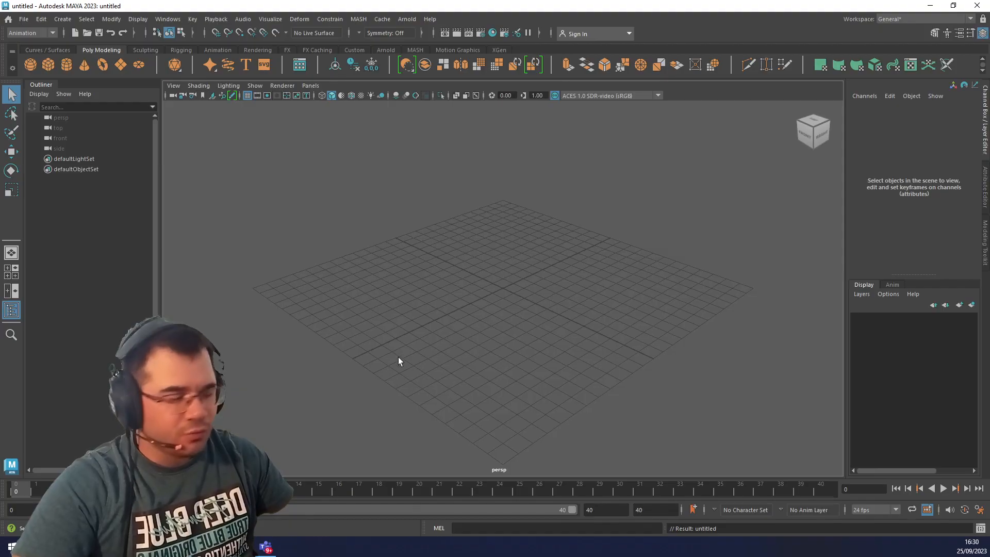
{"action": "left_click_drag", "start_coordinate": [398, 357], "coordinate": [417, 328], "text": "alt"}
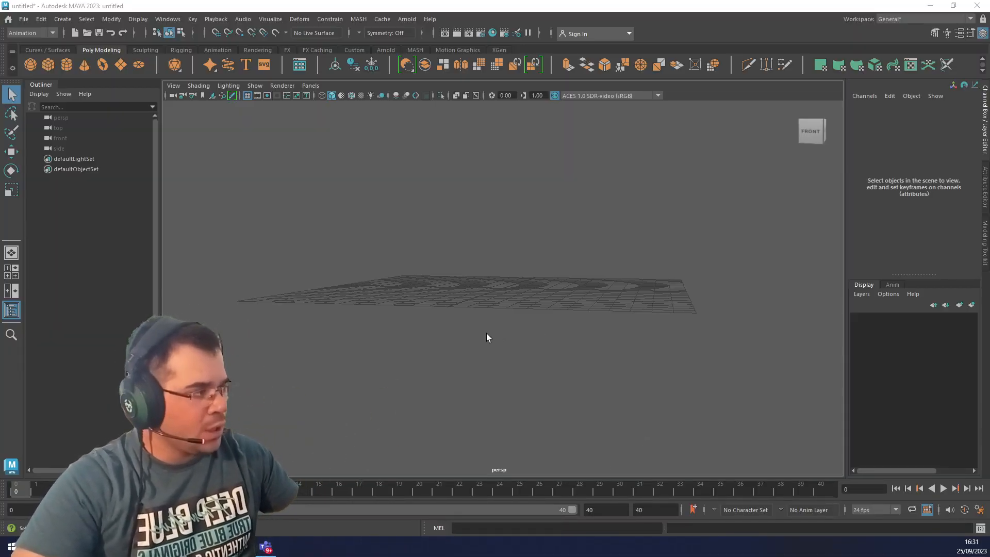
{"action": "left_click_drag", "start_coordinate": [482, 333], "coordinate": [454, 342], "text": "alt"}
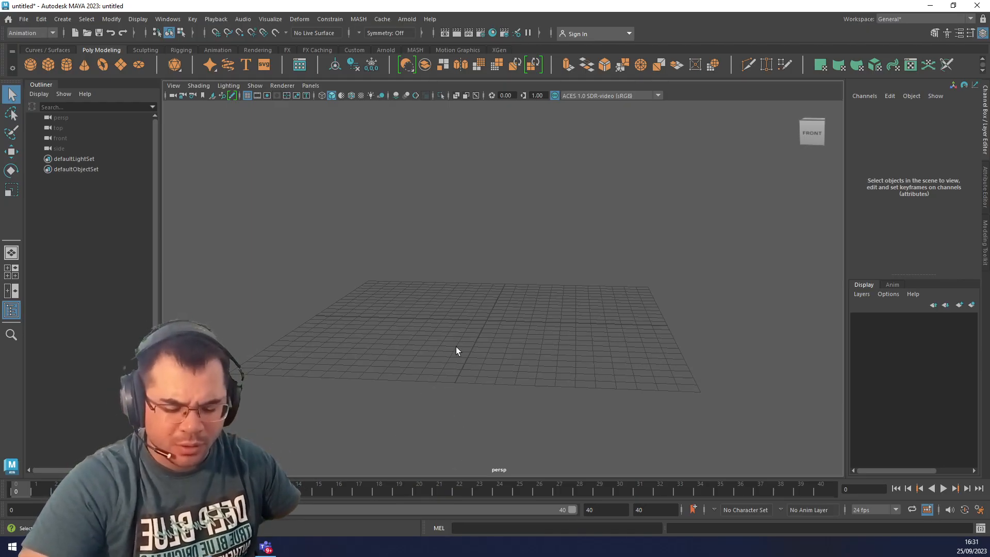
{"action": "left_click_drag", "start_coordinate": [441, 309], "coordinate": [511, 359], "text": "alt"}
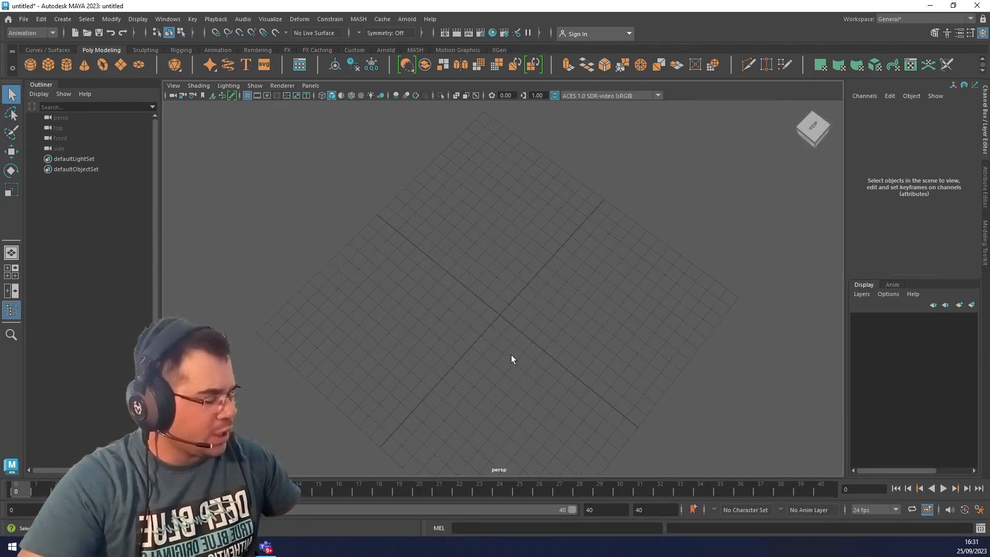
{"action": "left_click_drag", "start_coordinate": [464, 309], "coordinate": [514, 307], "text": "alt"}
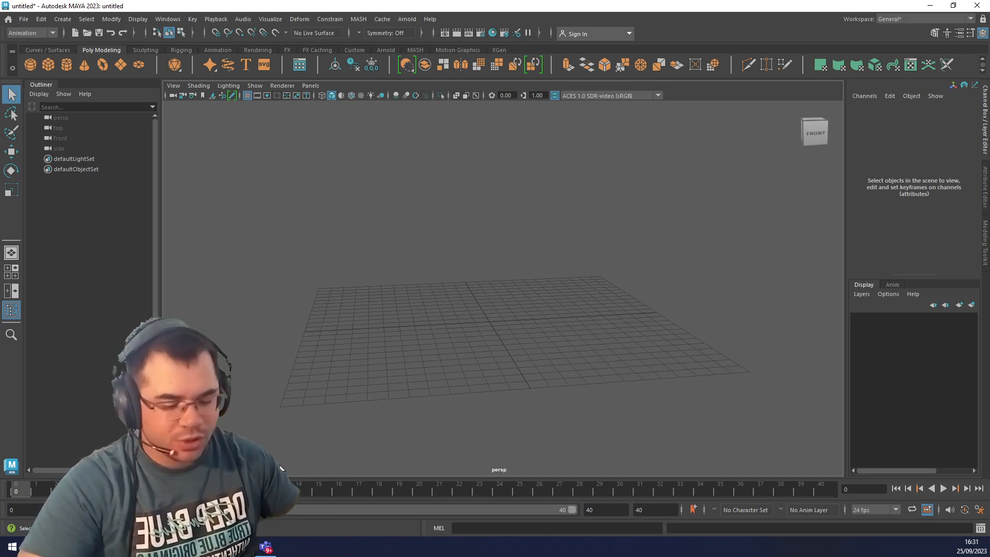
{"action": "left_click_drag", "start_coordinate": [340, 456], "coordinate": [459, 345], "text": "alt"}
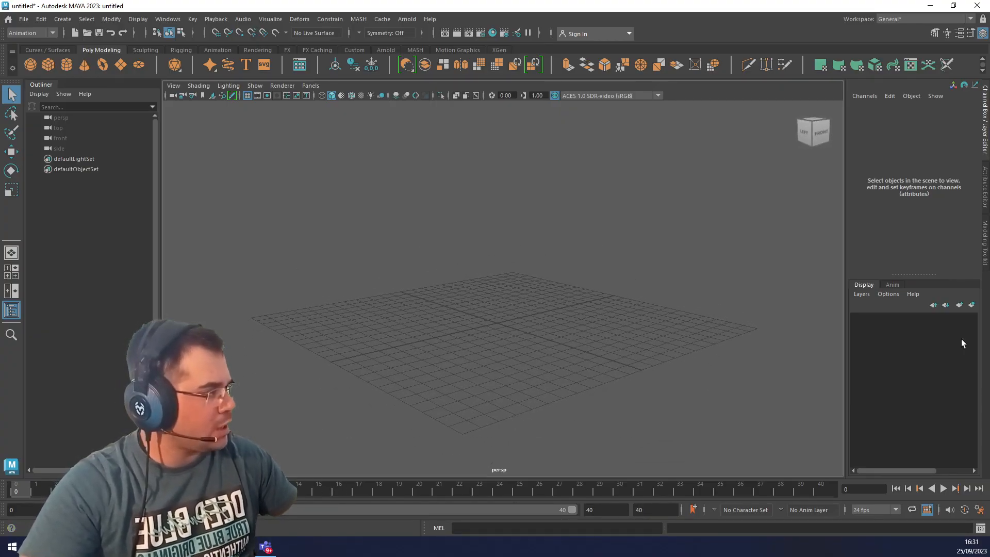
{"action": "left_click", "coordinate": [903, 337]}
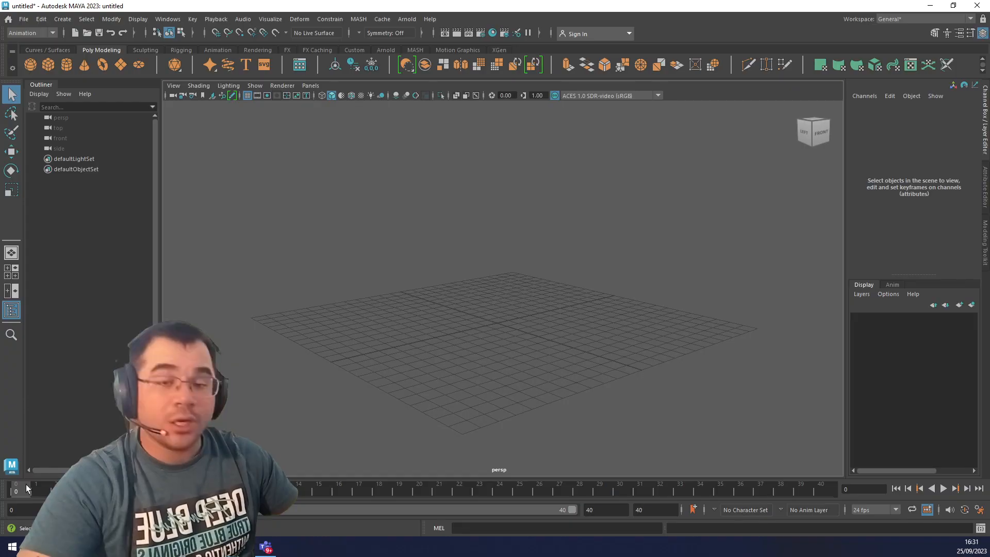
Play and stop the empty scene's timeline, and return to frame 0.
{"action": "key", "text": "alt+v"}
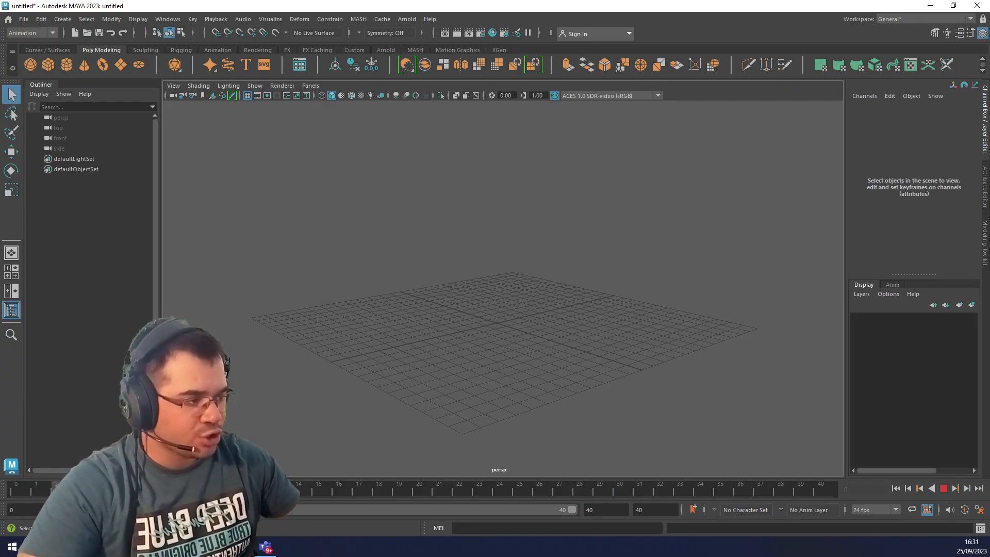
{"action": "key", "text": "alt+v"}
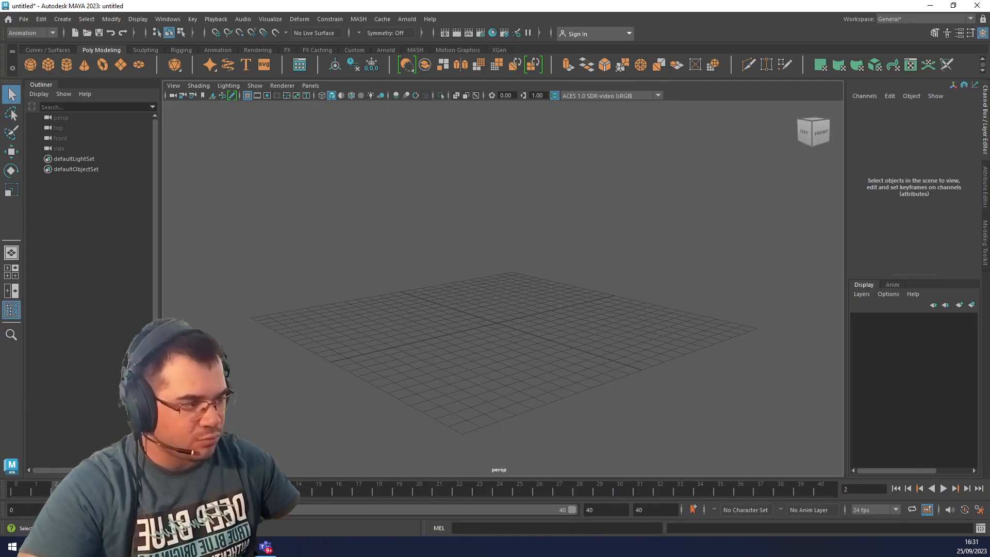
{"action": "key", "text": "alt+v"}
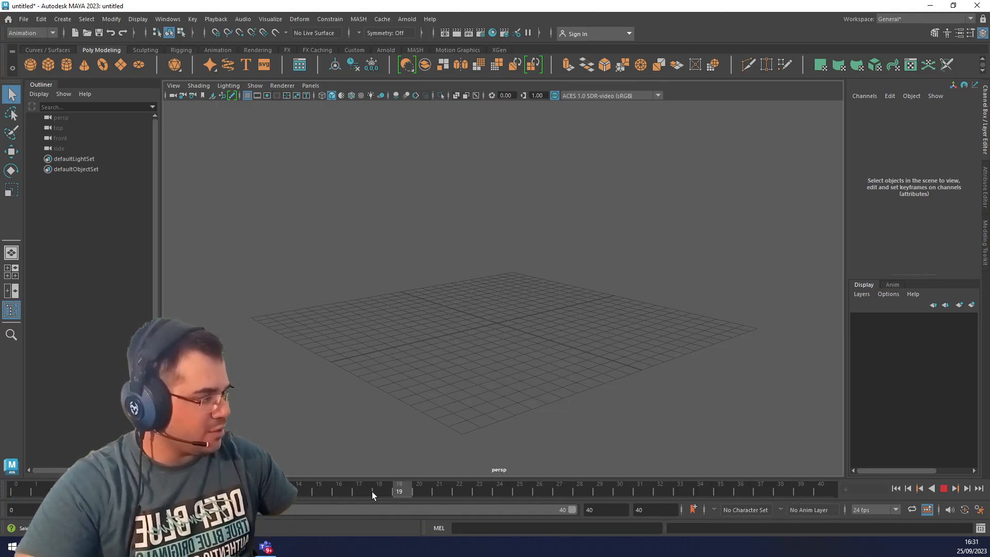
{"action": "left_click", "coordinate": [17, 498]}
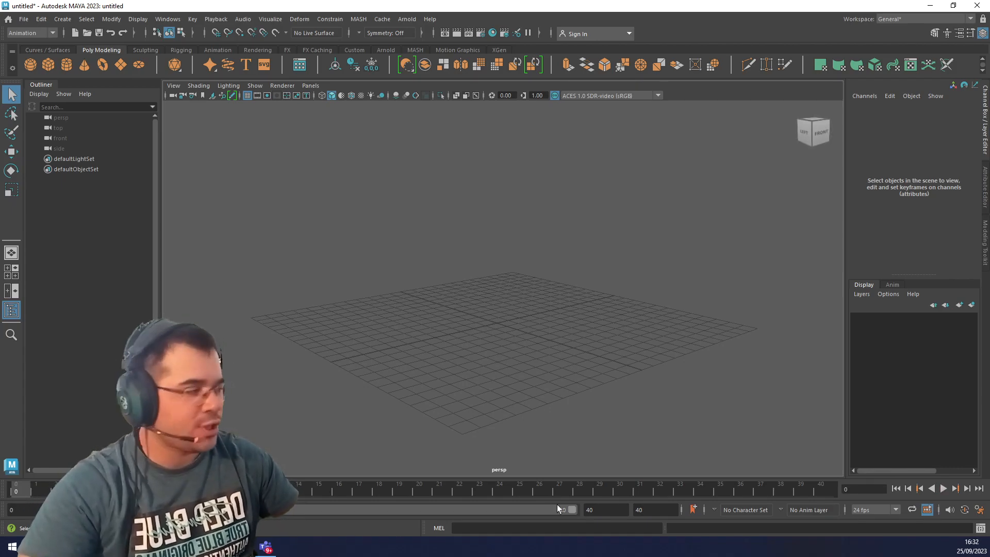
Set the scene's playback frame rate to 25 fps.
{"action": "left_click", "coordinate": [587, 509]}
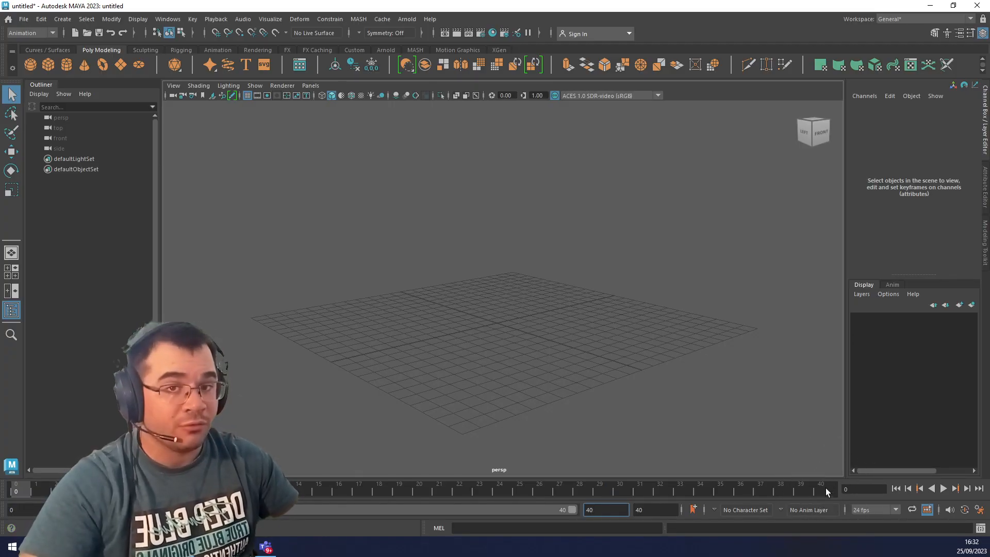
{"action": "left_click_drag", "start_coordinate": [651, 509], "coordinate": [624, 507]}
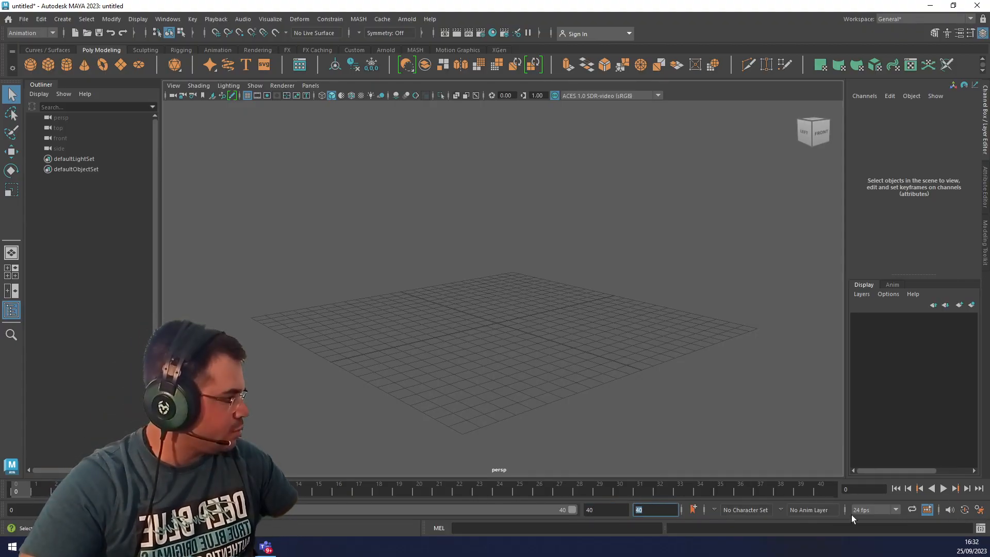
{"action": "left_click", "coordinate": [873, 510]}
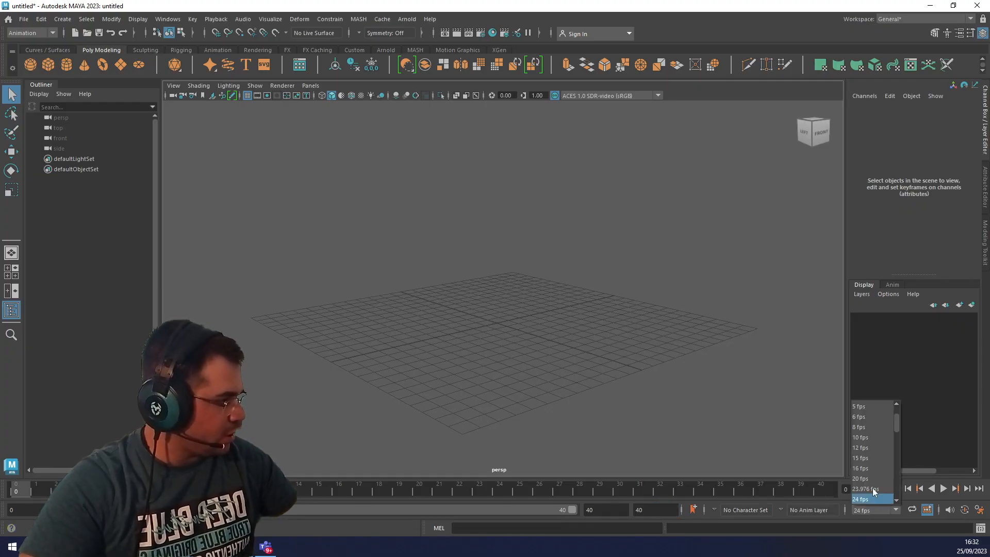
{"action": "scroll", "coordinate": [870, 469], "scroll_direction": "down", "scroll_amount": 2}
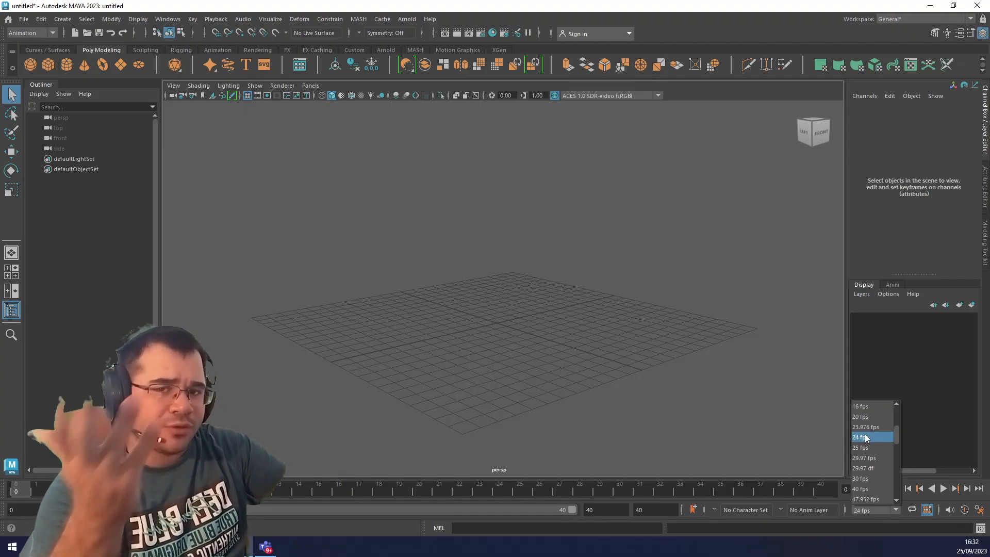
{"action": "left_click", "coordinate": [869, 458]}
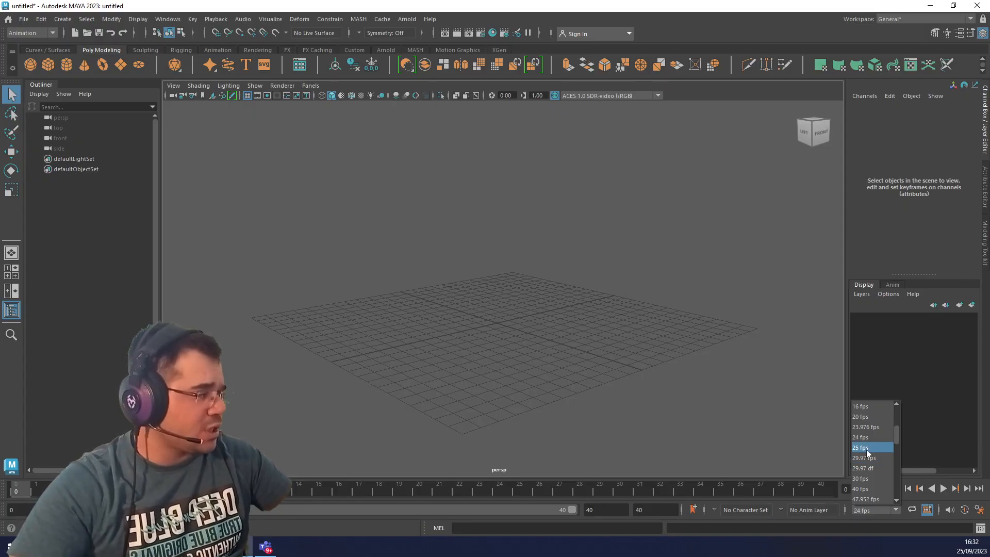
{"action": "left_click", "coordinate": [868, 448]}
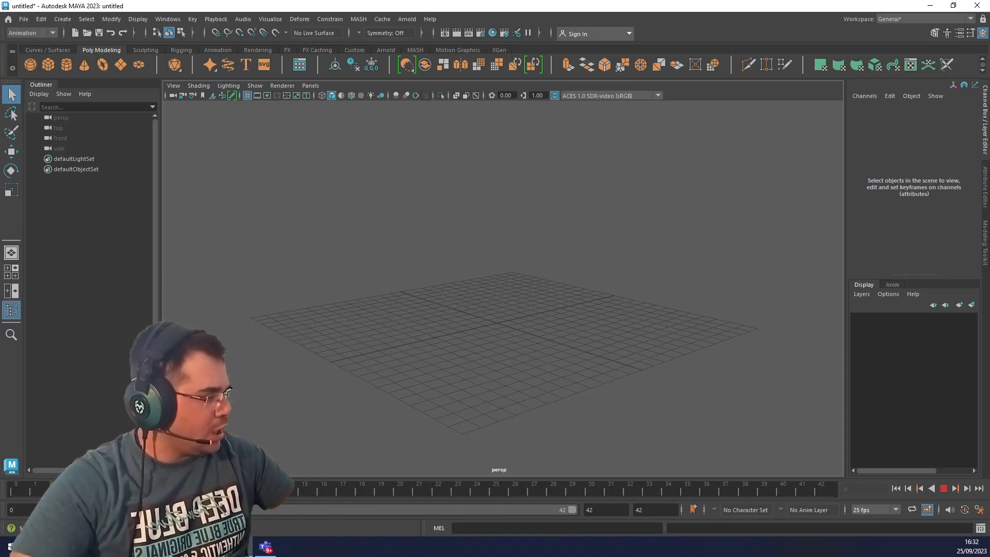
Preview the timeline playback at the new frame rate and return the current time to frame 0.
{"action": "key", "text": "space"}
{"action": "key", "text": "space"}
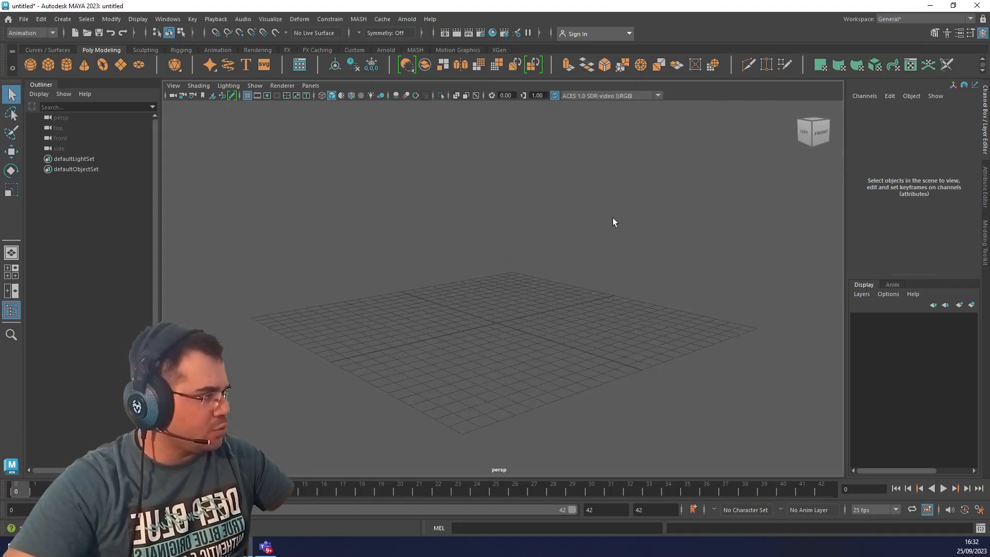
{"action": "left_click", "coordinate": [942, 488]}
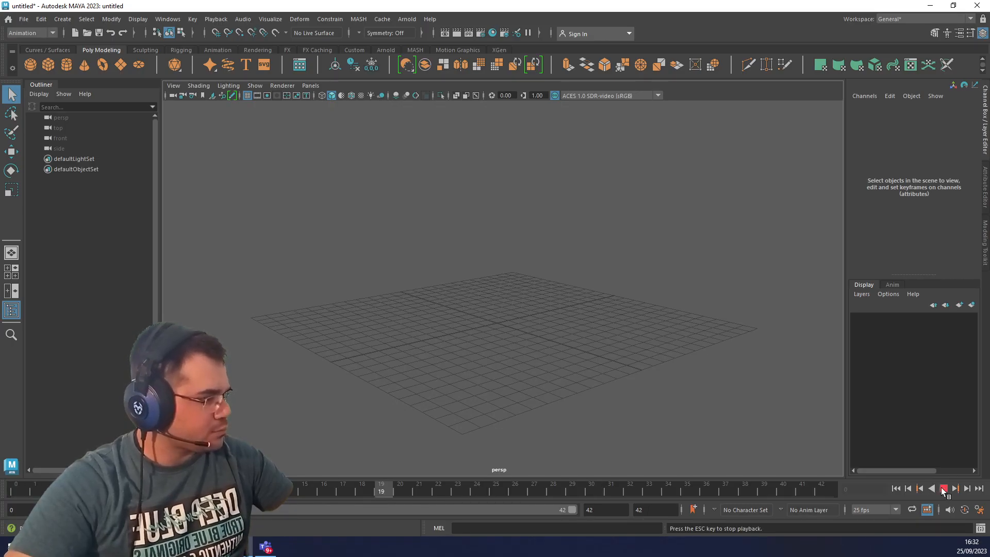
{"action": "left_click", "coordinate": [942, 490]}
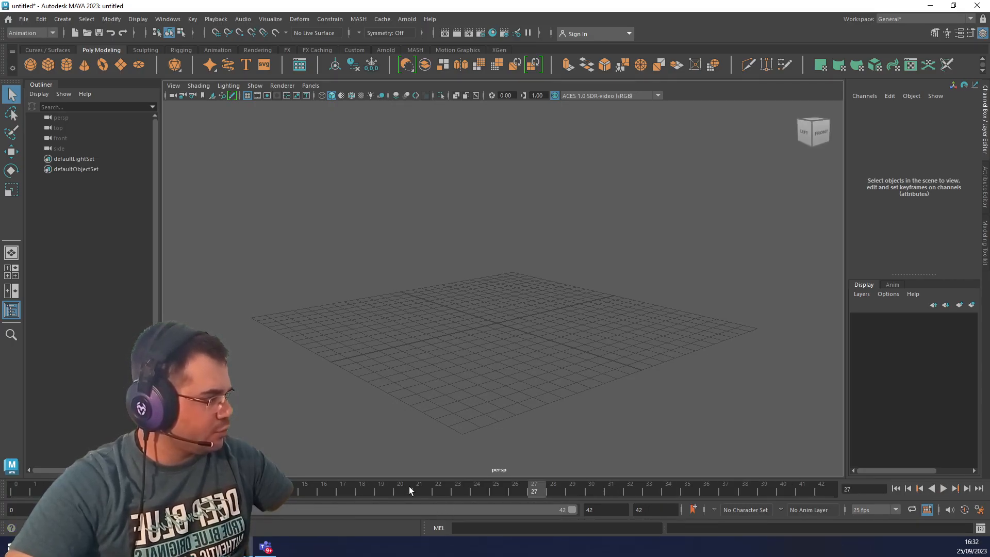
{"action": "left_click_drag", "start_coordinate": [402, 488], "coordinate": [20, 490]}
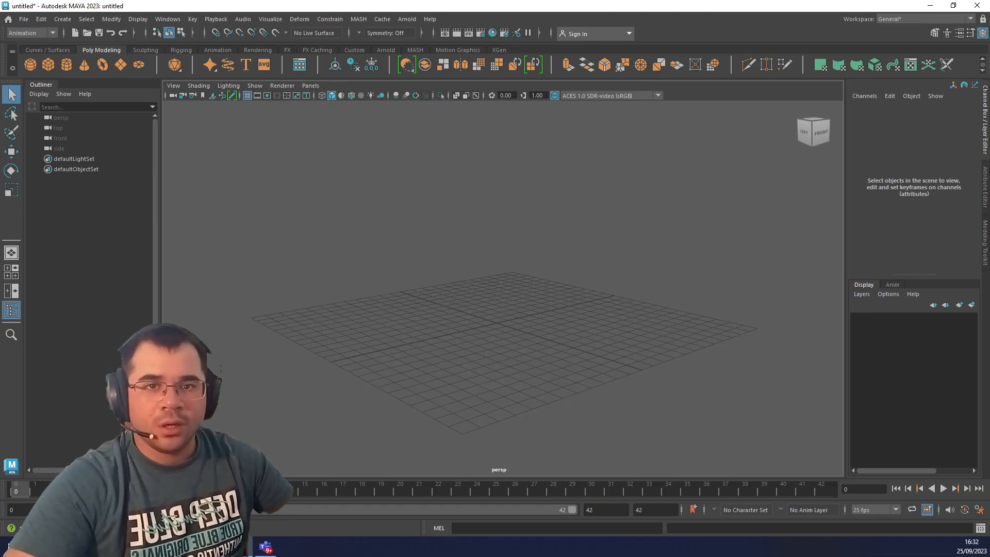
Set both the animation end time and the playback range end to frame 50, and play the timeline to check it.
{"action": "left_click", "coordinate": [824, 490]}
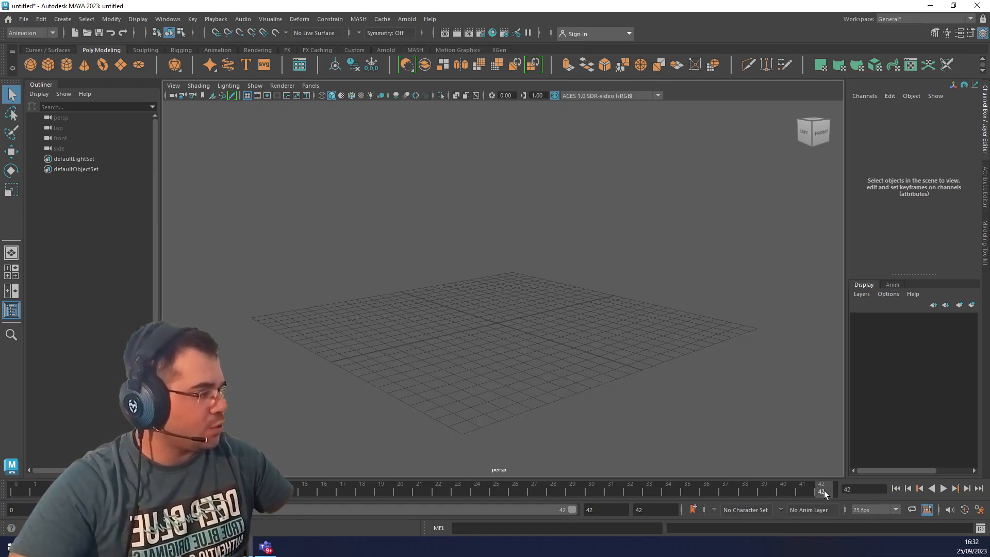
{"action": "double_click", "coordinate": [648, 510]}
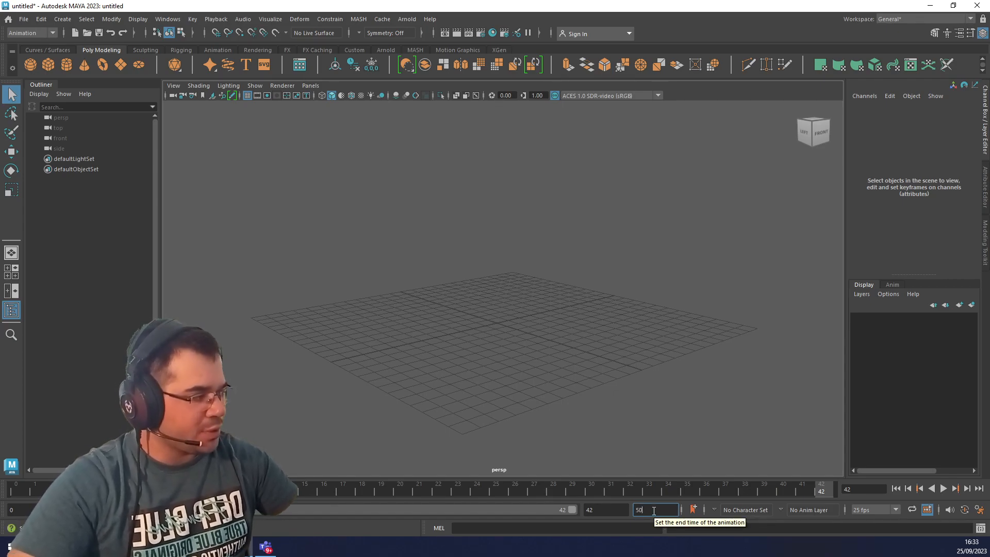
{"action": "key", "text": "Return"}
{"action": "double_click", "coordinate": [607, 510]}
{"action": "type", "text": "50"}
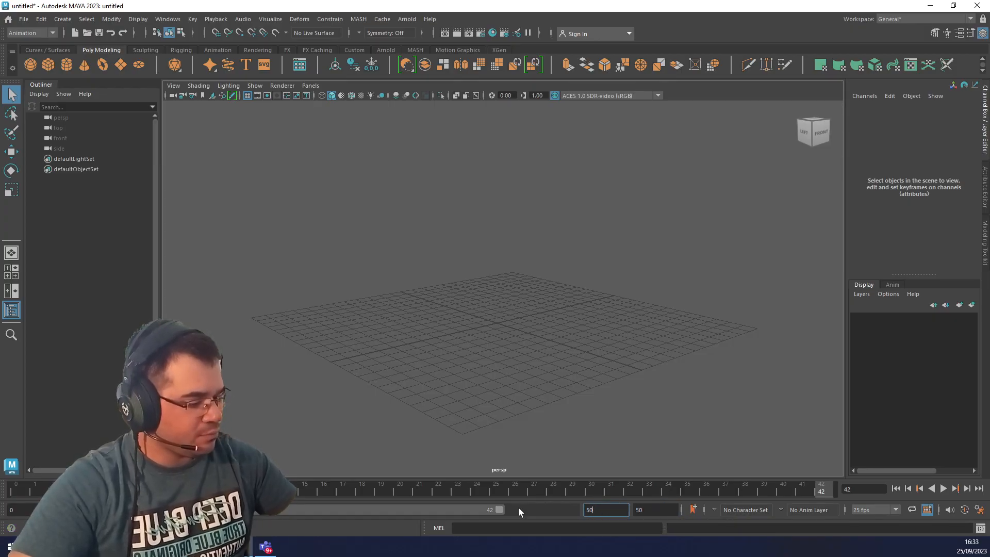
{"action": "key", "text": "Return"}
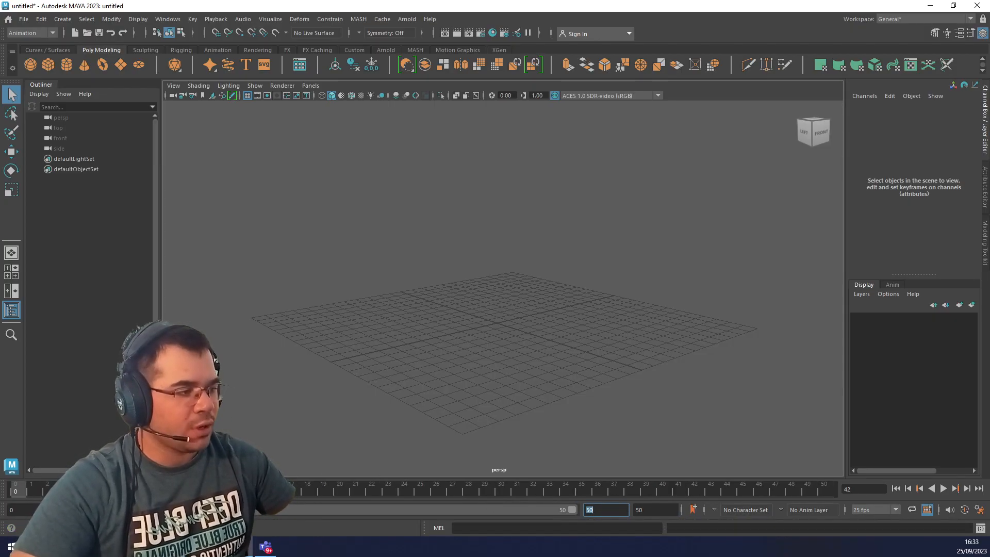
{"action": "left_click", "coordinate": [944, 489]}
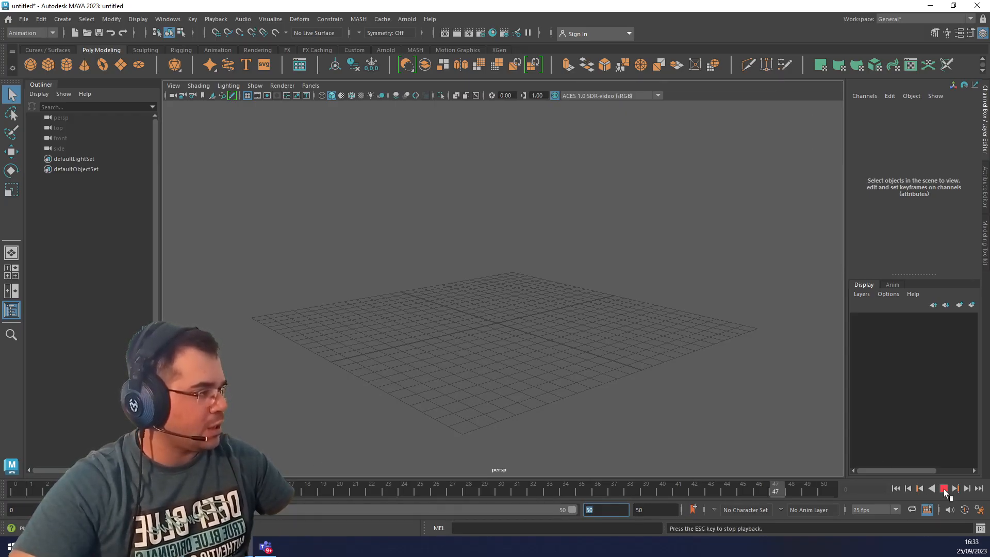
{"action": "left_click", "coordinate": [944, 488]}
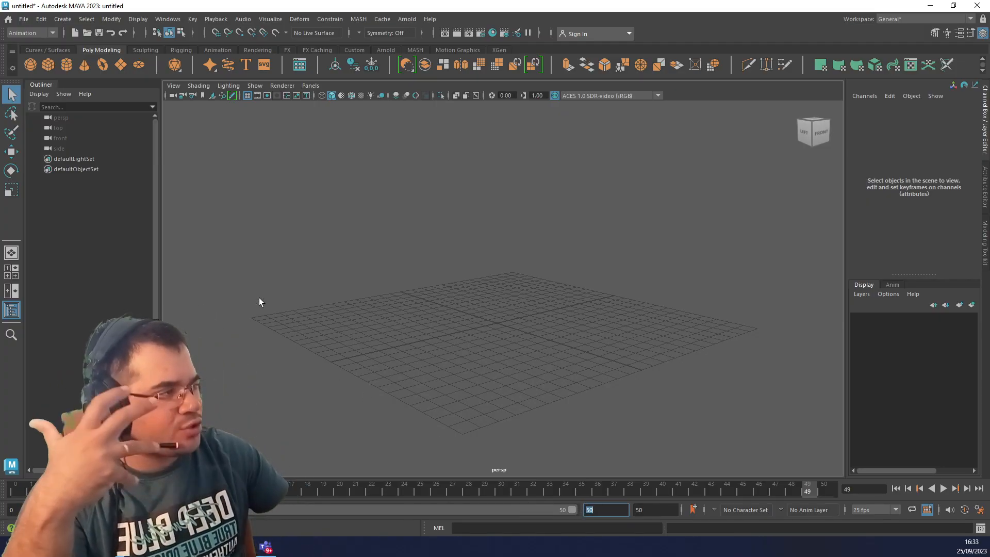
Switch the menu set to Modeling and back to Animation.
{"action": "left_click", "coordinate": [30, 33]}
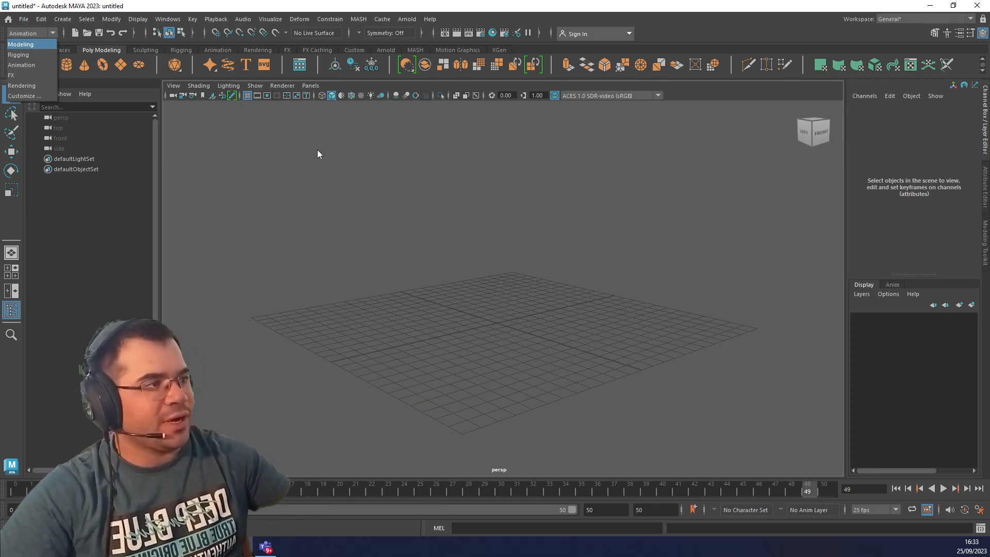
{"action": "left_click", "coordinate": [22, 45]}
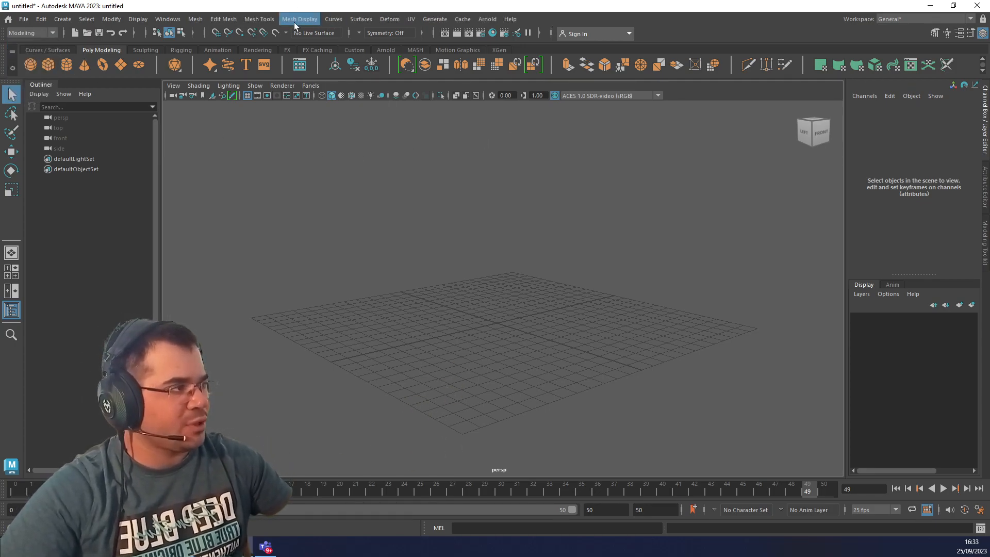
{"action": "left_click", "coordinate": [53, 33]}
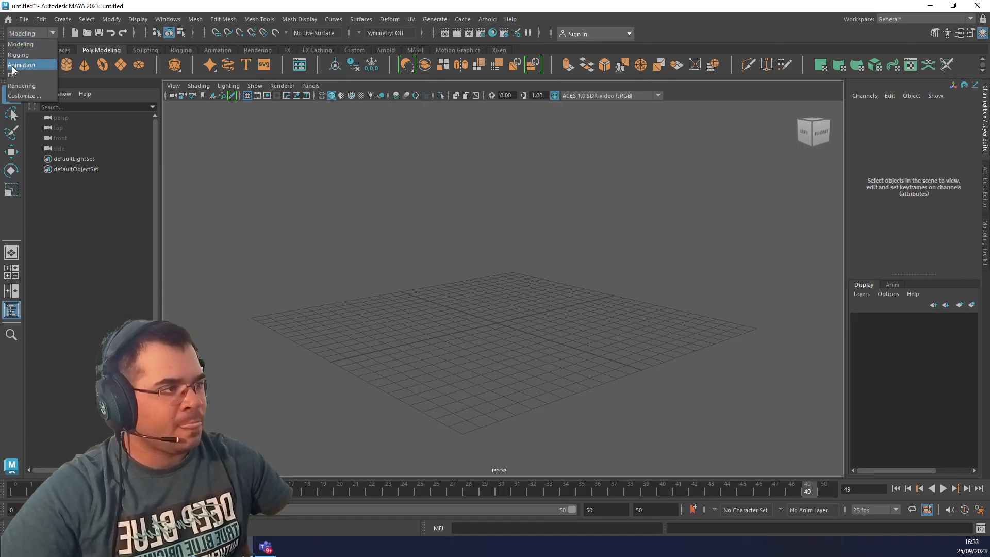
{"action": "left_click", "coordinate": [22, 67]}
Create a polygon sphere at the origin with radius 1, 20 axis divisions, 20 height divisions and the Y axis.
{"action": "left_click", "coordinate": [63, 19]}
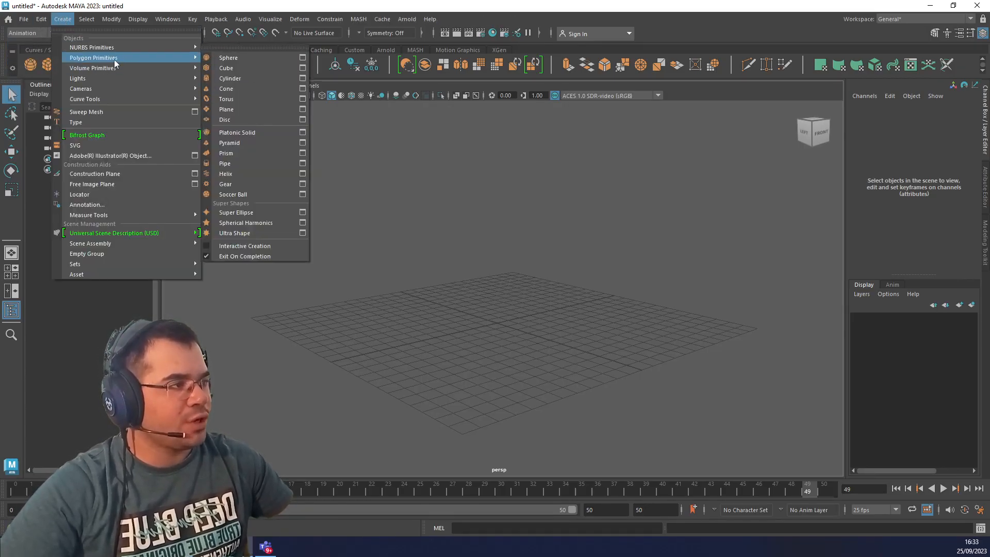
{"action": "mouse_move", "coordinate": [176, 57]}
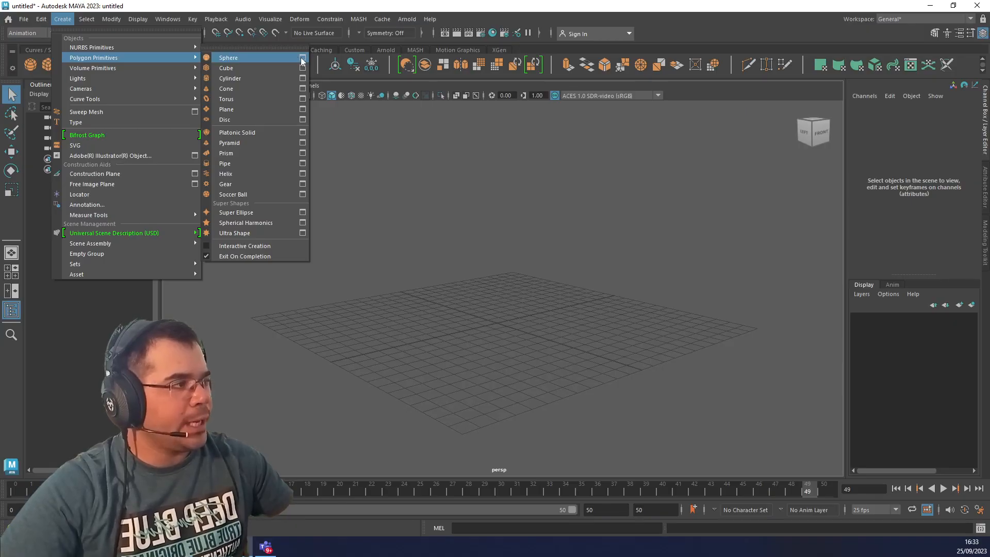
{"action": "left_click", "coordinate": [302, 61]}
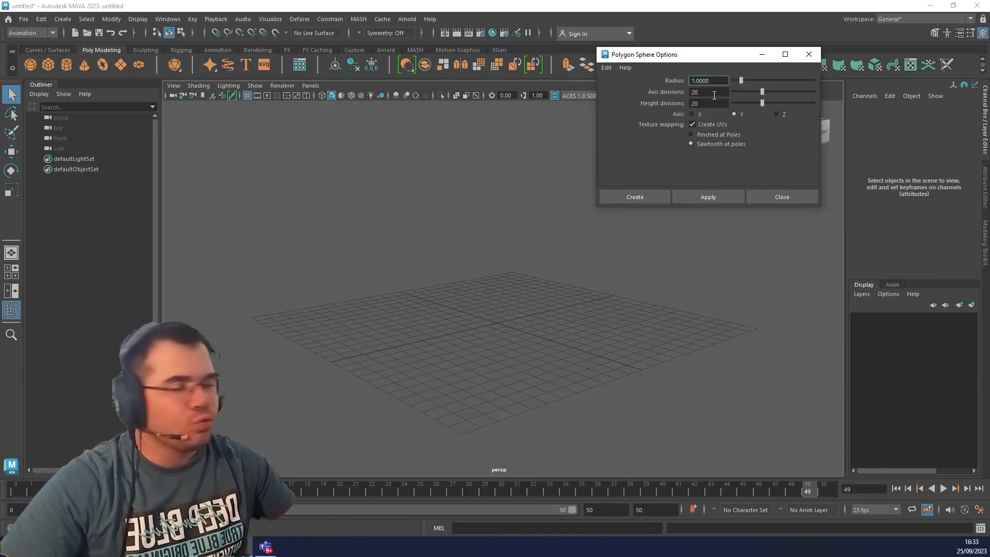
{"action": "left_click_drag", "start_coordinate": [714, 94], "coordinate": [633, 98]}
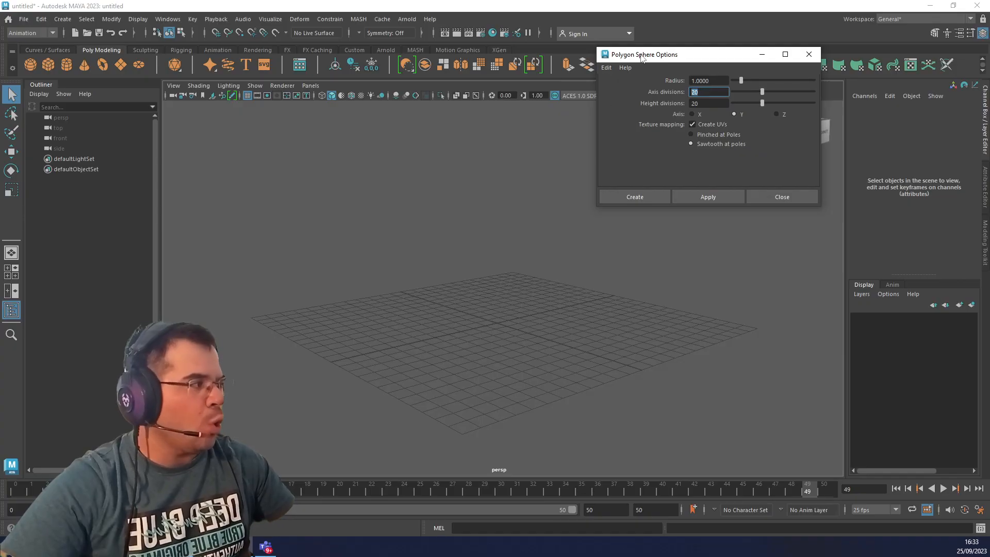
{"action": "key", "text": "ctrl"}
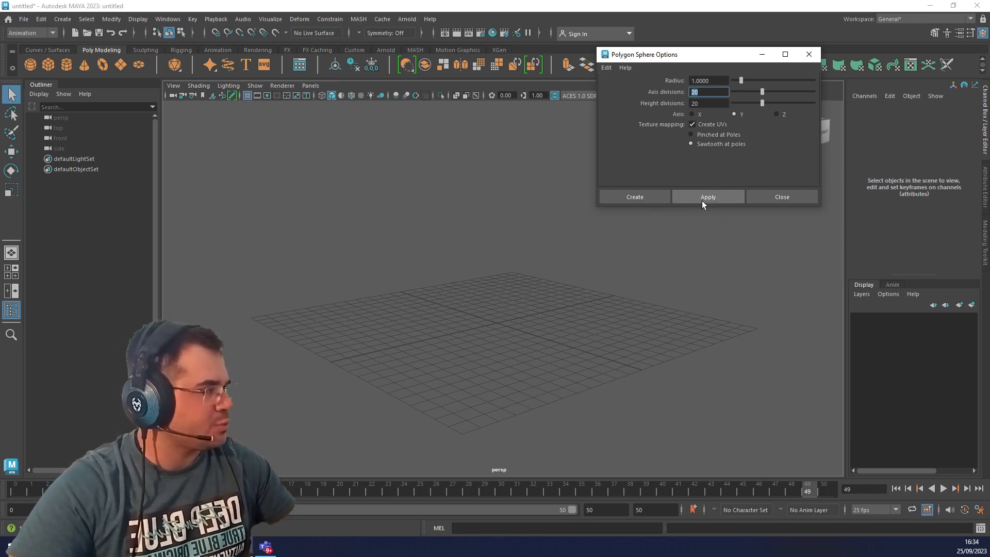
{"action": "left_click", "coordinate": [649, 200]}
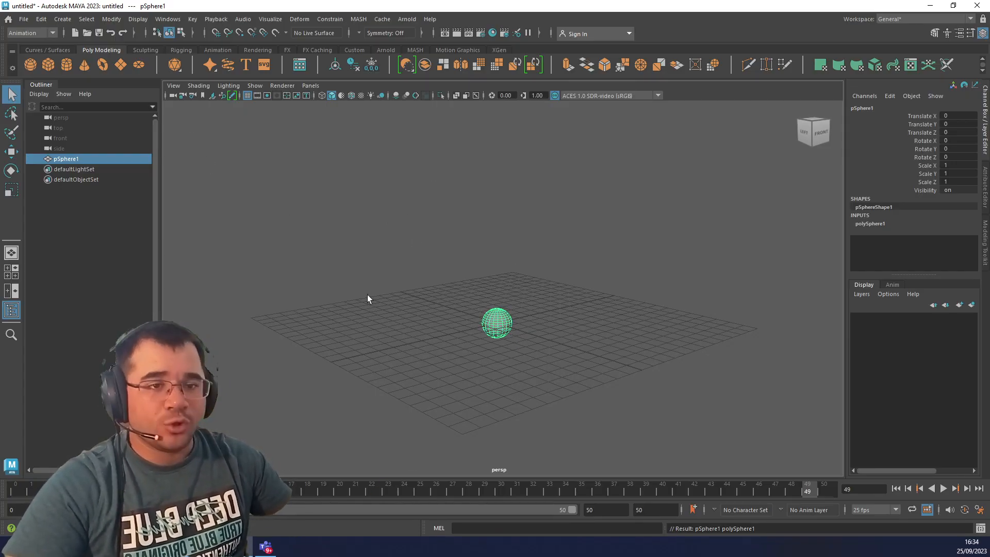
Try moving the sphere up about 2.87 units, rotating it about 24 degrees in Z and stretching it in Y, and undo all three.
{"action": "key", "text": "w"}
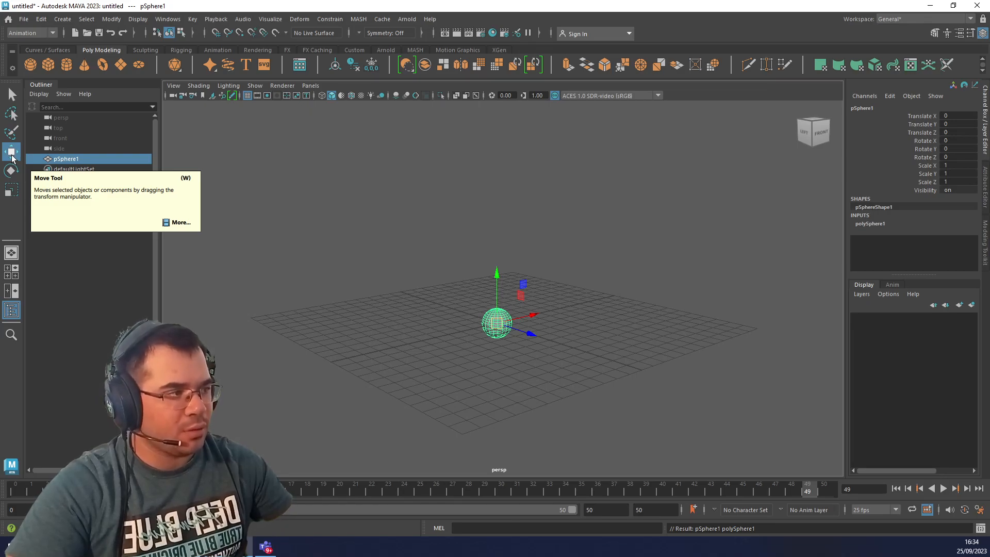
{"action": "left_click_drag", "start_coordinate": [497, 277], "coordinate": [466, 294]}
{"action": "key", "text": "e"}
{"action": "key", "text": "r"}
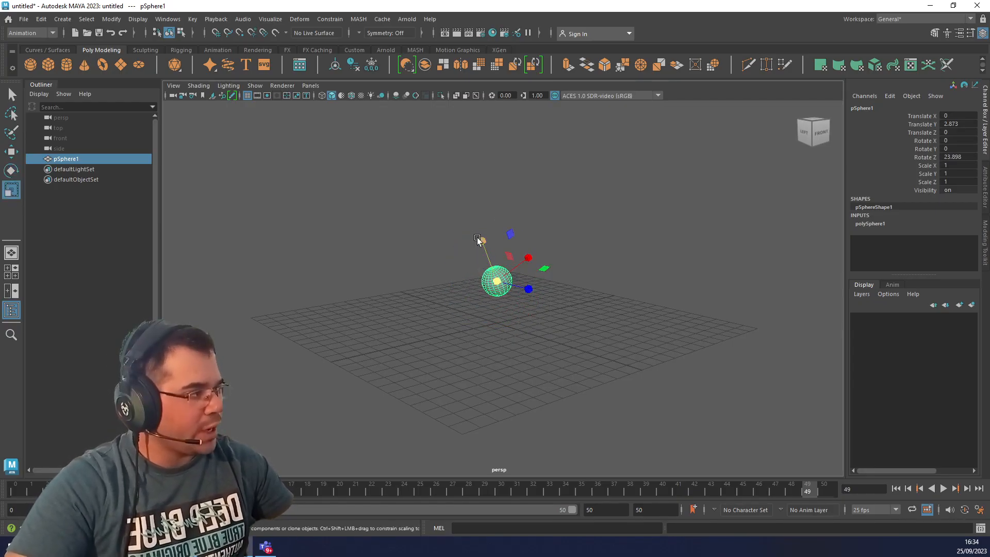
{"action": "left_click_drag", "start_coordinate": [482, 241], "coordinate": [456, 240]}
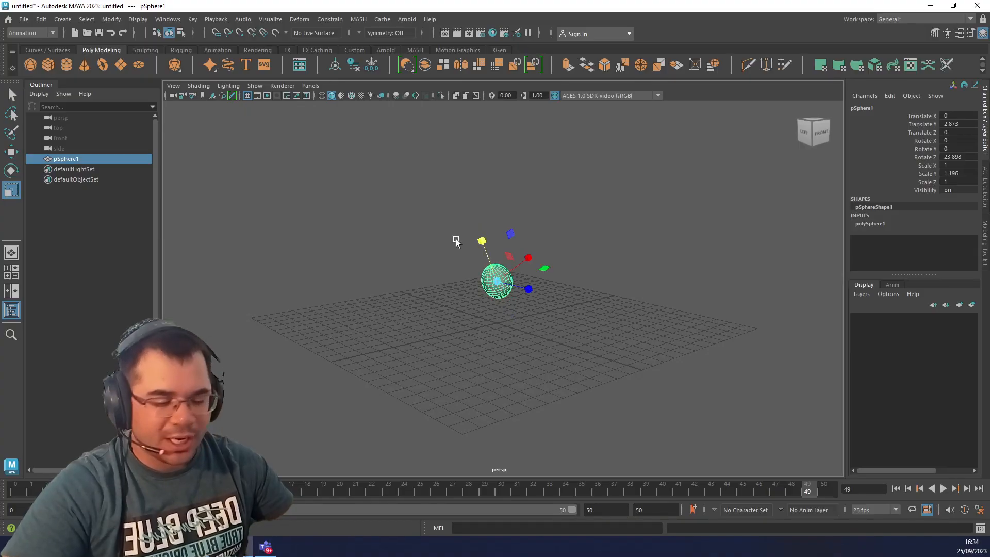
{"action": "key", "text": "ctrl+z"}
{"action": "key", "text": "ctrl+z"}
{"action": "key", "text": "ctrl+z"}
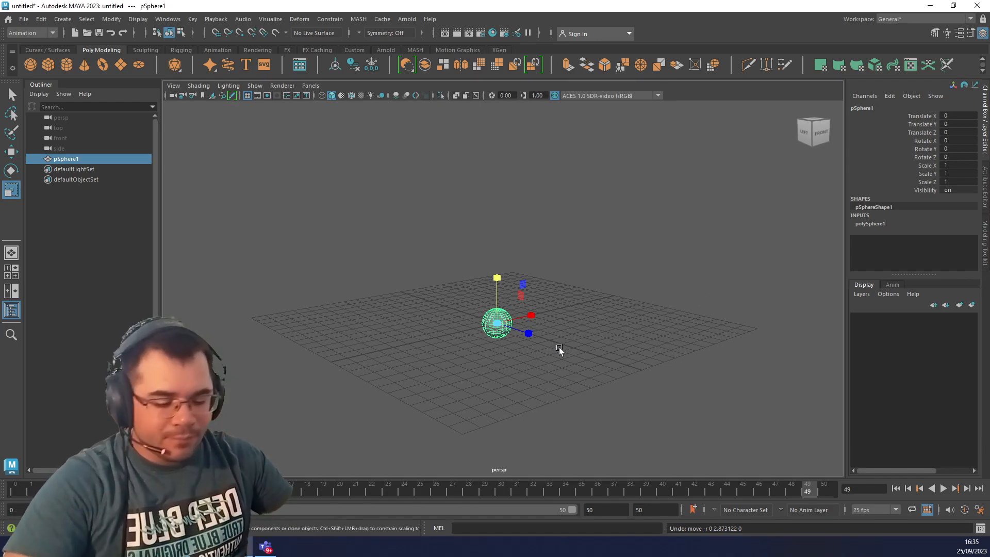
Examine the sphere from different distances and angles in the perspective view.
{"action": "scroll", "coordinate": [555, 356], "scroll_direction": "up", "scroll_amount": 5}
{"action": "scroll", "coordinate": [553, 365], "scroll_direction": "down", "scroll_amount": 4}
{"action": "scroll", "coordinate": [553, 366], "scroll_direction": "up", "scroll_amount": 4}
{"action": "left_click_drag", "start_coordinate": [552, 367], "coordinate": [540, 404], "text": "alt"}
{"action": "scroll", "coordinate": [541, 404], "scroll_direction": "up", "scroll_amount": 2}
{"action": "scroll", "coordinate": [540, 404], "scroll_direction": "down", "scroll_amount": 3}
{"action": "scroll", "coordinate": [540, 404], "scroll_direction": "up", "scroll_amount": 4}
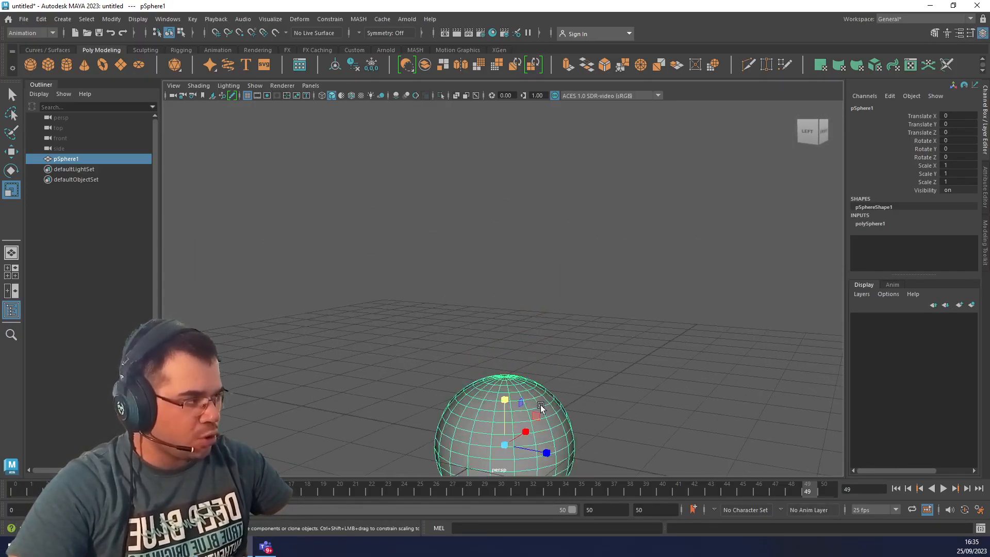
{"action": "scroll", "coordinate": [540, 404], "scroll_direction": "down", "scroll_amount": 4}
{"action": "scroll", "coordinate": [540, 404], "scroll_direction": "up", "scroll_amount": 3}
{"action": "scroll", "coordinate": [540, 406], "scroll_direction": "down", "scroll_amount": 3}
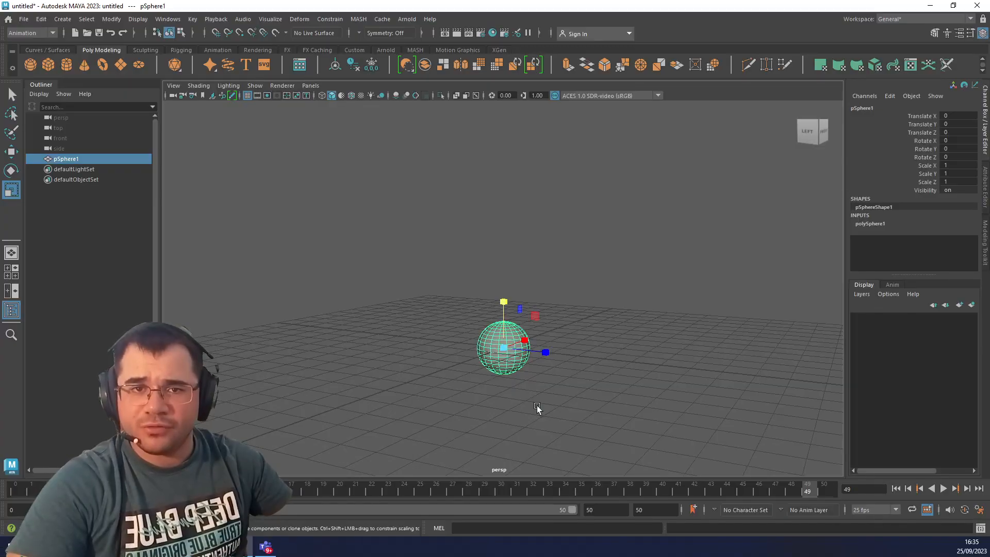
{"action": "left_click_drag", "start_coordinate": [535, 407], "coordinate": [432, 392], "text": "alt"}
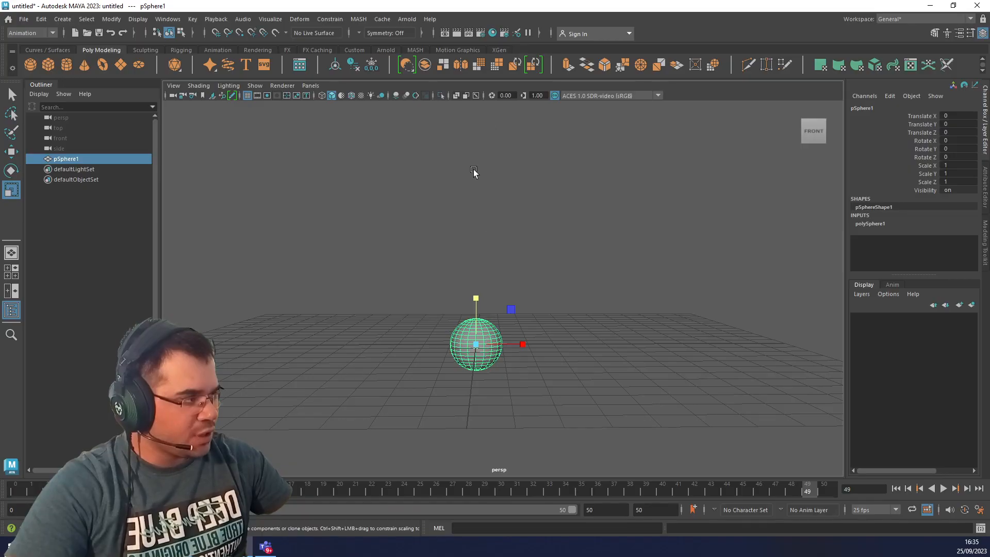
{"action": "left_click_drag", "start_coordinate": [539, 321], "coordinate": [539, 349], "text": "alt"}
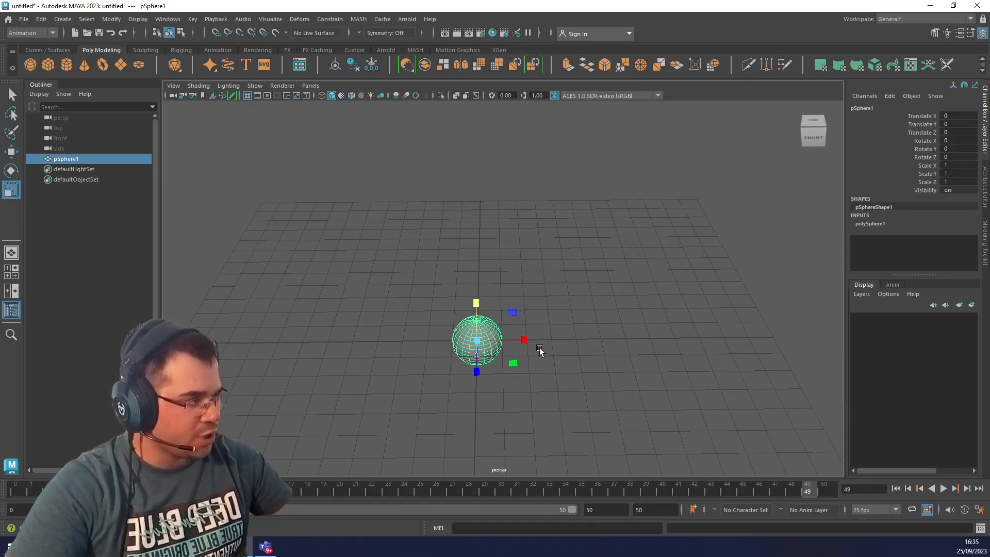
{"action": "left_click_drag", "start_coordinate": [559, 440], "coordinate": [567, 407], "text": "alt"}
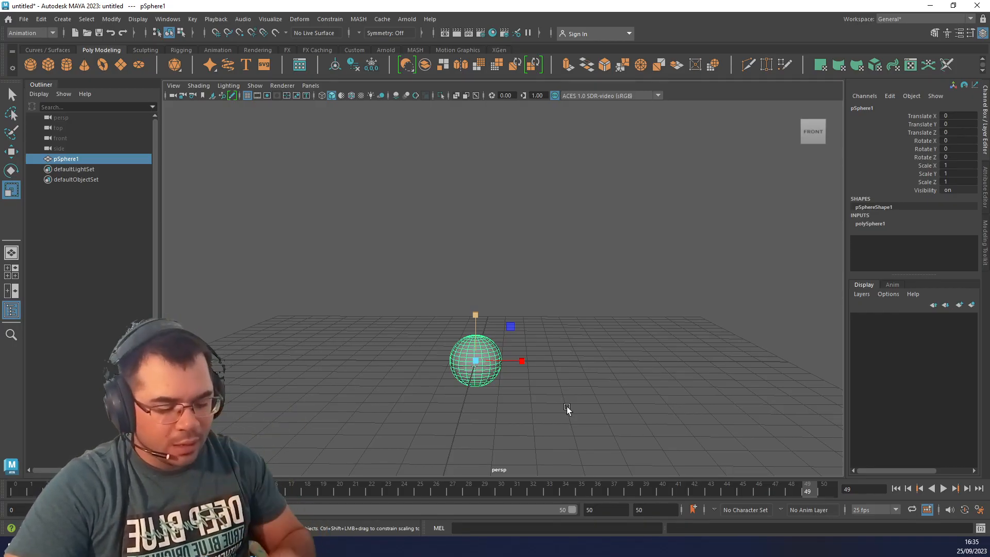
Show the four-view layout and reselect the sphere in the top view.
{"action": "key", "text": "space"}
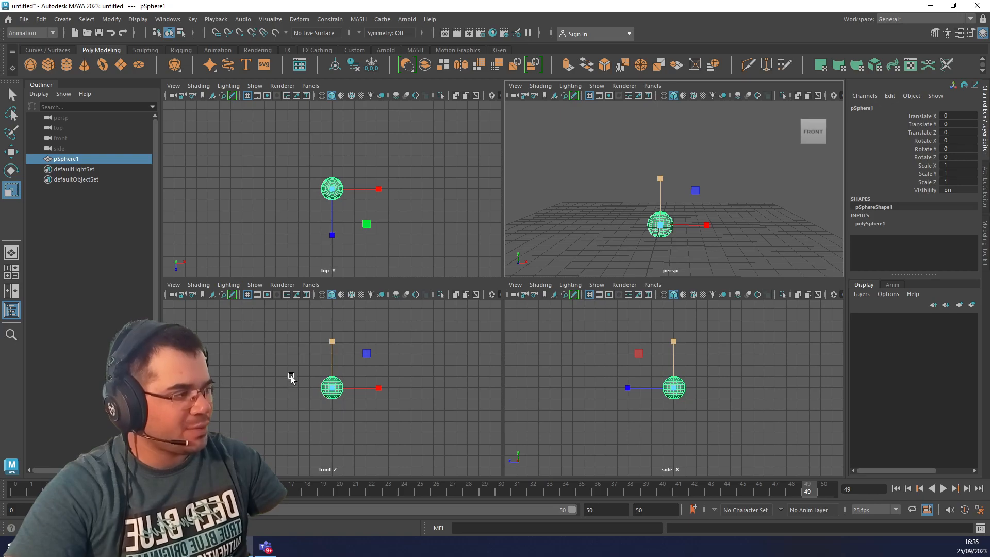
{"action": "left_click", "coordinate": [654, 196]}
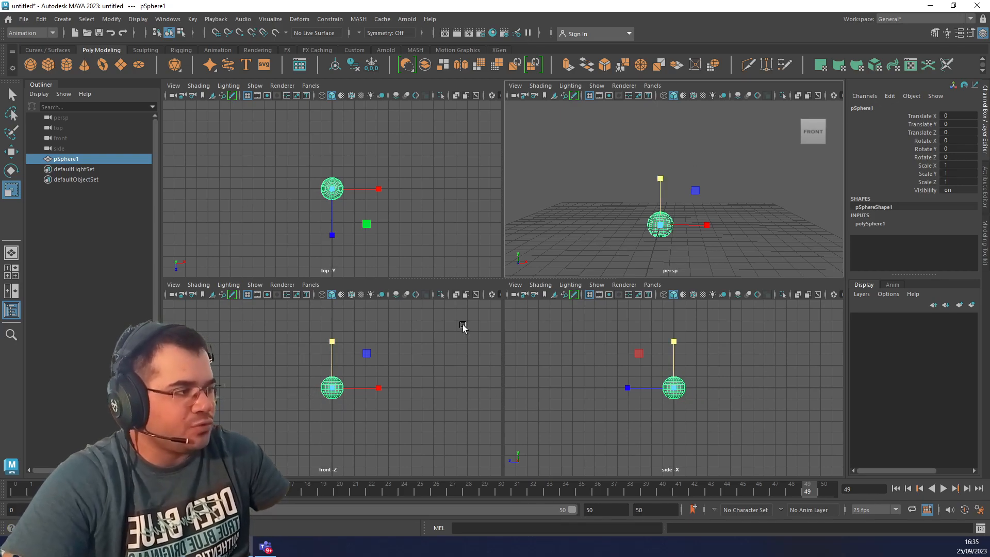
{"action": "left_click", "coordinate": [422, 153]}
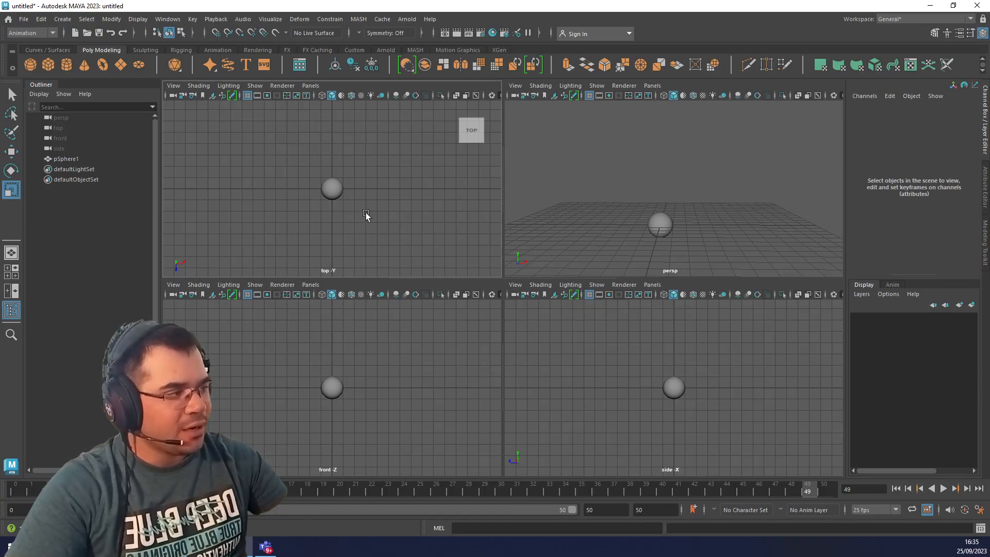
{"action": "key", "text": "ctrl"}
{"action": "left_click", "coordinate": [338, 194]}
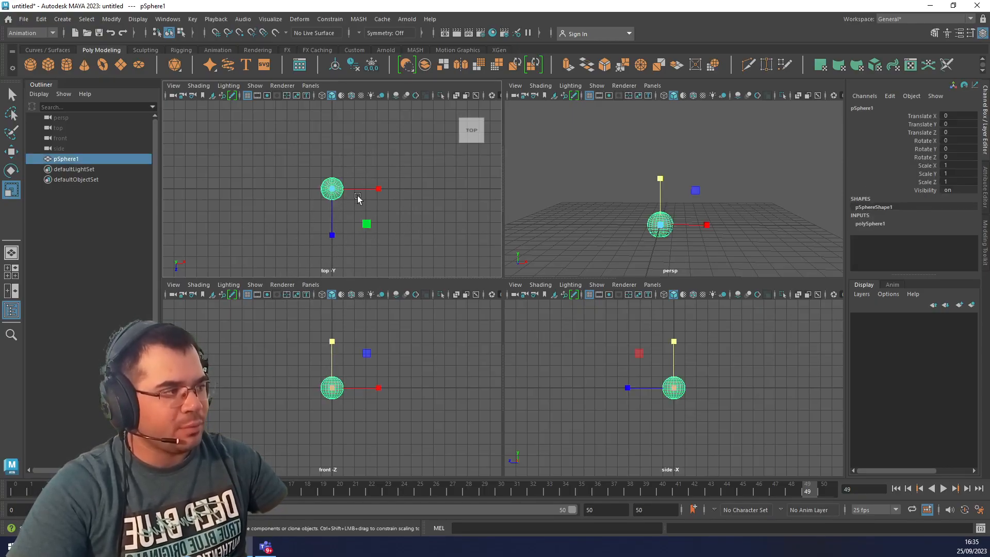
Try moving the sphere along X and along Z in the top view, undoing each move.
{"action": "key", "text": "w"}
{"action": "left_click_drag", "start_coordinate": [380, 191], "coordinate": [376, 170]}
{"action": "key", "text": "ctrl+z"}
{"action": "left_click_drag", "start_coordinate": [337, 239], "coordinate": [328, 280]}
{"action": "key", "text": "ctrl+z"}
Try moving the sphere along single axes and in a plane in the front and side views, undoing the moves.
{"action": "left_click", "coordinate": [346, 334]}
{"action": "left_click", "coordinate": [329, 389]}
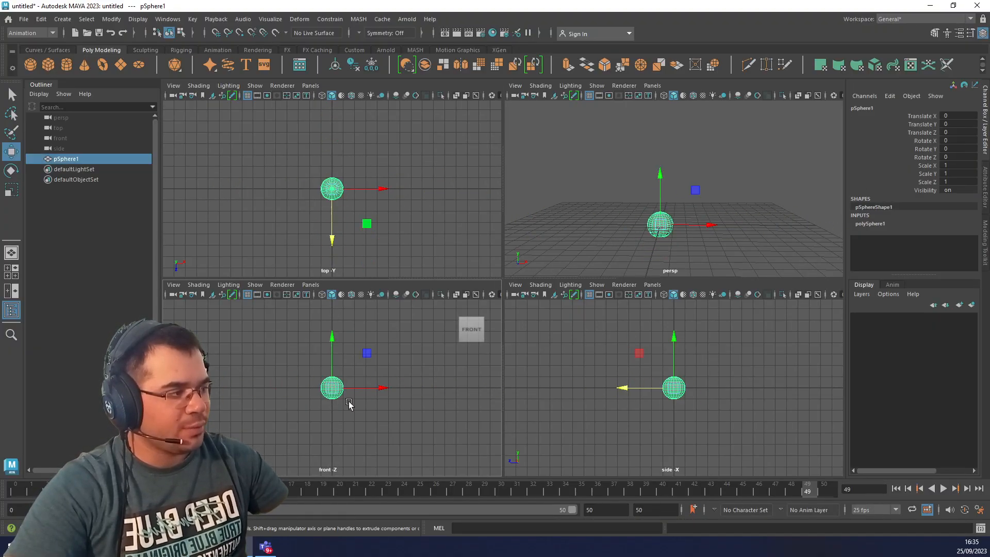
{"action": "mouse_move", "coordinate": [332, 342]}
{"action": "left_mouse_down"}
{"action": "mouse_move", "coordinate": [332, 386]}
{"action": "mouse_move", "coordinate": [334, 330]}
{"action": "left_mouse_up"}
{"action": "key", "text": "ctrl+z"}
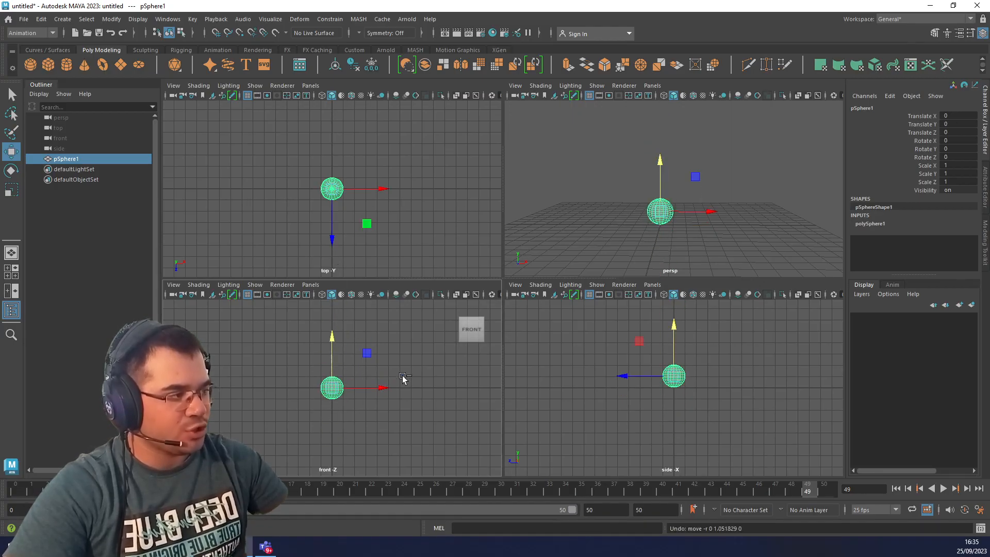
{"action": "mouse_move", "coordinate": [379, 389]}
{"action": "left_mouse_down"}
{"action": "mouse_move", "coordinate": [475, 404]}
{"action": "mouse_move", "coordinate": [382, 391]}
{"action": "left_mouse_up"}
{"action": "key", "text": "ctrl+z"}
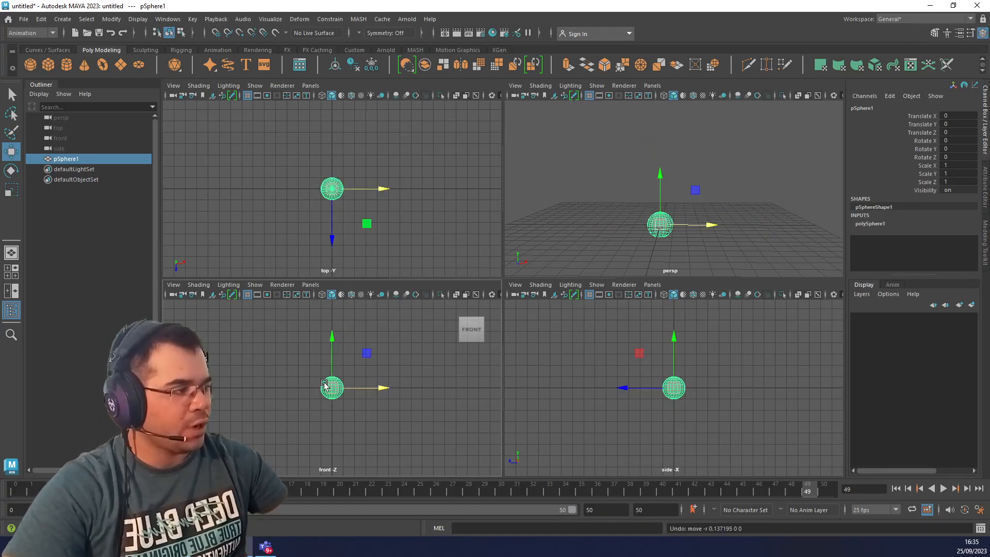
{"action": "left_click_drag", "start_coordinate": [366, 352], "coordinate": [313, 380]}
{"action": "key", "text": "ctrl+z"}
{"action": "key", "text": "ctrl+z"}
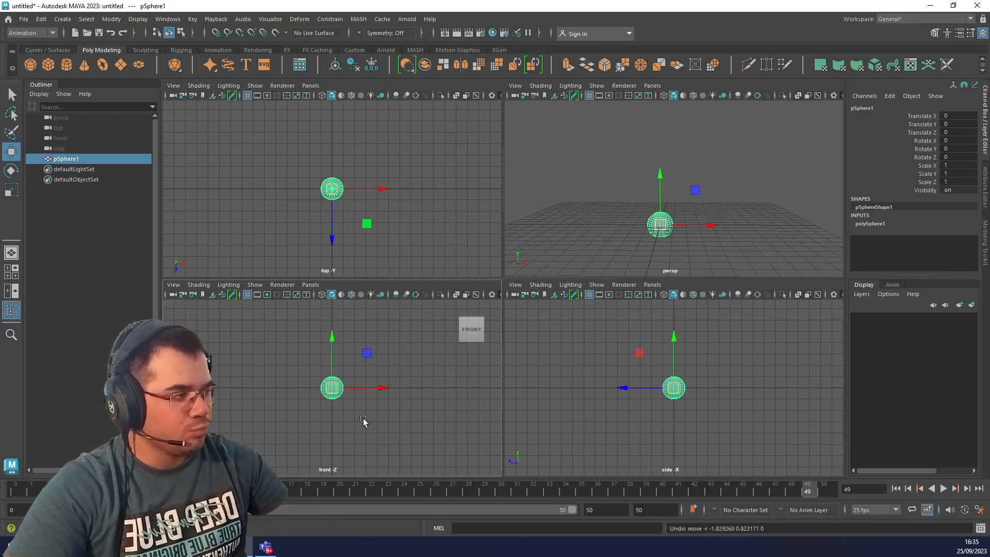
{"action": "left_click", "coordinate": [360, 380]}
{"action": "left_click_drag", "start_coordinate": [637, 353], "coordinate": [753, 449]}
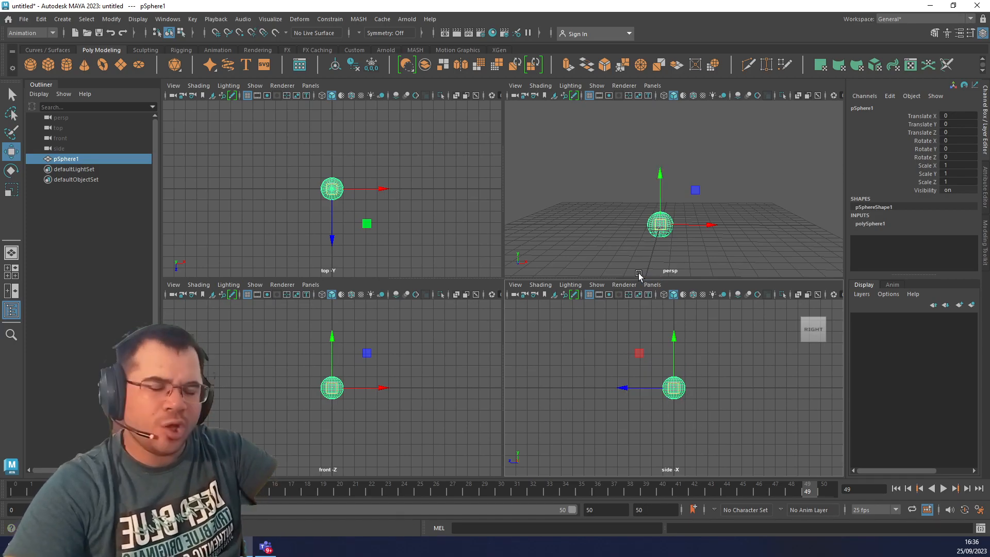
Return to the single perspective view, raise the sphere to about 0.983 in Y and check up close how it meets the grid.
{"action": "key", "text": "space"}
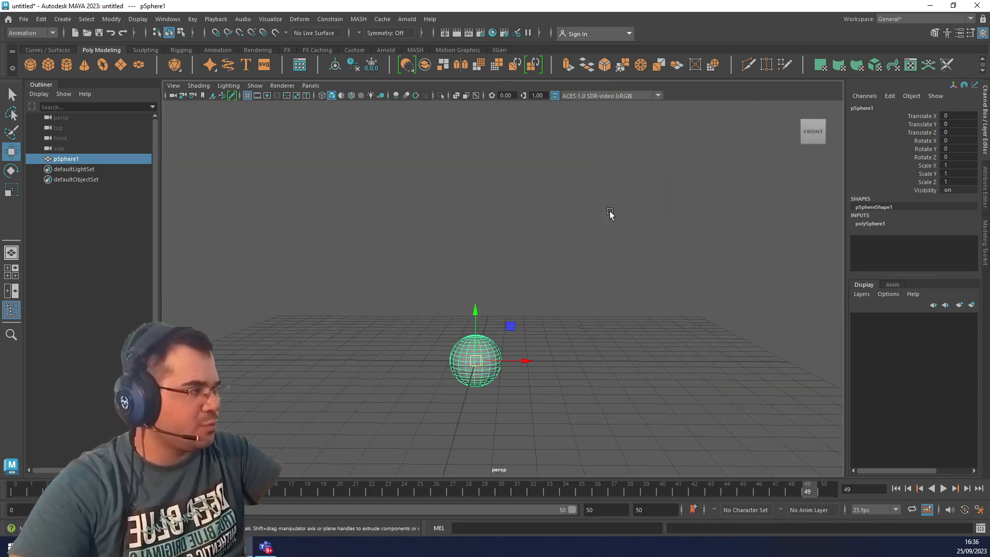
{"action": "left_click_drag", "start_coordinate": [605, 402], "coordinate": [611, 403], "text": "alt"}
{"action": "middle_click_drag", "start_coordinate": [611, 403], "coordinate": [637, 349], "text": "alt"}
{"action": "left_click_drag", "start_coordinate": [636, 350], "coordinate": [653, 381], "text": "alt"}
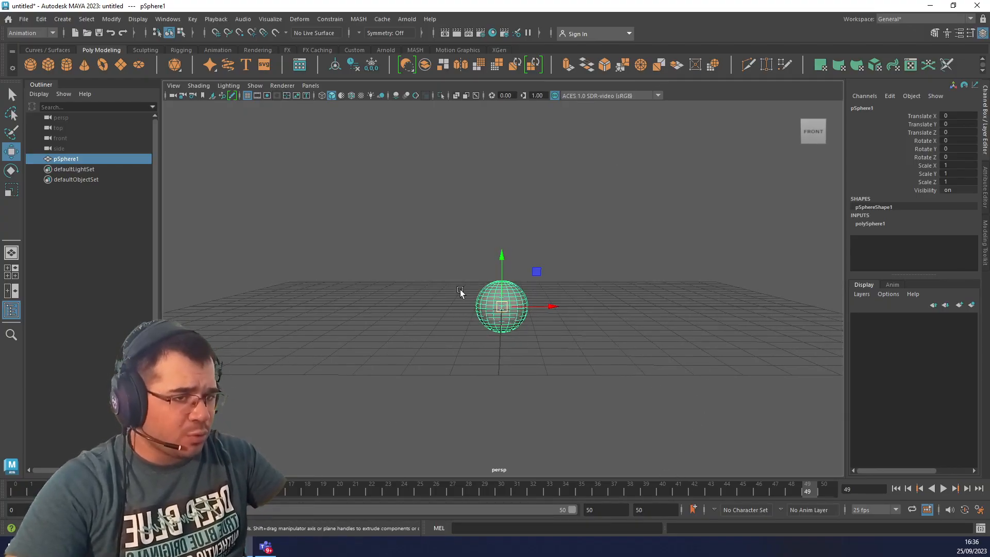
{"action": "left_click_drag", "start_coordinate": [503, 256], "coordinate": [499, 234]}
{"action": "left_click", "coordinate": [574, 211]}
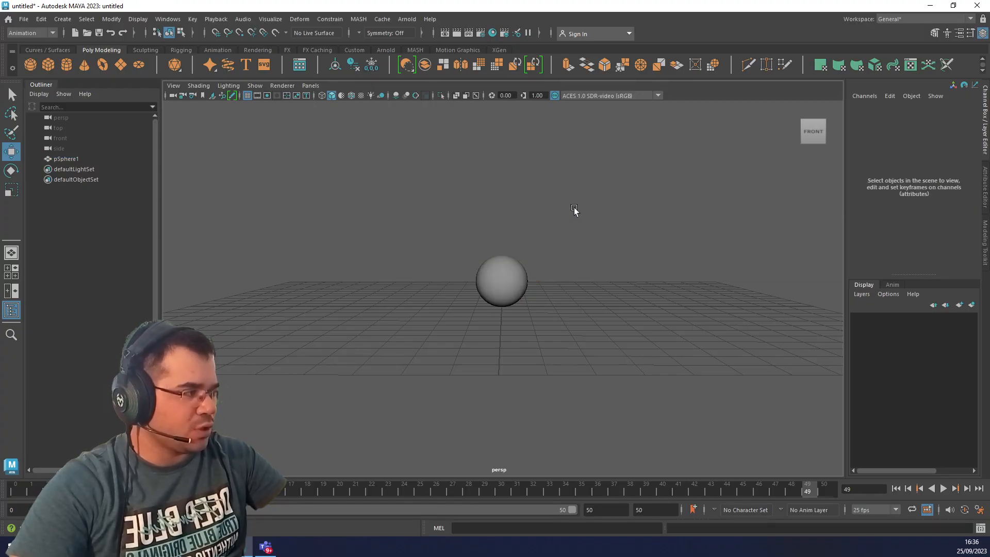
{"action": "left_click", "coordinate": [507, 272]}
{"action": "key", "text": "f"}
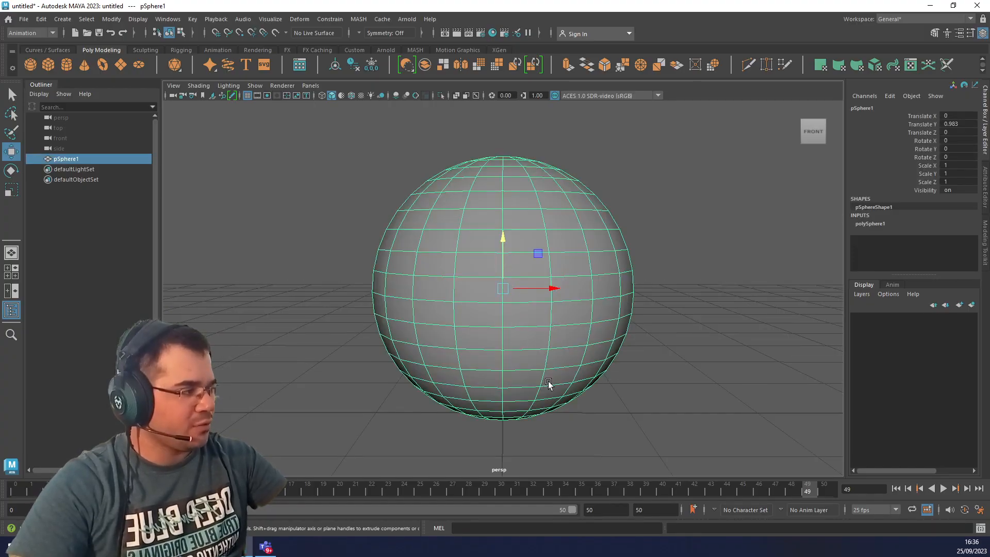
{"action": "left_click_drag", "start_coordinate": [692, 473], "coordinate": [692, 461], "text": "alt"}
{"action": "scroll", "coordinate": [541, 419], "scroll_direction": "down", "scroll_amount": 6}
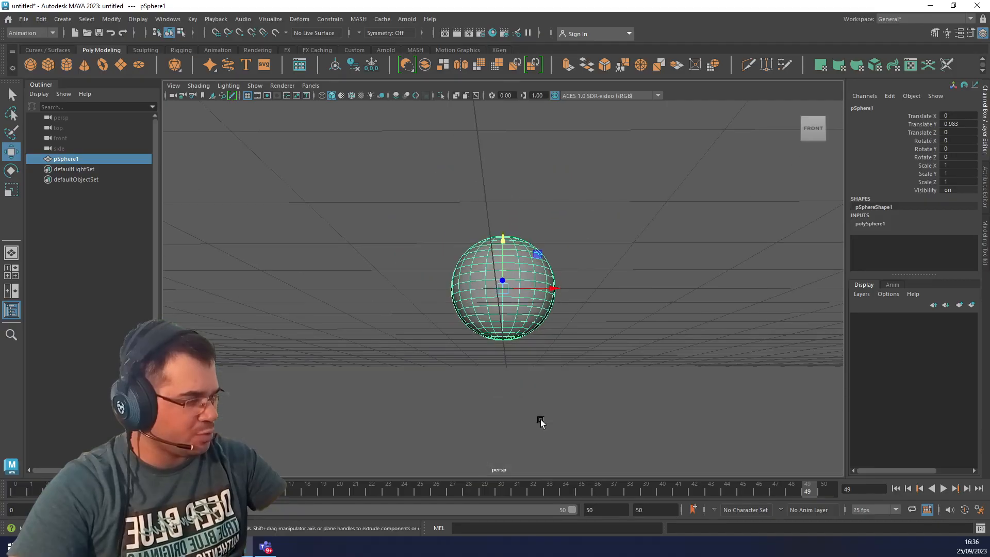
{"action": "left_click_drag", "start_coordinate": [541, 419], "coordinate": [526, 342], "text": "alt"}
{"action": "left_click", "coordinate": [531, 208]}
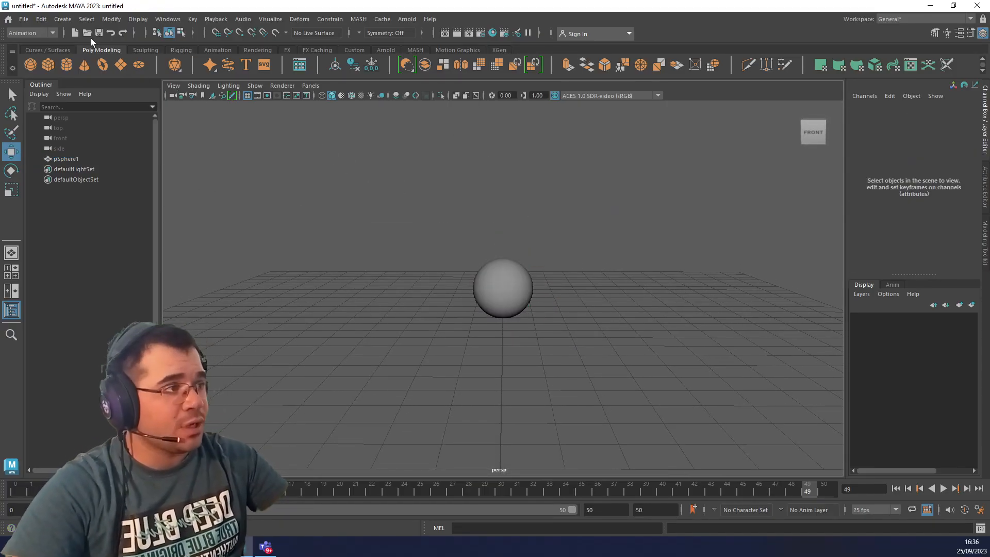
Create a polygon plane at the origin beneath the sphere.
{"action": "left_click", "coordinate": [62, 19]}
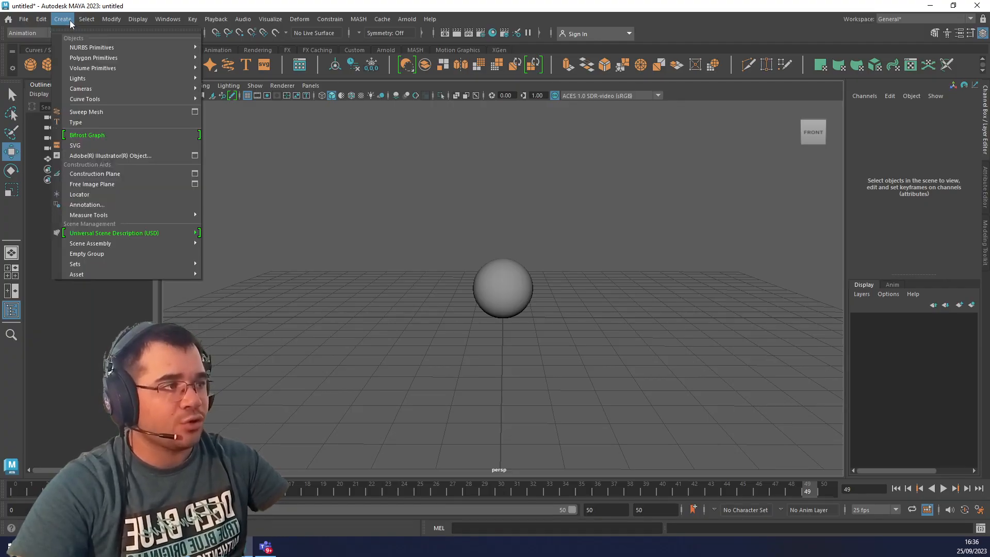
{"action": "mouse_move", "coordinate": [89, 57]}
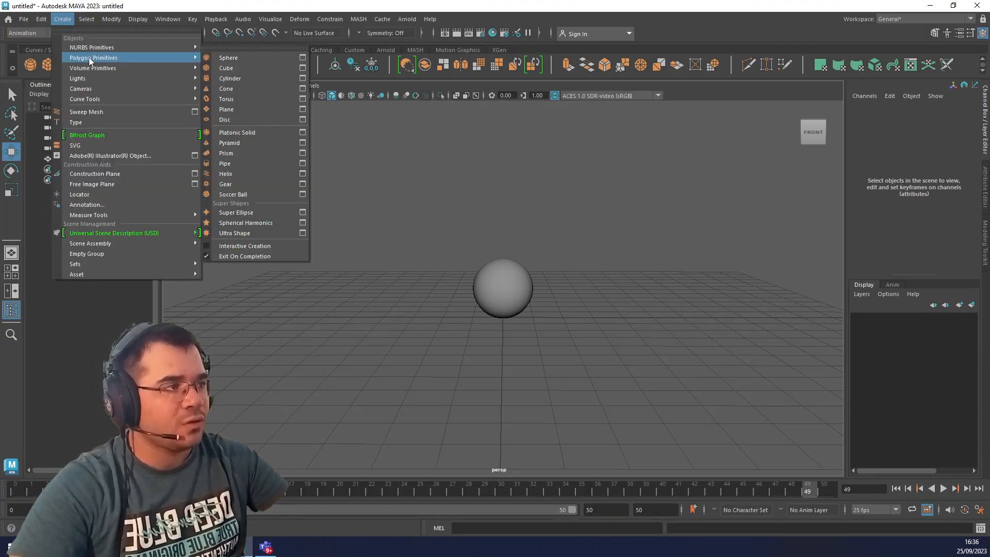
{"action": "left_click", "coordinate": [237, 109]}
{"action": "scroll", "coordinate": [576, 421], "scroll_direction": "down", "scroll_amount": 3}
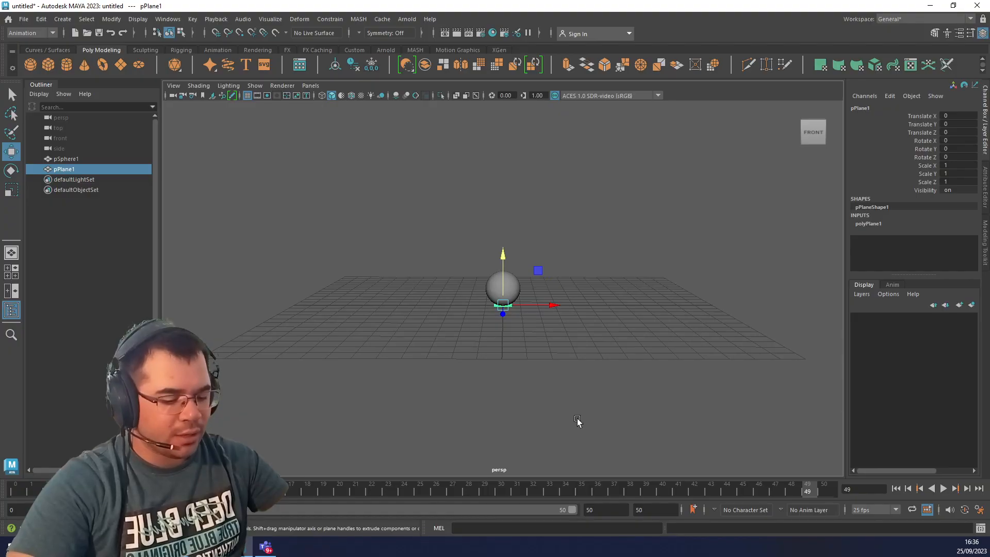
Try scaling the sphere uniformly with the Scale tool and undo the scaling.
{"action": "key", "text": "r"}
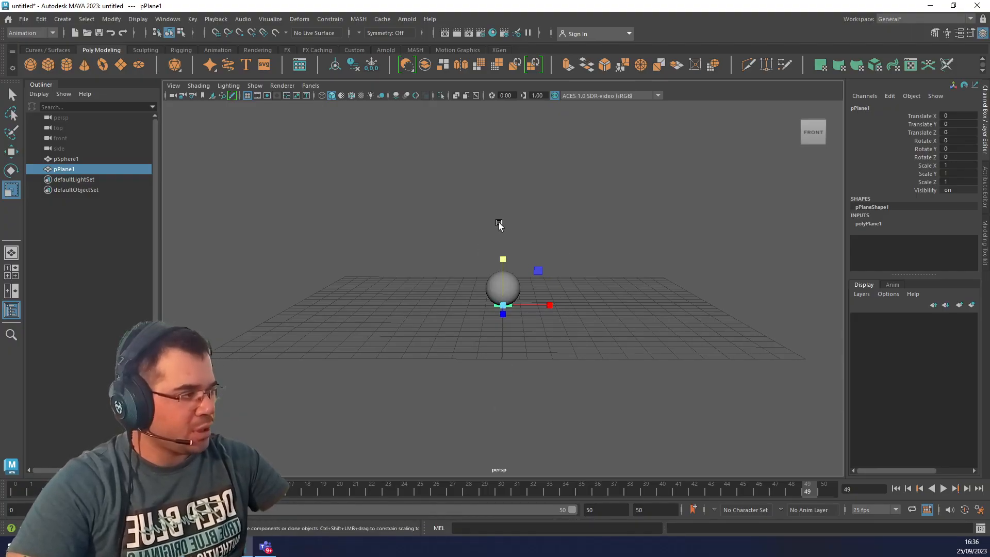
{"action": "middle_click_drag", "start_coordinate": [499, 404], "coordinate": [495, 404]}
{"action": "middle_click", "coordinate": [494, 405]}
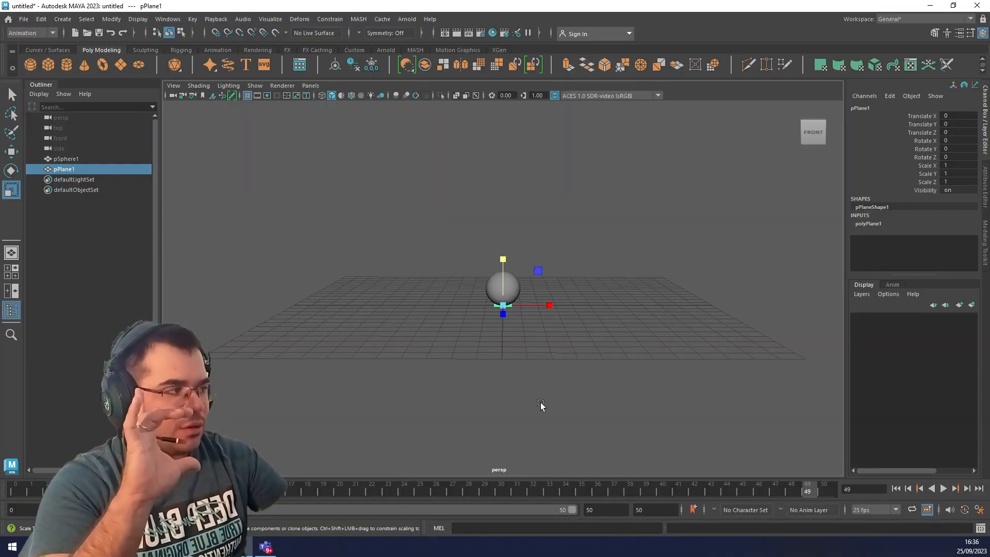
{"action": "left_click", "coordinate": [549, 391]}
{"action": "left_click_drag", "start_coordinate": [637, 319], "coordinate": [571, 351], "text": "alt"}
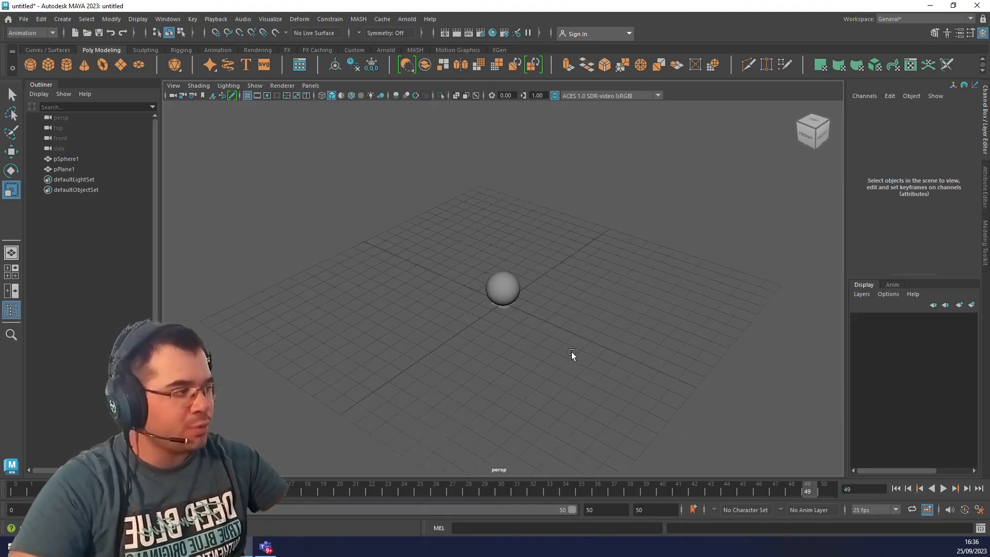
{"action": "left_click", "coordinate": [502, 300]}
{"action": "scroll", "coordinate": [541, 346], "scroll_direction": "up", "scroll_amount": 5}
{"action": "scroll", "coordinate": [541, 346], "scroll_direction": "up", "scroll_amount": 5}
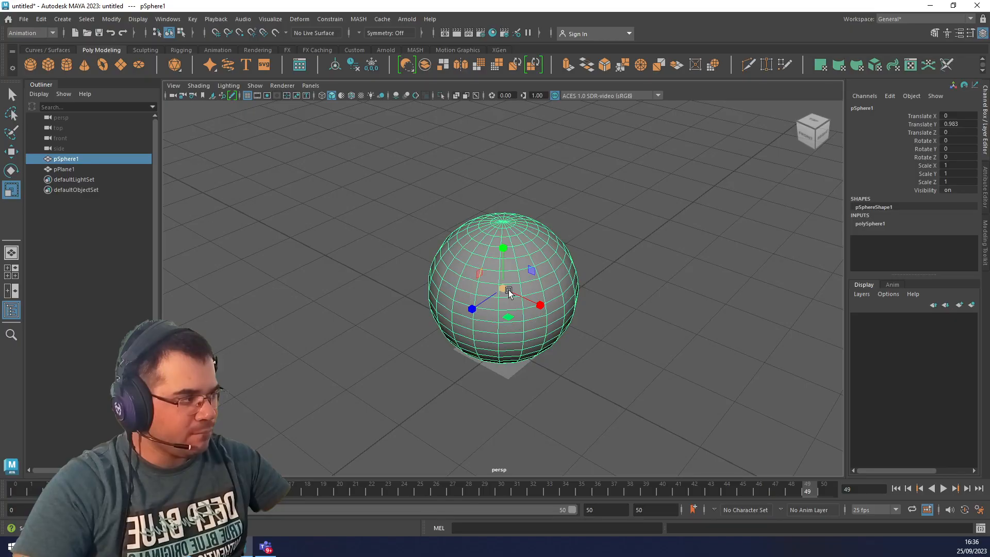
{"action": "left_click_drag", "start_coordinate": [506, 292], "coordinate": [524, 412]}
{"action": "key", "text": "ctrl+z"}
Select the plane beneath the sphere, try scaling it uniformly to about 2.157 and undo the scaling.
{"action": "key", "text": "space"}
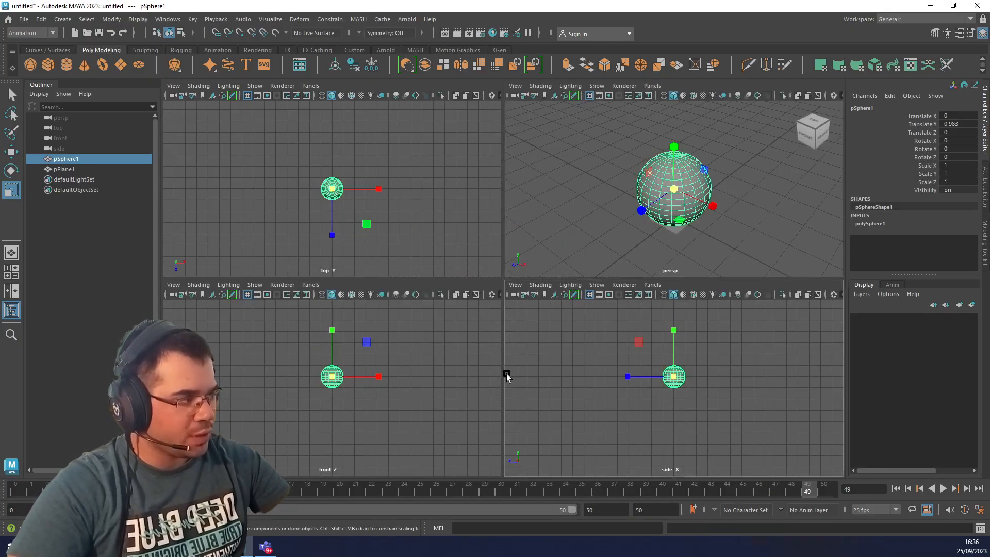
{"action": "left_click", "coordinate": [508, 377]}
{"action": "key", "text": "space"}
{"action": "left_click", "coordinate": [513, 372]}
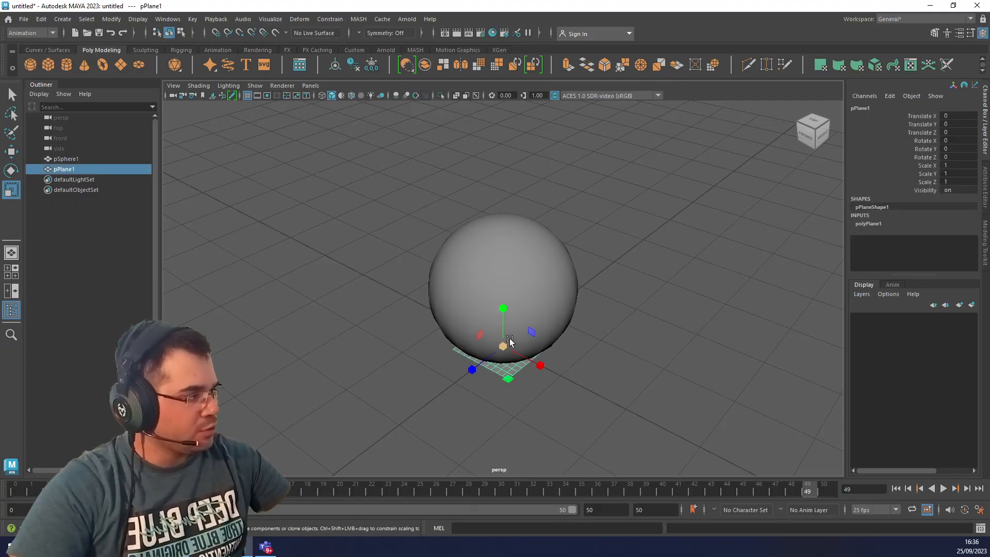
{"action": "left_click_drag", "start_coordinate": [505, 345], "coordinate": [691, 358]}
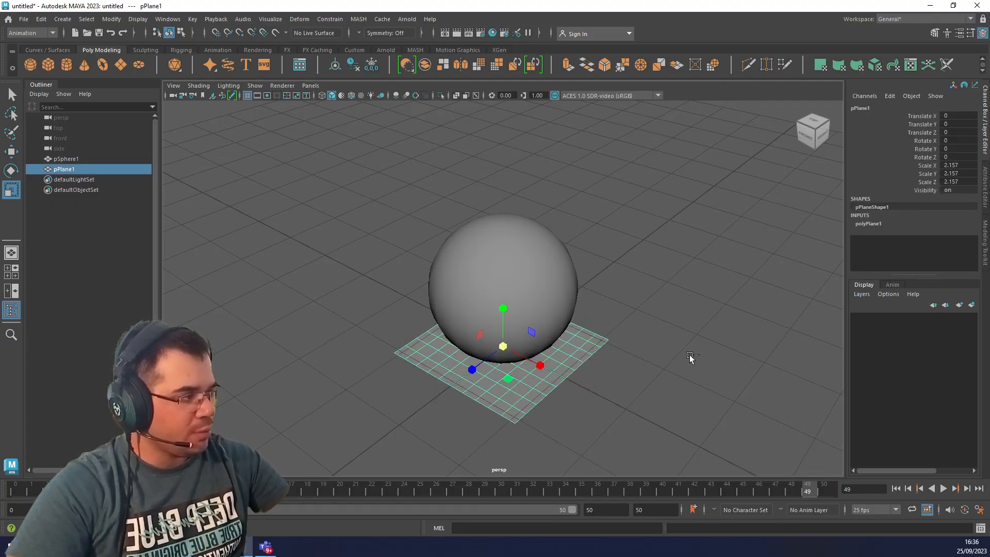
{"action": "key", "text": "ctrl+z"}
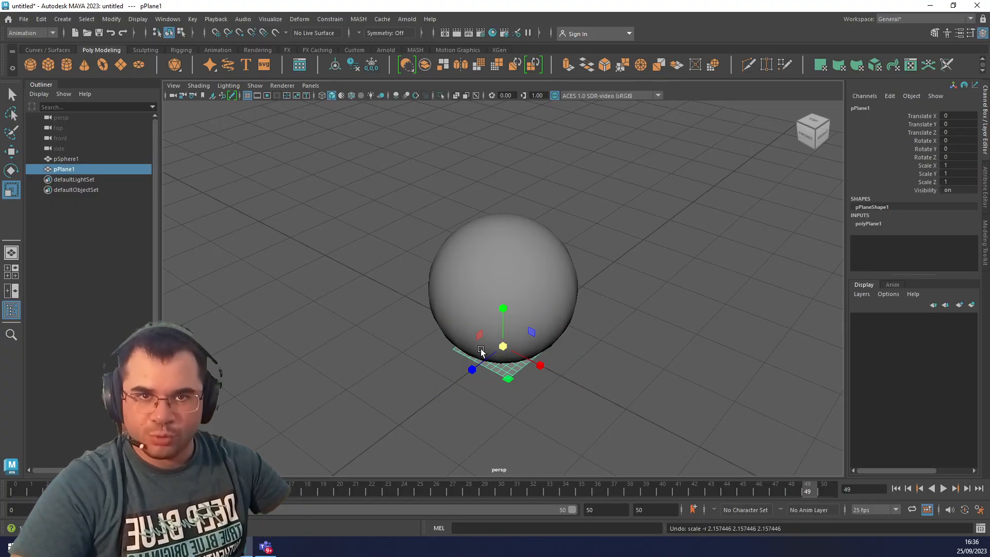
Try stretching the plane along Z to about 2.35 and undo the scaling.
{"action": "left_click_drag", "start_coordinate": [470, 367], "coordinate": [413, 394]}
{"action": "key", "text": "ctrl+z"}
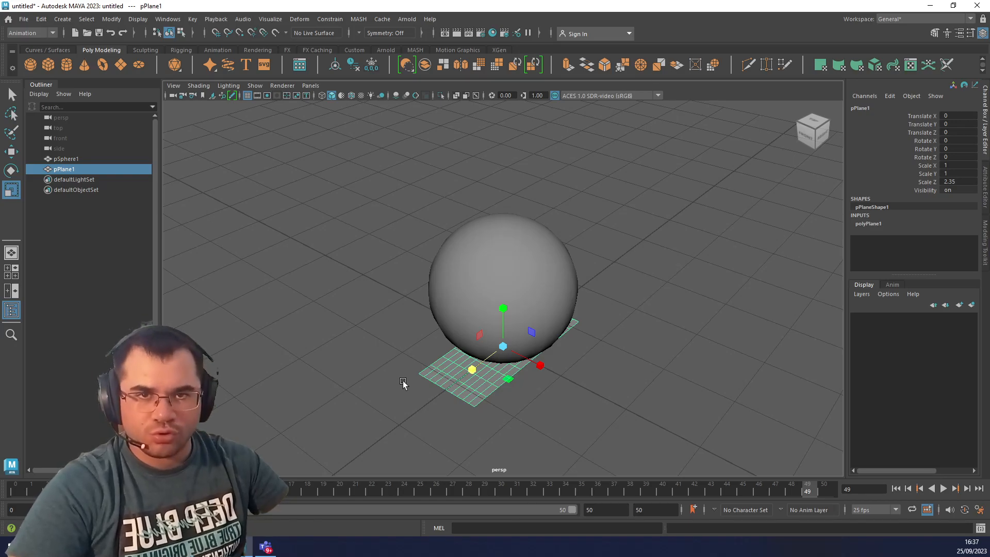
{"action": "left_click_drag", "start_coordinate": [472, 370], "coordinate": [369, 347]}
{"action": "key", "text": "ctrl+z"}
{"action": "key", "text": "ctrl+z"}
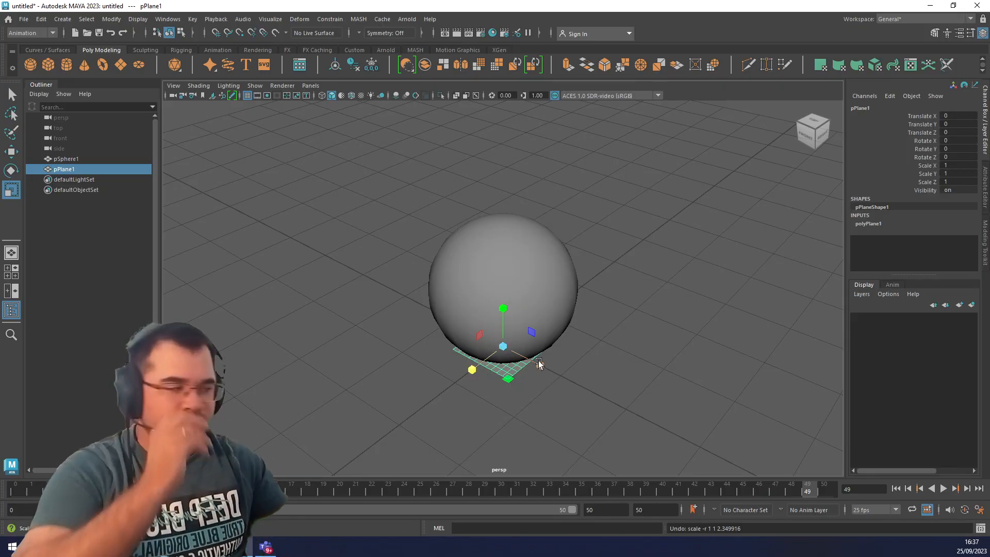
Select the small plane beneath the sphere and delete it.
{"action": "left_click", "coordinate": [503, 346]}
{"action": "scroll", "coordinate": [619, 372], "scroll_direction": "down", "scroll_amount": 3}
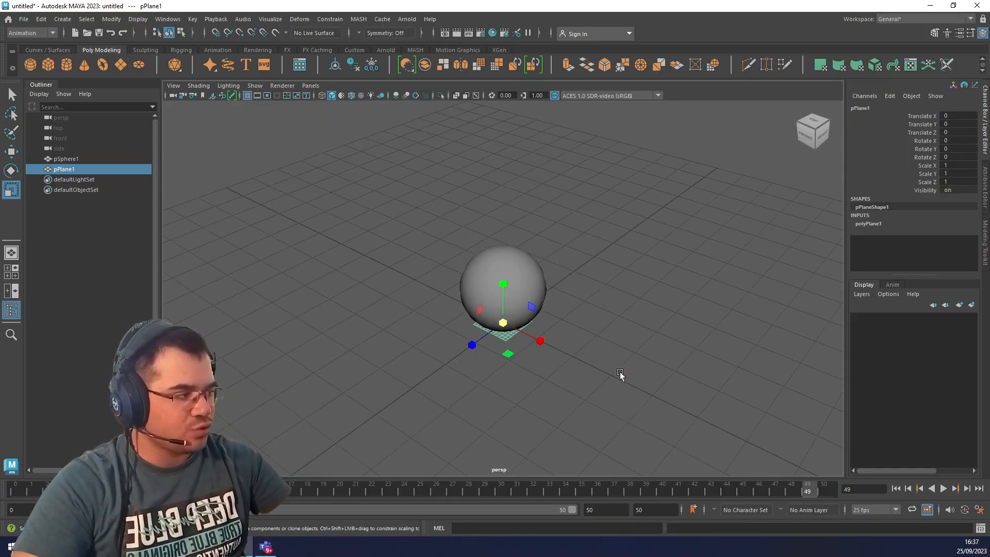
{"action": "scroll", "coordinate": [619, 372], "scroll_direction": "down", "scroll_amount": 2}
{"action": "left_click", "coordinate": [590, 377]}
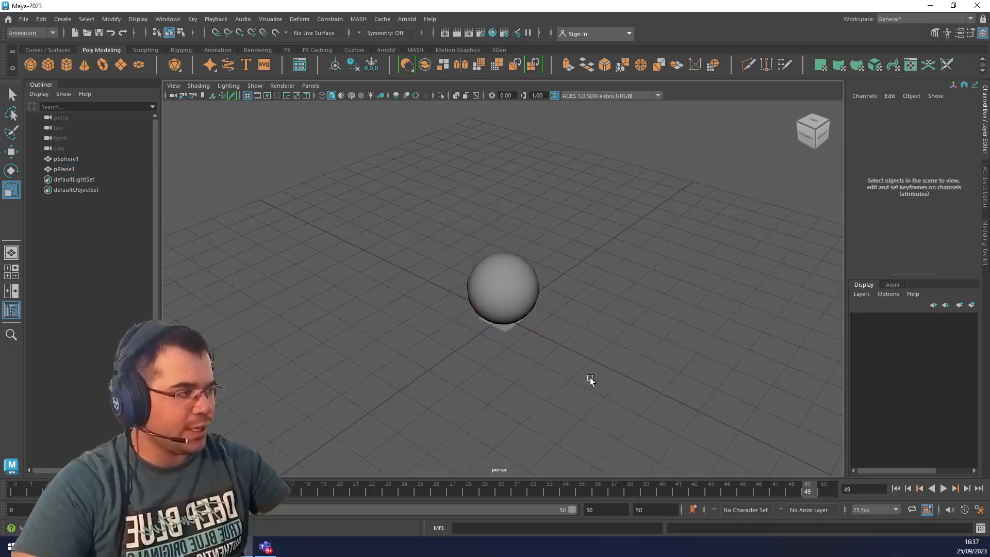
{"action": "left_click", "coordinate": [501, 328]}
{"action": "left_click_drag", "start_coordinate": [577, 428], "coordinate": [515, 340], "text": "alt"}
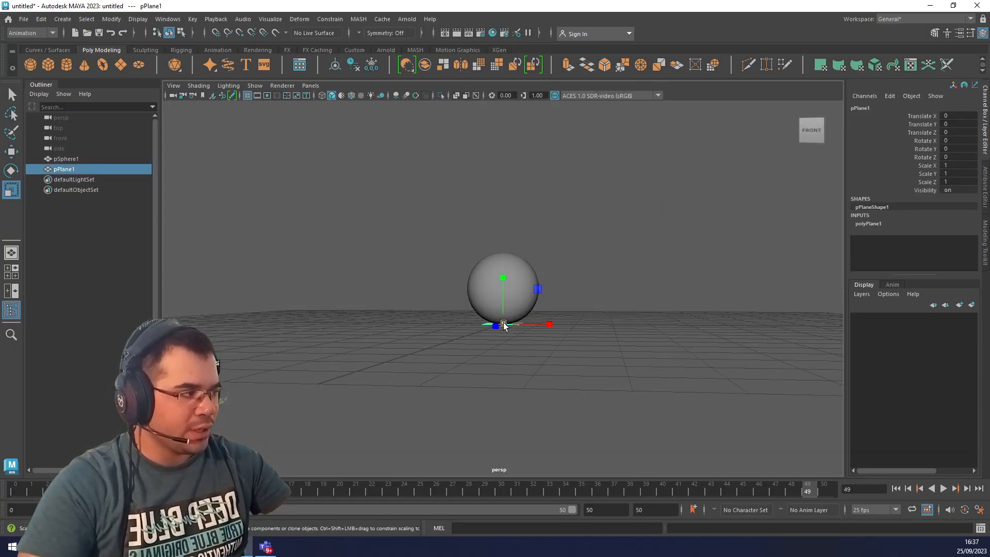
{"action": "key", "text": "Delete"}
Create a new polygon plane at the origin beneath the sphere.
{"action": "left_click", "coordinate": [62, 19]}
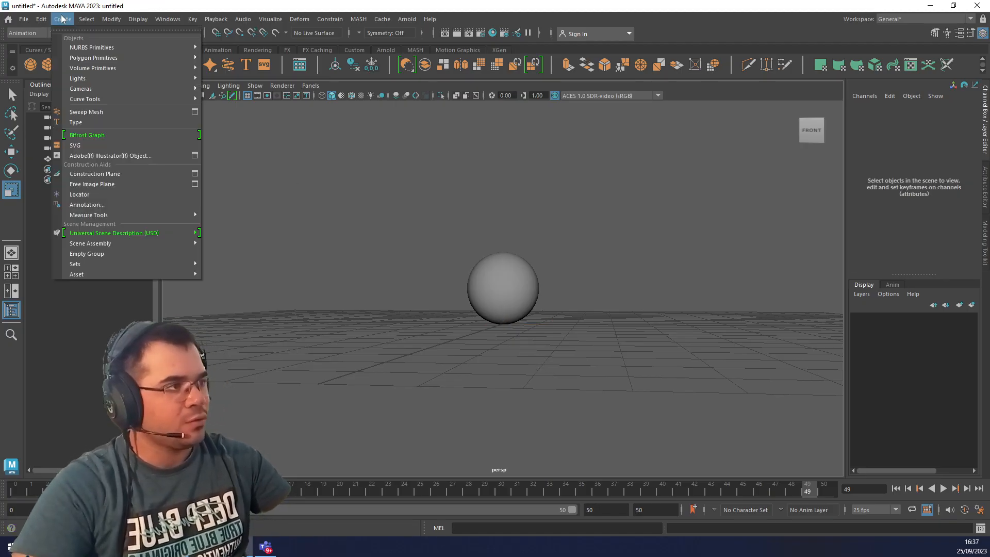
{"action": "mouse_move", "coordinate": [91, 57]}
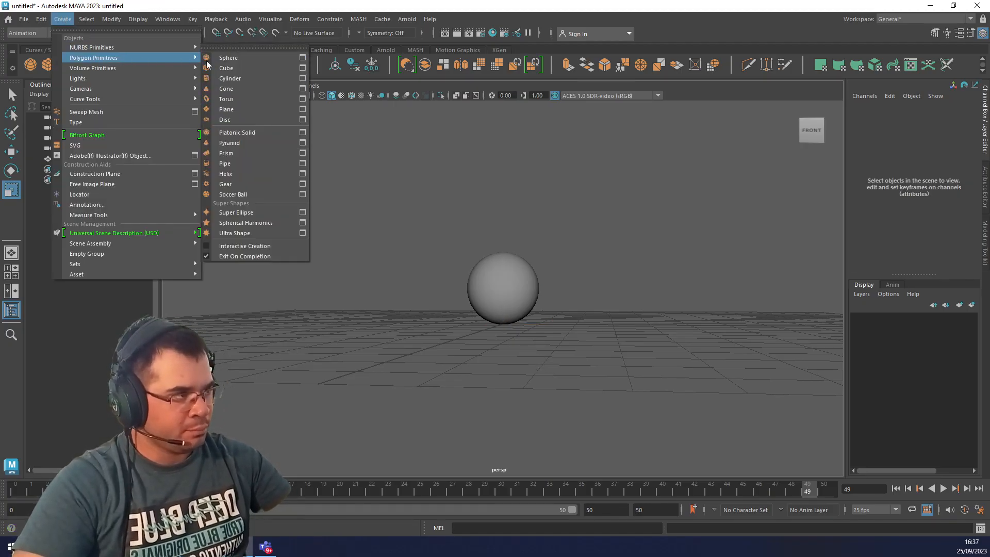
{"action": "left_click", "coordinate": [237, 111]}
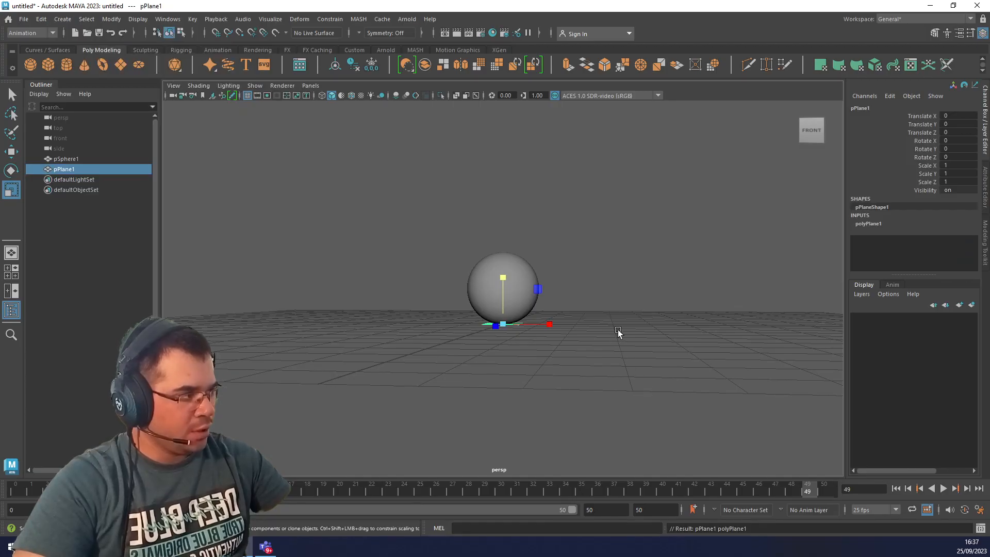
{"action": "left_click_drag", "start_coordinate": [618, 331], "coordinate": [594, 346], "text": "alt"}
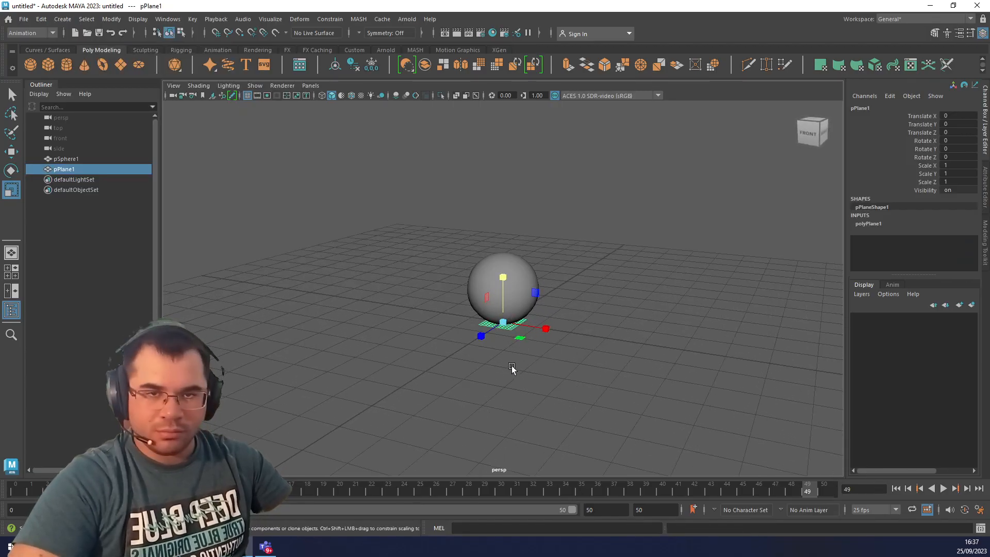
{"action": "left_click_drag", "start_coordinate": [411, 437], "coordinate": [426, 433], "text": "alt"}
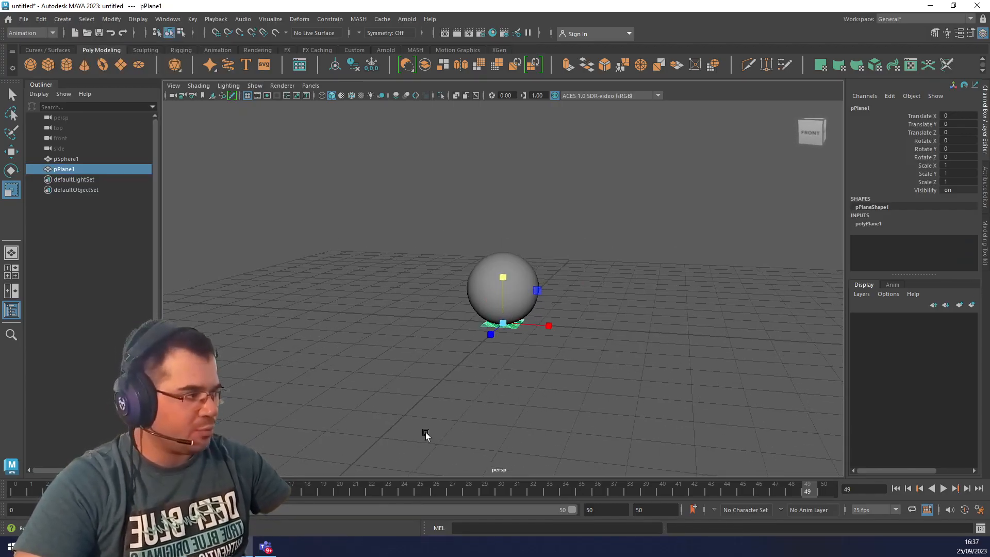
Scale the new plane into a large ground surface, about 27.4 in X and Z and 28.0 in Y.
{"action": "middle_click", "coordinate": [468, 410]}
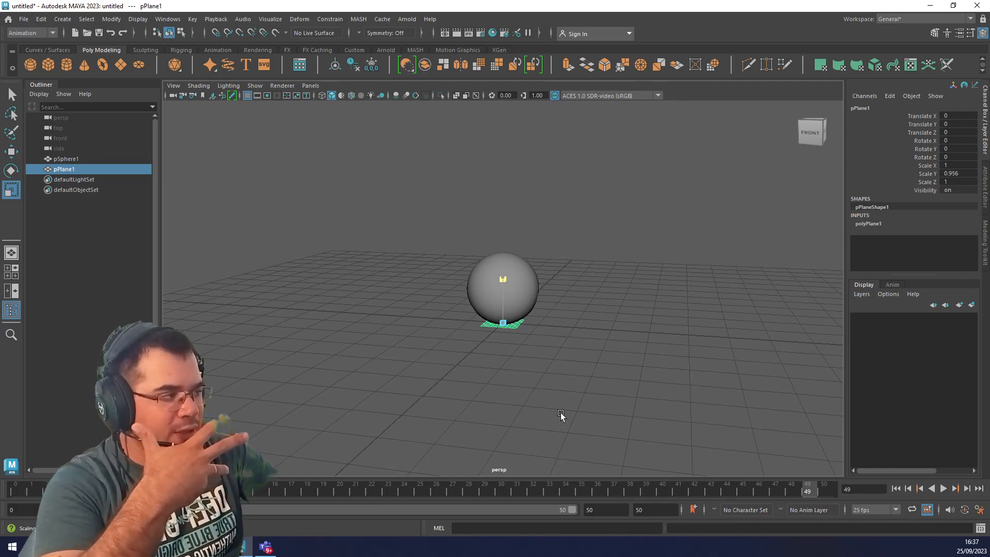
{"action": "middle_click_drag", "start_coordinate": [408, 407], "coordinate": [490, 379]}
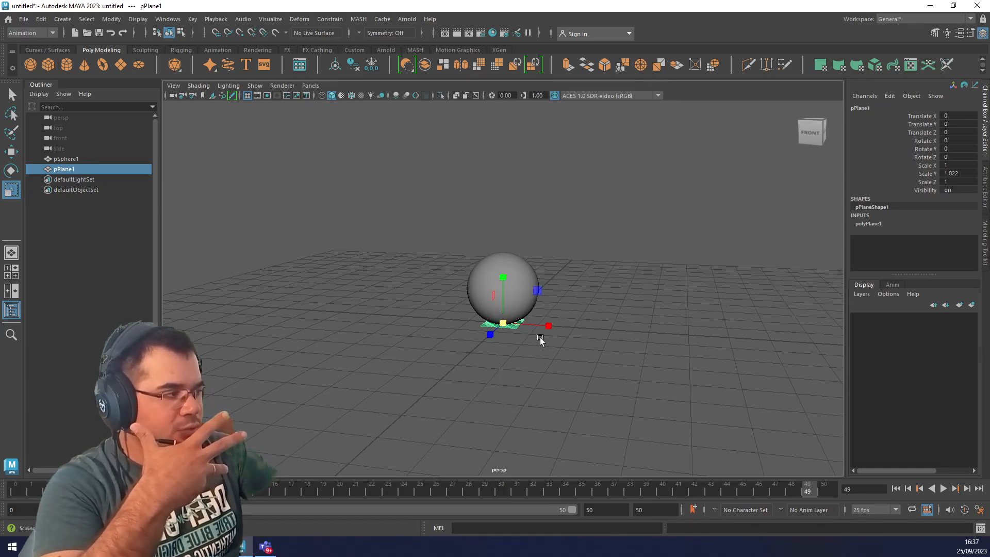
{"action": "middle_click_drag", "start_coordinate": [540, 337], "coordinate": [503, 401]}
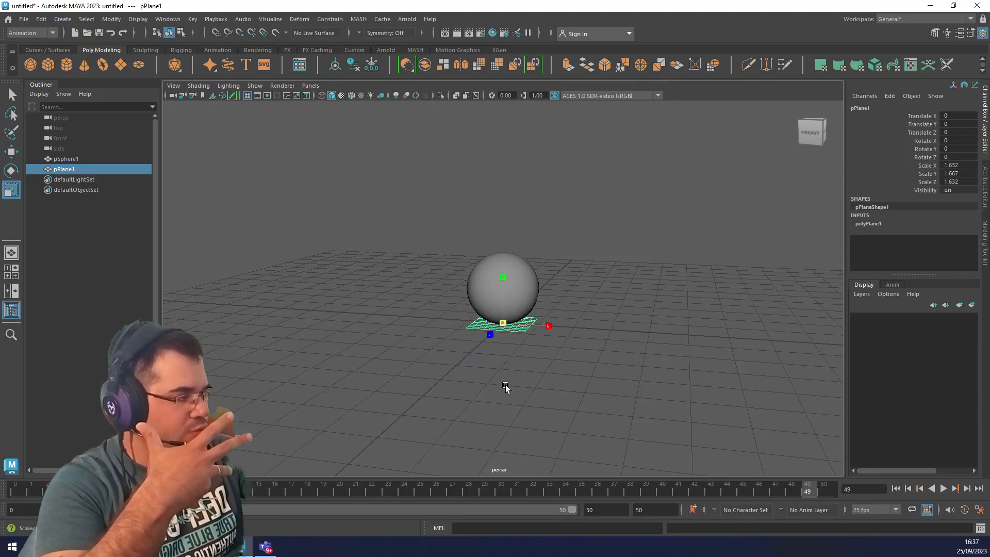
{"action": "middle_click_drag", "start_coordinate": [518, 397], "coordinate": [716, 412]}
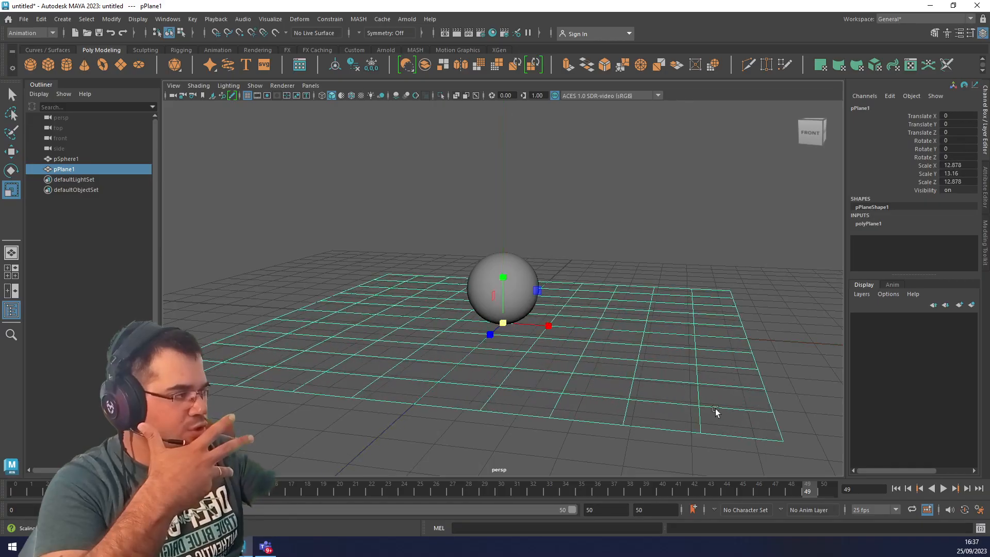
{"action": "scroll", "coordinate": [702, 411], "scroll_direction": "down", "scroll_amount": 6}
{"action": "middle_click_drag", "start_coordinate": [599, 401], "coordinate": [759, 421]}
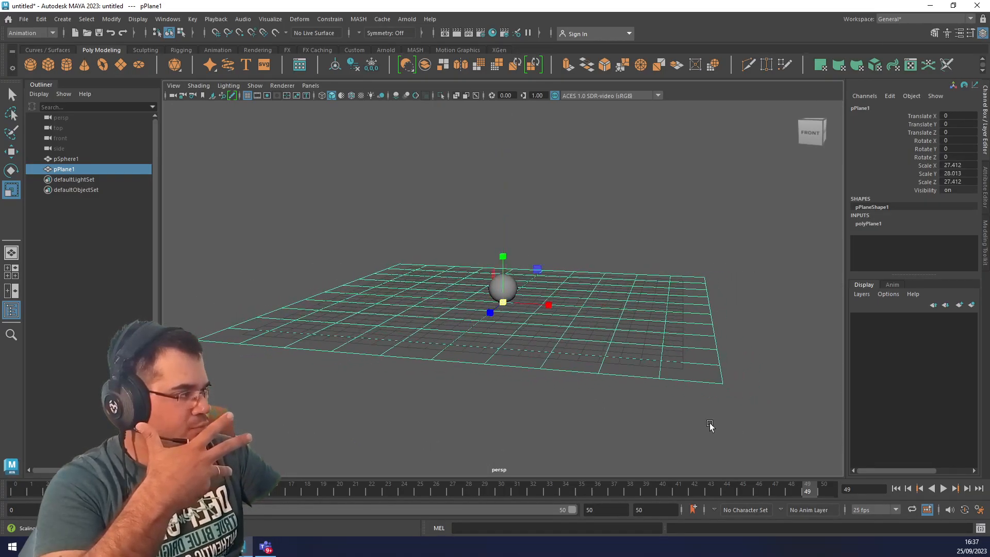
{"action": "left_click", "coordinate": [684, 422]}
{"action": "left_click", "coordinate": [631, 337]}
{"action": "scroll", "coordinate": [616, 387], "scroll_direction": "up", "scroll_amount": 6}
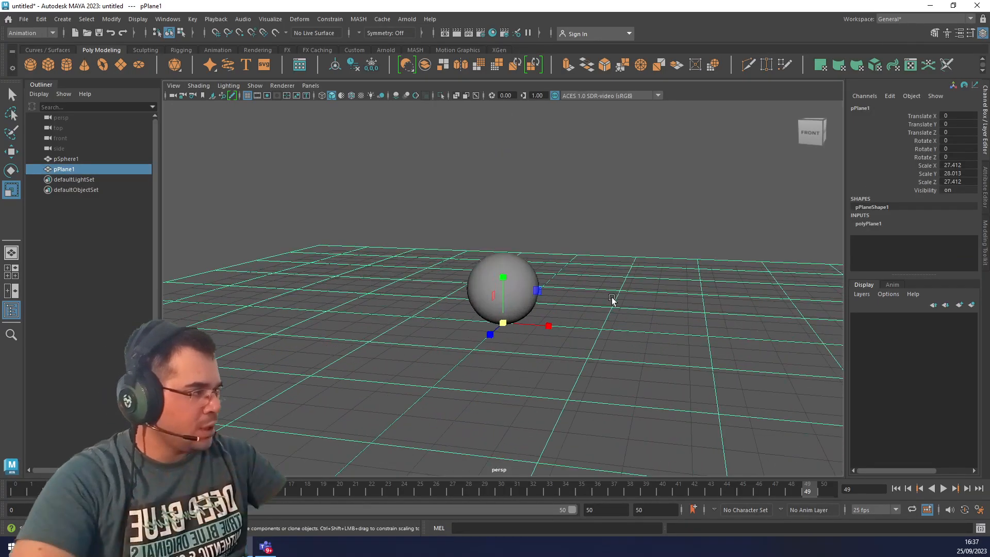
Deselect the ground plane and hide the viewport grid.
{"action": "left_click", "coordinate": [565, 321]}
{"action": "left_click_drag", "start_coordinate": [688, 371], "coordinate": [641, 349], "text": "alt"}
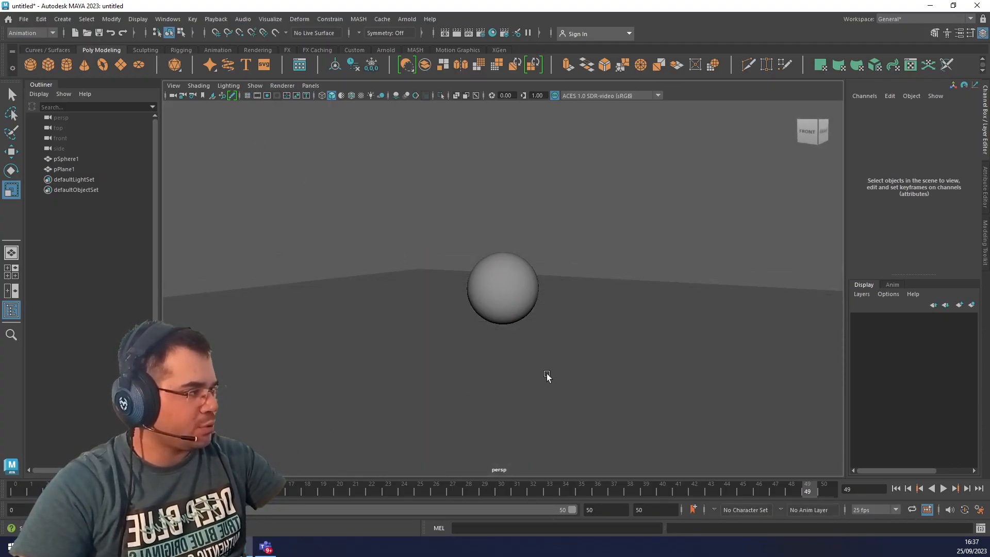
{"action": "scroll", "coordinate": [547, 376], "scroll_direction": "down", "scroll_amount": 3}
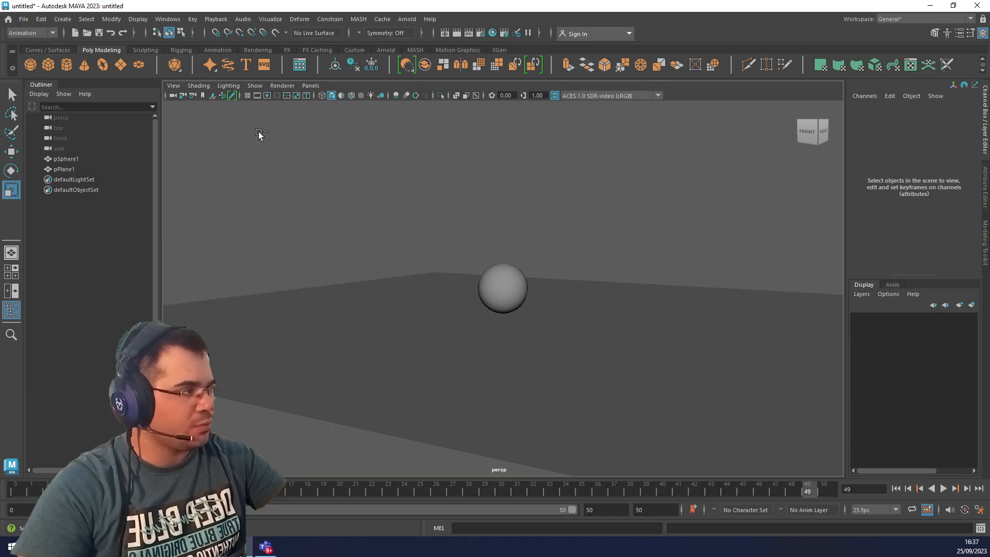
Select the sphere, activate the Move tool and check from the front how the sphere sits on the ground plane.
{"action": "left_click", "coordinate": [512, 284]}
{"action": "left_click_drag", "start_coordinate": [504, 375], "coordinate": [530, 368], "text": "alt"}
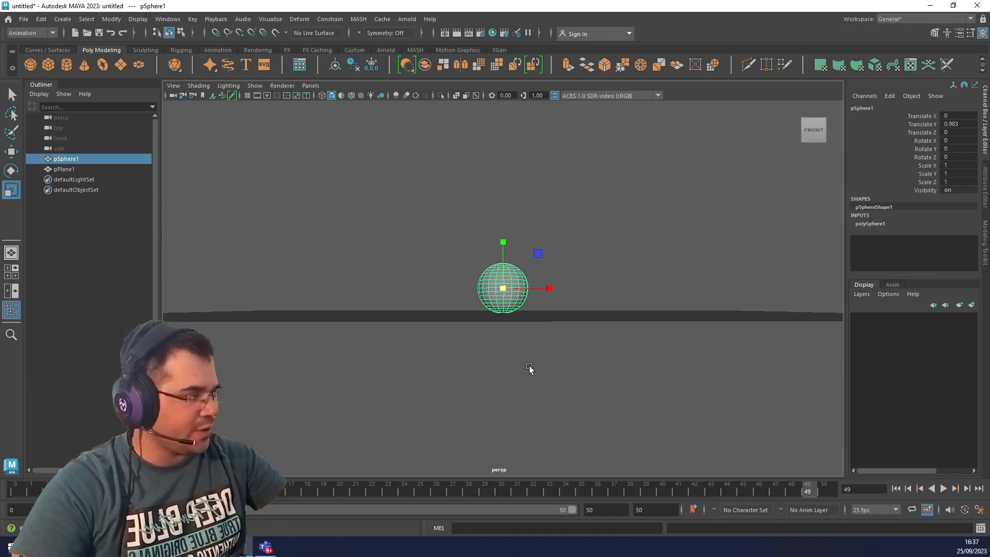
{"action": "key", "text": "w"}
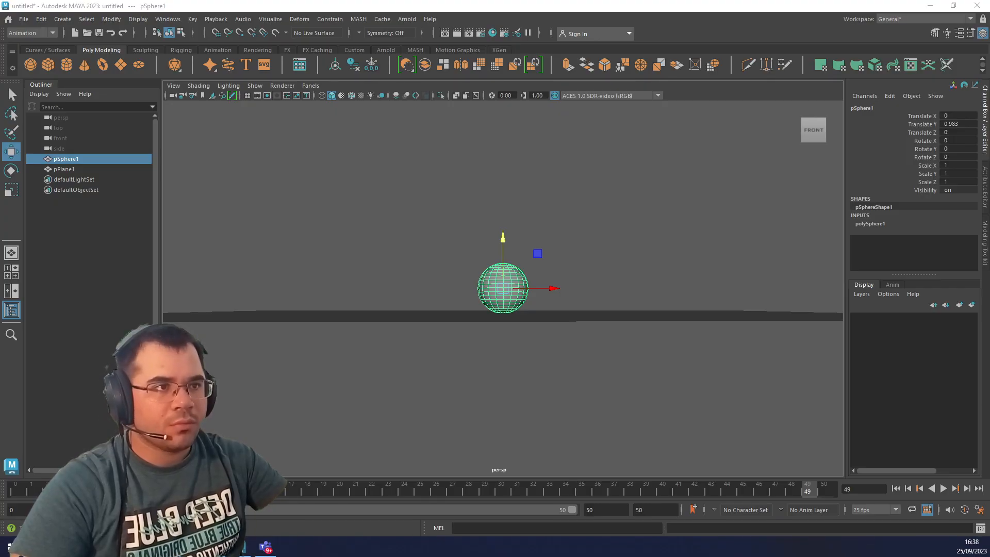
{"action": "left_click_drag", "start_coordinate": [580, 304], "coordinate": [572, 317], "text": "alt"}
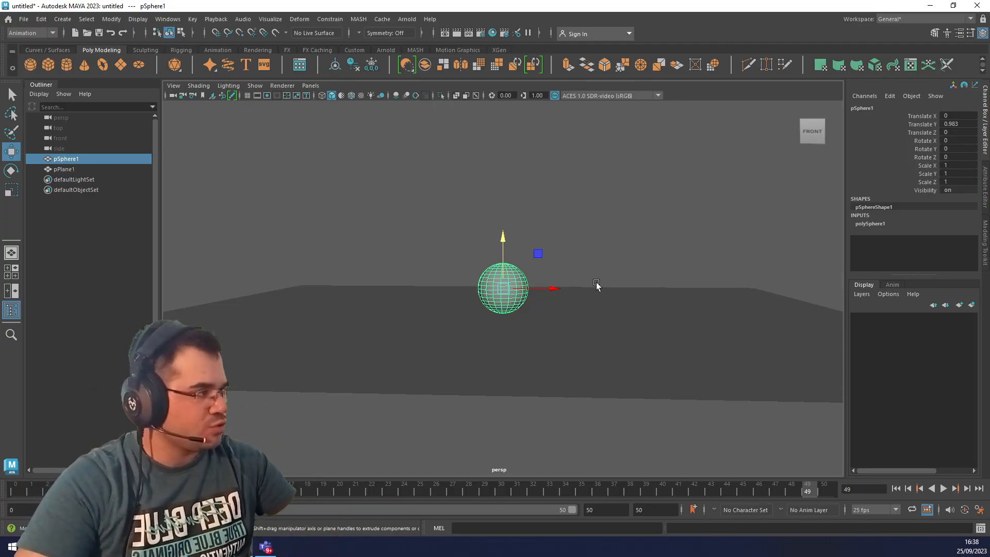
{"action": "left_click", "coordinate": [920, 124]}
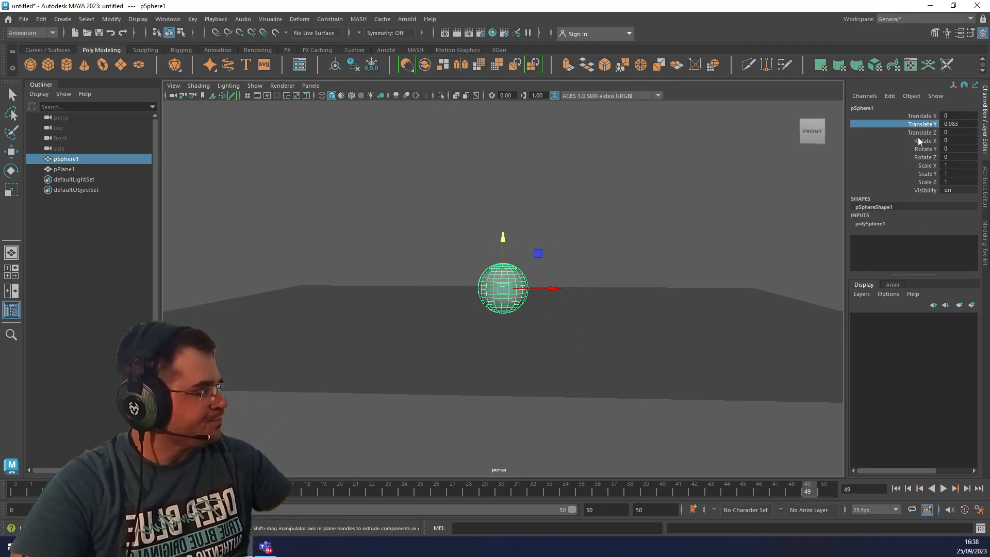
{"action": "left_click", "coordinate": [64, 19]}
{"action": "mouse_move", "coordinate": [107, 20]}
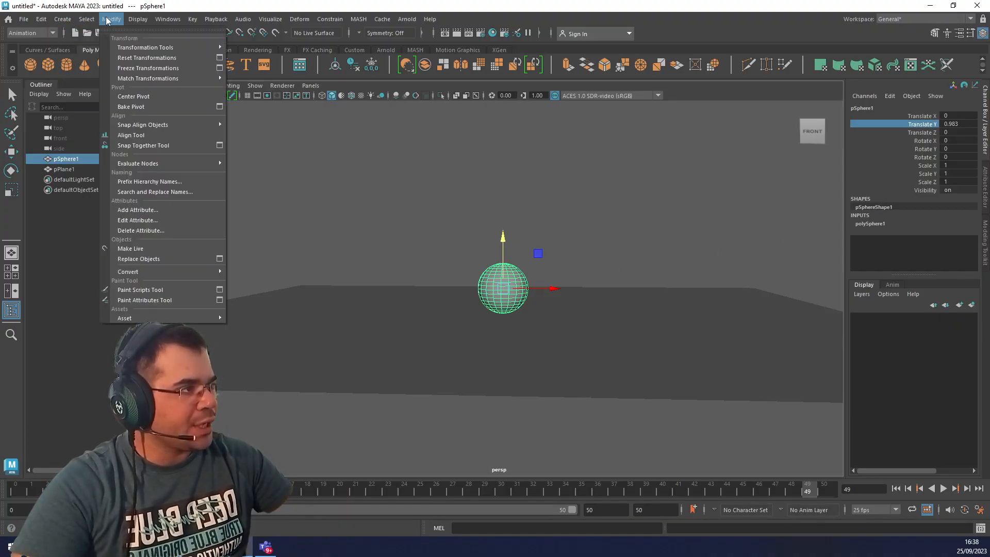
{"action": "left_click", "coordinate": [142, 106]}
{"action": "left_click", "coordinate": [443, 176]}
Try moving the sphere's pivot down to its lowest point with vertex snapping and undo the pivot move.
{"action": "key", "text": "w"}
{"action": "left_click", "coordinate": [505, 280]}
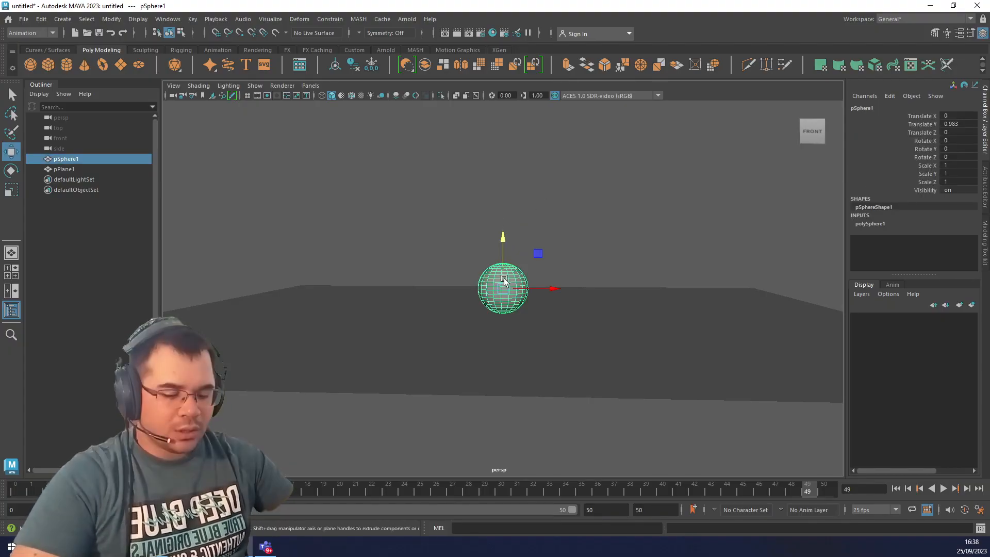
{"action": "key", "text": "d"}
{"action": "key", "text": "v"}
{"action": "left_click_drag", "start_coordinate": [503, 239], "coordinate": [500, 312]}
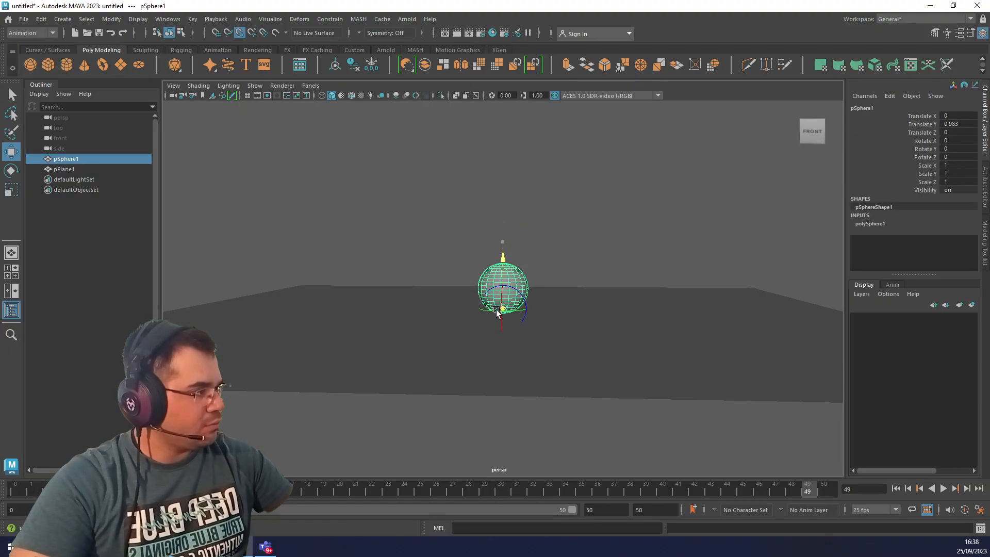
{"action": "key", "text": "ctrl+z"}
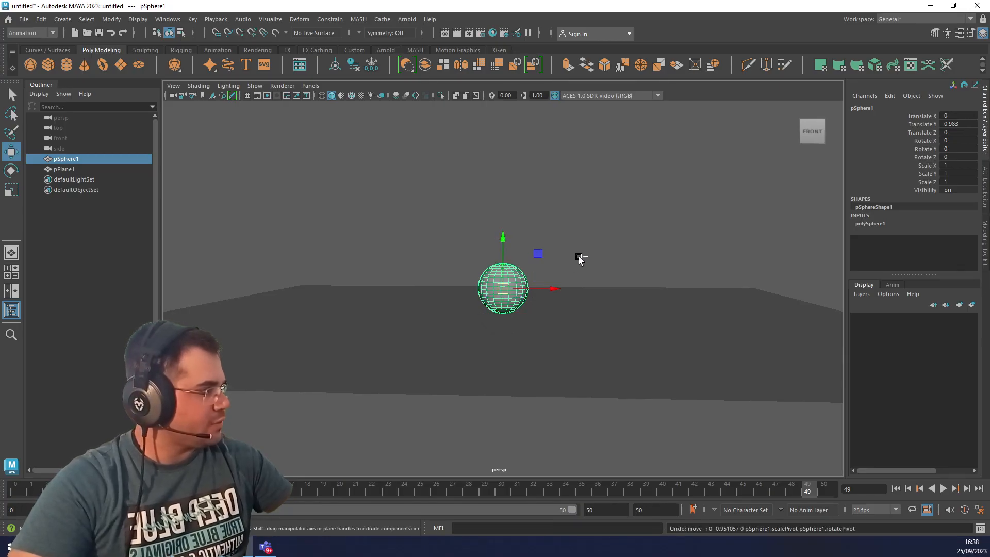
Look through the sphere's Translate Y channel options and the available transform, pivot and display commands.
{"action": "left_click", "coordinate": [111, 20]}
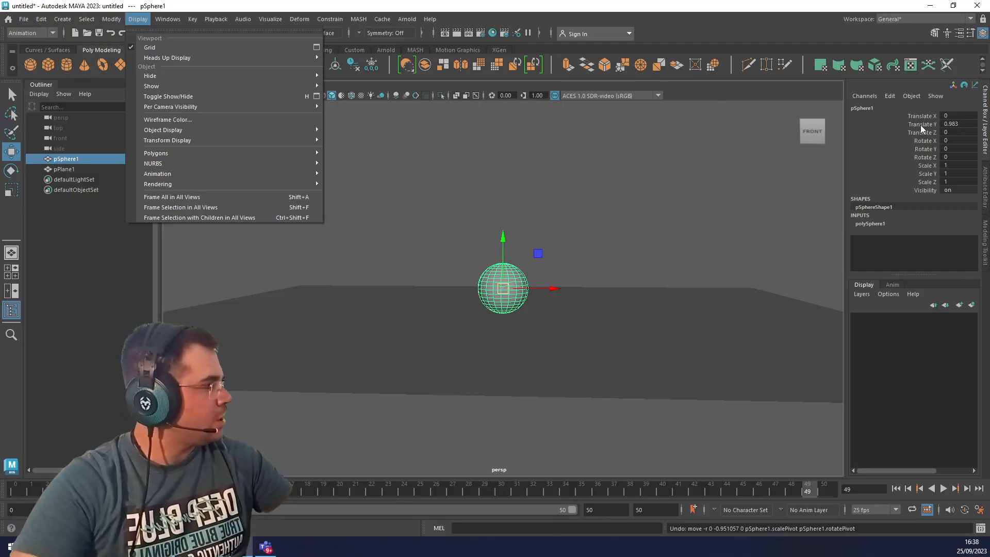
{"action": "right_click", "coordinate": [920, 125]}
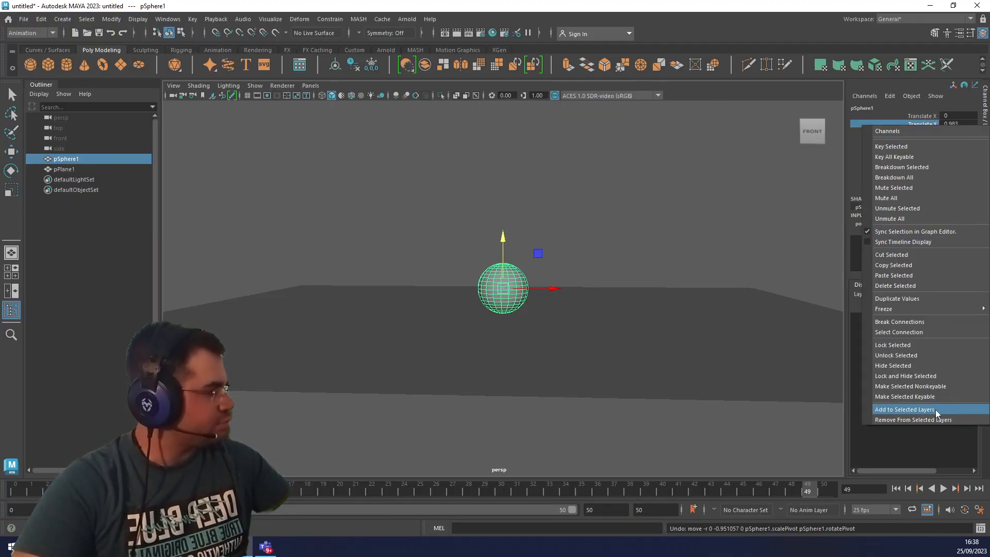
{"action": "left_click", "coordinate": [648, 199]}
{"action": "left_click", "coordinate": [487, 284]}
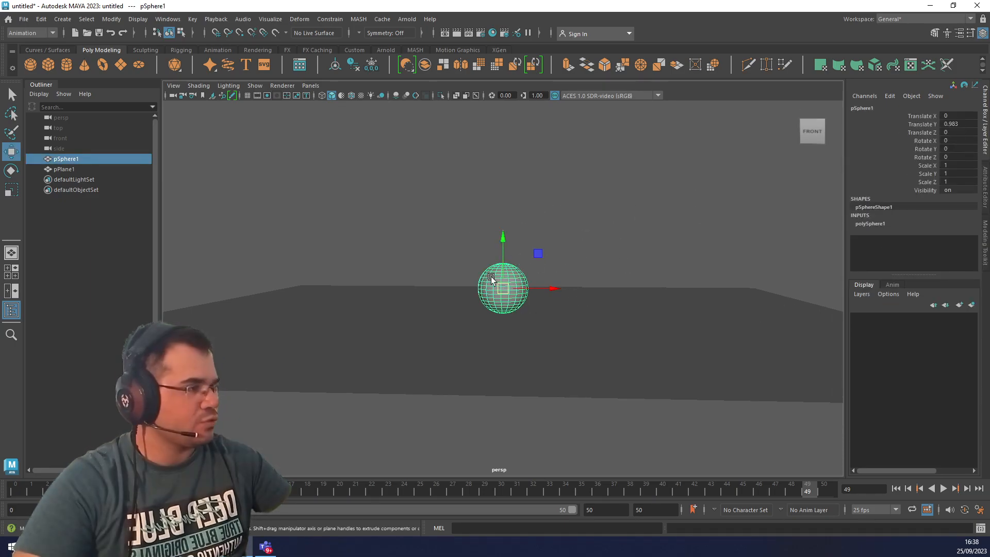
{"action": "left_click", "coordinate": [115, 21]}
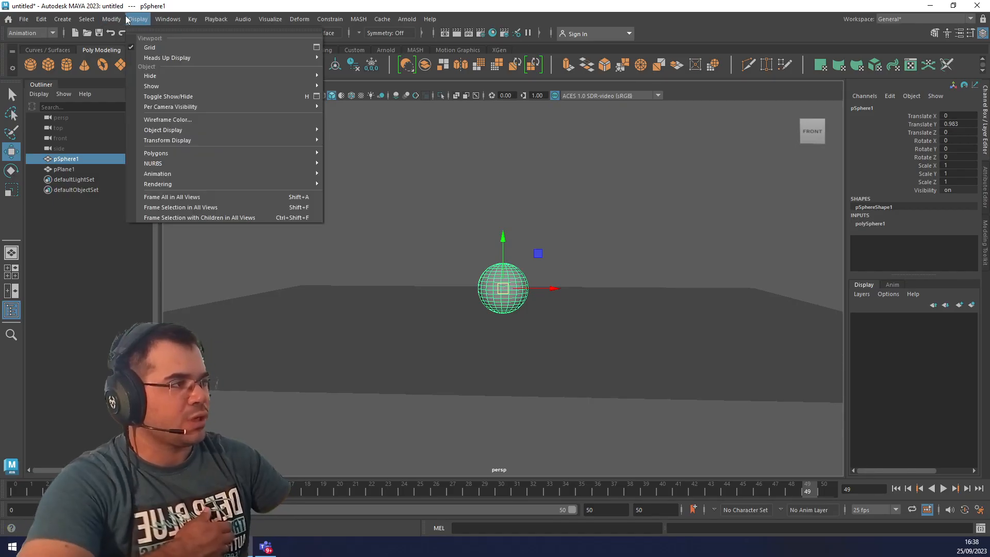
{"action": "left_click", "coordinate": [144, 97]}
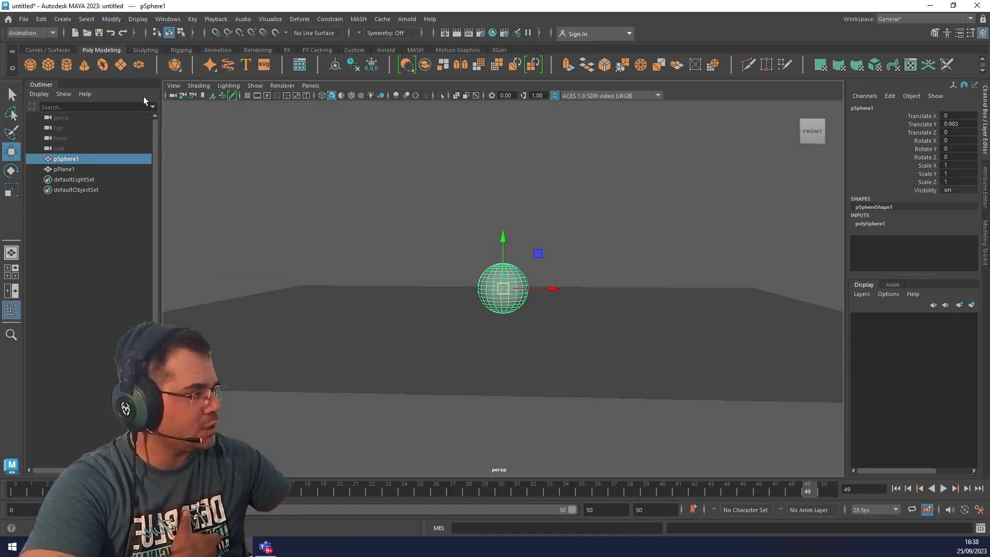
{"action": "left_click", "coordinate": [112, 19]}
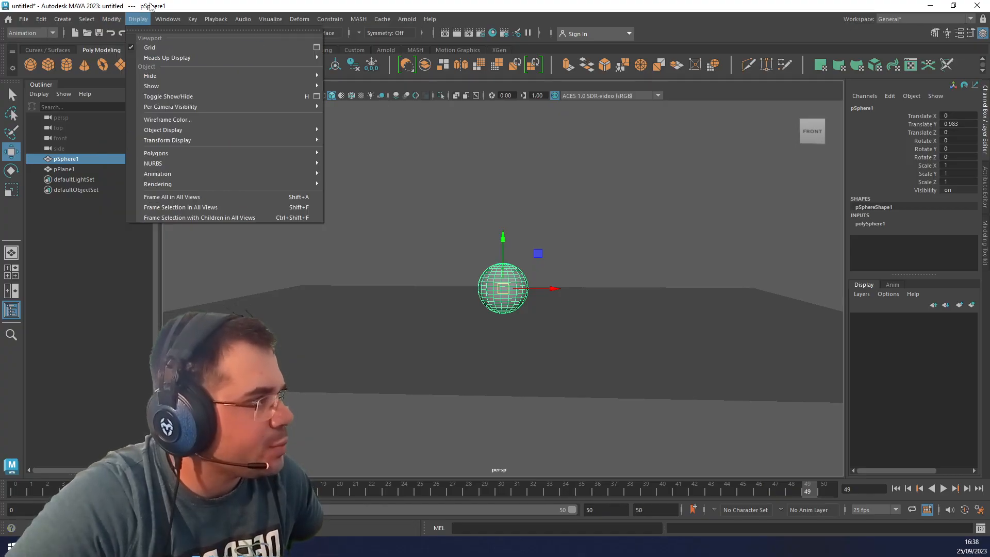
{"action": "mouse_move", "coordinate": [168, 20]}
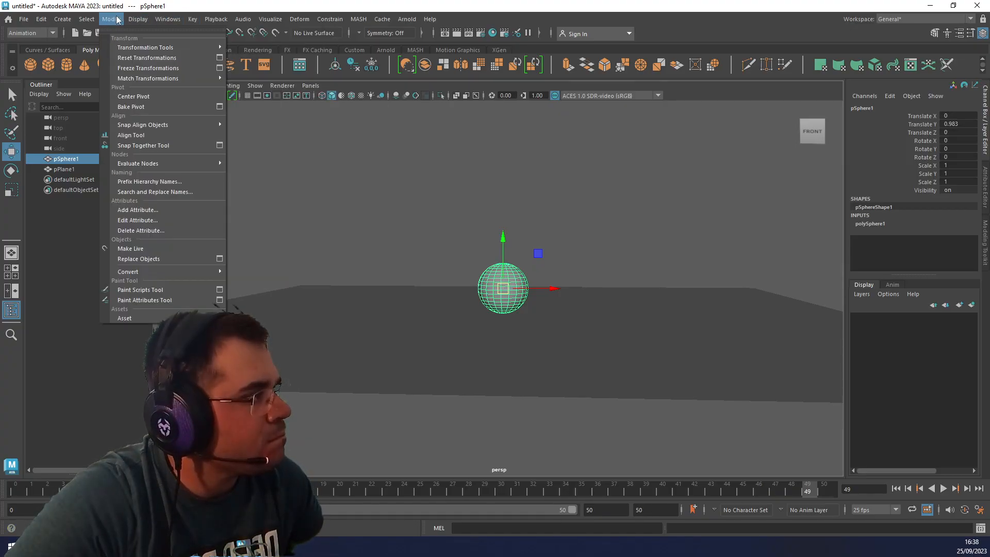
{"action": "mouse_move", "coordinate": [41, 19]}
{"action": "left_click", "coordinate": [20, 34]}
{"action": "left_click", "coordinate": [25, 44]}
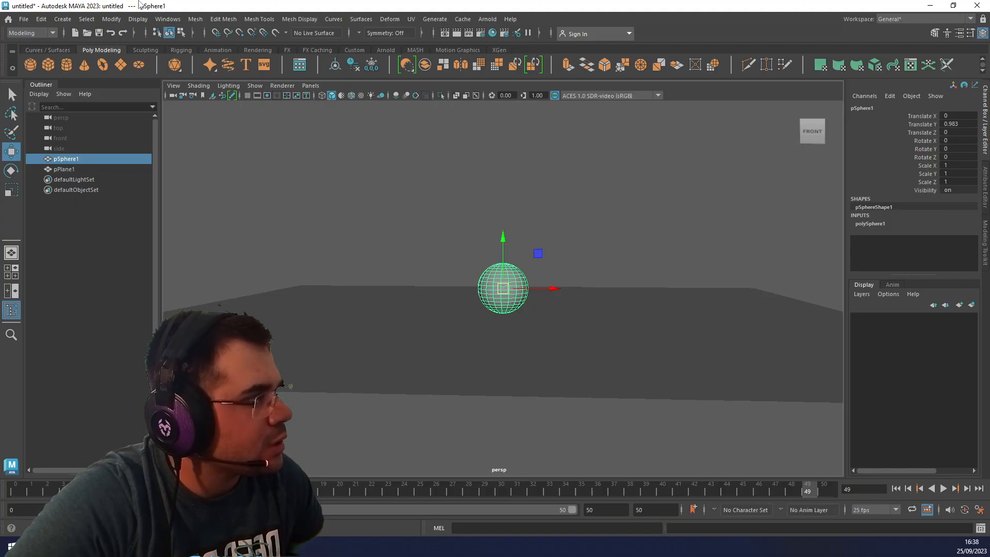
{"action": "left_click", "coordinate": [196, 19]}
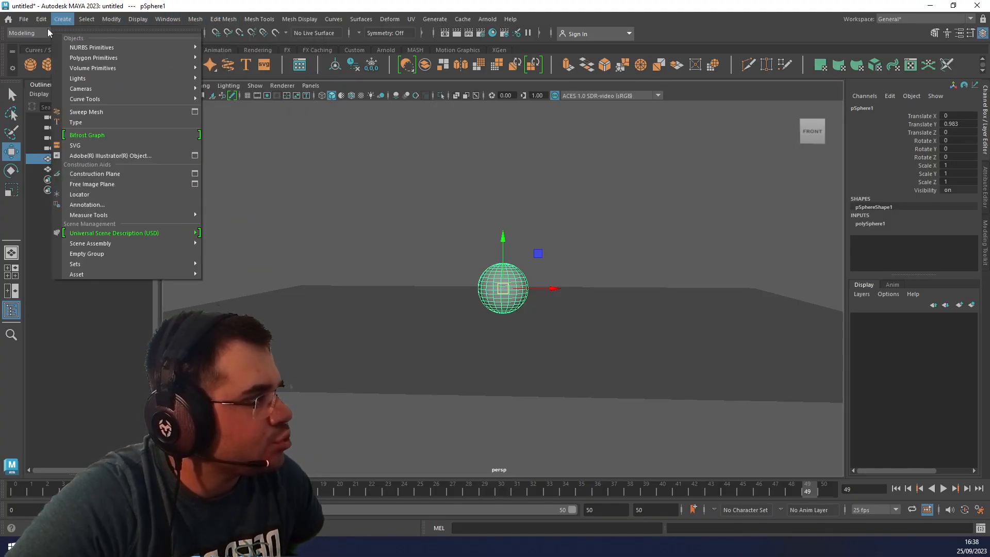
{"action": "left_click", "coordinate": [29, 34]}
{"action": "left_click", "coordinate": [21, 65]}
{"action": "left_click", "coordinate": [115, 19]}
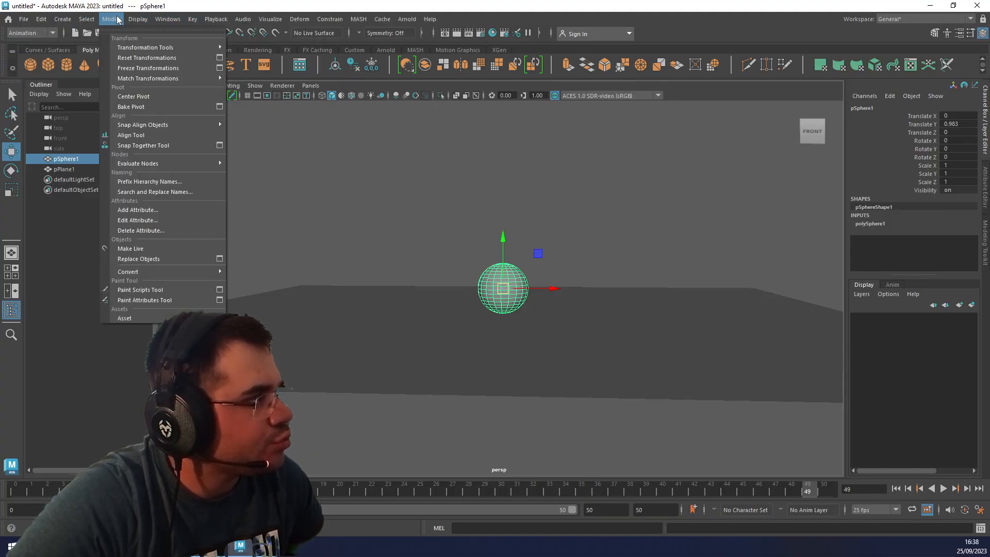
Bake the sphere's pivot with the Position and Orientation option and reselect the sphere.
{"action": "mouse_move", "coordinate": [88, 20]}
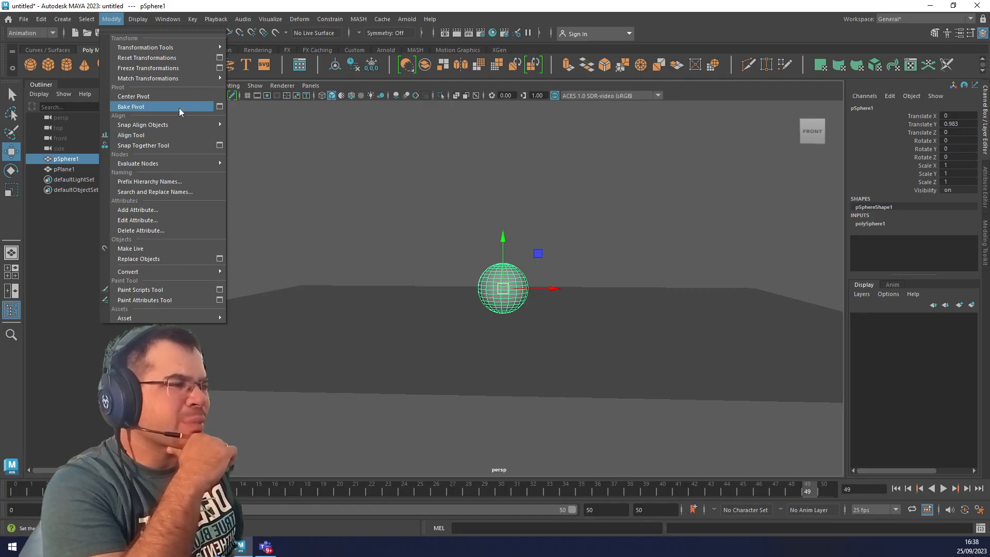
{"action": "left_click", "coordinate": [219, 106]}
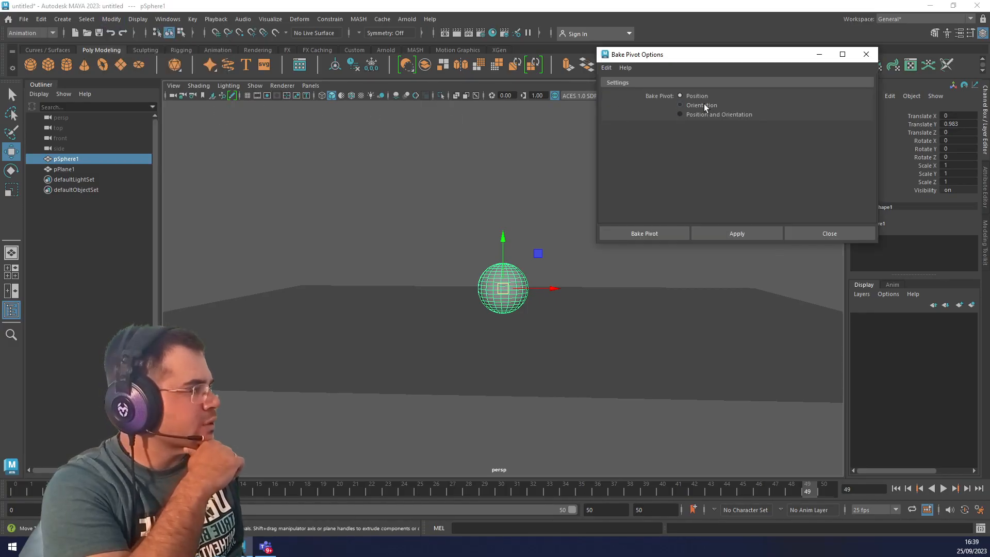
{"action": "left_click", "coordinate": [715, 114]}
{"action": "left_click", "coordinate": [737, 235]}
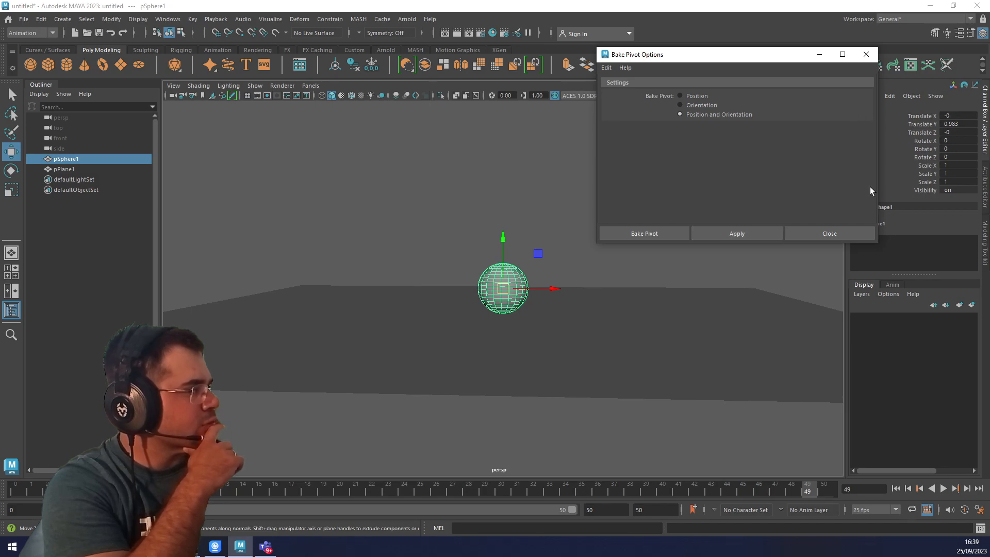
{"action": "left_click", "coordinate": [827, 233]}
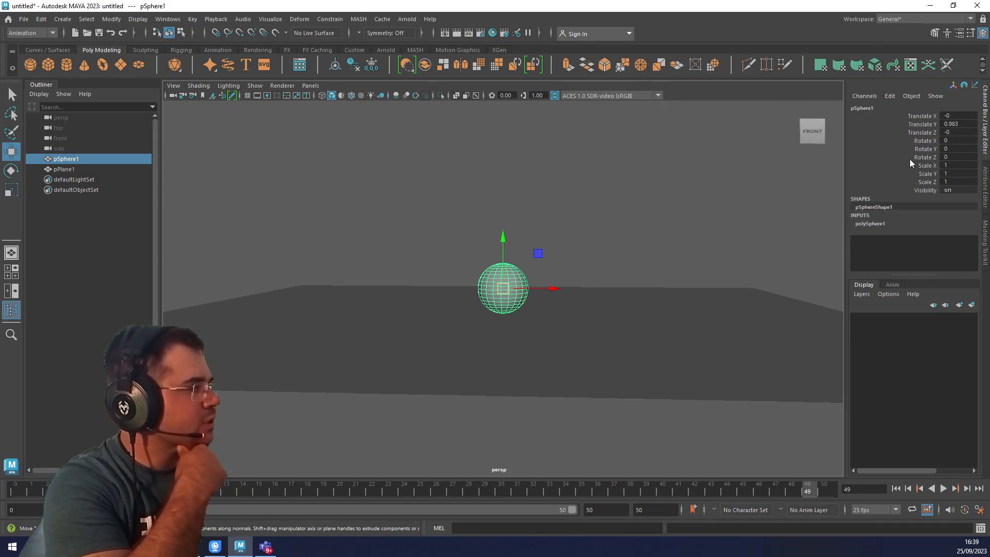
{"action": "left_click", "coordinate": [530, 240]}
{"action": "left_click", "coordinate": [494, 285]}
Try setting the sphere's Translate Y to 0 and undo the change.
{"action": "left_click", "coordinate": [971, 124]}
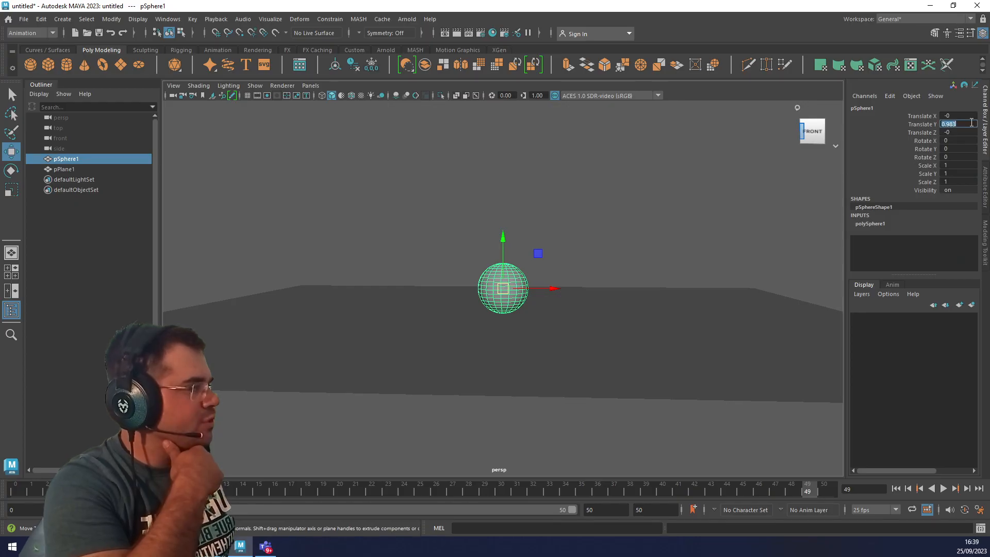
{"action": "type", "text": "0"}
{"action": "key", "text": "Return"}
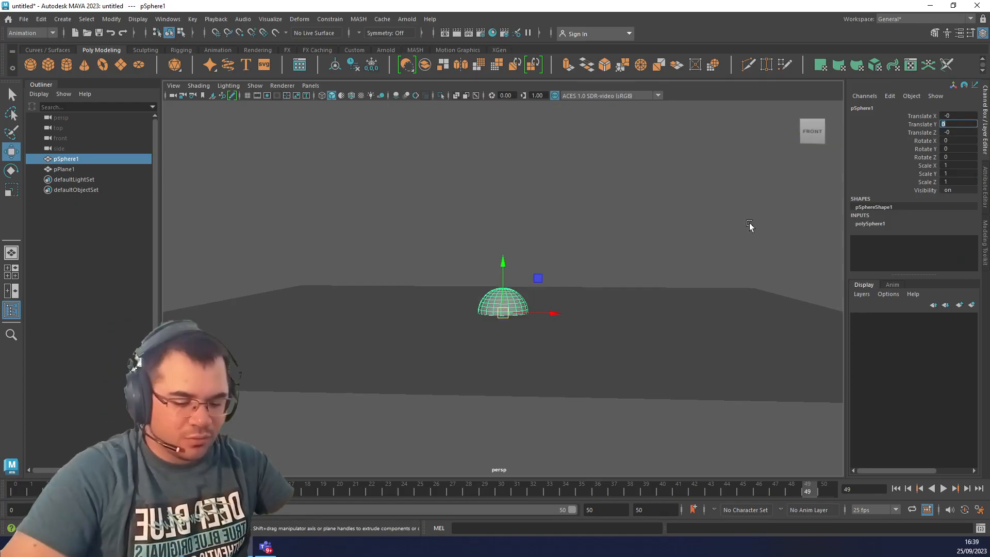
{"action": "key", "text": "ctrl+z"}
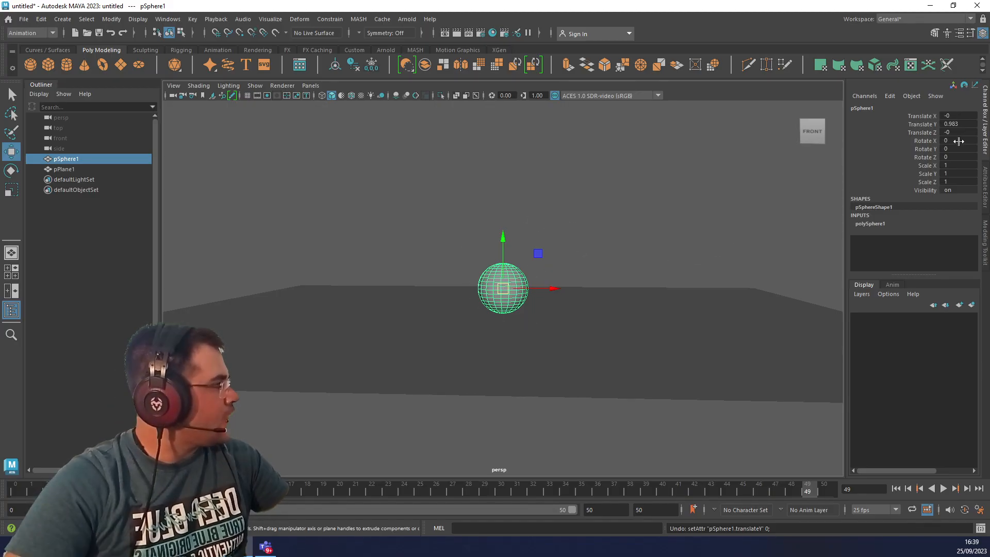
{"action": "left_click", "coordinate": [927, 124]}
{"action": "right_click", "coordinate": [926, 123]}
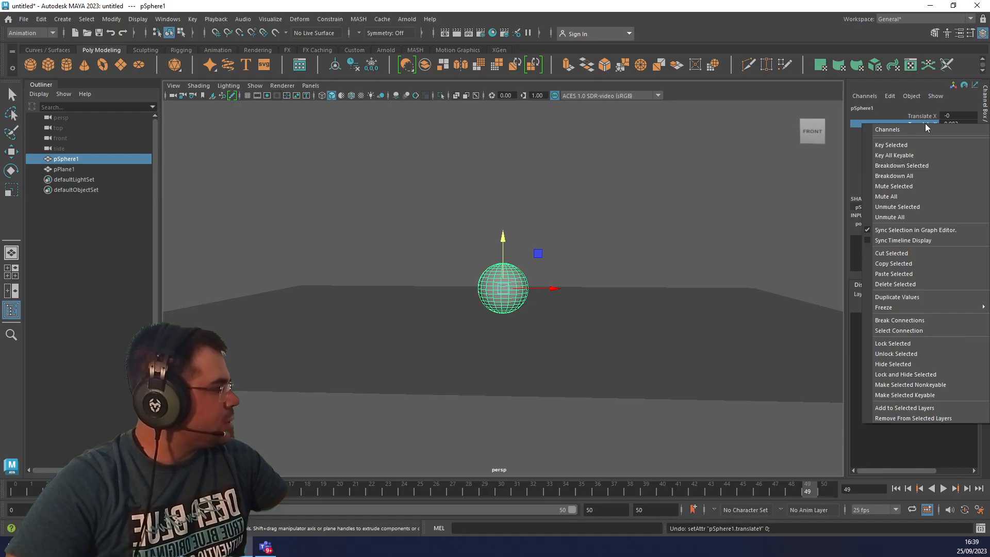
{"action": "left_click", "coordinate": [856, 125]}
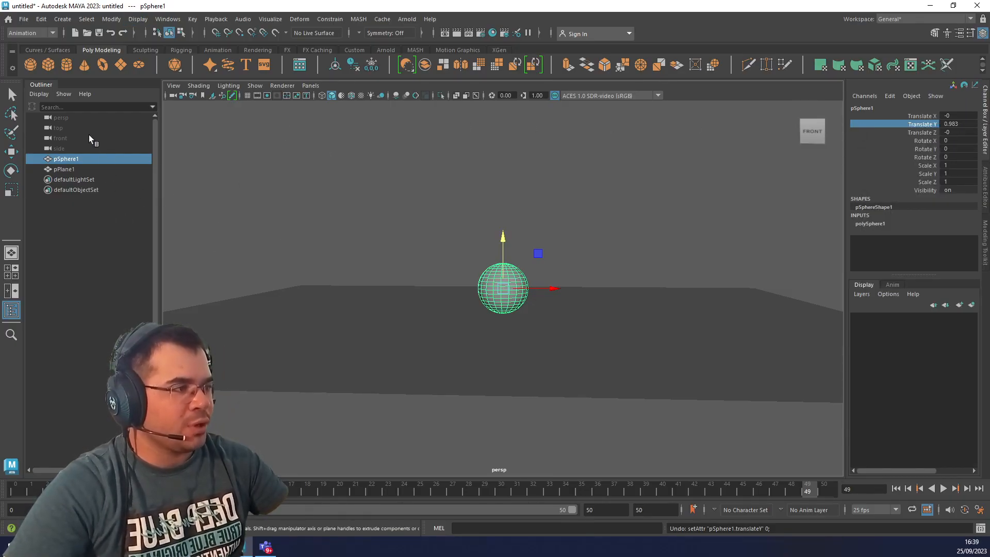
{"action": "left_click", "coordinate": [64, 19]}
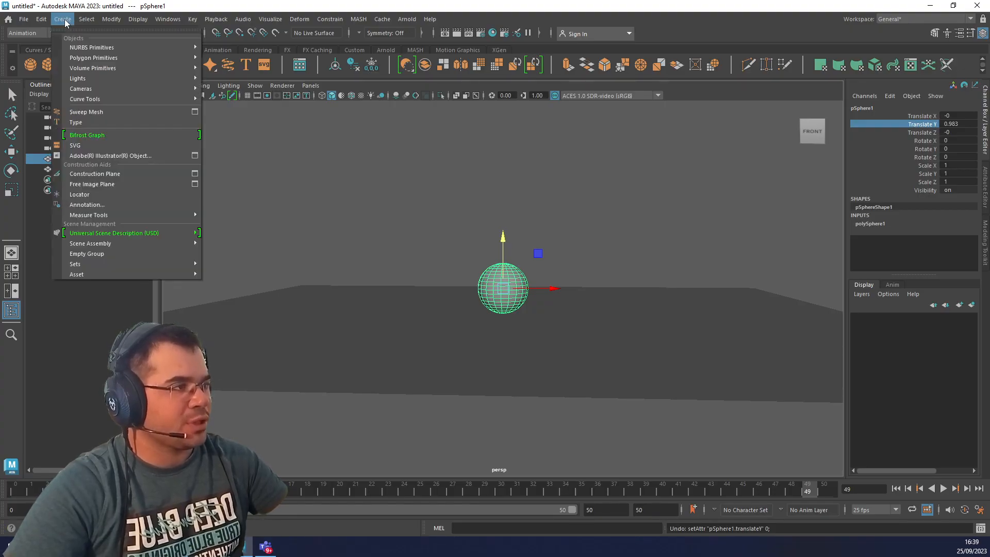
{"action": "left_click", "coordinate": [64, 21]}
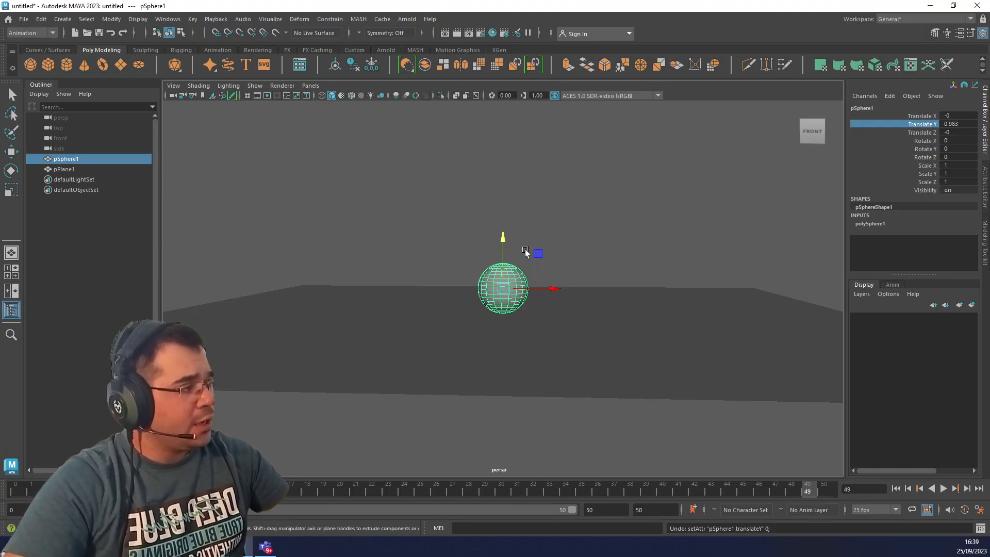
Keyframe the sphere on the ground at frame 0 and raised to about 5.442 in Translate Y at frame 25.
{"action": "left_click", "coordinate": [16, 493]}
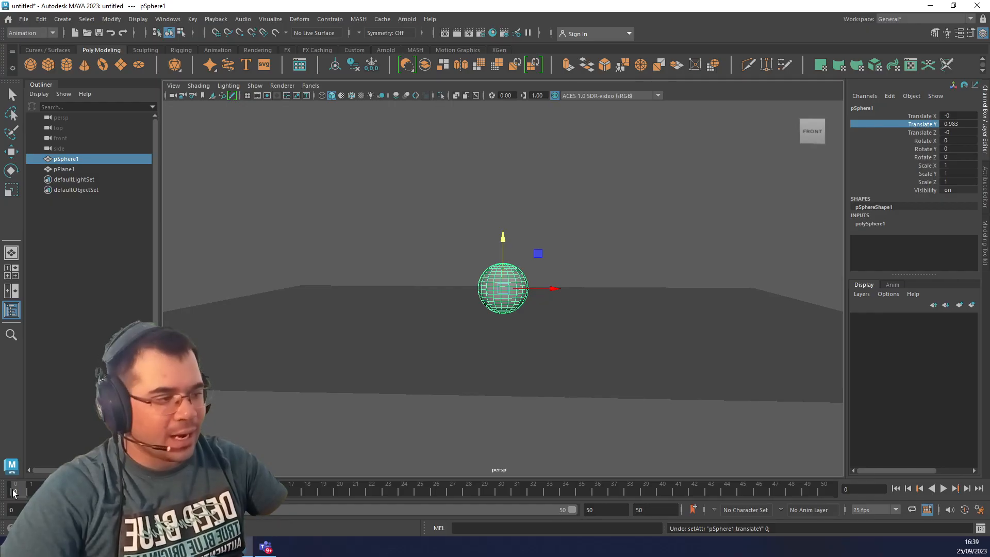
{"action": "key", "text": "s"}
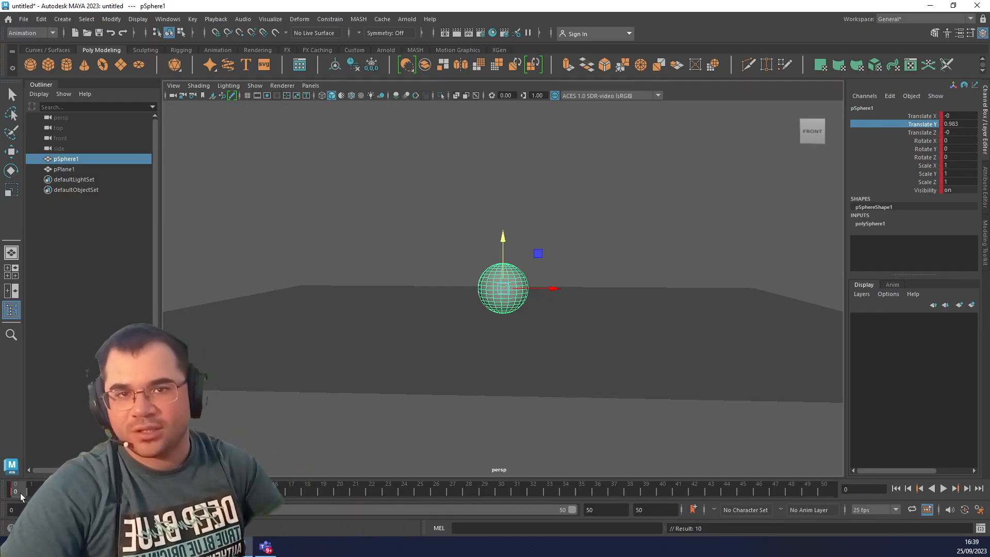
{"action": "left_click", "coordinate": [339, 492]}
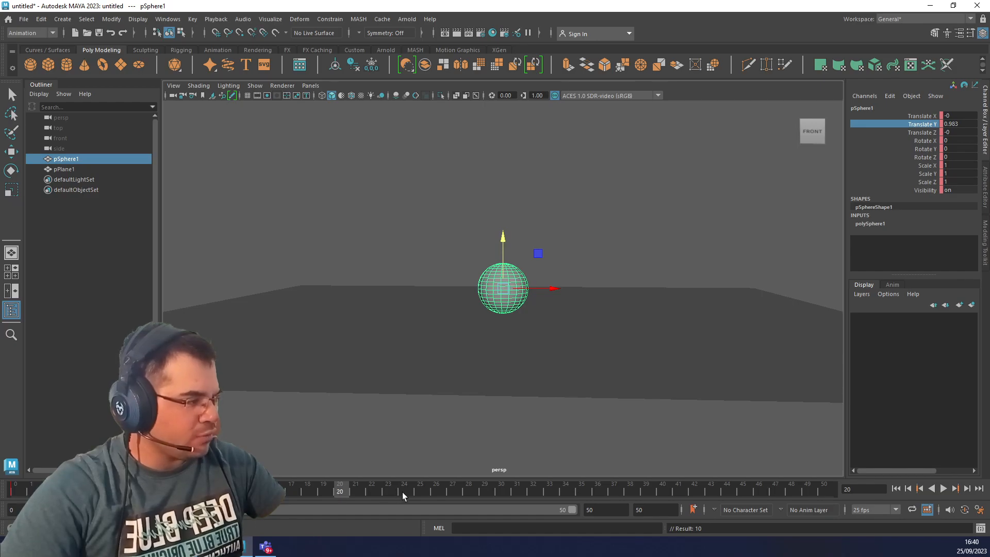
{"action": "left_click", "coordinate": [419, 492]}
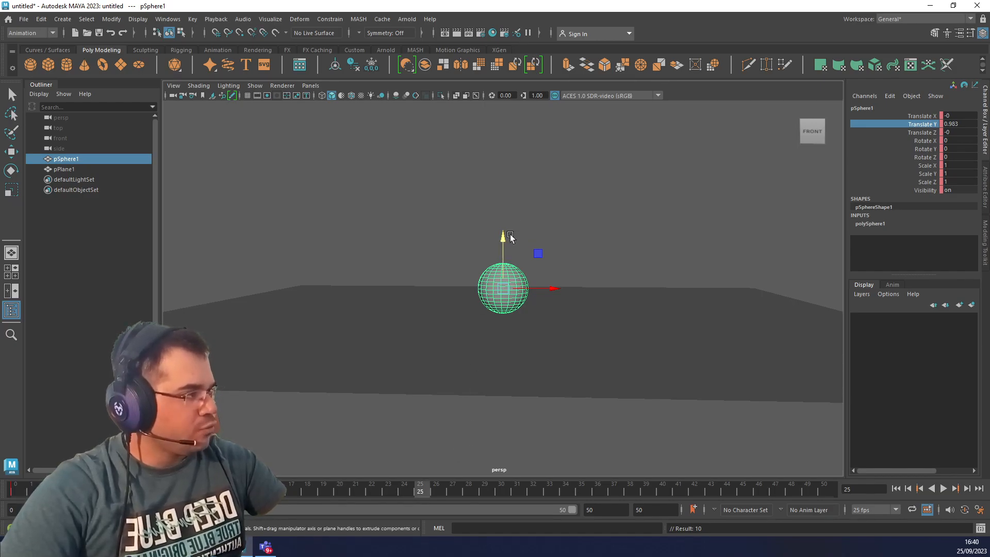
{"action": "left_click_drag", "start_coordinate": [503, 240], "coordinate": [583, 152]}
{"action": "middle_click_drag", "start_coordinate": [598, 180], "coordinate": [612, 261], "text": "alt"}
{"action": "left_click_drag", "start_coordinate": [517, 215], "coordinate": [517, 206]}
{"action": "left_click_drag", "start_coordinate": [596, 282], "coordinate": [598, 270], "text": "alt"}
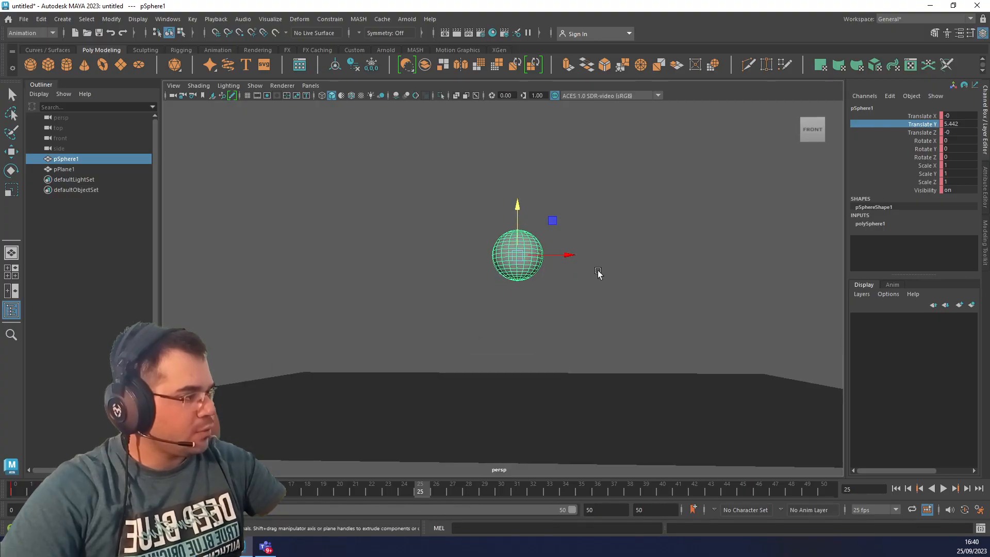
{"action": "key", "text": "s"}
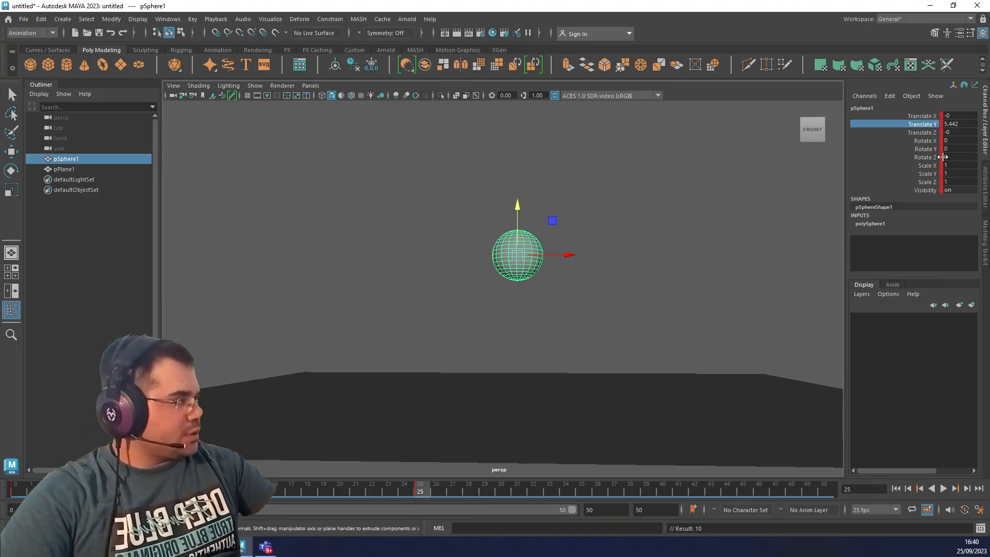
Undo the sphere's keyframes and its raised position, return to frame 0 and reselect the sphere.
{"action": "key", "text": "ctrl+z"}
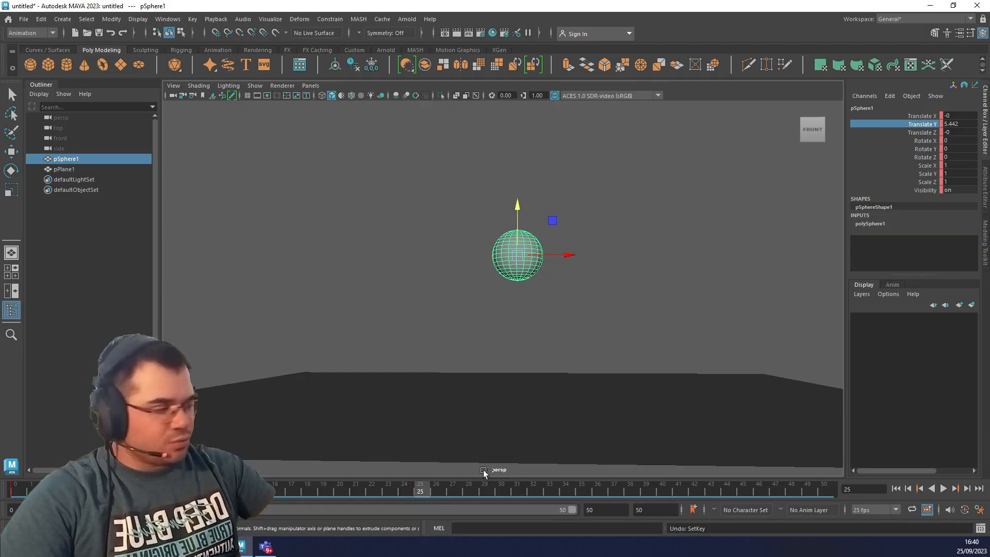
{"action": "key", "text": "alt+shift+v"}
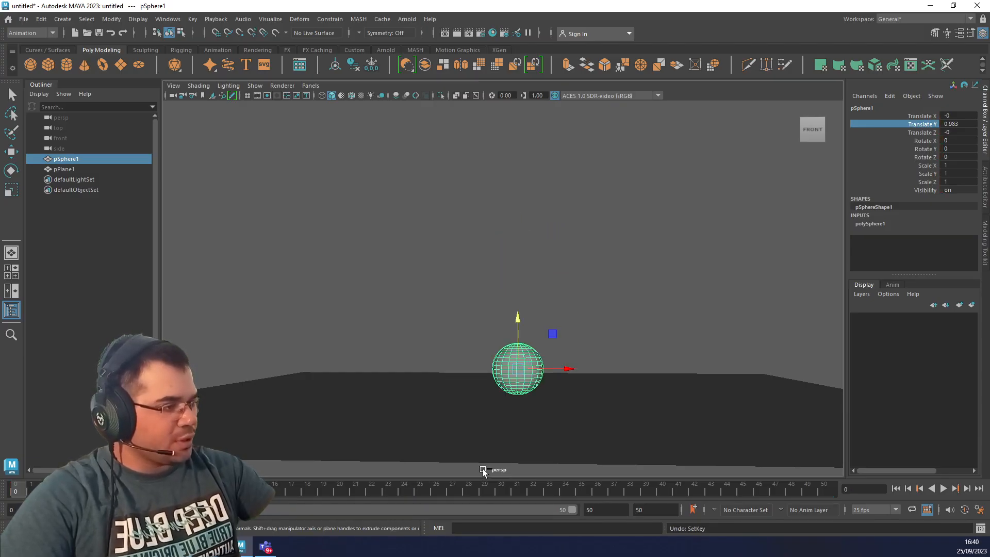
{"action": "left_click", "coordinate": [643, 254]}
{"action": "left_click", "coordinate": [521, 372]}
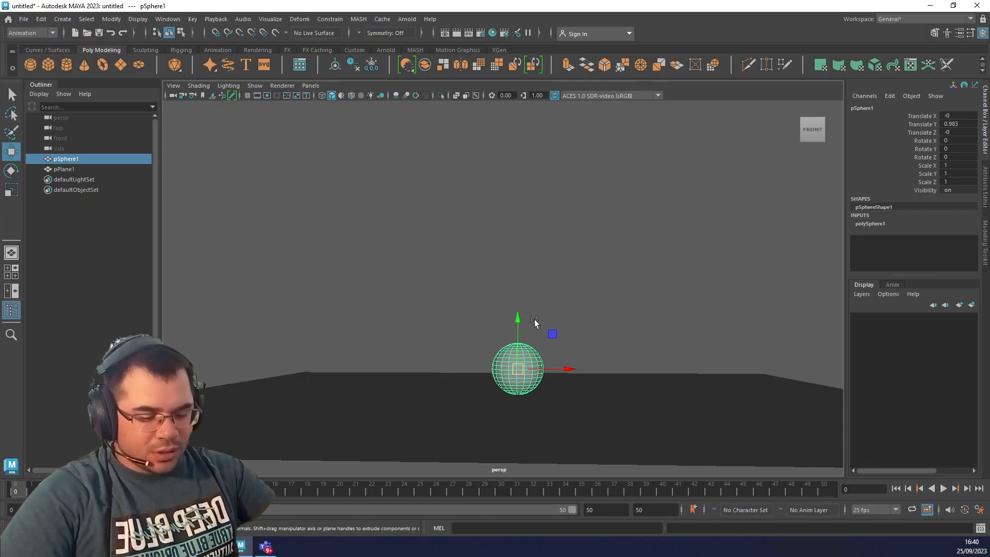
{"action": "left_click", "coordinate": [112, 19]}
{"action": "mouse_move", "coordinate": [139, 20]}
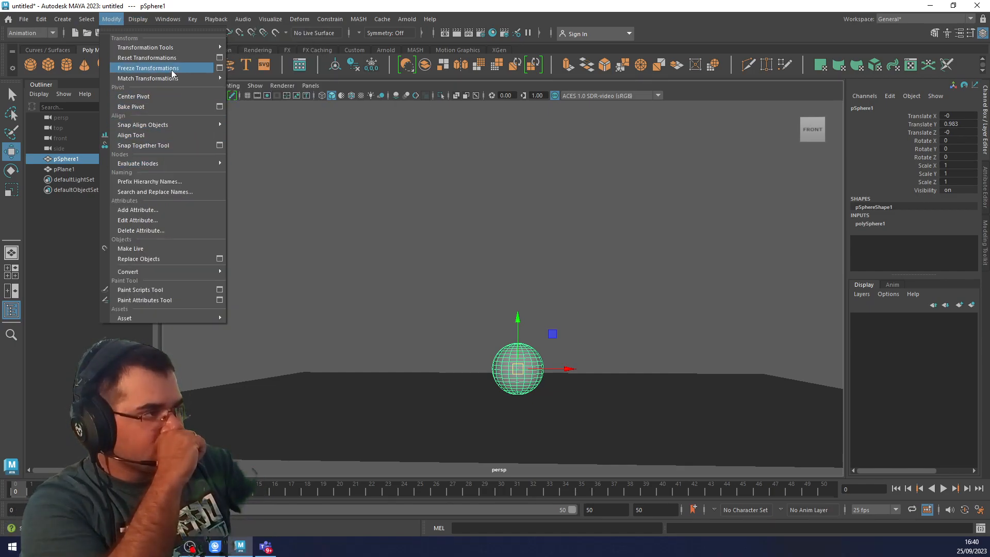
{"action": "mouse_move", "coordinate": [173, 80]}
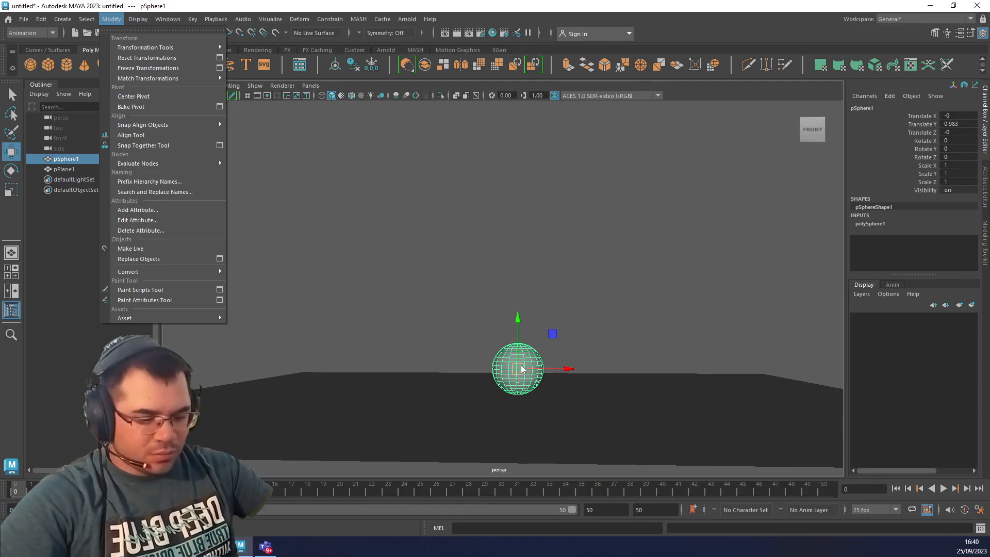
{"action": "key", "text": "v"}
{"action": "key", "text": "v"}
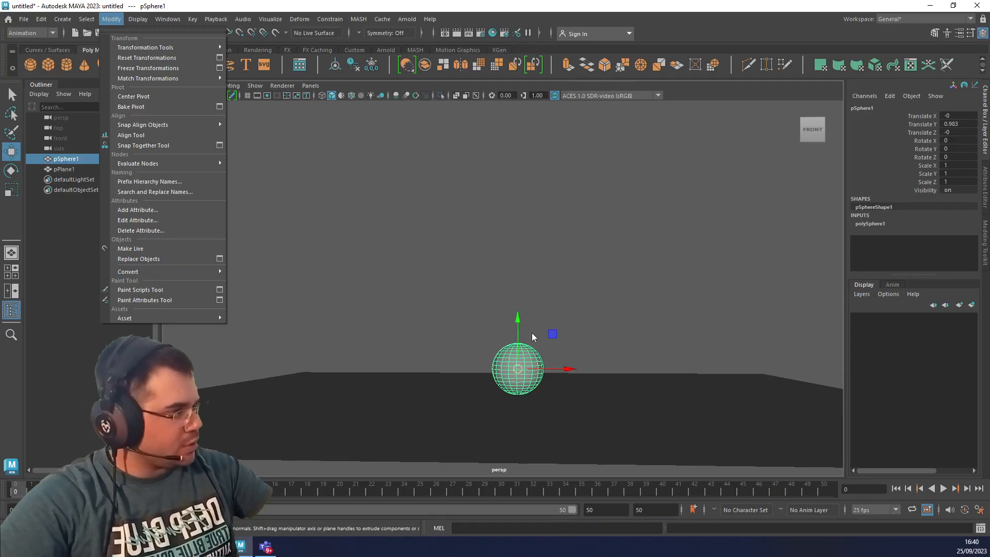
{"action": "left_click", "coordinate": [293, 131]}
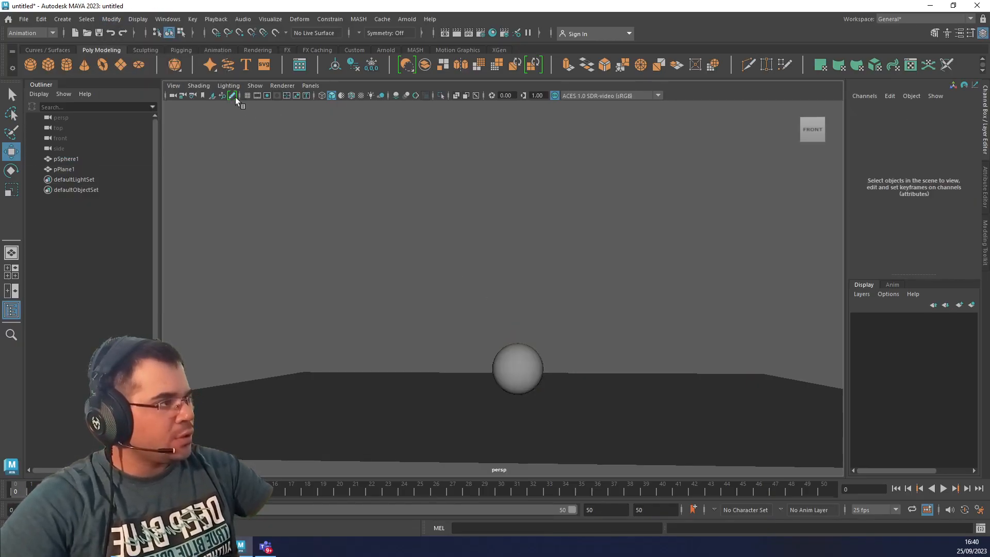
Look through the key-editing, deletion and object creation commands and try Bake Pivot with nothing selected.
{"action": "left_click", "coordinate": [113, 23]}
{"action": "mouse_move", "coordinate": [46, 25]}
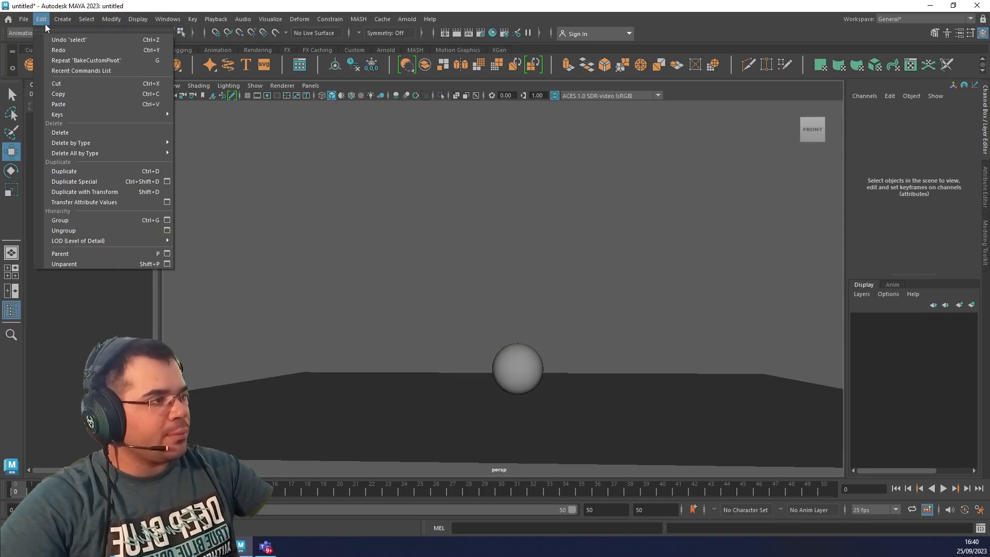
{"action": "mouse_move", "coordinate": [116, 117]}
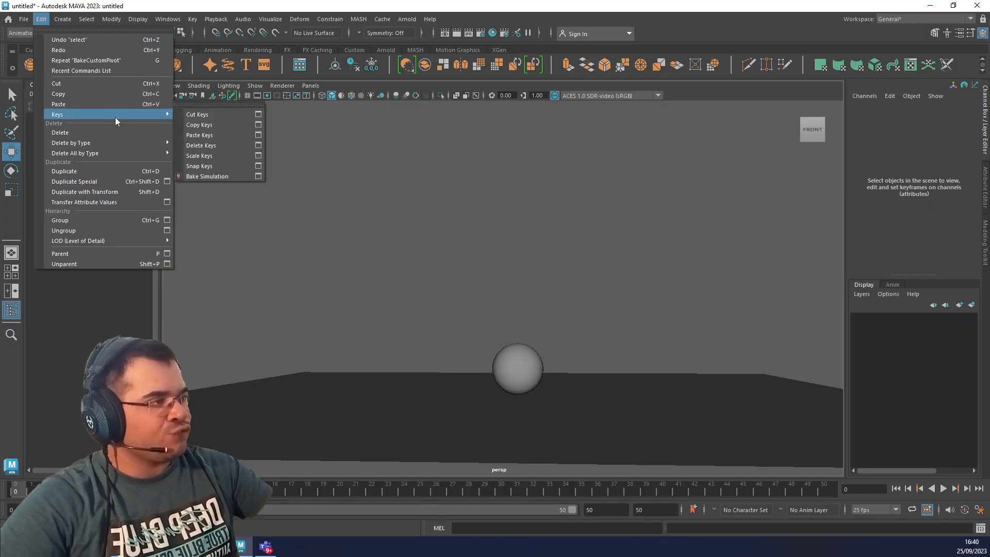
{"action": "mouse_move", "coordinate": [118, 156]}
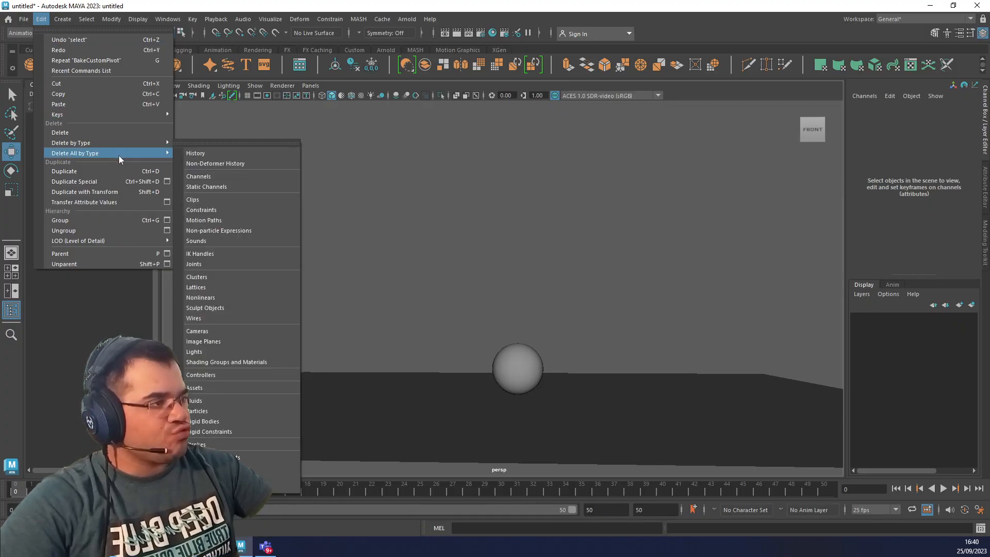
{"action": "left_click", "coordinate": [36, 20]}
{"action": "left_click", "coordinate": [37, 20]}
{"action": "mouse_move", "coordinate": [63, 19]}
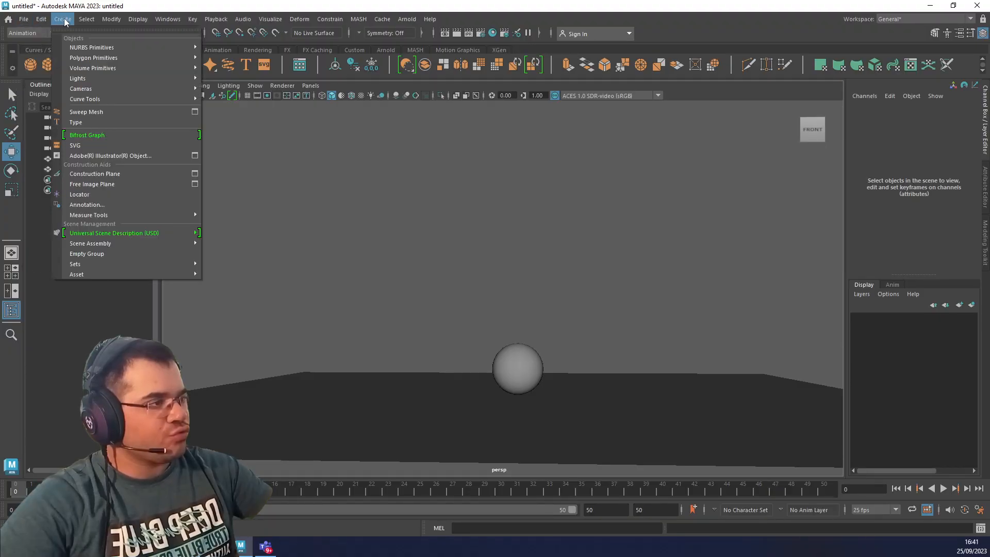
{"action": "mouse_move", "coordinate": [96, 18]}
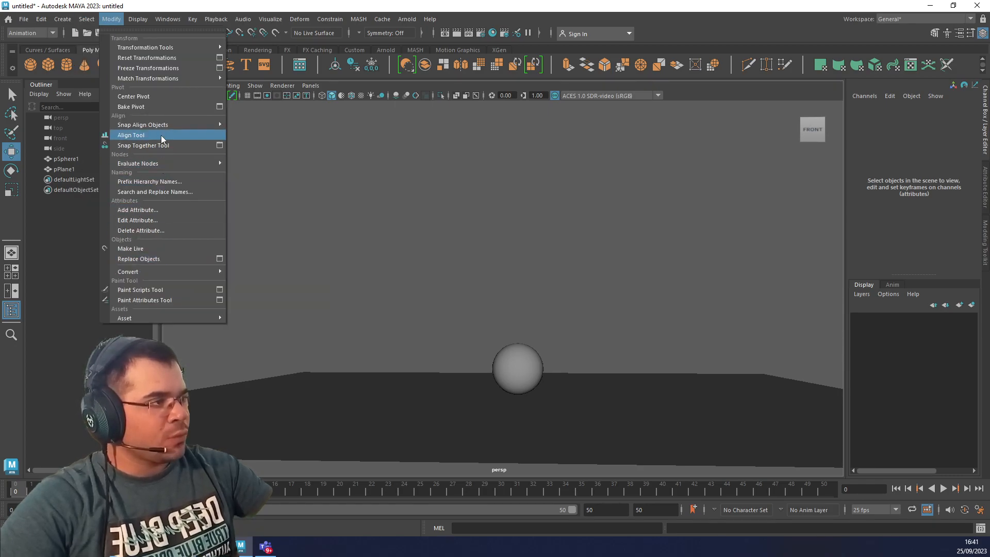
{"action": "left_click", "coordinate": [148, 108]}
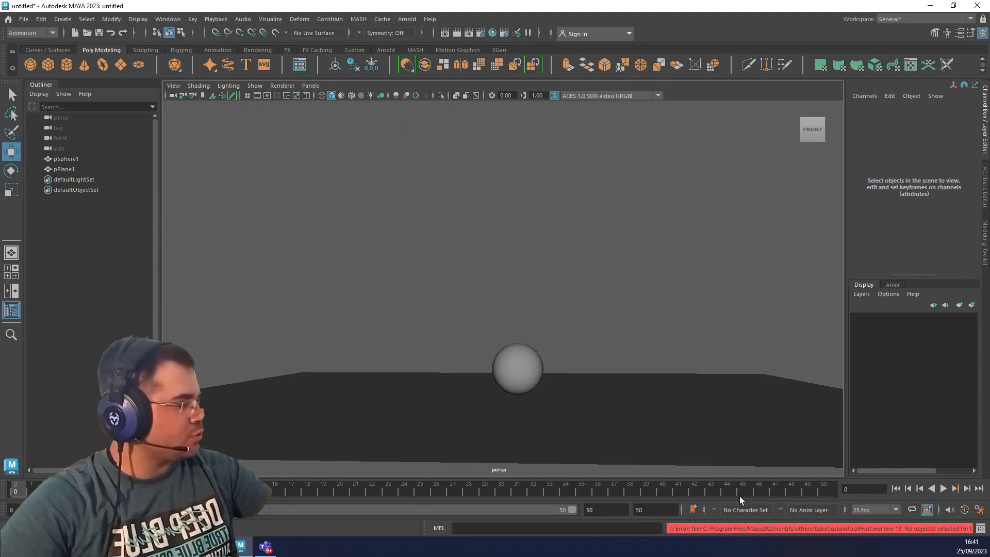
Select the sphere, move its pivot down to its lowest point with vertex snapping and frame it in view.
{"action": "left_click", "coordinate": [506, 365]}
{"action": "key", "text": "d"}
{"action": "key", "text": "v"}
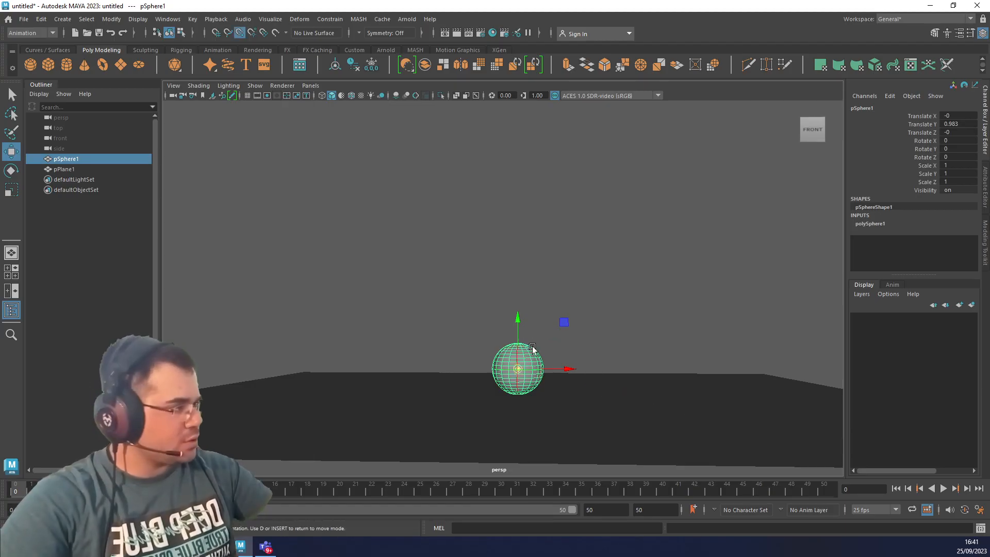
{"action": "left_click_drag", "start_coordinate": [517, 317], "coordinate": [511, 393]}
{"action": "key", "text": "f"}
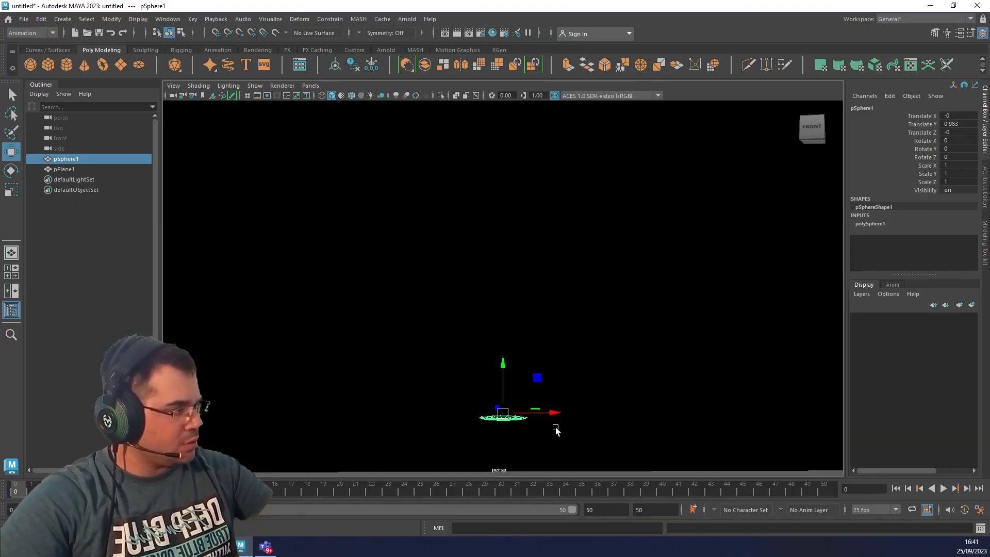
Snap the sphere's pivot to its lowest vertex and apply Bake Pivot.
{"action": "key", "text": "d"}
{"action": "key", "text": "v"}
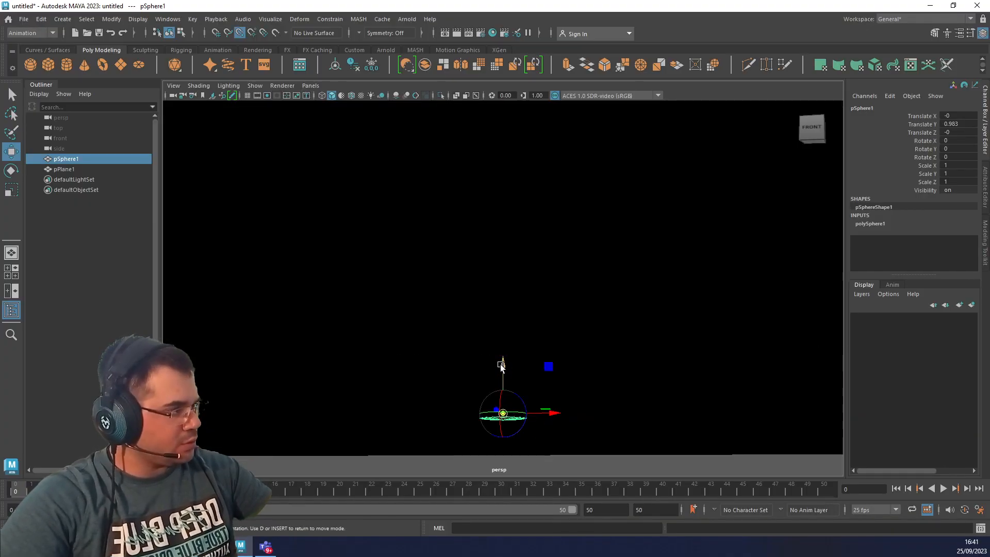
{"action": "left_click_drag", "start_coordinate": [502, 366], "coordinate": [502, 403]}
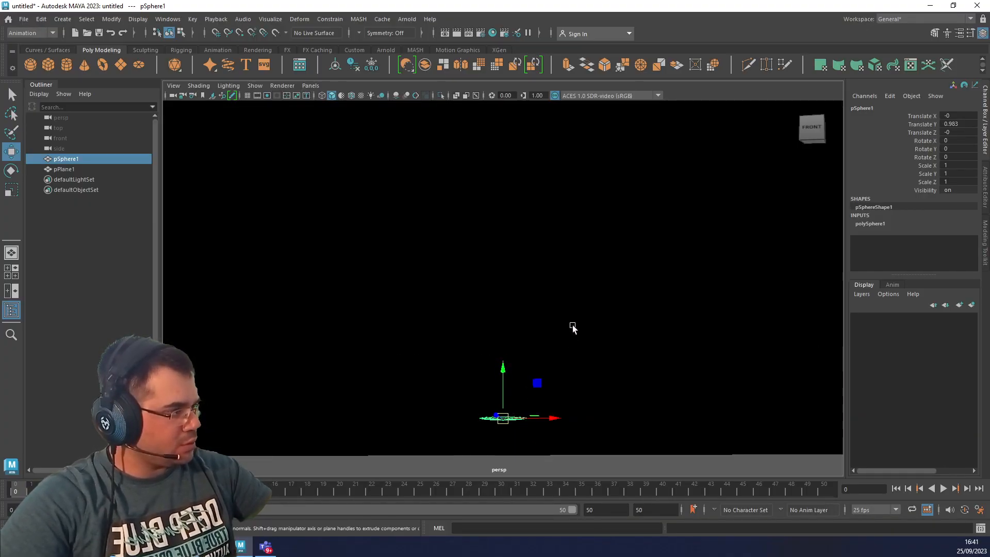
{"action": "left_click", "coordinate": [109, 20]}
{"action": "left_click", "coordinate": [108, 19]}
{"action": "left_click", "coordinate": [115, 20]}
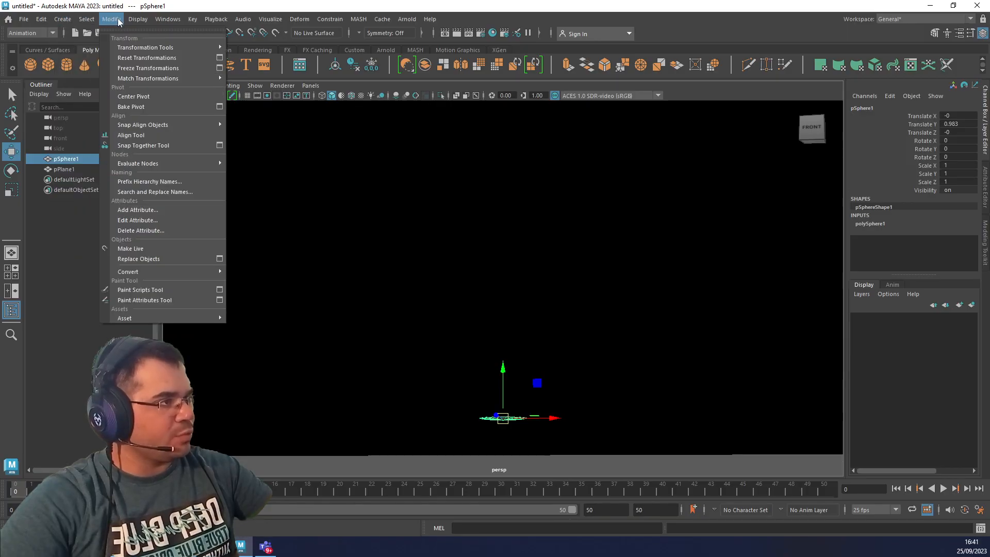
{"action": "left_click", "coordinate": [143, 107]}
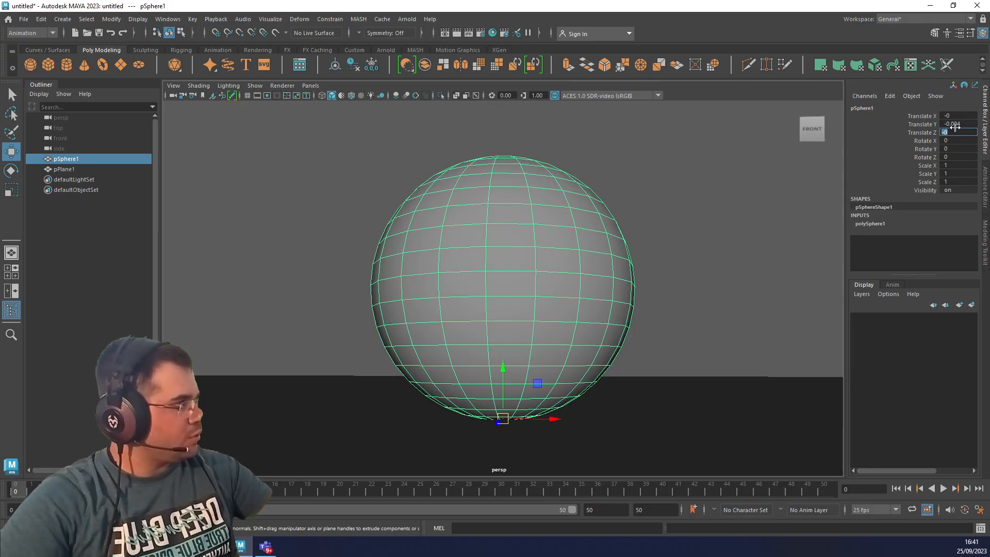
Set the sphere's Translate Y to 0.
{"action": "double_click", "coordinate": [955, 125]}
{"action": "type", "text": "0"}
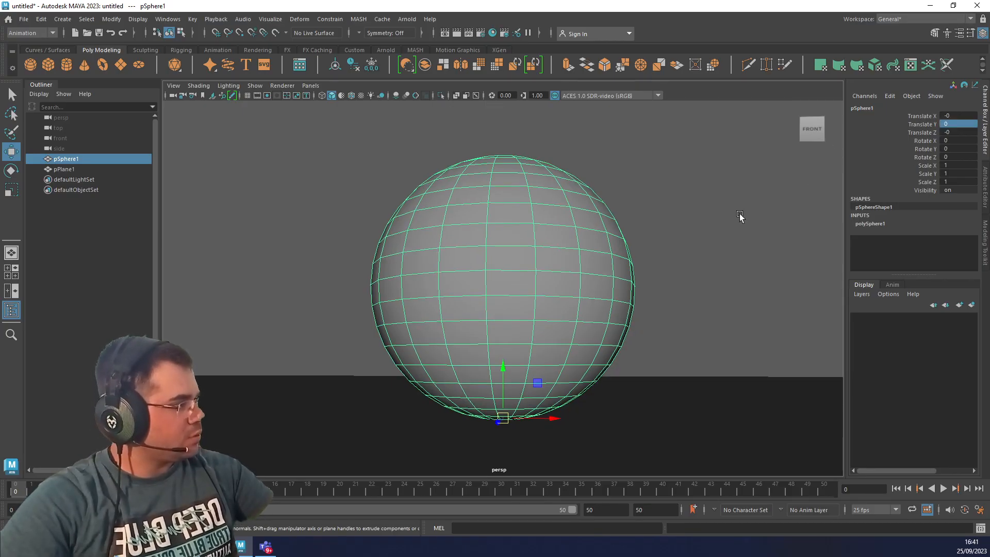
{"action": "left_click", "coordinate": [740, 217]}
{"action": "left_click", "coordinate": [540, 359]}
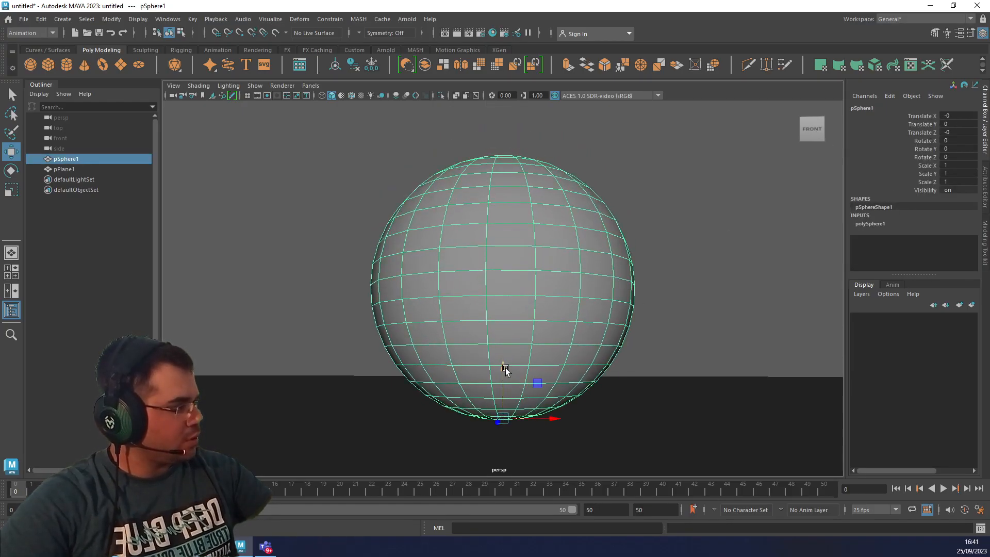
Test-raise the sphere to about 4.1 in Translate Y, check it from the front, and return it to 0.
{"action": "scroll", "coordinate": [531, 371], "scroll_direction": "down", "scroll_amount": 5}
{"action": "scroll", "coordinate": [535, 344], "scroll_direction": "up", "scroll_amount": 1}
{"action": "scroll", "coordinate": [536, 343], "scroll_direction": "down", "scroll_amount": 2}
{"action": "left_click_drag", "start_coordinate": [562, 261], "coordinate": [559, 317], "text": "alt"}
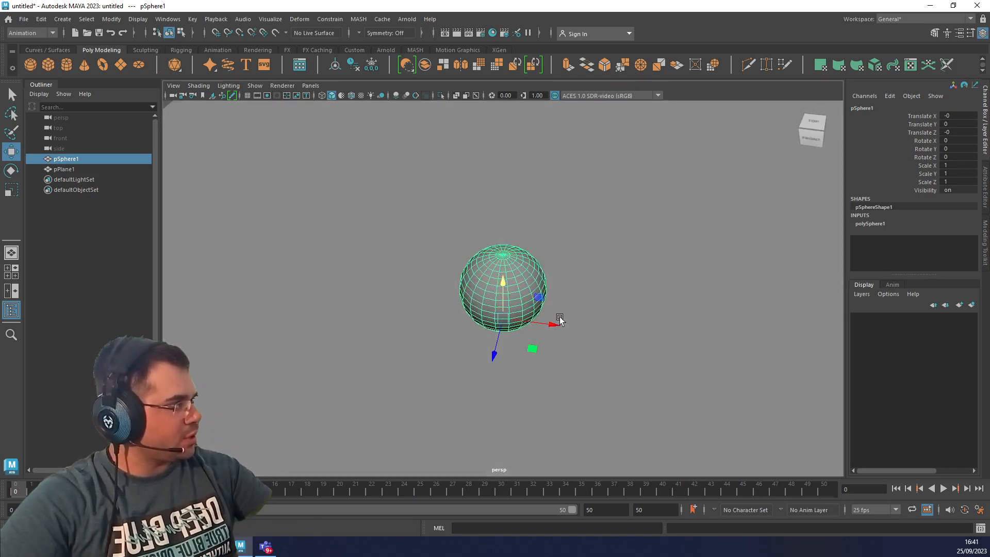
{"action": "left_click_drag", "start_coordinate": [500, 282], "coordinate": [503, 131]}
{"action": "left_click_drag", "start_coordinate": [555, 258], "coordinate": [566, 193], "text": "alt"}
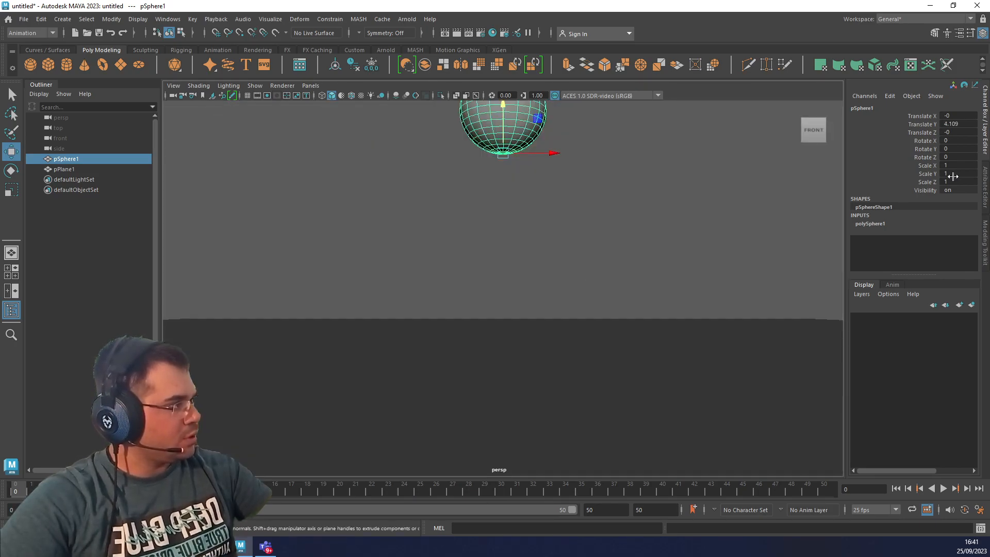
{"action": "left_click", "coordinate": [958, 124]}
{"action": "type", "text": "0"}
{"action": "key", "text": "Return"}
{"action": "scroll", "coordinate": [545, 306], "scroll_direction": "up", "scroll_amount": 6}
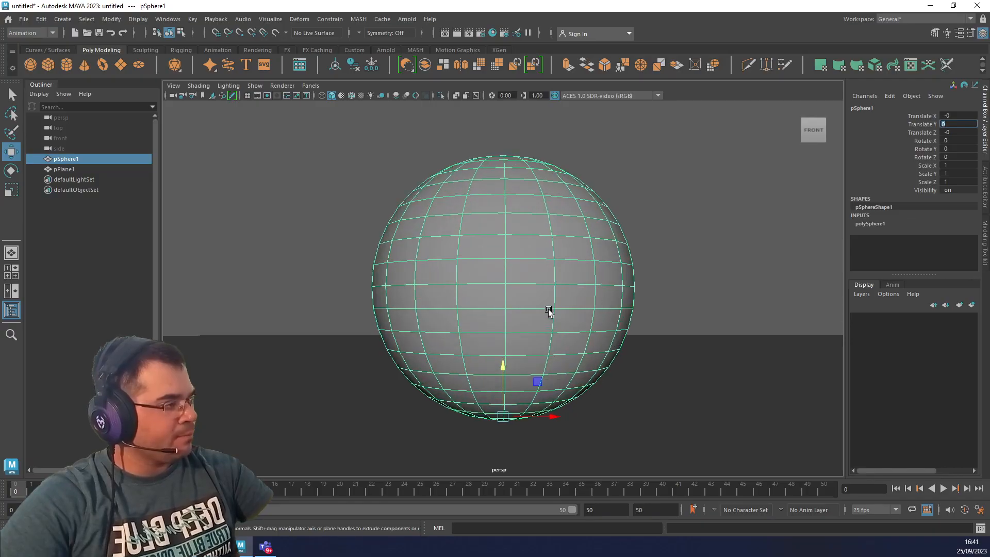
Raise the sphere slightly to 0.02 in Translate Y, apply Bake Pivot and clear the selection.
{"action": "middle_click_drag", "start_coordinate": [533, 370], "coordinate": [532, 339], "text": "alt"}
{"action": "left_click_drag", "start_coordinate": [532, 396], "coordinate": [609, 350], "text": "alt"}
{"action": "left_click_drag", "start_coordinate": [497, 332], "coordinate": [498, 329]}
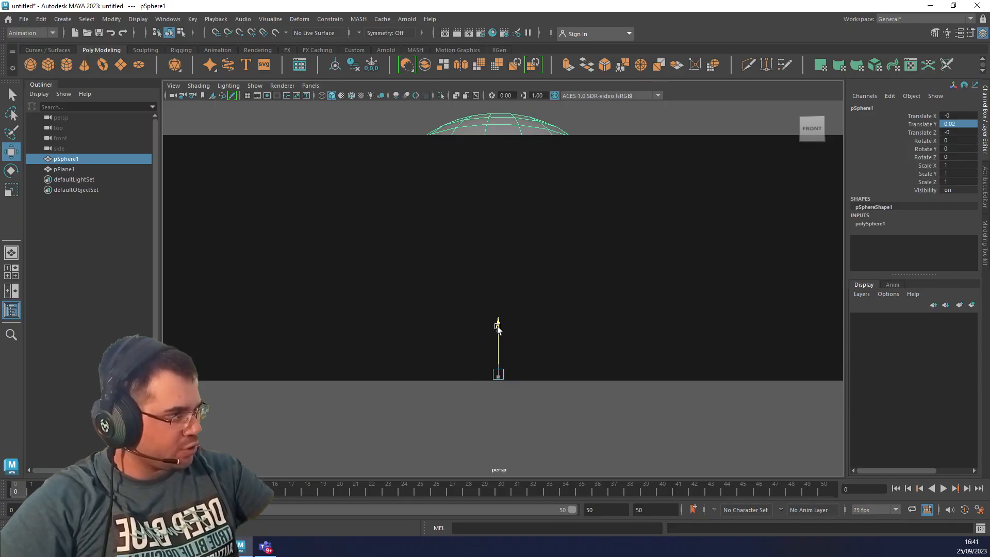
{"action": "left_click", "coordinate": [111, 20]}
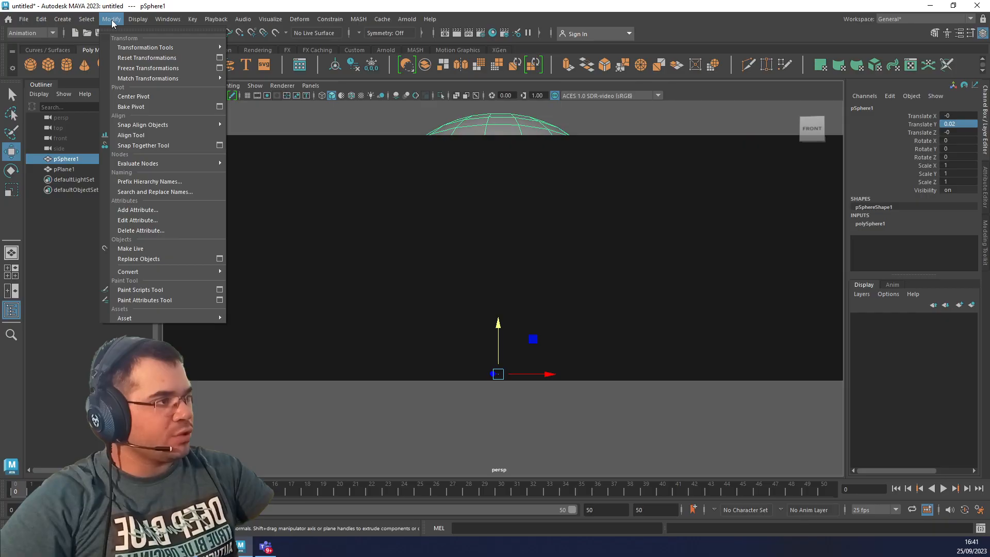
{"action": "left_click", "coordinate": [153, 108]}
{"action": "left_click", "coordinate": [581, 422]}
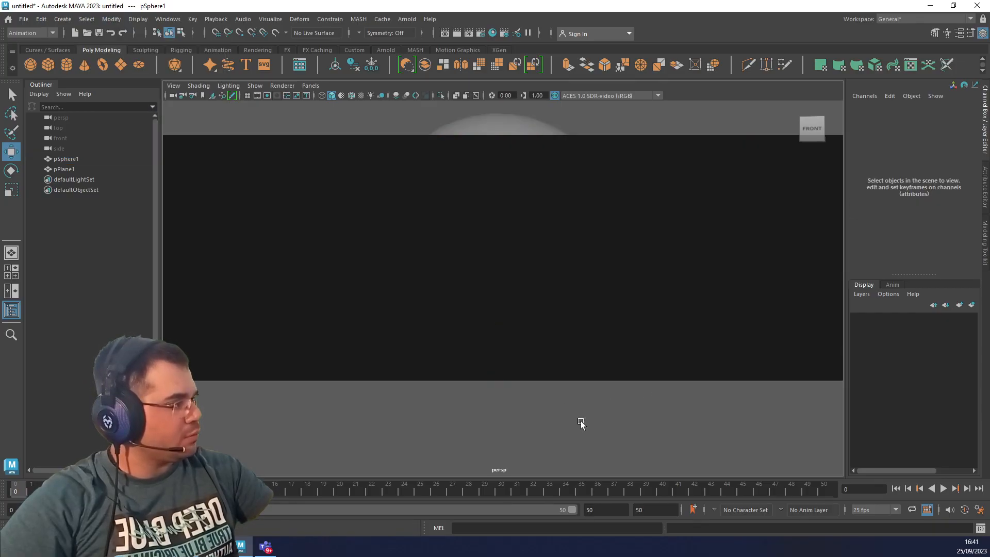
Reselect the sphere, snap its pivot to its lowest vertex again and bake the pivot.
{"action": "left_click", "coordinate": [526, 345]}
{"action": "key", "text": "d"}
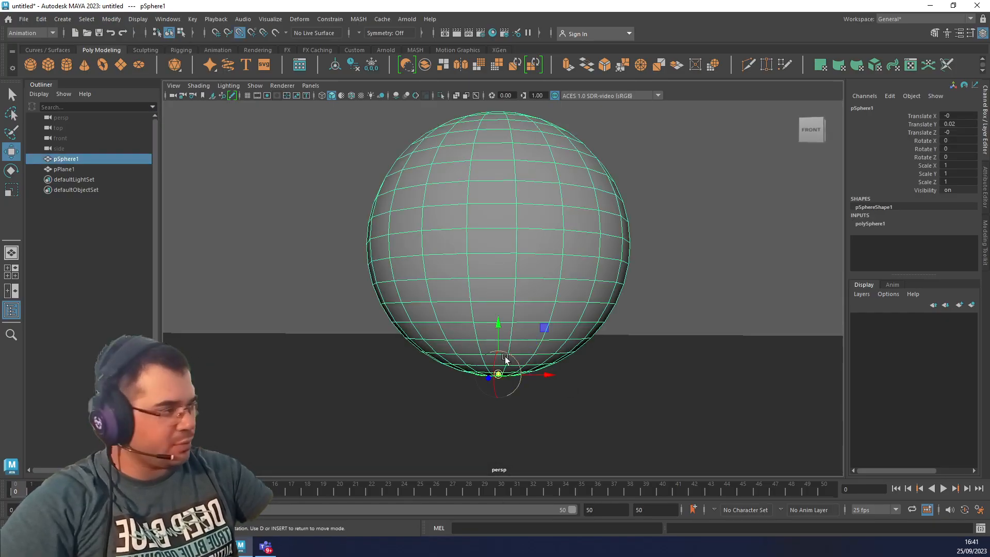
{"action": "key", "text": "v"}
{"action": "left_click_drag", "start_coordinate": [497, 324], "coordinate": [499, 303]}
{"action": "left_click_drag", "start_coordinate": [498, 256], "coordinate": [489, 383]}
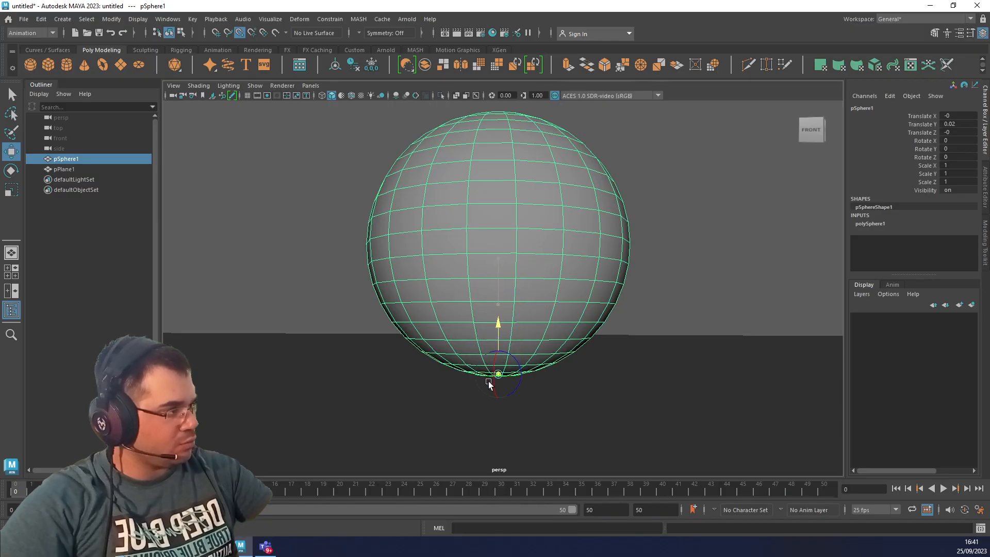
{"action": "left_click", "coordinate": [112, 20]}
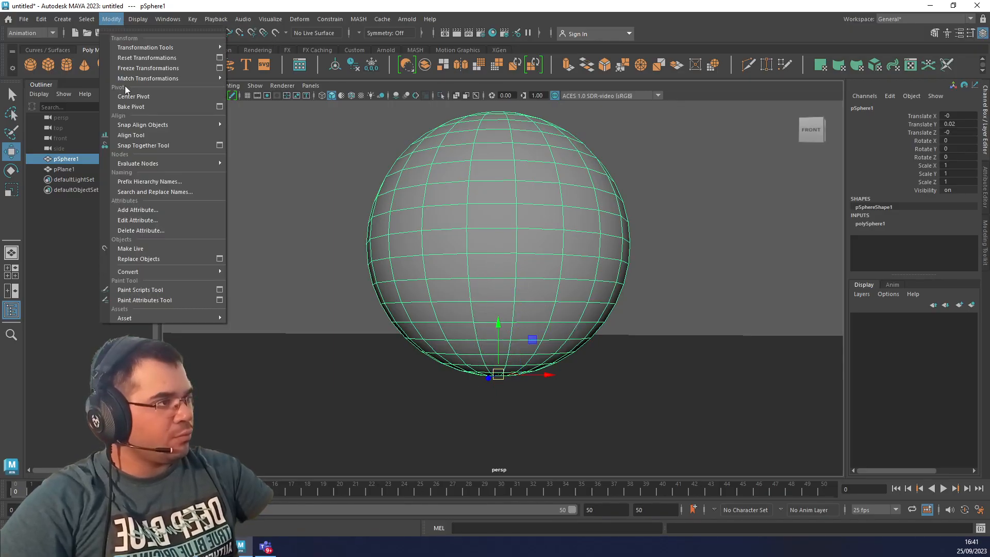
{"action": "left_click", "coordinate": [135, 106]}
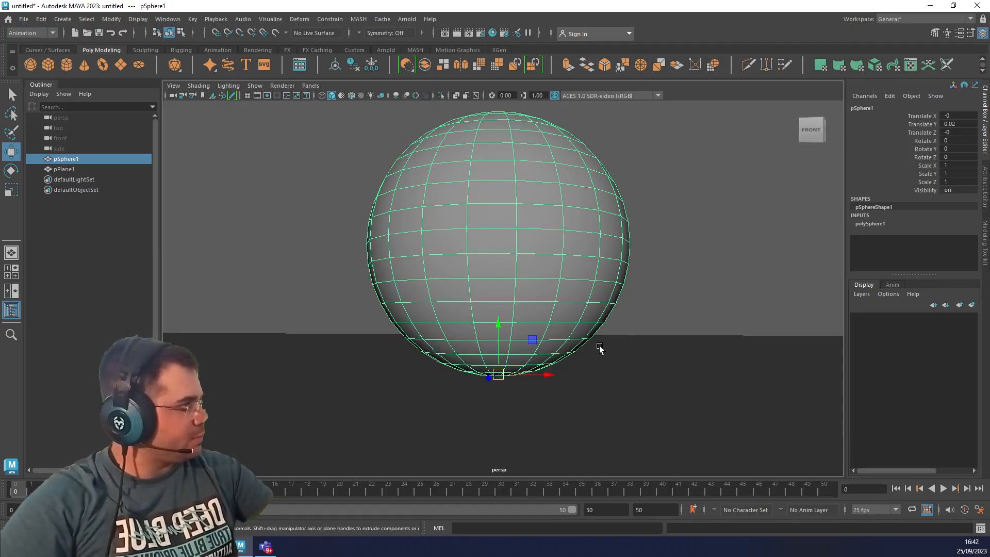
Set the sphere's Translate Y to 0, check its contact with the plane in lit and shaded display, and reselect it.
{"action": "left_click_drag", "start_coordinate": [610, 368], "coordinate": [613, 368], "text": "alt"}
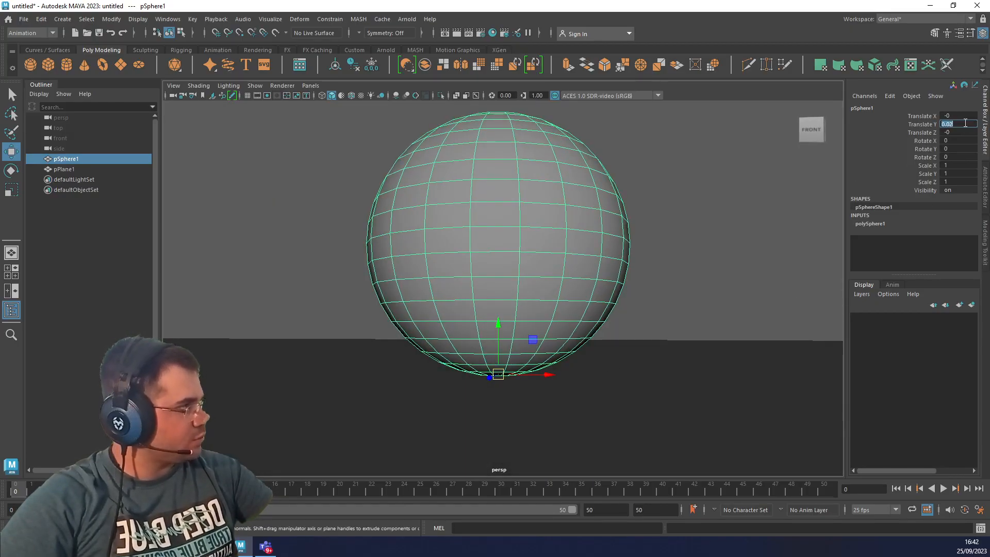
{"action": "left_click", "coordinate": [737, 234]}
{"action": "key", "text": "7"}
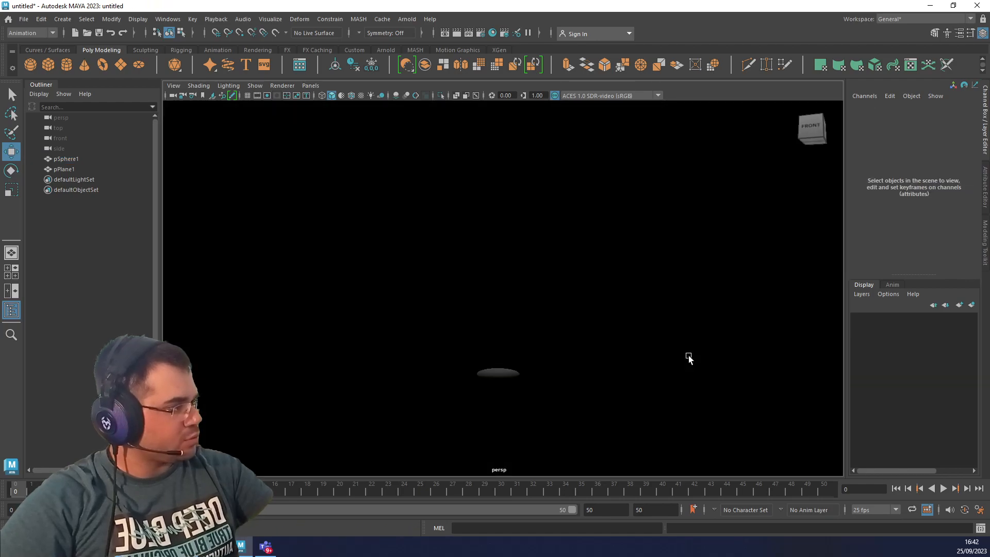
{"action": "key", "text": "5"}
{"action": "left_click", "coordinate": [579, 326]}
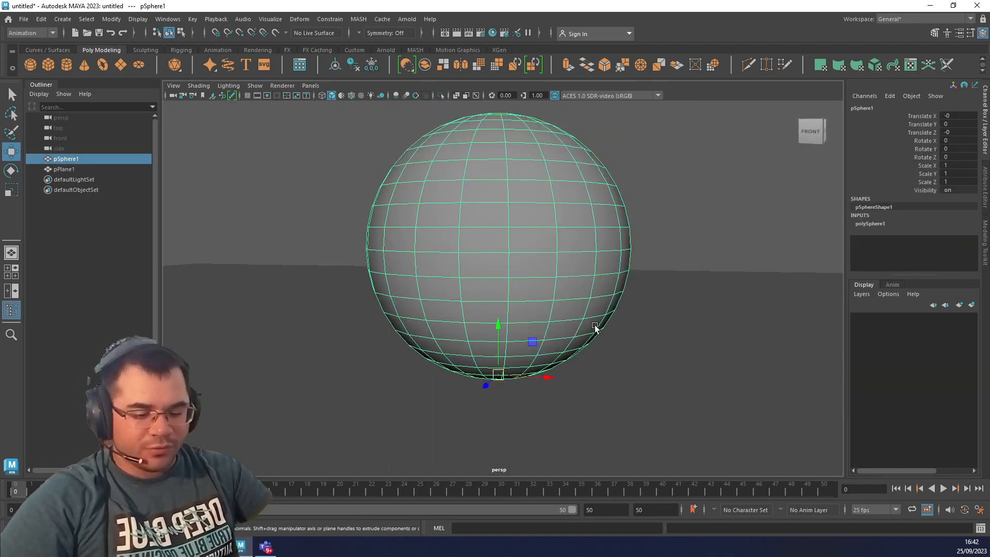
Save the scene to the desktop as aula_animacao.mb.
{"action": "left_click", "coordinate": [23, 19]}
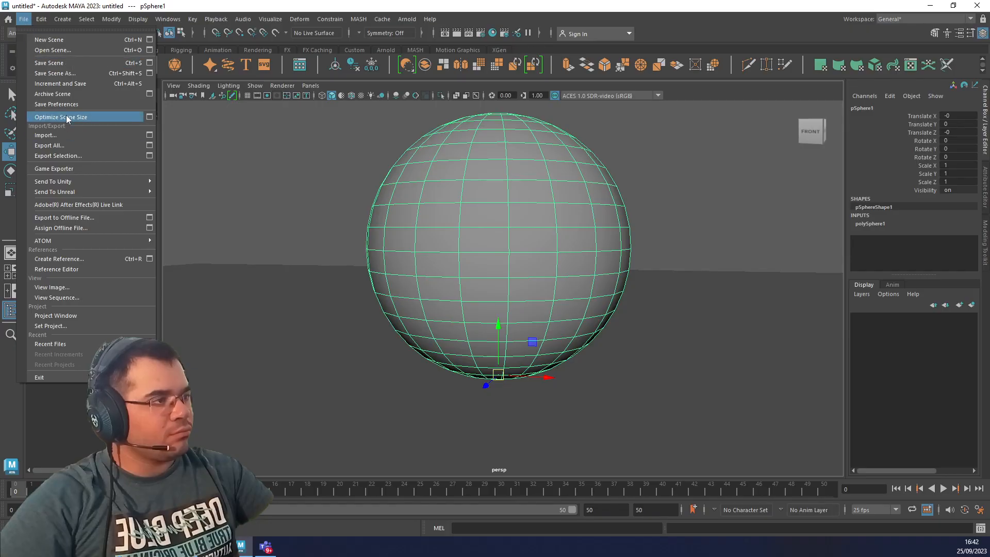
{"action": "left_click", "coordinate": [57, 74]}
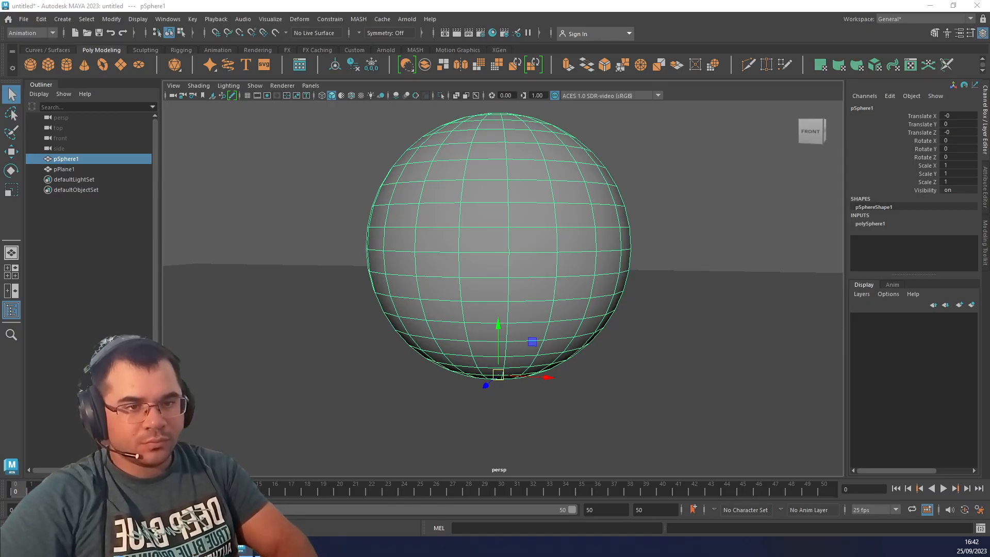
{"action": "key", "text": "Return"}
Select the sphere and keyframe it resting on the ground at frame 0.
{"action": "left_click", "coordinate": [618, 369]}
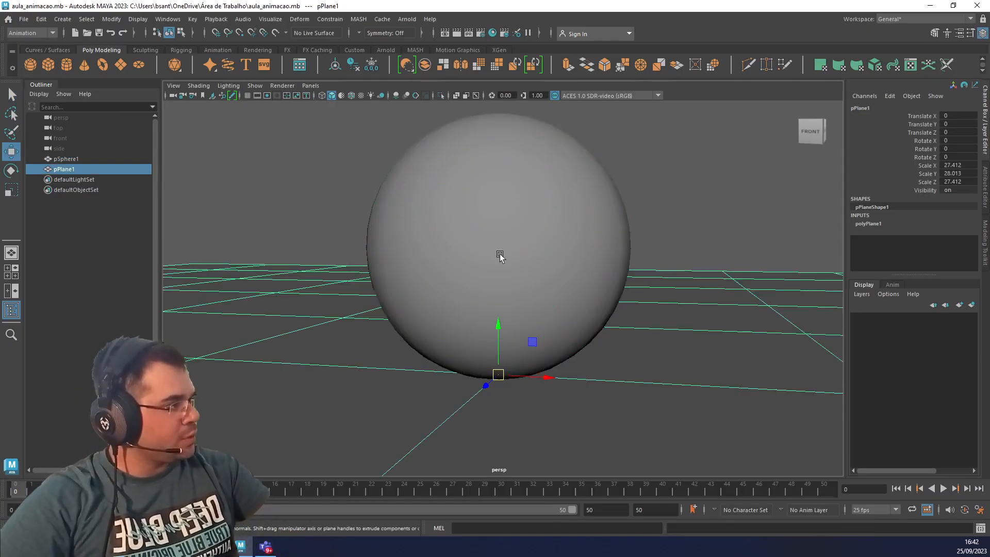
{"action": "left_click", "coordinate": [499, 256]}
{"action": "scroll", "coordinate": [499, 274], "scroll_direction": "down", "scroll_amount": 12}
{"action": "scroll", "coordinate": [504, 349], "scroll_direction": "up", "scroll_amount": 5}
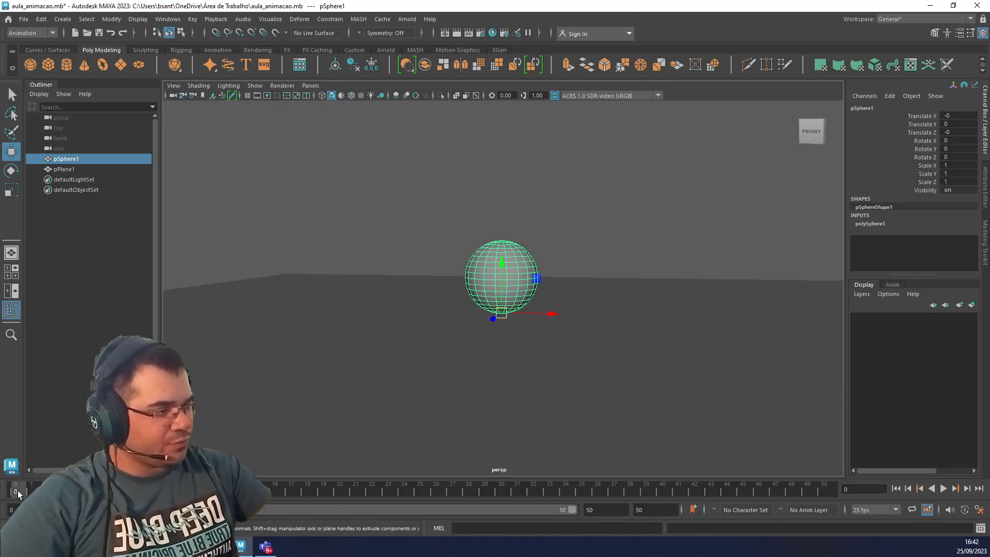
{"action": "key", "text": "s"}
Raise the sphere to Translate Y 5 and keyframe it at frame 25.
{"action": "scroll", "coordinate": [490, 286], "scroll_direction": "down", "scroll_amount": 3}
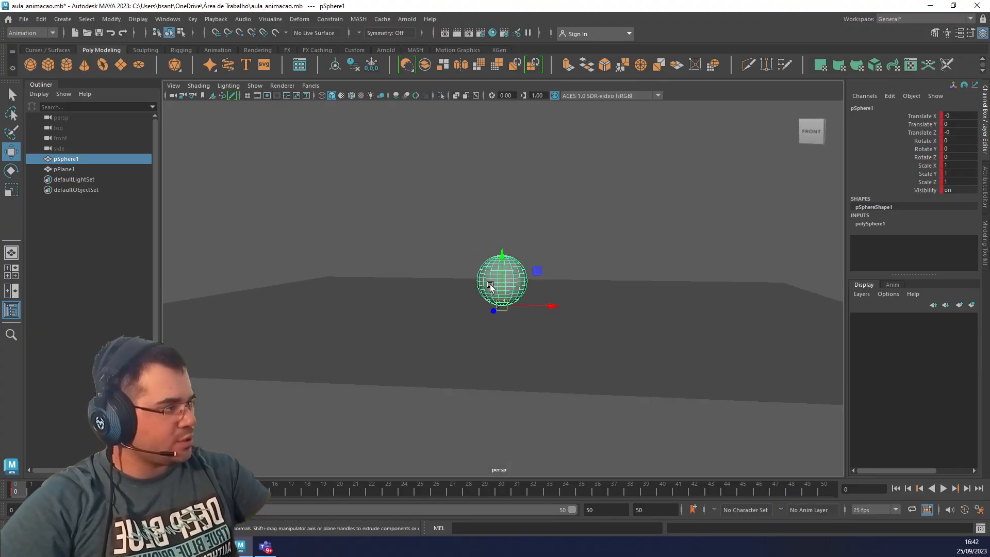
{"action": "left_click_drag", "start_coordinate": [502, 262], "coordinate": [509, 320]}
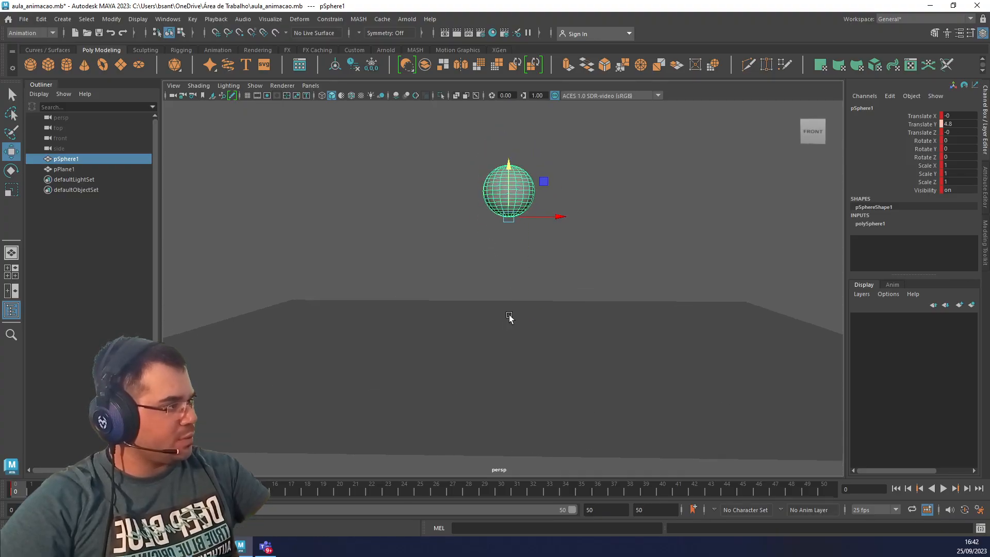
{"action": "left_click_drag", "start_coordinate": [509, 169], "coordinate": [509, 148]}
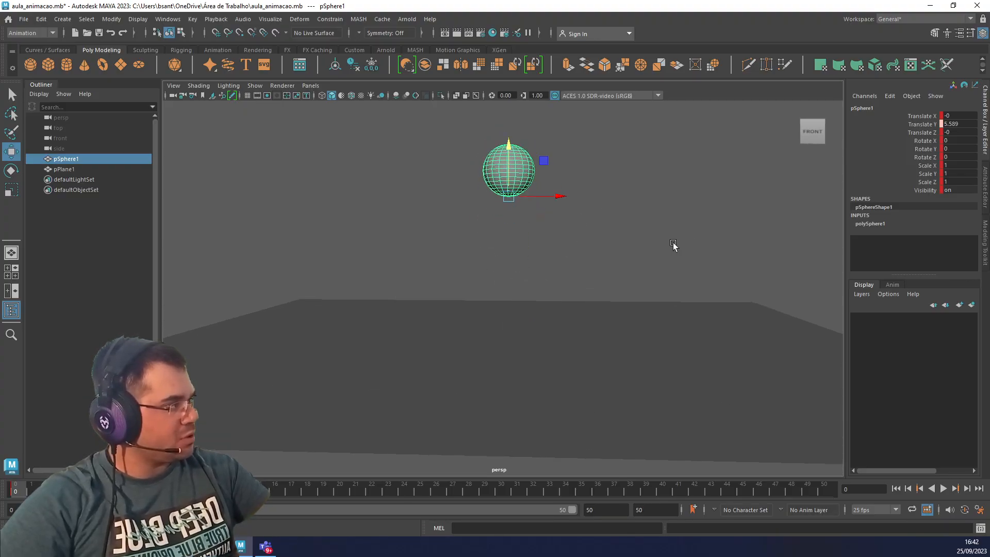
{"action": "double_click", "coordinate": [960, 125]}
{"action": "type", "text": "5"}
{"action": "key", "text": "Return"}
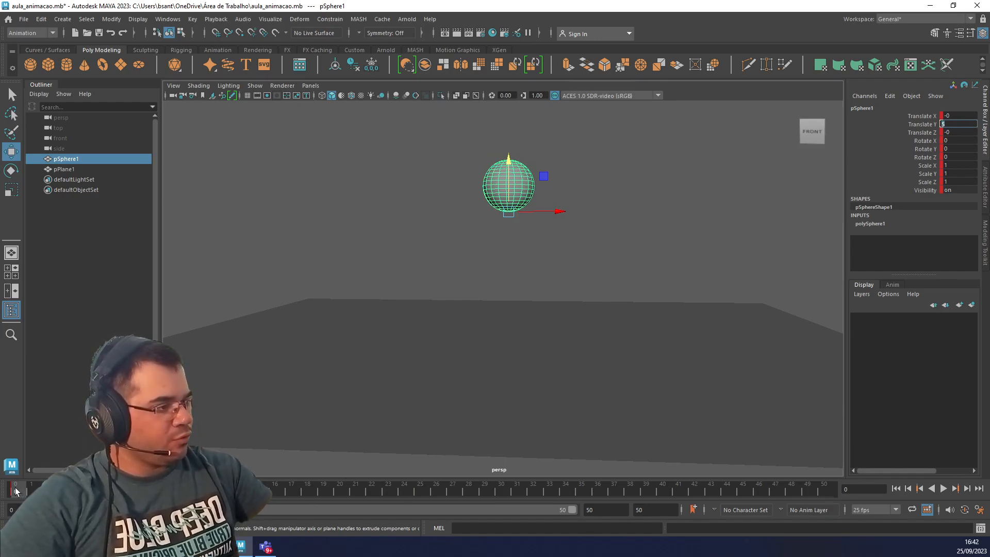
{"action": "left_click", "coordinate": [277, 489]}
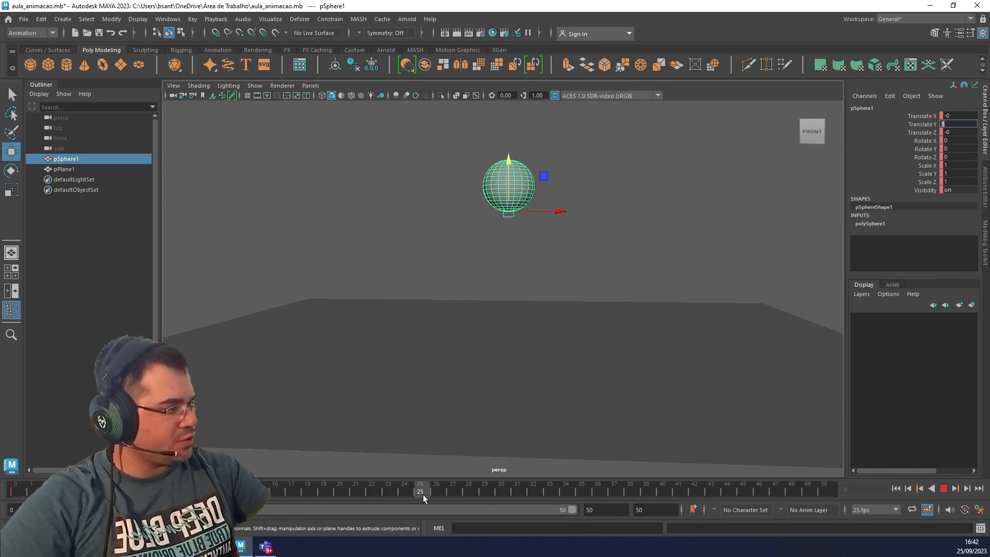
{"action": "left_click", "coordinate": [454, 342]}
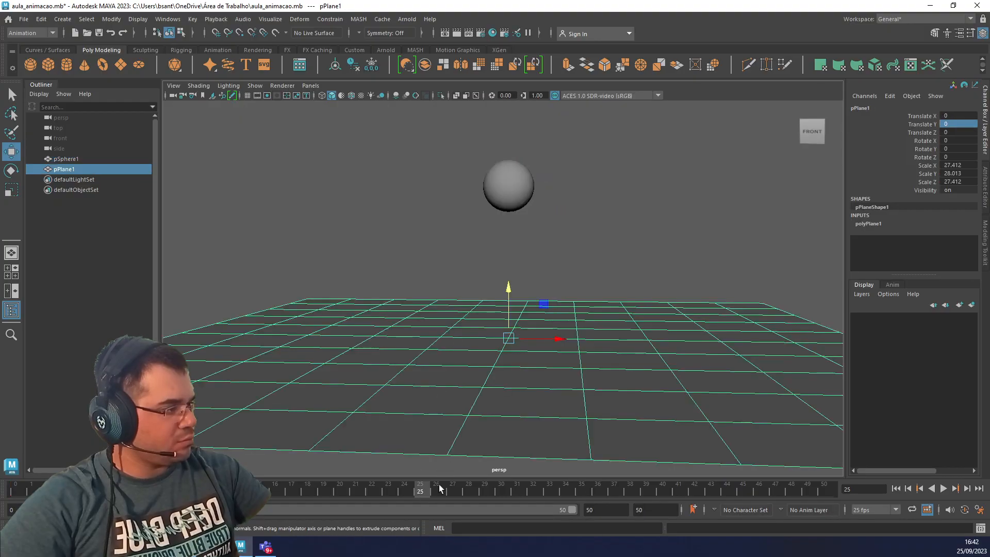
{"action": "left_click", "coordinate": [521, 181]}
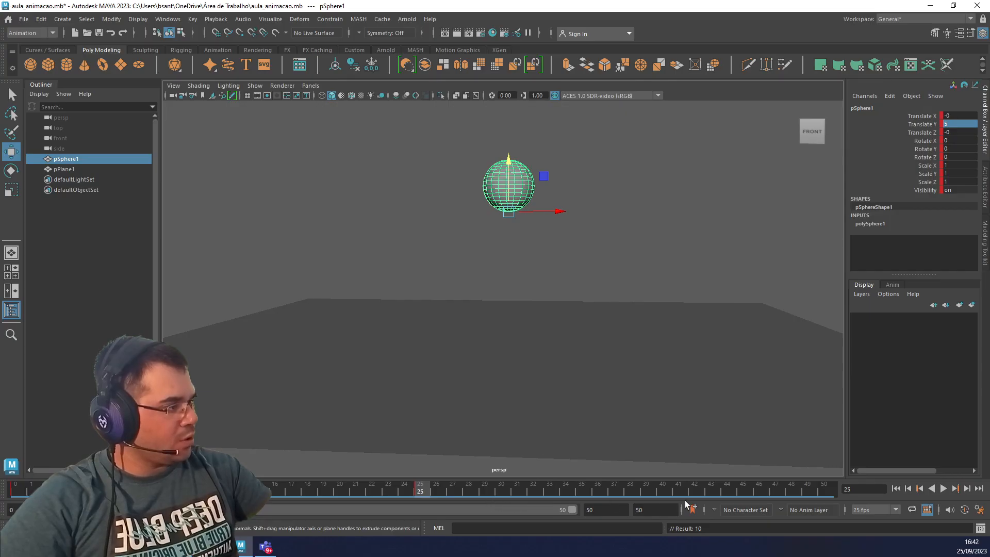
Keyframe the sphere at frame 50 with Translate Y 0, and play the animation from frame 0 before stopping it.
{"action": "left_click", "coordinate": [823, 490]}
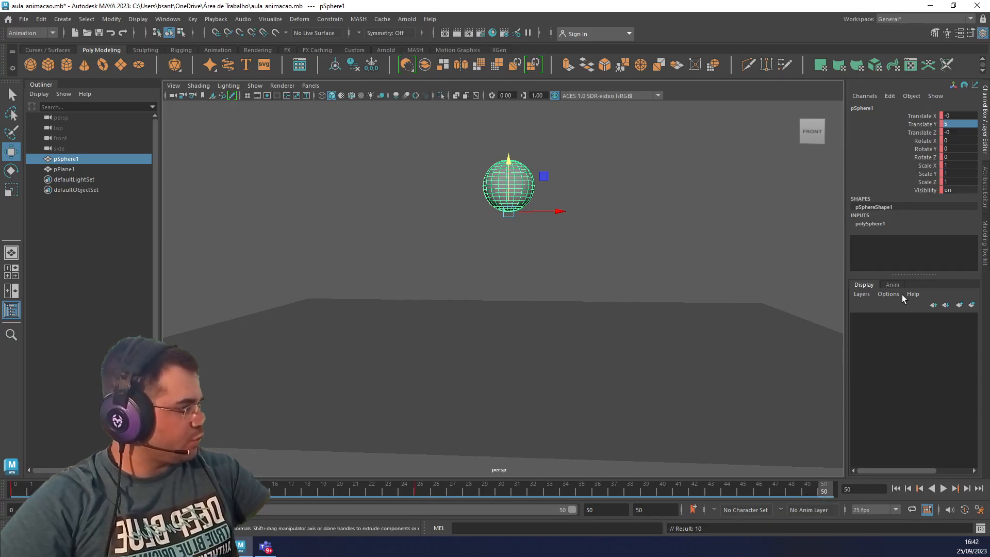
{"action": "left_click", "coordinate": [957, 124]}
{"action": "type", "text": "0"}
{"action": "key", "text": "Return"}
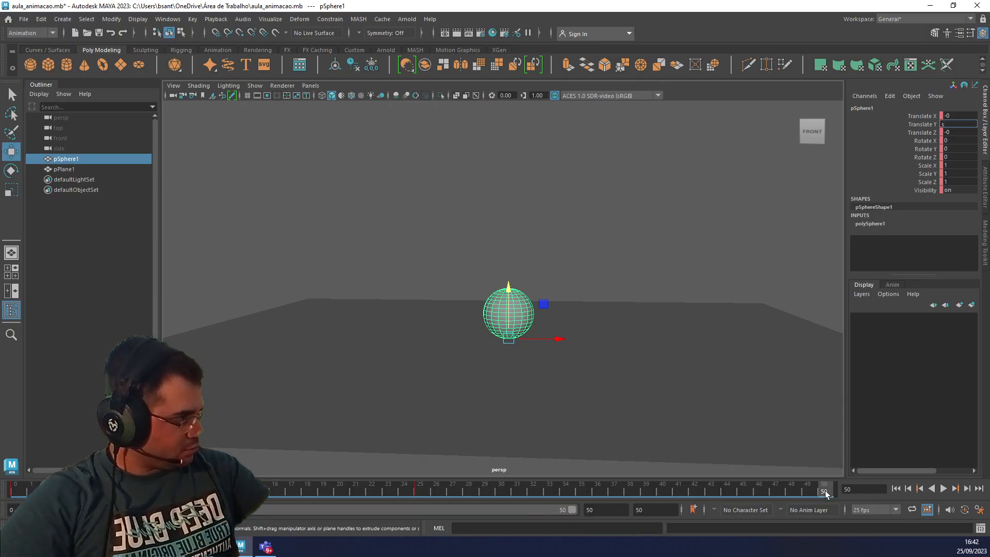
{"action": "left_click", "coordinate": [507, 315]}
{"action": "key", "text": "s"}
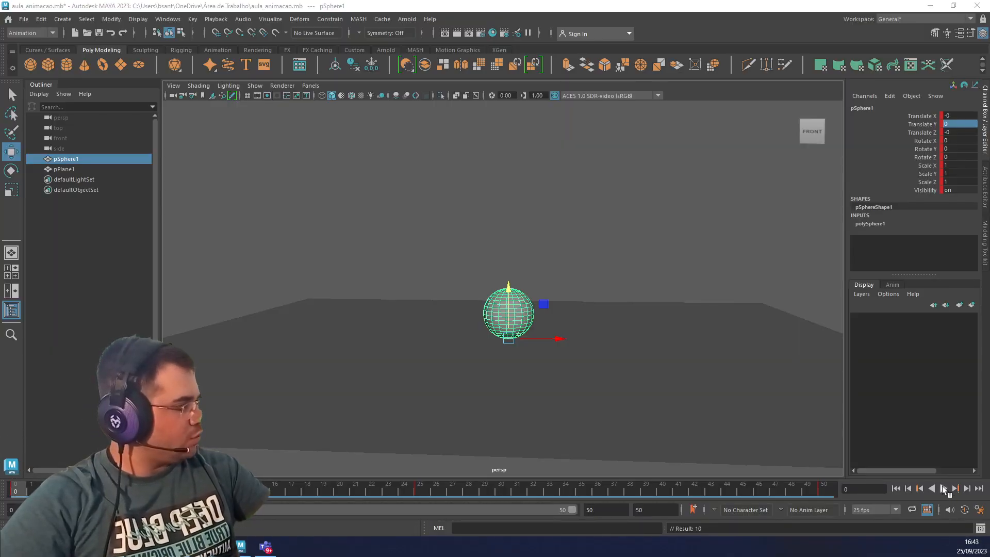
{"action": "left_click", "coordinate": [944, 488]}
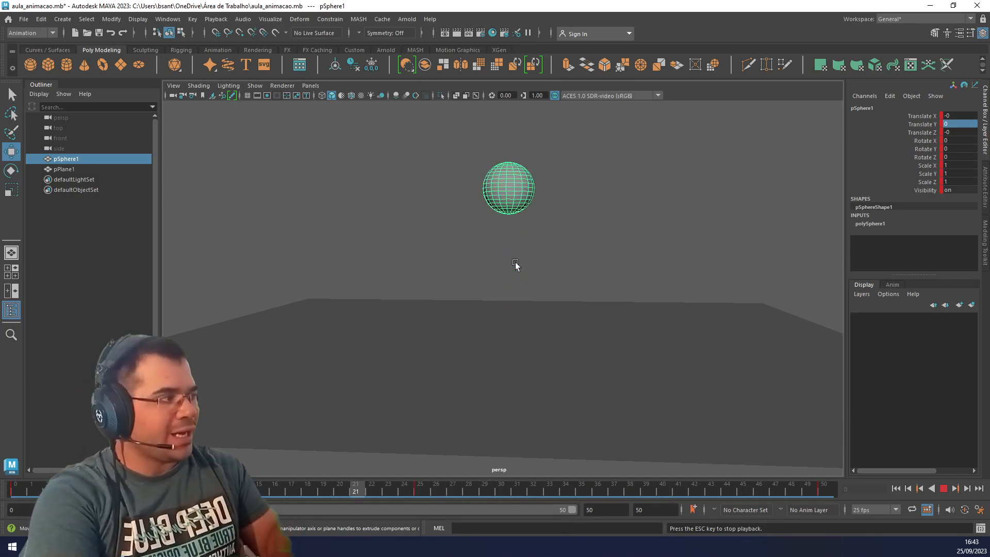
{"action": "key", "text": "Escape"}
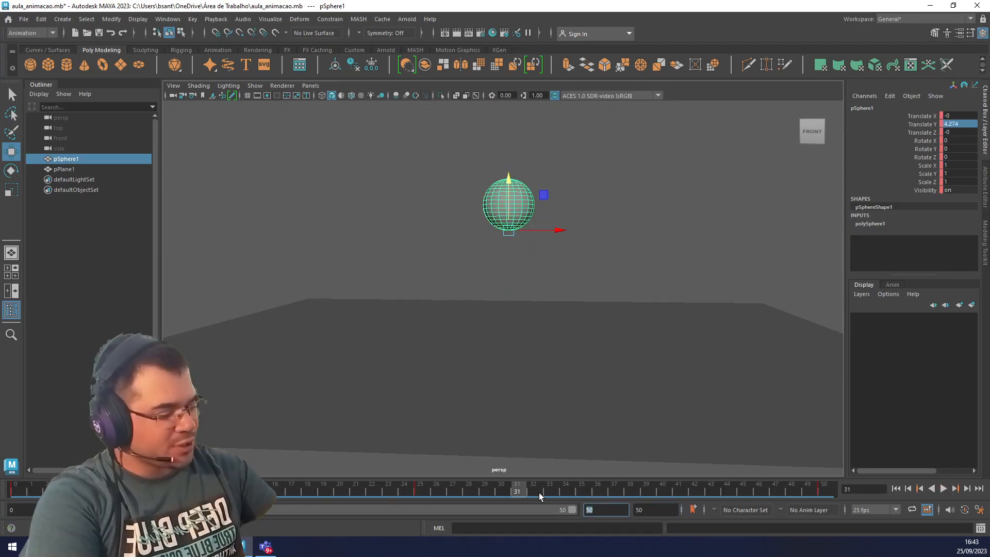
Extend the scene's animation range to end at frame 100, keeping the sphere selected.
{"action": "key", "text": "Return"}
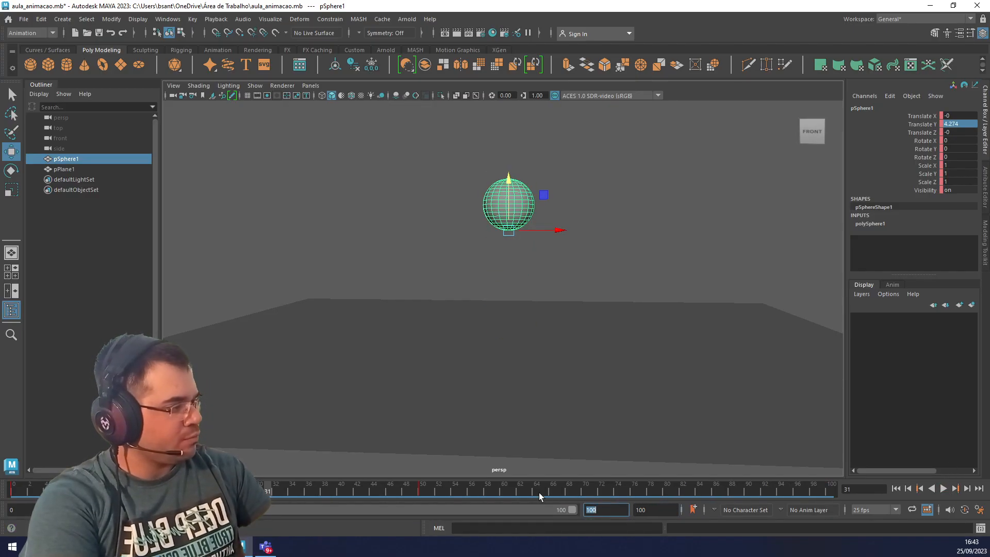
{"action": "left_click", "coordinate": [533, 206]}
{"action": "left_click", "coordinate": [501, 201]}
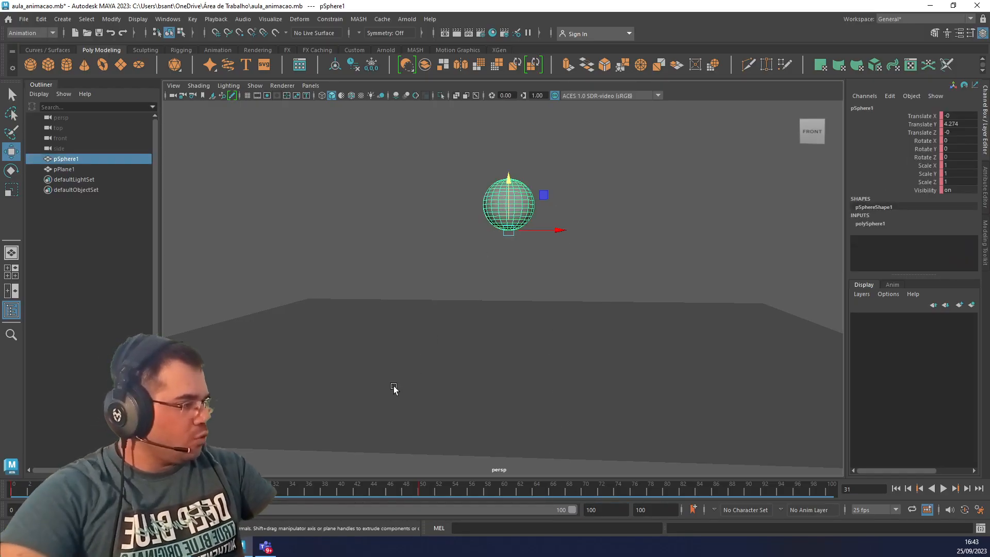
Spread the sphere's keys over the longer timeline, placing the height-5 key at frame 50 and the landing key at about frame 99.
{"action": "left_click", "coordinate": [216, 490]}
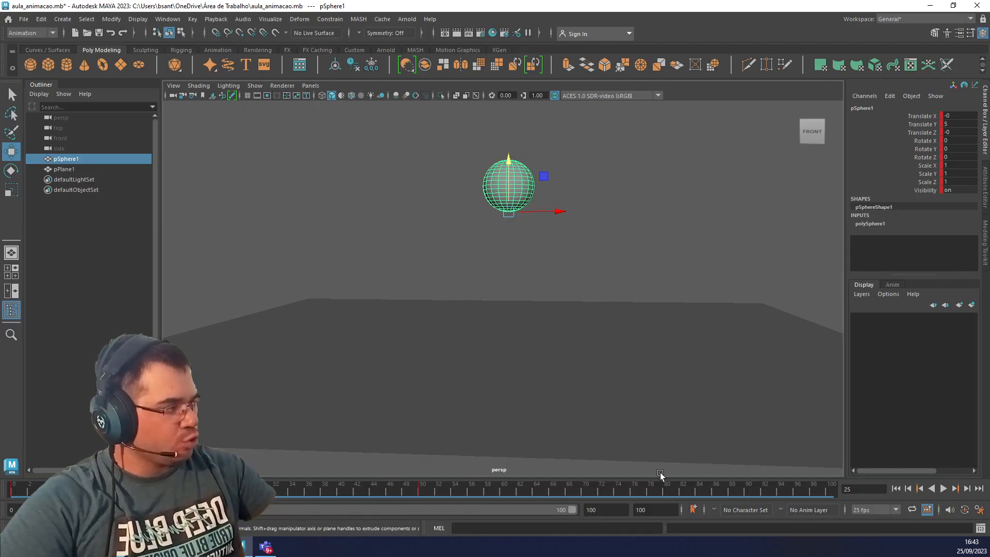
{"action": "left_click", "coordinate": [424, 489]}
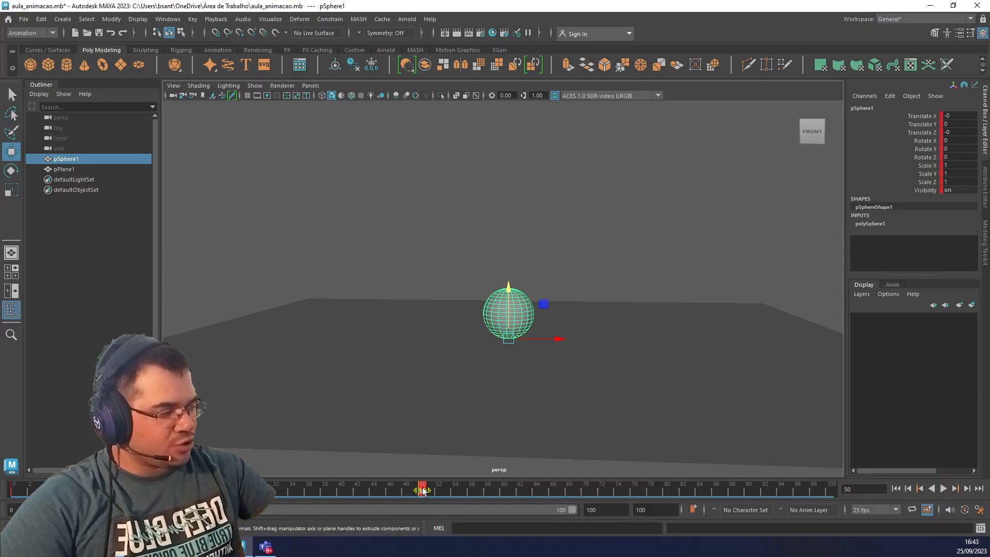
{"action": "left_click_drag", "start_coordinate": [423, 491], "coordinate": [201, 490], "text": "shift"}
{"action": "left_click", "coordinate": [325, 493]}
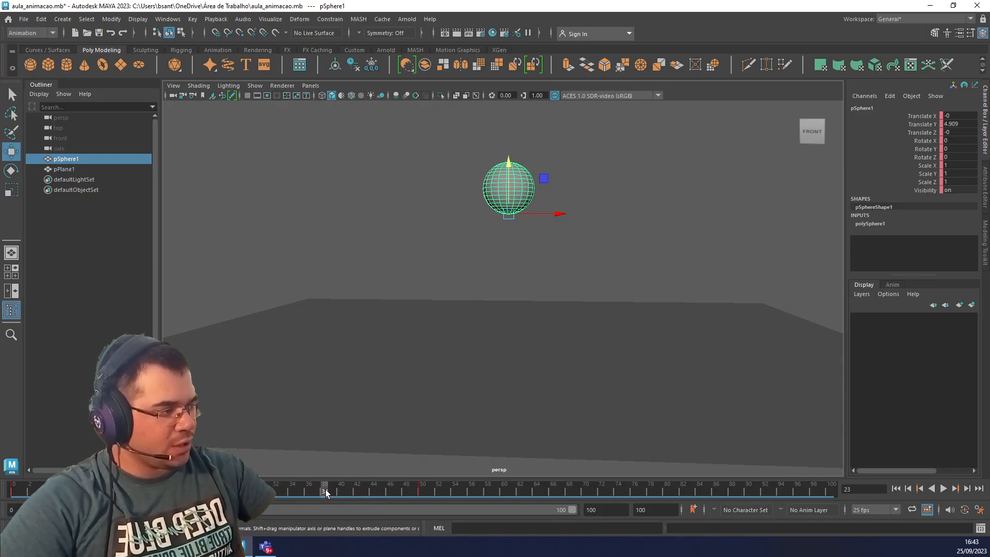
{"action": "left_click", "coordinate": [430, 495]}
{"action": "left_click_drag", "start_coordinate": [430, 495], "coordinate": [203, 491], "text": "shift"}
{"action": "left_click_drag", "start_coordinate": [325, 491], "coordinate": [523, 492]}
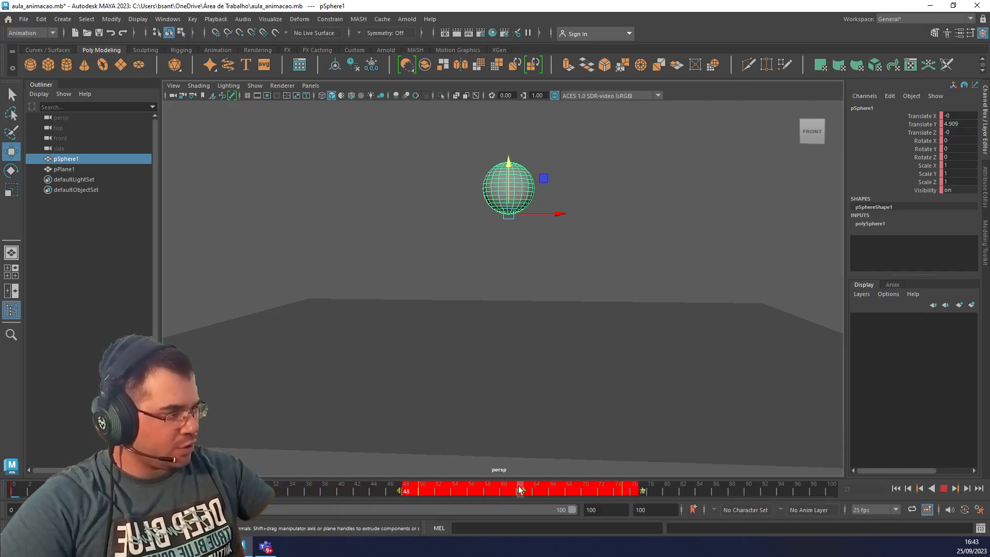
{"action": "left_click", "coordinate": [732, 492]}
{"action": "left_click_drag", "start_coordinate": [667, 490], "coordinate": [840, 494], "text": "shift"}
{"action": "left_click", "coordinate": [821, 491]}
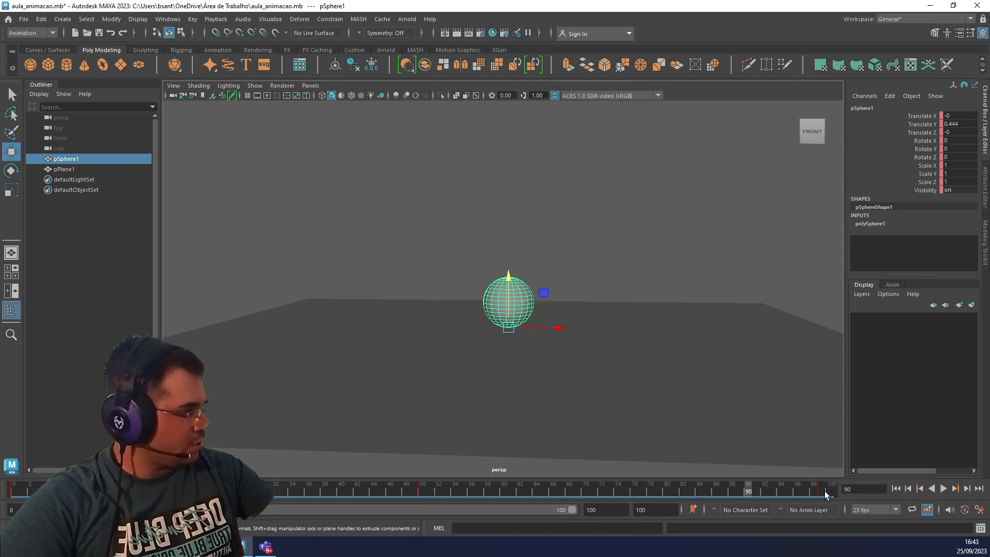
Select the sphere's keys across the timeline and shift the final landing key to frame 100.
{"action": "double_click", "coordinate": [821, 492]}
{"action": "double_click", "coordinate": [821, 492]}
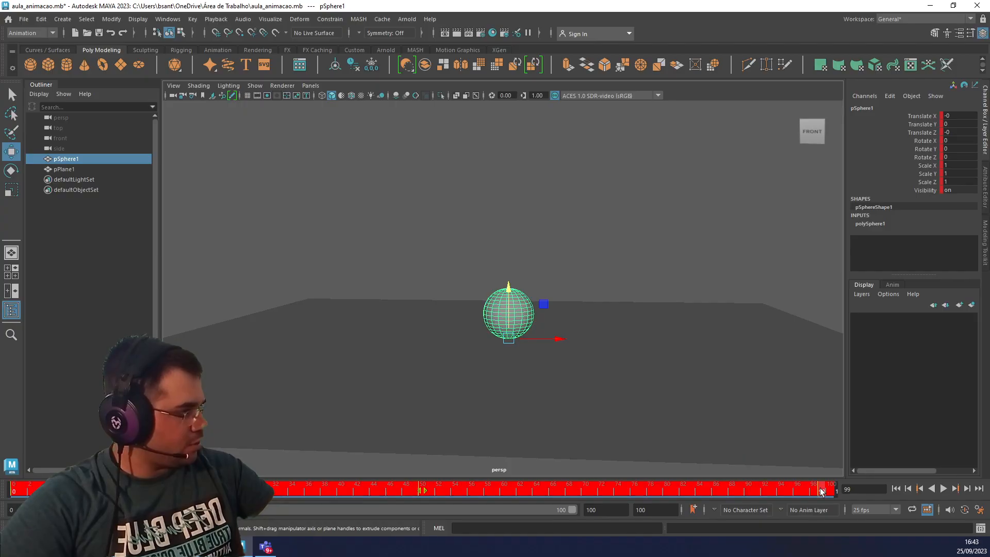
{"action": "left_click", "coordinate": [821, 492], "text": "shift"}
{"action": "left_click", "coordinate": [756, 491]}
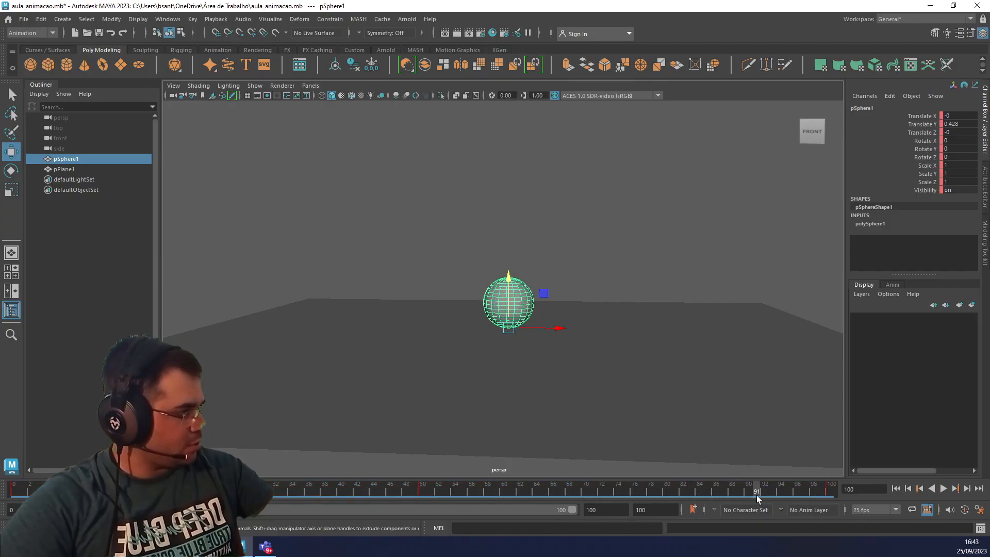
Play the slowed bounce from frame 0, stop it, and return to the start of the timeline.
{"action": "left_click", "coordinate": [14, 492]}
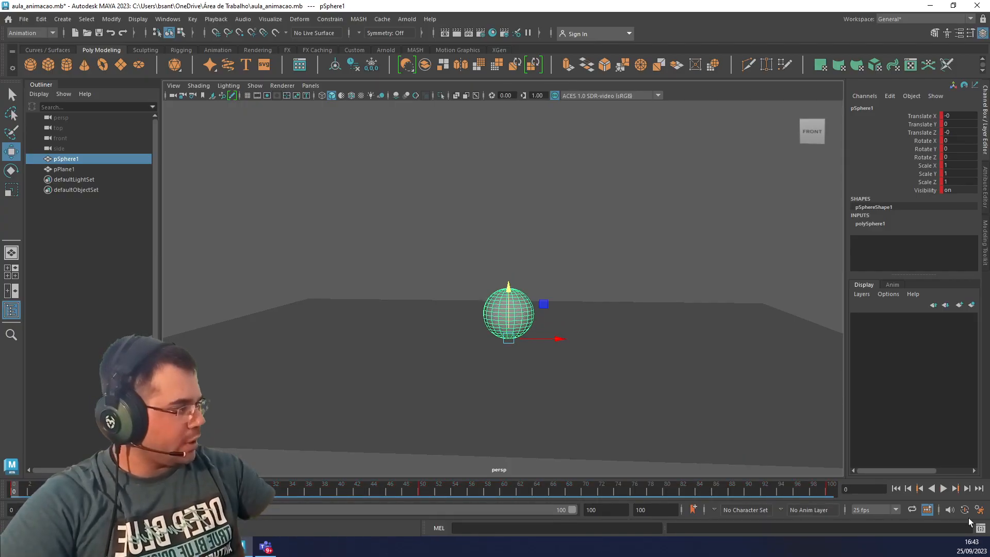
{"action": "left_click", "coordinate": [944, 489]}
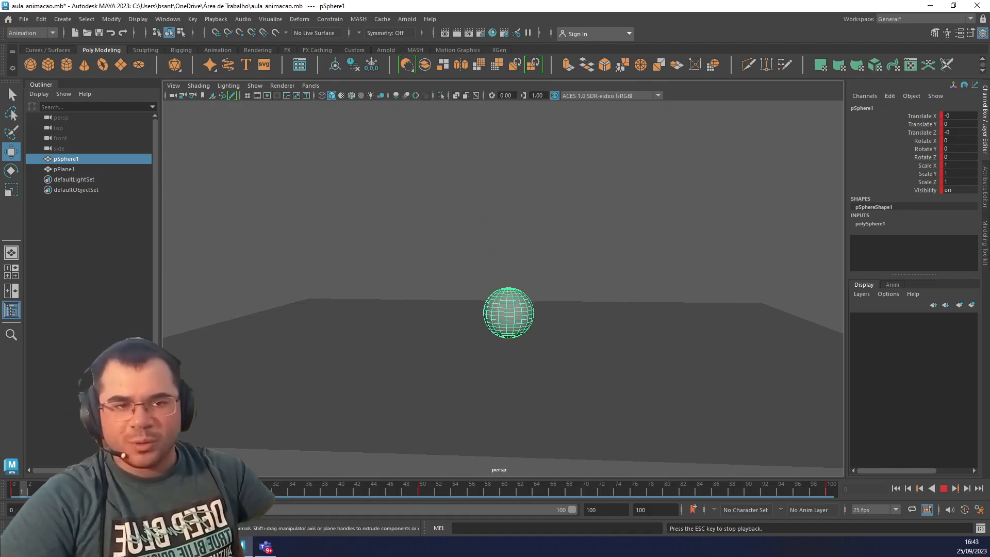
{"action": "key", "text": "Escape"}
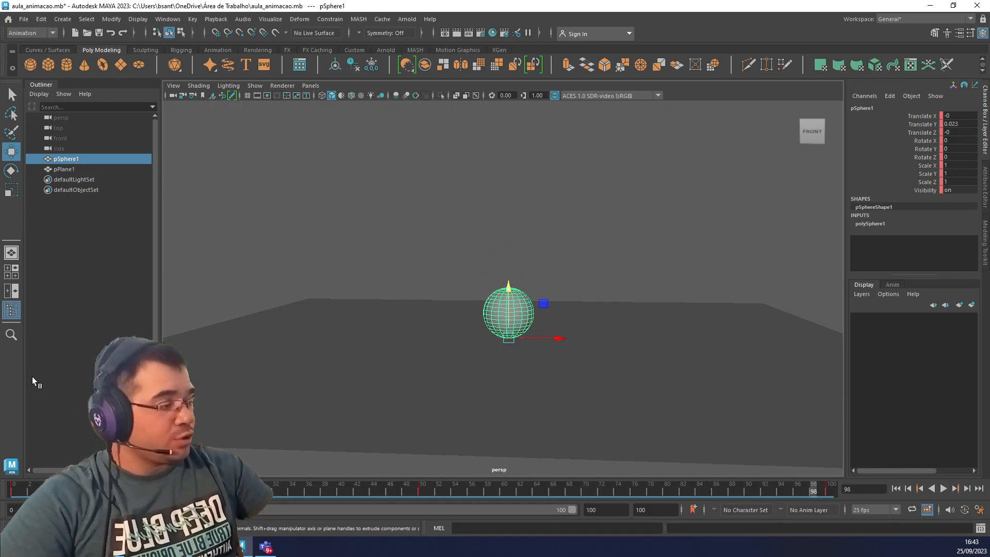
{"action": "left_click", "coordinate": [24, 493]}
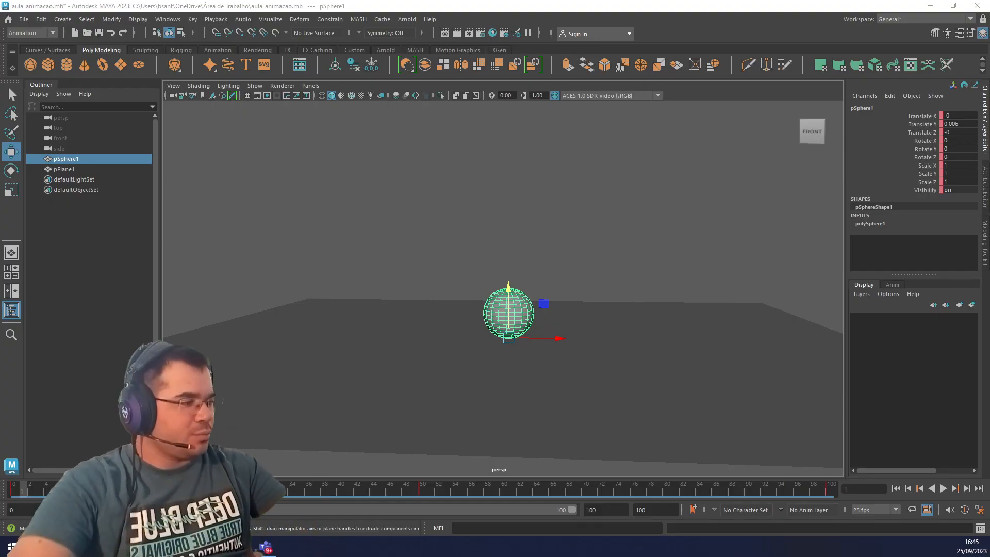
At frame 50, activate the Scale tool and snap the sphere's pivot to a vertex near its middle.
{"action": "left_click", "coordinate": [420, 491]}
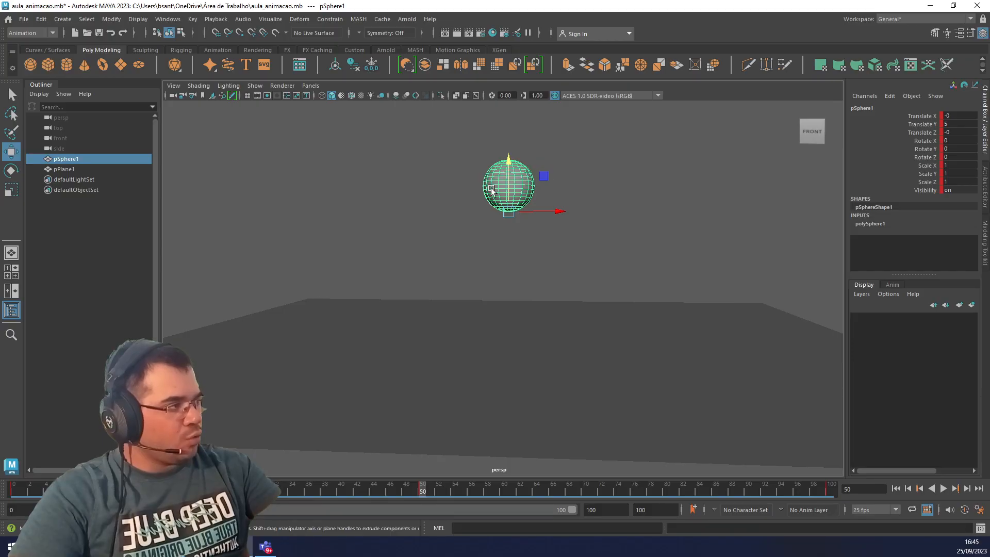
{"action": "key", "text": "r"}
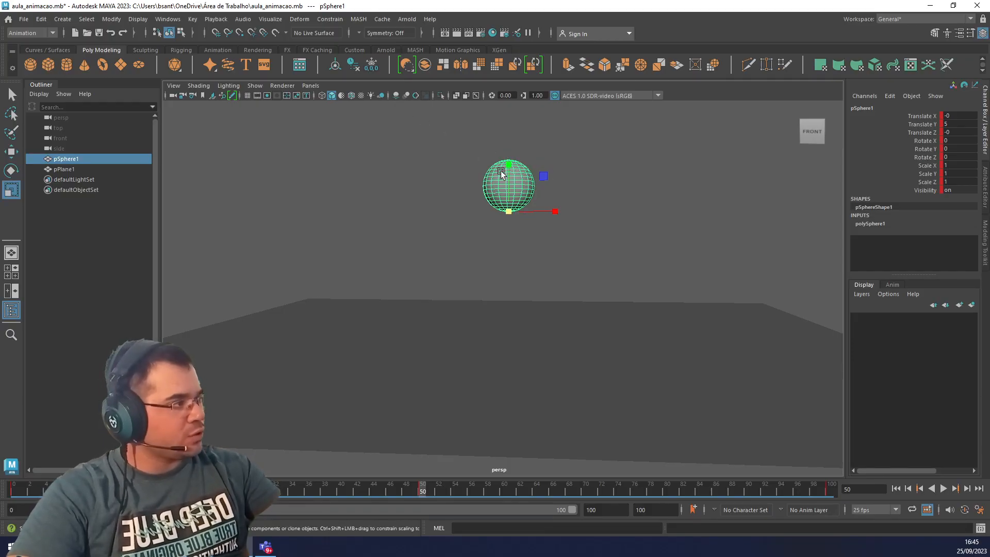
{"action": "key", "text": "d"}
{"action": "key", "text": "v"}
{"action": "left_click_drag", "start_coordinate": [508, 164], "coordinate": [504, 180]}
{"action": "key", "text": "f"}
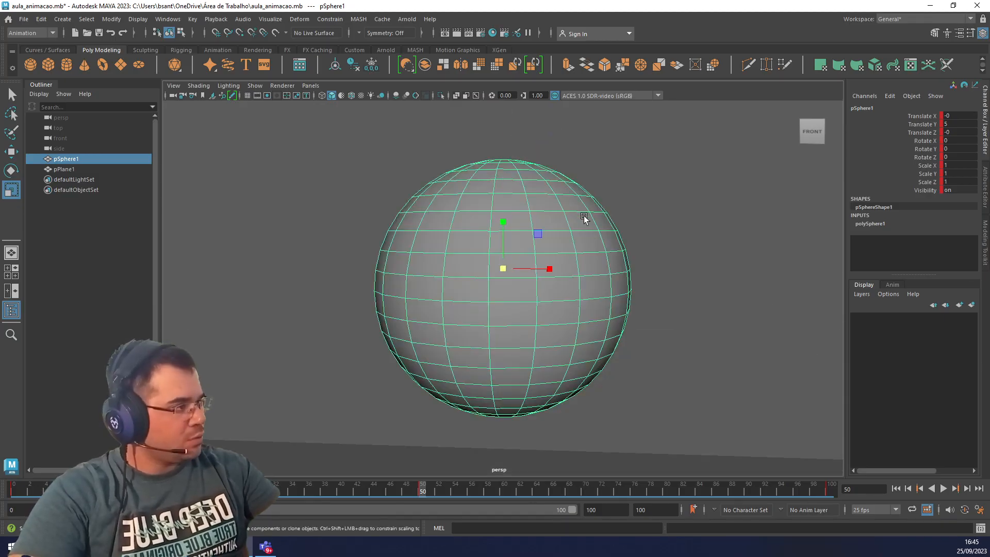
{"action": "left_click_drag", "start_coordinate": [584, 216], "coordinate": [714, 260], "text": "alt"}
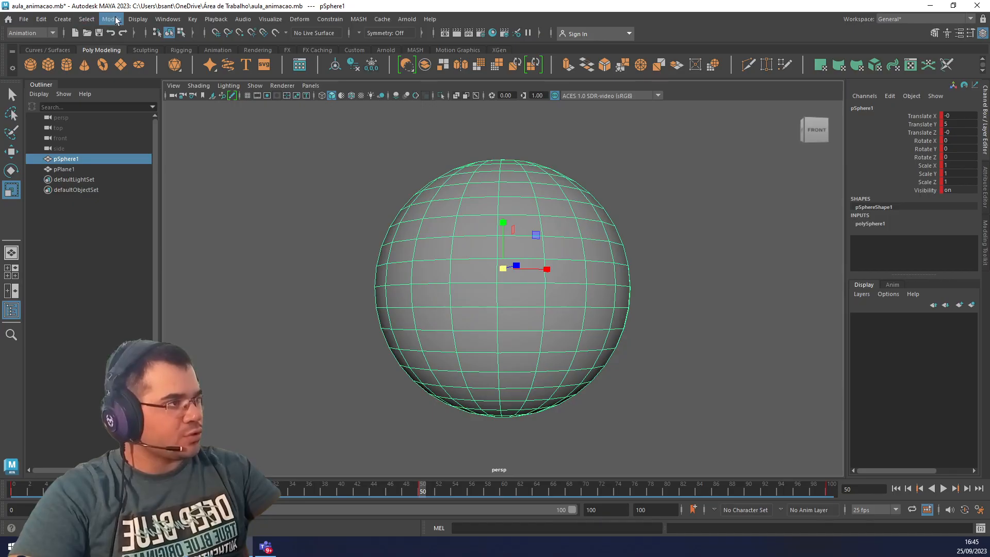
Center the sphere's pivot within its geometry.
{"action": "left_click", "coordinate": [116, 21]}
{"action": "left_click", "coordinate": [152, 99]}
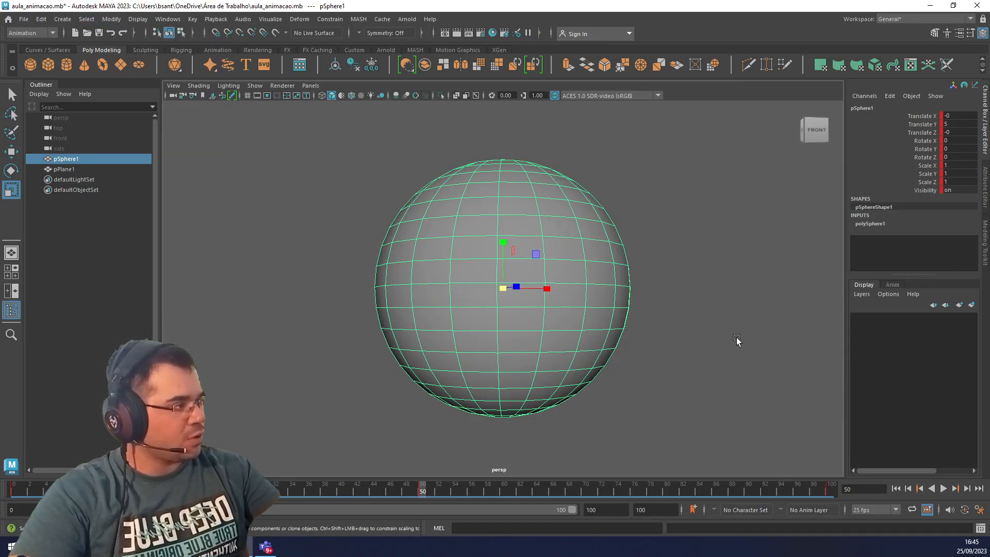
{"action": "right_click_drag", "start_coordinate": [704, 342], "coordinate": [607, 371], "text": "alt"}
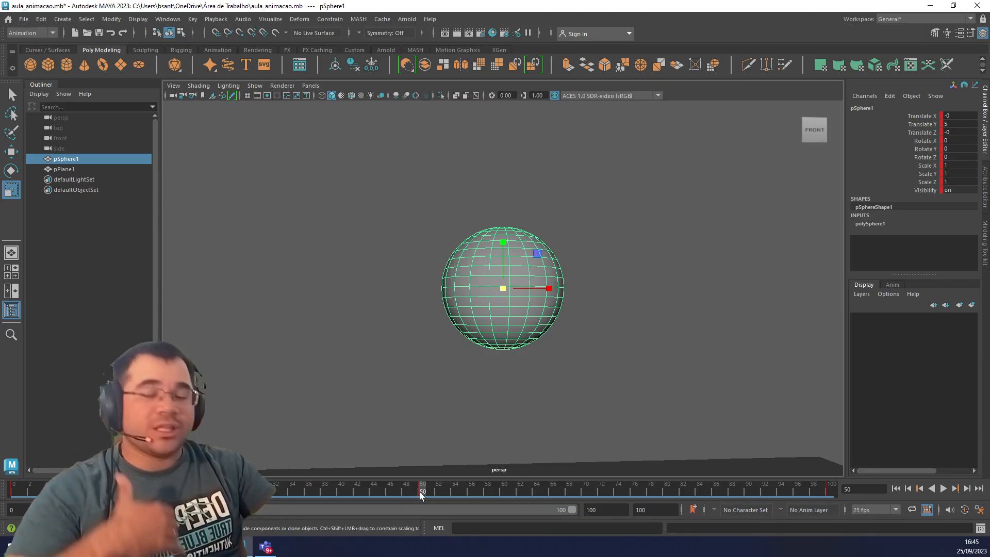
Go to frame 30 and switch to a maximized front view showing the sphere's path down to the ground.
{"action": "left_click", "coordinate": [340, 492]}
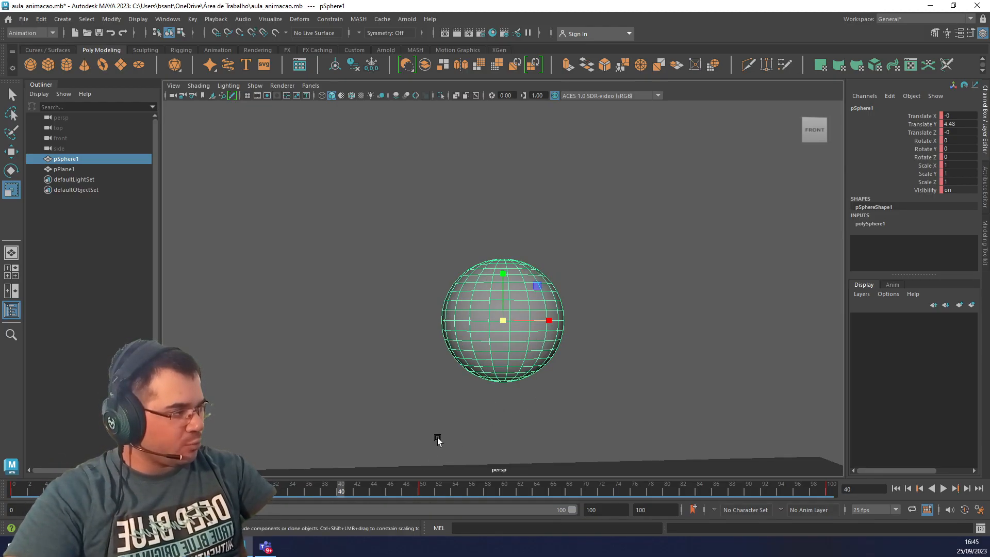
{"action": "scroll", "coordinate": [559, 390], "scroll_direction": "down", "scroll_amount": 5}
{"action": "left_click_drag", "start_coordinate": [558, 390], "coordinate": [565, 392], "text": "alt"}
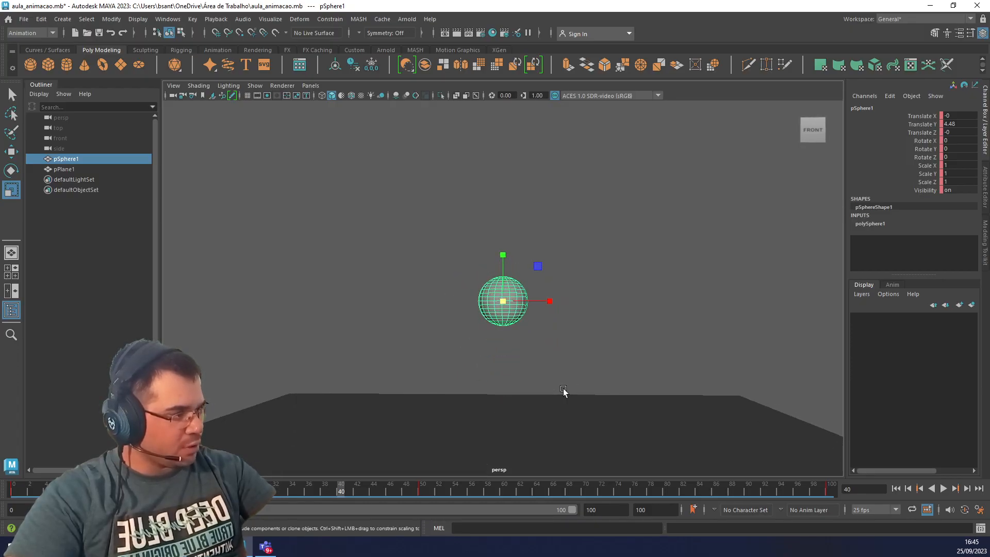
{"action": "left_click", "coordinate": [260, 490]}
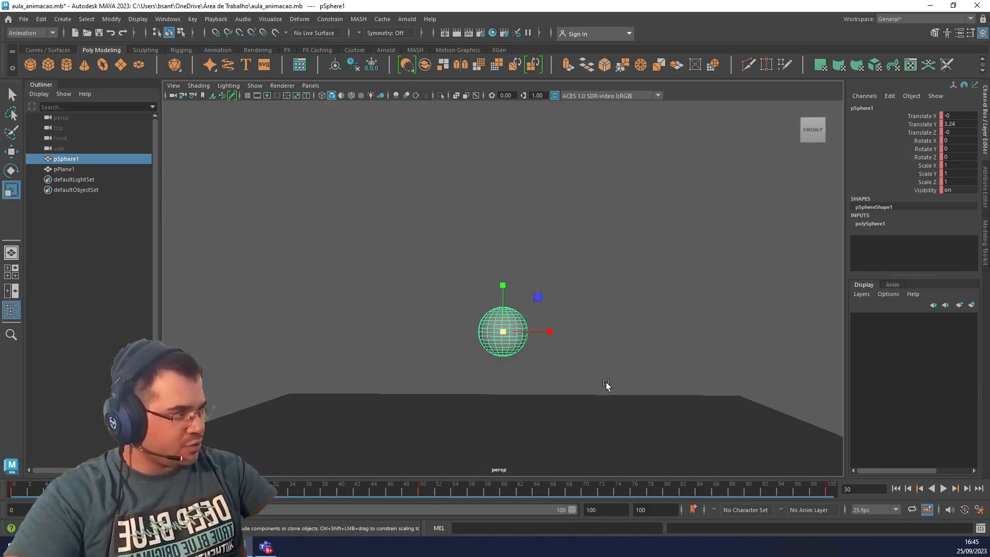
{"action": "key", "text": "space"}
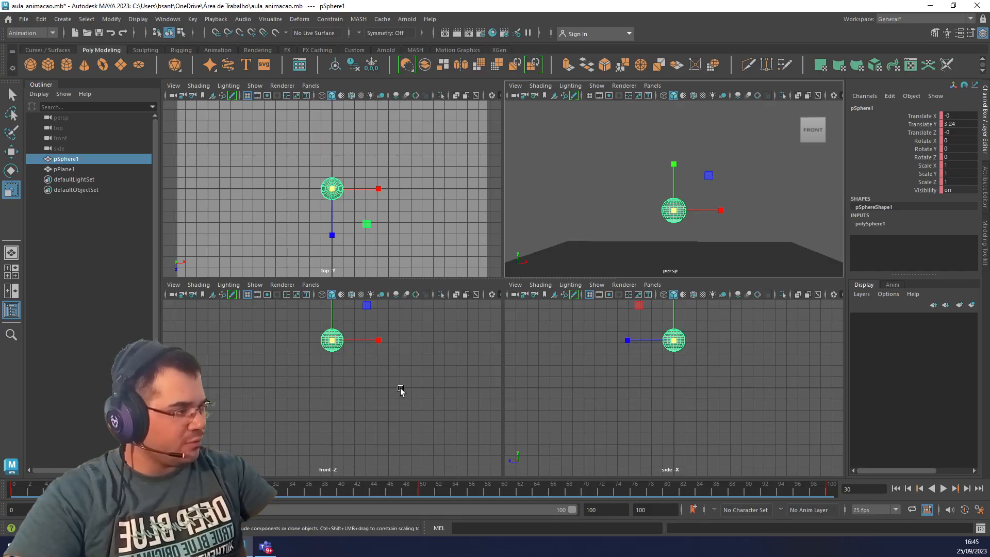
{"action": "key", "text": "space"}
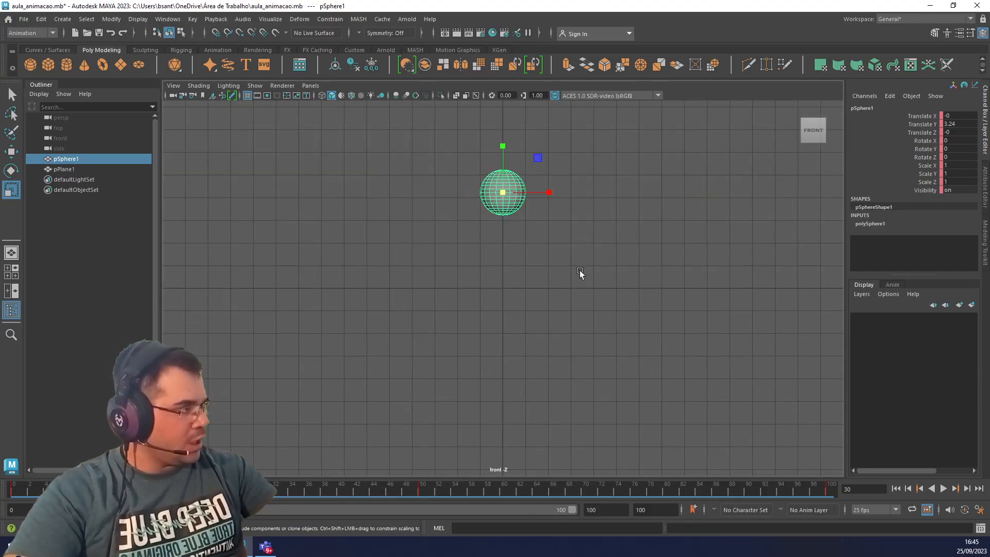
{"action": "middle_click_drag", "start_coordinate": [580, 271], "coordinate": [576, 346], "text": "alt"}
Play the bounce in the front view and inspect the sphere's height at frames 50 and 35.
{"action": "key", "text": "alt+v"}
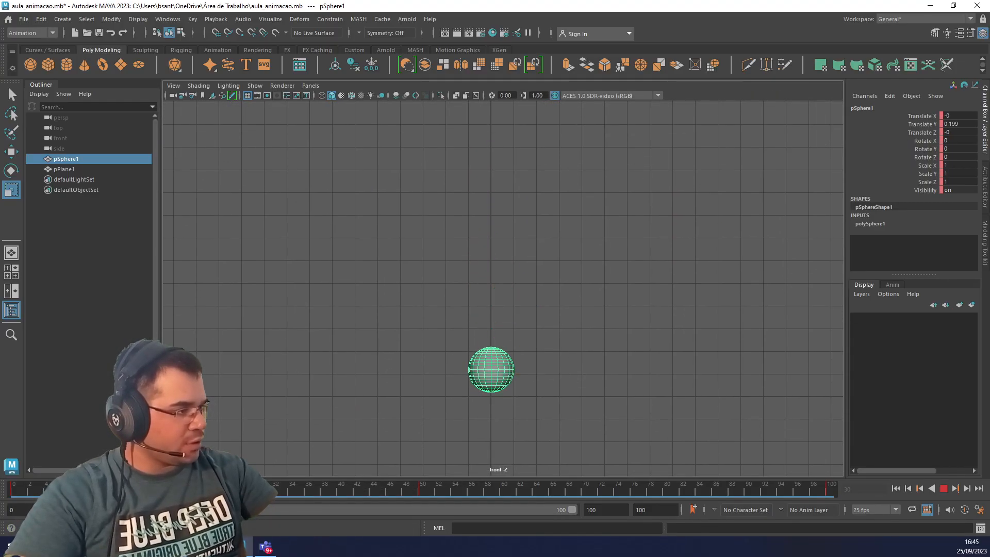
{"action": "left_click_drag", "start_coordinate": [299, 495], "coordinate": [422, 494]}
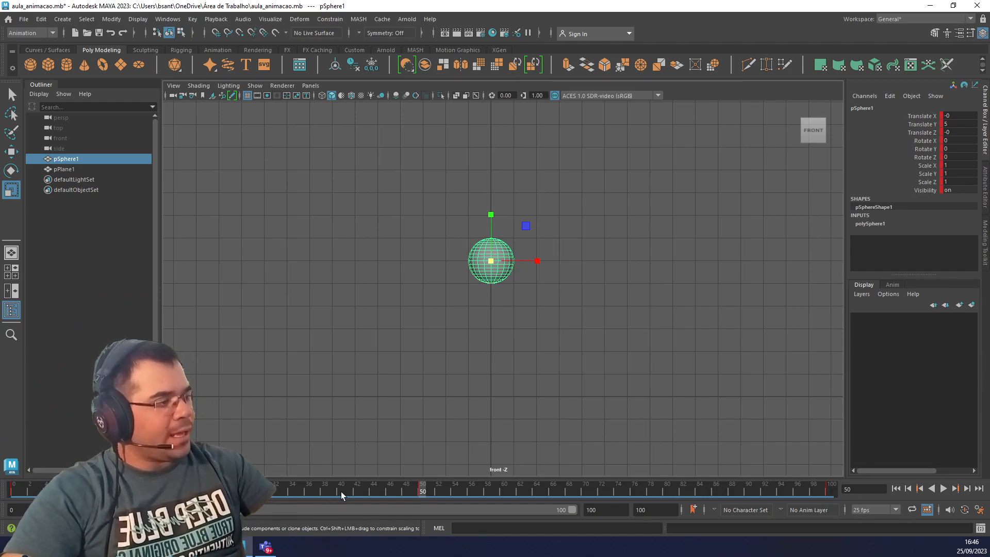
{"action": "left_click", "coordinate": [297, 490]}
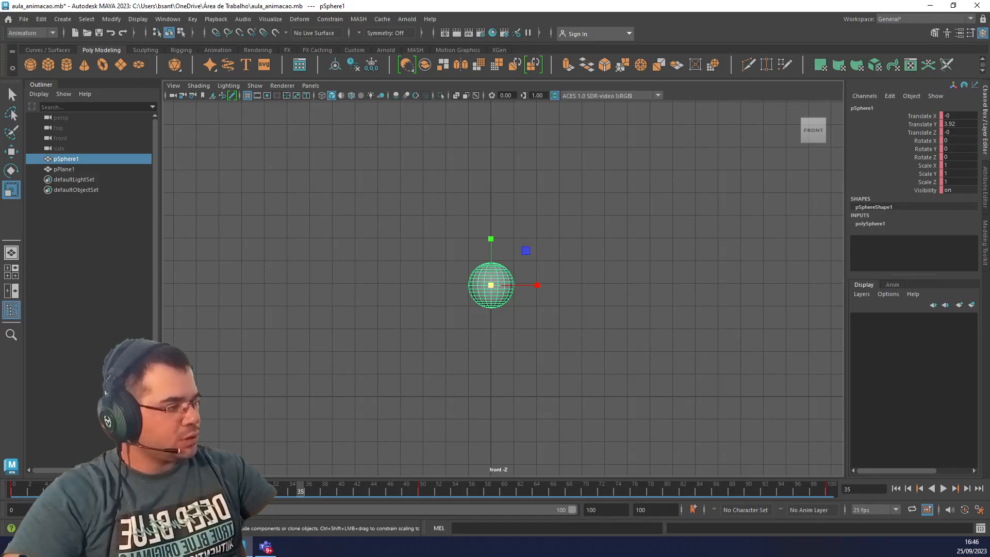
At frame 25, stretch the sphere to about Scale Y 1.678 and Scale X 0.62, and set a keyframe.
{"action": "left_click", "coordinate": [216, 491]}
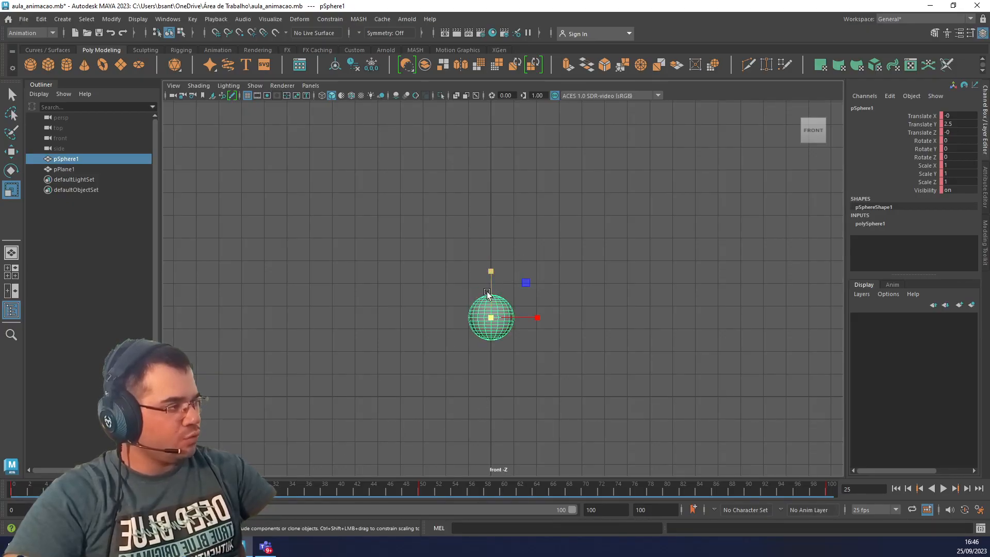
{"action": "left_click_drag", "start_coordinate": [491, 273], "coordinate": [489, 240]}
{"action": "left_click_drag", "start_coordinate": [538, 320], "coordinate": [521, 323]}
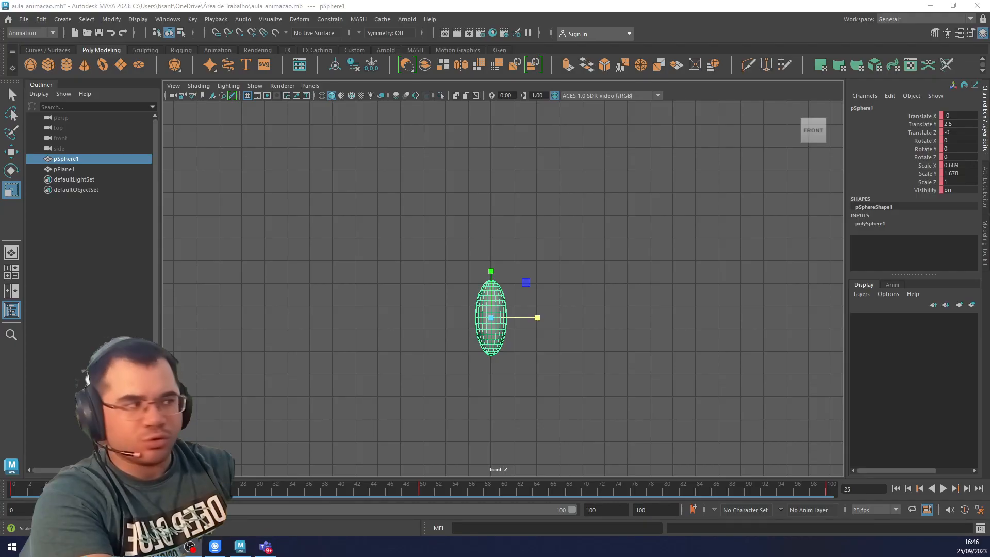
{"action": "left_click_drag", "start_coordinate": [536, 318], "coordinate": [549, 322]}
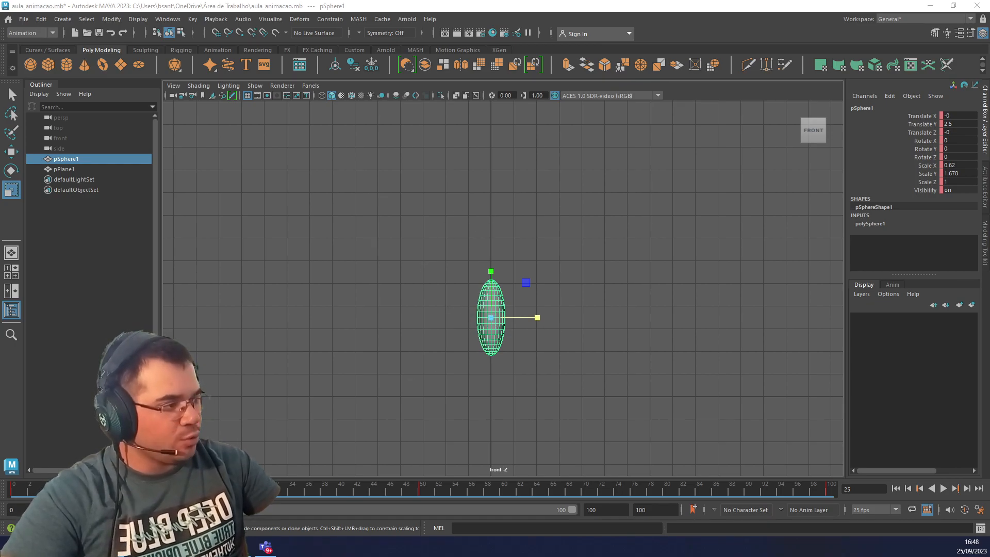
{"action": "key", "text": "s"}
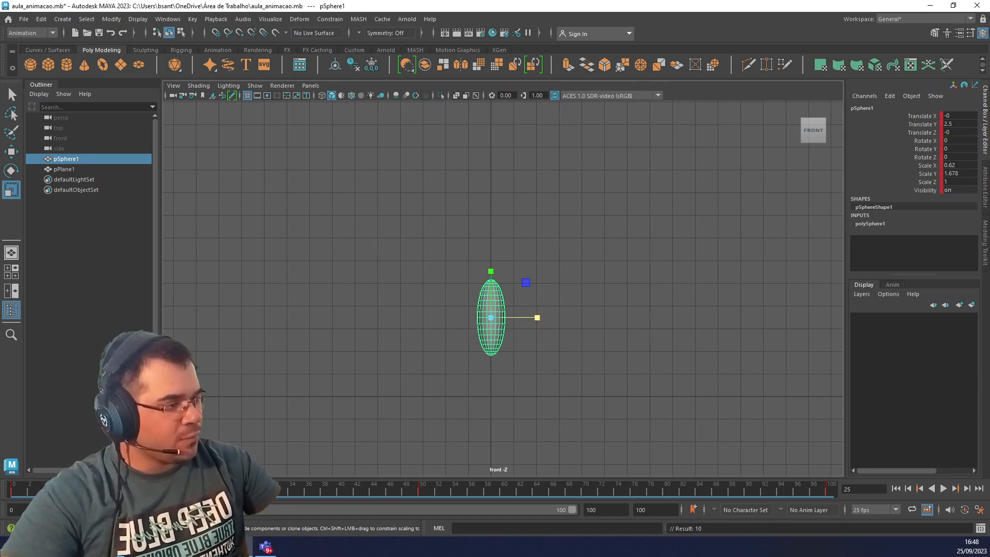
Play the stretched bounce from frame 0, and check the sphere's shape at frames 50 and 0.
{"action": "left_click", "coordinate": [18, 490]}
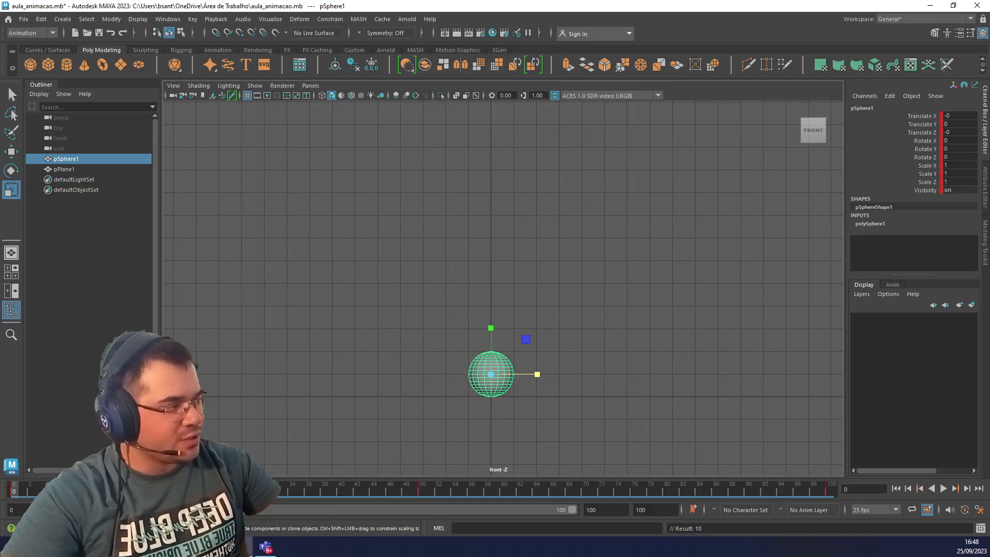
{"action": "key", "text": "alt+v"}
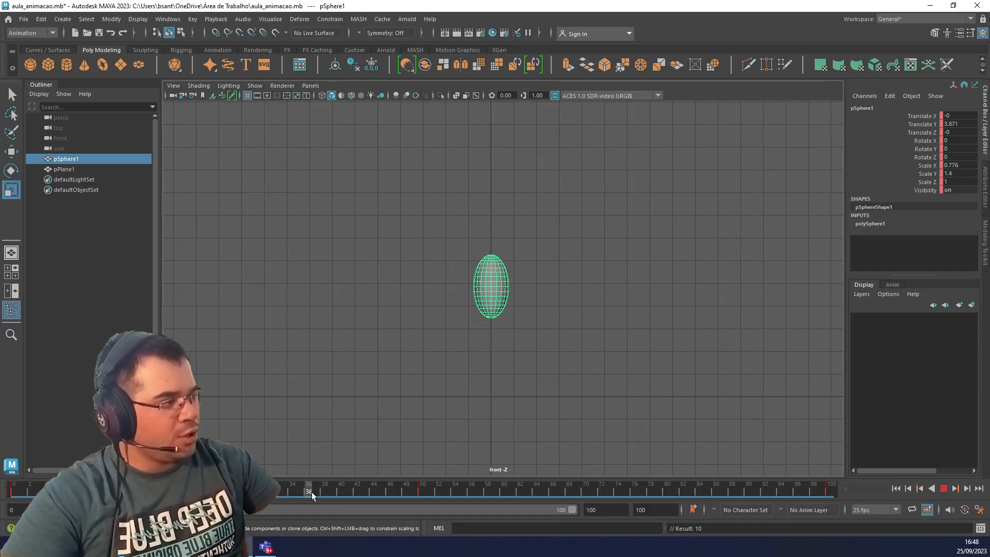
{"action": "left_click", "coordinate": [422, 492]}
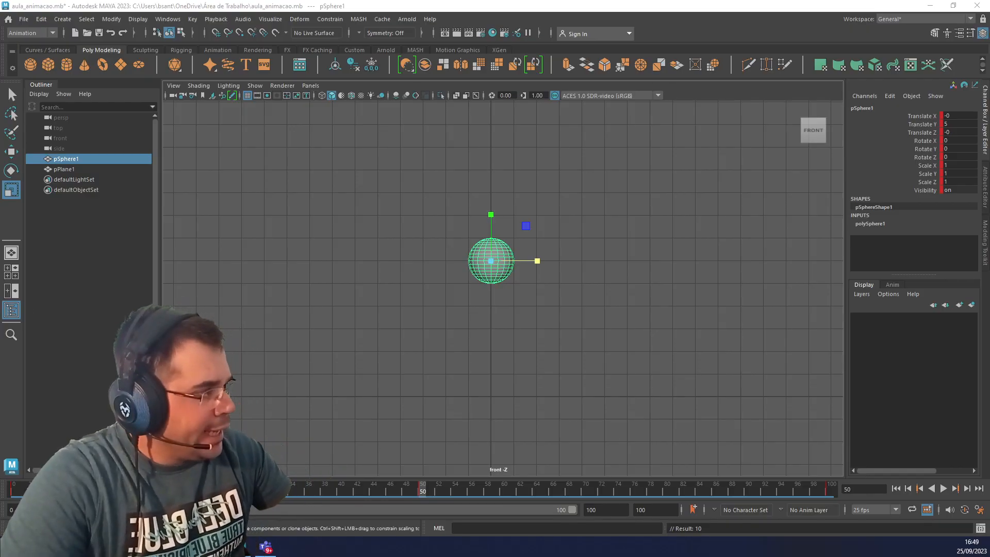
{"action": "left_click", "coordinate": [17, 490]}
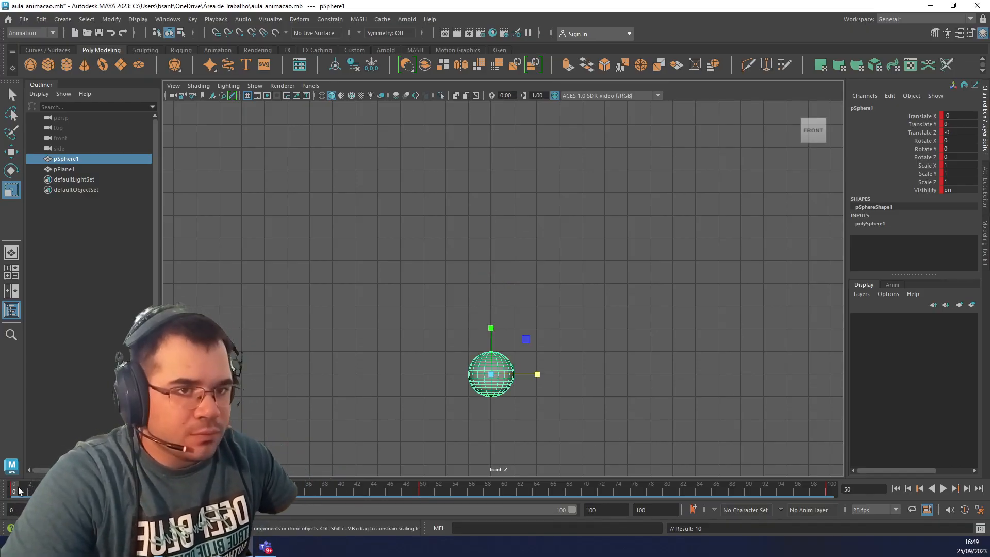
Play the stretched bounce, and scrub from frame 0 to frame 50 to examine the sphere's shape during the rise.
{"action": "key", "text": "alt+v"}
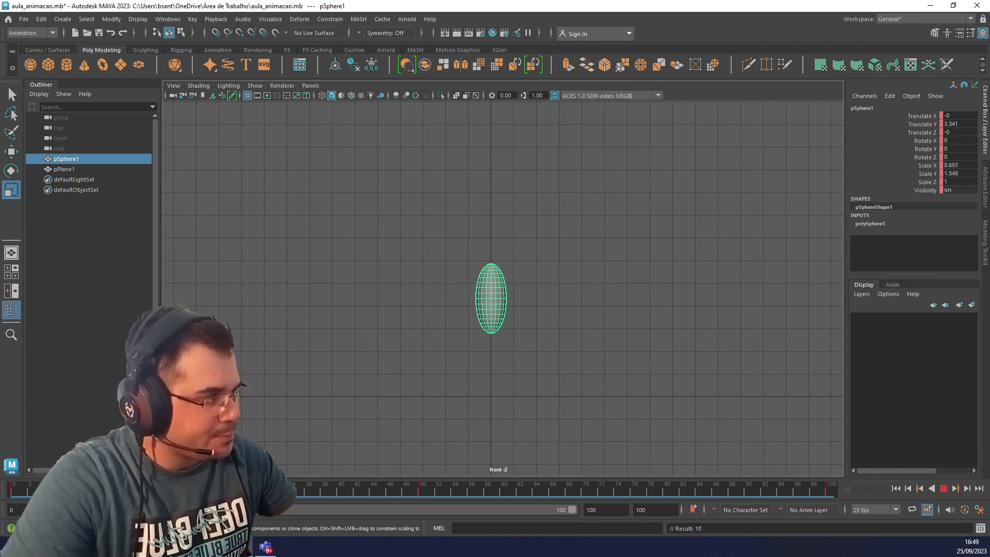
{"action": "key", "text": "alt+v"}
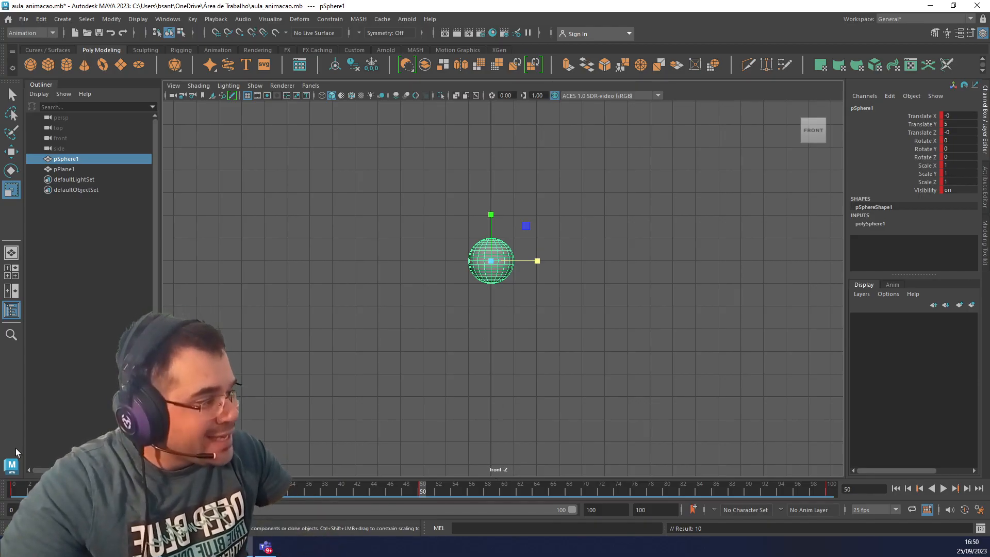
{"action": "left_click", "coordinate": [14, 490]}
{"action": "left_click", "coordinate": [420, 490]}
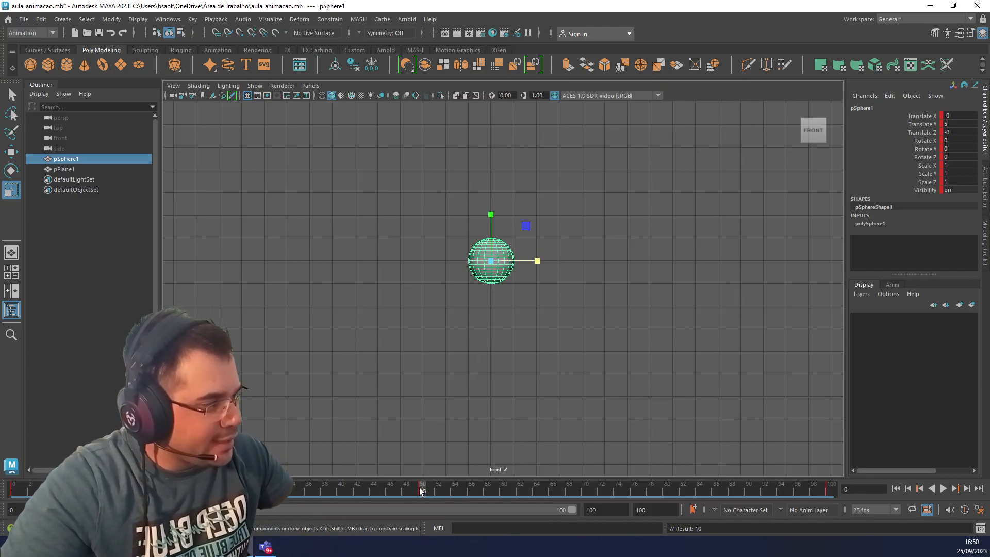
{"action": "left_click_drag", "start_coordinate": [24, 490], "coordinate": [420, 491]}
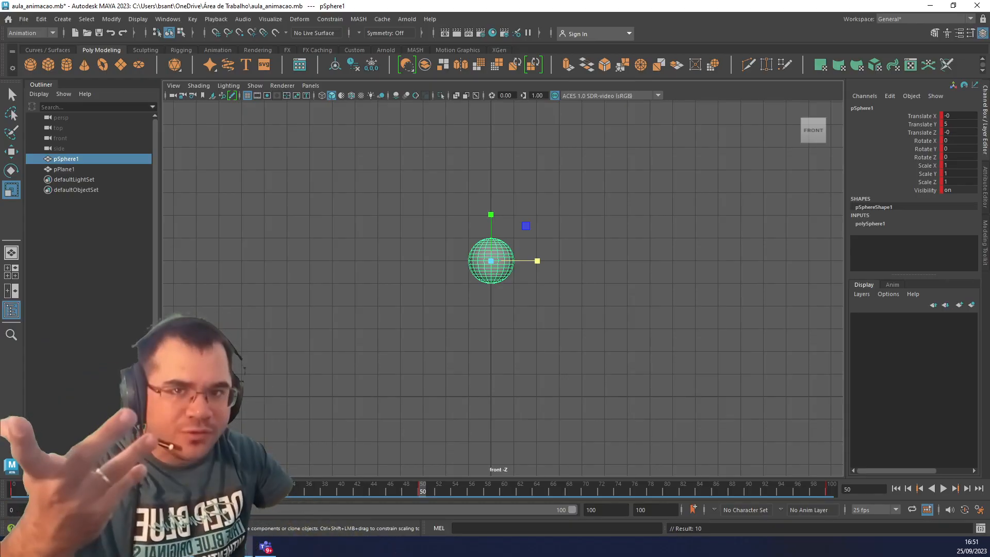
Try to copy the sphere's stretched pose from frame 25 to frame 75, and undo the paste.
{"action": "left_click", "coordinate": [620, 490]}
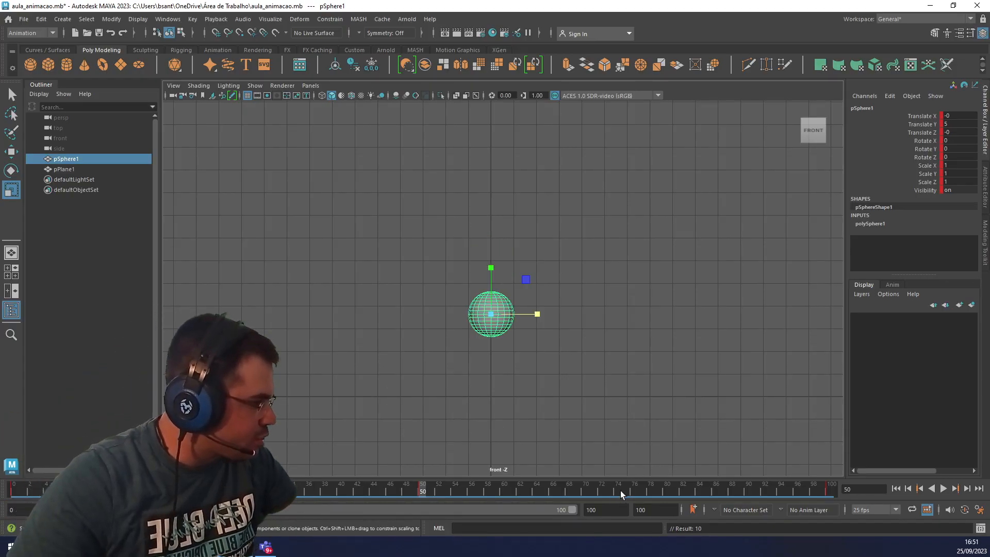
{"action": "left_click", "coordinate": [624, 490]}
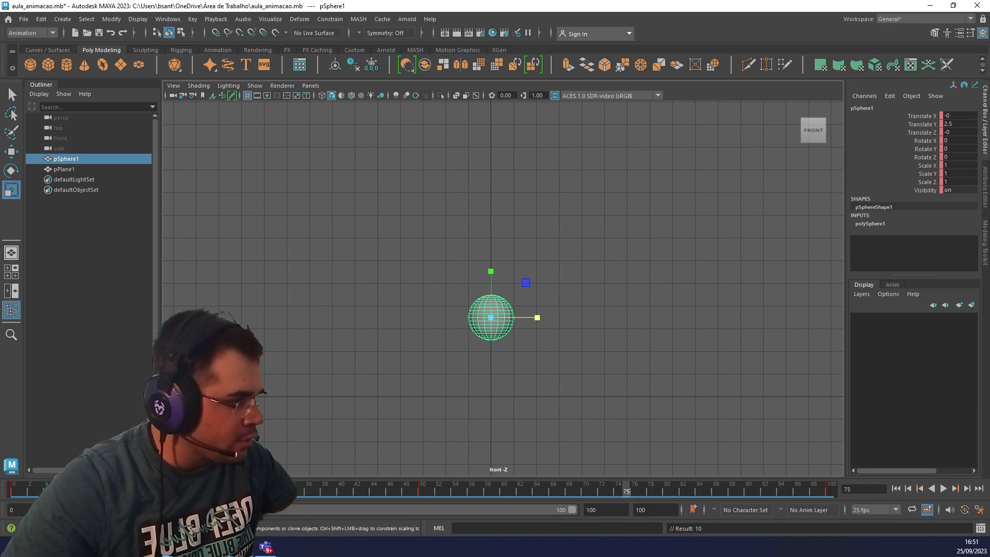
{"action": "left_click", "coordinate": [217, 490]}
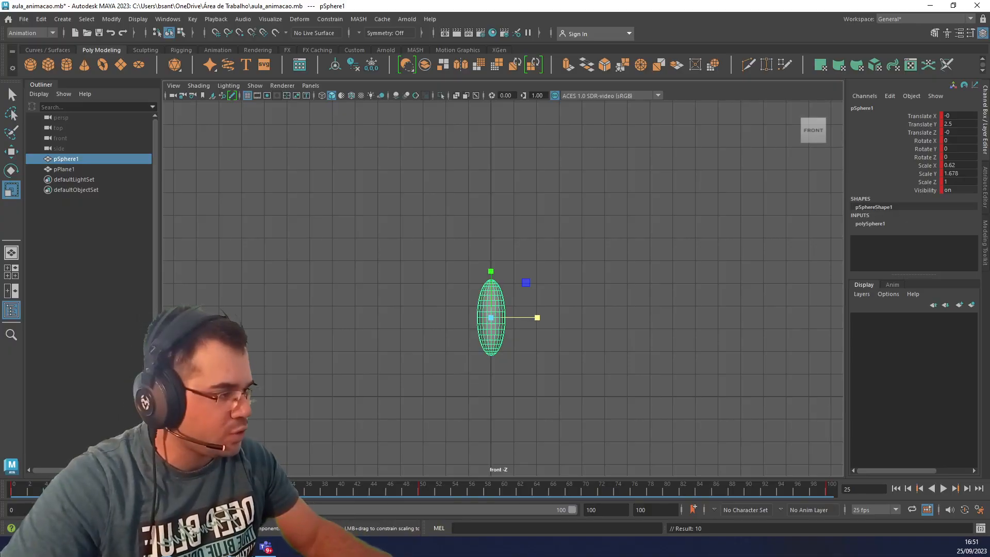
{"action": "left_click", "coordinate": [626, 492]}
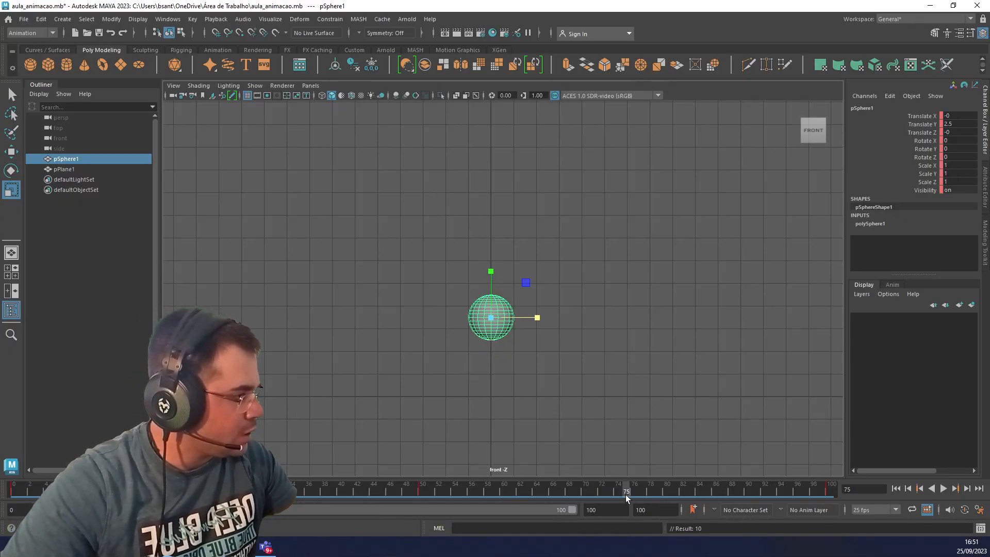
{"action": "key", "text": "ctrl+v"}
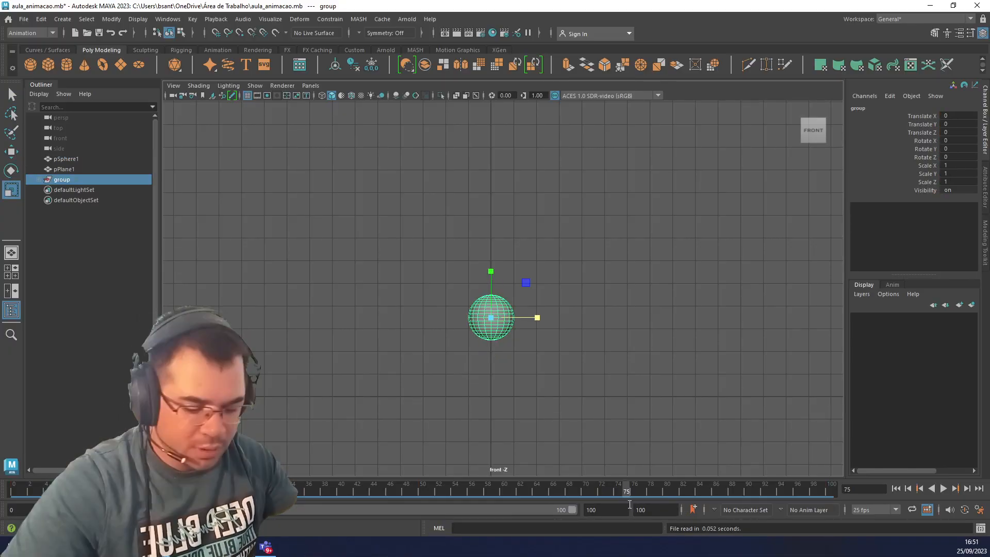
{"action": "key", "text": "ctrl+z"}
{"action": "key", "text": "ctrl+z"}
Copy the sphere's stretched keyframe from frame 25 to frame 75.
{"action": "left_click", "coordinate": [491, 330]}
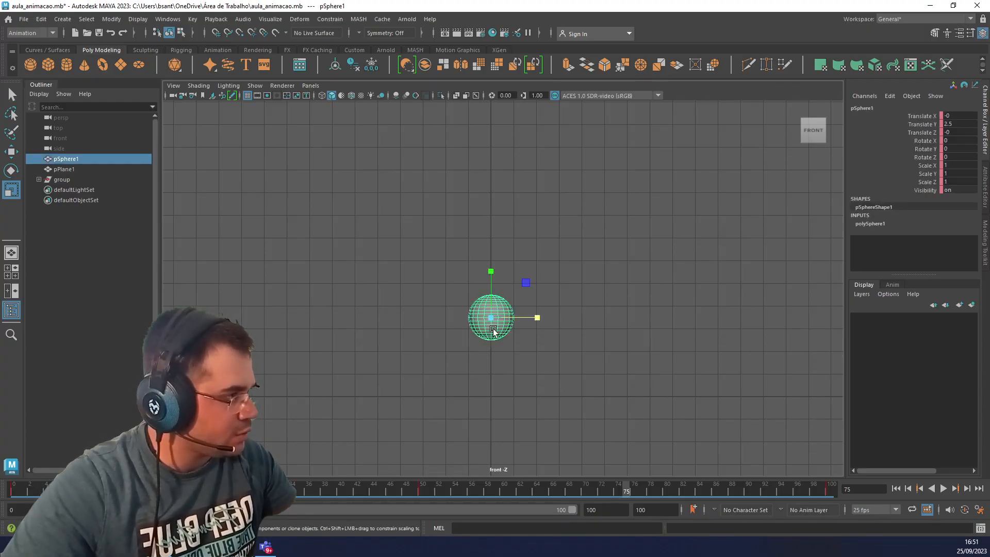
{"action": "left_click", "coordinate": [218, 490]}
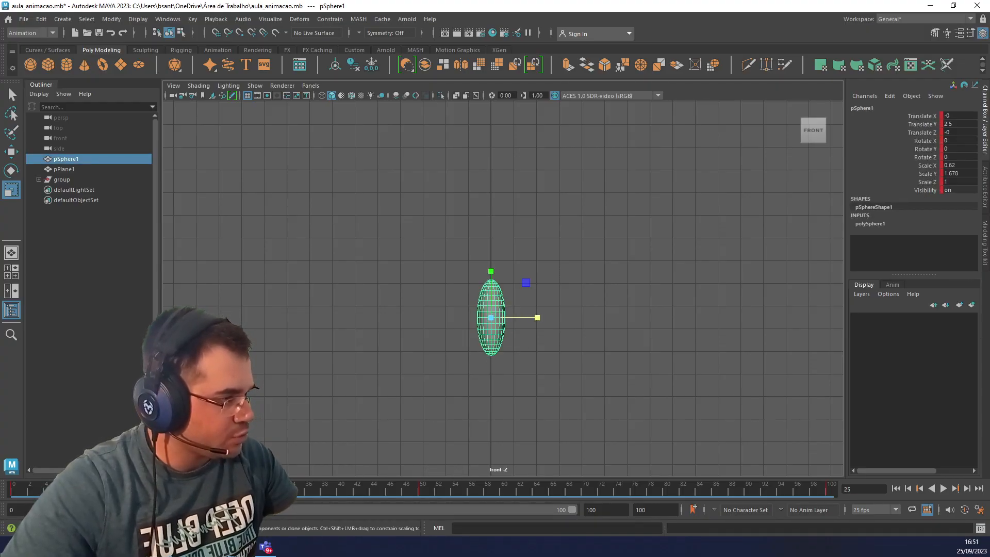
{"action": "key", "text": "alt+v"}
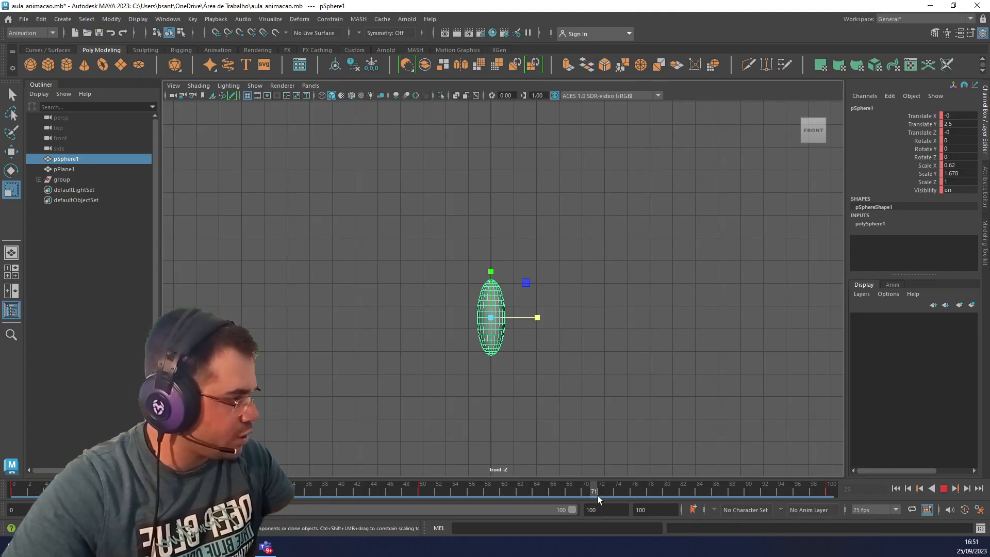
{"action": "key", "text": "alt+v"}
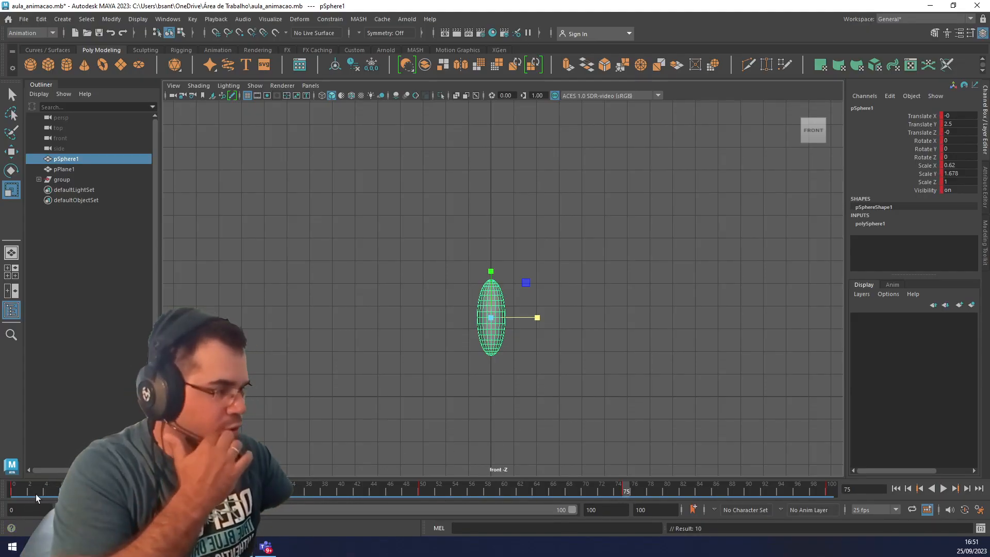
Play the animation from frame 0 to check the stretch on both the rise and the fall.
{"action": "left_click", "coordinate": [21, 493]}
{"action": "key", "text": "alt+v"}
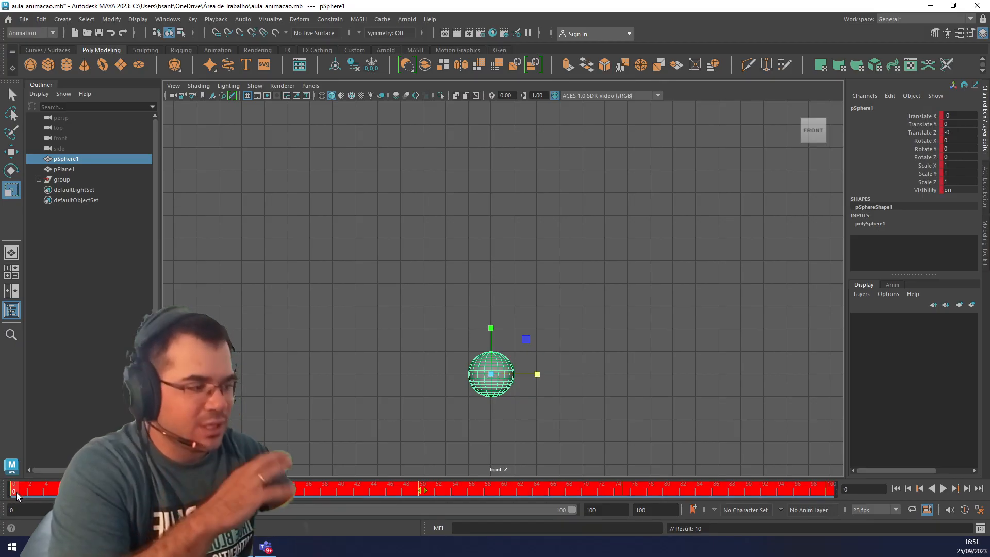
{"action": "key", "text": "alt+v"}
{"action": "left_click", "coordinate": [13, 490]}
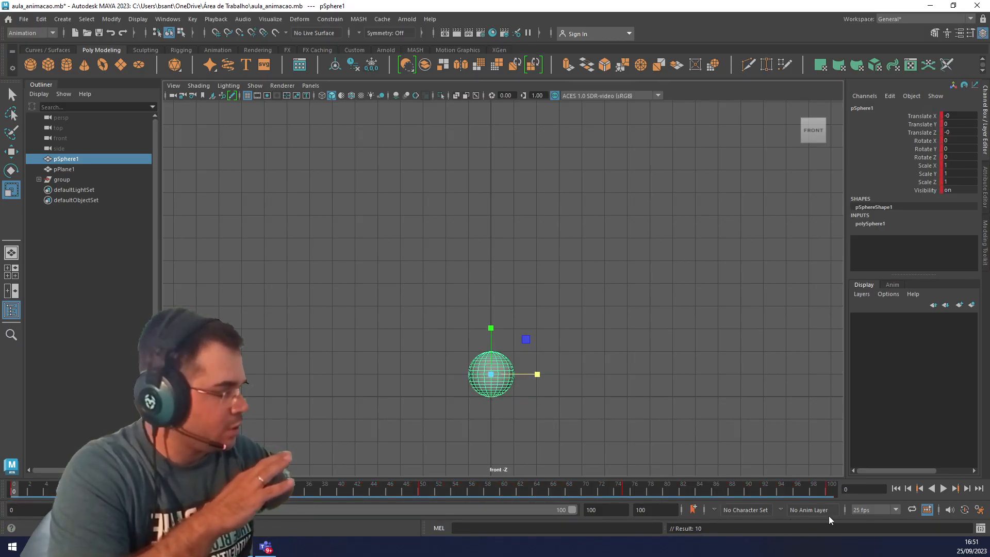
{"action": "left_click", "coordinate": [943, 488]}
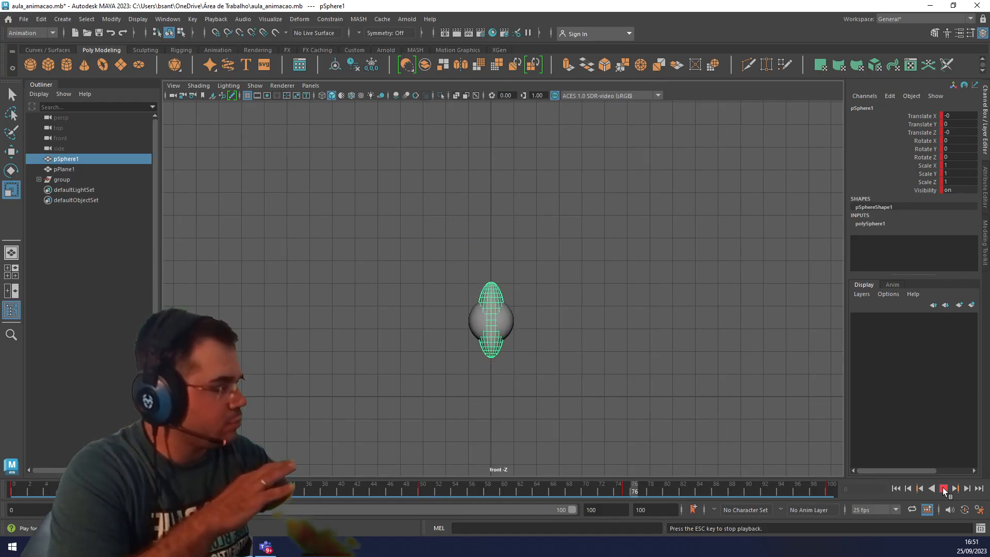
{"action": "left_click", "coordinate": [943, 489]}
At frame 64, delete the duplicate round sphere overlapping the stretched one.
{"action": "left_click", "coordinate": [536, 487]}
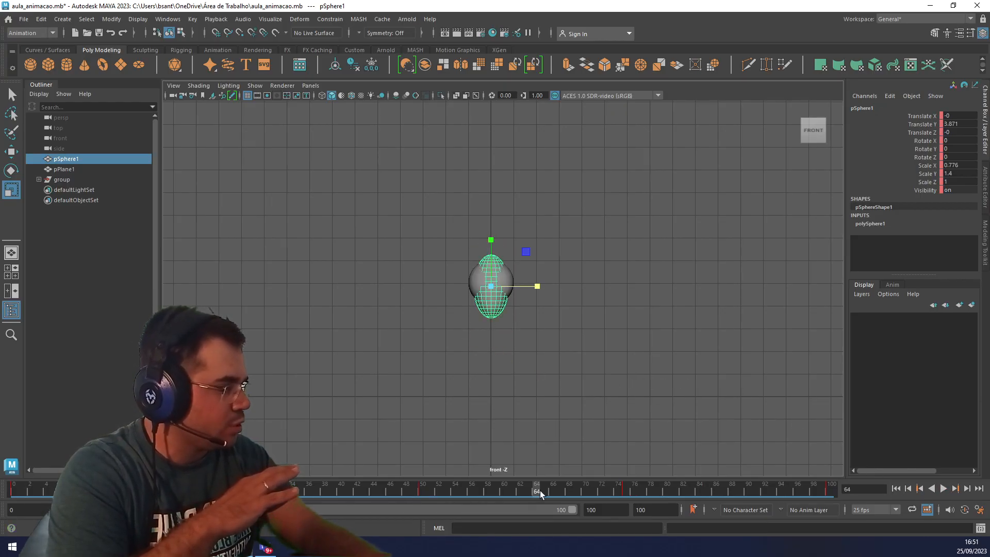
{"action": "left_click", "coordinate": [517, 282]}
{"action": "left_click", "coordinate": [517, 282]}
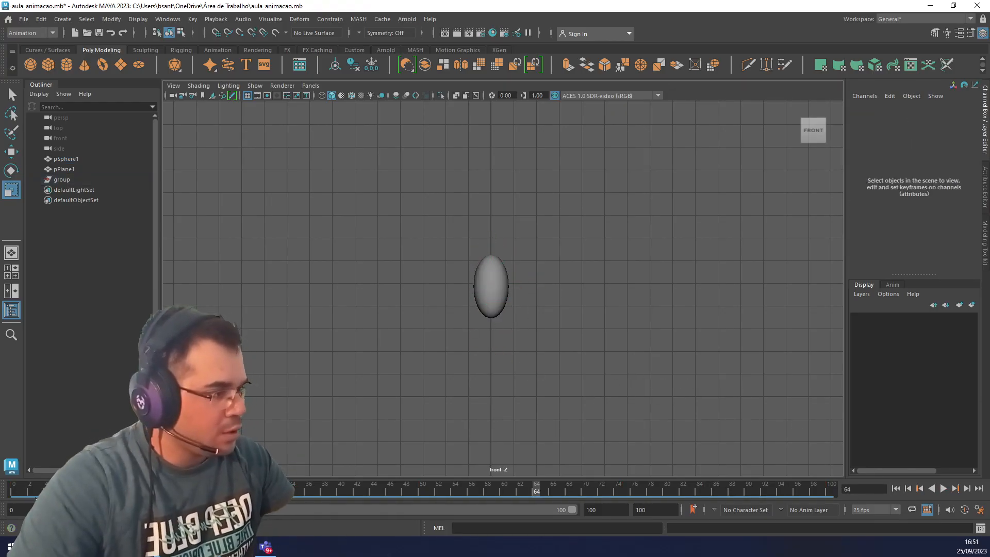
Replay the bounce from frame 0 with only the animated sphere in the scene.
{"action": "left_click", "coordinate": [13, 489]}
{"action": "left_click", "coordinate": [942, 489]}
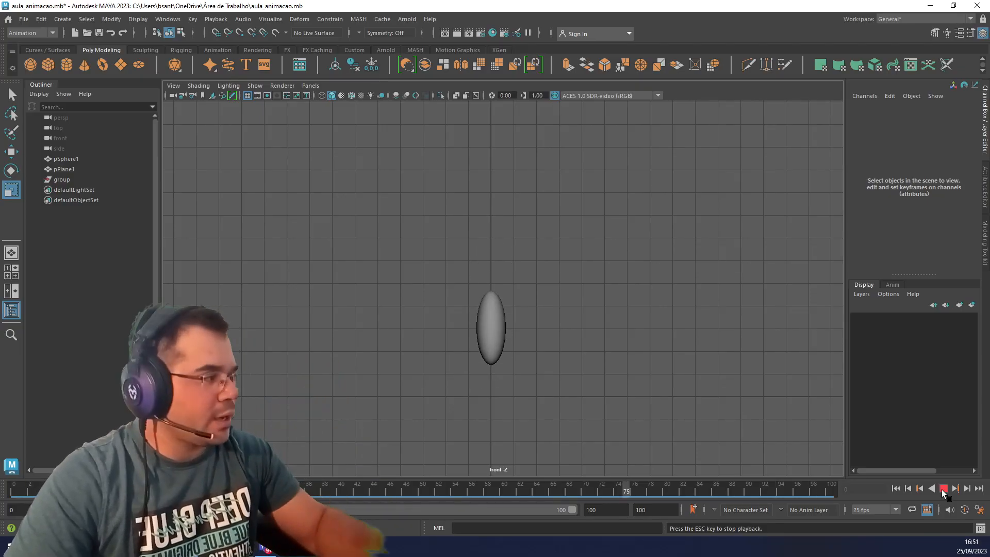
{"action": "left_click", "coordinate": [942, 489]}
At frame 50, raise the sphere to about Translate Y 10.072.
{"action": "left_click", "coordinate": [425, 490]}
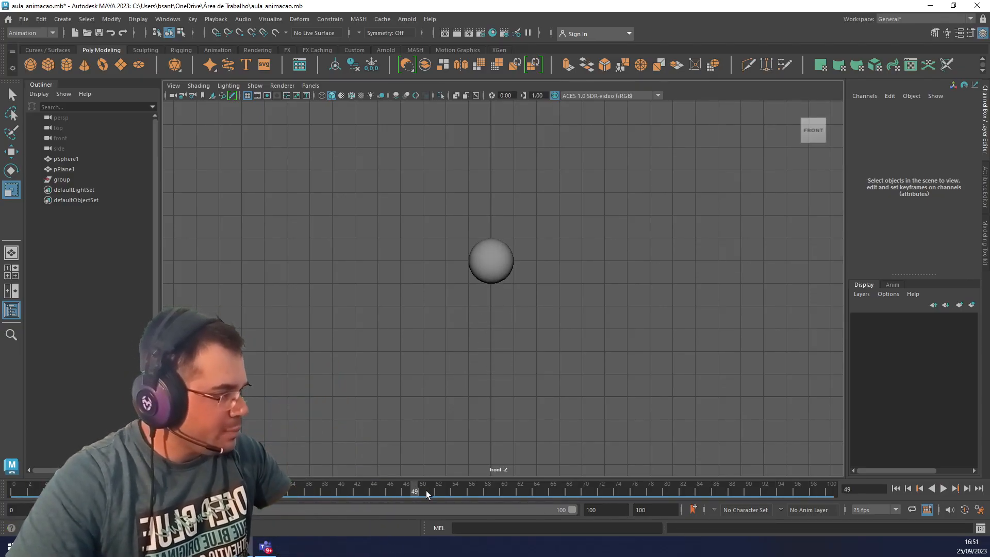
{"action": "left_click", "coordinate": [484, 283]}
{"action": "left_click", "coordinate": [422, 492]}
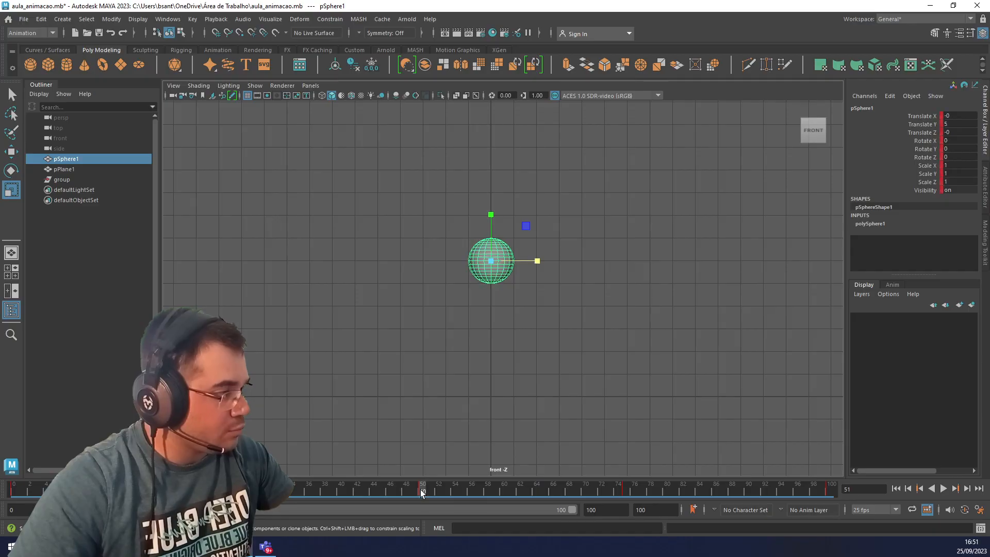
{"action": "key", "text": "w"}
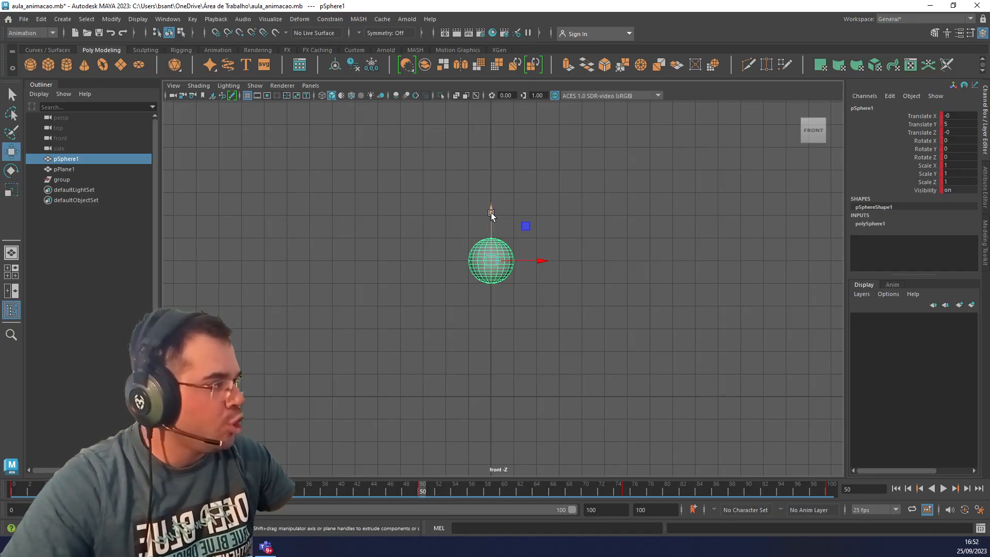
{"action": "left_click_drag", "start_coordinate": [491, 214], "coordinate": [493, 97]}
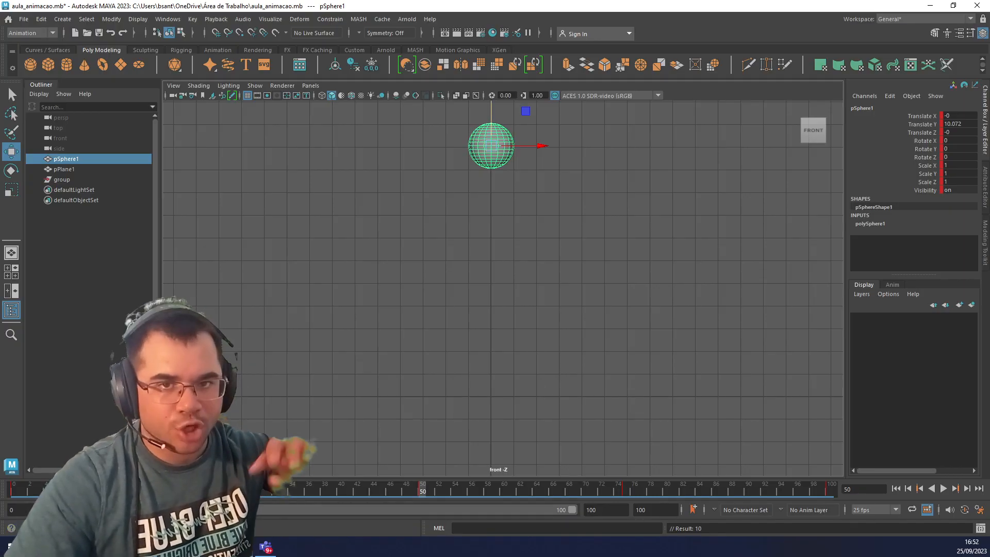
Play the higher bounce from frame 0 to check its motion.
{"action": "left_click", "coordinate": [17, 486]}
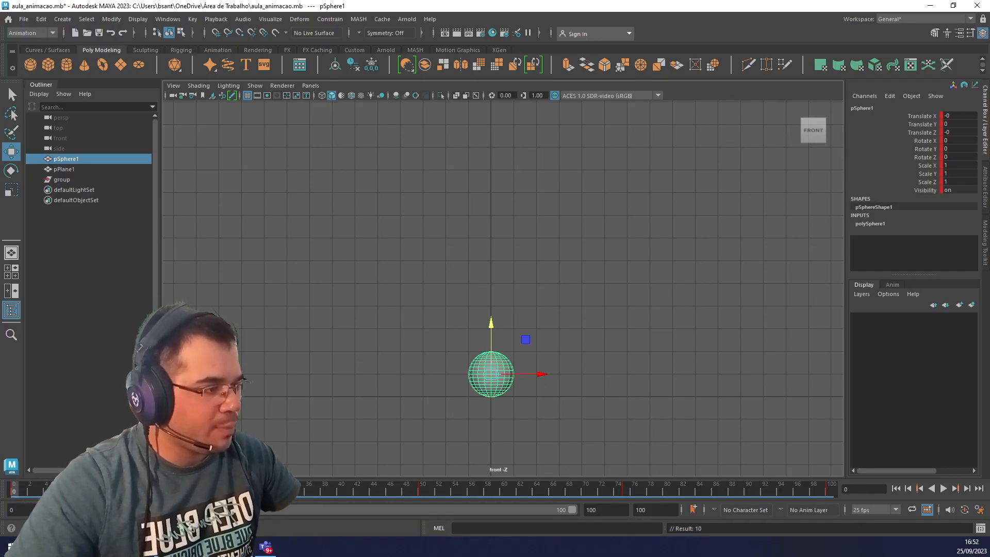
{"action": "left_click", "coordinate": [945, 486]}
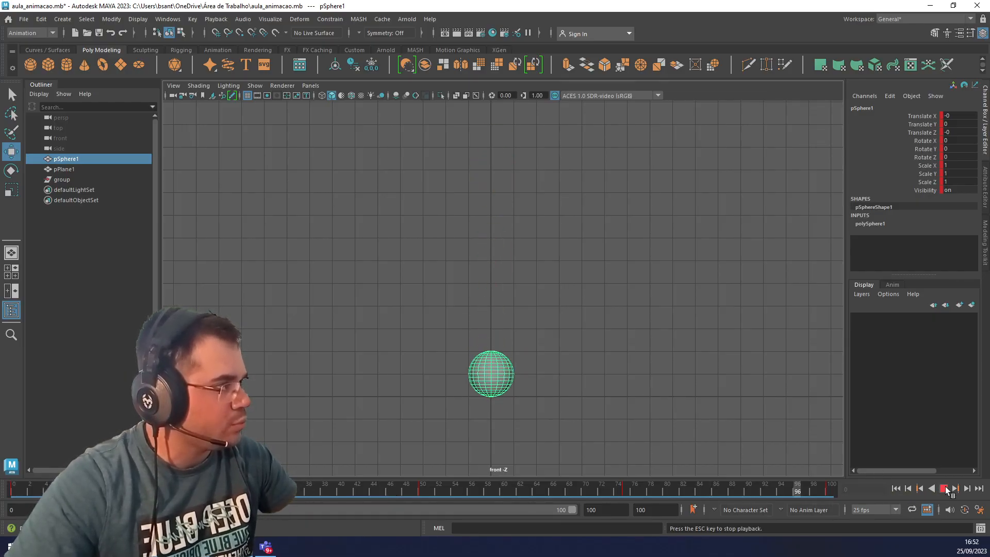
{"action": "left_click", "coordinate": [944, 487]}
Move the sphere's peak keyframe from frame 50 to frame 45.
{"action": "left_click", "coordinate": [426, 493]}
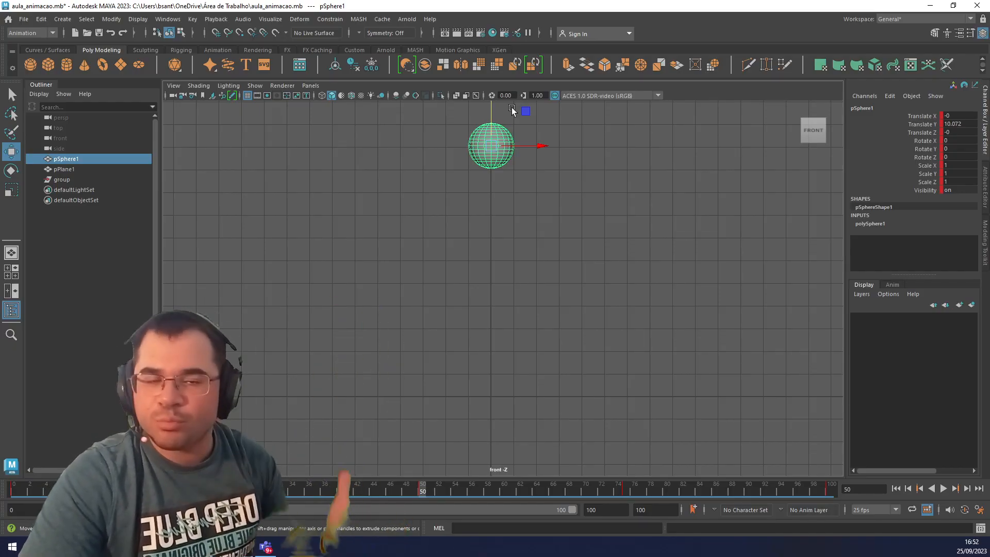
{"action": "key", "text": "space"}
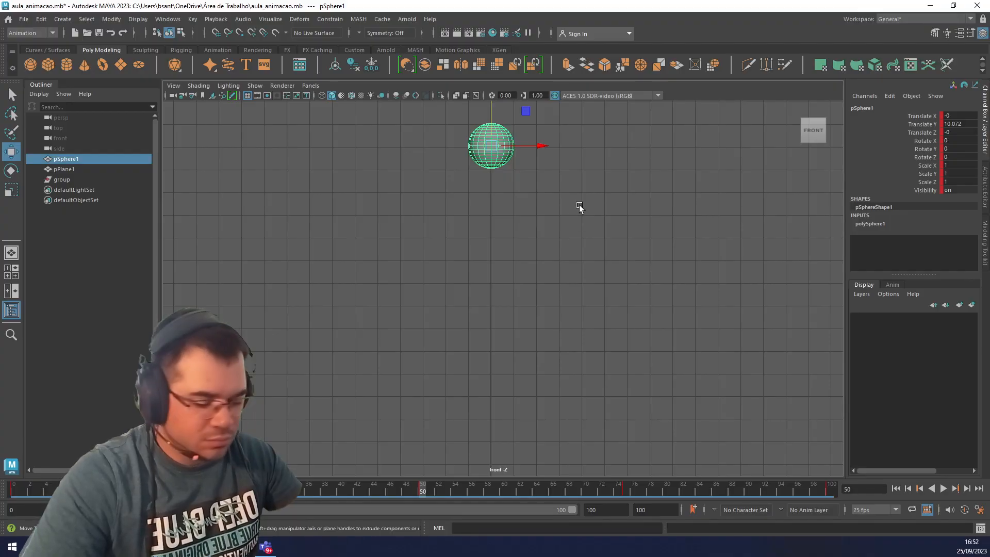
{"action": "middle_click_drag", "start_coordinate": [580, 205], "coordinate": [576, 255], "text": "alt"}
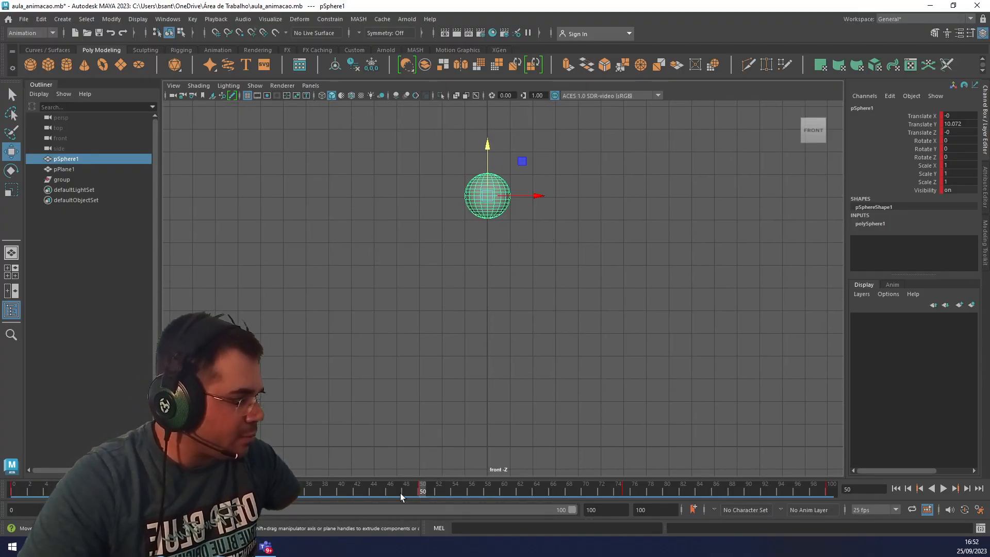
{"action": "left_click", "coordinate": [382, 490]}
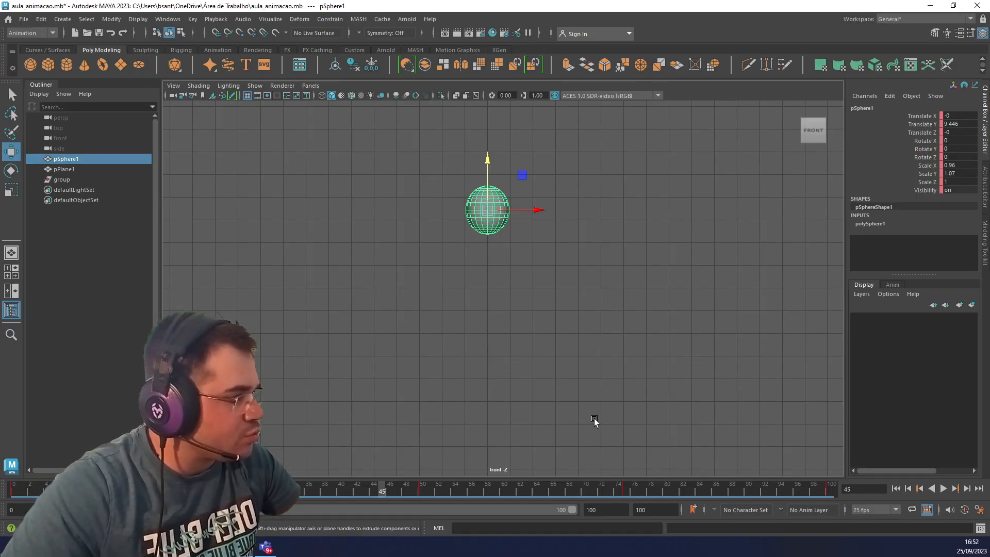
{"action": "left_click", "coordinate": [419, 487]}
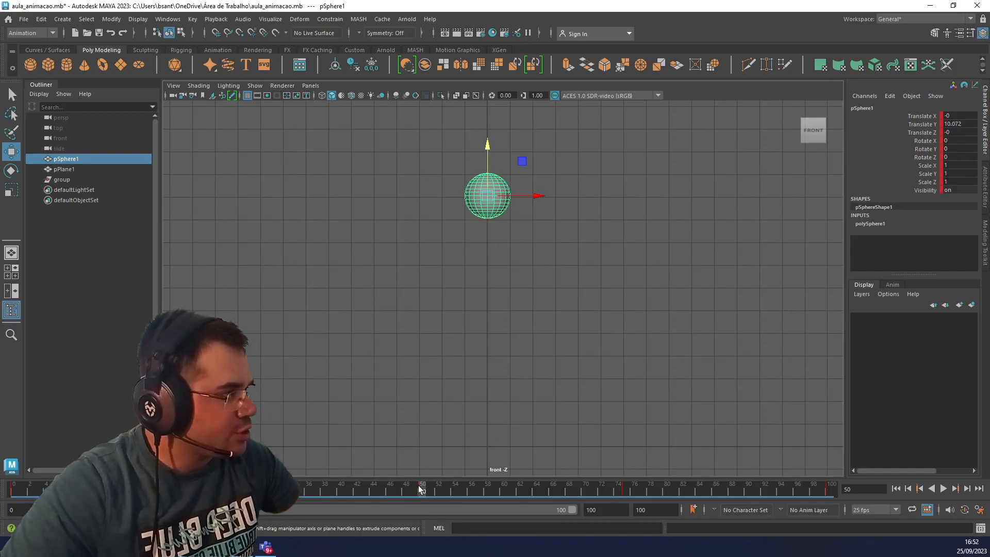
{"action": "key", "text": "alt+v"}
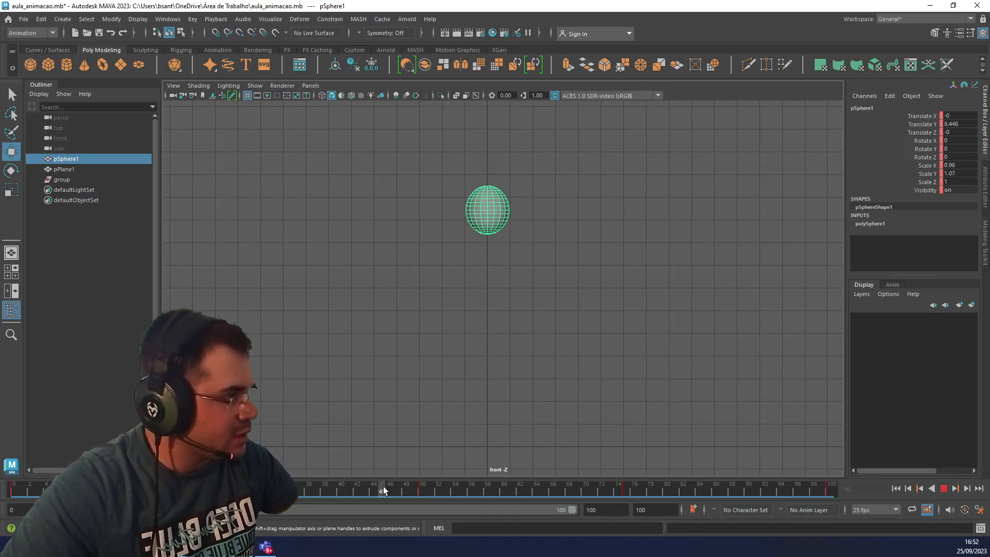
{"action": "left_click", "coordinate": [423, 490]}
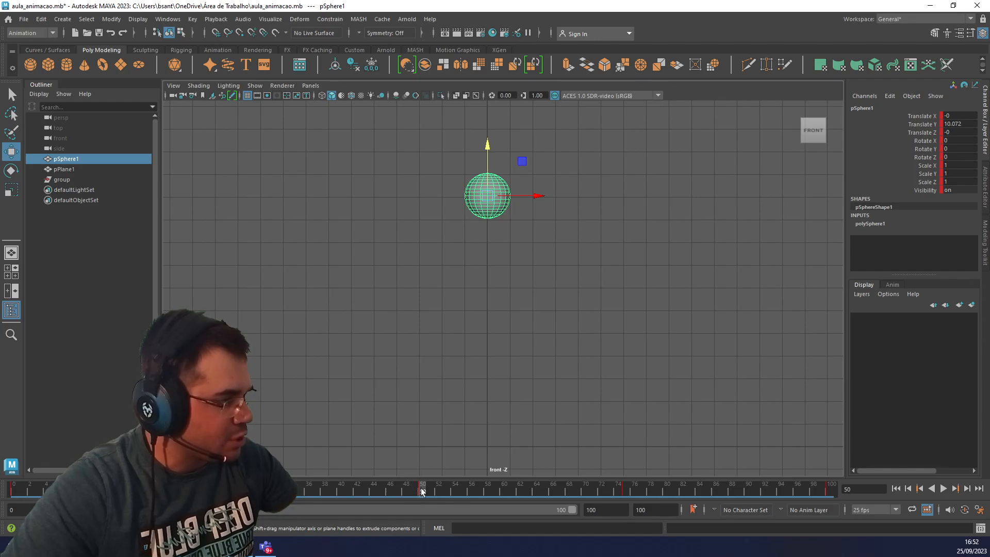
{"action": "mouse_move", "coordinate": [422, 489]}
{"action": "left_mouse_down"}
{"action": "mouse_move", "coordinate": [383, 488]}
{"action": "mouse_move", "coordinate": [440, 494]}
{"action": "left_mouse_up"}
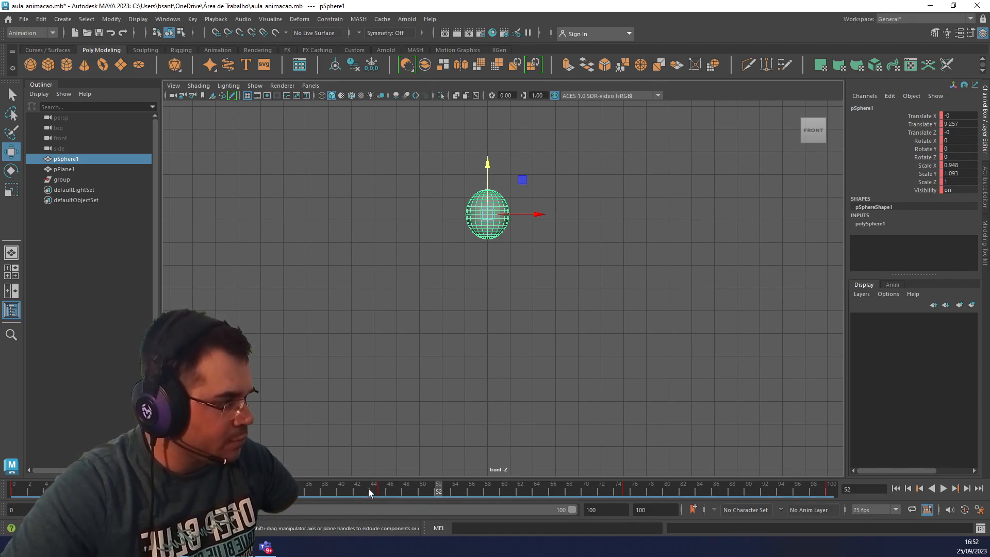
Copy the peak pose from frame 45 to frame 55, key it there, and check the hold at frame 50.
{"action": "left_click", "coordinate": [382, 489]}
{"action": "middle_click_drag", "start_coordinate": [381, 487], "coordinate": [462, 491]}
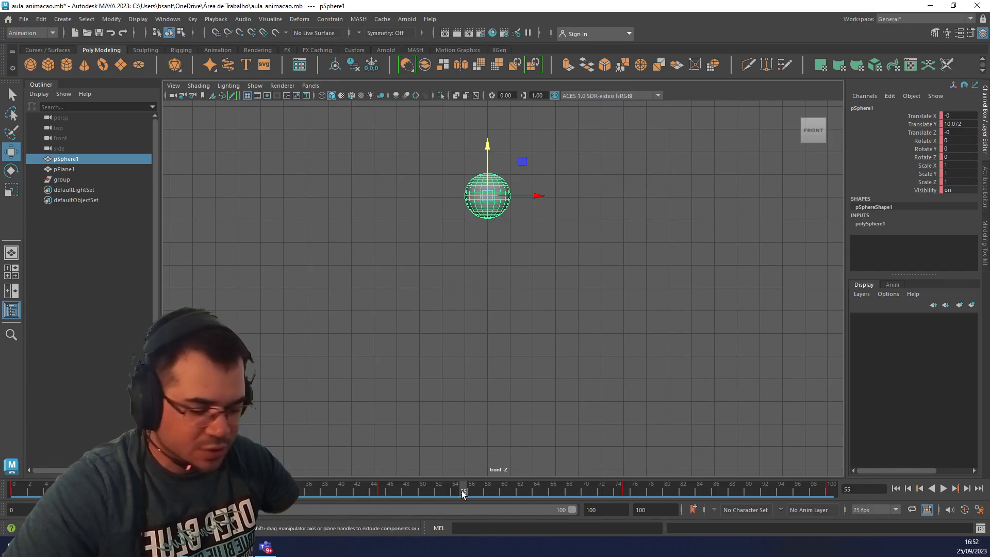
{"action": "key", "text": "s"}
{"action": "left_click_drag", "start_coordinate": [378, 491], "coordinate": [423, 494]}
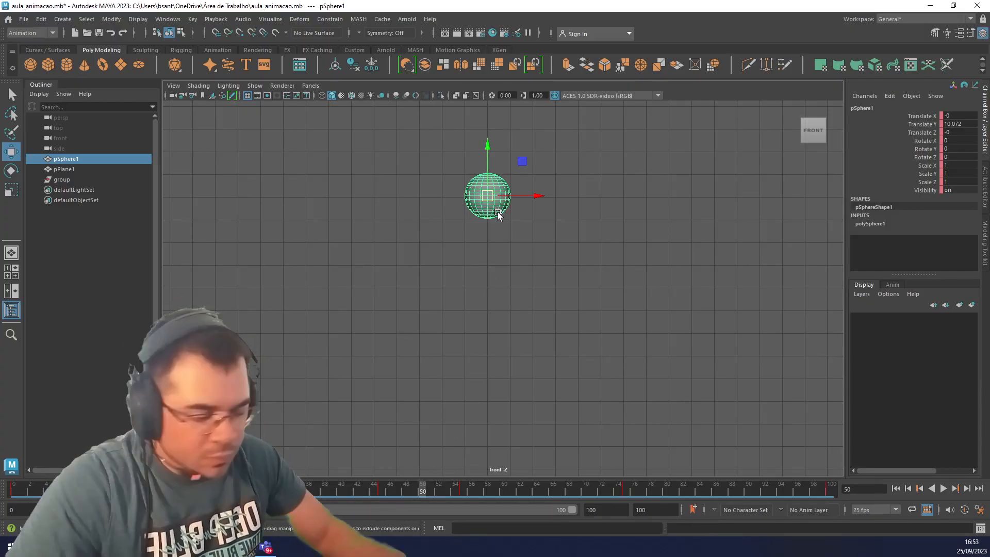
At frame 50, raise the sphere to about Translate Y 10.823, key it, and compare it with the poses at frames 45 and 55.
{"action": "left_click_drag", "start_coordinate": [488, 151], "coordinate": [491, 141]}
{"action": "key", "text": "s"}
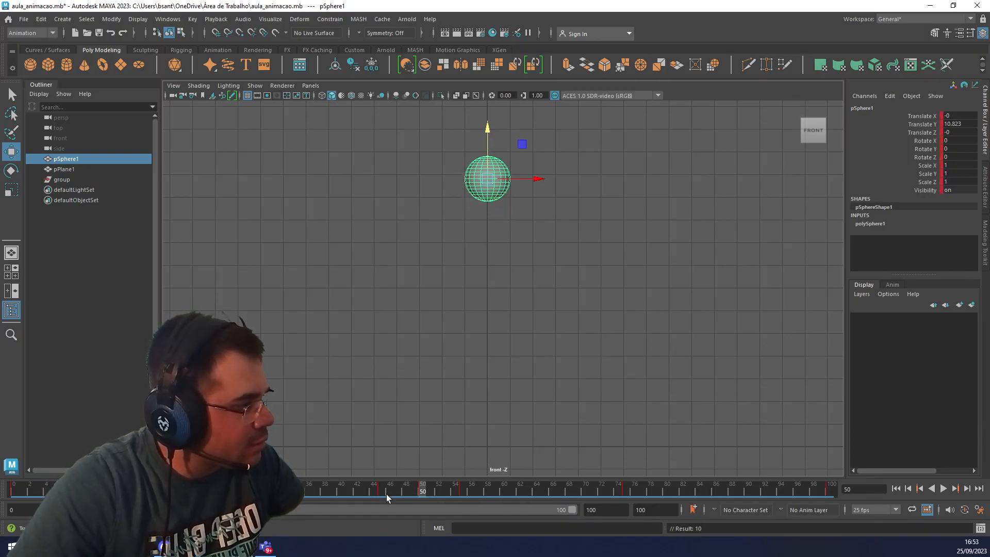
{"action": "left_click", "coordinate": [382, 494]}
{"action": "scroll", "coordinate": [465, 197], "scroll_direction": "up", "scroll_amount": 3}
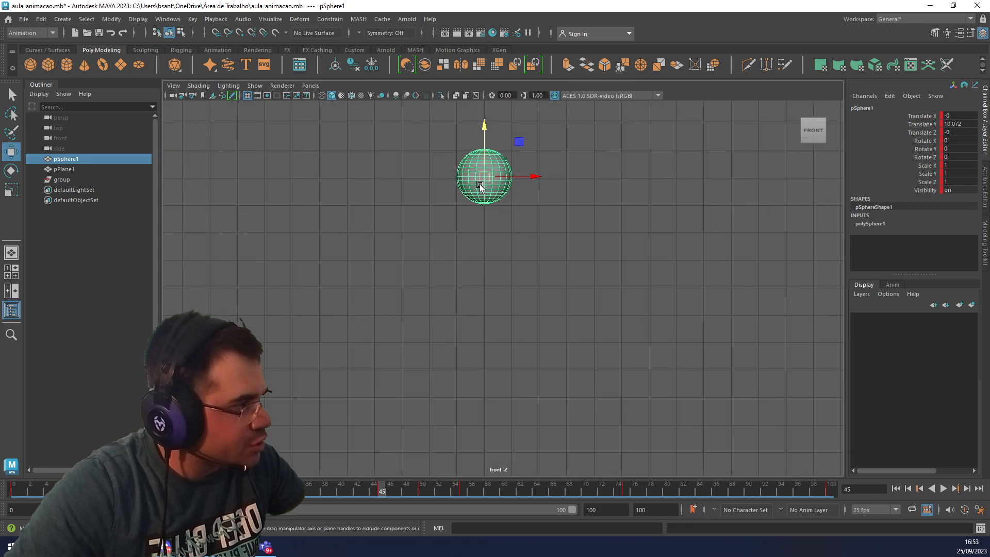
{"action": "middle_click_drag", "start_coordinate": [518, 214], "coordinate": [533, 308], "text": "alt"}
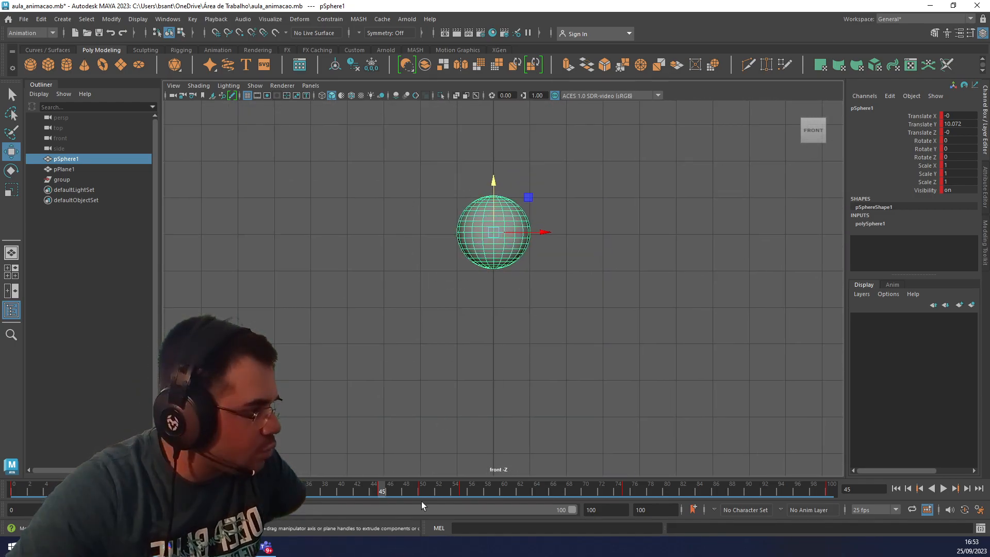
{"action": "key", "text": "period"}
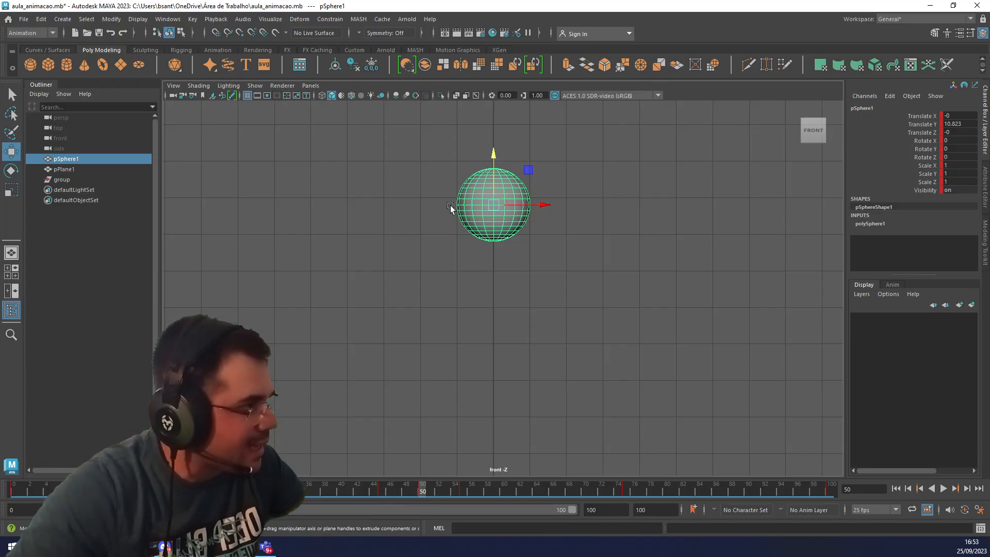
{"action": "left_click", "coordinate": [463, 490]}
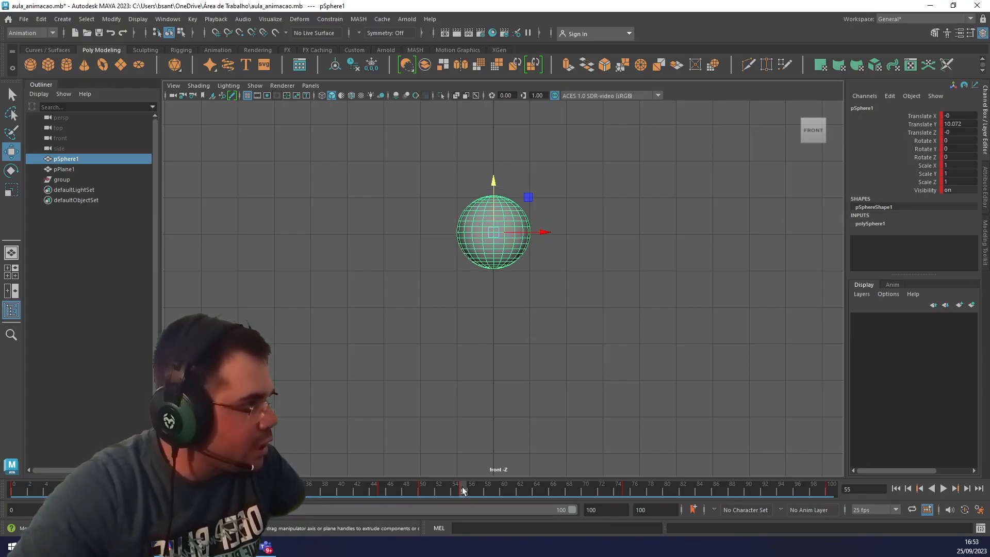
{"action": "scroll", "coordinate": [468, 311], "scroll_direction": "down", "scroll_amount": 2}
{"action": "scroll", "coordinate": [468, 311], "scroll_direction": "down", "scroll_amount": 3}
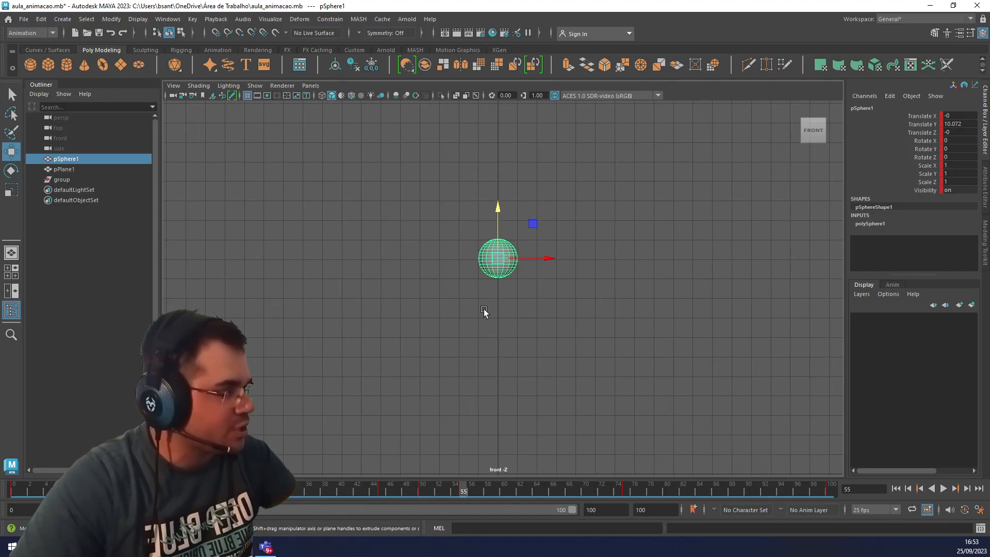
Play the bounce from frame 0 to check the softened peak, and scrub to frame 50.
{"action": "left_click", "coordinate": [15, 489]}
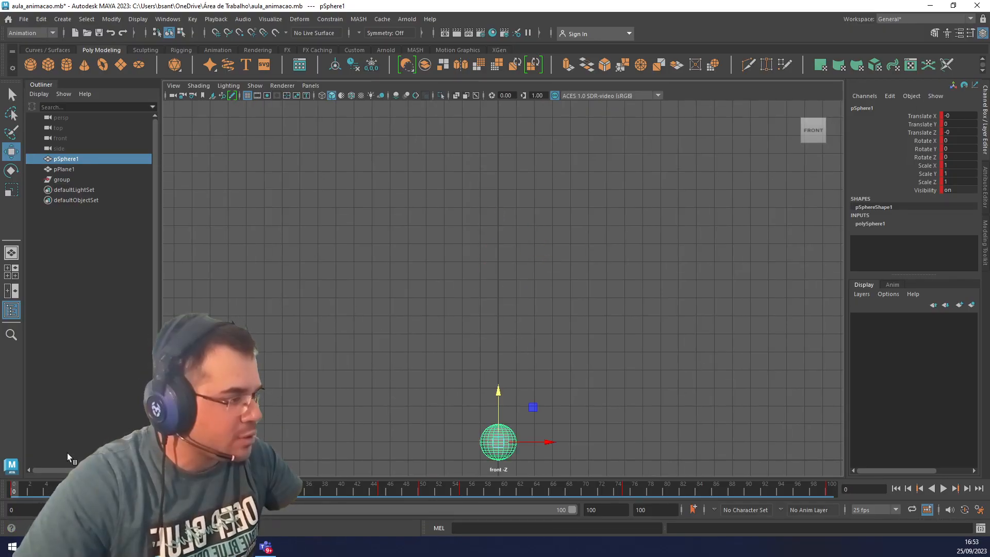
{"action": "left_click", "coordinate": [942, 488]}
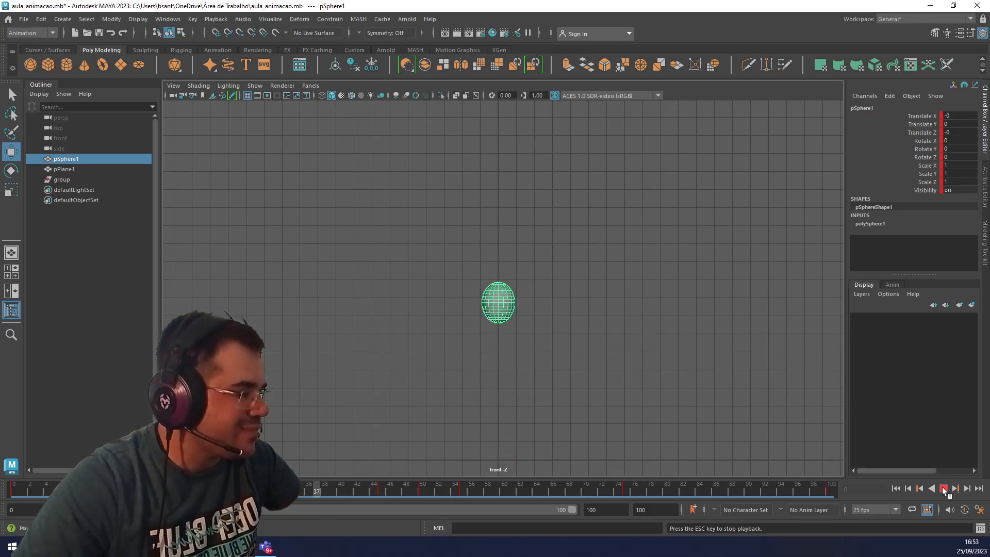
{"action": "left_click", "coordinate": [942, 489]}
{"action": "key", "text": "alt+v"}
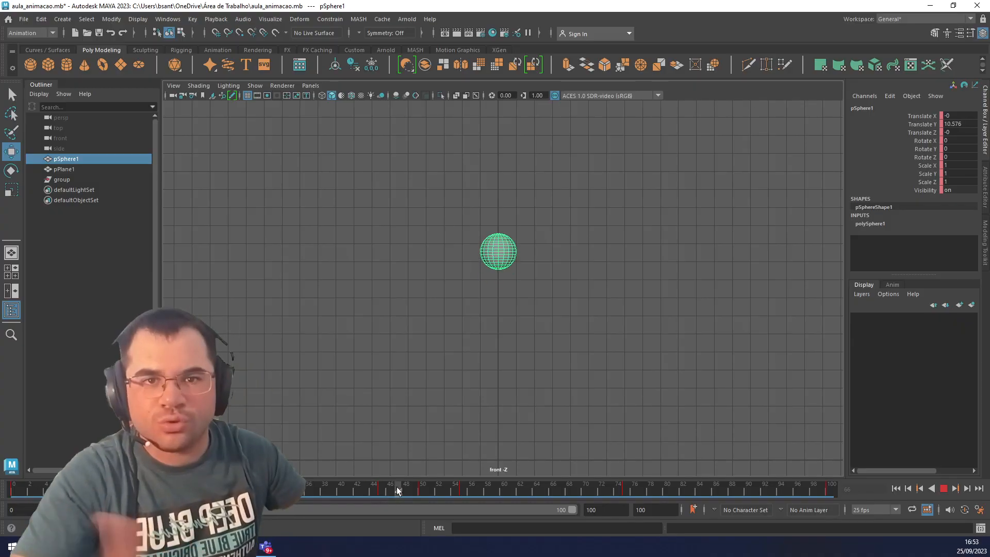
{"action": "mouse_move", "coordinate": [397, 487]}
{"action": "left_mouse_down"}
{"action": "mouse_move", "coordinate": [415, 487]}
{"action": "mouse_move", "coordinate": [378, 493]}
{"action": "mouse_move", "coordinate": [468, 499]}
{"action": "mouse_move", "coordinate": [362, 498]}
{"action": "mouse_move", "coordinate": [419, 497]}
{"action": "left_mouse_up"}
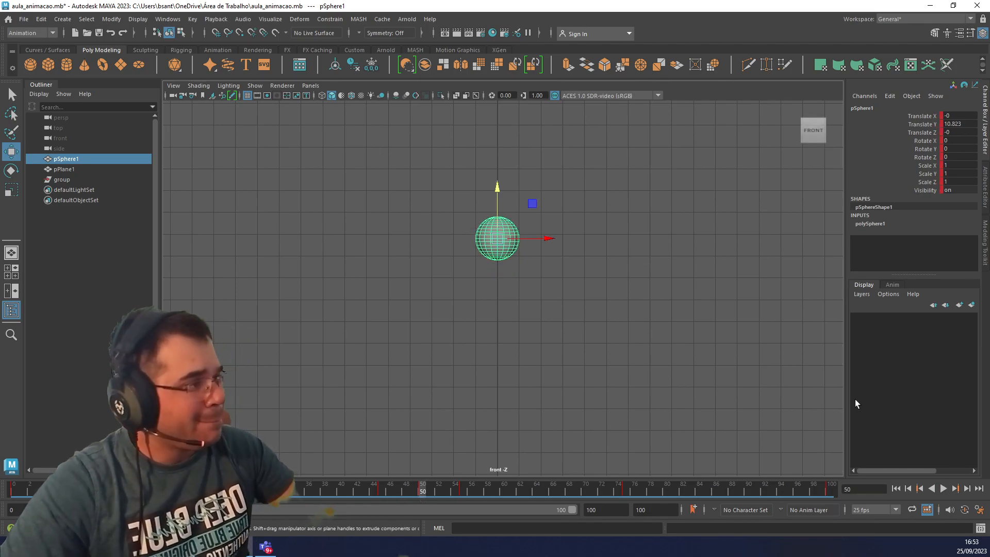
Open the Graph Editor for the sphere and size its window so the curves and the sphere are both readable.
{"action": "left_click", "coordinate": [112, 19]}
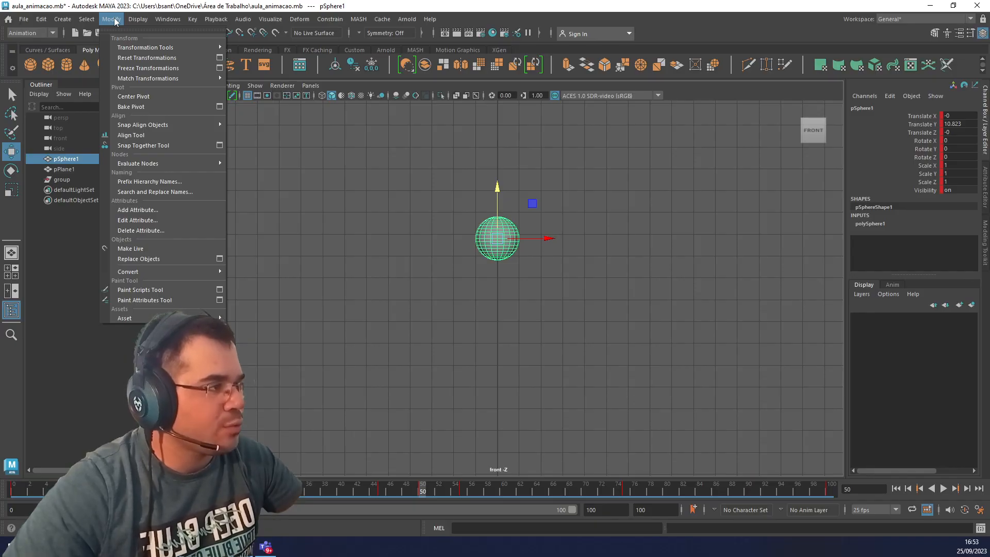
{"action": "mouse_move", "coordinate": [160, 22]}
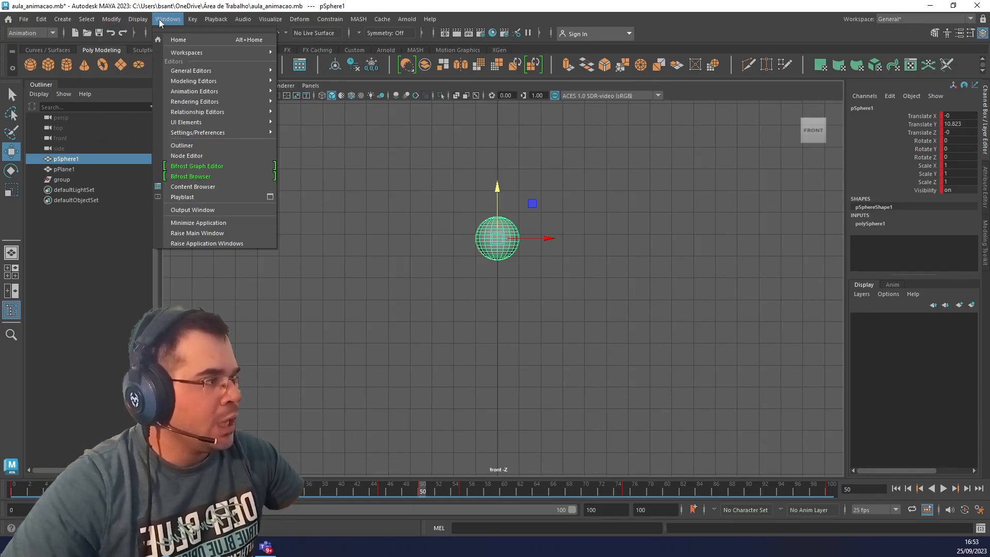
{"action": "mouse_move", "coordinate": [215, 94]}
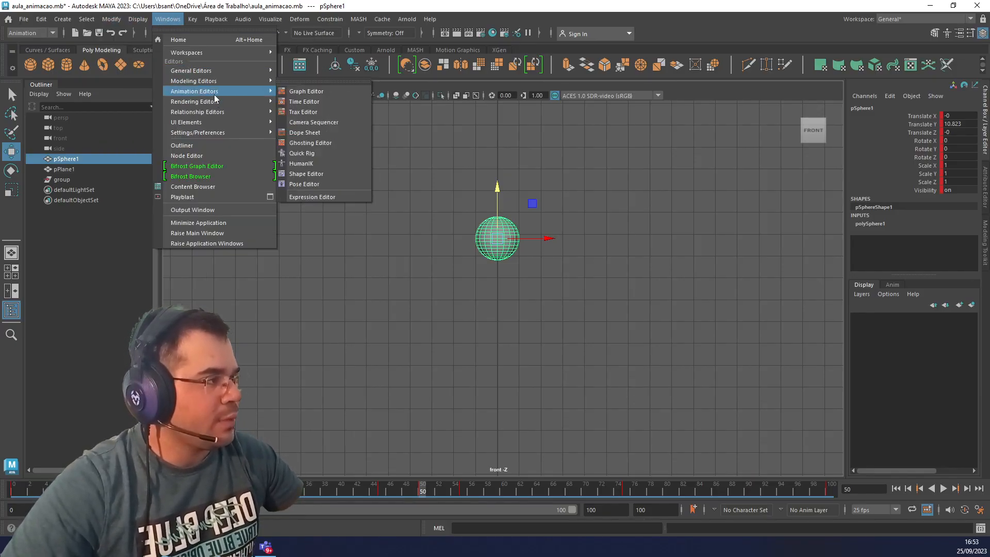
{"action": "left_click", "coordinate": [330, 92]}
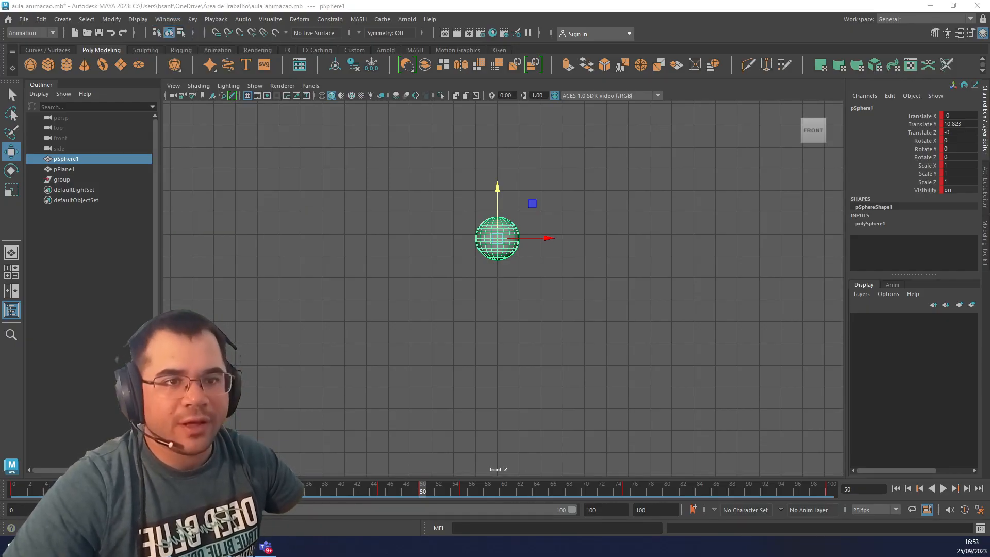
{"action": "left_click_drag", "start_coordinate": [989, 257], "coordinate": [854, 69]}
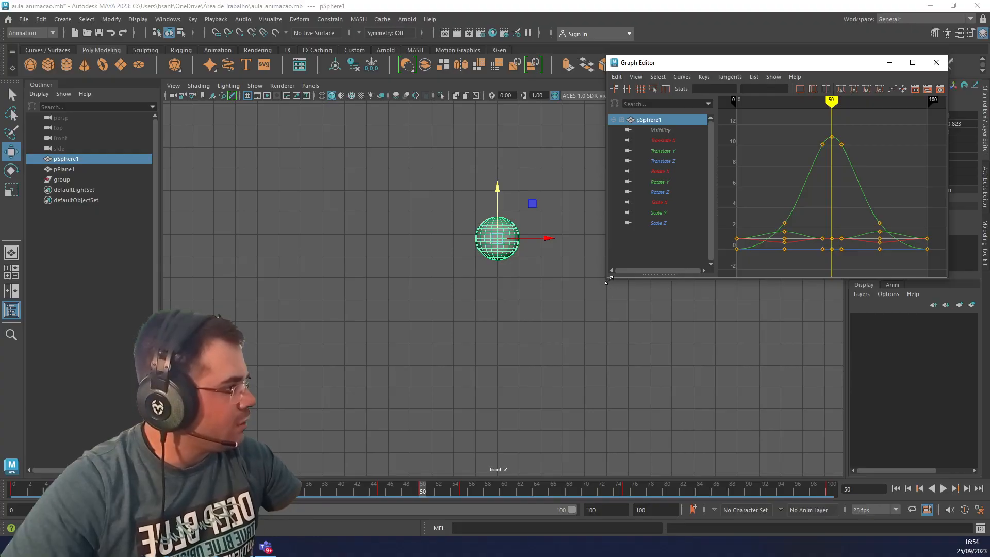
{"action": "left_click_drag", "start_coordinate": [608, 280], "coordinate": [277, 183]}
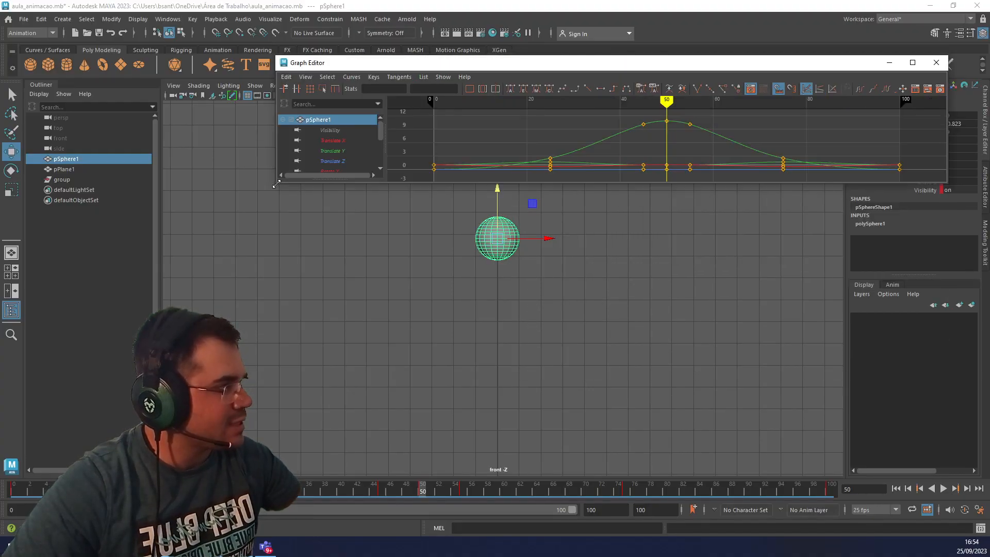
{"action": "left_click_drag", "start_coordinate": [669, 187], "coordinate": [667, 190]}
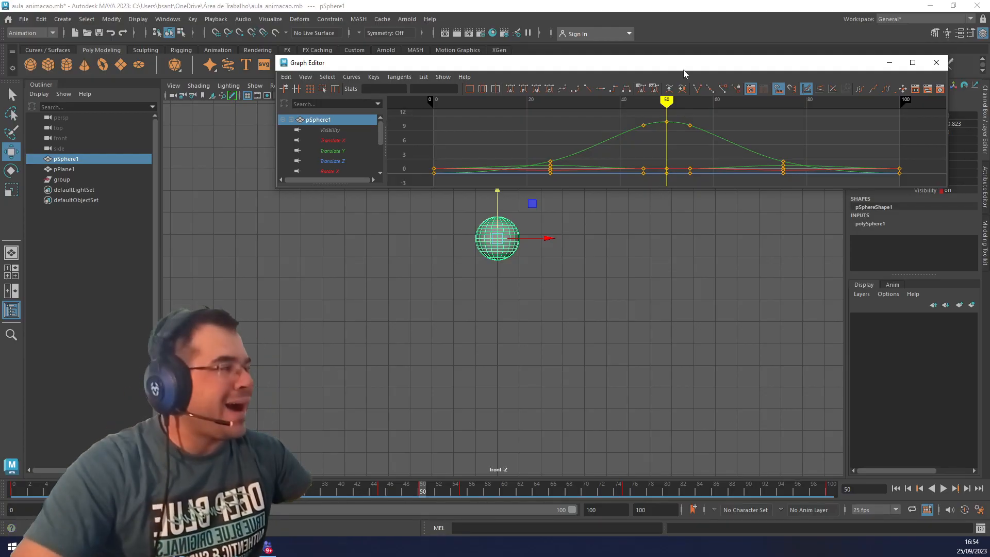
{"action": "left_click_drag", "start_coordinate": [683, 57], "coordinate": [683, 22]}
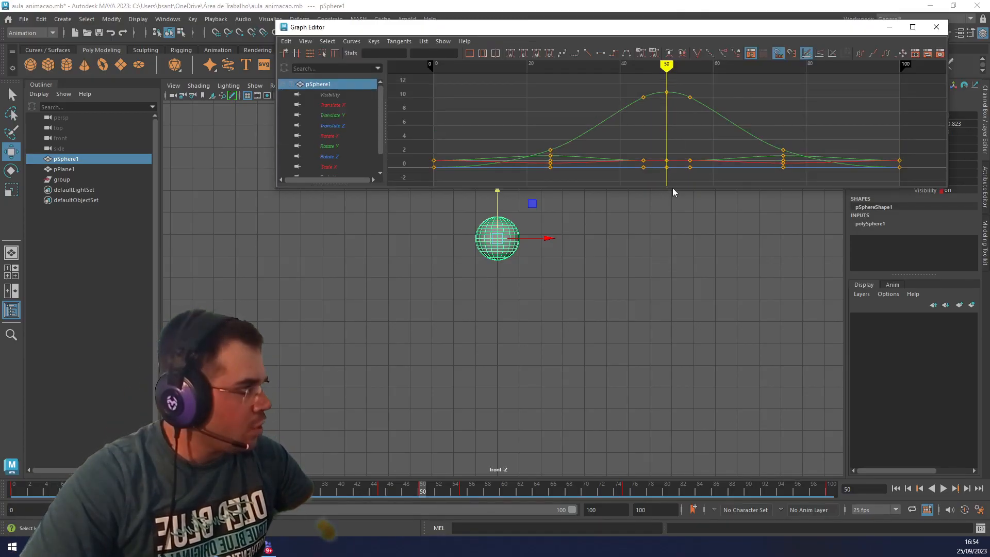
{"action": "left_click_drag", "start_coordinate": [672, 192], "coordinate": [663, 212]}
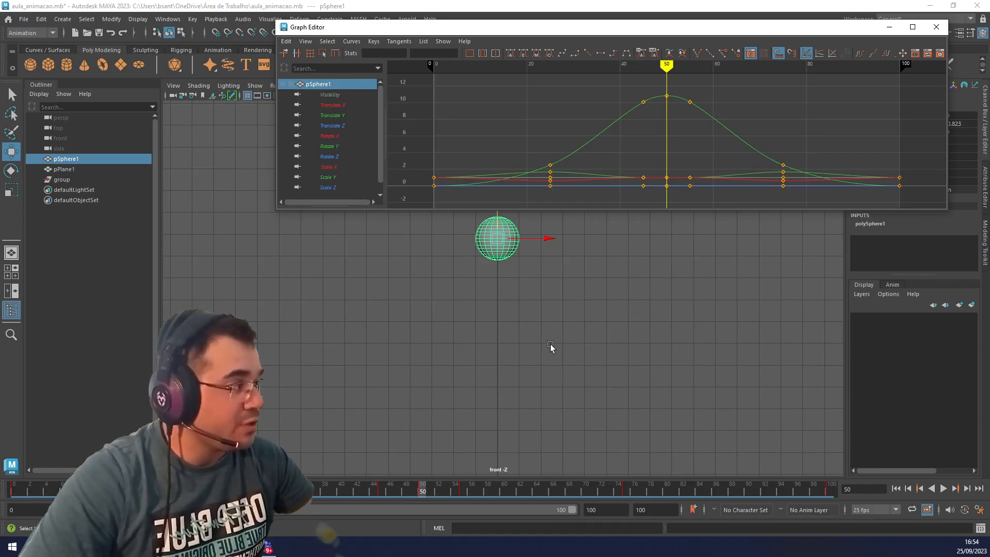
{"action": "scroll", "coordinate": [649, 116], "scroll_direction": "up", "scroll_amount": 2}
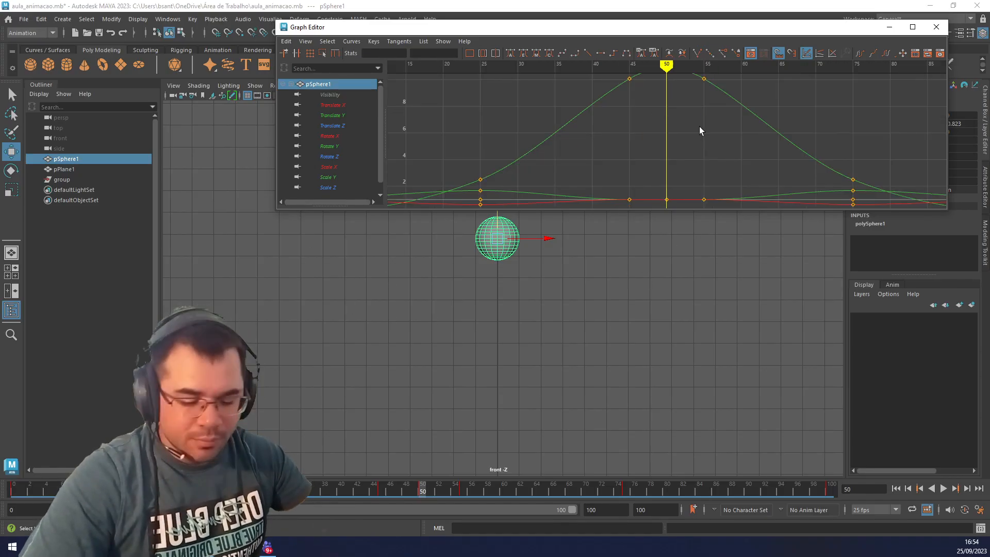
{"action": "mouse_move", "coordinate": [699, 126]}
{"action": "middle_mouse_down", "text": "alt"}
{"action": "mouse_move", "coordinate": [696, 195]}
{"action": "mouse_move", "coordinate": [691, 93]}
{"action": "mouse_move", "coordinate": [691, 124]}
{"action": "middle_mouse_up", "text": "alt"}
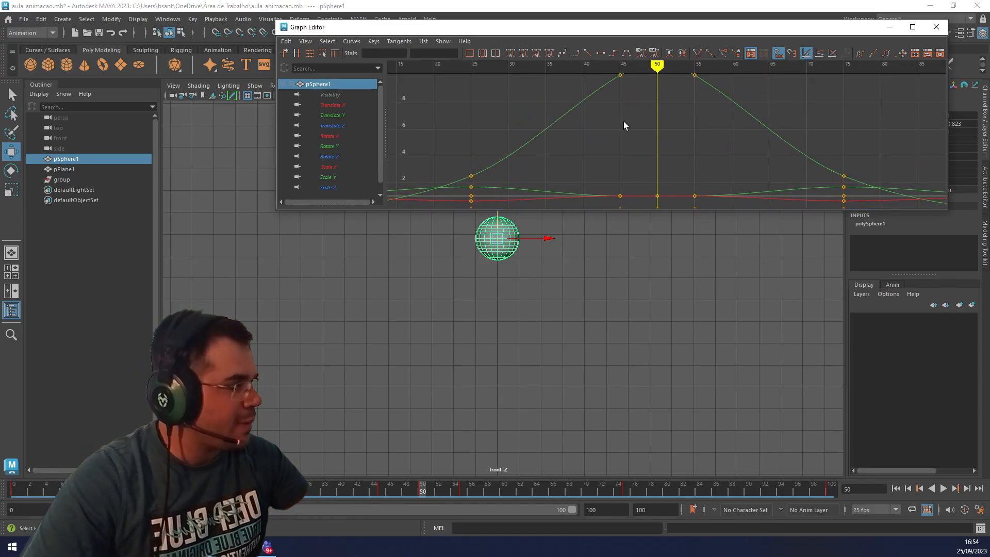
Delete all static channels in the scene.
{"action": "left_click", "coordinate": [42, 20]}
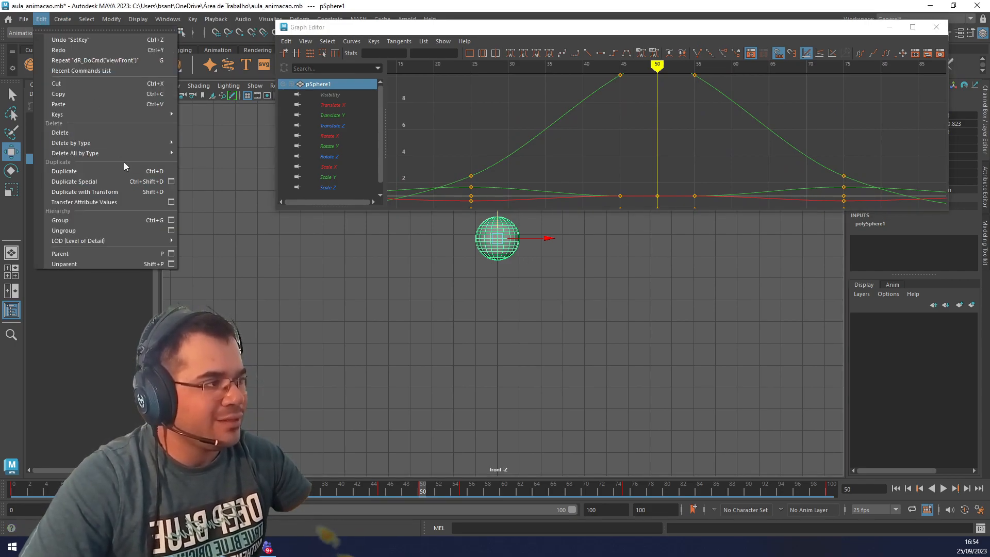
{"action": "mouse_move", "coordinate": [124, 153]}
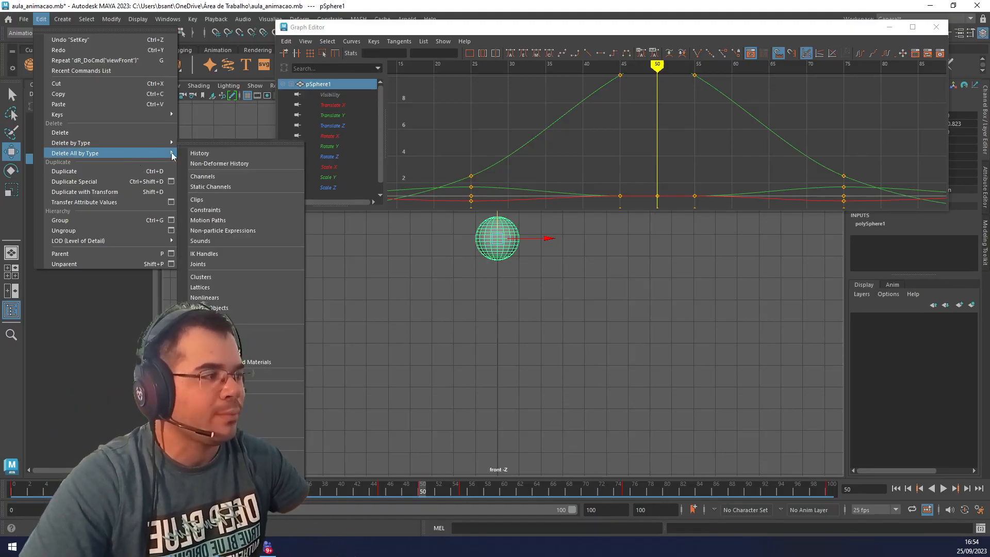
{"action": "left_click", "coordinate": [221, 186]}
Keep the Graph Editor as a floating window, widened and placed beneath the sphere in the front view.
{"action": "left_click_drag", "start_coordinate": [722, 29], "coordinate": [500, 27]}
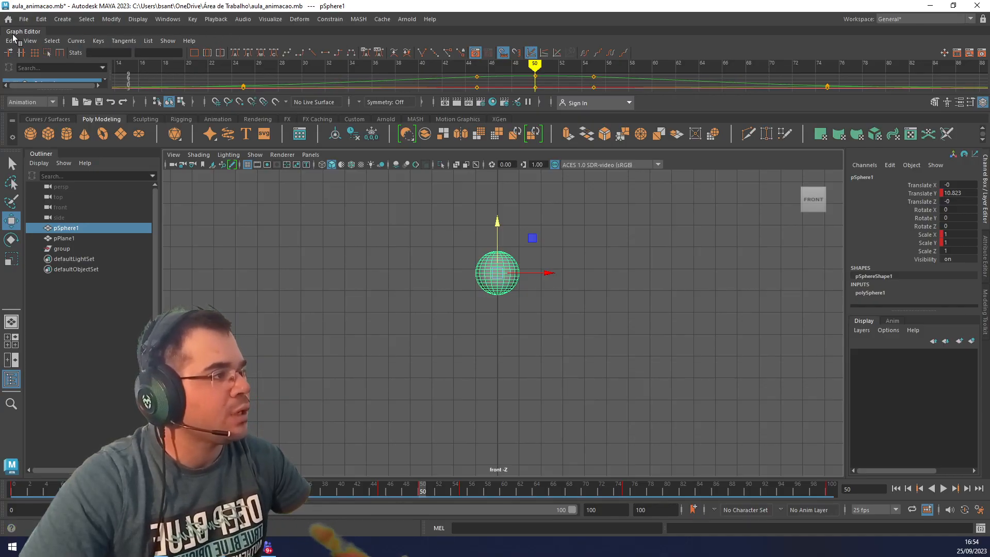
{"action": "left_click_drag", "start_coordinate": [13, 34], "coordinate": [294, 517]}
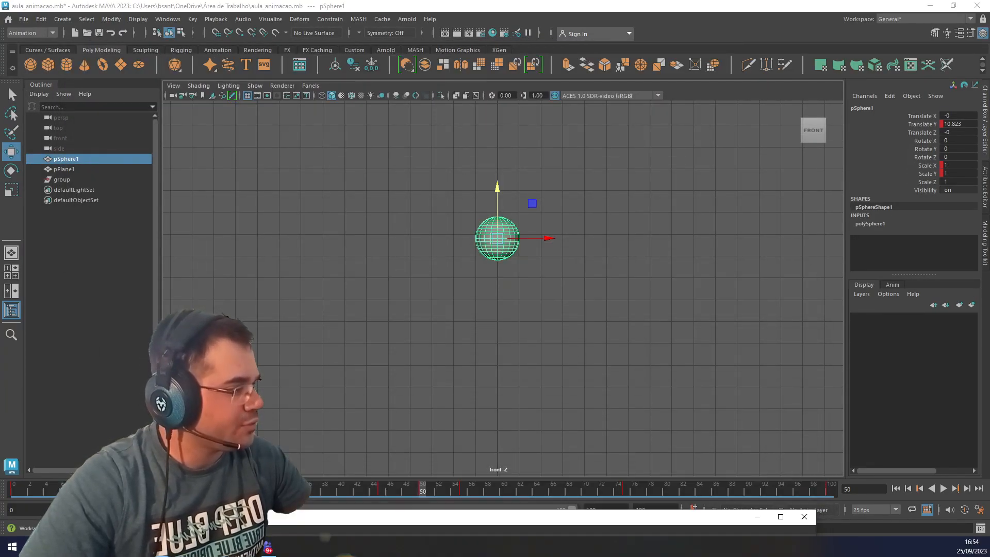
{"action": "left_click_drag", "start_coordinate": [167, 528], "coordinate": [166, 310]}
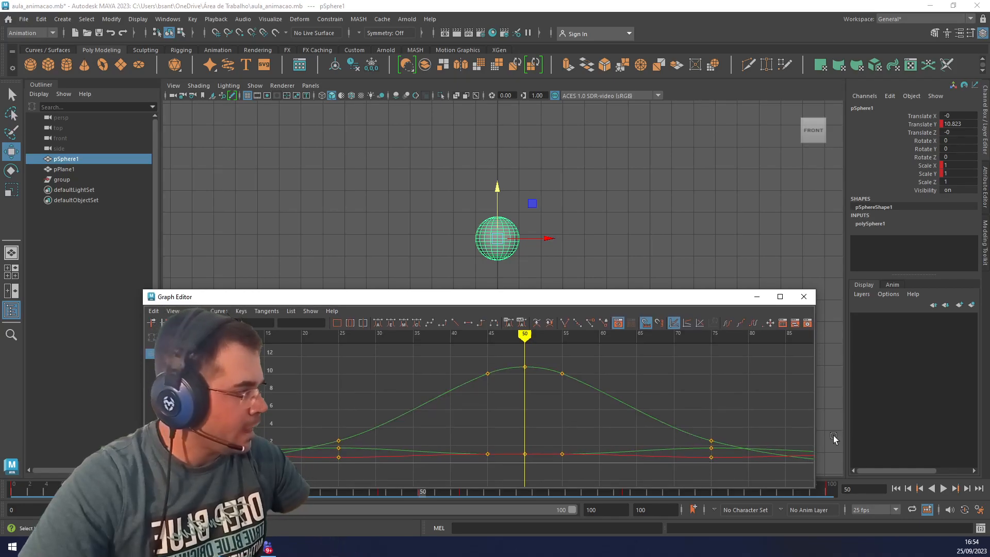
{"action": "left_click_drag", "start_coordinate": [814, 414], "coordinate": [951, 412]}
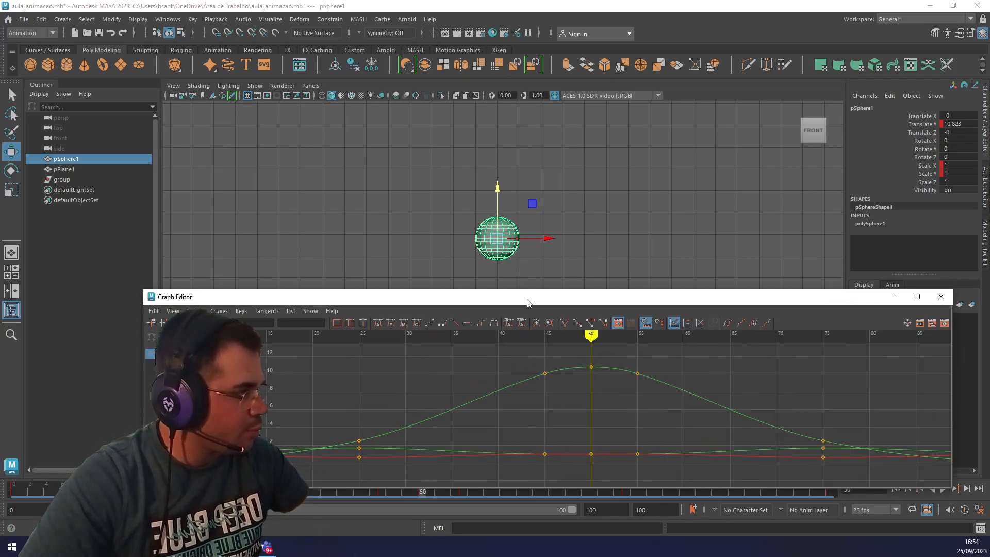
{"action": "left_click_drag", "start_coordinate": [528, 302], "coordinate": [372, 292]}
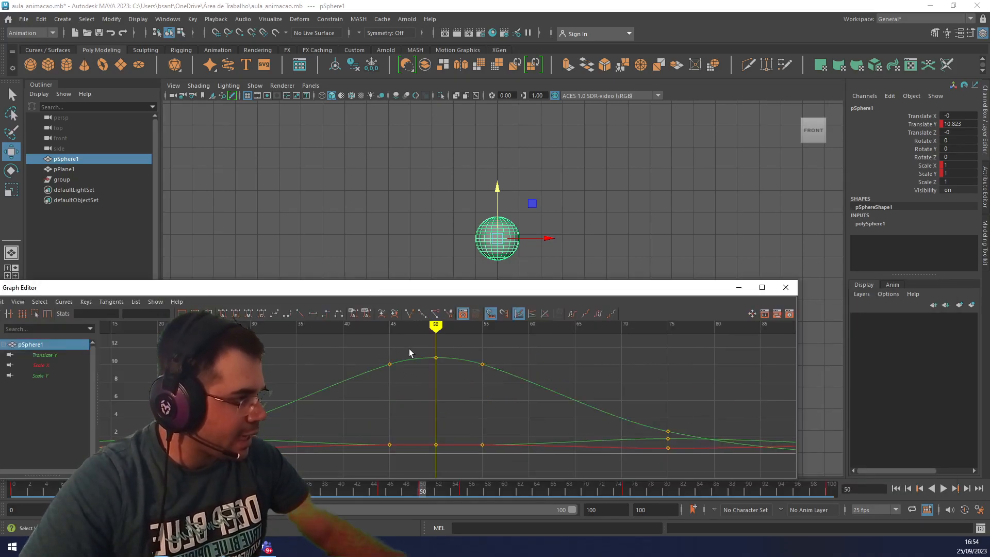
Select the Translate Y key at frame 50 in the Graph Editor, try moving it along the curve, and undo the move.
{"action": "left_click_drag", "start_coordinate": [409, 349], "coordinate": [443, 366]}
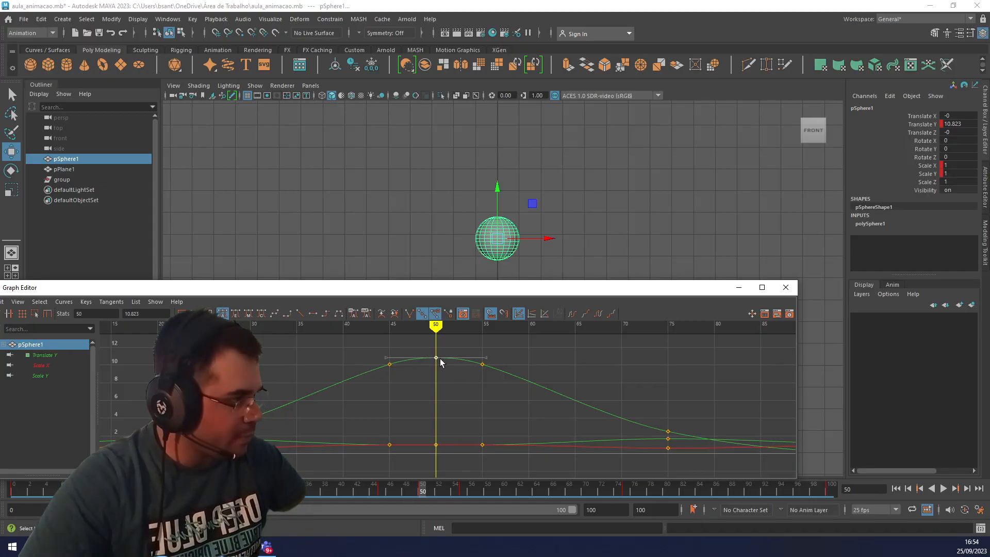
{"action": "scroll", "coordinate": [459, 381], "scroll_direction": "up", "scroll_amount": 3}
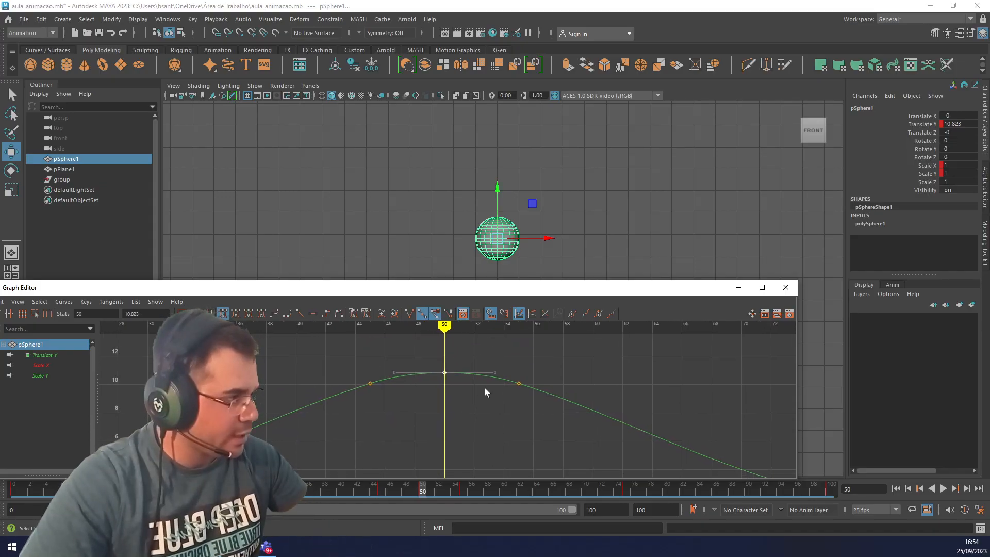
{"action": "middle_click_drag", "start_coordinate": [490, 425], "coordinate": [492, 365], "text": "alt"}
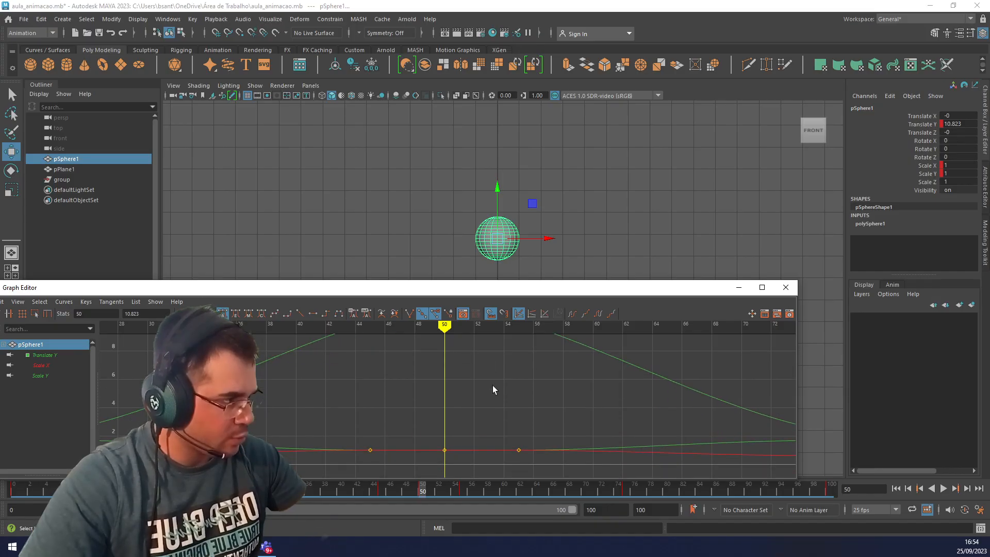
{"action": "middle_click_drag", "start_coordinate": [493, 401], "coordinate": [489, 431], "text": "alt"}
{"action": "middle_click_drag", "start_coordinate": [473, 389], "coordinate": [474, 422], "text": "alt"}
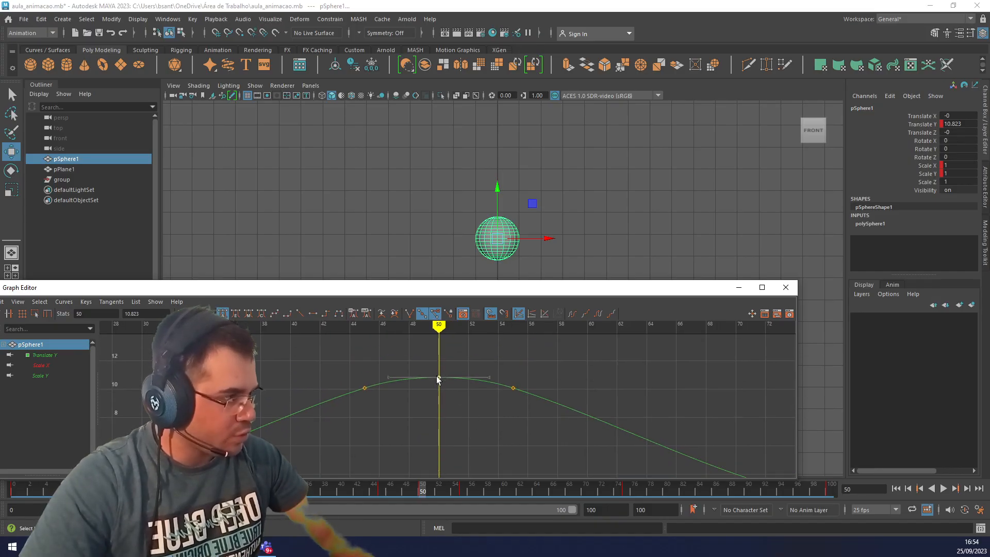
{"action": "left_click_drag", "start_coordinate": [436, 376], "coordinate": [466, 424]}
{"action": "key", "text": "ctrl+z"}
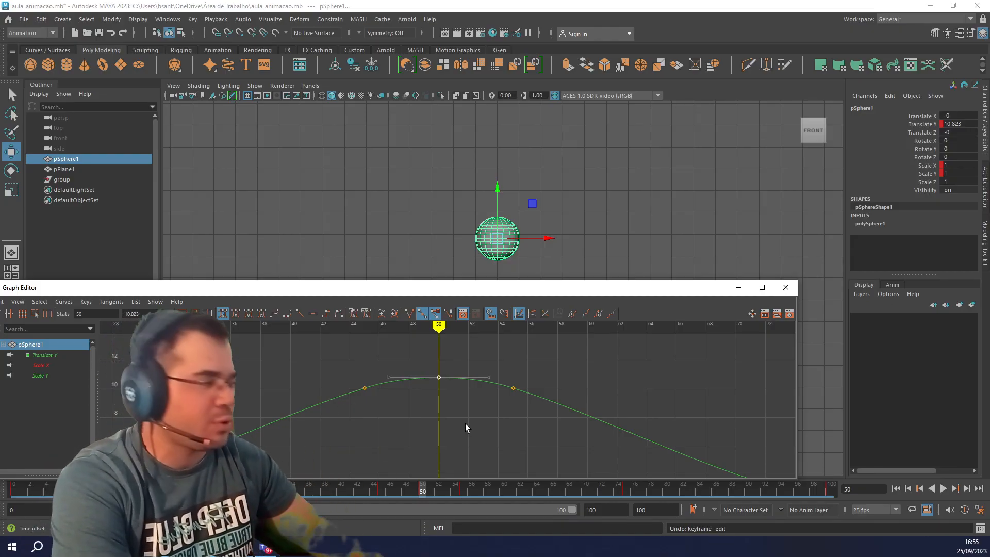
Close the Graph Editor, play the bounce again, and scrub to frame 45.
{"action": "left_click", "coordinate": [785, 287]}
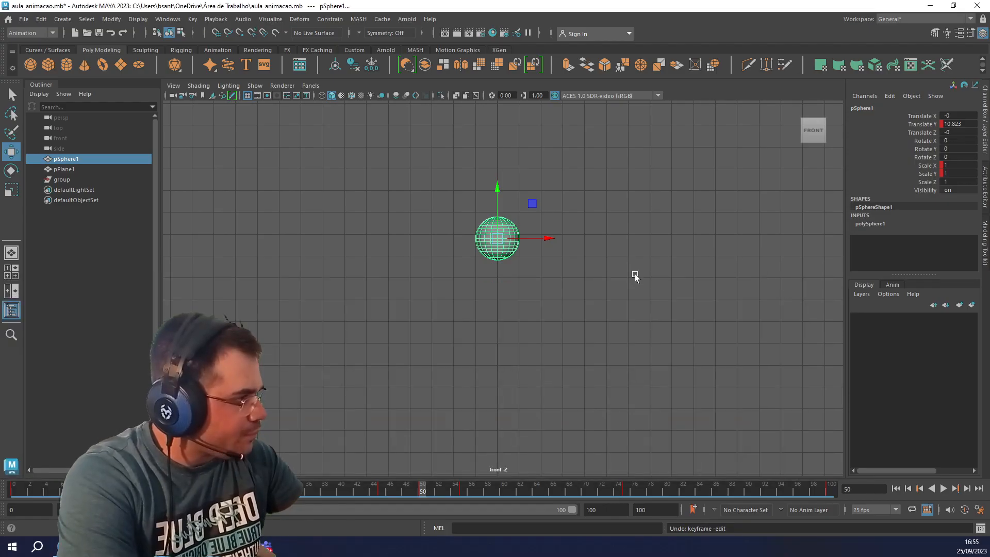
{"action": "key", "text": "alt+v"}
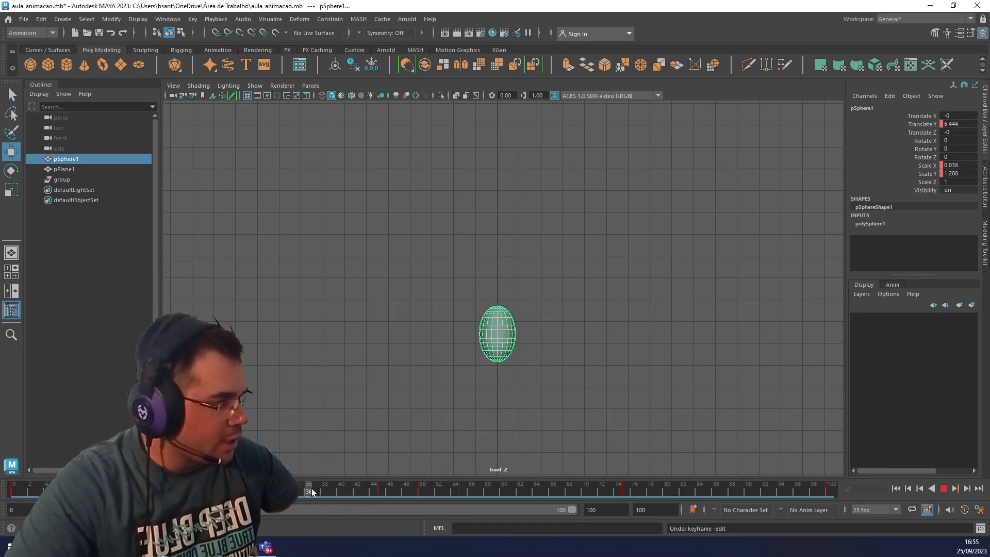
{"action": "left_click_drag", "start_coordinate": [359, 487], "coordinate": [382, 493]}
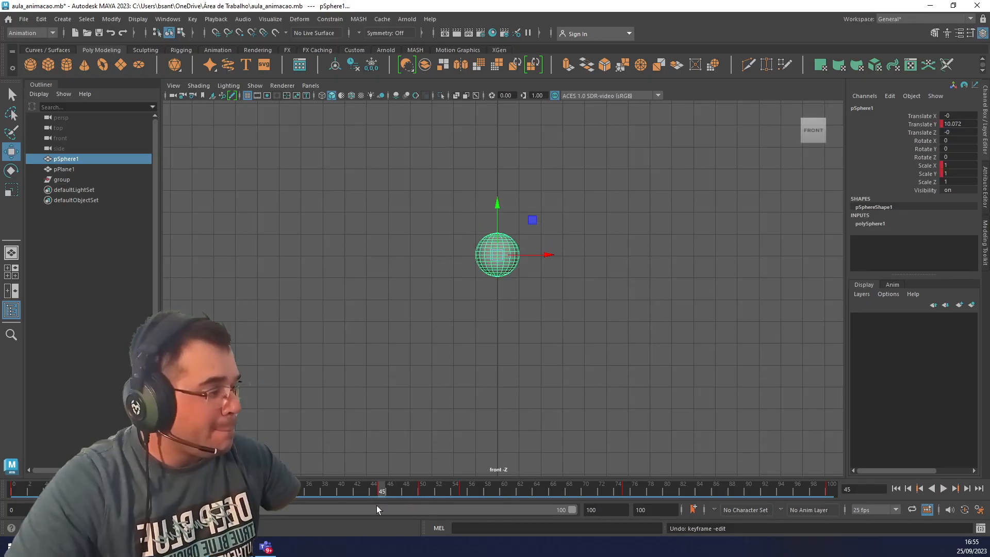
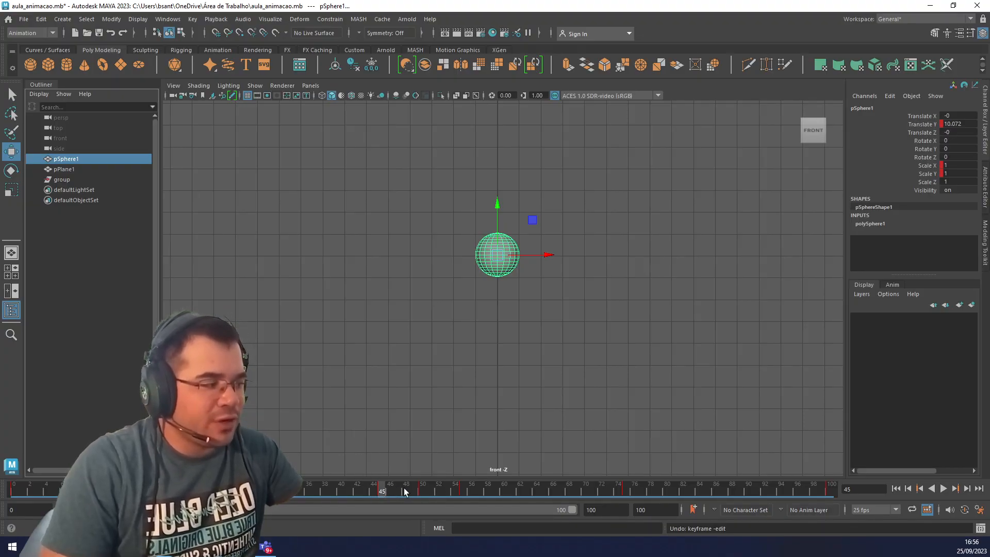
Set the playback end time to frame 200.
{"action": "double_click", "coordinate": [605, 508]}
{"action": "type", "text": "20"}
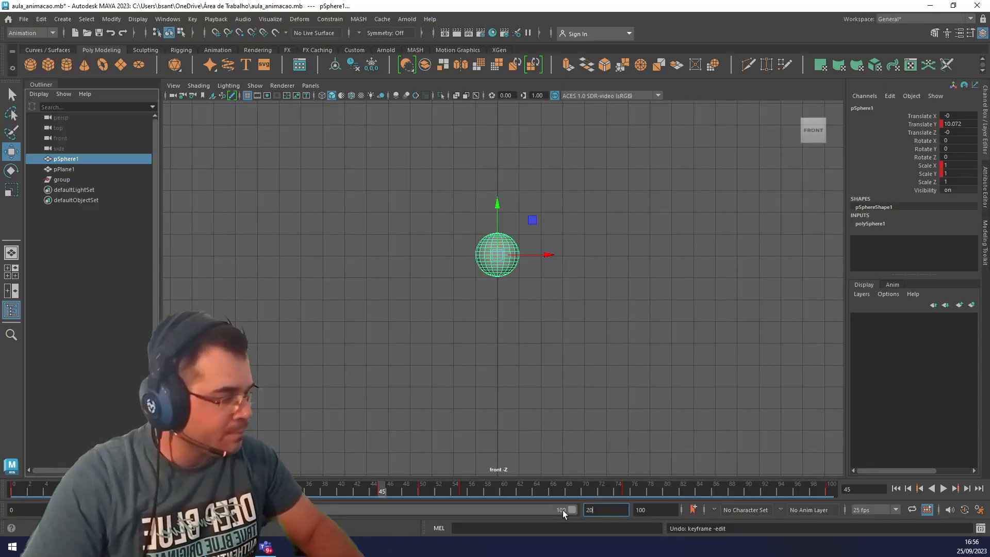
{"action": "type", "text": "0"}
{"action": "key", "text": "Return"}
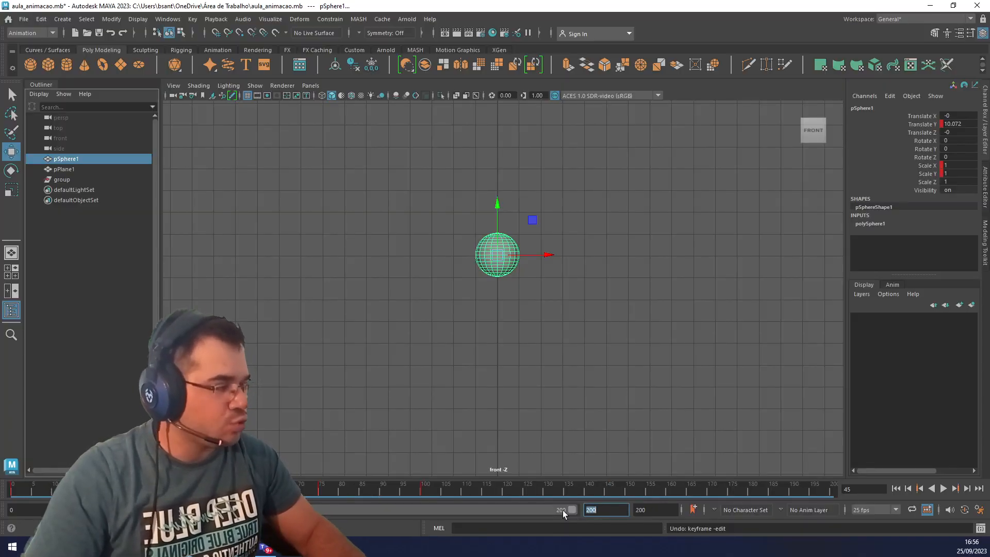
Move the sphere's landing key from frame 100 to frame 200.
{"action": "left_click", "coordinate": [423, 490]}
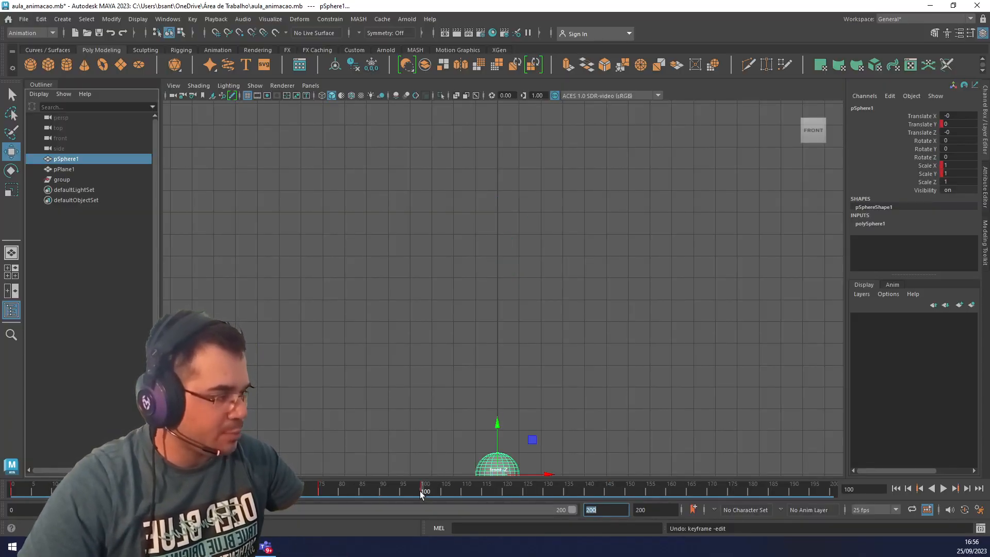
{"action": "left_click_drag", "start_coordinate": [423, 492], "coordinate": [830, 494]}
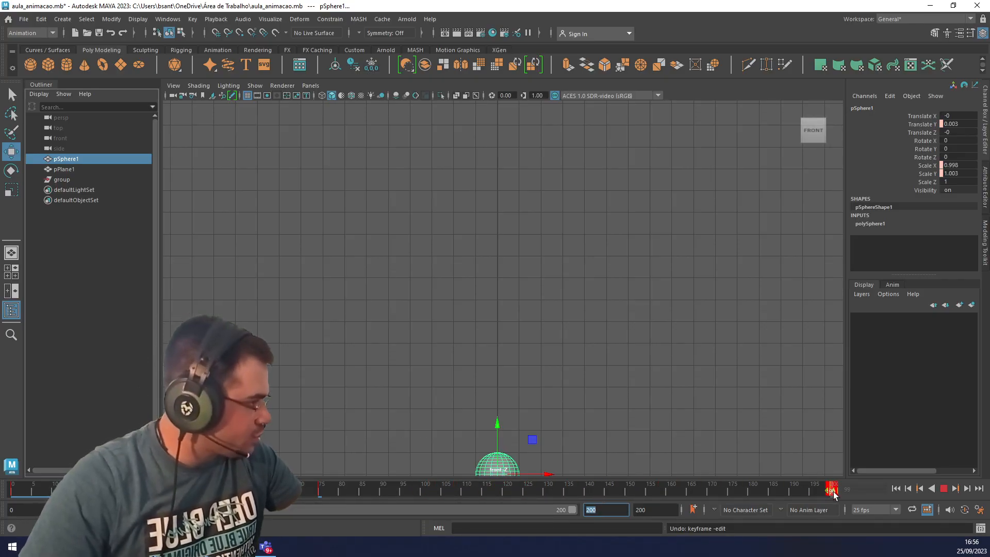
{"action": "left_click", "coordinate": [798, 493]}
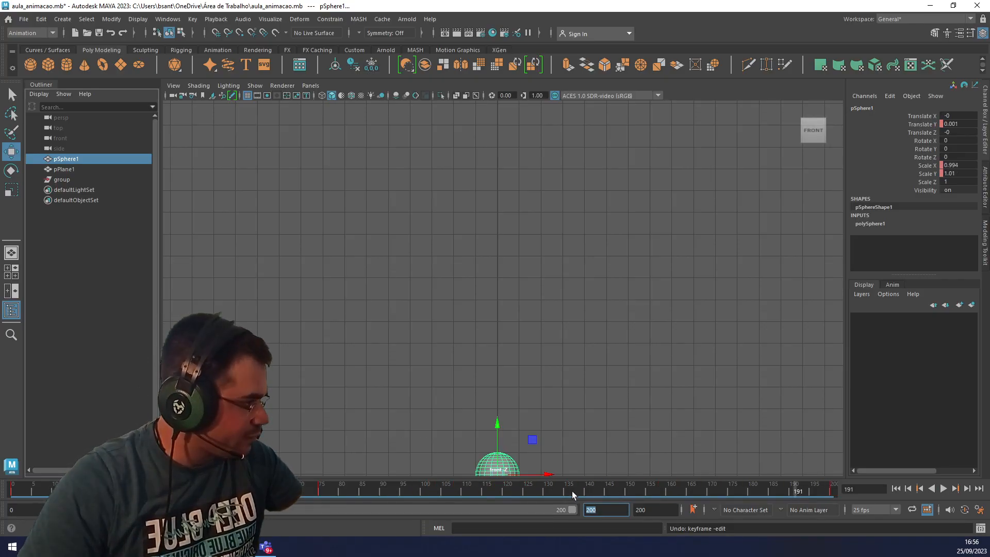
Move the sphere's falling stretch key from frame 75 to frame 150.
{"action": "double_click", "coordinate": [318, 494]}
{"action": "left_click", "coordinate": [318, 495]}
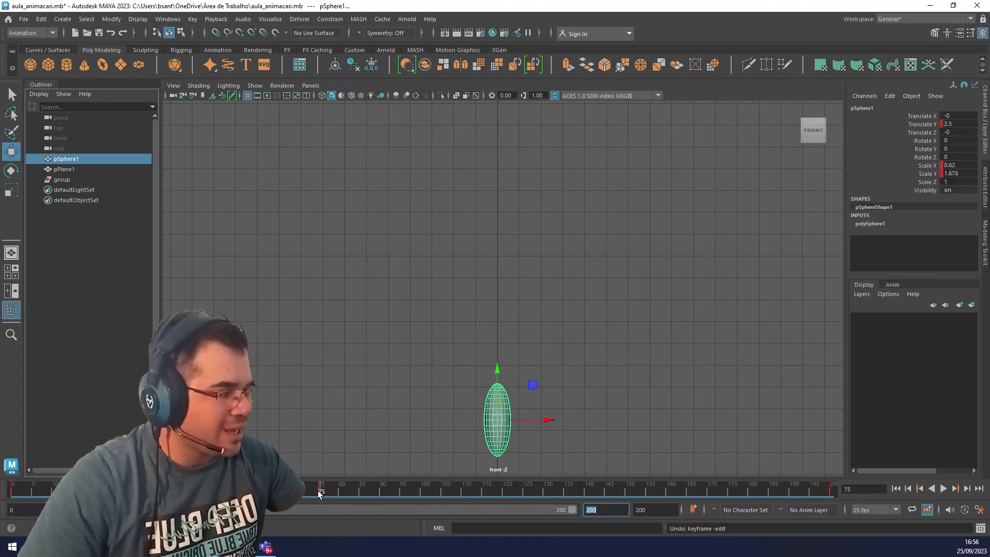
{"action": "key", "text": "alt+v"}
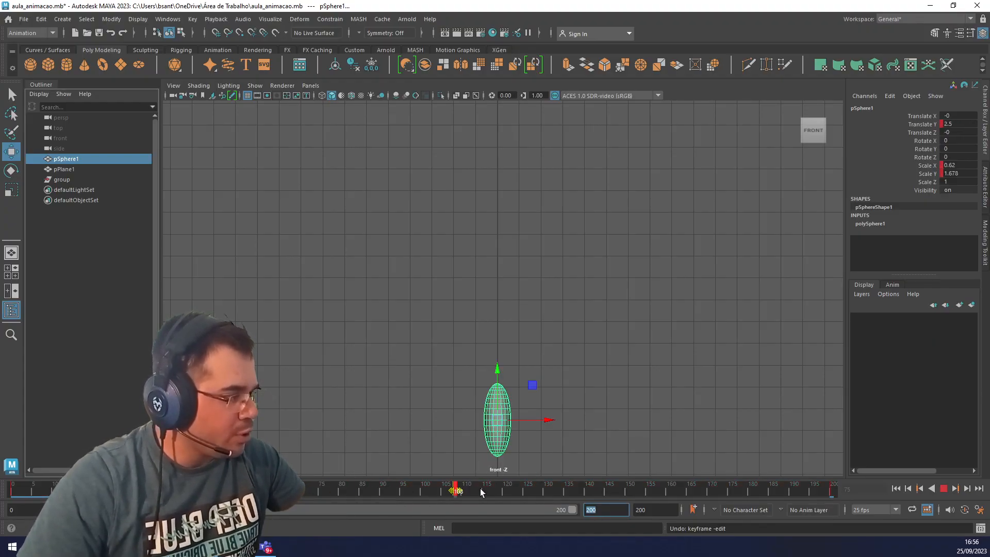
{"action": "mouse_move", "coordinate": [533, 498]}
{"action": "left_mouse_down"}
{"action": "mouse_move", "coordinate": [645, 498]}
{"action": "mouse_move", "coordinate": [626, 498]}
{"action": "left_mouse_up"}
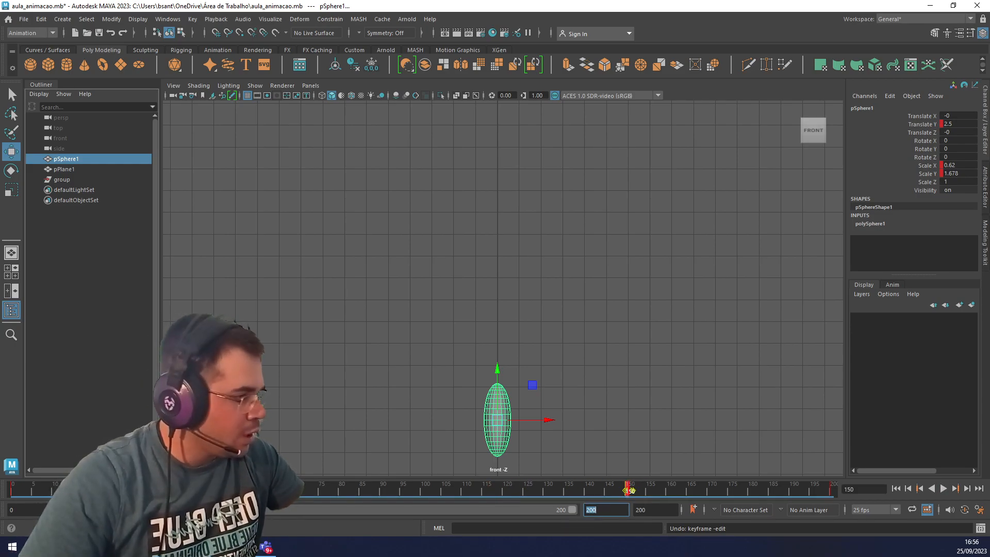
Shift the group of peak keys to centre on frame 100, and move the rising stretch key from frame 25 to frame 50.
{"action": "left_click_drag", "start_coordinate": [249, 490], "coordinate": [423, 506]}
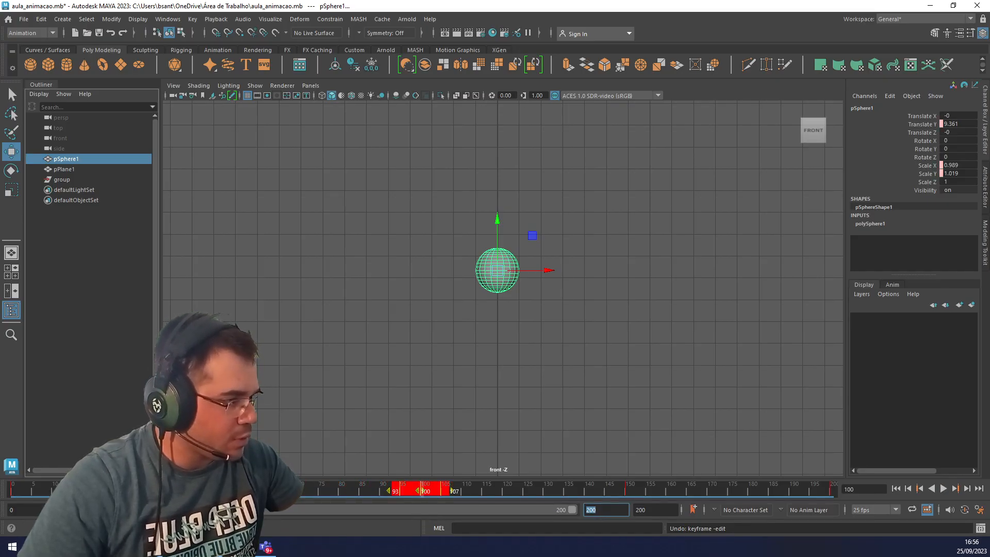
{"action": "left_click", "coordinate": [115, 490]}
{"action": "key", "text": "alt+v"}
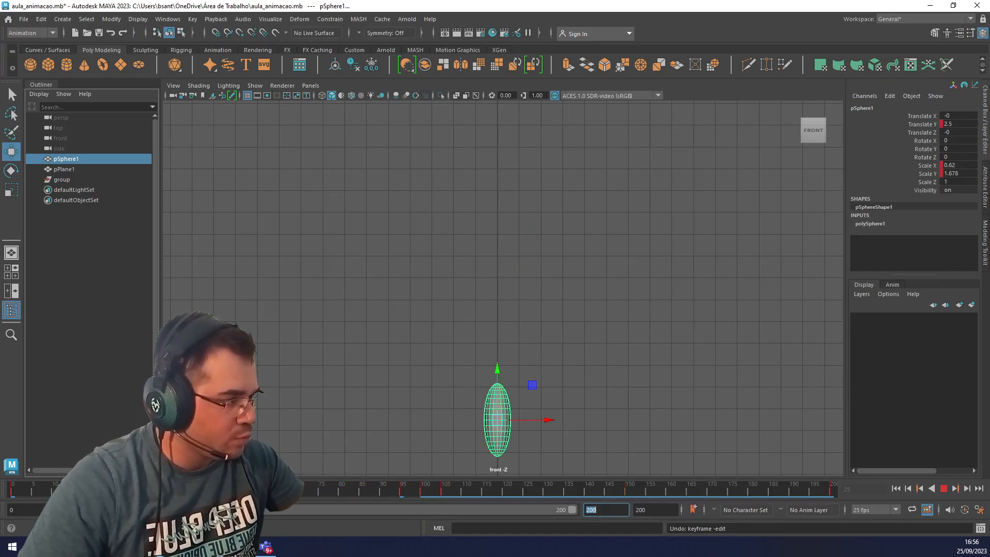
{"action": "key", "text": "alt+v"}
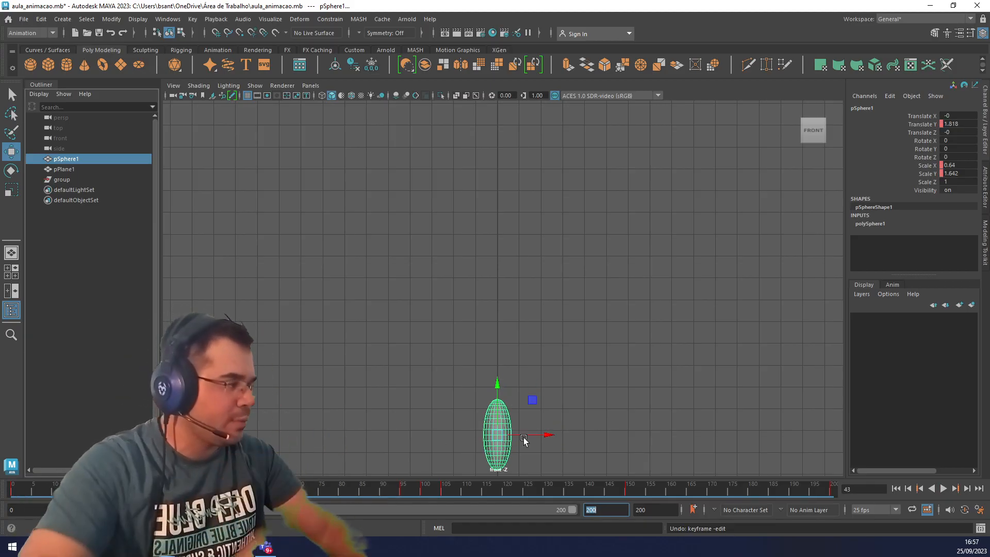
Play the retimed bounce from the first frame in the front view, with the sphere's full path in sight.
{"action": "scroll", "coordinate": [573, 376], "scroll_direction": "down", "scroll_amount": 1}
{"action": "scroll", "coordinate": [562, 345], "scroll_direction": "down", "scroll_amount": 3}
{"action": "scroll", "coordinate": [562, 345], "scroll_direction": "up", "scroll_amount": 3}
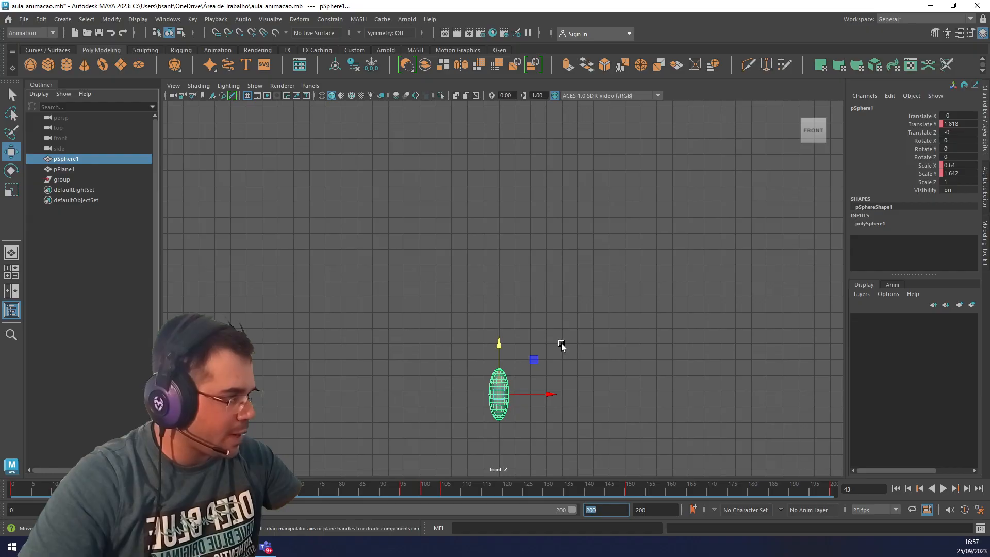
{"action": "left_click", "coordinate": [897, 488]}
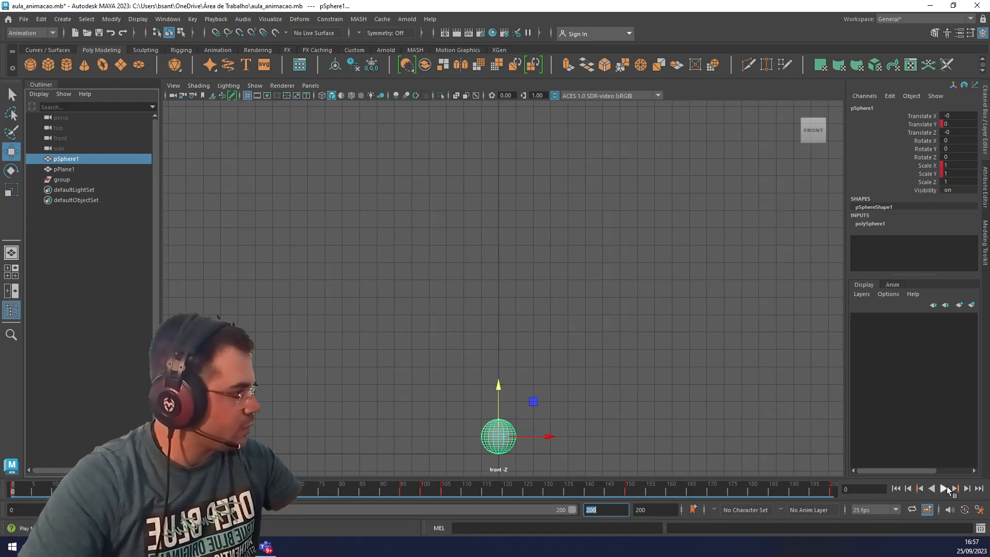
{"action": "left_click", "coordinate": [941, 489]}
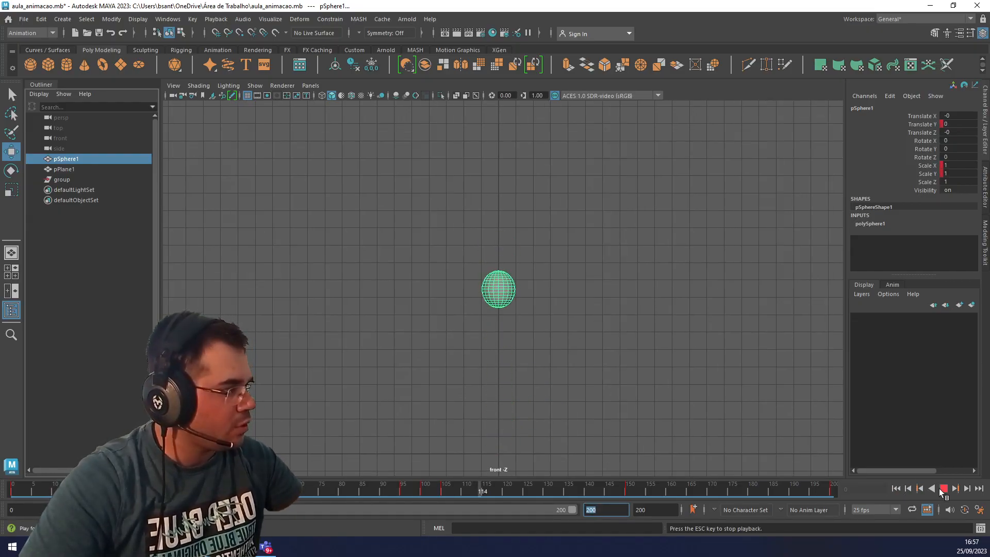
{"action": "left_click", "coordinate": [942, 489]}
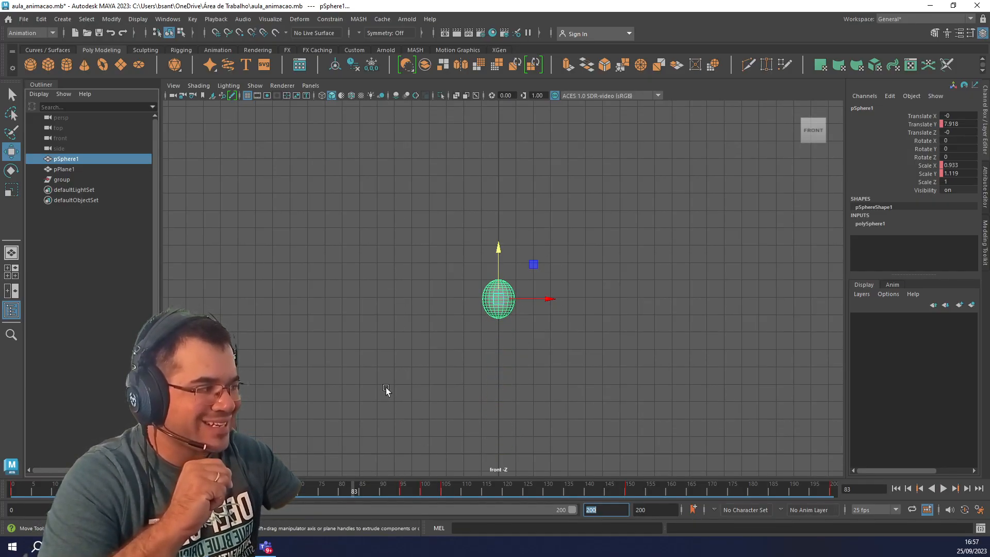
Widen the peak hold by moving the key at frame 95 to frame 80 and the key at frame 105 to frame 120.
{"action": "left_click", "coordinate": [402, 492]}
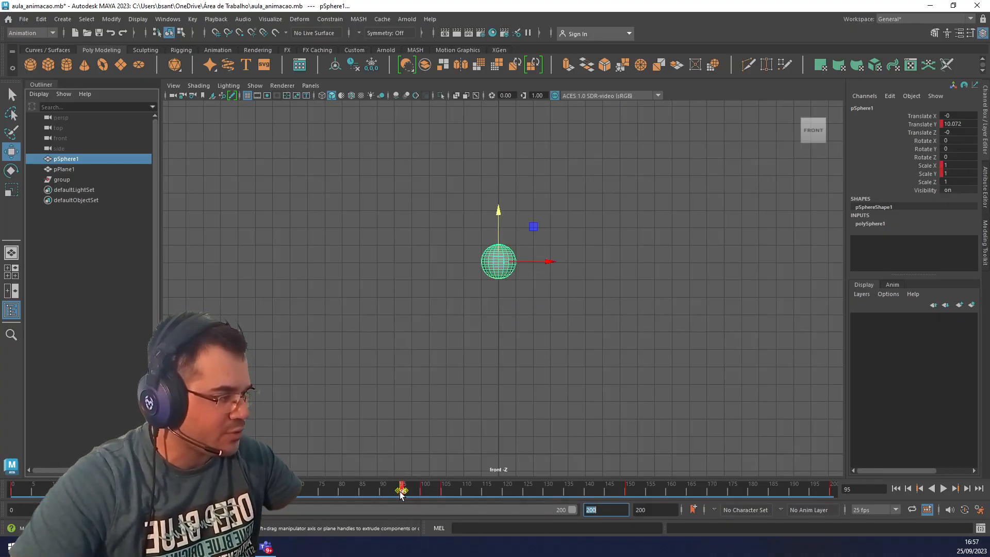
{"action": "left_click_drag", "start_coordinate": [403, 492], "coordinate": [341, 492]}
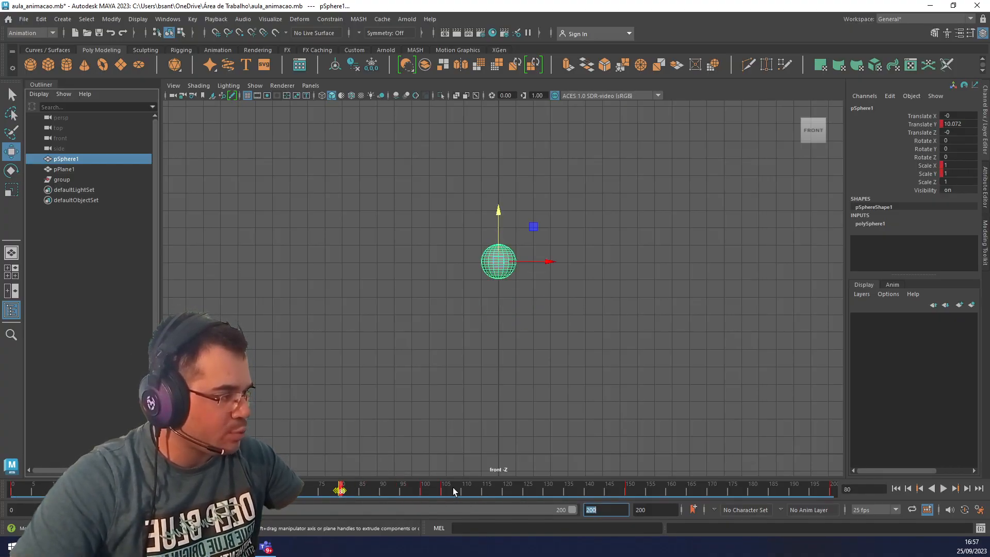
{"action": "left_click", "coordinate": [442, 490]}
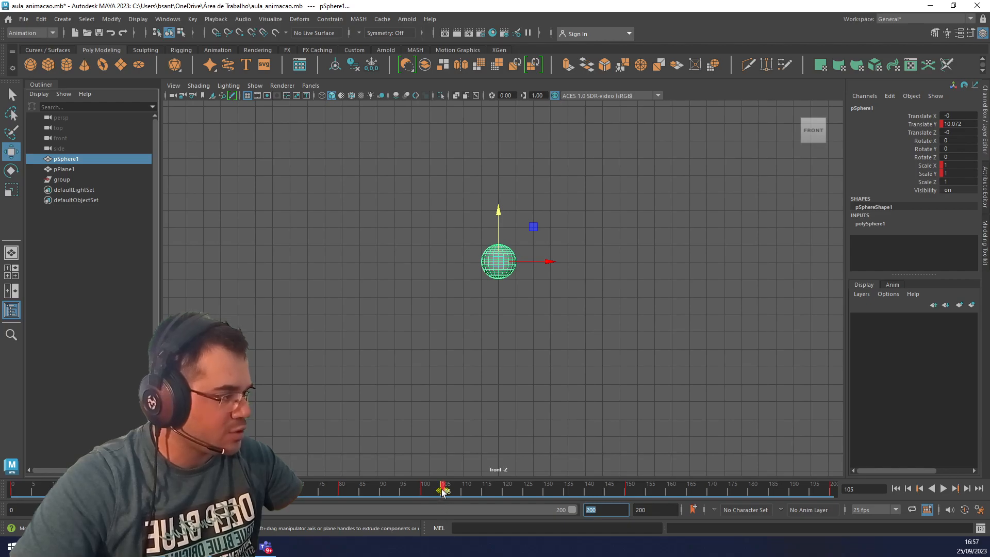
{"action": "left_click_drag", "start_coordinate": [442, 491], "coordinate": [504, 491]}
{"action": "left_click", "coordinate": [464, 498]}
{"action": "left_click", "coordinate": [357, 491]}
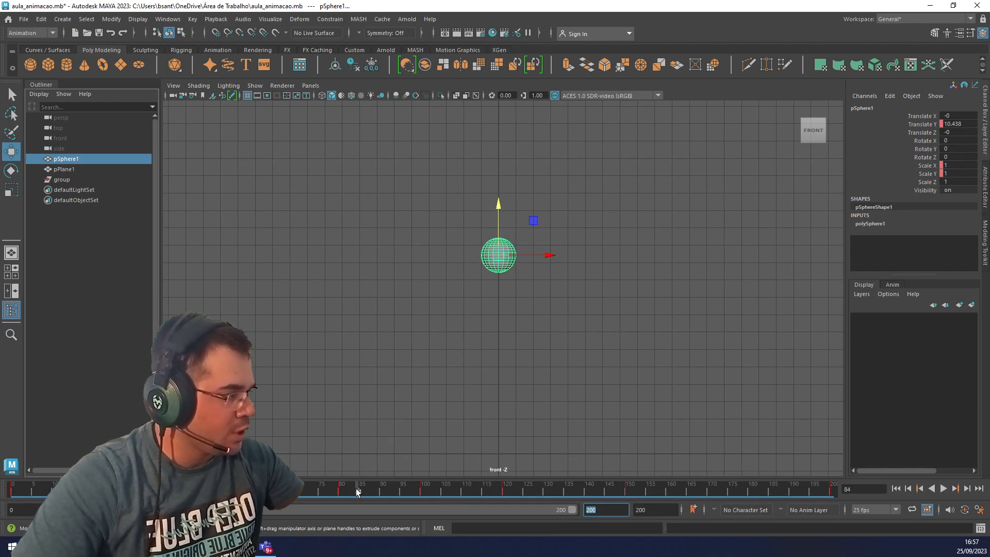
Play the bounce from frame 0 and from around frame 80 to check the longer hang at the peak.
{"action": "double_click", "coordinate": [21, 494]}
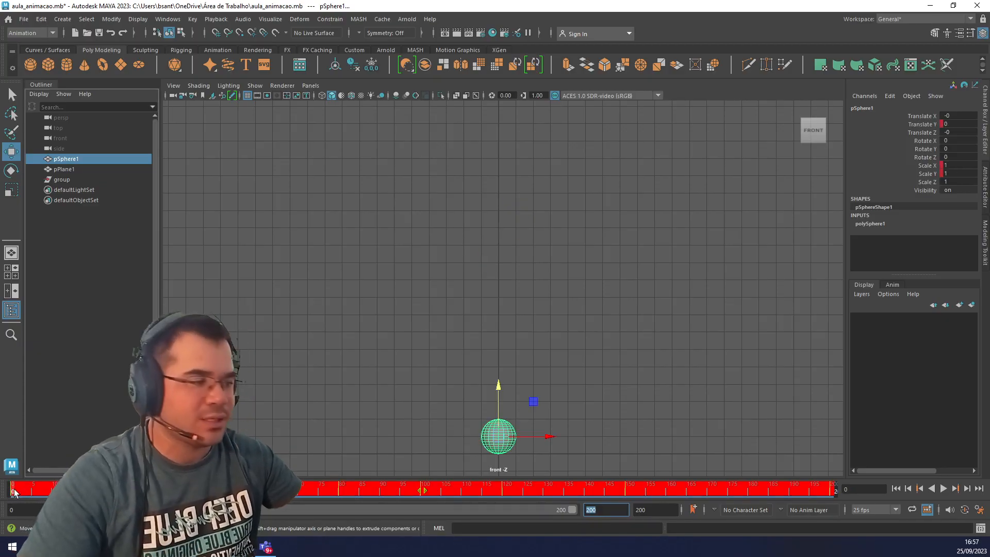
{"action": "left_click", "coordinate": [16, 494]}
{"action": "left_click", "coordinate": [942, 488]}
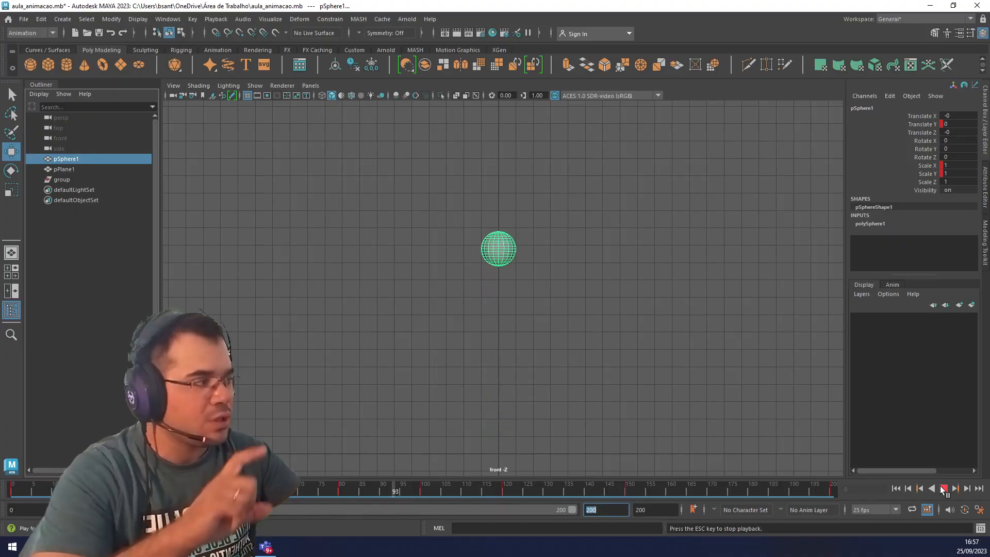
{"action": "left_click", "coordinate": [942, 488]}
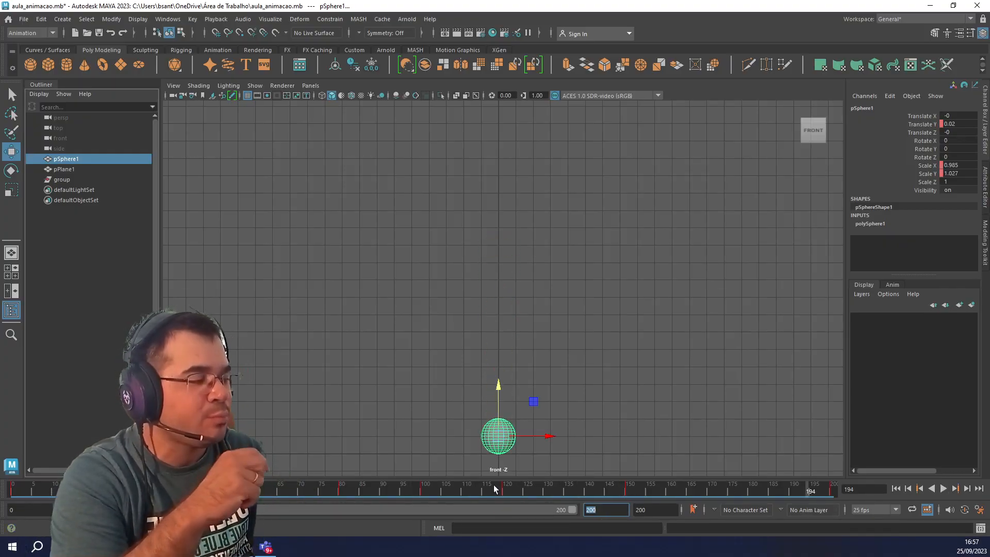
{"action": "left_click", "coordinate": [341, 490]}
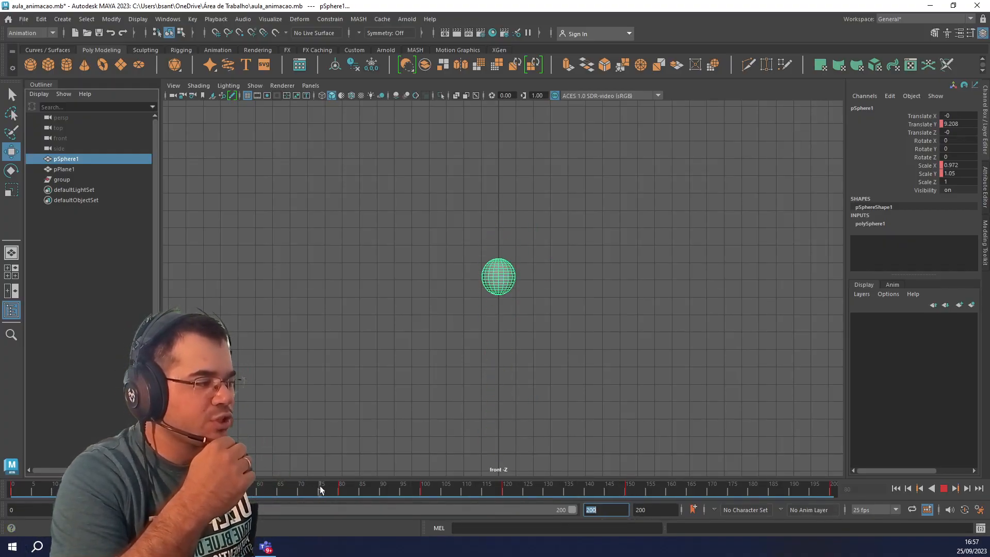
{"action": "key", "text": "alt+v"}
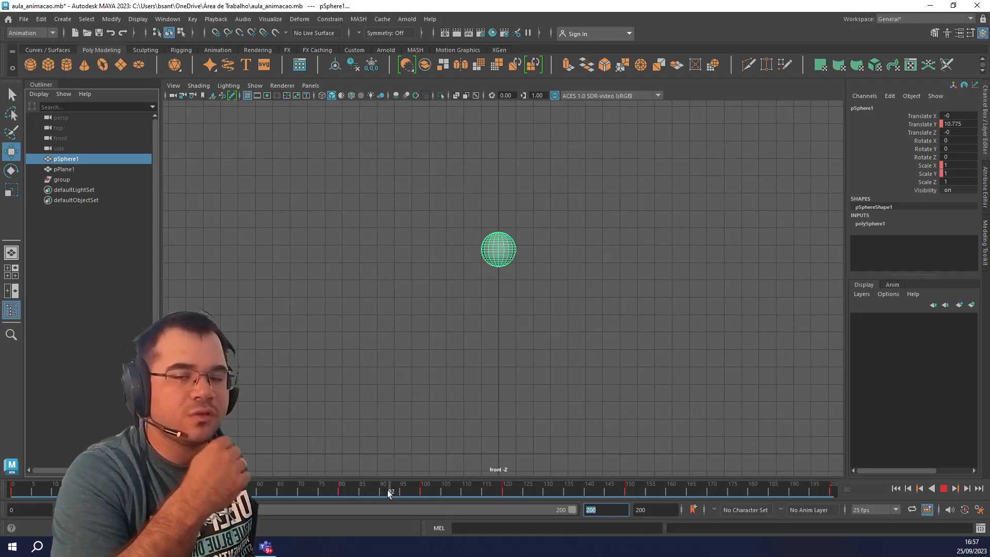
{"action": "key", "text": "alt+v"}
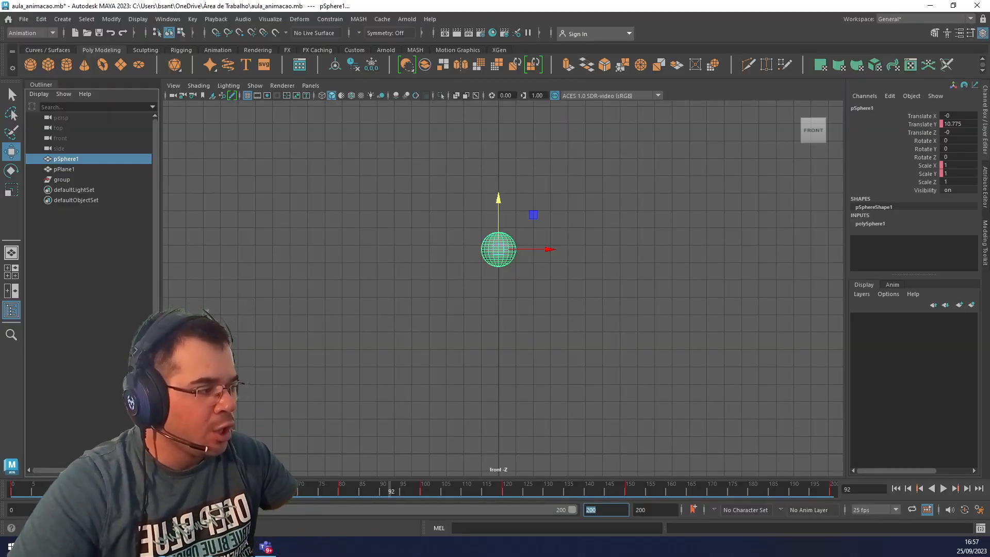
Delete the sphere's stretch keys at frames 50 and 150.
{"action": "left_click", "coordinate": [217, 490]}
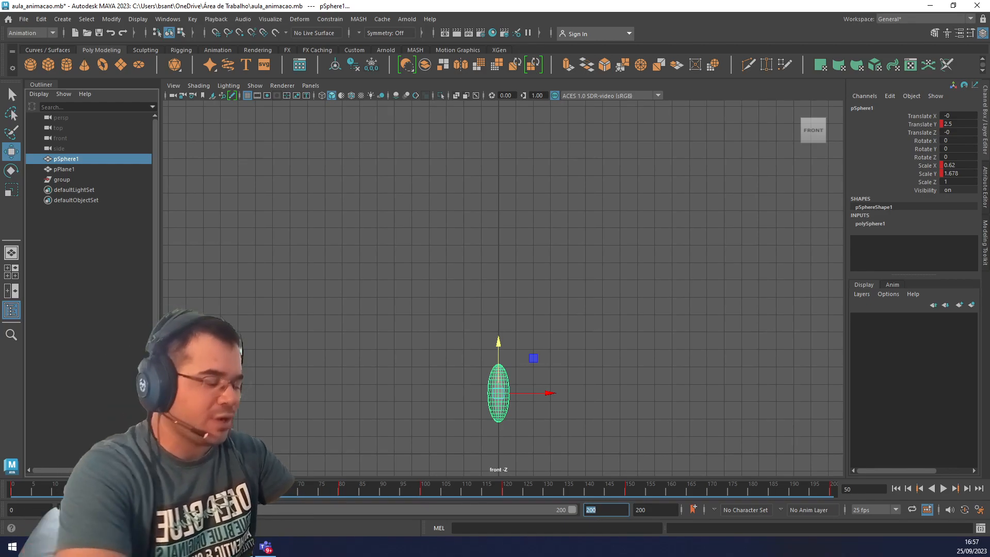
{"action": "right_click", "coordinate": [248, 489]}
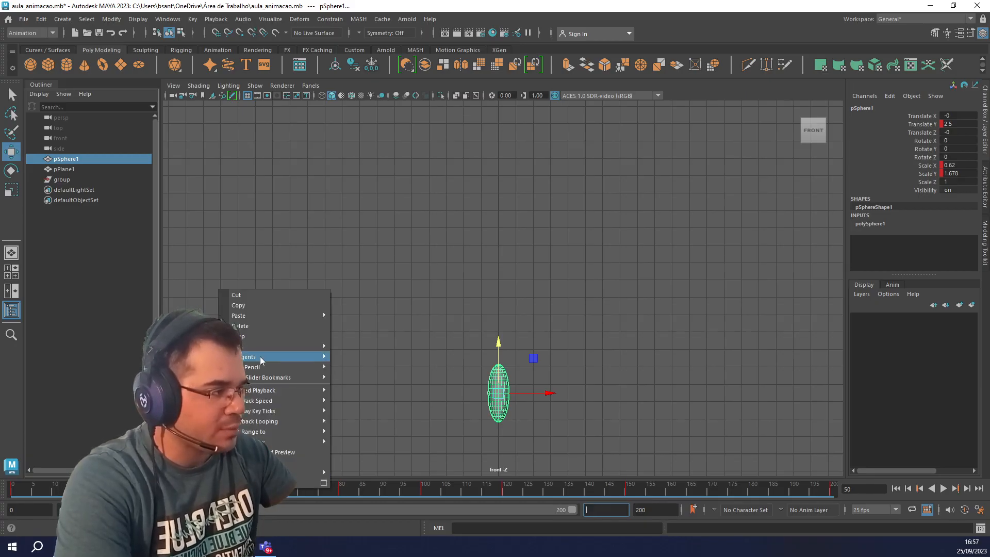
{"action": "left_click", "coordinate": [247, 325]}
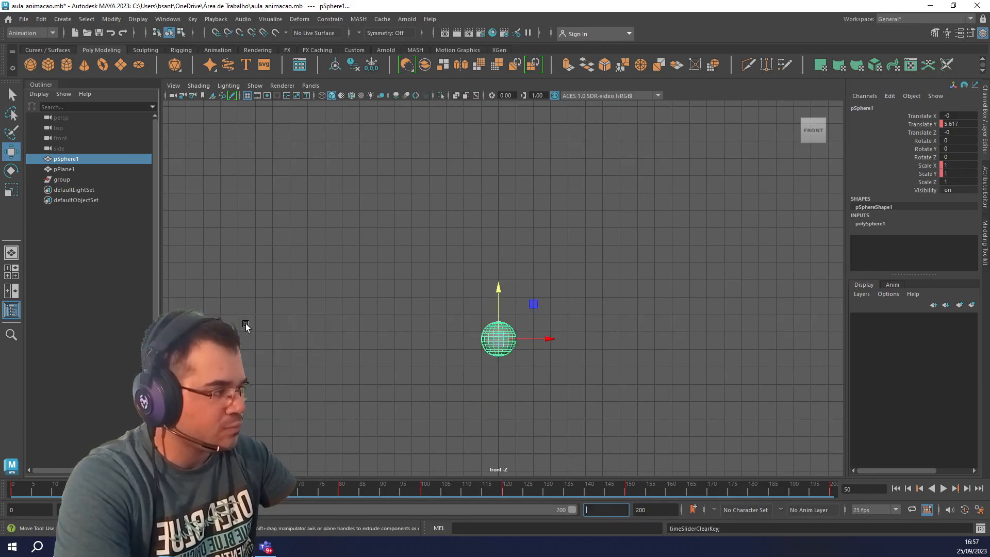
{"action": "left_click", "coordinate": [627, 491]}
{"action": "right_click", "coordinate": [628, 490]}
{"action": "left_click", "coordinate": [671, 328]}
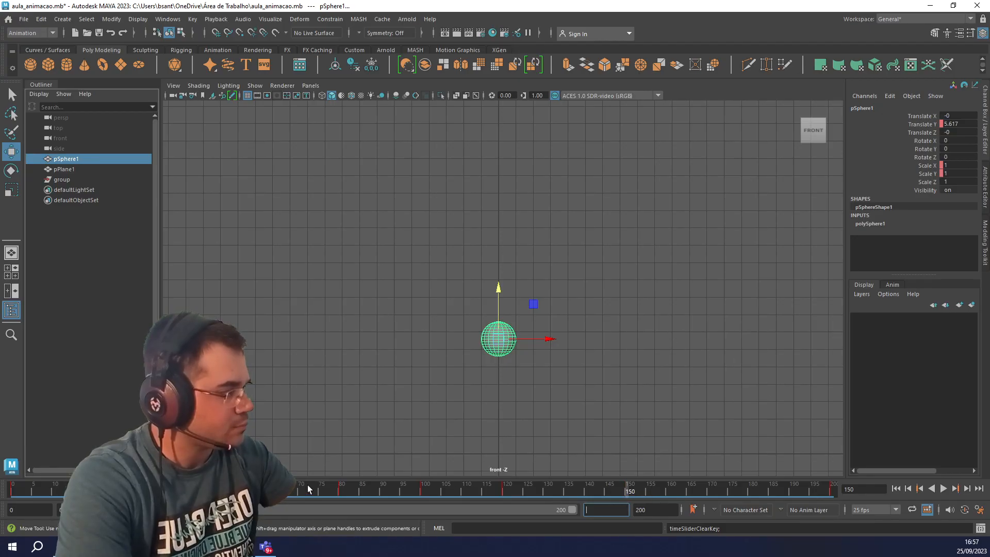
At frame 50, stretch the sphere vertically by scaling it to about 0.371 in X and 1.578 in Y.
{"action": "double_click", "coordinate": [215, 489]}
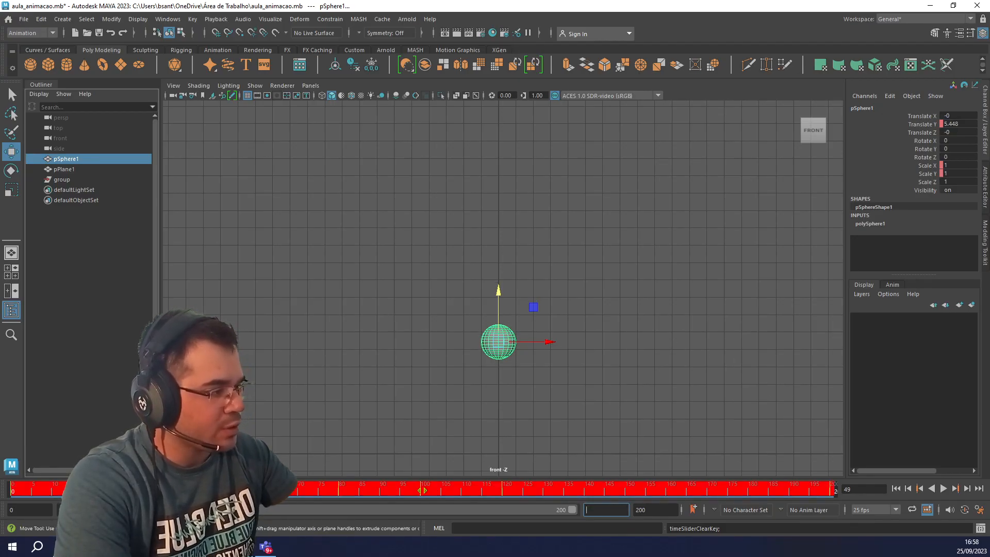
{"action": "left_click", "coordinate": [217, 488]}
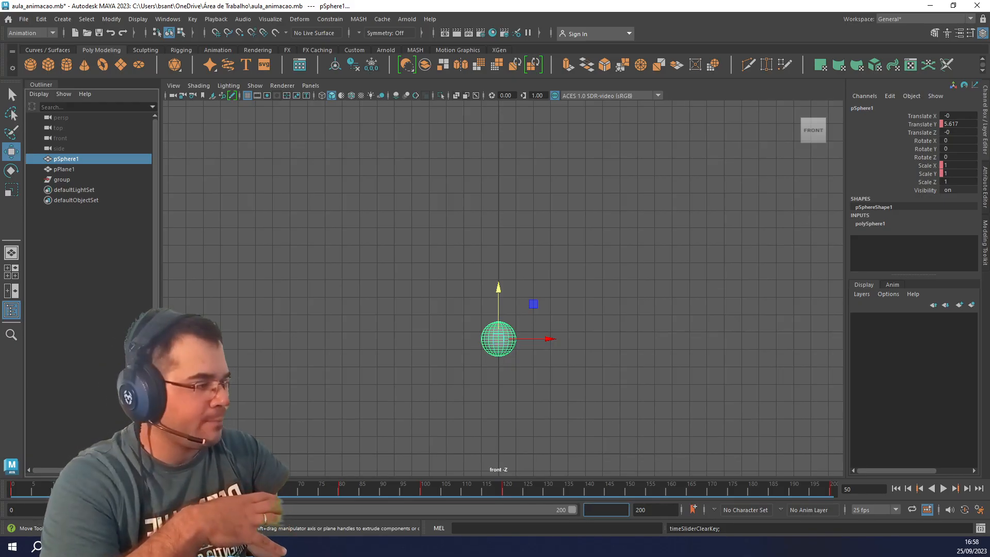
{"action": "type", "text": "r"}
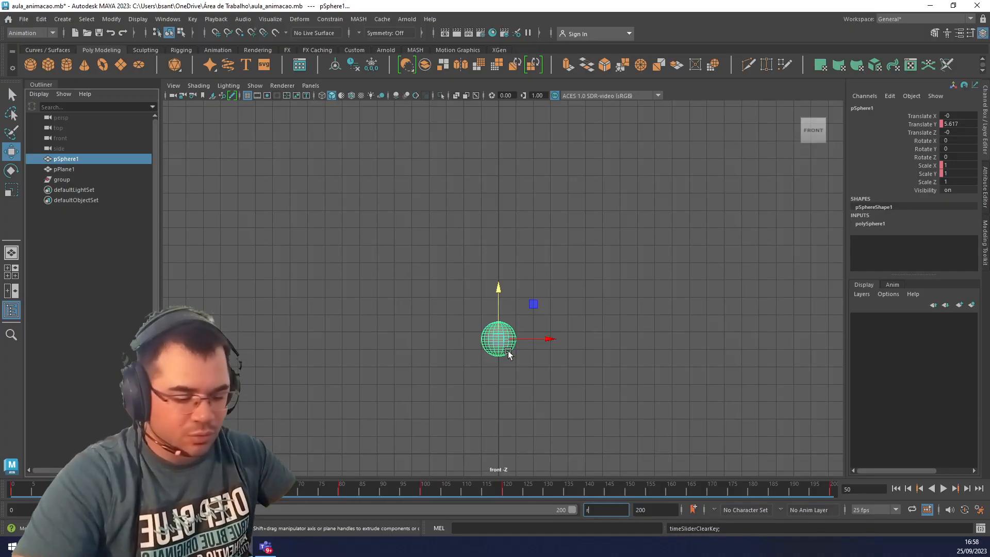
{"action": "left_click", "coordinate": [508, 340]}
{"action": "key", "text": "r"}
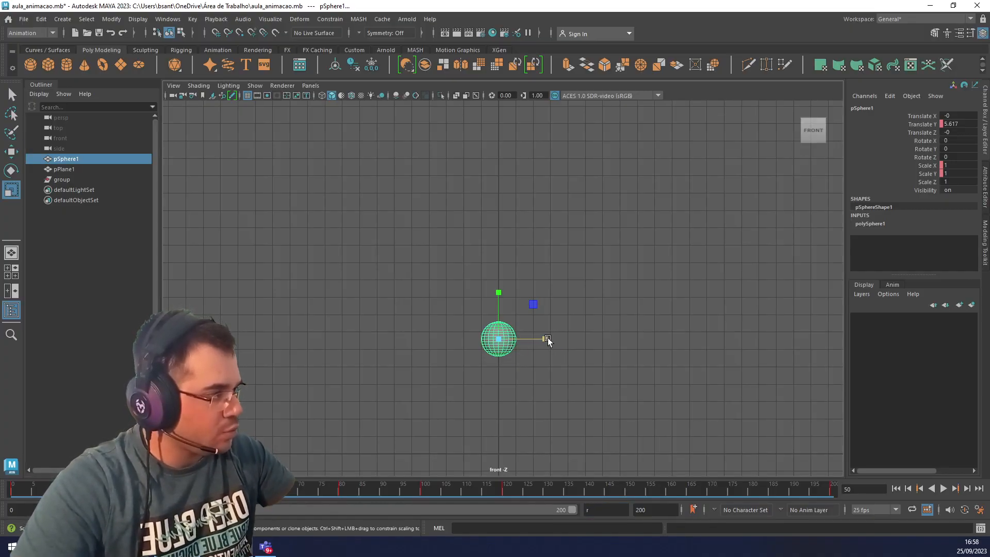
{"action": "left_click_drag", "start_coordinate": [548, 339], "coordinate": [520, 338]}
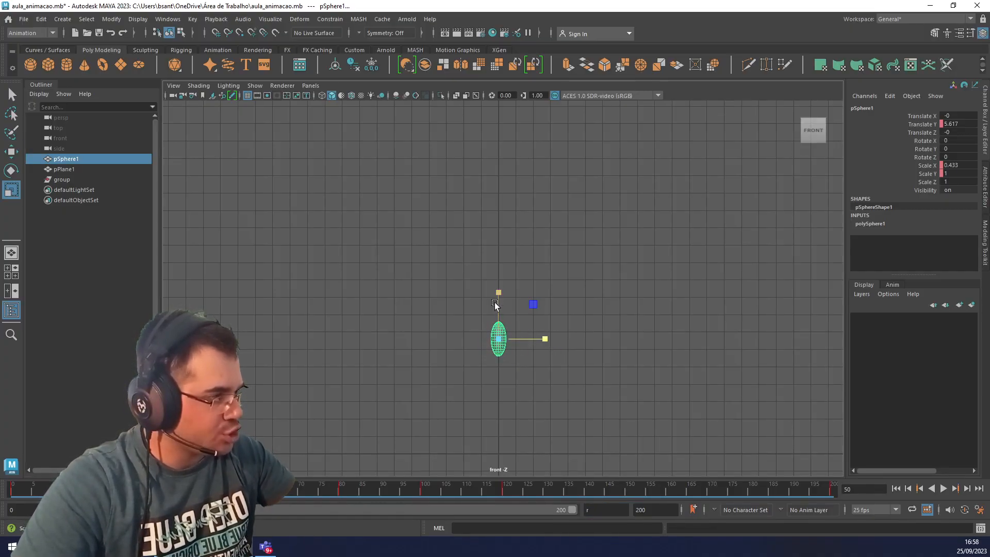
{"action": "left_click_drag", "start_coordinate": [494, 302], "coordinate": [499, 276]}
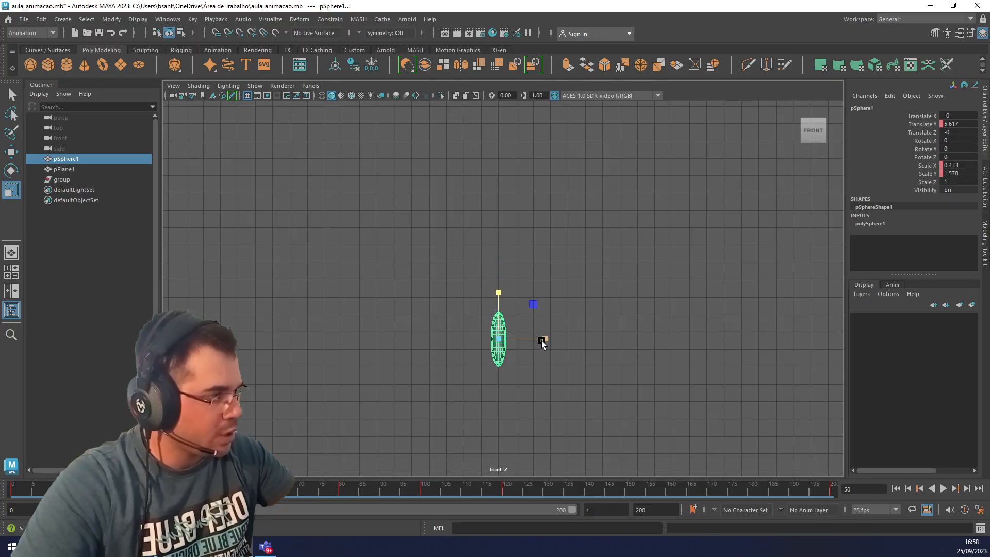
{"action": "left_click_drag", "start_coordinate": [542, 342], "coordinate": [537, 342]}
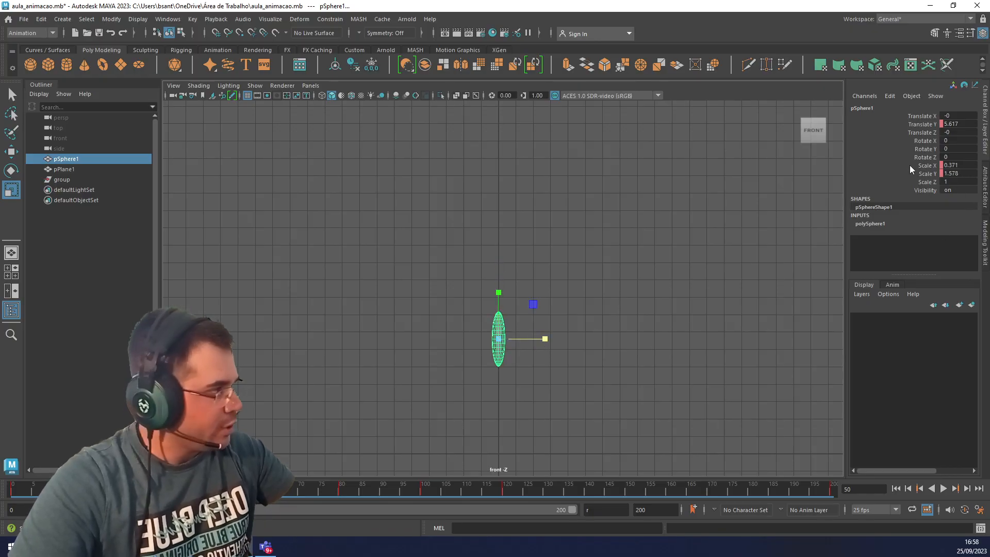
Key only the sphere's Scale X and Scale Y channels at frame 50.
{"action": "left_click_drag", "start_coordinate": [926, 166], "coordinate": [928, 174]}
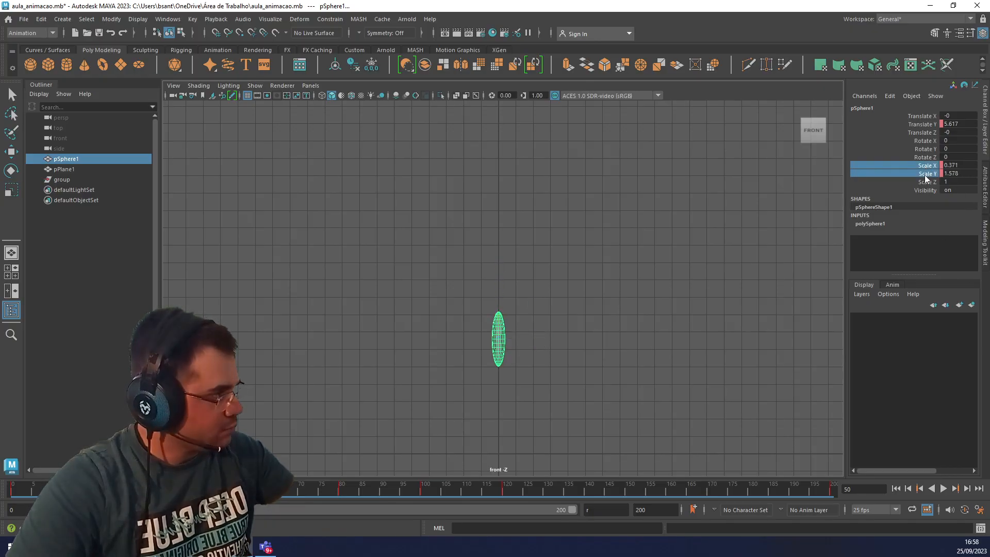
{"action": "right_click", "coordinate": [930, 166]}
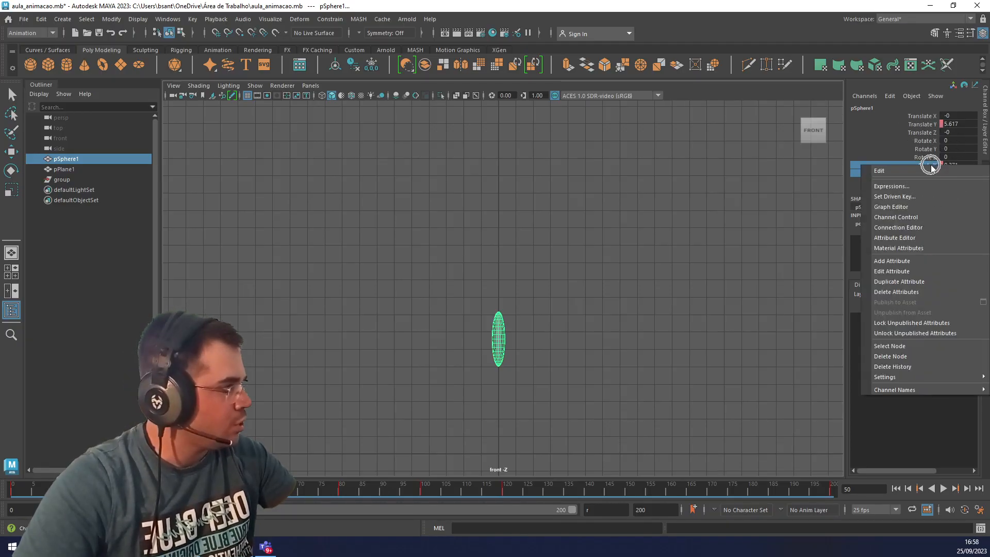
{"action": "left_click", "coordinate": [893, 195]}
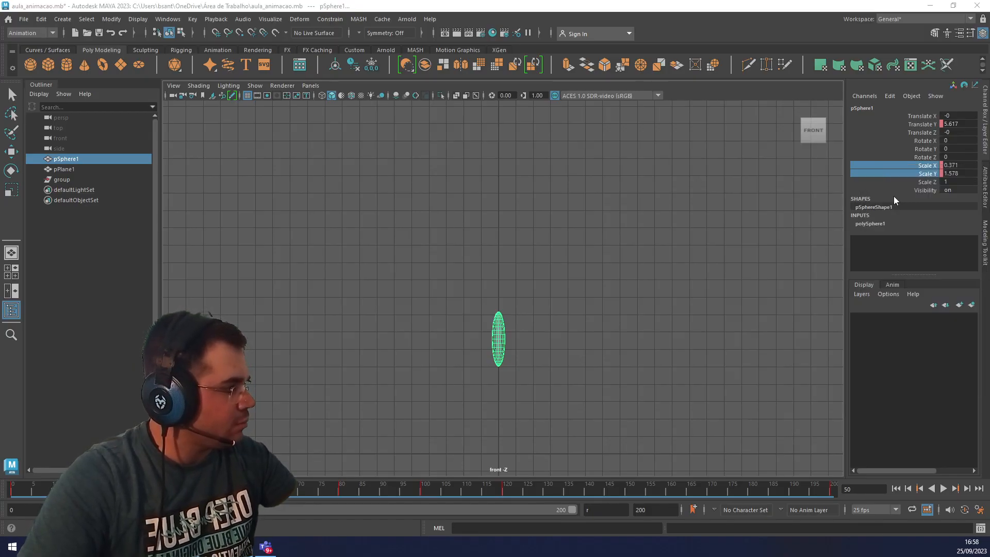
{"action": "right_click", "coordinate": [927, 168]}
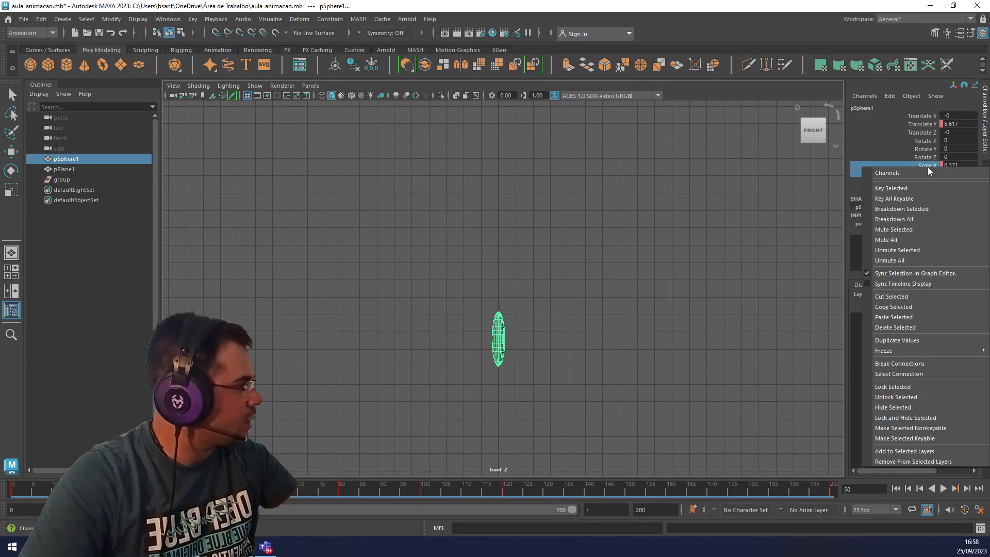
{"action": "left_click", "coordinate": [901, 187]}
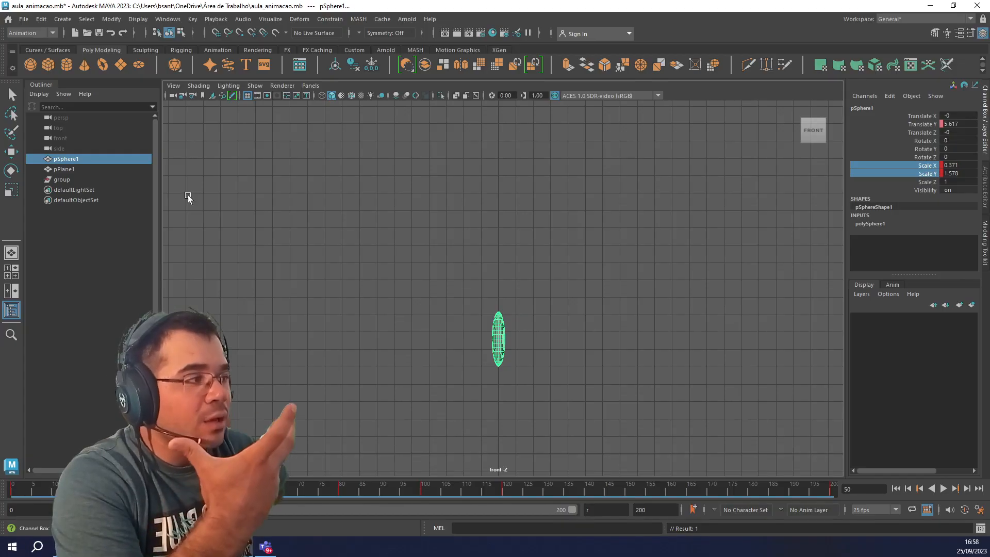
Open the Graph Editor and examine the sphere's Translate Y, Scale X and Scale Y curves, singly and together.
{"action": "left_click", "coordinate": [137, 19]}
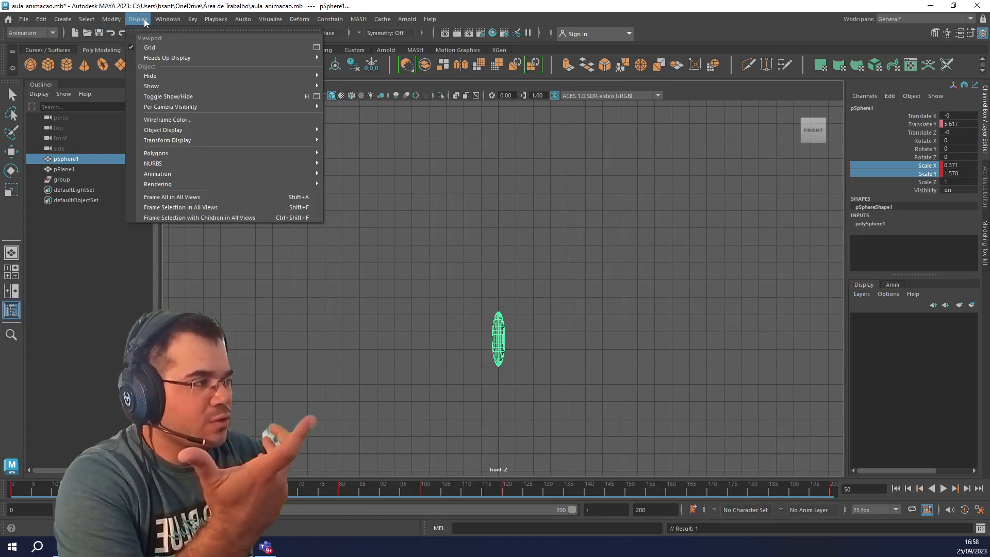
{"action": "mouse_move", "coordinate": [167, 19]}
{"action": "mouse_move", "coordinate": [225, 92]}
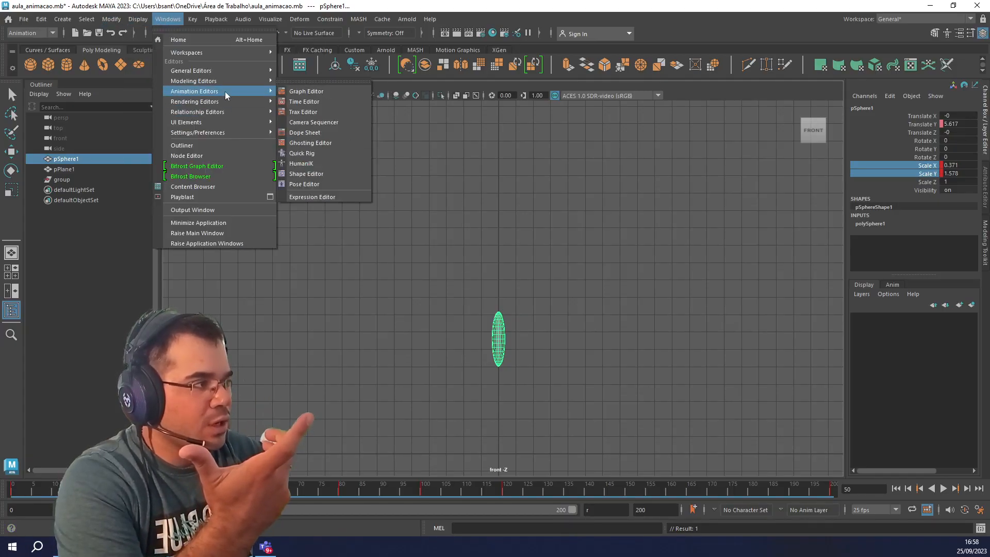
{"action": "left_click", "coordinate": [290, 91]}
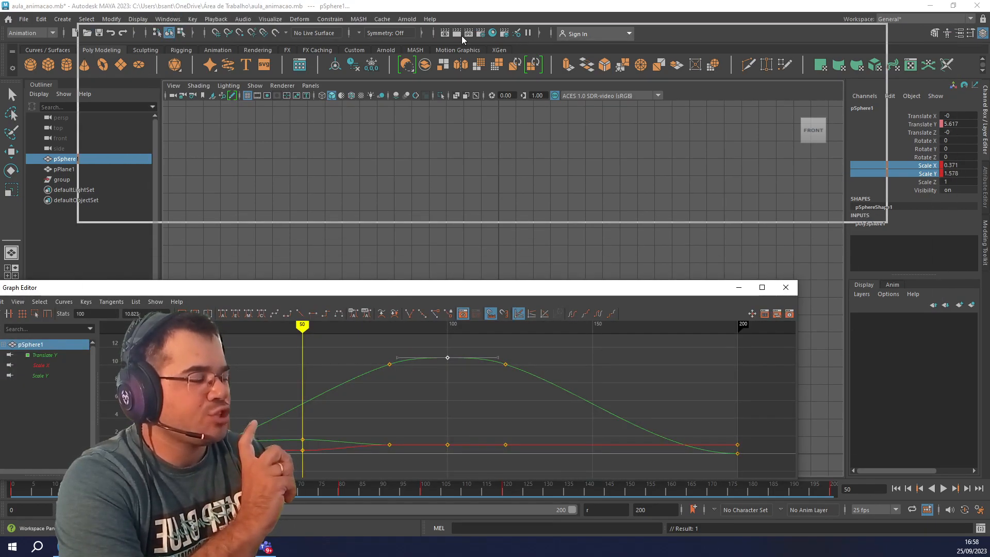
{"action": "left_click_drag", "start_coordinate": [462, 36], "coordinate": [462, 36]}
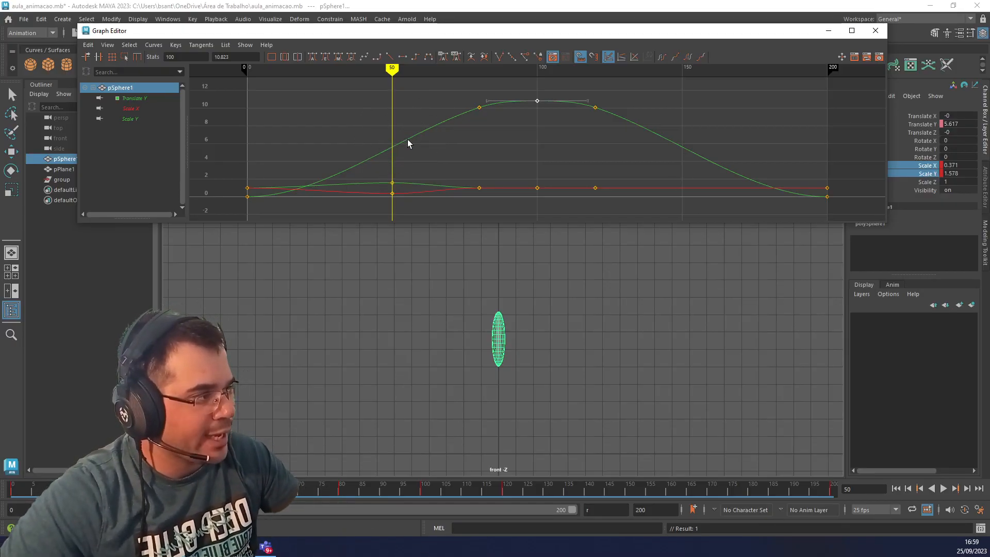
{"action": "left_click", "coordinate": [132, 98]}
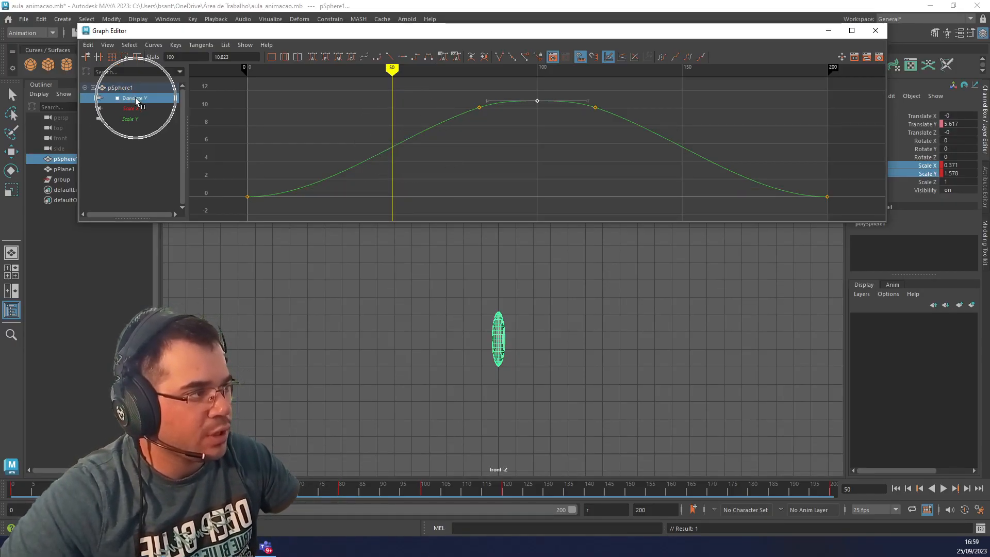
{"action": "left_click", "coordinate": [148, 109]}
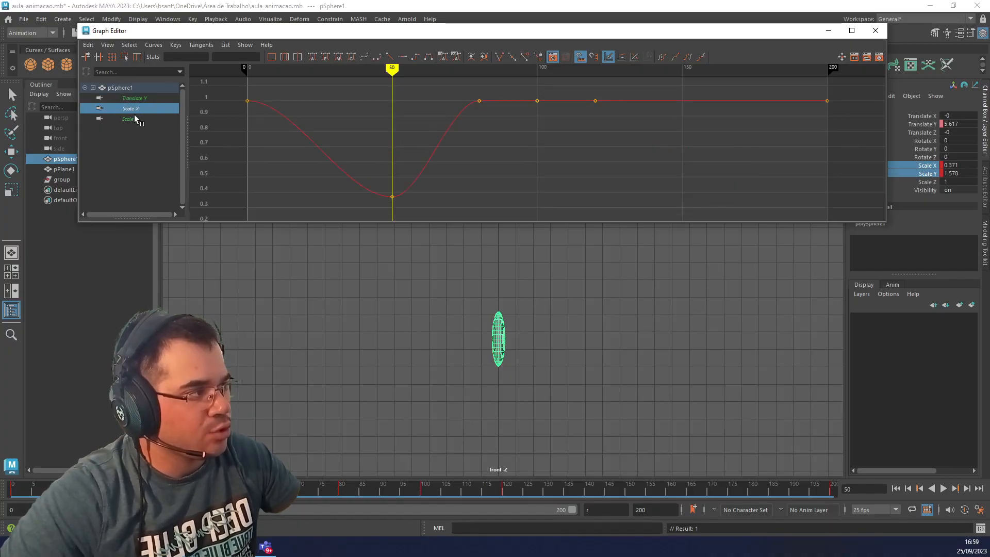
{"action": "left_click", "coordinate": [130, 119]}
{"action": "left_click", "coordinate": [123, 88]}
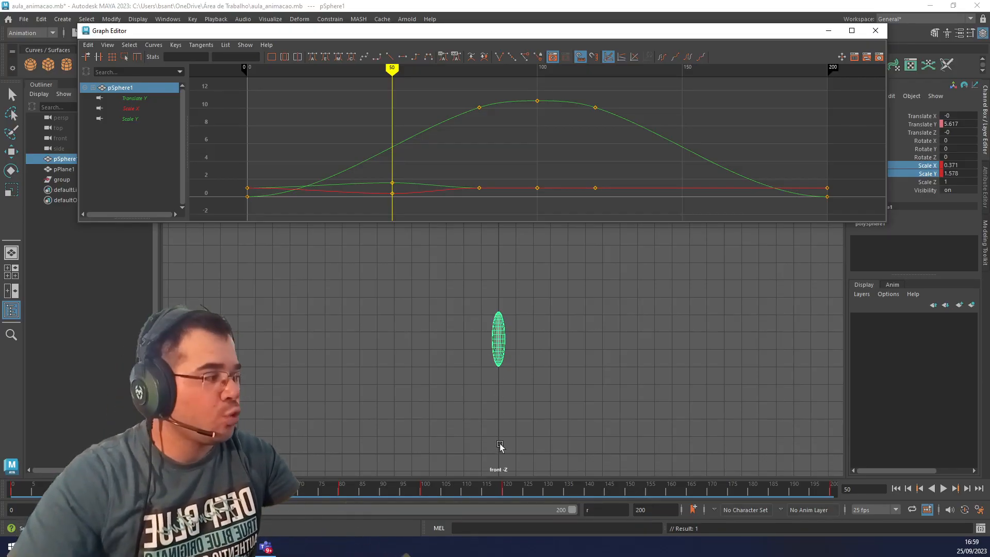
Carry the stretched scale from frame 50 over to frame 150 and key Scale X and Scale Y there.
{"action": "left_click", "coordinate": [422, 494]}
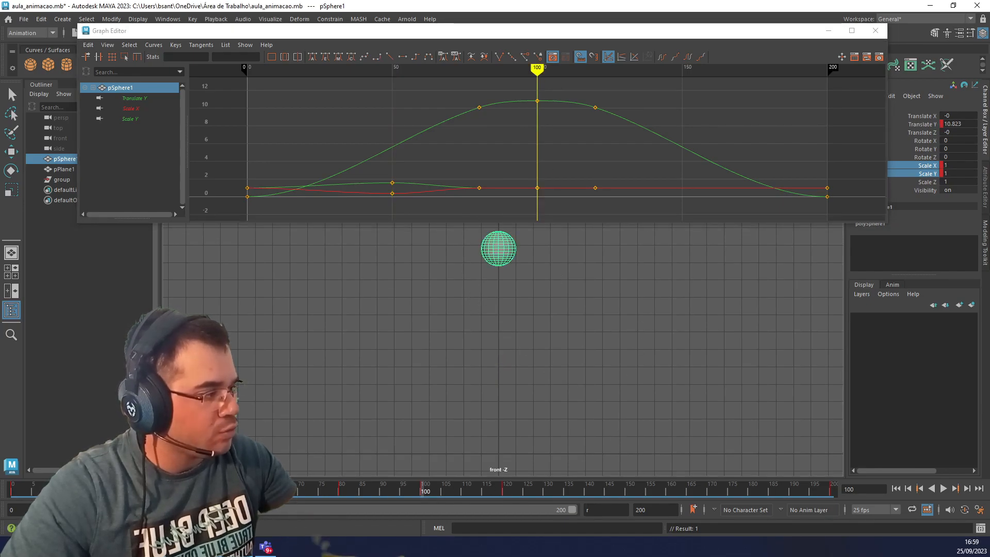
{"action": "left_click", "coordinate": [219, 493]}
{"action": "left_click_drag", "start_coordinate": [220, 493], "coordinate": [645, 499]}
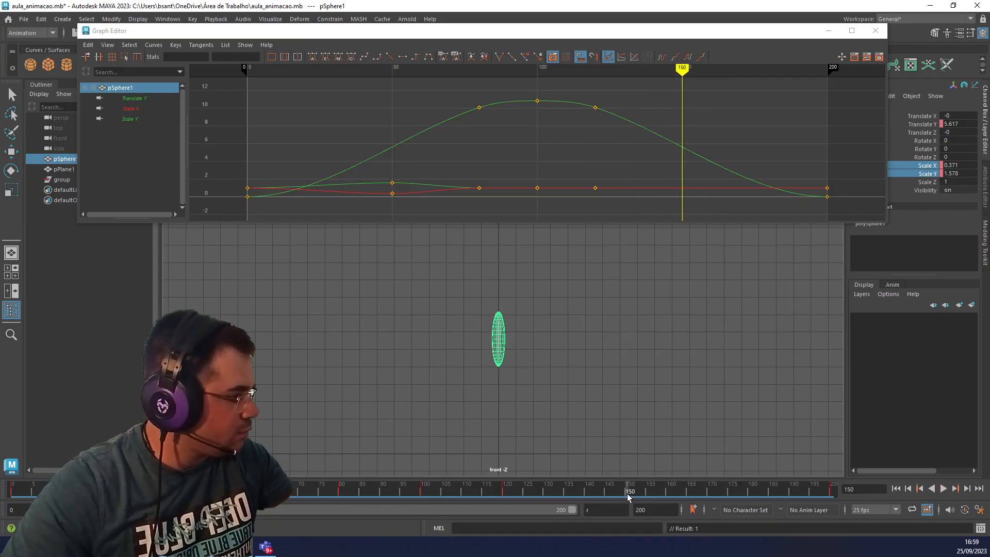
{"action": "right_click", "coordinate": [924, 177]}
{"action": "left_click", "coordinate": [905, 195]}
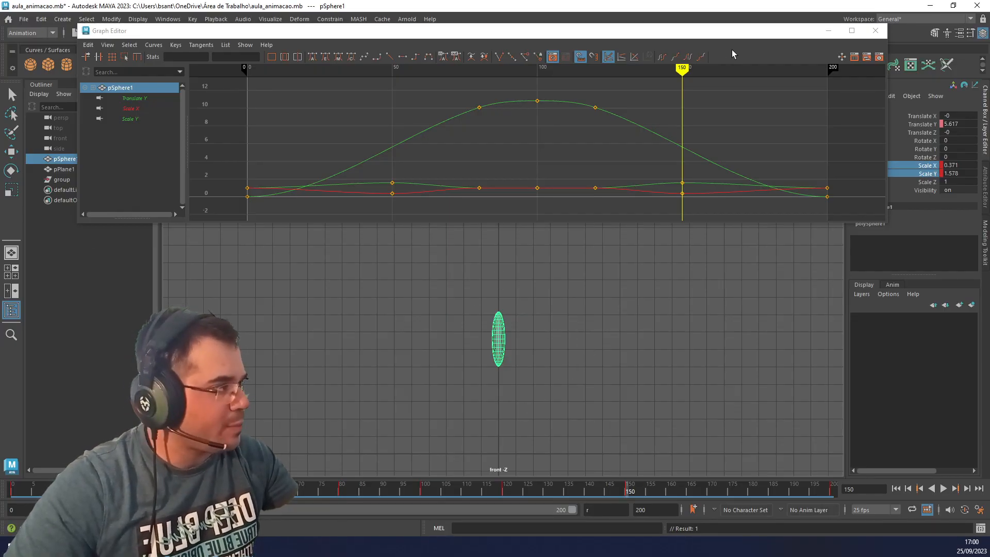
Close the Graph Editor and play the bounce from frame 0 to check the stretch on the rise and fall, pausing at frame 100.
{"action": "left_click", "coordinate": [875, 30]}
{"action": "left_click", "coordinate": [37, 491]}
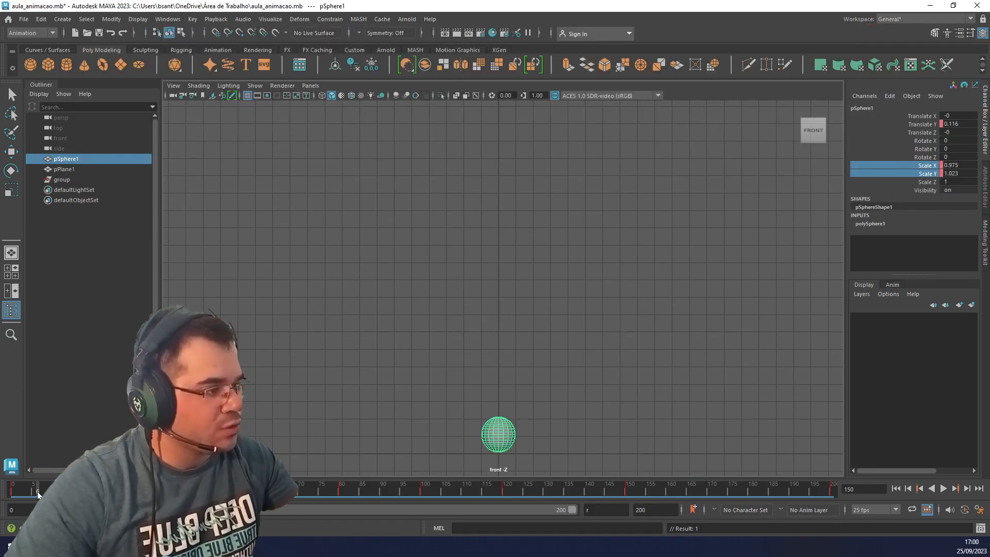
{"action": "left_click", "coordinate": [6, 489]}
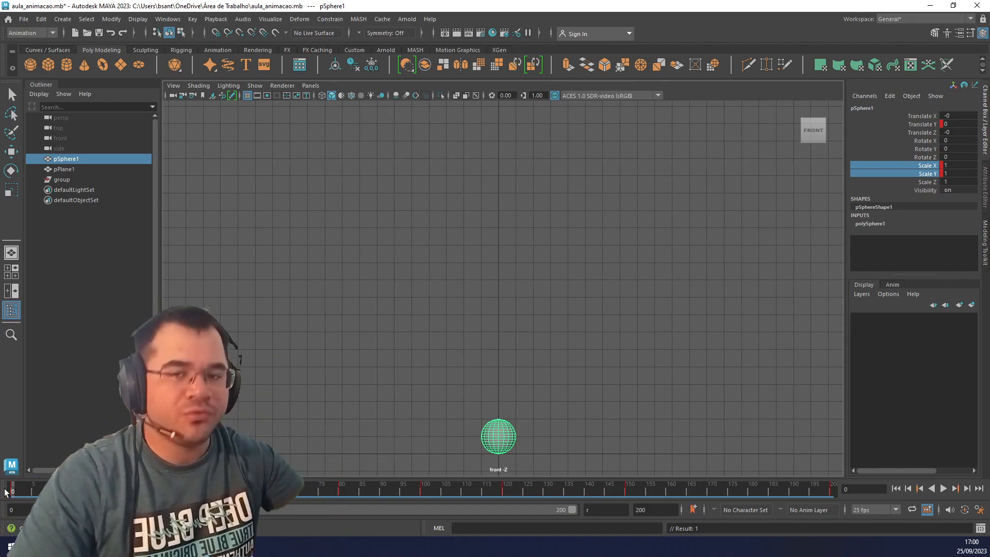
{"action": "left_click", "coordinate": [944, 488]}
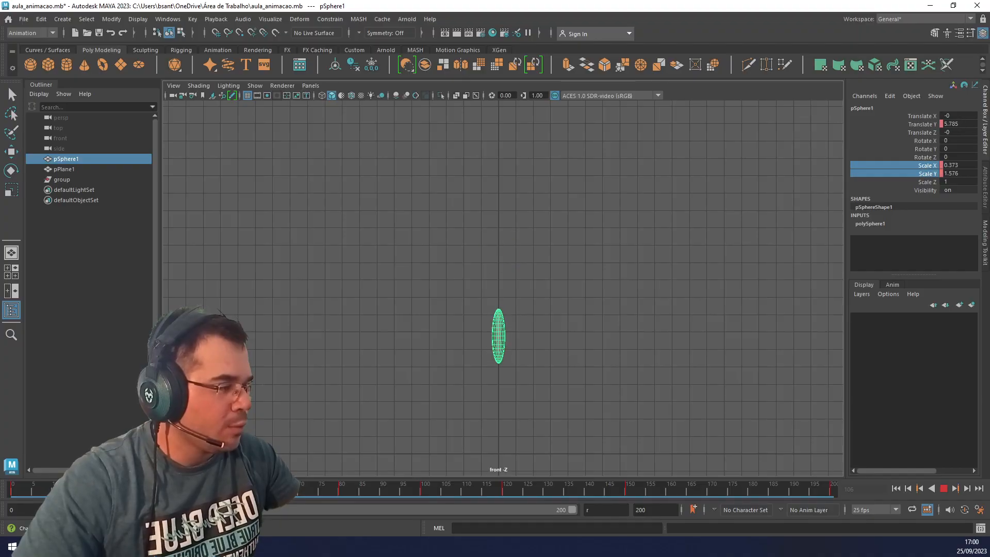
{"action": "left_click", "coordinate": [422, 494]}
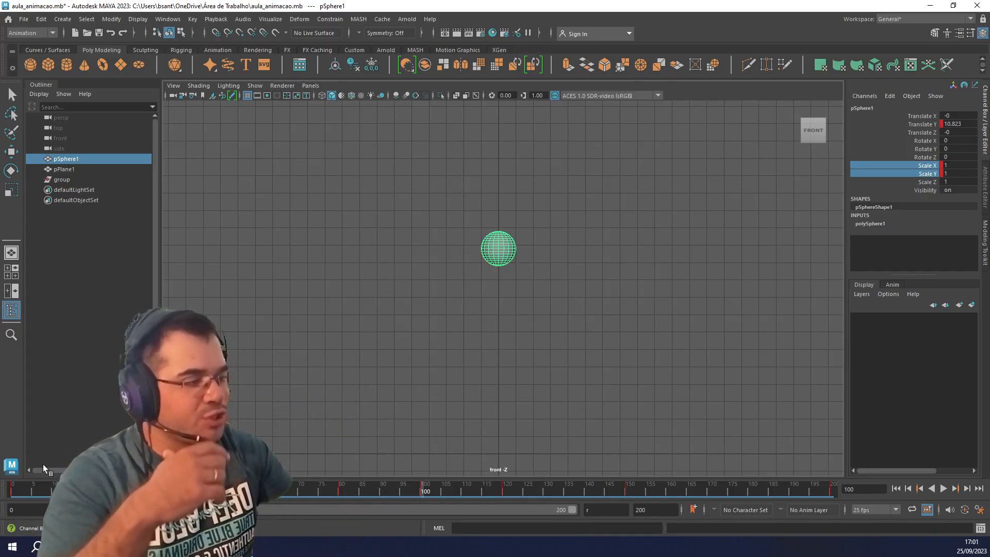
{"action": "left_click", "coordinate": [13, 491]}
{"action": "key", "text": "alt+v"}
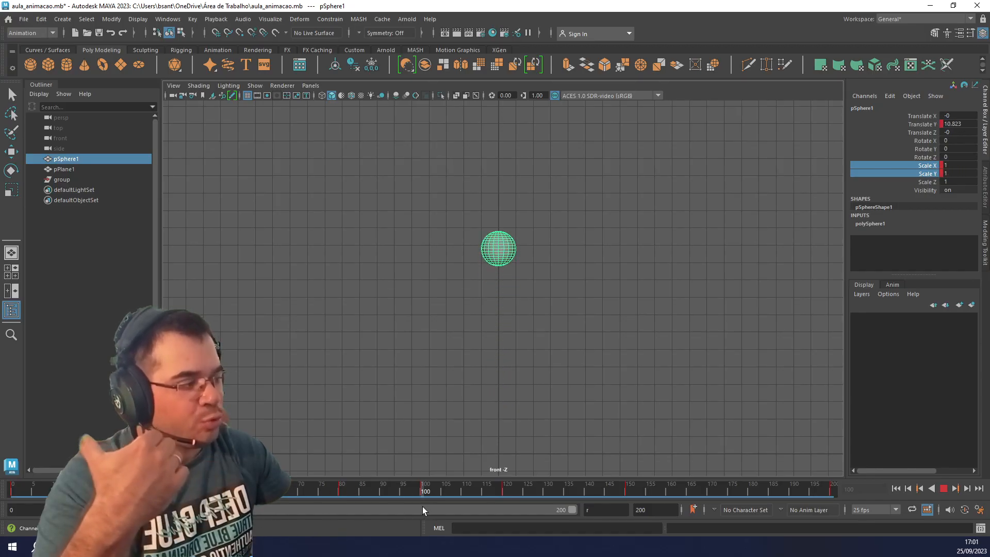
{"action": "left_click_drag", "start_coordinate": [422, 506], "coordinate": [423, 506]}
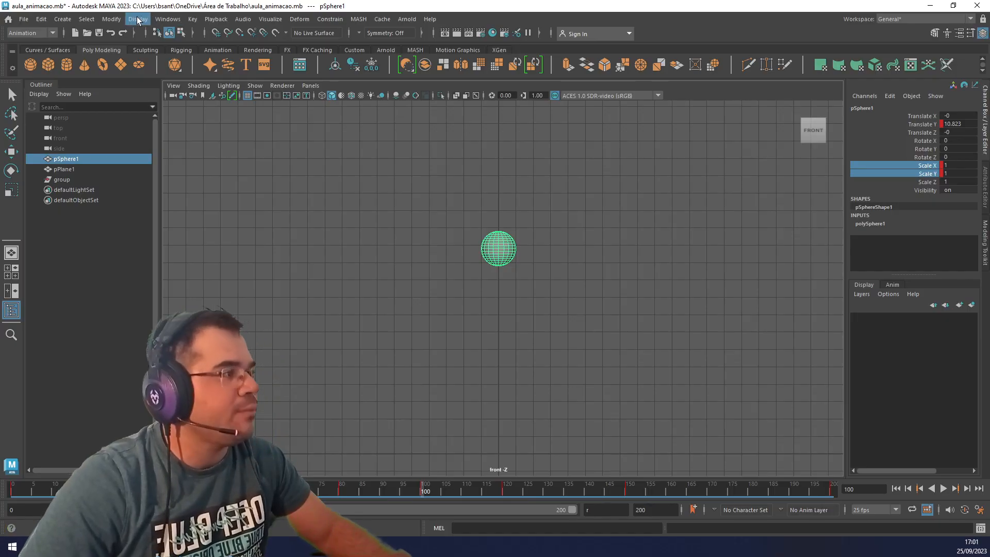
Delete the sphere's Scale X and Scale Y keys at frame 100 in the Graph Editor, keeping the Translate Y key.
{"action": "left_click", "coordinate": [168, 19]}
{"action": "mouse_move", "coordinate": [213, 91]}
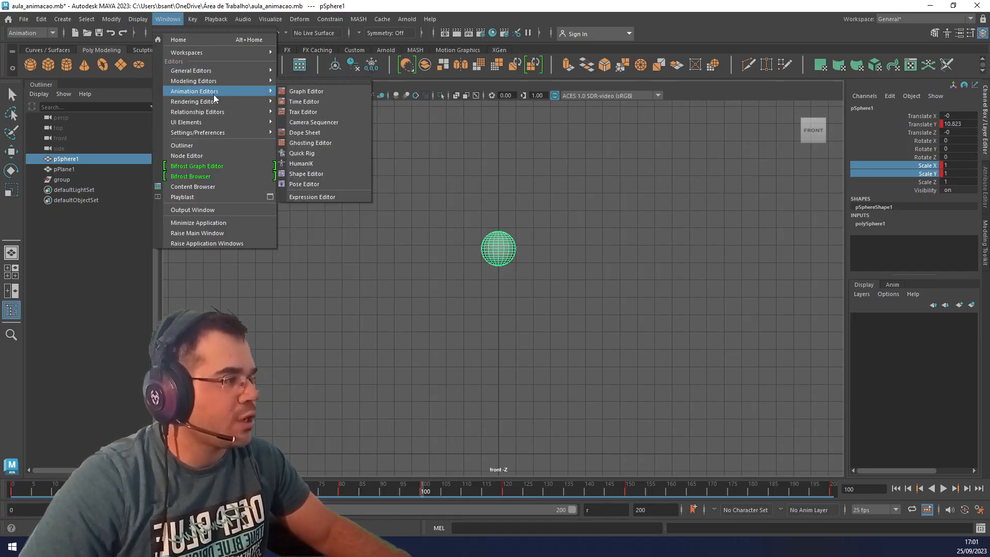
{"action": "left_click", "coordinate": [307, 90]}
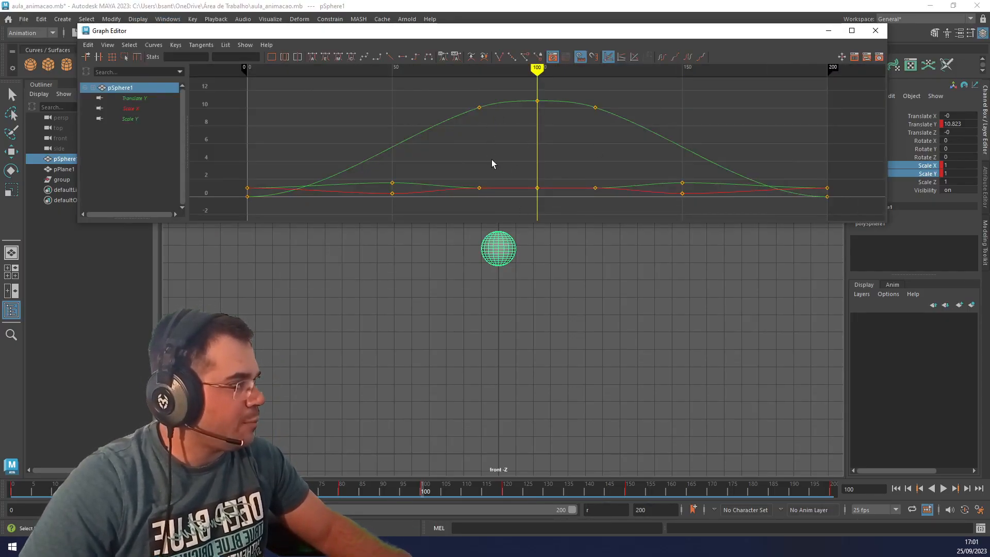
{"action": "left_click", "coordinate": [536, 202]}
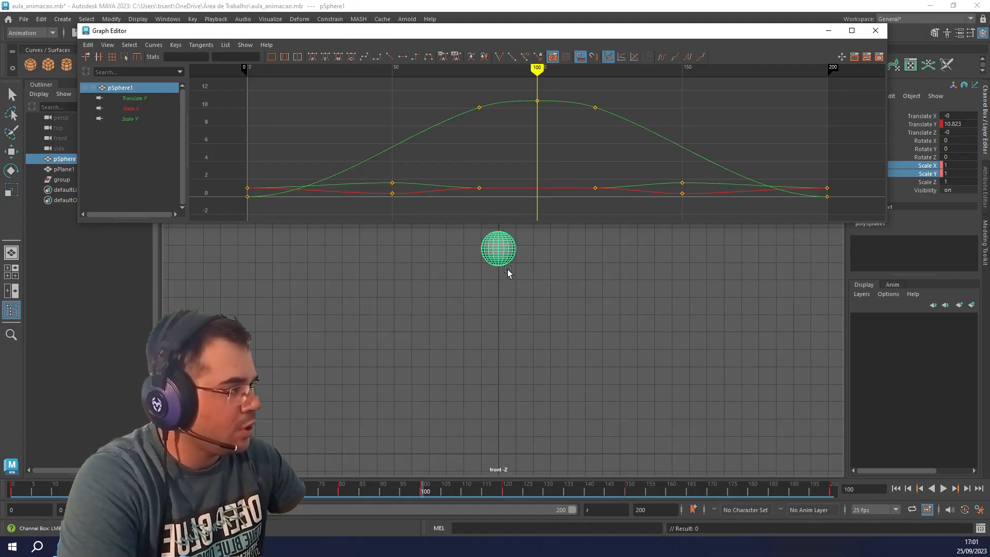
Minimize the Graph Editor, stretch the sphere at frame 90 to Scale X 0.778 and Scale Y 1.133, and key both channels.
{"action": "key", "text": "r"}
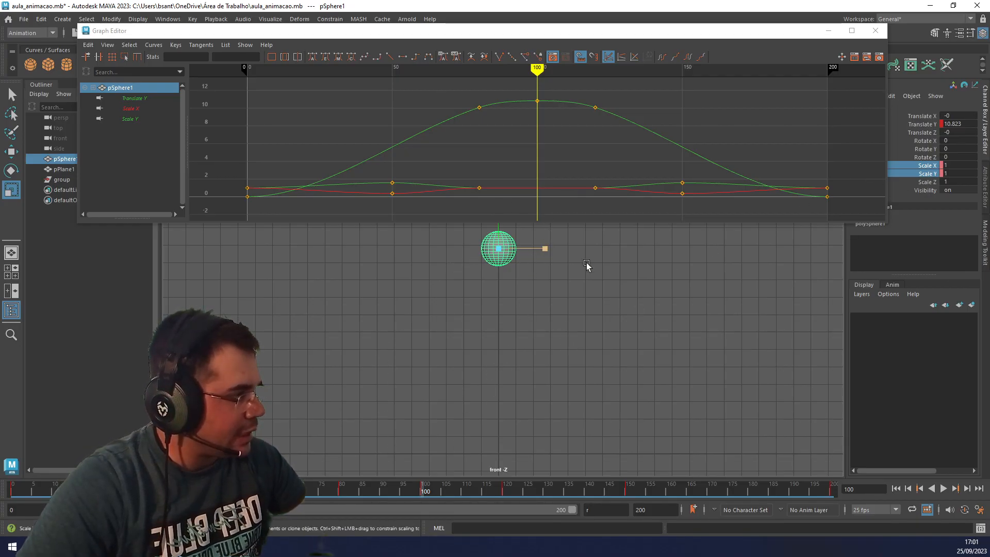
{"action": "left_click", "coordinate": [400, 494]}
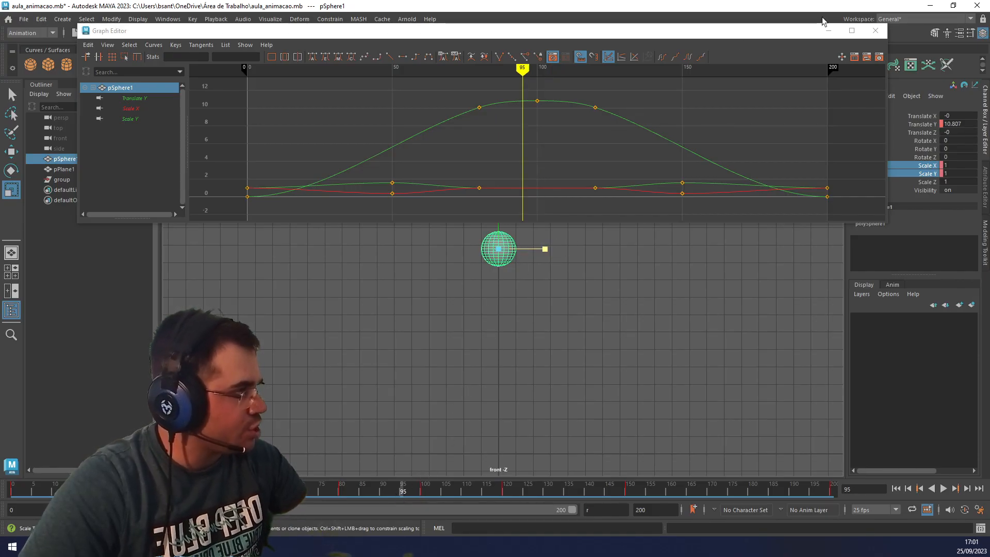
{"action": "left_click", "coordinate": [828, 31]}
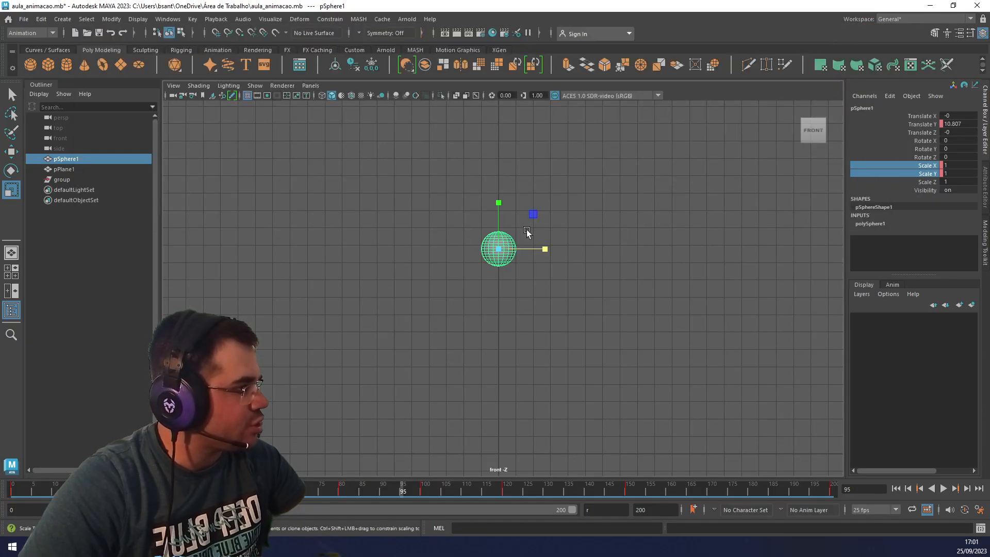
{"action": "scroll", "coordinate": [503, 201], "scroll_direction": "up", "scroll_amount": 3}
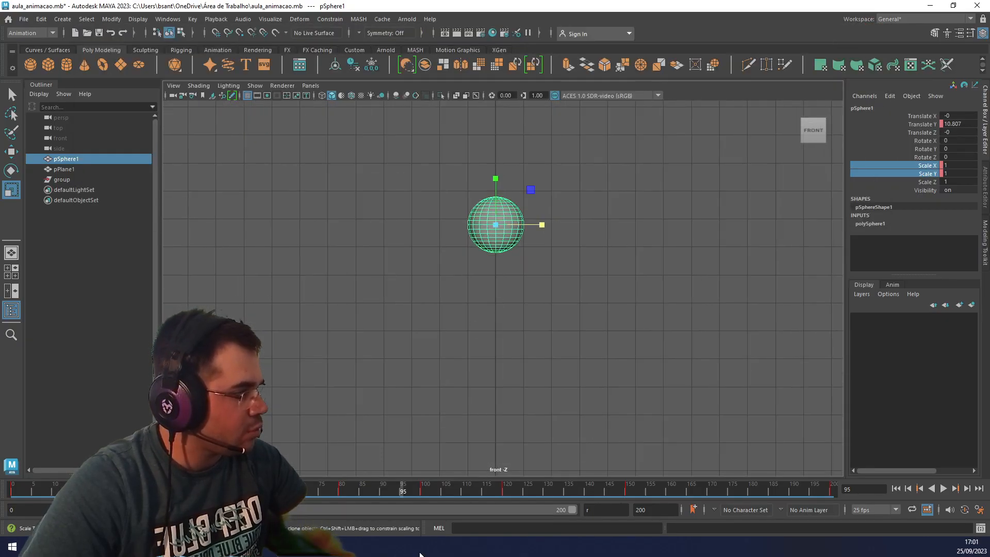
{"action": "mouse_move", "coordinate": [357, 487]}
{"action": "left_mouse_down"}
{"action": "mouse_move", "coordinate": [425, 494]}
{"action": "mouse_move", "coordinate": [367, 494]}
{"action": "mouse_move", "coordinate": [382, 493]}
{"action": "left_mouse_up"}
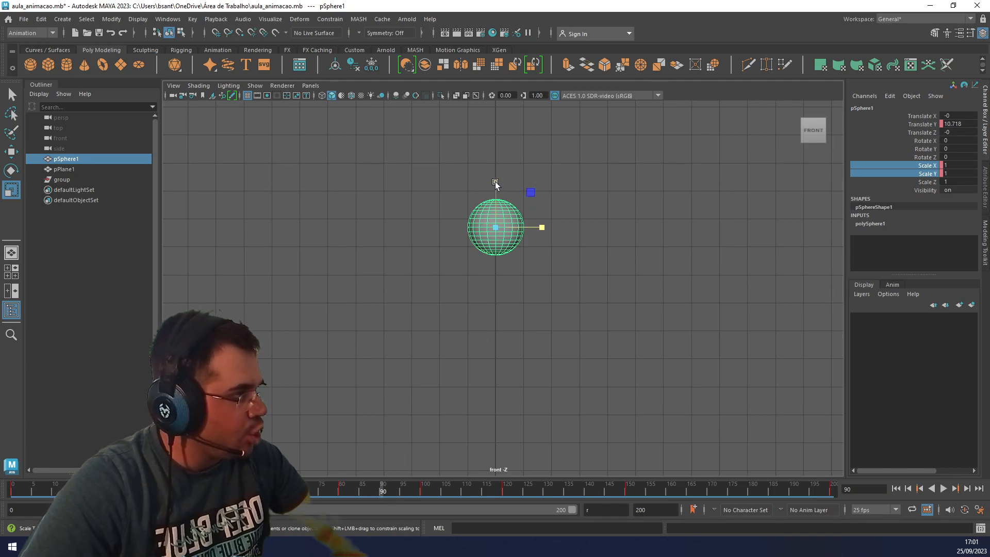
{"action": "left_click_drag", "start_coordinate": [495, 181], "coordinate": [495, 175]}
{"action": "left_click_drag", "start_coordinate": [543, 227], "coordinate": [530, 227]}
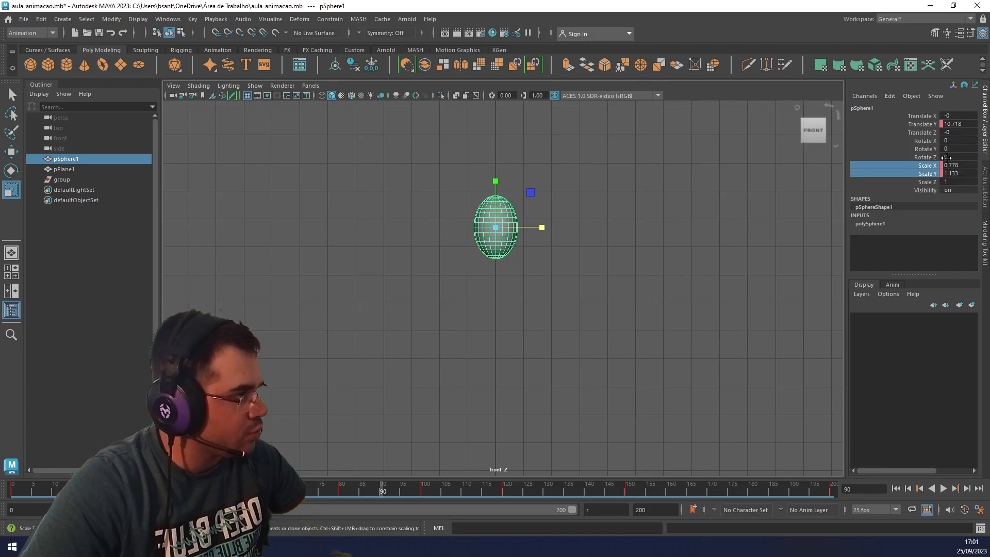
{"action": "right_click", "coordinate": [923, 166]}
{"action": "left_click", "coordinate": [901, 187]}
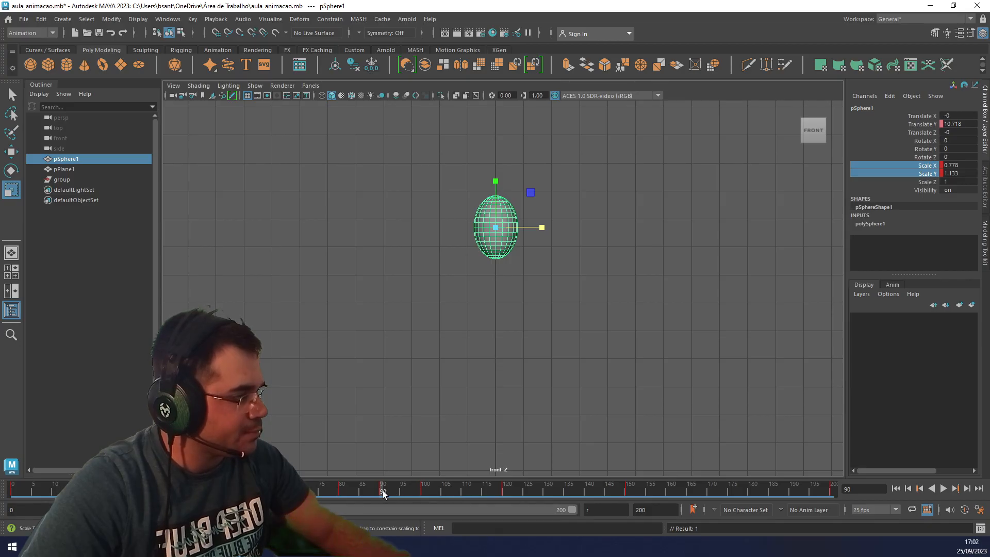
Stretch the sphere at frame 120 to Scale X 0.633 and Scale Y 1.278, and key both channels.
{"action": "left_click_drag", "start_coordinate": [394, 494], "coordinate": [503, 494]}
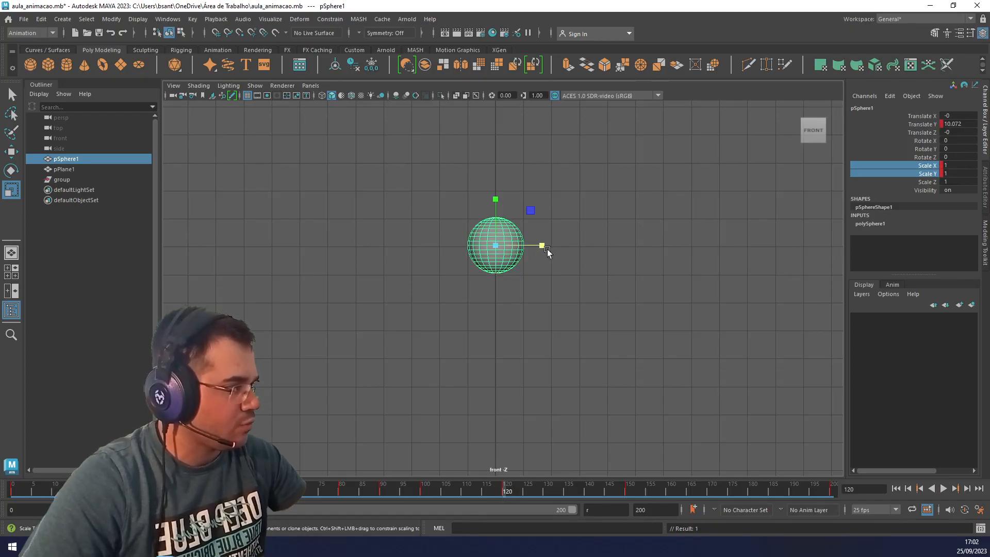
{"action": "left_click_drag", "start_coordinate": [494, 199], "coordinate": [496, 187]}
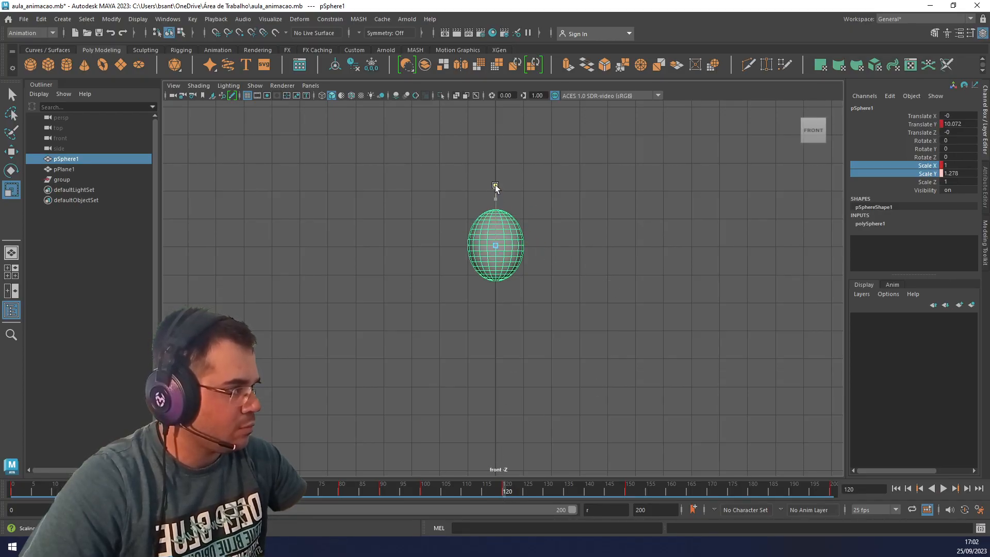
{"action": "left_click_drag", "start_coordinate": [542, 245], "coordinate": [526, 246]}
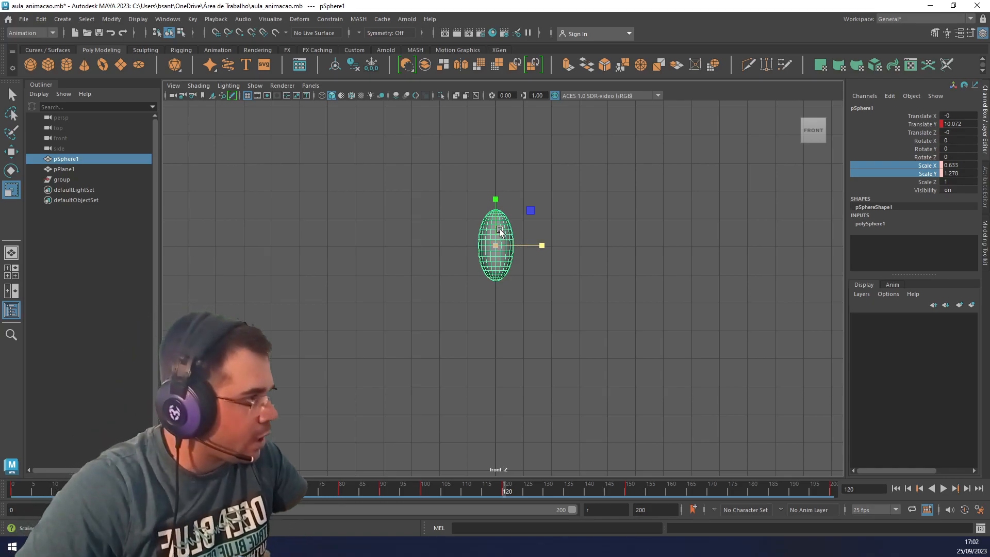
{"action": "right_click", "coordinate": [896, 180]}
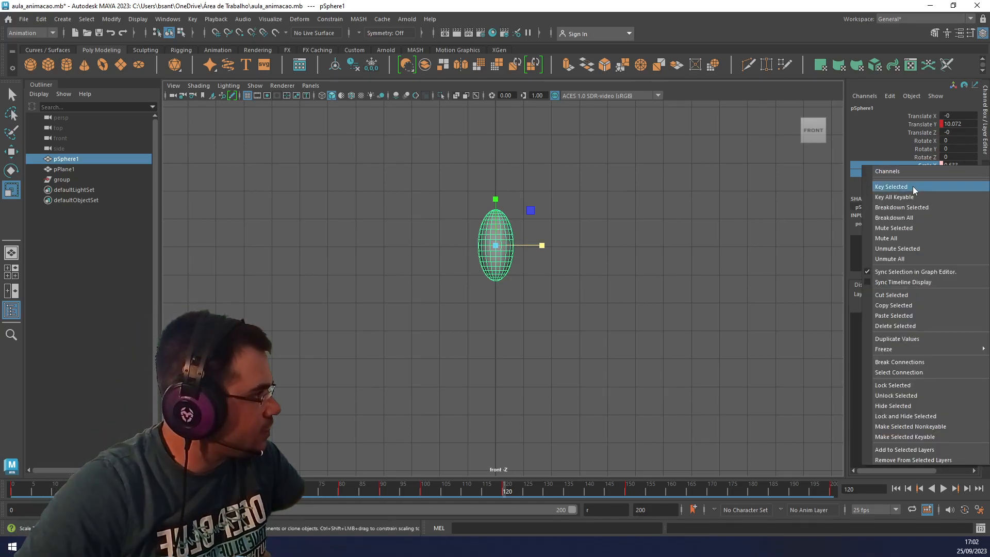
{"action": "left_click", "coordinate": [909, 189]}
Delete the sphere's Scale X and Scale Y keys at frame 80 in the Graph Editor, keeping Translate Y, and close the editor.
{"action": "key", "text": "alt+v"}
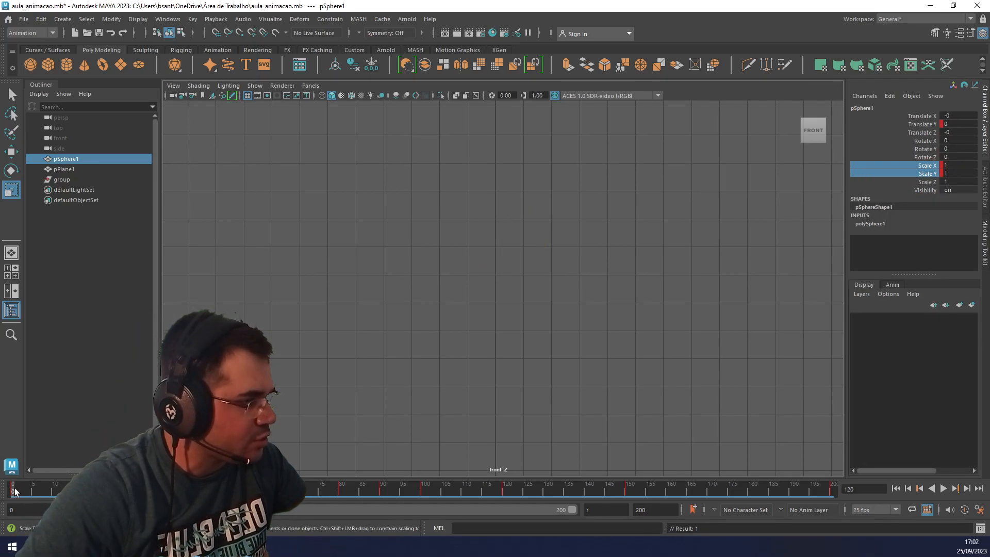
{"action": "mouse_move", "coordinate": [306, 493]}
{"action": "left_mouse_down"}
{"action": "mouse_move", "coordinate": [392, 490]}
{"action": "mouse_move", "coordinate": [341, 489]}
{"action": "left_mouse_up"}
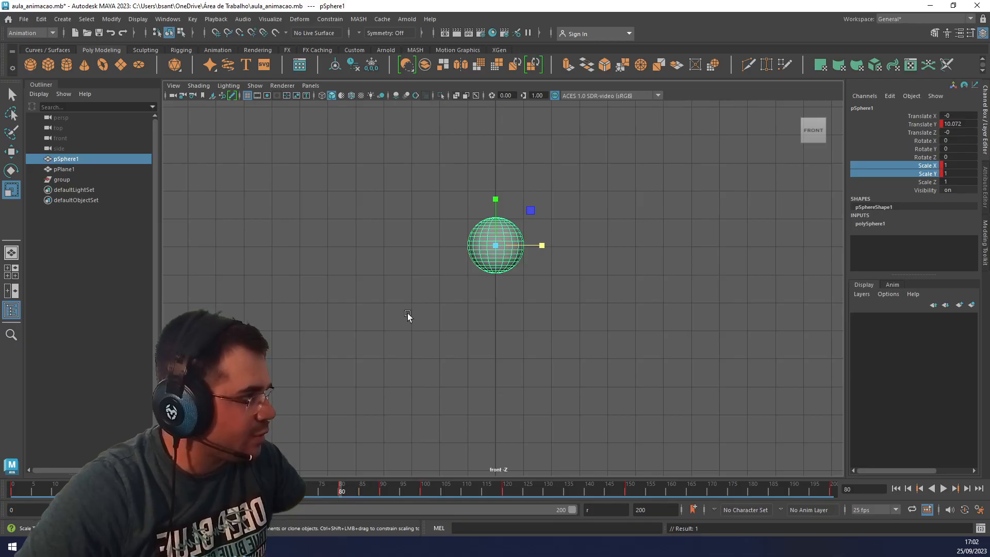
{"action": "left_click", "coordinate": [168, 19]}
{"action": "mouse_move", "coordinate": [205, 81]}
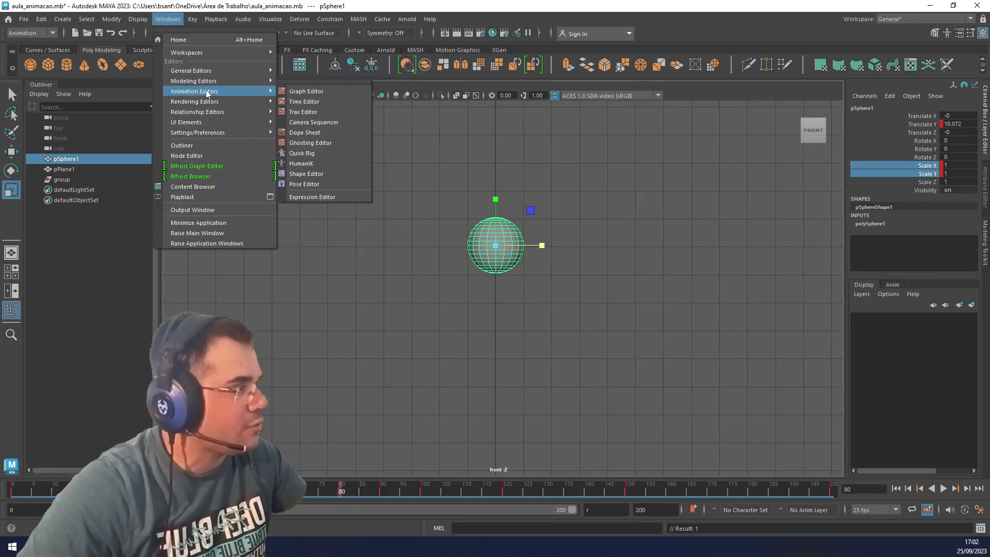
{"action": "left_click", "coordinate": [311, 92]}
{"action": "left_click_drag", "start_coordinate": [486, 201], "coordinate": [469, 179]}
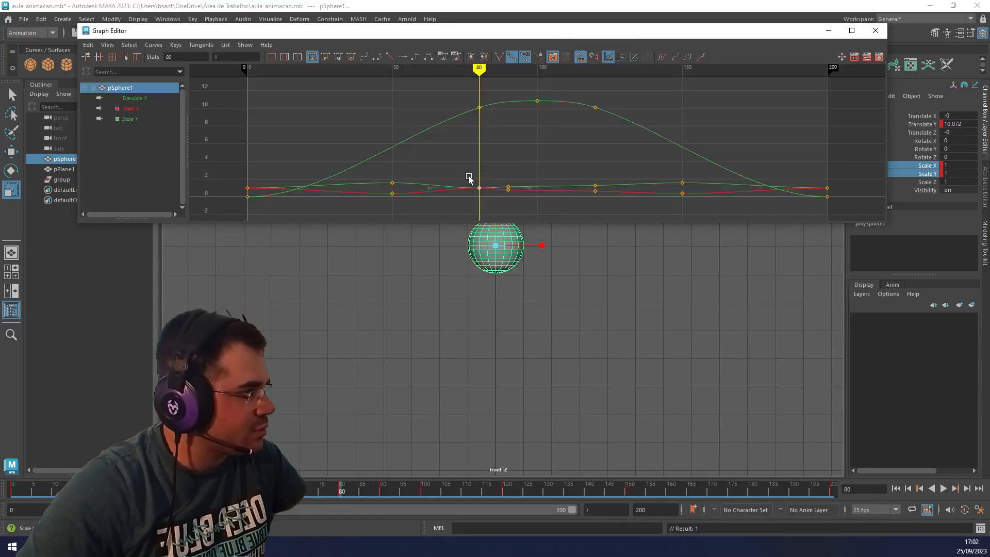
{"action": "key", "text": "Delete"}
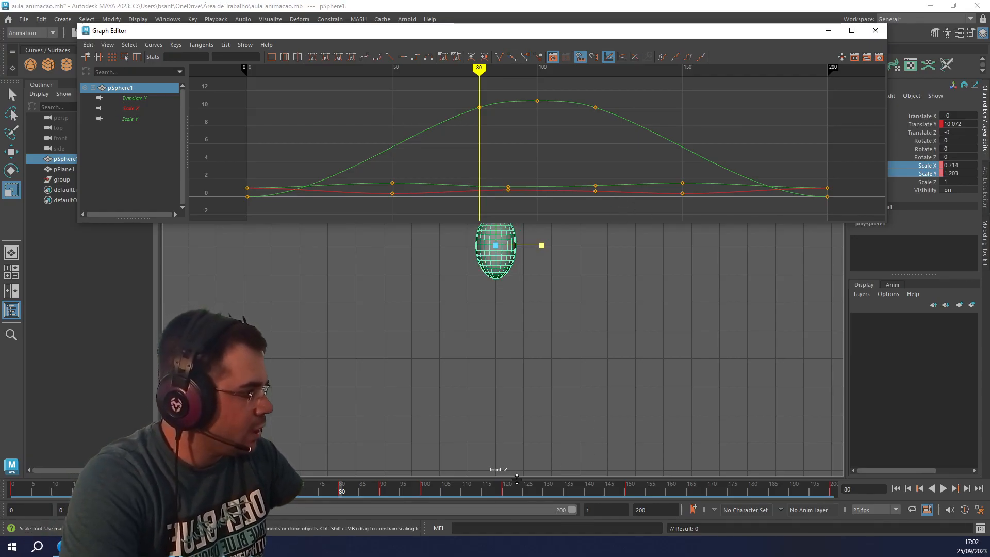
{"action": "left_click", "coordinate": [504, 491]}
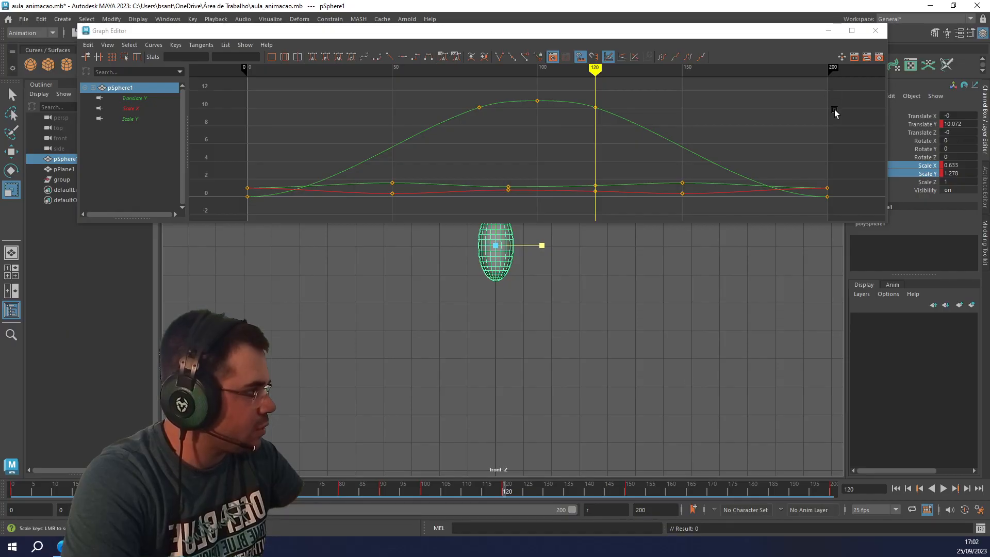
{"action": "left_click", "coordinate": [874, 30]}
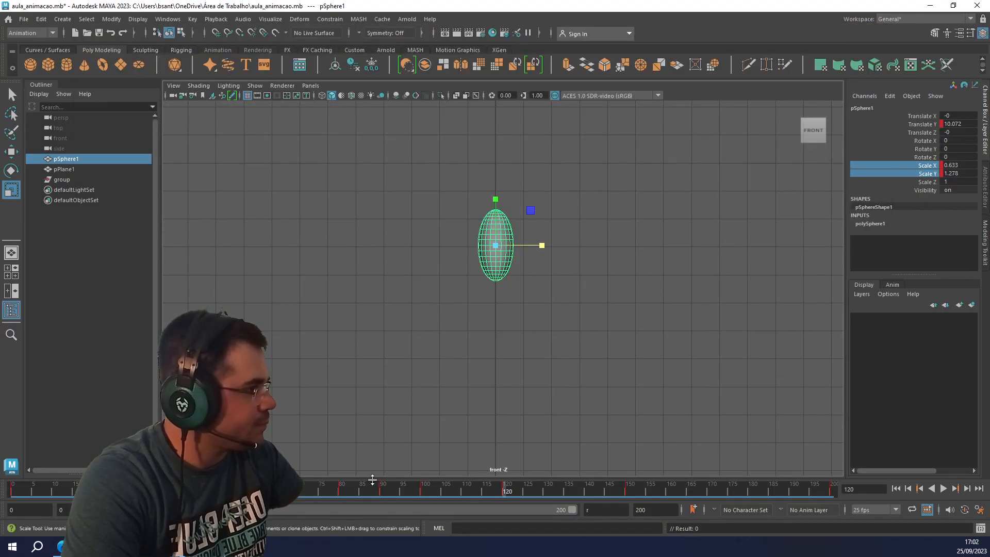
Reset the sphere's Scale X and Scale Y to 1 at the peak and key both channels at frame 105.
{"action": "left_click", "coordinate": [15, 493]}
{"action": "left_click_drag", "start_coordinate": [16, 493], "coordinate": [422, 498]}
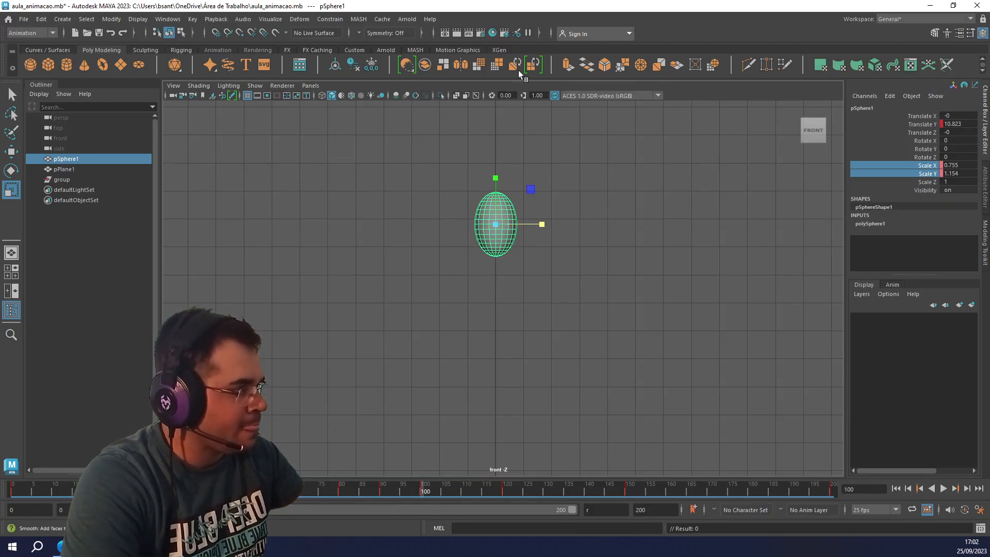
{"action": "double_click", "coordinate": [956, 166]}
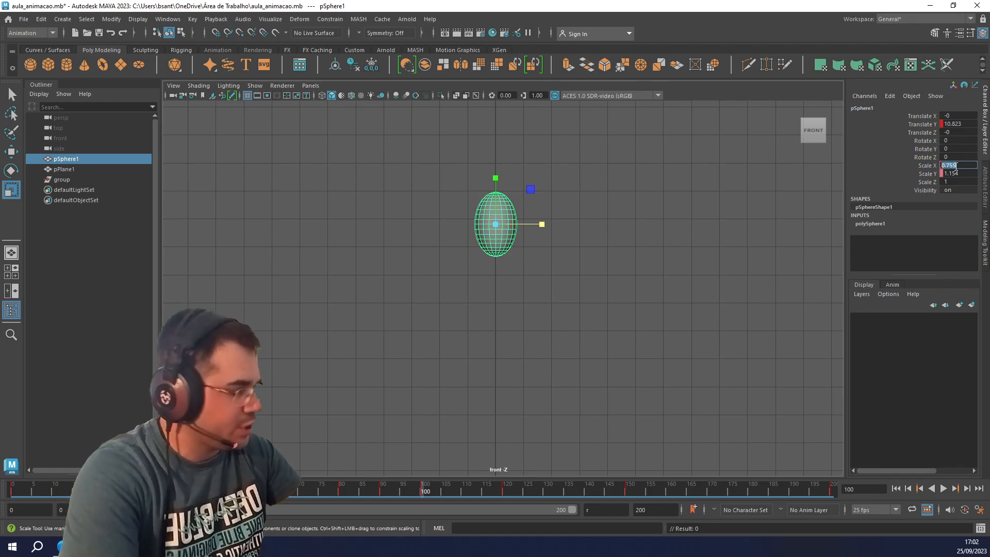
{"action": "type", "text": "1"}
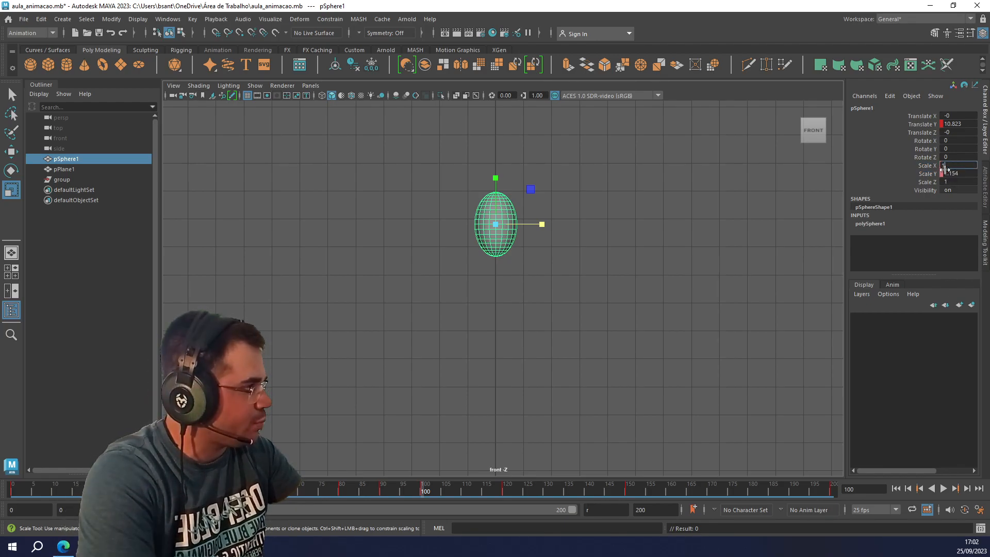
{"action": "key", "text": "Return"}
{"action": "left_click", "coordinate": [926, 164]}
{"action": "right_click", "coordinate": [921, 163]}
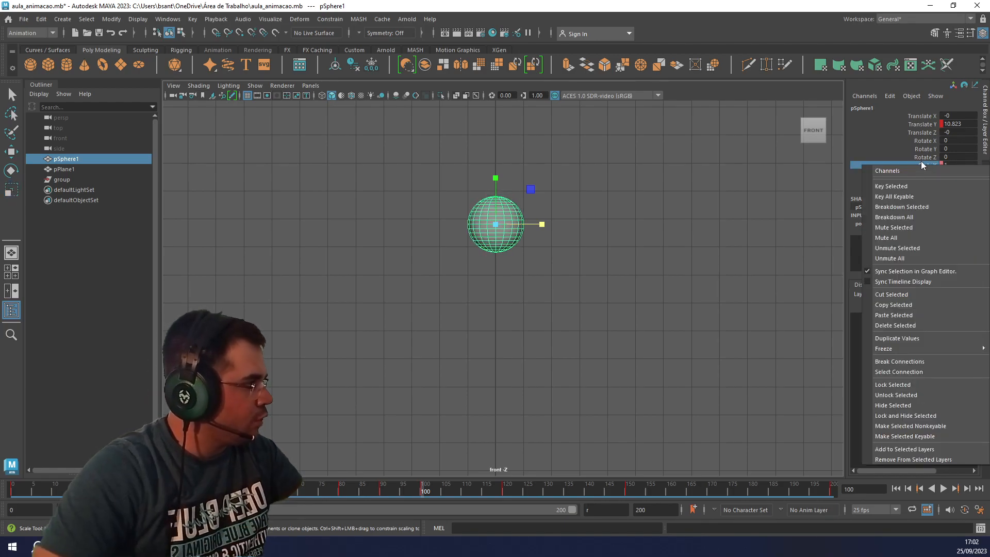
{"action": "left_click_drag", "start_coordinate": [921, 163], "coordinate": [925, 173]}
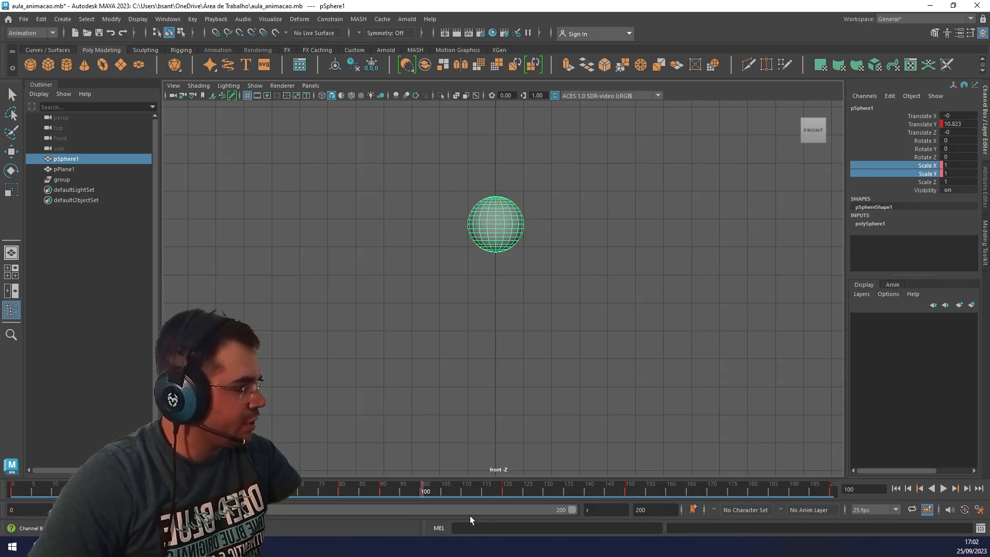
{"action": "left_click", "coordinate": [442, 489]}
{"action": "right_click", "coordinate": [924, 169]}
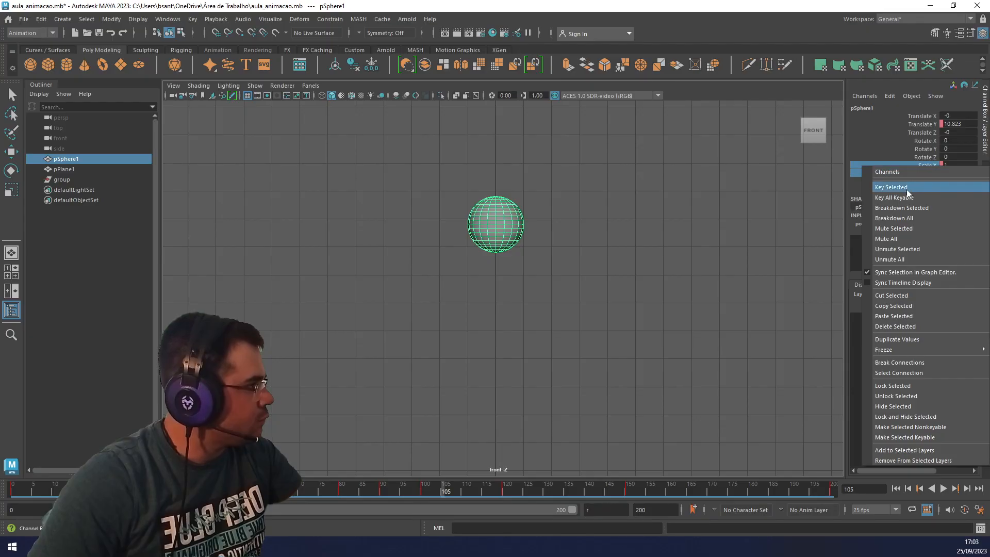
{"action": "left_click", "coordinate": [906, 193]}
Play the bounce to check how the ball rounds out at the peak and stretches on the way down.
{"action": "left_click", "coordinate": [421, 487]}
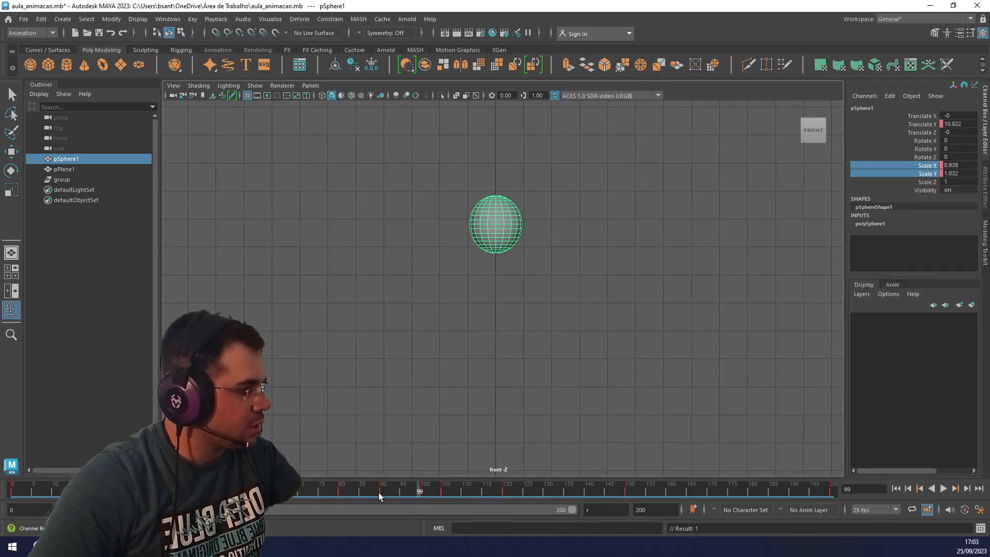
{"action": "key", "text": "alt+v"}
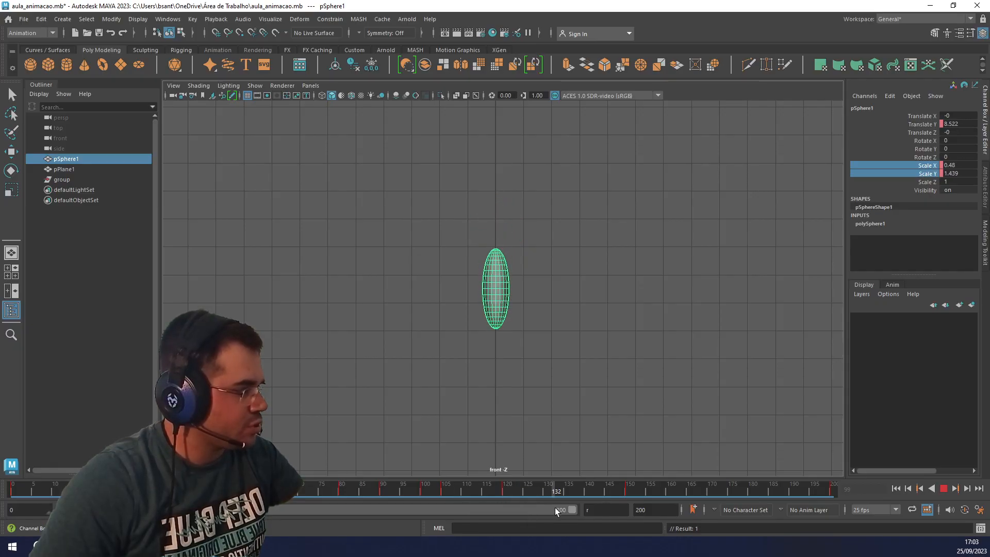
{"action": "left_click_drag", "start_coordinate": [561, 507], "coordinate": [555, 506]}
Delete the sphere's Scale X and Scale Y keys at frame 120 in the Graph Editor, keeping the Translate Y key, and scrub the fall.
{"action": "left_click", "coordinate": [506, 485]}
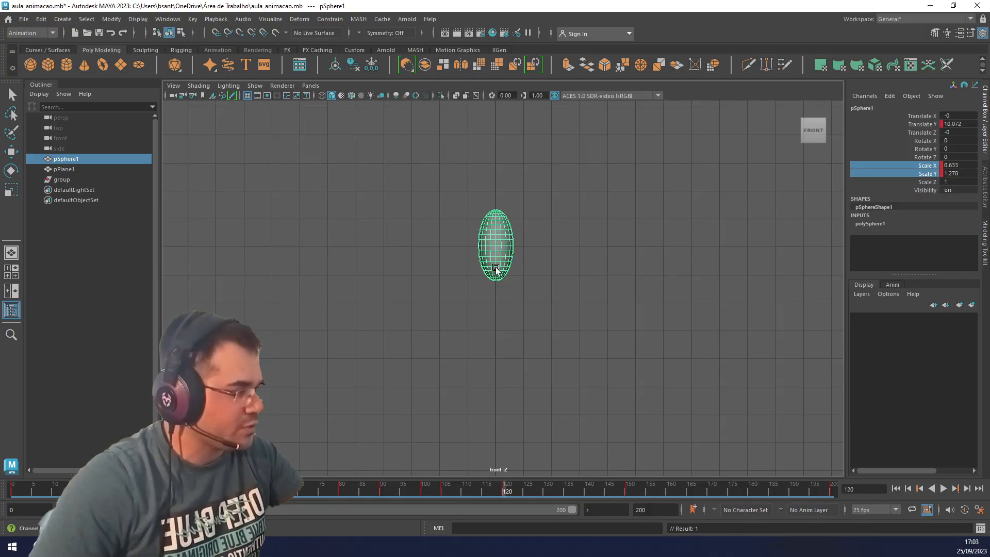
{"action": "left_click", "coordinate": [167, 19]}
{"action": "mouse_move", "coordinate": [202, 75]}
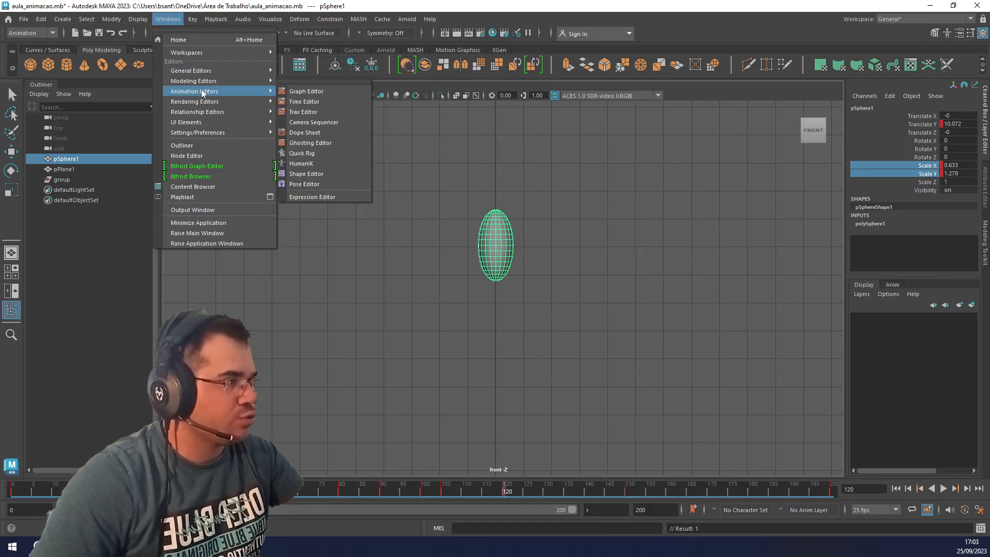
{"action": "mouse_move", "coordinate": [262, 79]}
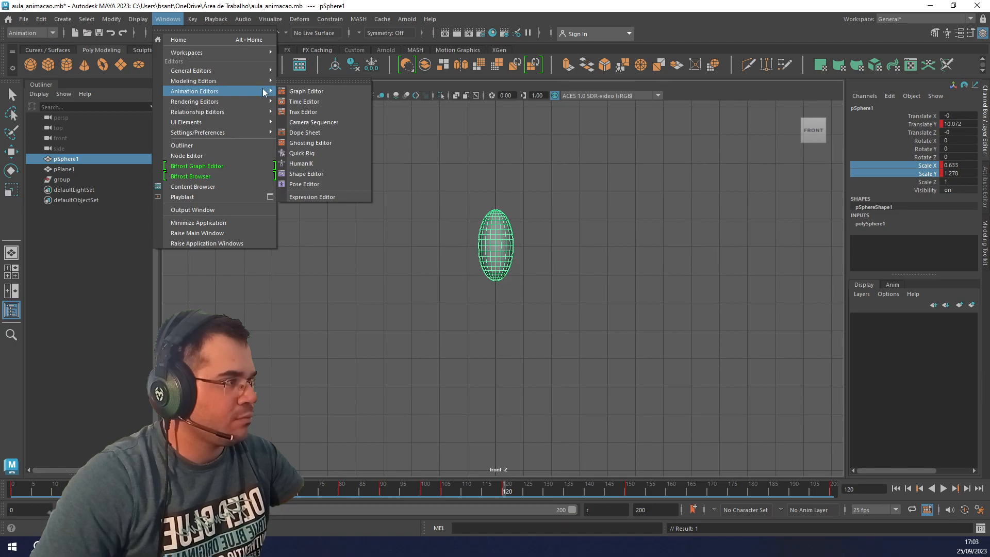
{"action": "left_click", "coordinate": [304, 91]}
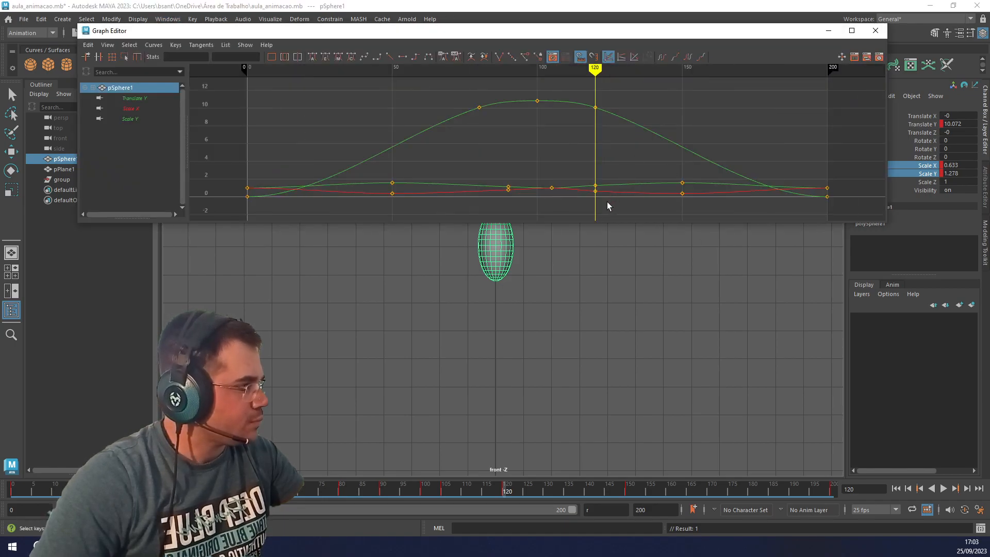
{"action": "left_click_drag", "start_coordinate": [607, 206], "coordinate": [586, 166]}
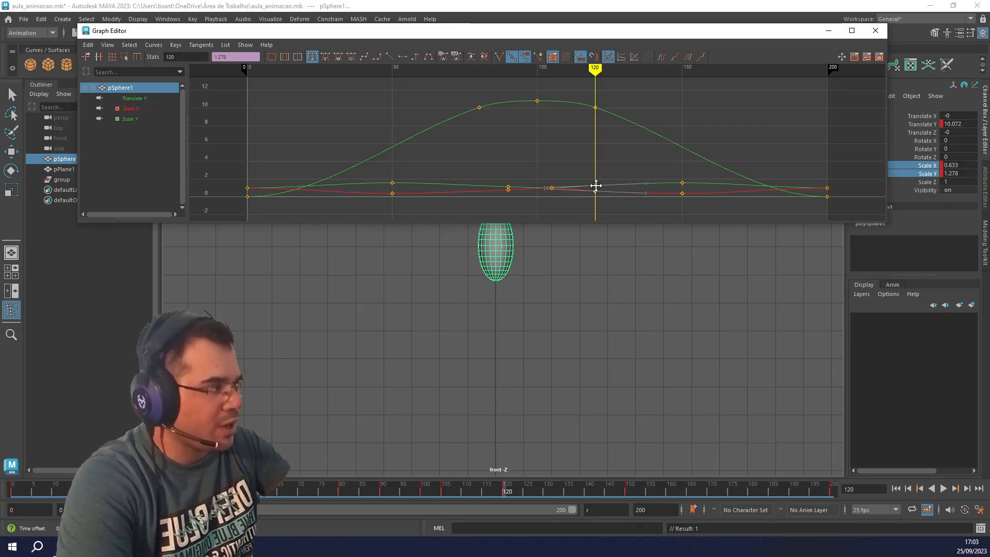
{"action": "middle_click_drag", "start_coordinate": [597, 189], "coordinate": [608, 184]}
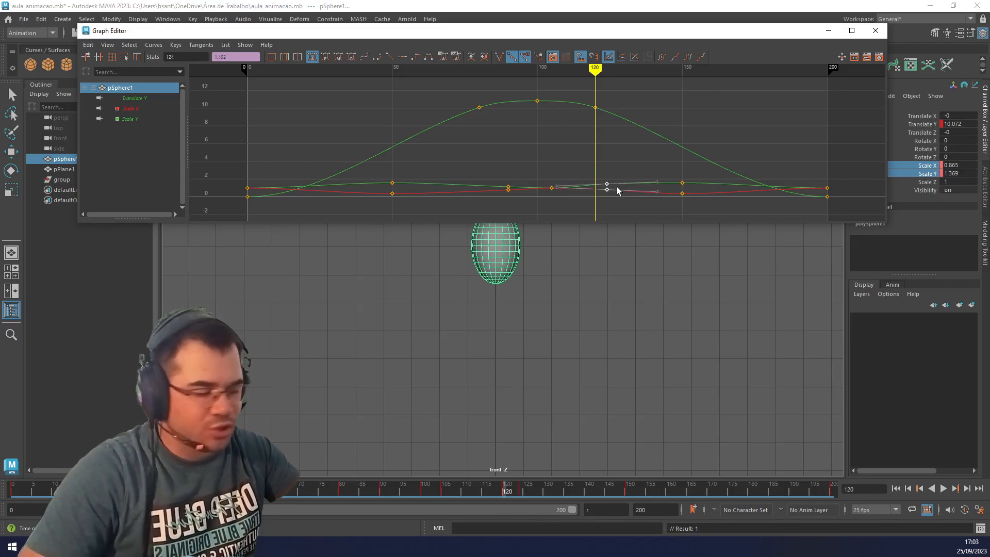
{"action": "key", "text": "ctrl+z"}
{"action": "key", "text": "ctrl+z"}
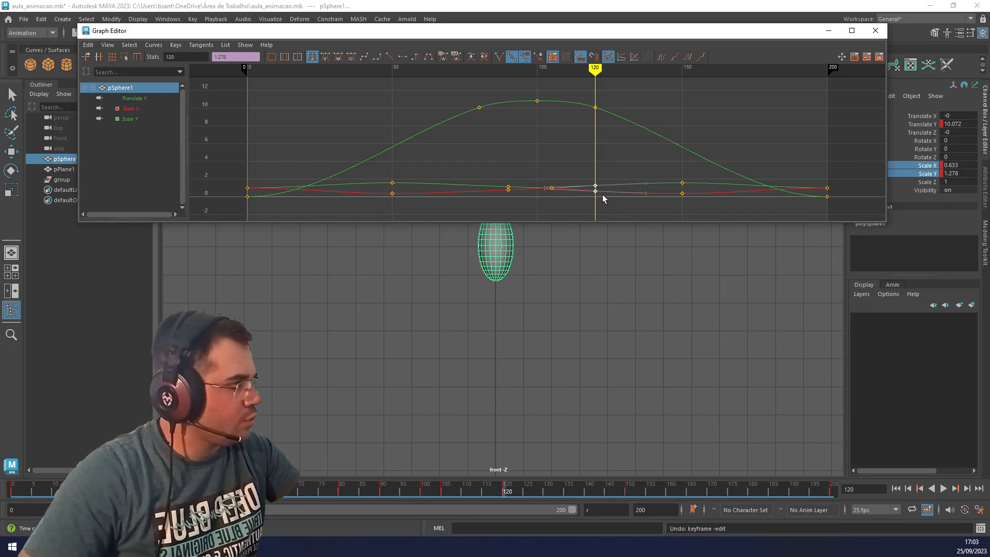
{"action": "key", "text": "Delete"}
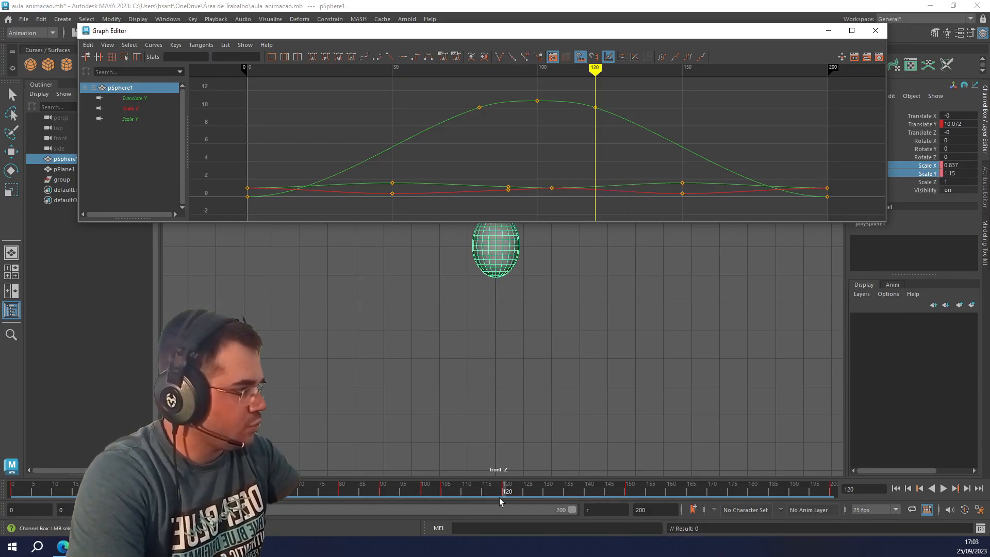
{"action": "left_click_drag", "start_coordinate": [504, 494], "coordinate": [558, 493]}
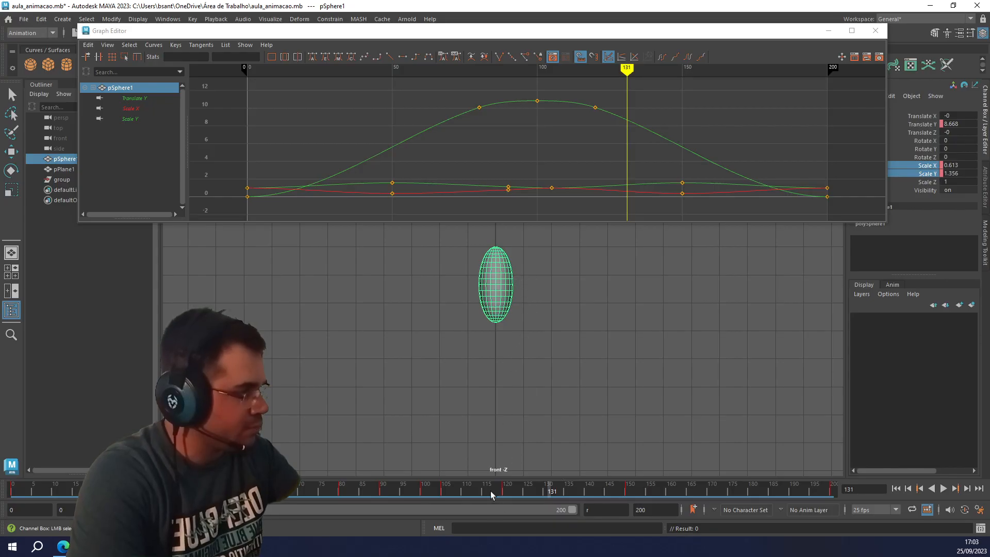
Close the Graph Editor and play the bounce from frame 0 to check the ball's stretch through the rise and fall.
{"action": "left_click_drag", "start_coordinate": [491, 494], "coordinate": [621, 524]}
{"action": "left_click", "coordinate": [875, 31]}
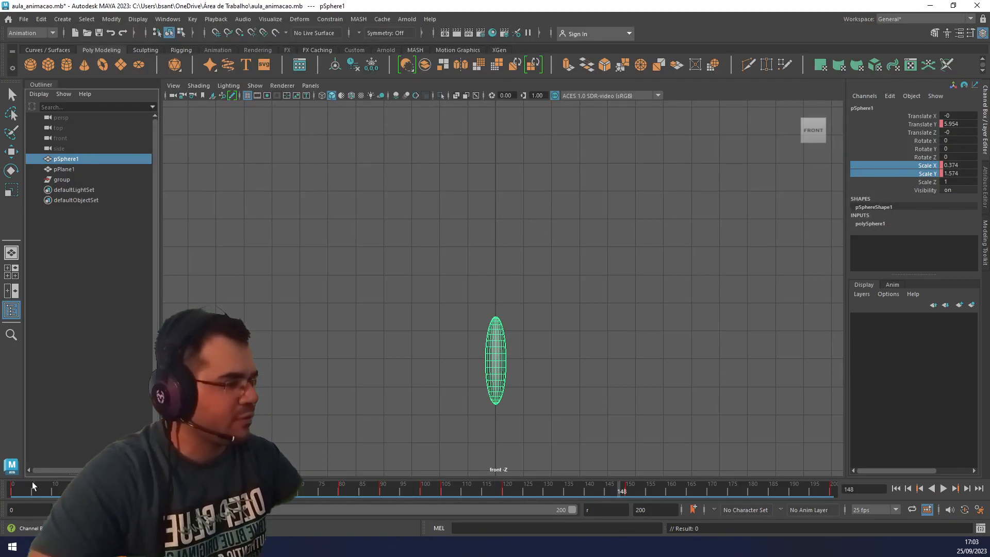
{"action": "left_click", "coordinate": [896, 488]}
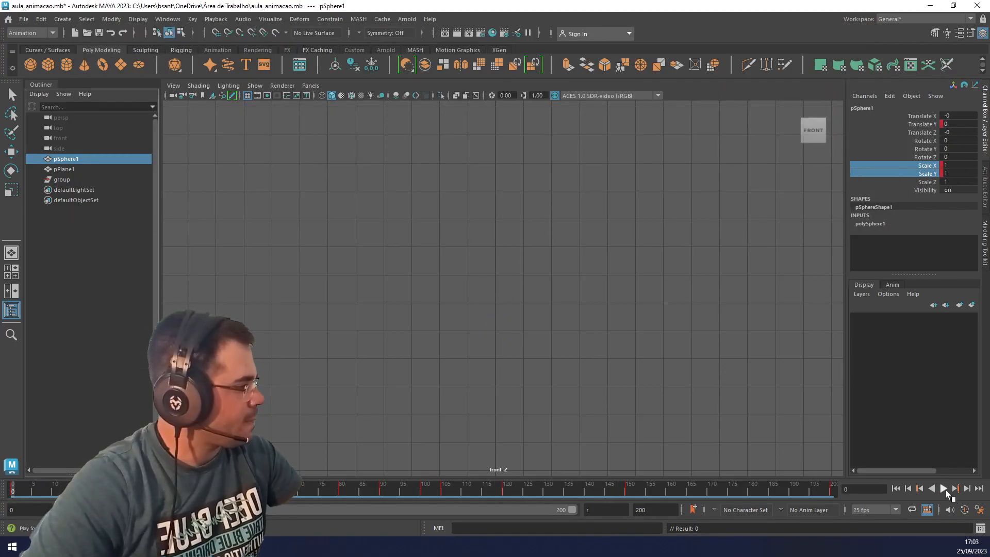
{"action": "left_click", "coordinate": [943, 488]}
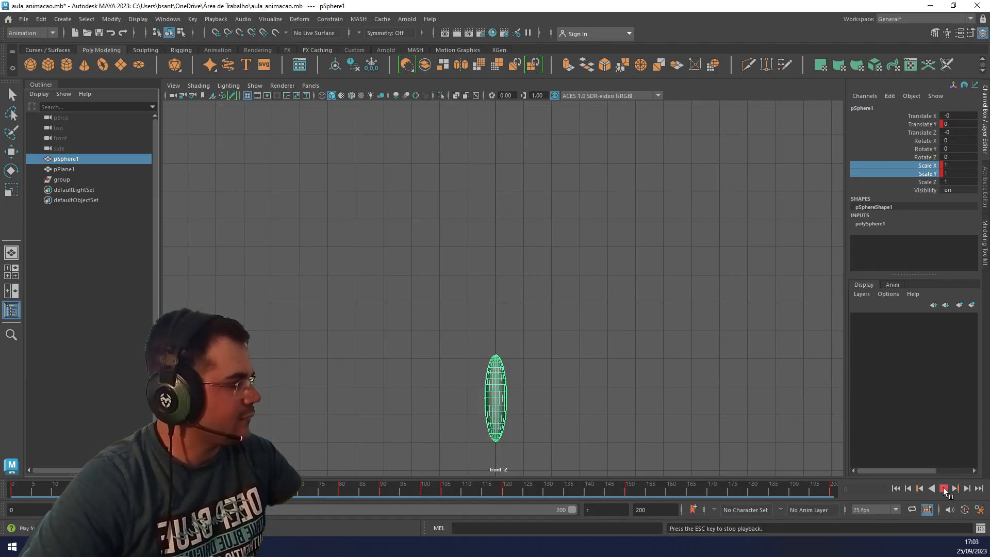
{"action": "left_click", "coordinate": [944, 488]}
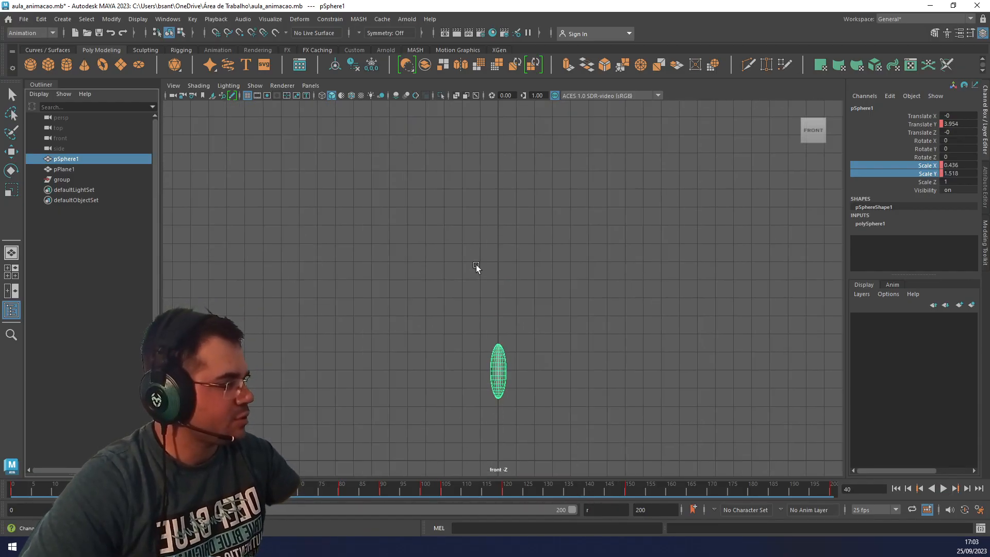
{"action": "key", "text": "alt+v"}
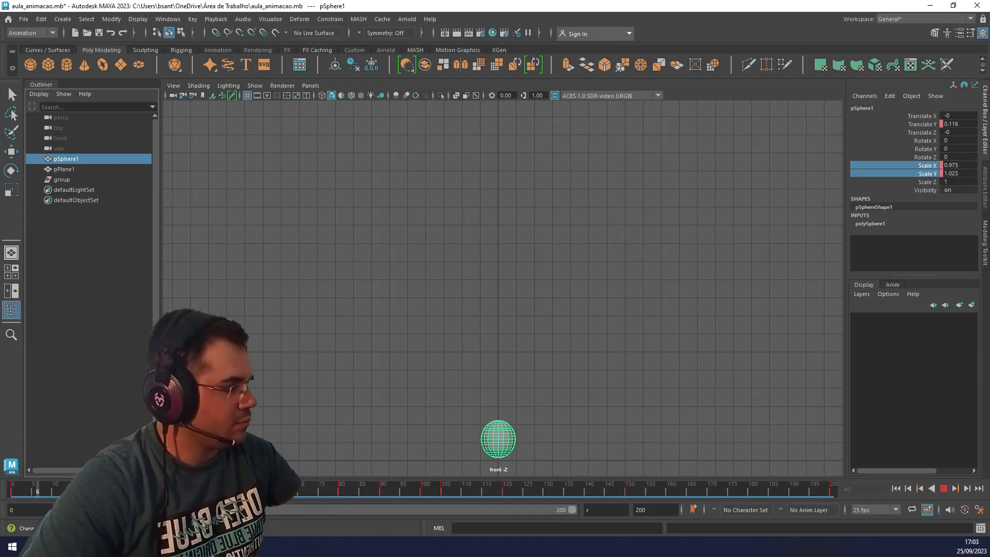
{"action": "left_click_drag", "start_coordinate": [278, 496], "coordinate": [434, 496]}
{"action": "left_click", "coordinate": [896, 489]}
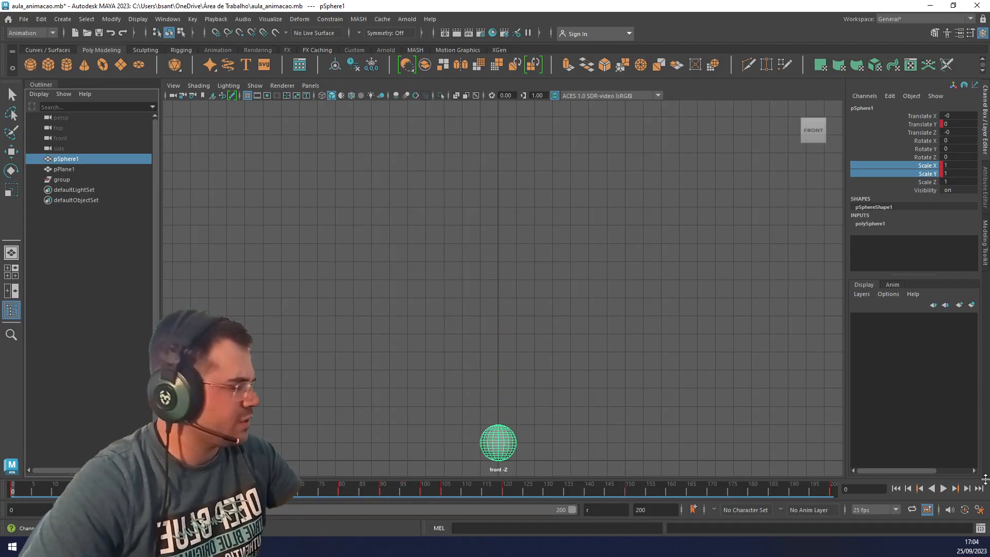
{"action": "left_click", "coordinate": [942, 488]}
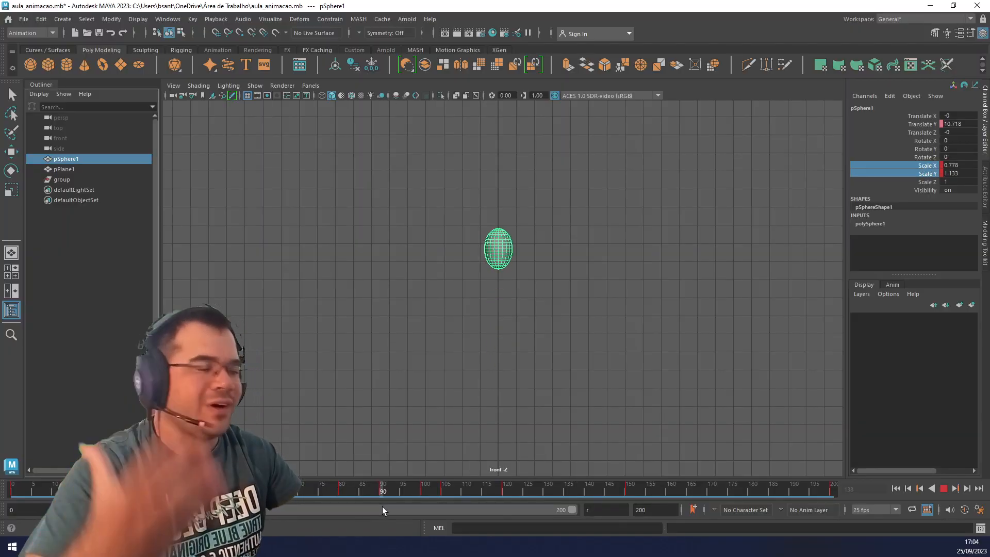
{"action": "key", "text": "Escape"}
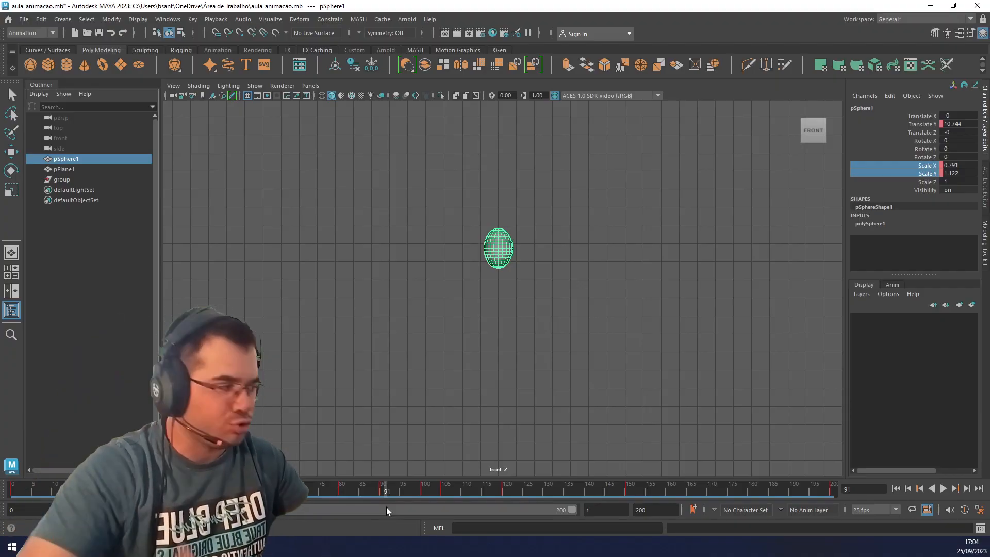
Examine the ball's shape and height up close around its peak, between about frames 91 and 105.
{"action": "left_click_drag", "start_coordinate": [392, 491], "coordinate": [424, 490]}
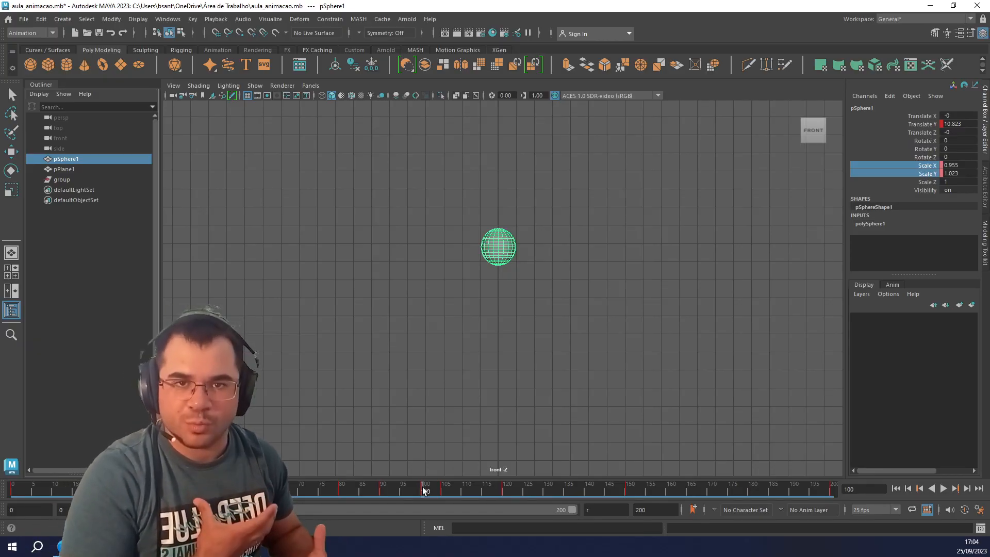
{"action": "left_click_drag", "start_coordinate": [406, 490], "coordinate": [425, 497]}
{"action": "scroll", "coordinate": [520, 214], "scroll_direction": "up", "scroll_amount": 5}
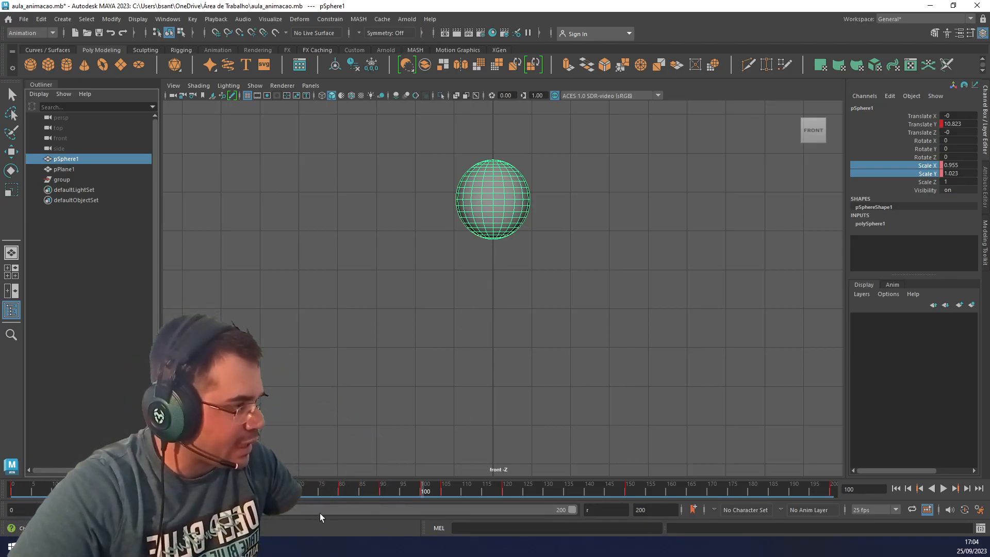
{"action": "key", "text": "alt+v"}
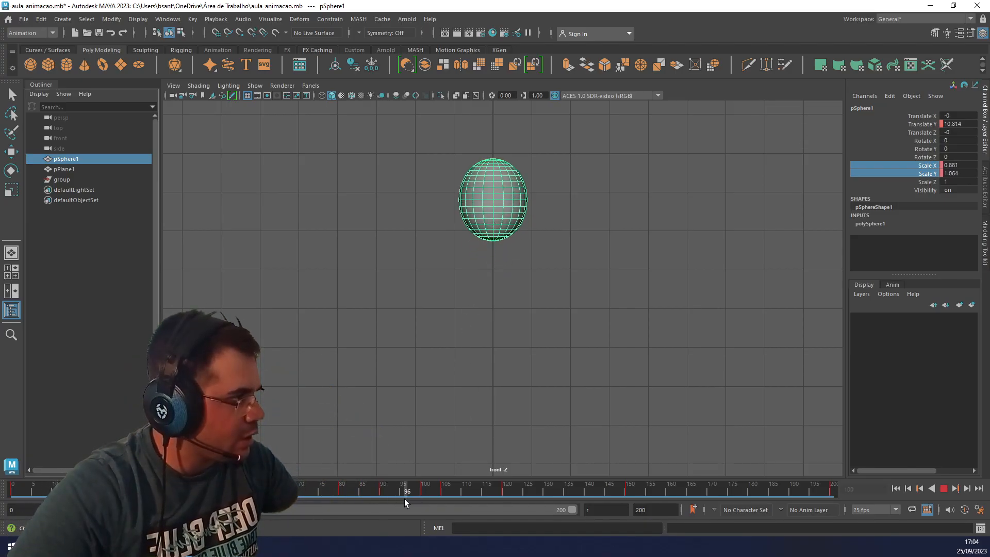
{"action": "left_click_drag", "start_coordinate": [404, 499], "coordinate": [454, 504]}
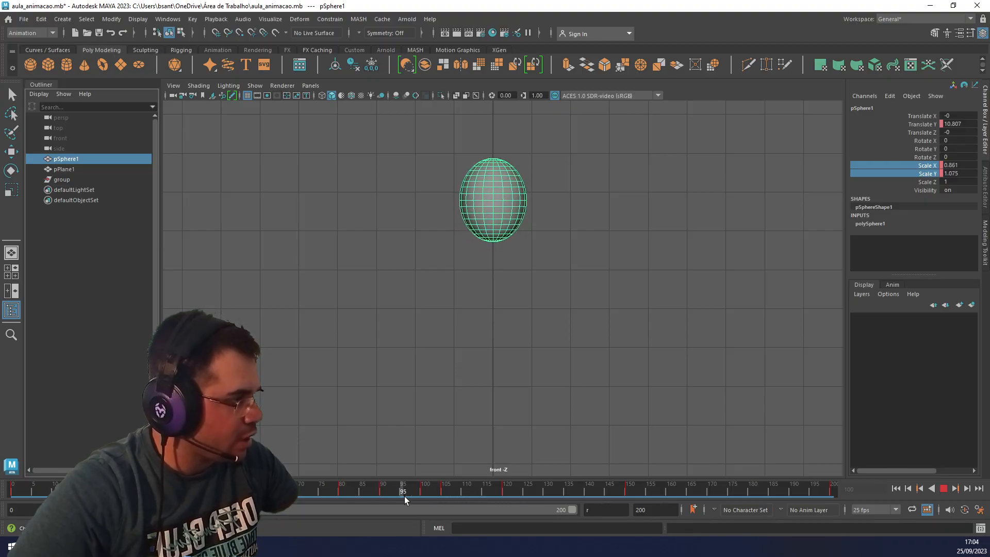
{"action": "left_click_drag", "start_coordinate": [428, 496], "coordinate": [428, 491]}
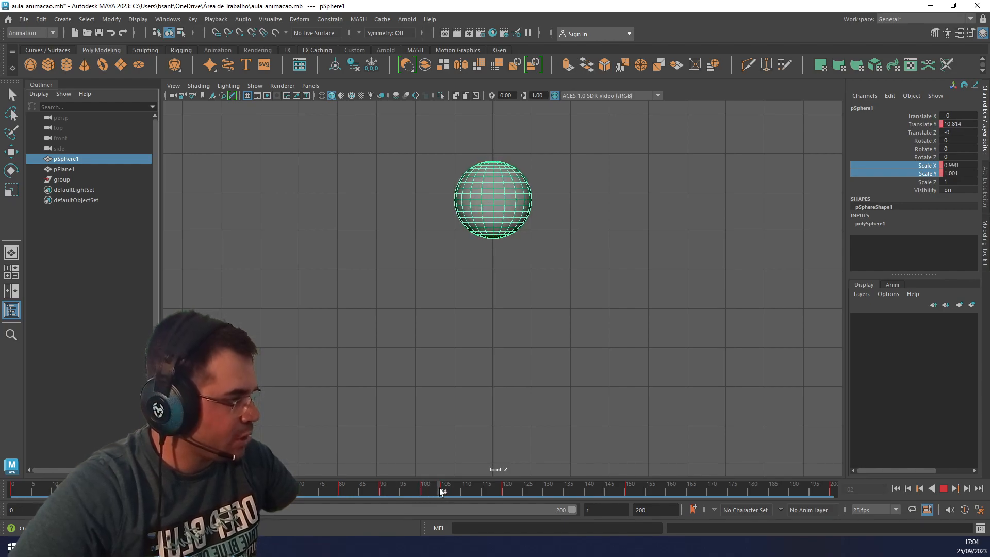
At frame 105, raise the sphere to Translate Y 10.873, key that channel and scrub through the peak.
{"action": "left_click", "coordinate": [442, 491]}
{"action": "key", "text": "w"}
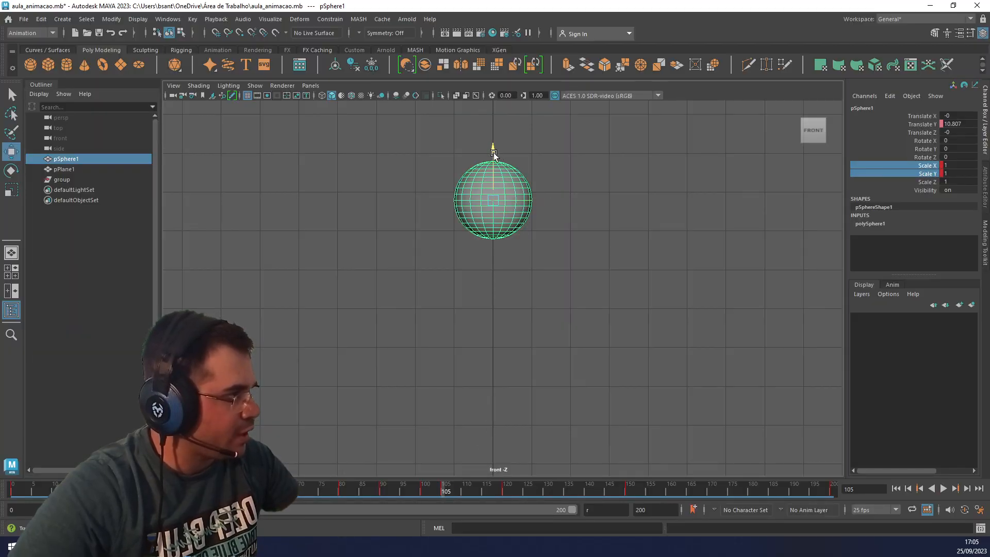
{"action": "right_click", "coordinate": [925, 125]}
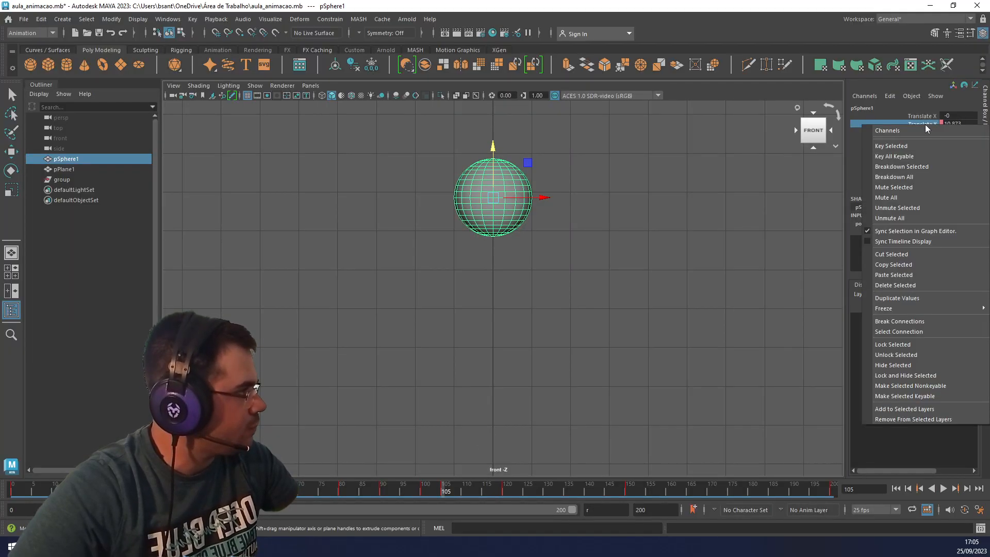
{"action": "left_click", "coordinate": [896, 146]}
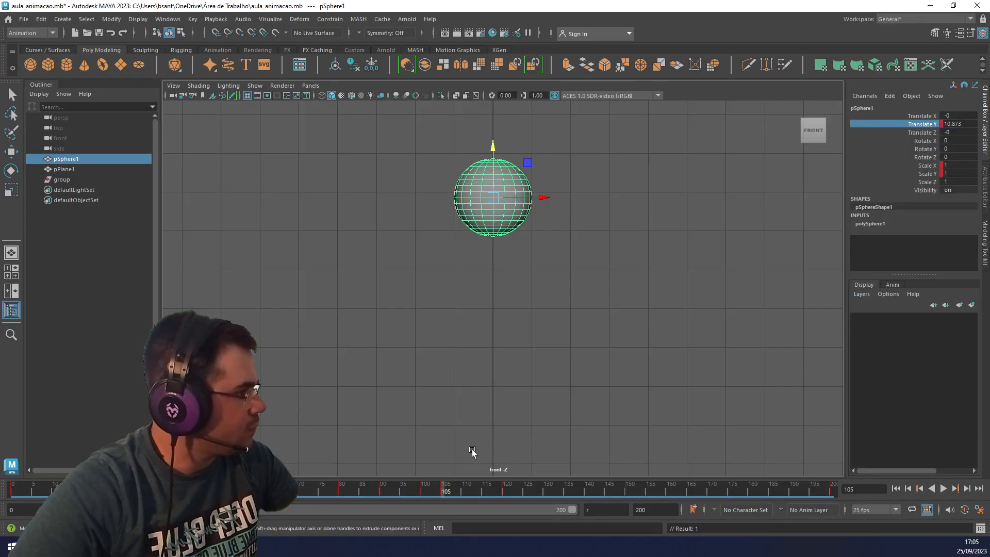
{"action": "left_click_drag", "start_coordinate": [401, 491], "coordinate": [444, 494]}
Raise the sphere further at frame 105 to Translate Y 10.966, key it again and recheck the peak.
{"action": "left_click_drag", "start_coordinate": [494, 151], "coordinate": [513, 152]}
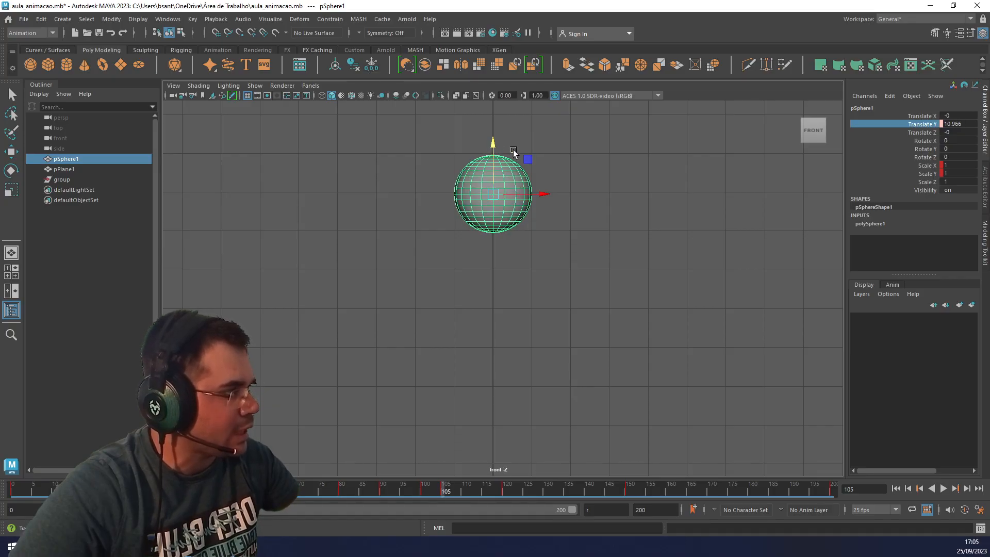
{"action": "right_click", "coordinate": [908, 133]}
{"action": "left_click", "coordinate": [876, 146]}
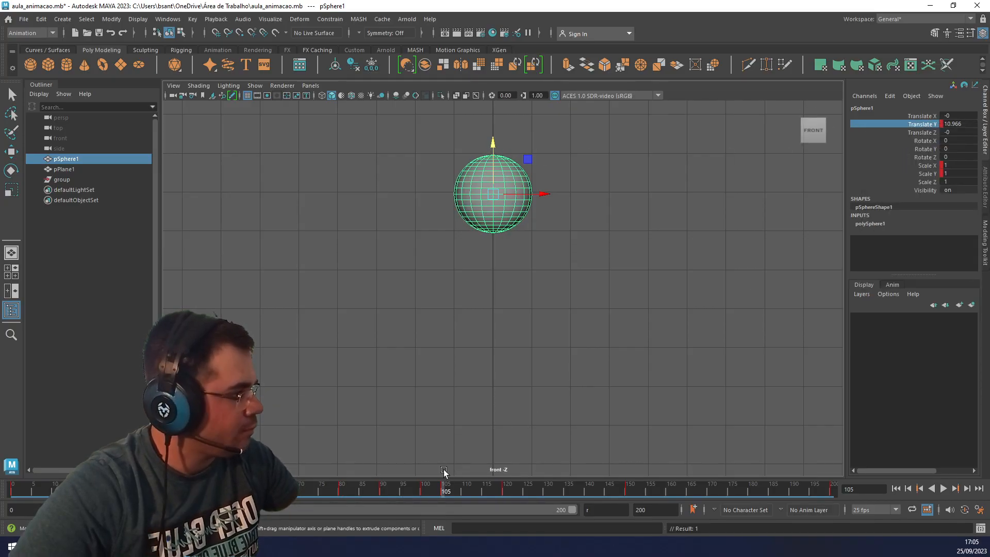
{"action": "left_click", "coordinate": [402, 493]}
{"action": "left_click_drag", "start_coordinate": [403, 494], "coordinate": [443, 494]}
At frame 105, squash the sphere to Scale Y 0.878, raise it to Translate Y 11.059 and key both channels.
{"action": "key", "text": "r"}
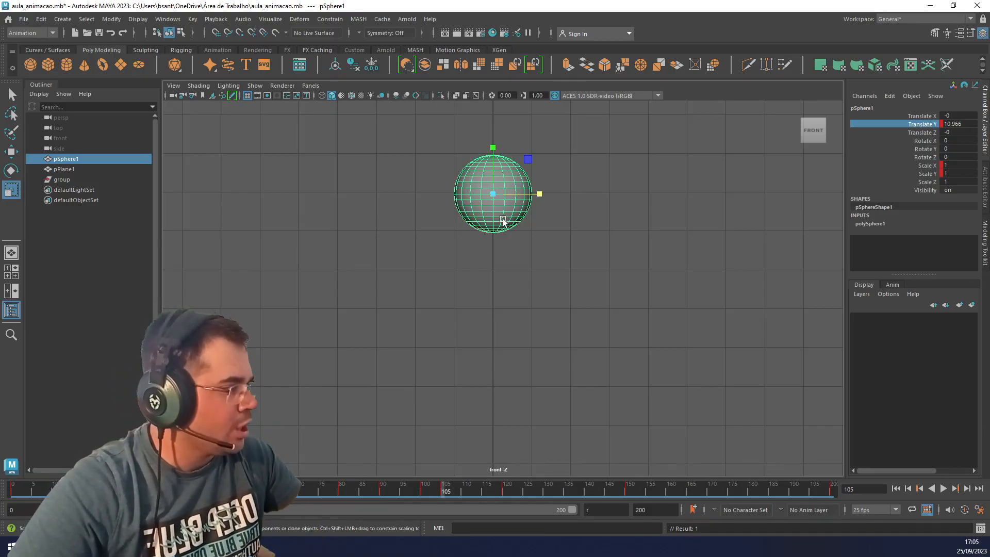
{"action": "left_click_drag", "start_coordinate": [492, 148], "coordinate": [494, 154]}
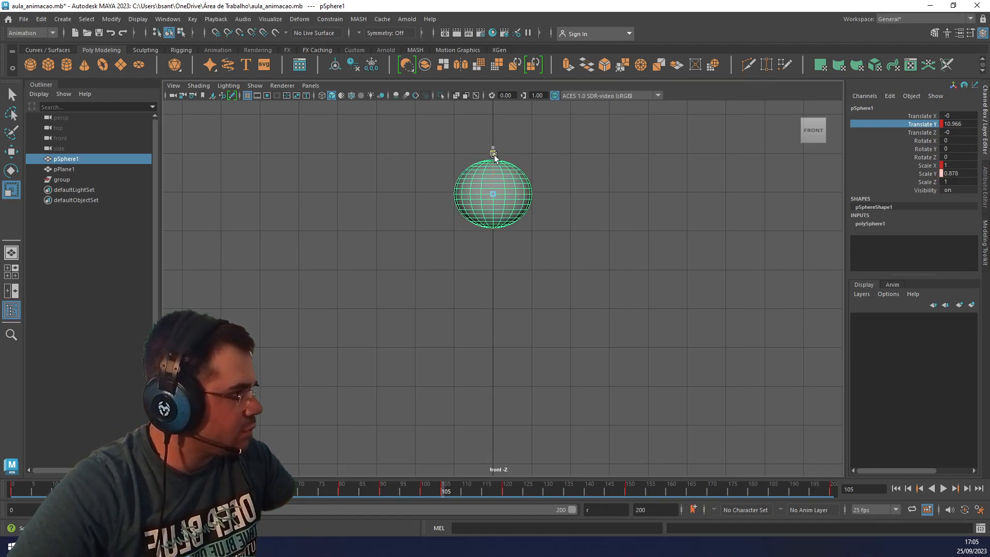
{"action": "key", "text": "w"}
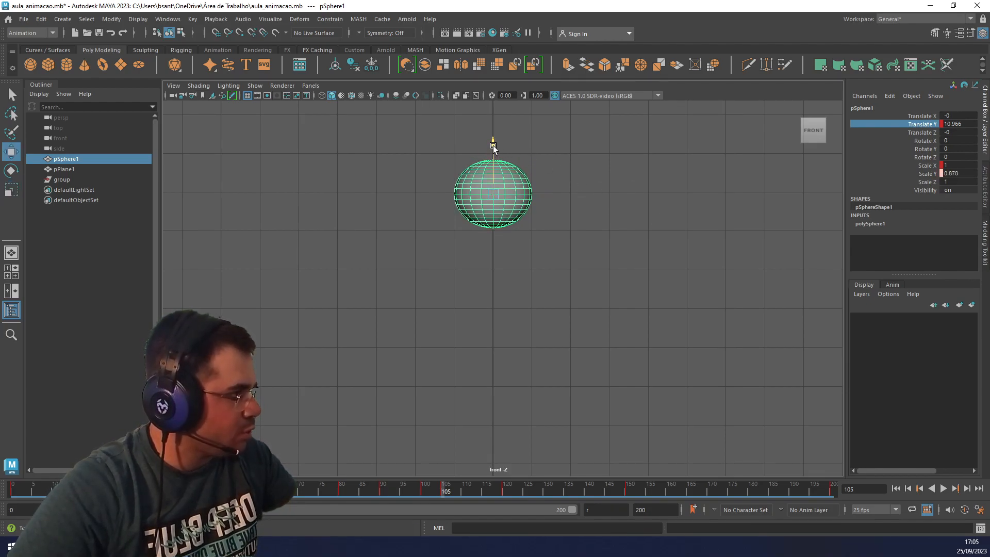
{"action": "left_click_drag", "start_coordinate": [493, 148], "coordinate": [493, 144]}
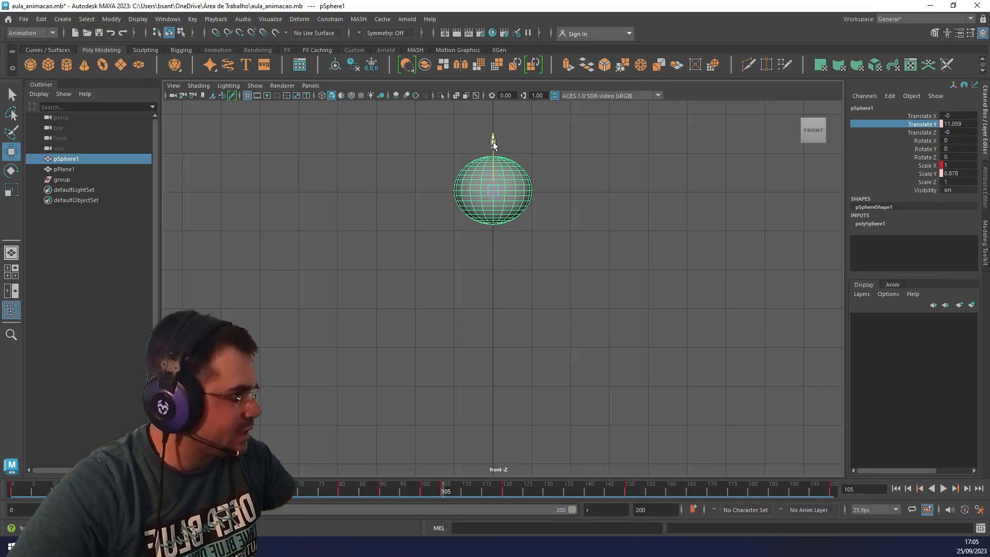
{"action": "left_click", "coordinate": [927, 174], "text": "ctrl"}
{"action": "right_click", "coordinate": [927, 174]}
{"action": "left_click", "coordinate": [906, 198]}
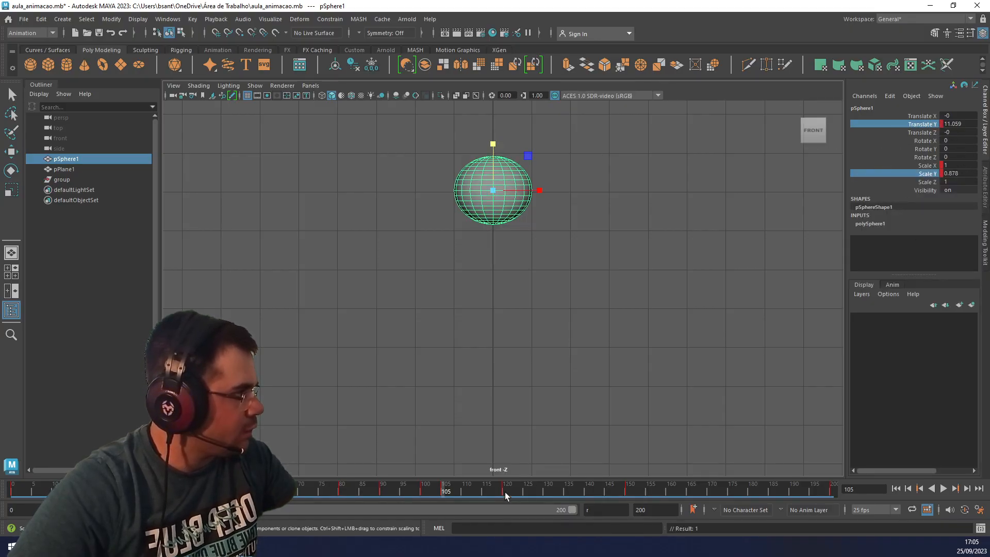
At frame 100, raise the sphere to Translate Y 10.942, key Translate Y and Scale Y, and preview the motion around the peak.
{"action": "left_click_drag", "start_coordinate": [382, 492], "coordinate": [425, 493]}
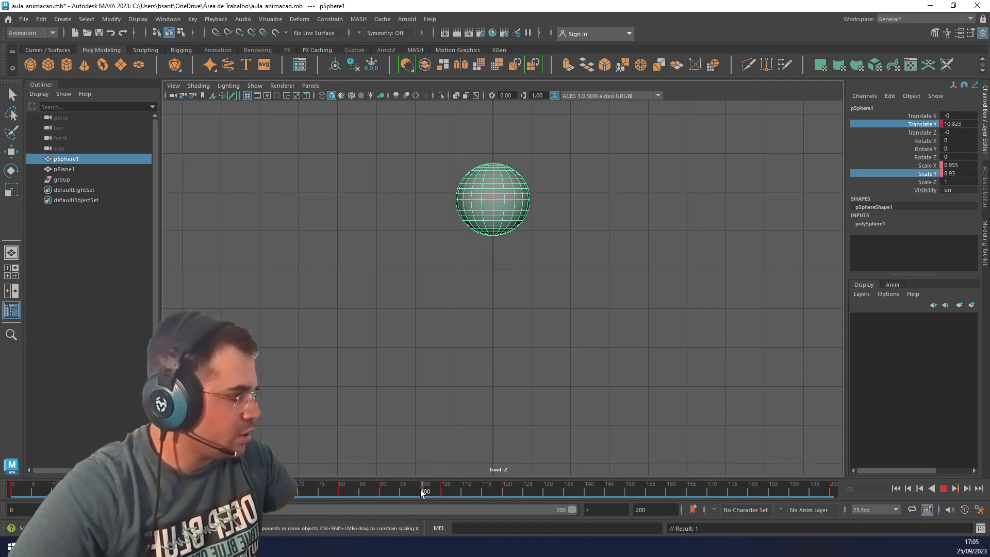
{"action": "key", "text": "w"}
{"action": "left_click_drag", "start_coordinate": [494, 154], "coordinate": [494, 149]}
{"action": "right_click", "coordinate": [923, 125]}
{"action": "left_click", "coordinate": [876, 137]}
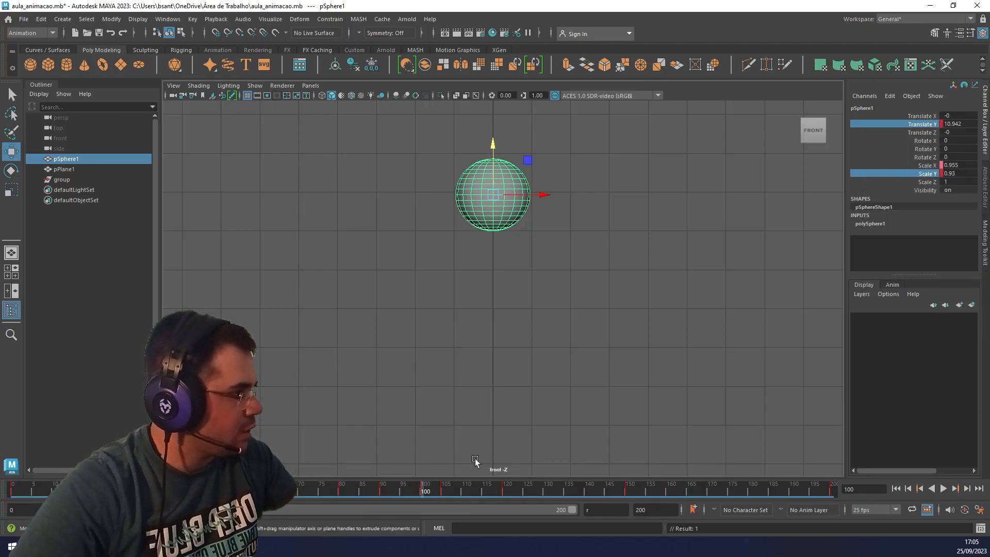
{"action": "key", "text": "alt+v"}
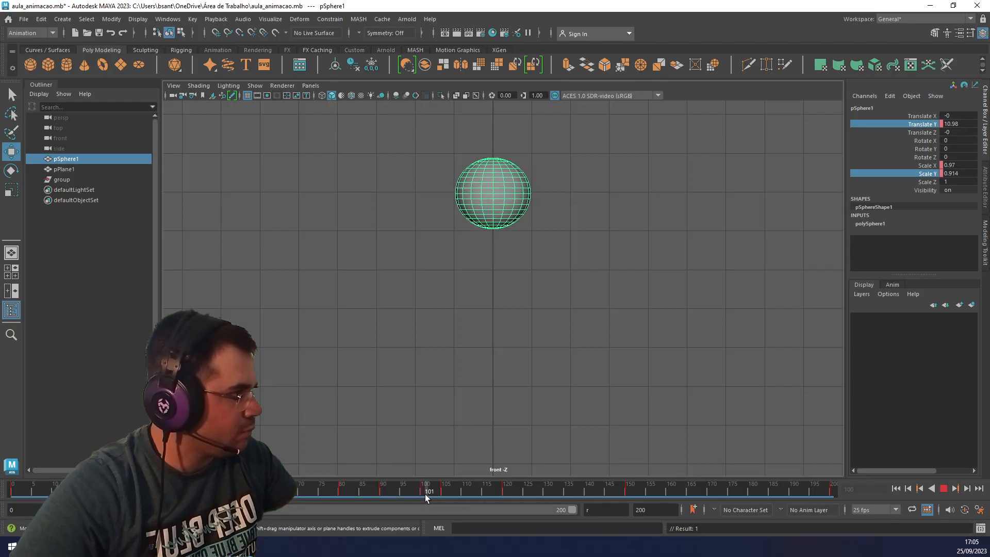
{"action": "mouse_move", "coordinate": [429, 496]}
{"action": "left_mouse_down"}
{"action": "mouse_move", "coordinate": [261, 500]}
{"action": "mouse_move", "coordinate": [435, 508]}
{"action": "mouse_move", "coordinate": [383, 506]}
{"action": "left_mouse_up"}
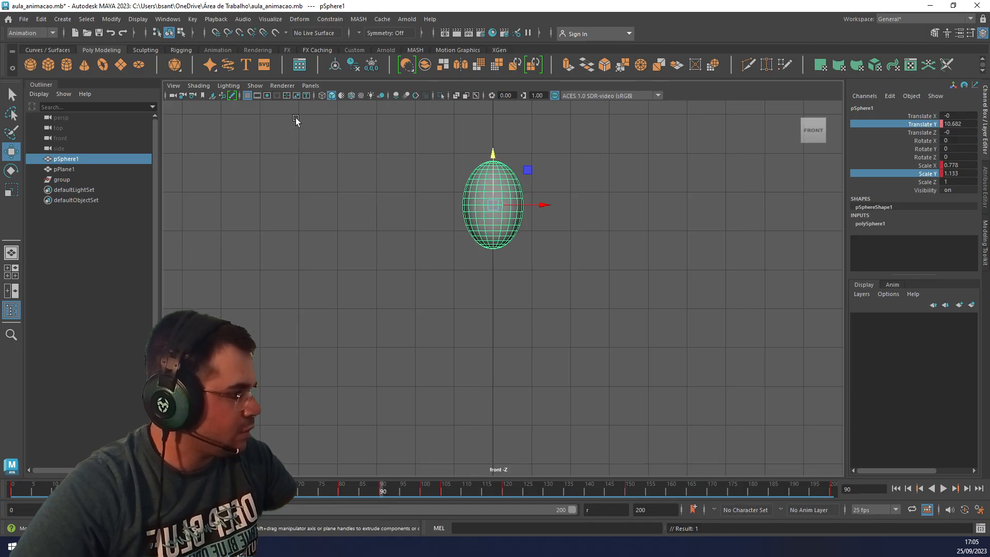
Open the Graph Editor showing the sphere's Translate Y, Scale X and Scale Y curves.
{"action": "left_click", "coordinate": [160, 21]}
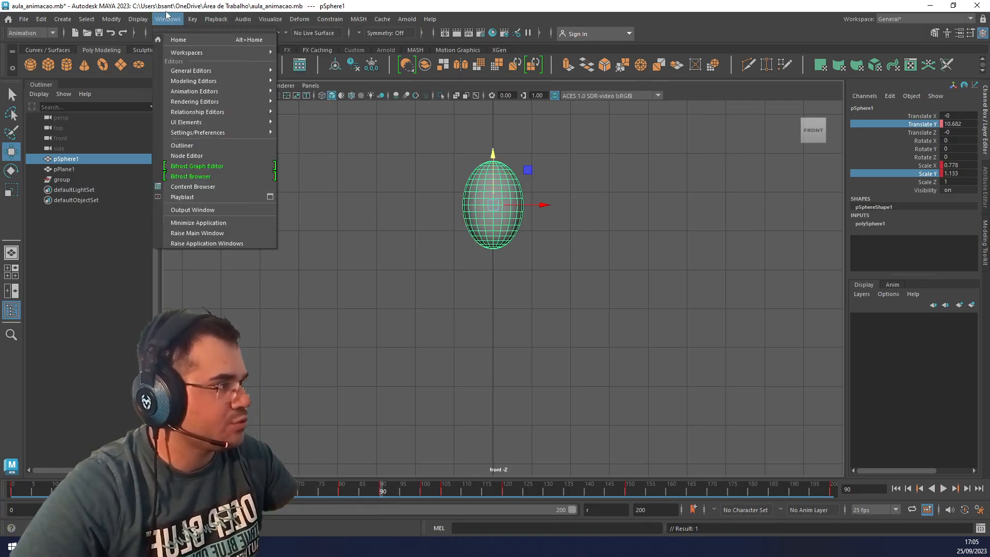
{"action": "mouse_move", "coordinate": [210, 82]}
{"action": "mouse_move", "coordinate": [238, 92]}
{"action": "left_click", "coordinate": [307, 91]}
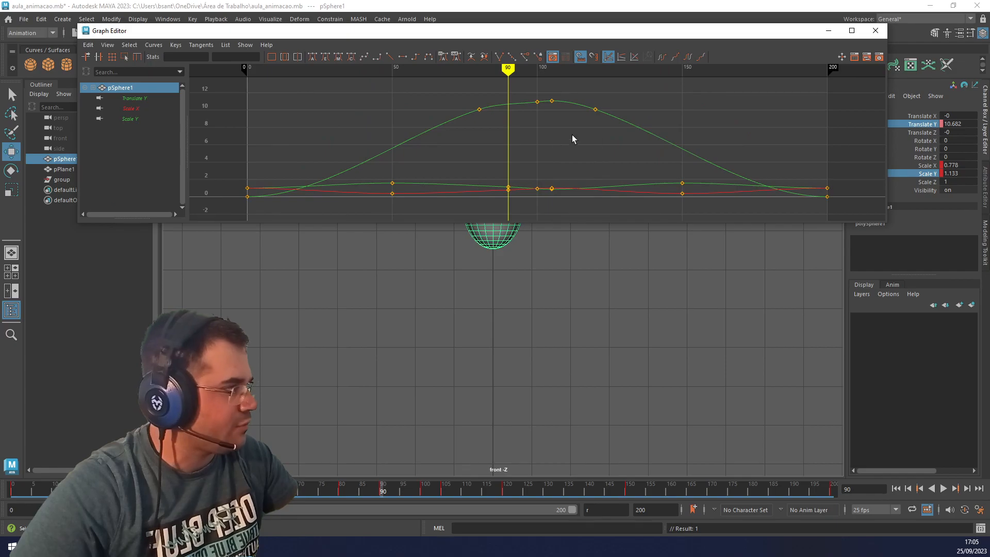
Try deleting the sphere's Translate Y key at frame 80, and undo the deletion.
{"action": "left_click_drag", "start_coordinate": [500, 131], "coordinate": [456, 101]}
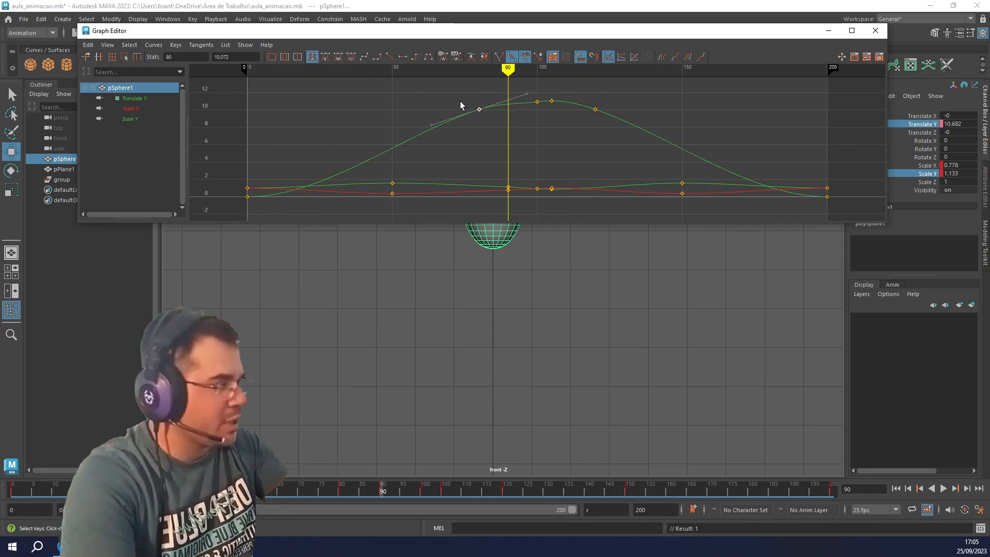
{"action": "key", "text": "Delete"}
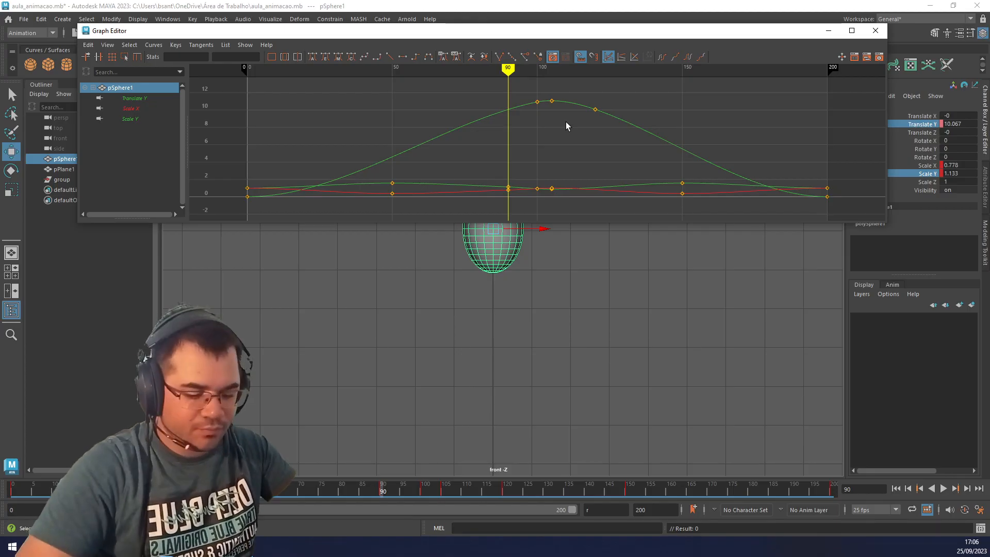
{"action": "key", "text": "ctrl+z"}
Raise the Translate Y key at frame 100 to 11.012 to smooth the peak, close the Graph Editor and replay the motion.
{"action": "left_click", "coordinate": [529, 98]}
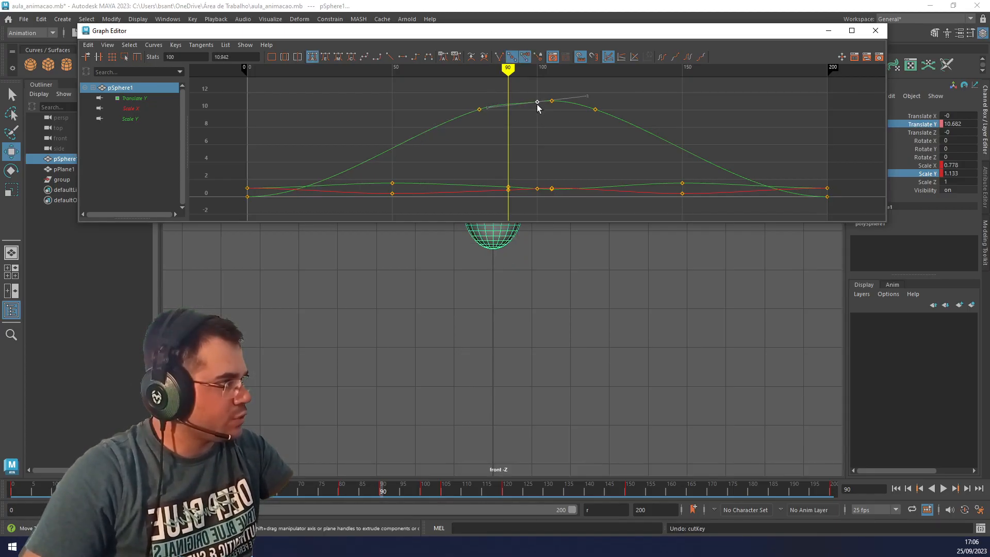
{"action": "scroll", "coordinate": [537, 105], "scroll_direction": "up", "scroll_amount": 3}
{"action": "middle_click_drag", "start_coordinate": [555, 107], "coordinate": [558, 163], "text": "alt"}
{"action": "scroll", "coordinate": [556, 157], "scroll_direction": "up", "scroll_amount": 2}
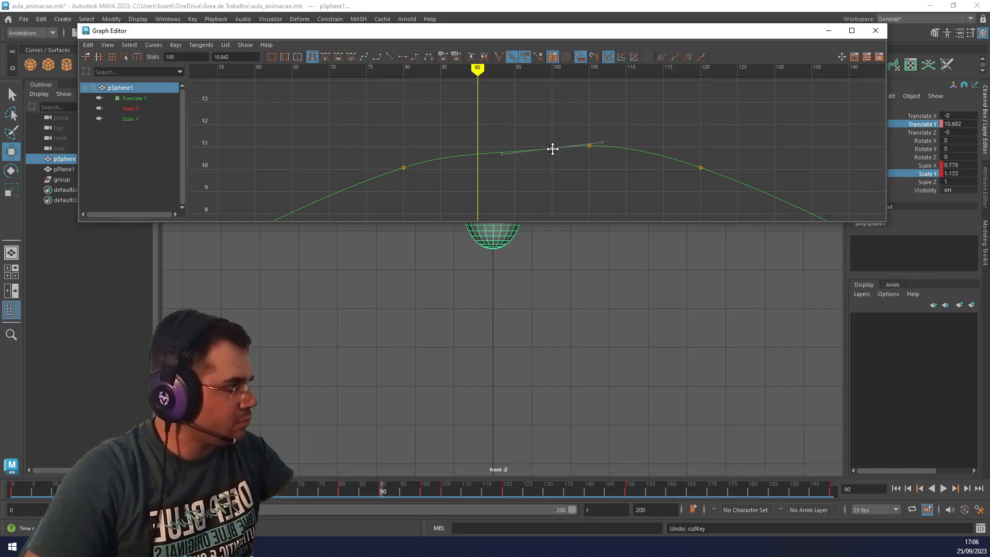
{"action": "middle_click_drag", "start_coordinate": [553, 149], "coordinate": [552, 147]}
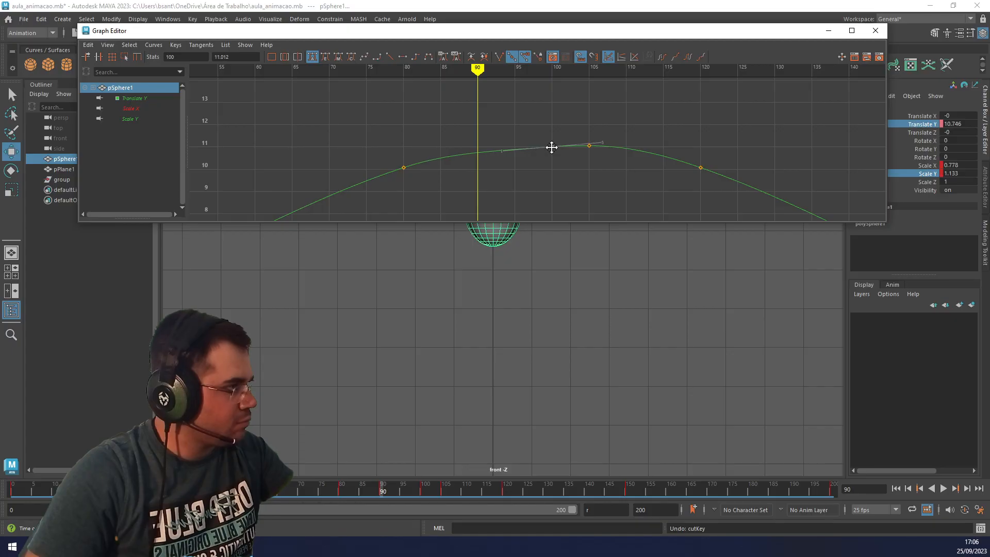
{"action": "left_click", "coordinate": [875, 31]}
{"action": "key", "text": "alt+v"}
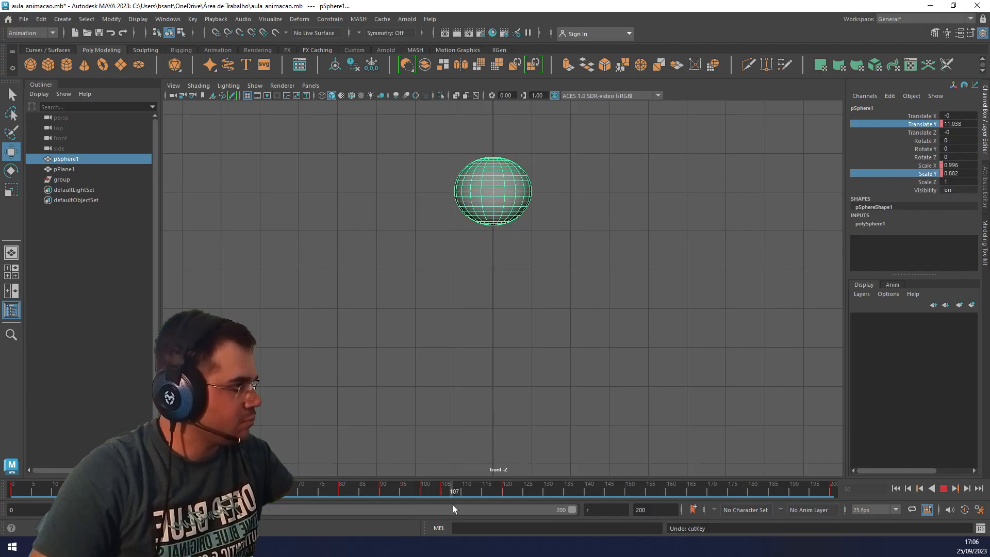
At frame 105, lower the sphere to Translate Y 11.019 and key its Translate Y and Scale Y.
{"action": "mouse_move", "coordinate": [436, 509]}
{"action": "left_mouse_down"}
{"action": "mouse_move", "coordinate": [363, 510]}
{"action": "mouse_move", "coordinate": [444, 509]}
{"action": "left_mouse_up"}
{"action": "left_click_drag", "start_coordinate": [488, 146], "coordinate": [492, 144]}
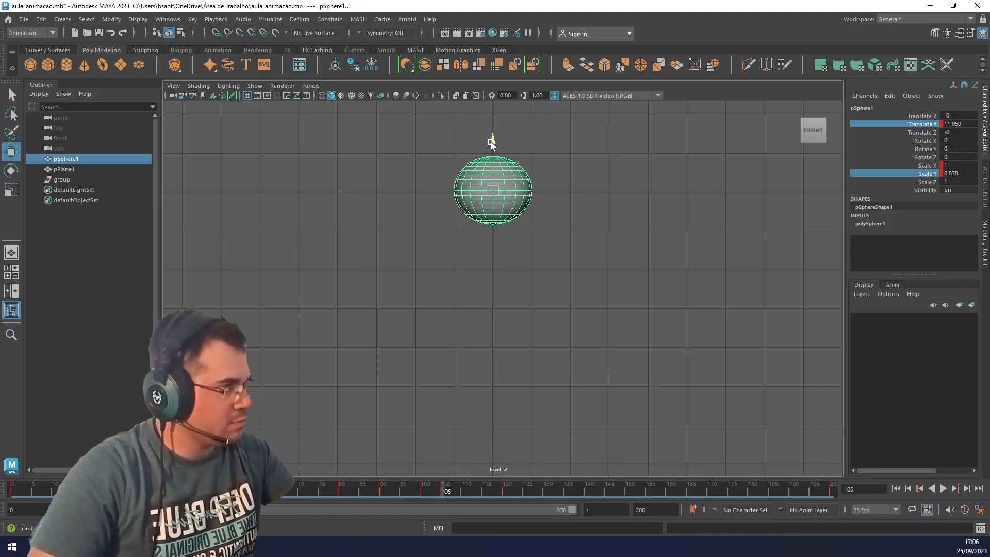
{"action": "right_click", "coordinate": [923, 126]}
{"action": "left_click", "coordinate": [910, 146]}
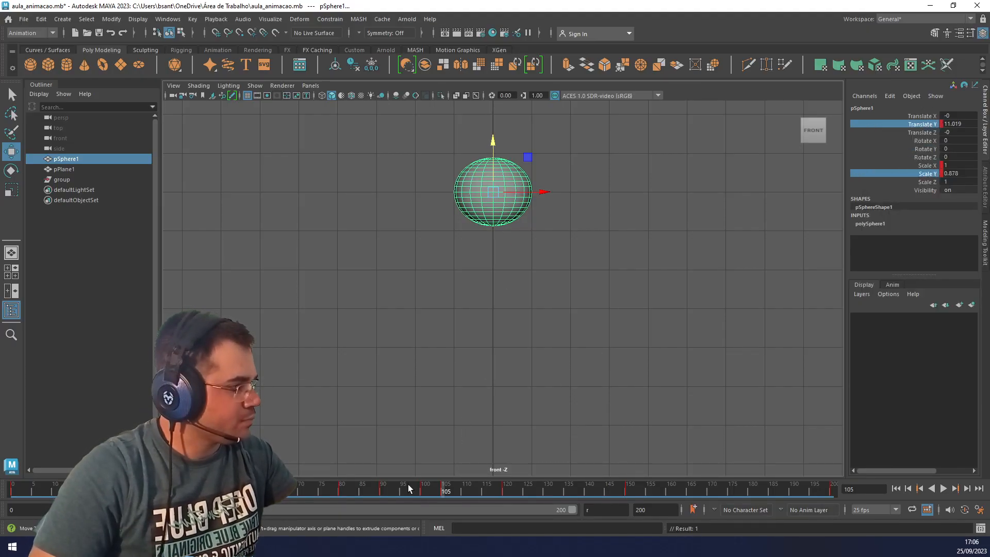
Zoom out and play the whole bounce from the first frame to review the motion around the peak.
{"action": "key", "text": "alt+v"}
{"action": "scroll", "coordinate": [466, 261], "scroll_direction": "down", "scroll_amount": 5}
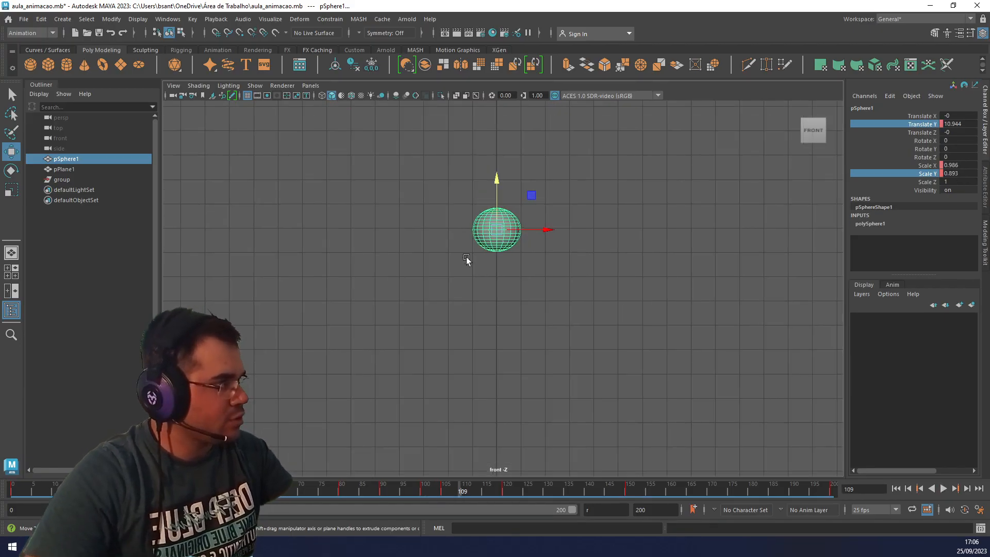
{"action": "key", "text": "alt+shift+v"}
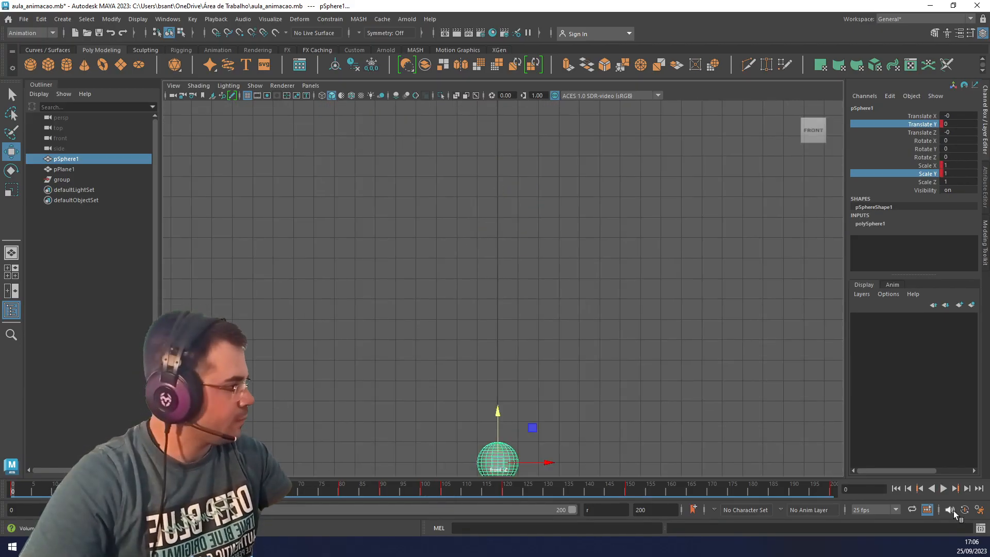
{"action": "left_click", "coordinate": [944, 488]}
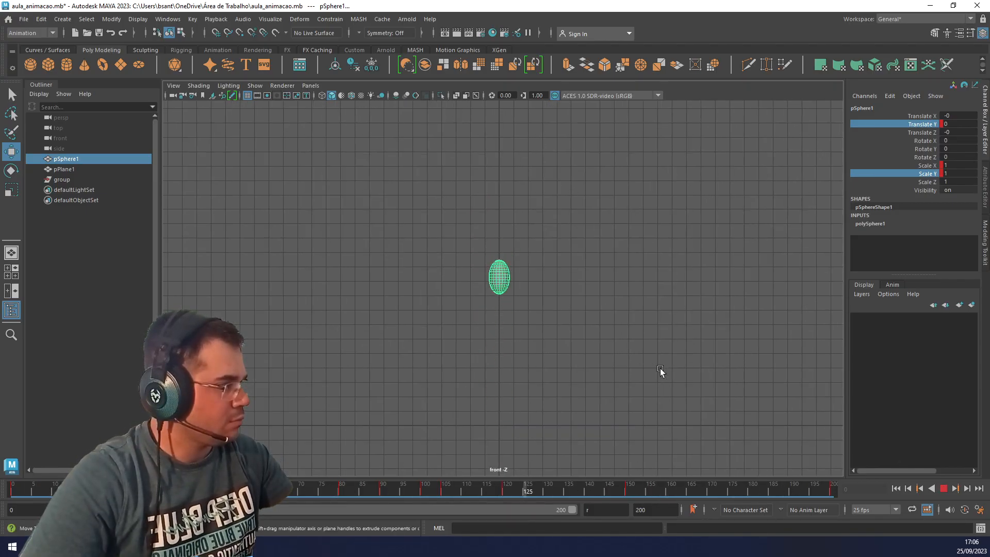
{"action": "left_click", "coordinate": [944, 489]}
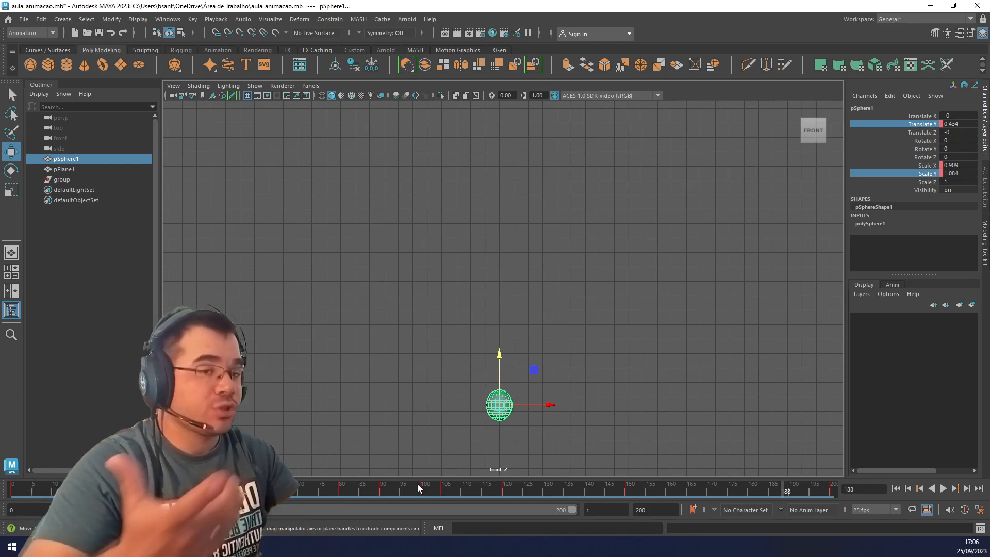
Move the sphere's final landing keys from frame 200 to 170 and its falling stretch keys from frame 150 to 140.
{"action": "left_click", "coordinate": [830, 490]}
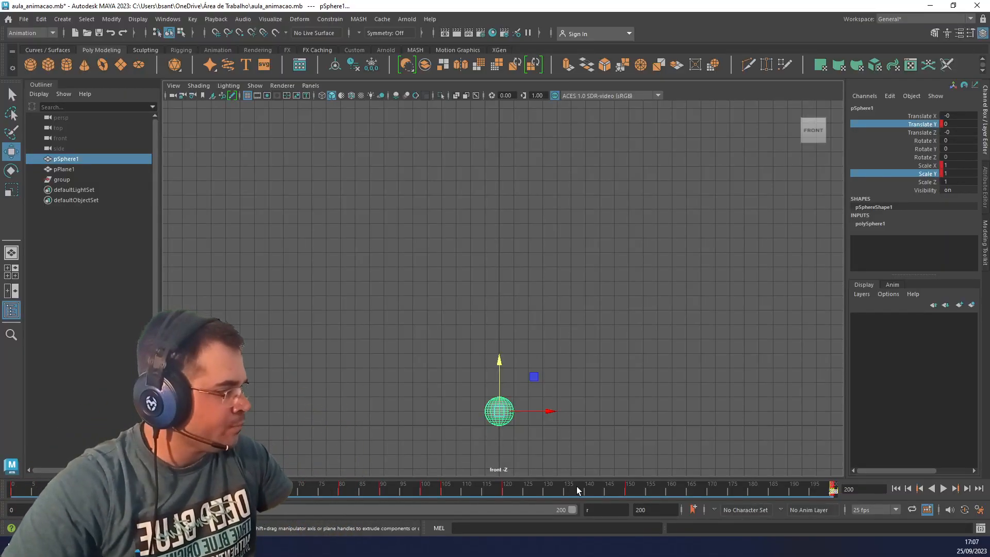
{"action": "left_click_drag", "start_coordinate": [525, 488], "coordinate": [819, 488]}
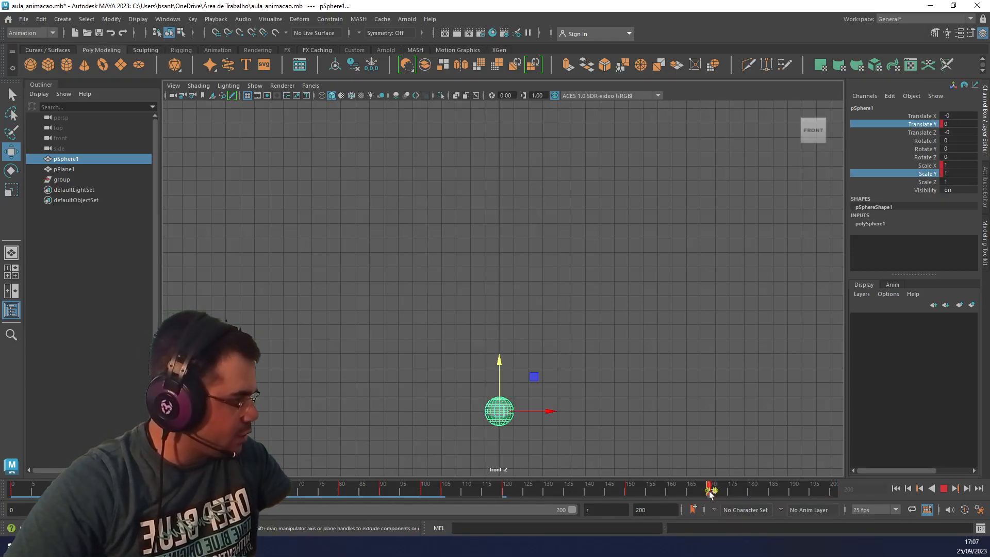
{"action": "double_click", "coordinate": [625, 491]}
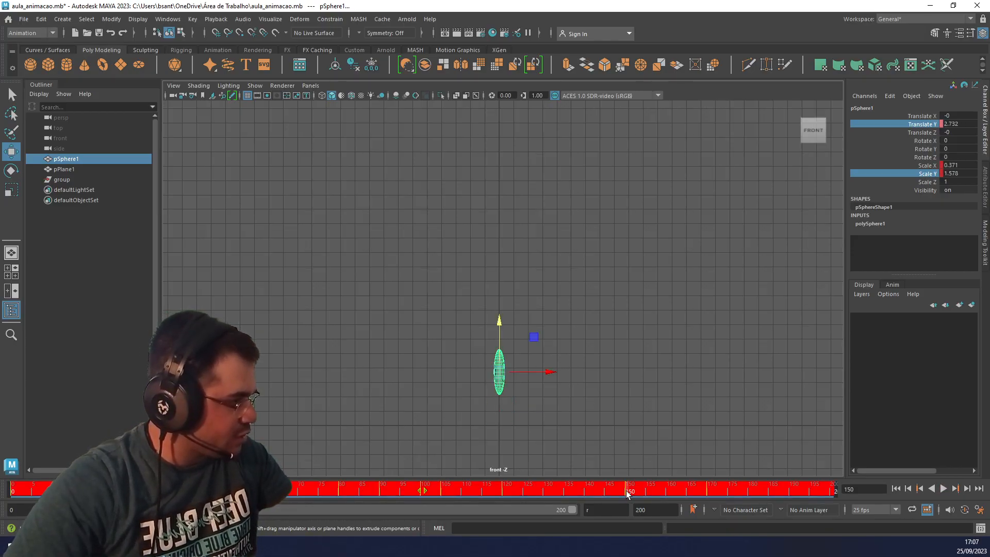
{"action": "left_click", "coordinate": [625, 490]}
{"action": "left_click_drag", "start_coordinate": [626, 490], "coordinate": [586, 492]}
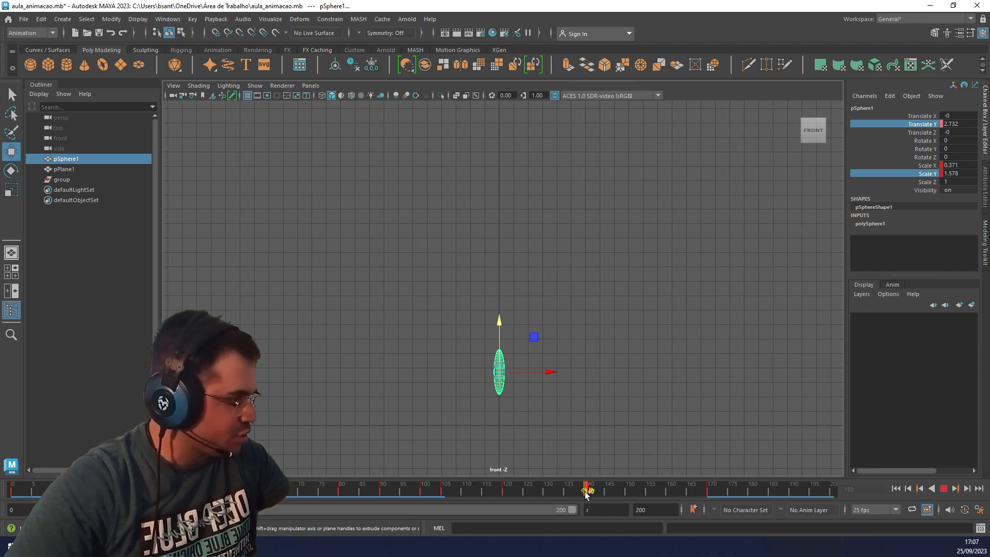
Scrub back to frame 0 and replay the animation to review the shortened fall.
{"action": "left_click_drag", "start_coordinate": [568, 493], "coordinate": [11, 492]}
{"action": "left_click", "coordinate": [943, 488]}
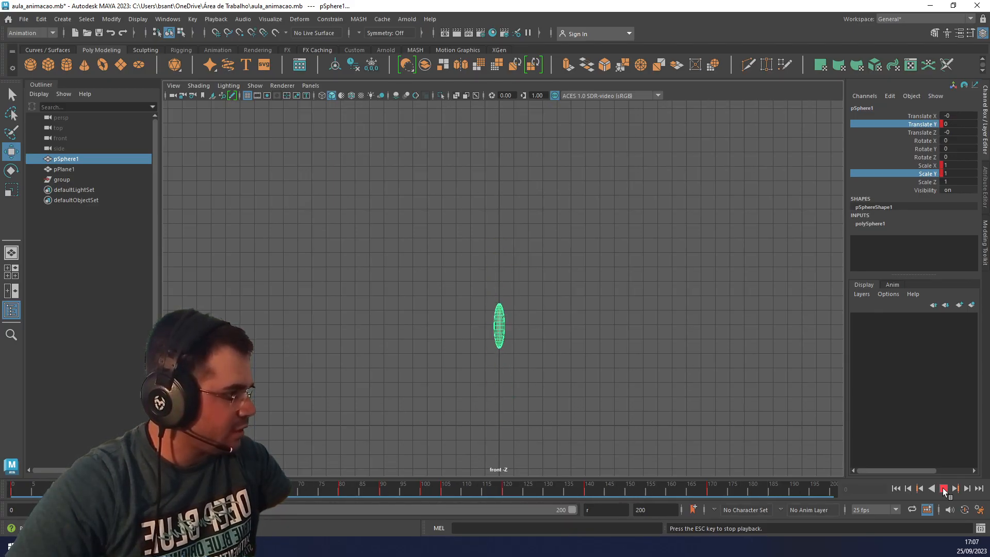
{"action": "left_click", "coordinate": [943, 488]}
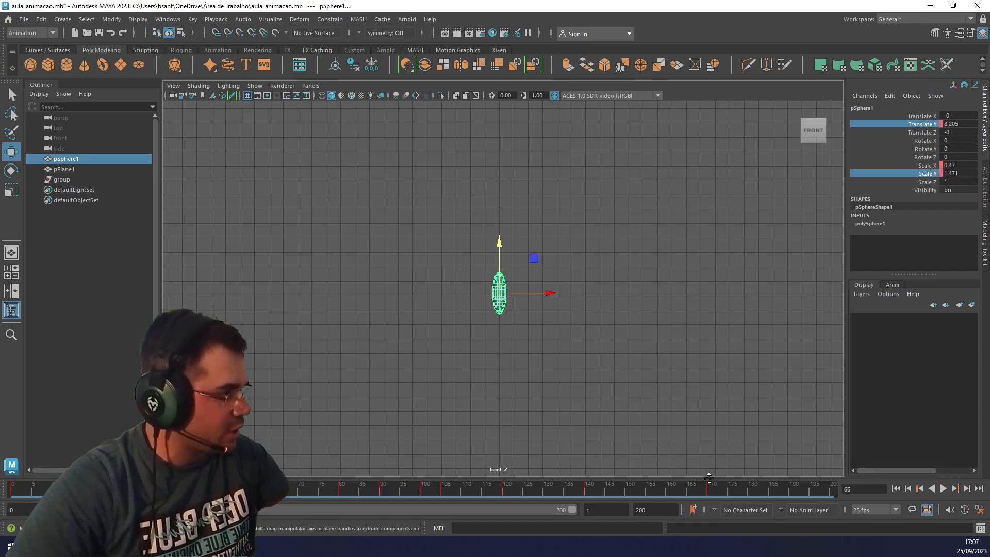
Examine the sphere's landing on the ground at frame 170 in a close-up front view.
{"action": "left_click", "coordinate": [709, 490]}
{"action": "scroll", "coordinate": [504, 408], "scroll_direction": "up", "scroll_amount": 3}
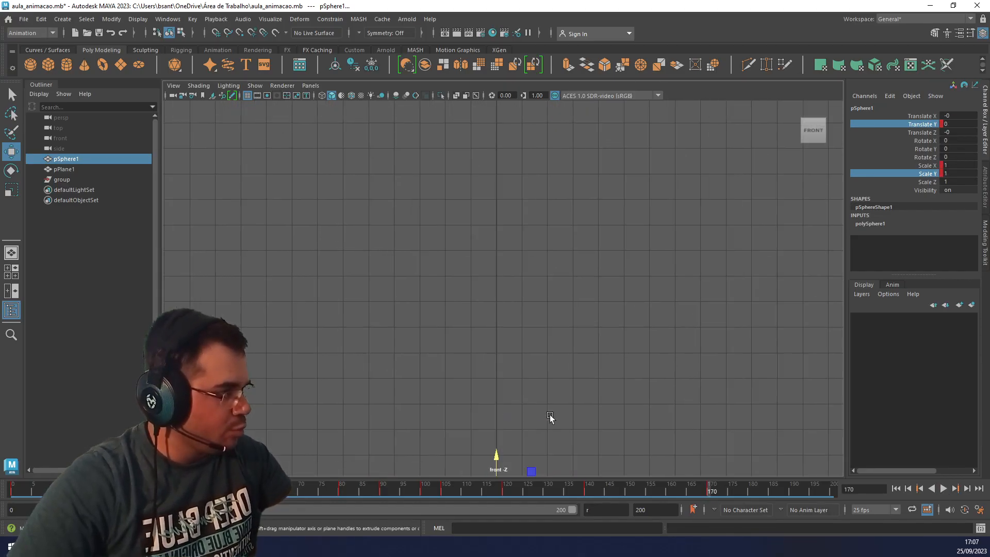
{"action": "middle_click_drag", "start_coordinate": [551, 416], "coordinate": [549, 274], "text": "alt"}
{"action": "scroll", "coordinate": [487, 400], "scroll_direction": "up", "scroll_amount": 2}
{"action": "scroll", "coordinate": [487, 396], "scroll_direction": "up", "scroll_amount": 3}
{"action": "middle_click_drag", "start_coordinate": [573, 390], "coordinate": [589, 266], "text": "alt"}
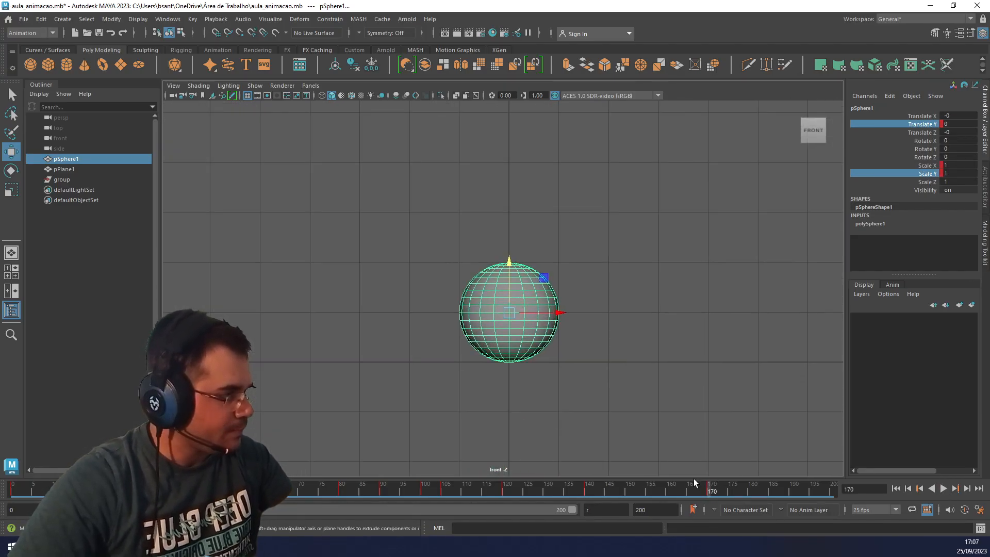
{"action": "left_click_drag", "start_coordinate": [676, 494], "coordinate": [709, 493]}
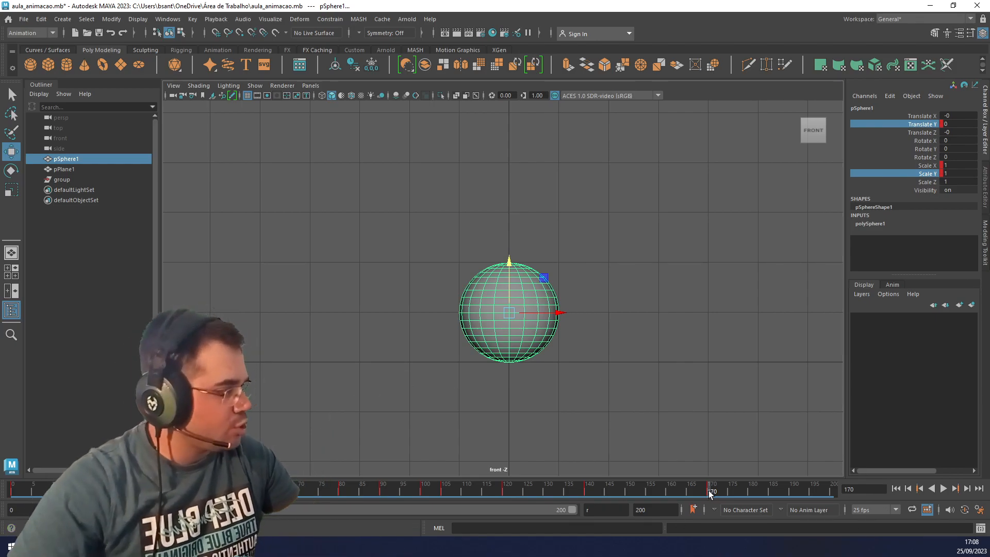
Try a landing squash at frame 175 with Scale Y 0.7 and Translate Y -0.28, keying all channels.
{"action": "left_click", "coordinate": [730, 490]}
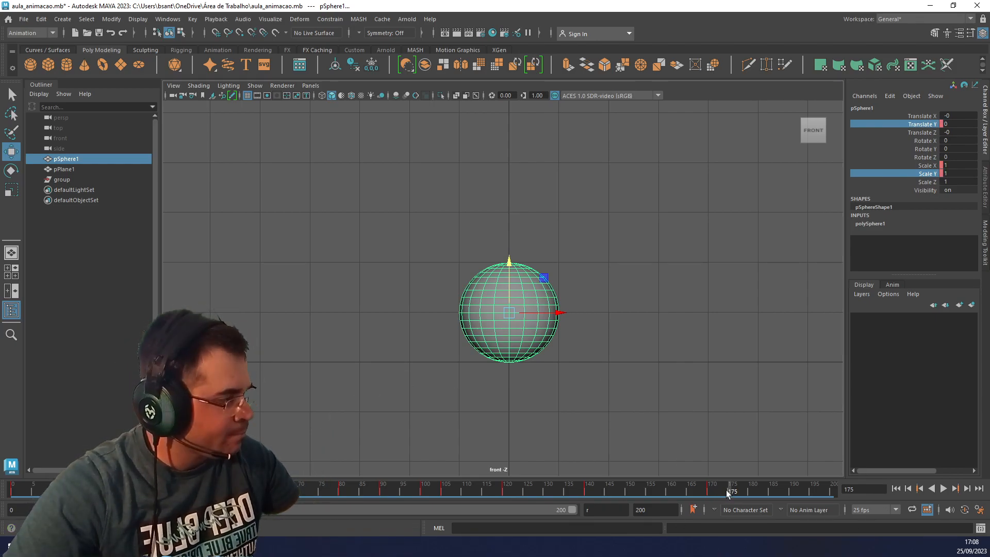
{"action": "key", "text": "r"}
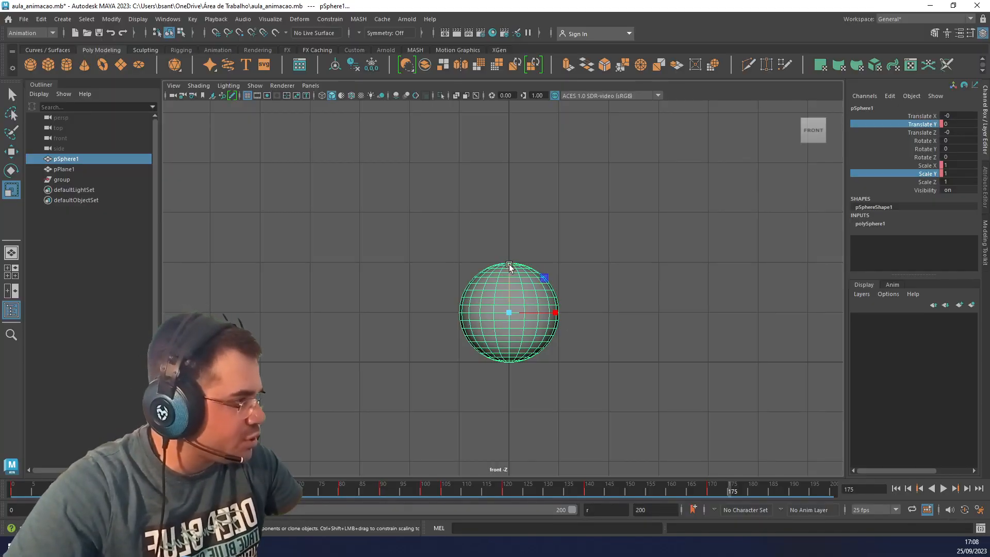
{"action": "left_click_drag", "start_coordinate": [509, 265], "coordinate": [510, 280]}
{"action": "key", "text": "w"}
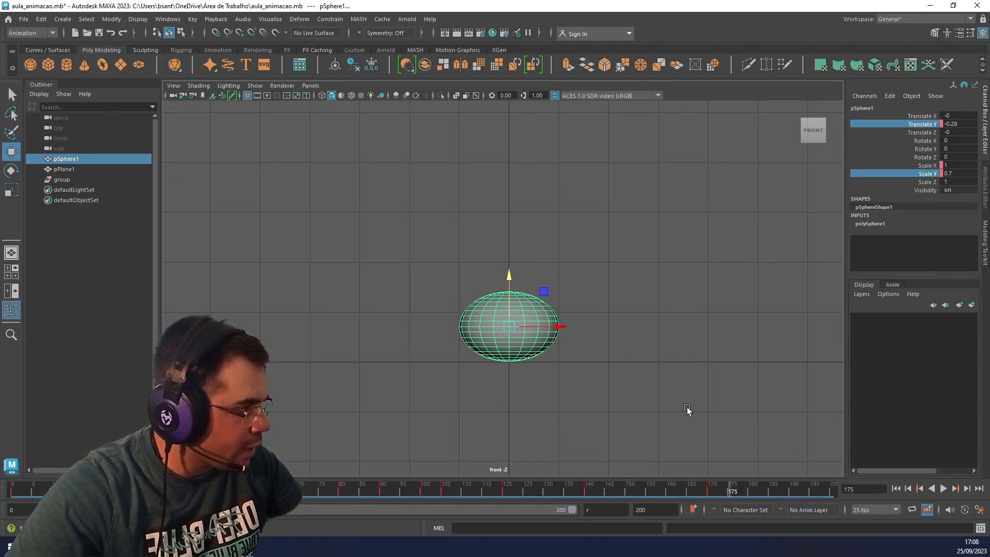
{"action": "key", "text": "s"}
Try flattening the sphere to Scale Y 0.42 at frame 180, and undo it together with the squash key at frame 175.
{"action": "left_click", "coordinate": [752, 488]}
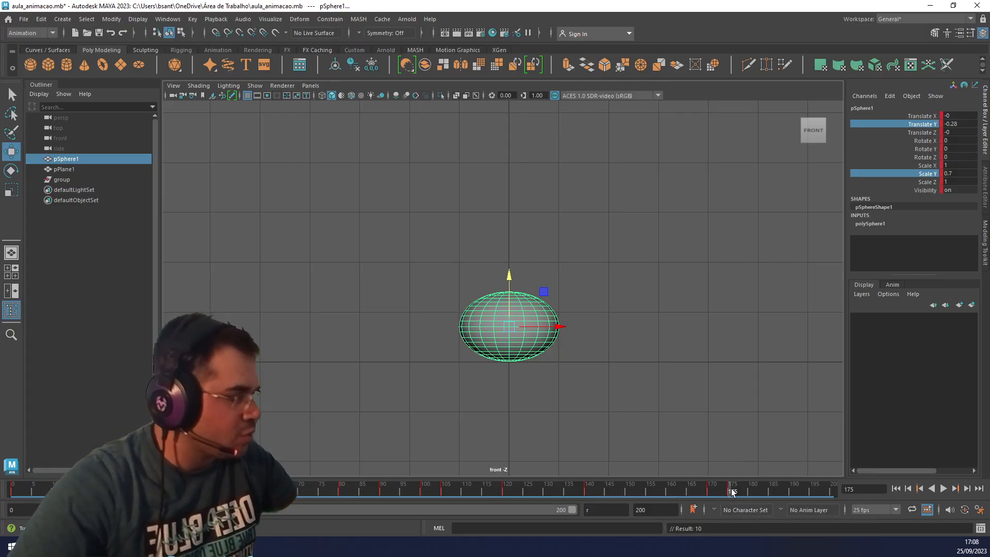
{"action": "key", "text": "r"}
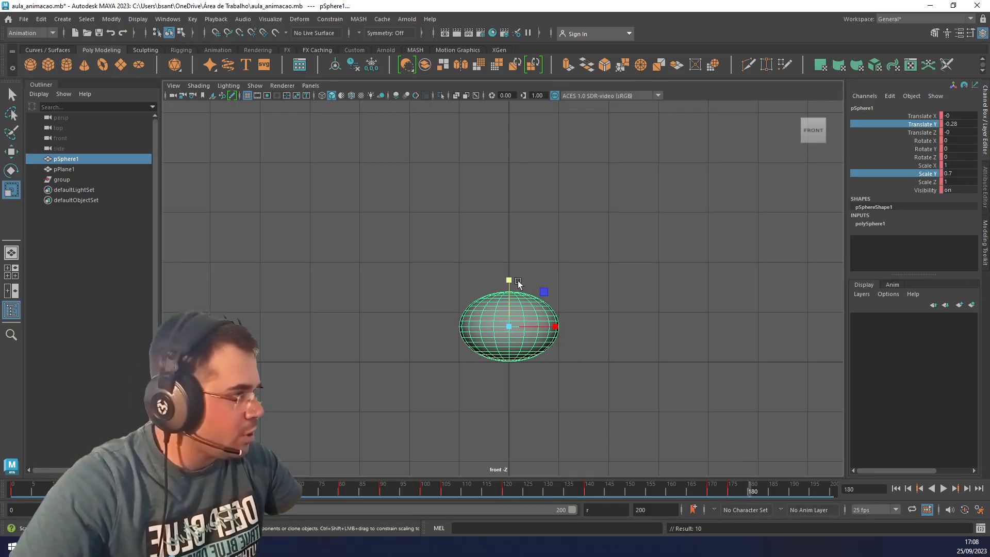
{"action": "left_click_drag", "start_coordinate": [509, 279], "coordinate": [505, 298]}
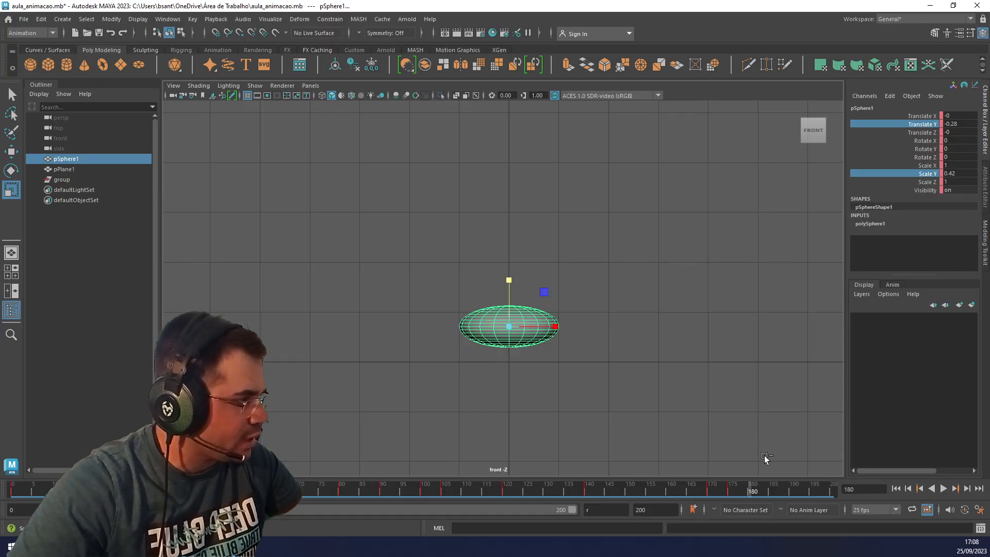
{"action": "key", "text": "ctrl+z"}
{"action": "key", "text": "ctrl+z"}
{"action": "key", "text": "ctrl+z"}
At frame 180, squash the sphere to Scale Y 0.544 and lower it to Translate Y -0.439 so it rests on the ground.
{"action": "left_click", "coordinate": [751, 490]}
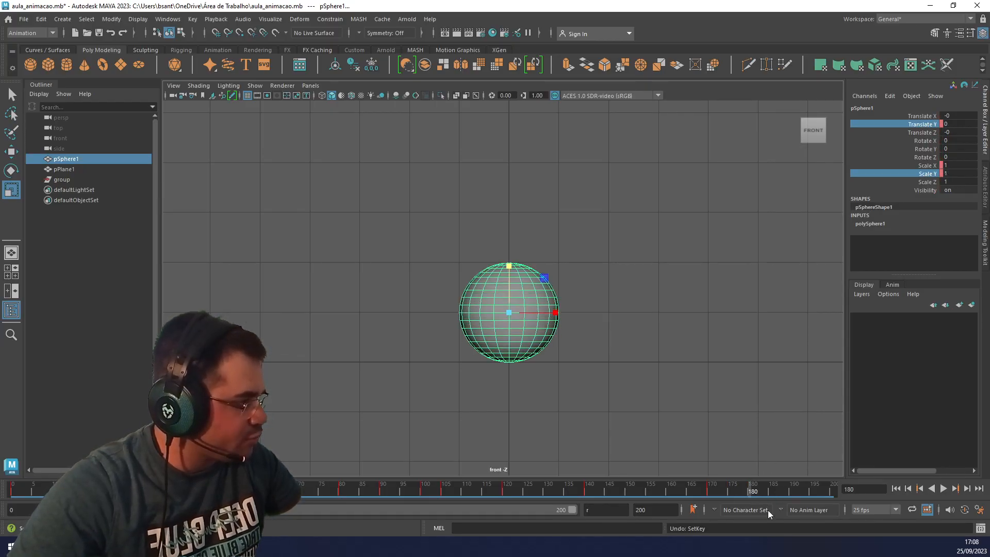
{"action": "left_click_drag", "start_coordinate": [512, 279], "coordinate": [511, 292]}
{"action": "key", "text": "w"}
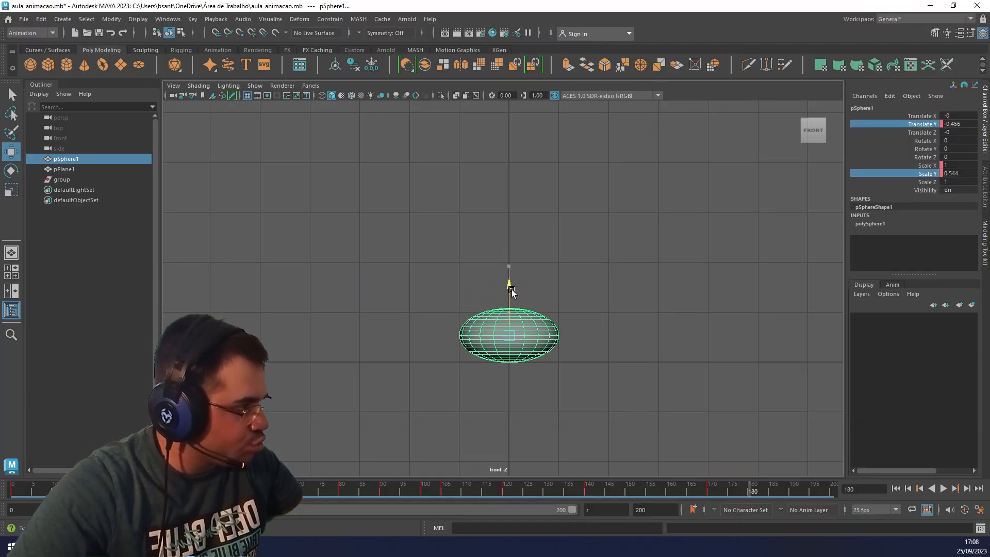
{"action": "scroll", "coordinate": [521, 387], "scroll_direction": "up", "scroll_amount": 5}
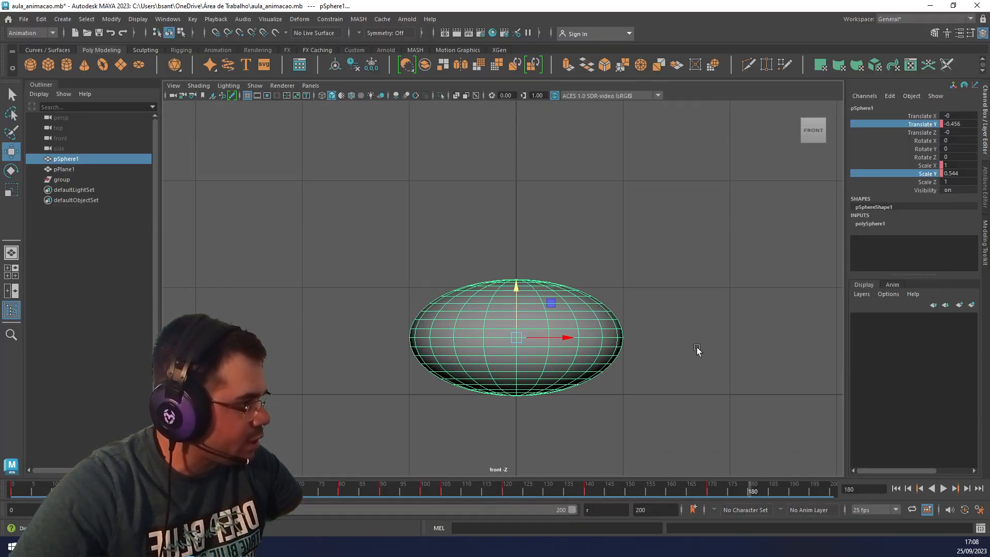
{"action": "scroll", "coordinate": [612, 398], "scroll_direction": "up", "scroll_amount": 3}
{"action": "left_click_drag", "start_coordinate": [532, 309], "coordinate": [524, 307]}
Check the squashed sphere's ground contact in the perspective and front views, and key all its channels at frame 180.
{"action": "key", "text": "space"}
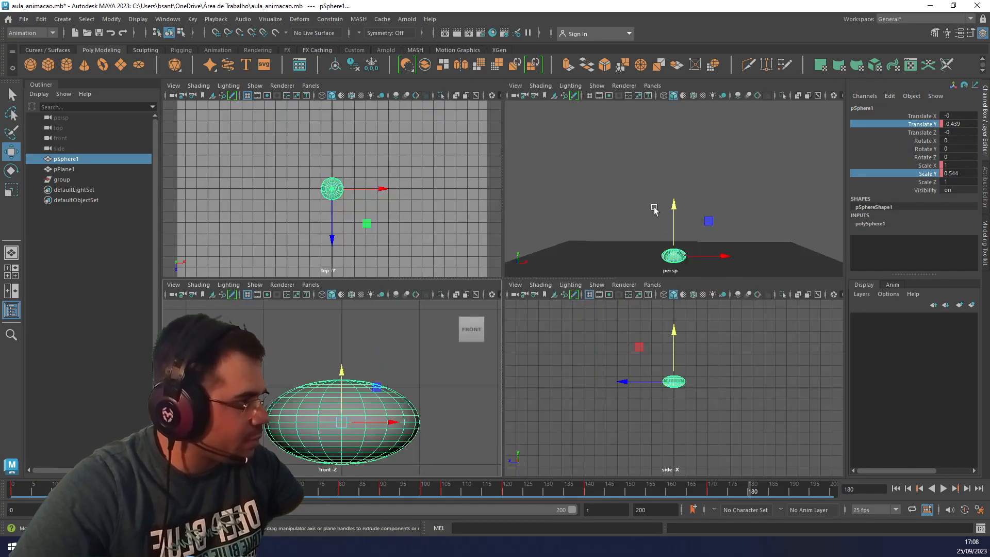
{"action": "key", "text": "space"}
{"action": "key", "text": "f"}
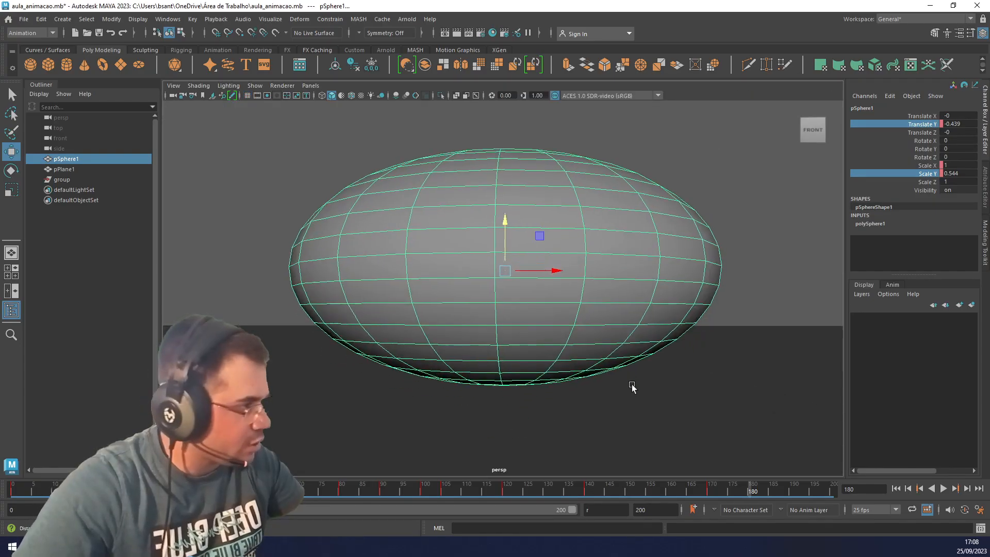
{"action": "key", "text": "space"}
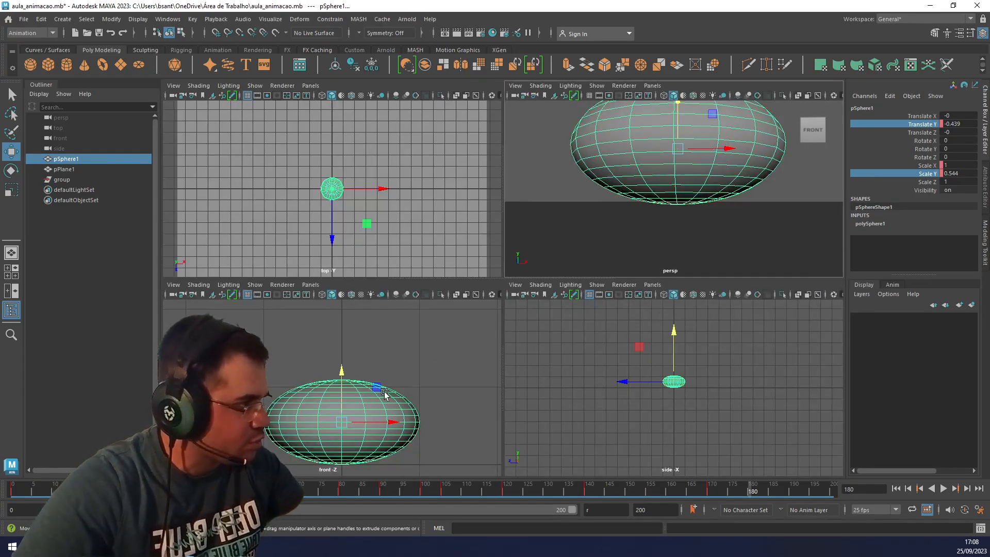
{"action": "key", "text": "space"}
{"action": "key", "text": "f"}
{"action": "middle_click_drag", "start_coordinate": [650, 386], "coordinate": [628, 372], "text": "alt"}
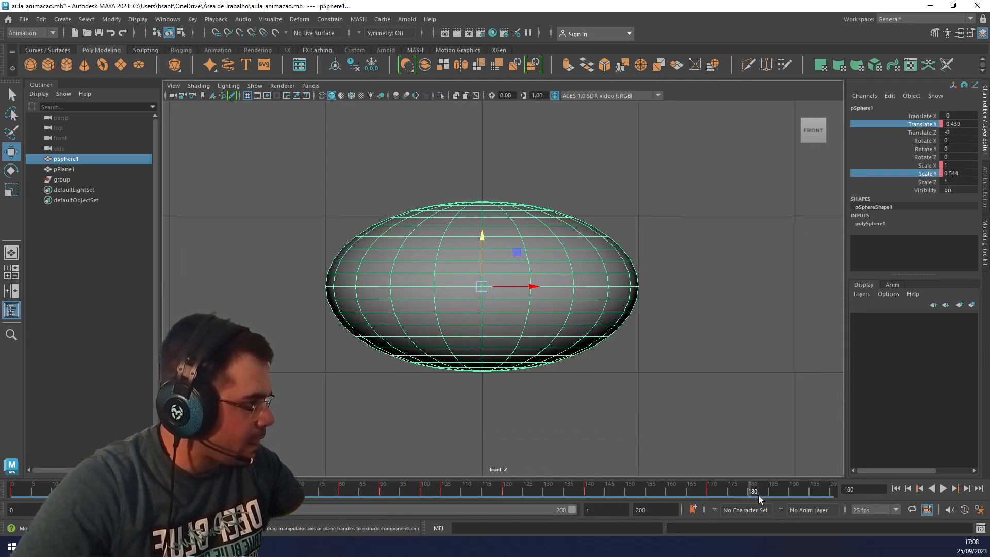
{"action": "key", "text": "s"}
At frame 175, raise the sphere to Translate Y -0.242, key all its channels, and scrub through the landing squash.
{"action": "left_click_drag", "start_coordinate": [595, 491], "coordinate": [740, 496]}
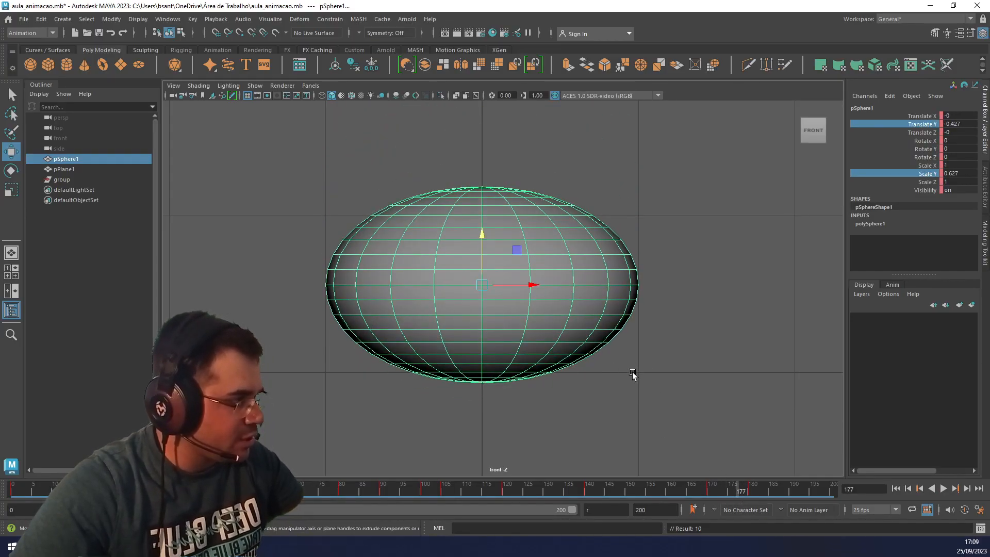
{"action": "key", "text": "space"}
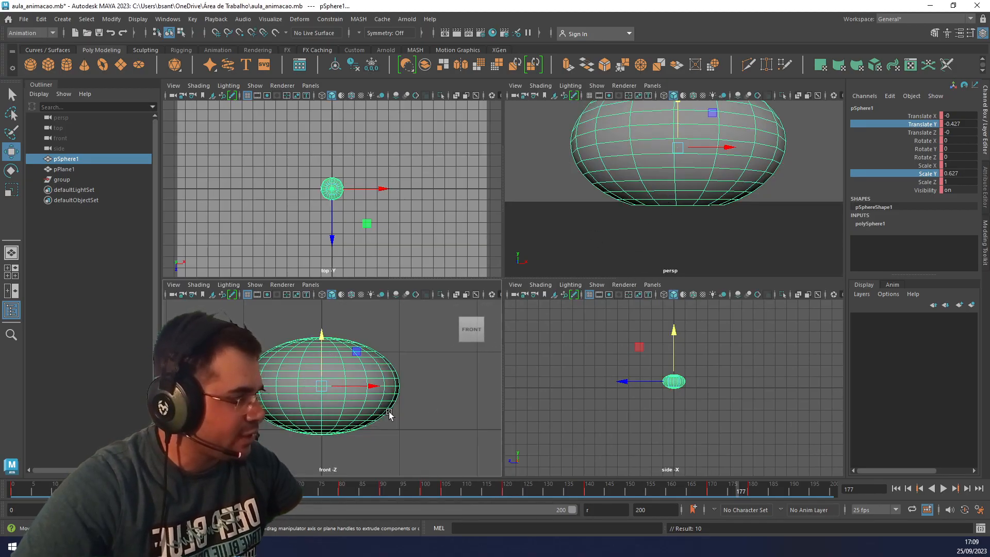
{"action": "key", "text": "space"}
{"action": "left_click", "coordinate": [728, 492]}
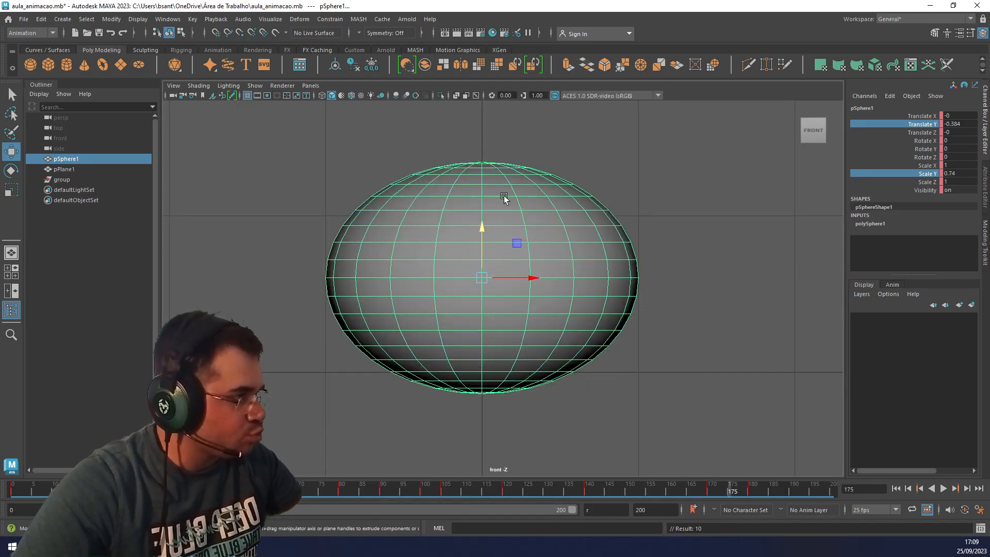
{"action": "left_click_drag", "start_coordinate": [480, 233], "coordinate": [481, 212]}
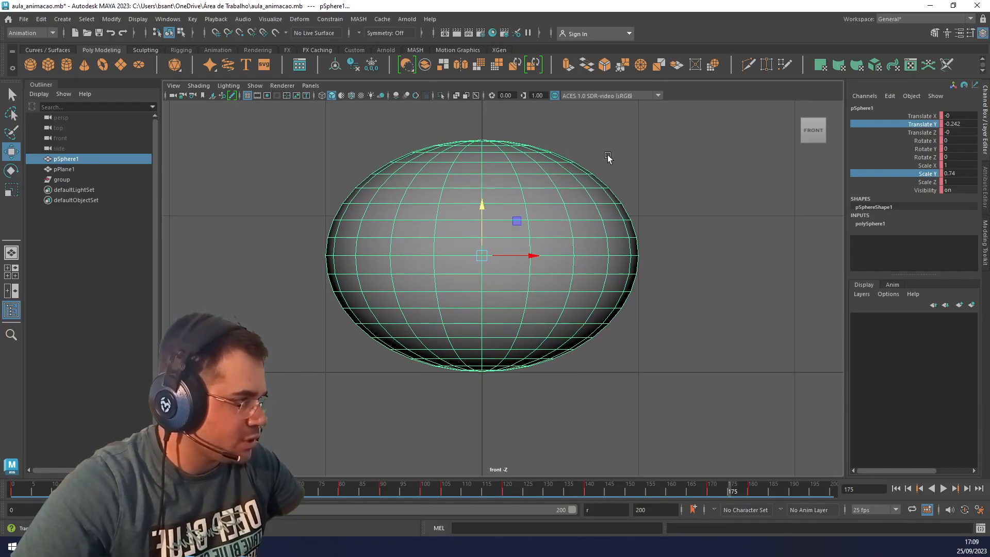
{"action": "key", "text": "s"}
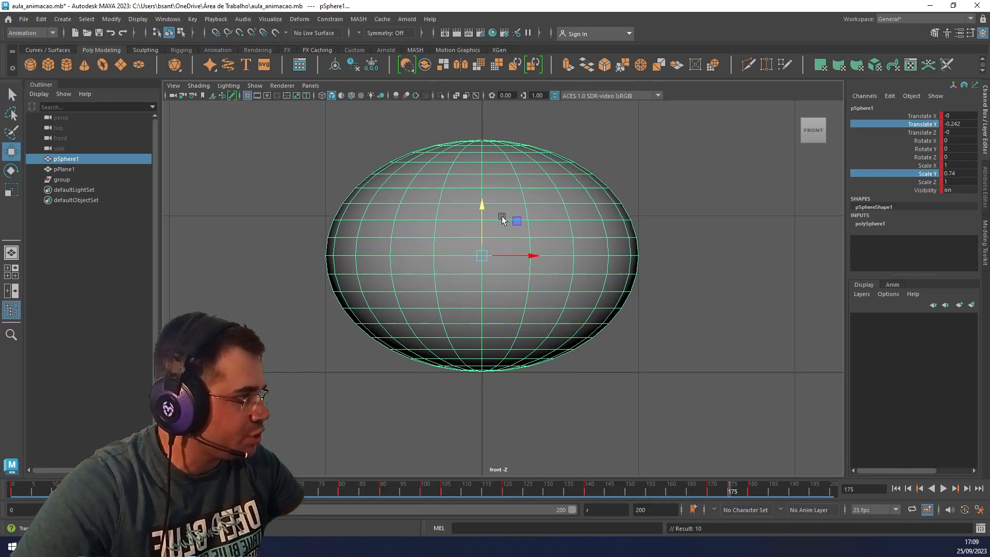
{"action": "left_click_drag", "start_coordinate": [680, 493], "coordinate": [750, 494]}
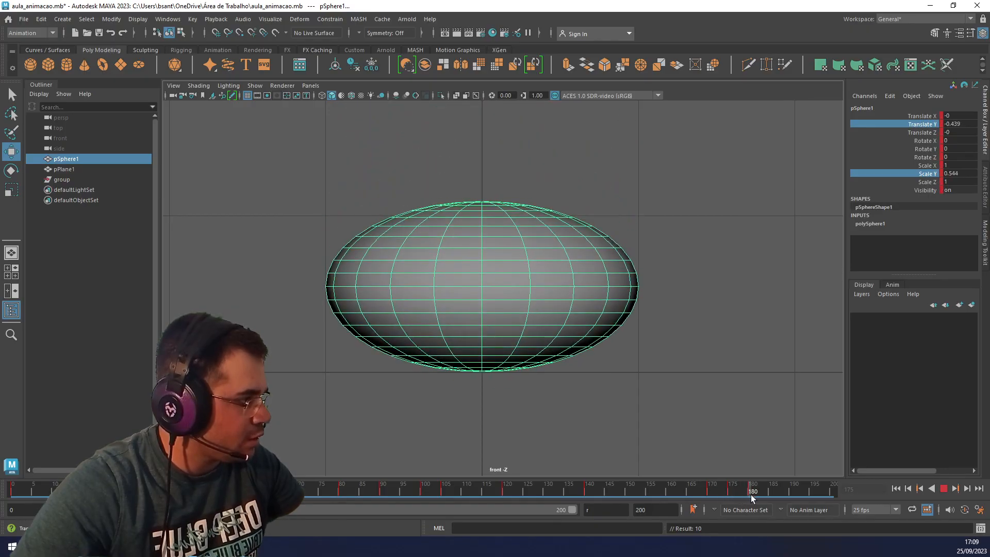
{"action": "key", "text": "ctrl+z"}
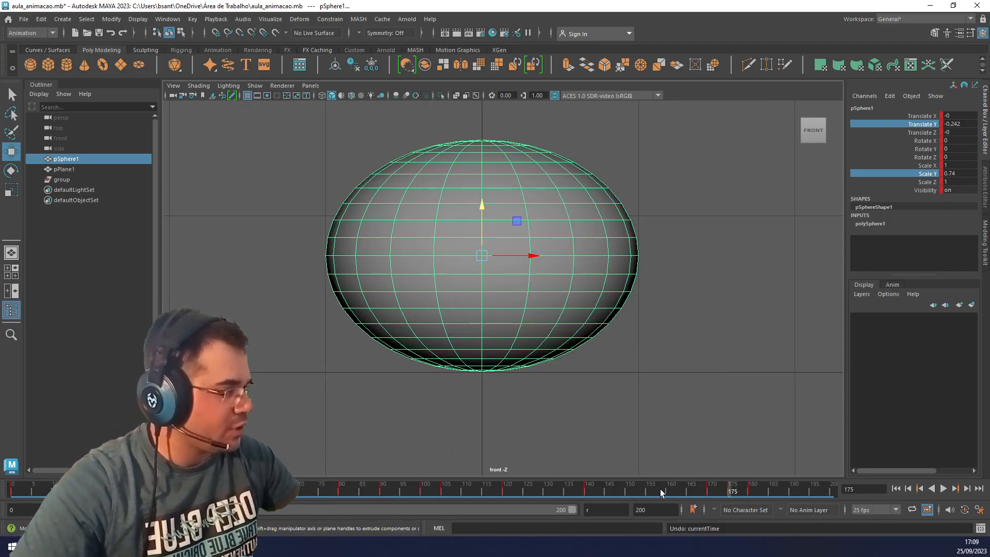
Scrub through the landing squash, and undo the keys at frames 175 and 180 together with the sphere's squash and lowering.
{"action": "left_click_drag", "start_coordinate": [660, 489], "coordinate": [748, 492]}
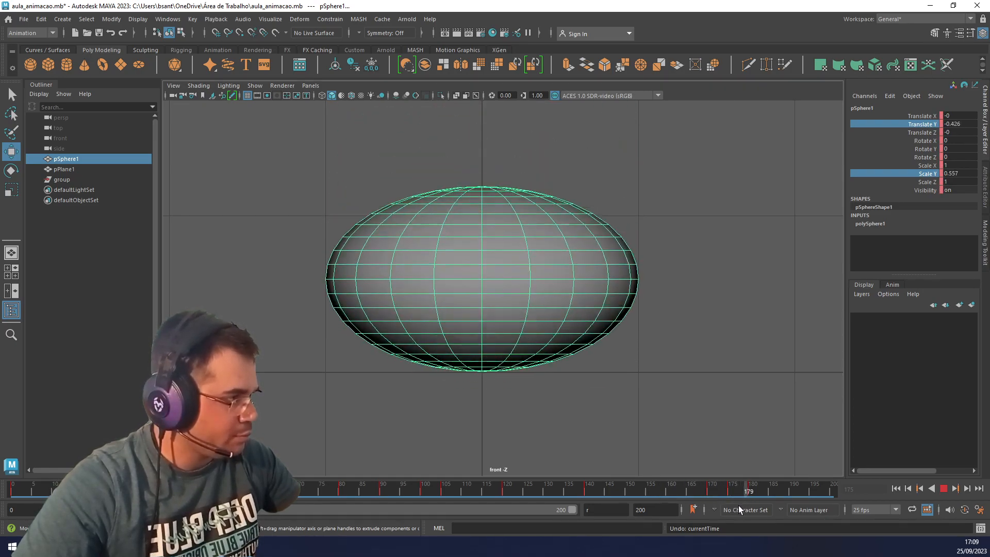
{"action": "key", "text": "Escape"}
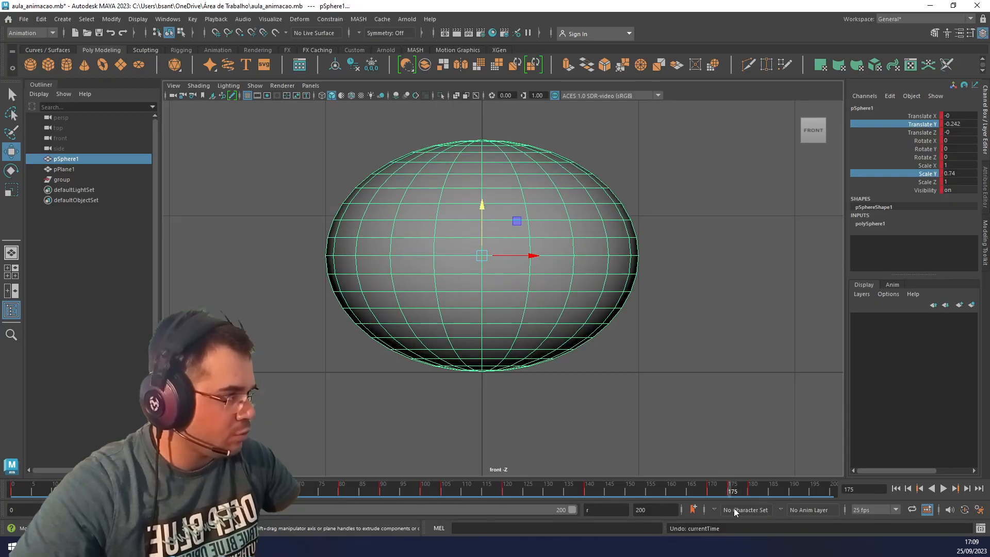
{"action": "key", "text": "ctrl+z"}
{"action": "key", "text": "ctrl+z"}
{"action": "key", "text": "ctrl+z"}
{"action": "key", "text": "ctrl+z"}
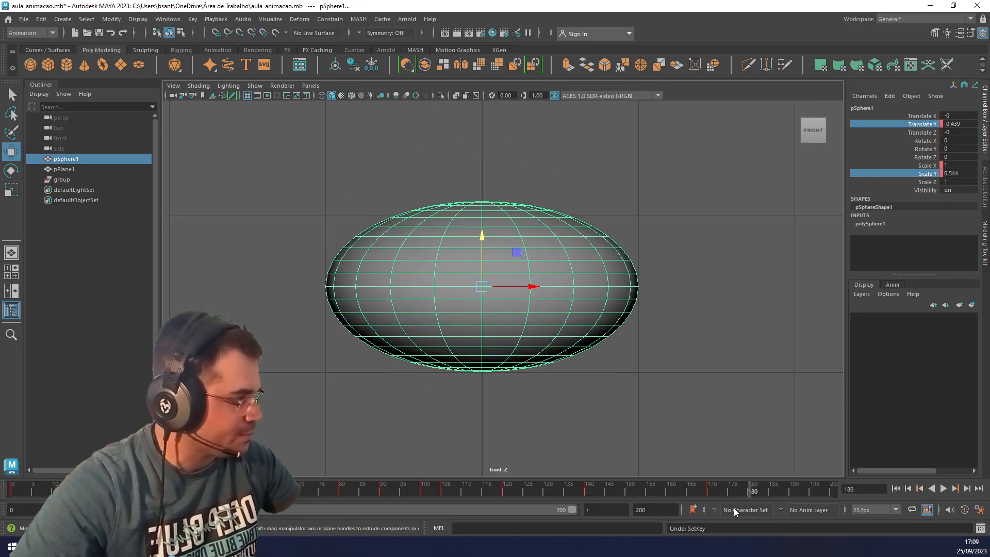
{"action": "key", "text": "ctrl+z"}
{"action": "key", "text": "ctrl+z"}
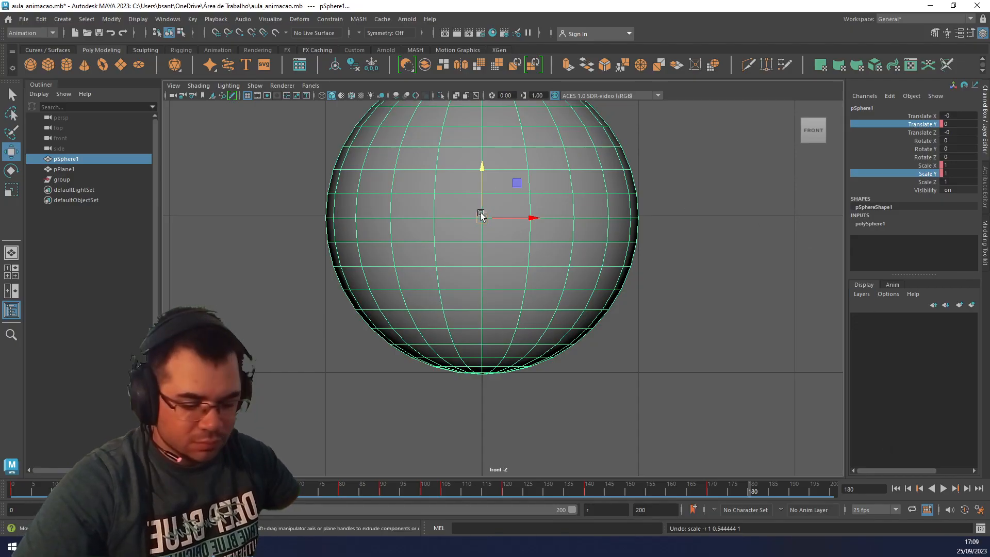
Move the sphere's pivot down to its lowest vertex at ground level, using vertex snapping.
{"action": "key", "text": "d"}
{"action": "key", "text": "v"}
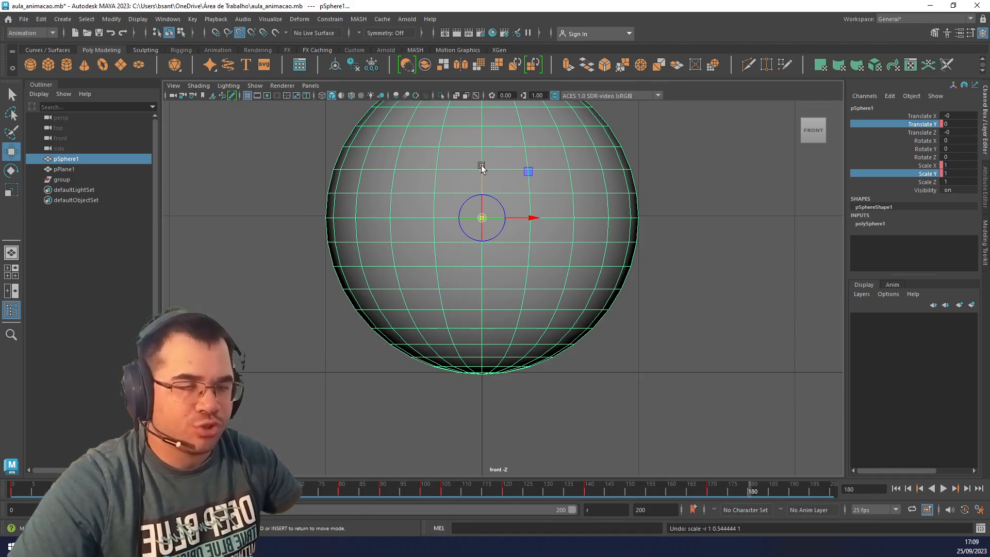
{"action": "left_click_drag", "start_coordinate": [481, 166], "coordinate": [474, 373]}
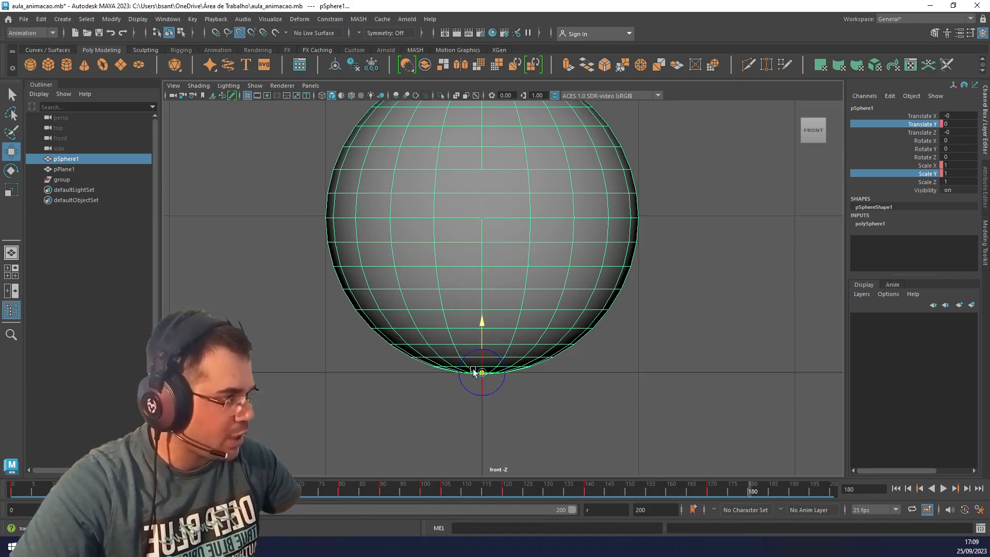
{"action": "key", "text": "d"}
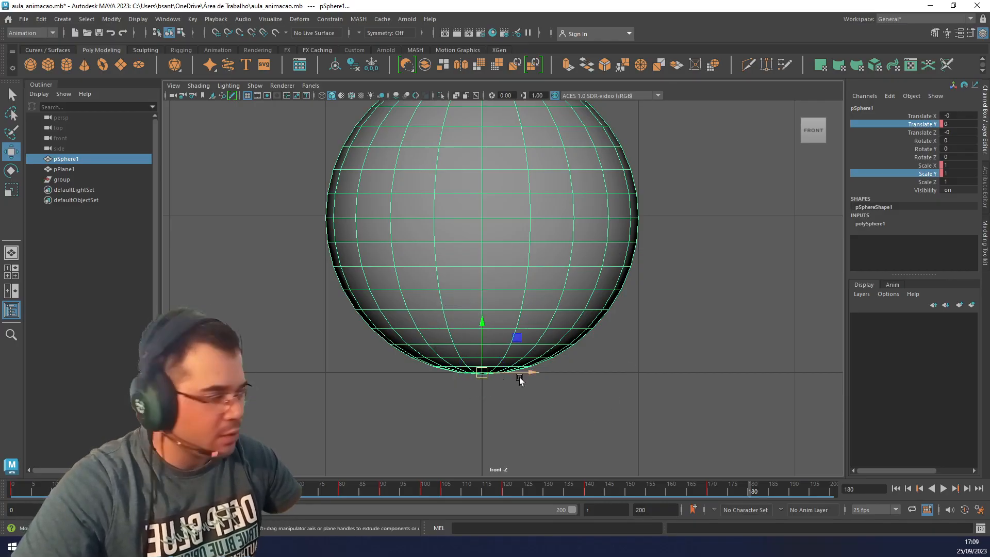
At frame 180, squash the sphere from its base to Scale Y 0.411, key all its channels, and scrub through the landing.
{"action": "key", "text": "r"}
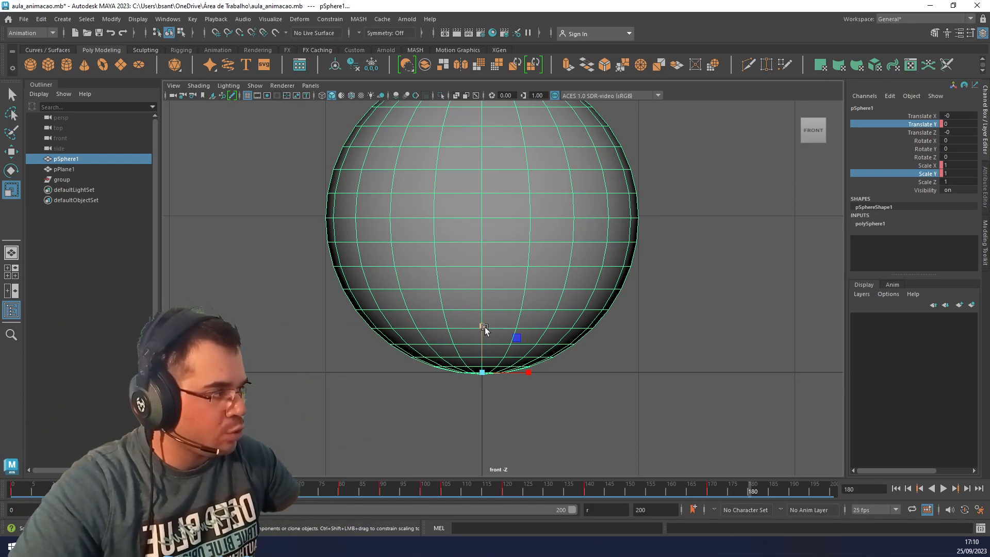
{"action": "left_click", "coordinate": [483, 327]}
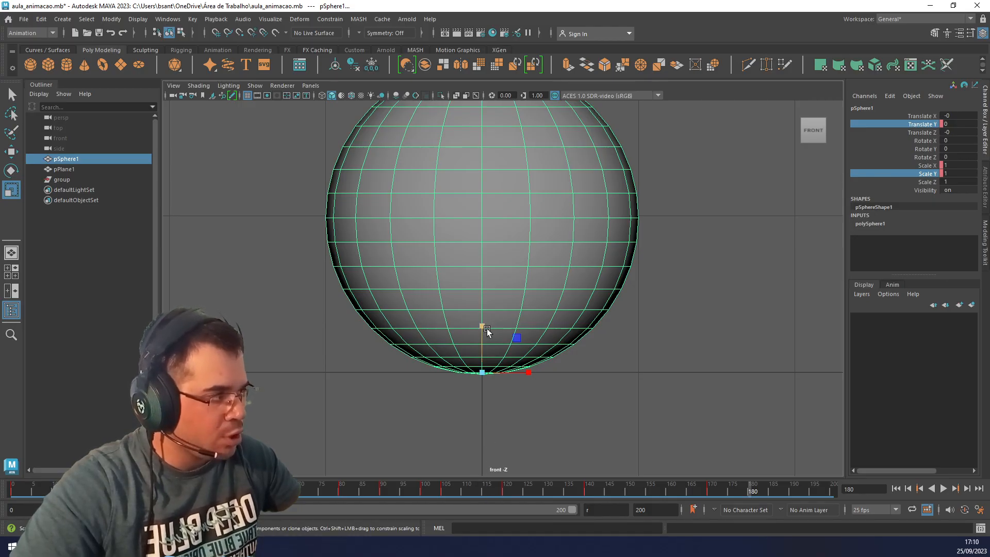
{"action": "left_click_drag", "start_coordinate": [481, 327], "coordinate": [479, 355]}
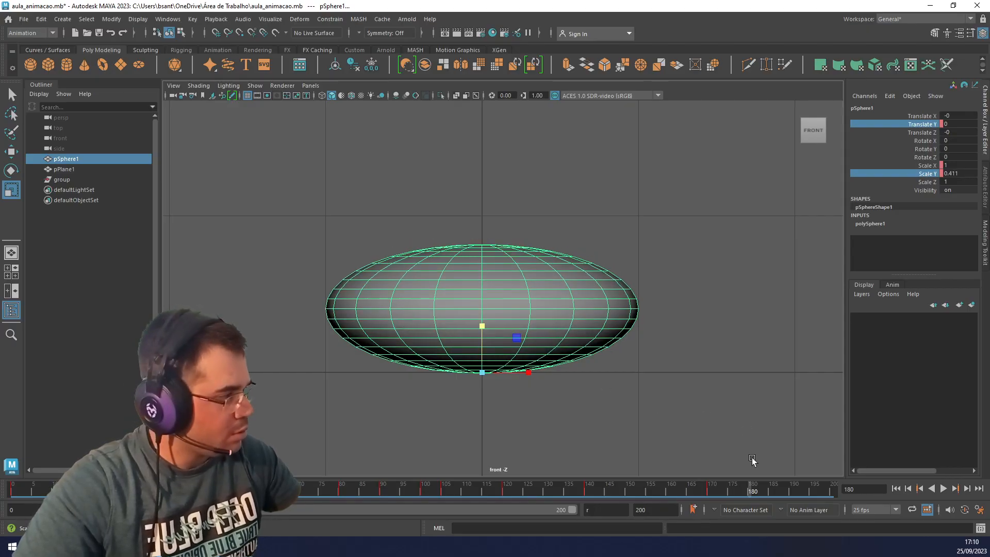
{"action": "key", "text": "s"}
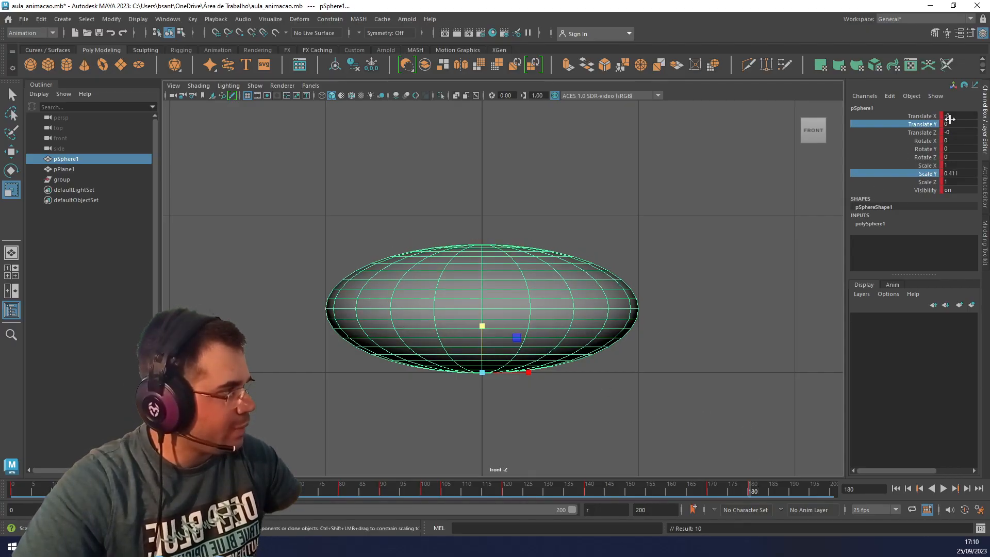
{"action": "key", "text": "ctrl"}
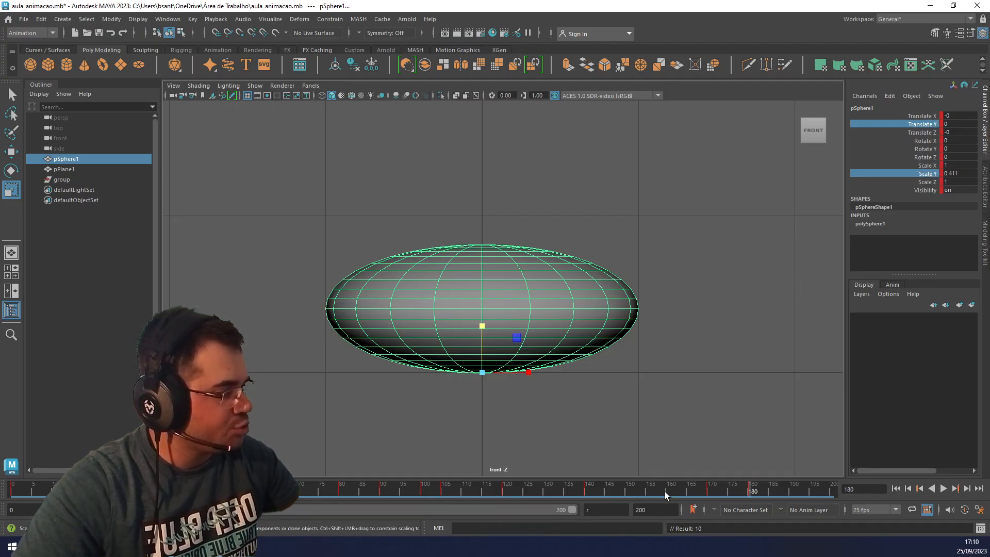
{"action": "key", "text": "alt+v"}
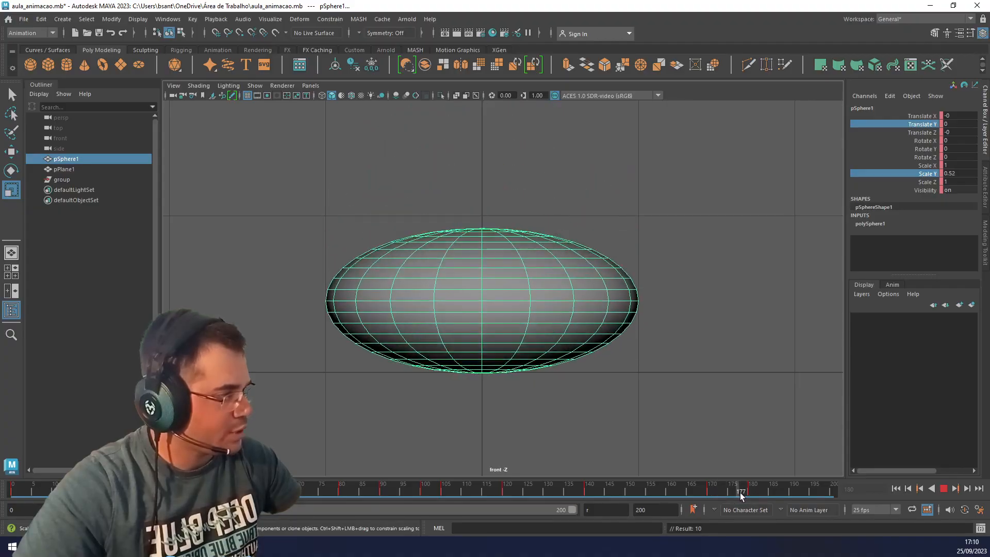
{"action": "key", "text": "alt+v"}
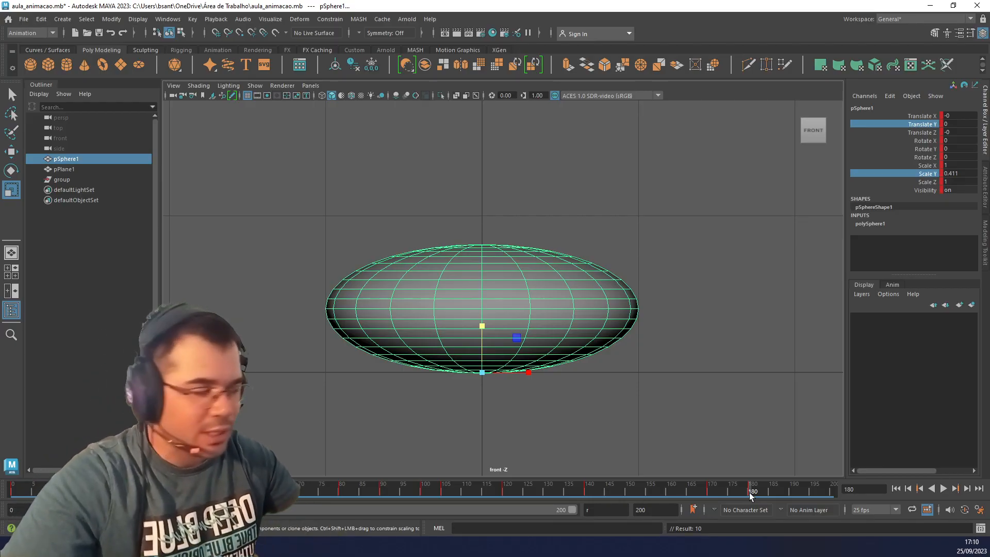
Widen the squashed sphere to Scale X 1.2 at frame 180, key all its channels, and scrub through the squash.
{"action": "left_click_drag", "start_coordinate": [534, 369], "coordinate": [540, 370]}
{"action": "key", "text": "s"}
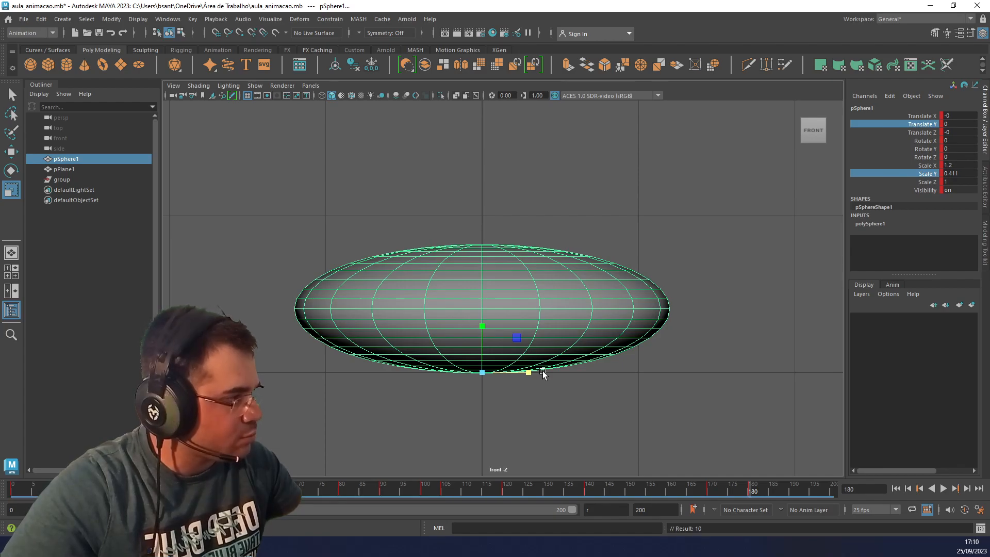
{"action": "left_click", "coordinate": [683, 488]}
{"action": "left_click_drag", "start_coordinate": [683, 488], "coordinate": [749, 492]}
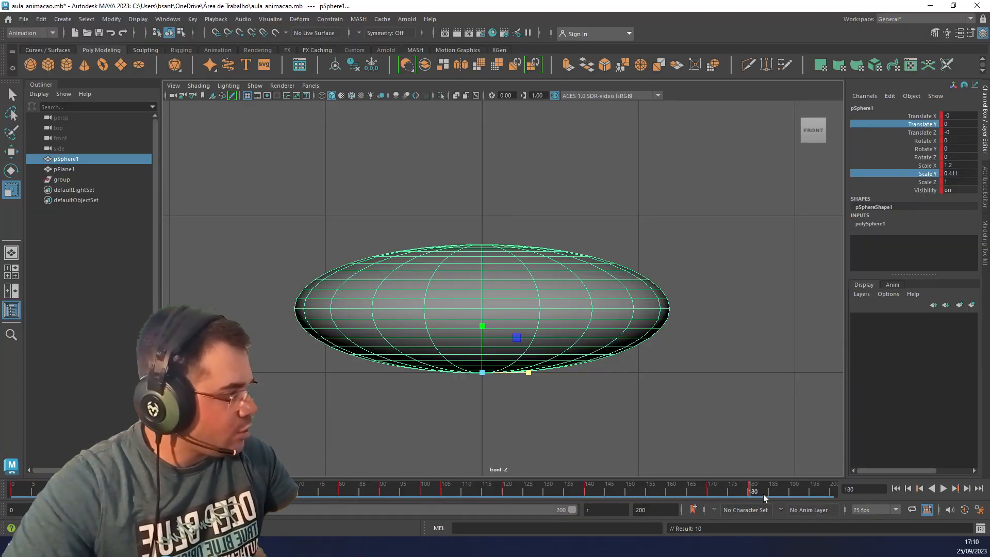
At frame 190, rescale the sphere to Scale X 0.582 and Scale Y 0.638, and key all its channels.
{"action": "left_click", "coordinate": [790, 491]}
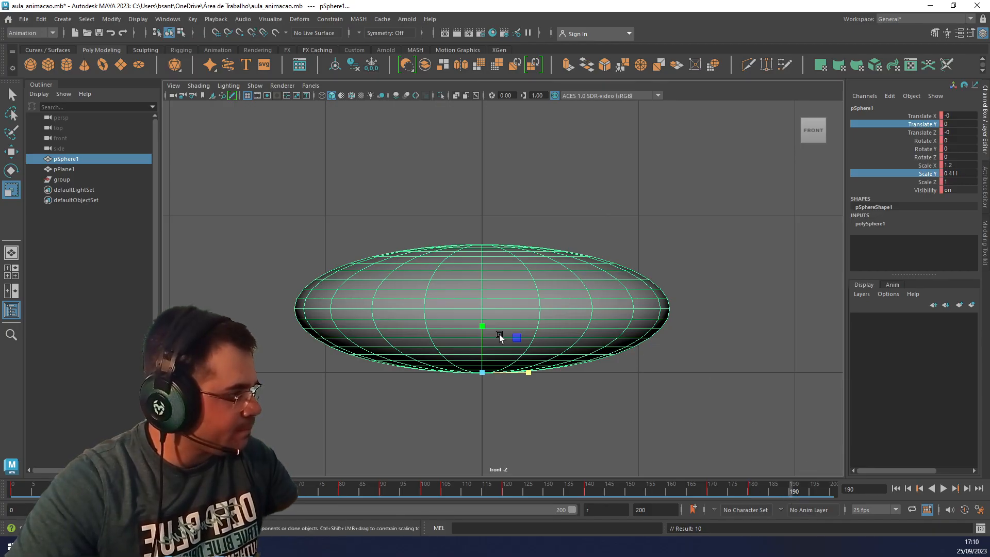
{"action": "left_click_drag", "start_coordinate": [482, 326], "coordinate": [482, 292]}
{"action": "left_click_drag", "start_coordinate": [526, 373], "coordinate": [496, 372]}
{"action": "left_click_drag", "start_coordinate": [482, 326], "coordinate": [483, 323]}
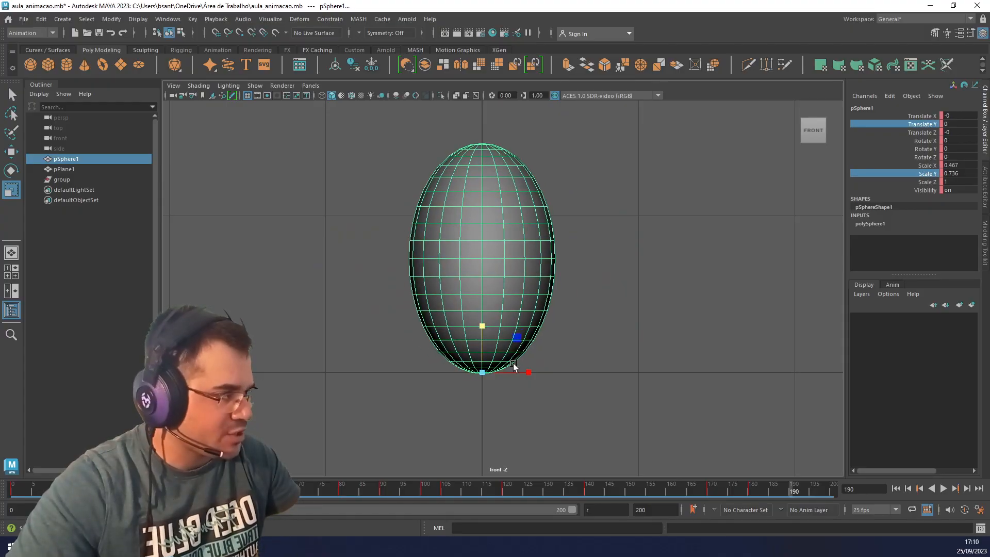
{"action": "left_click_drag", "start_coordinate": [524, 367], "coordinate": [527, 370]}
{"action": "left_click_drag", "start_coordinate": [483, 326], "coordinate": [484, 338]}
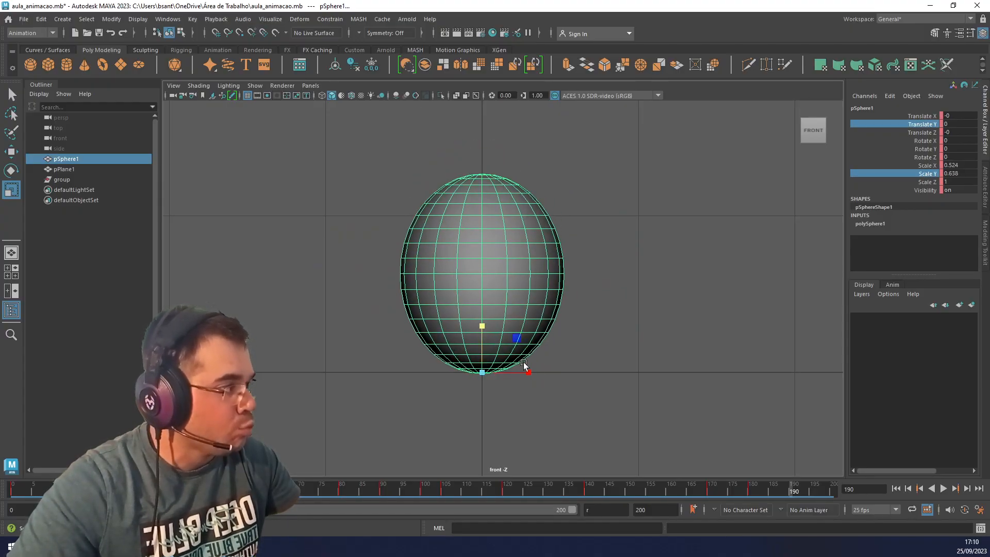
{"action": "left_click_drag", "start_coordinate": [525, 368], "coordinate": [531, 373]}
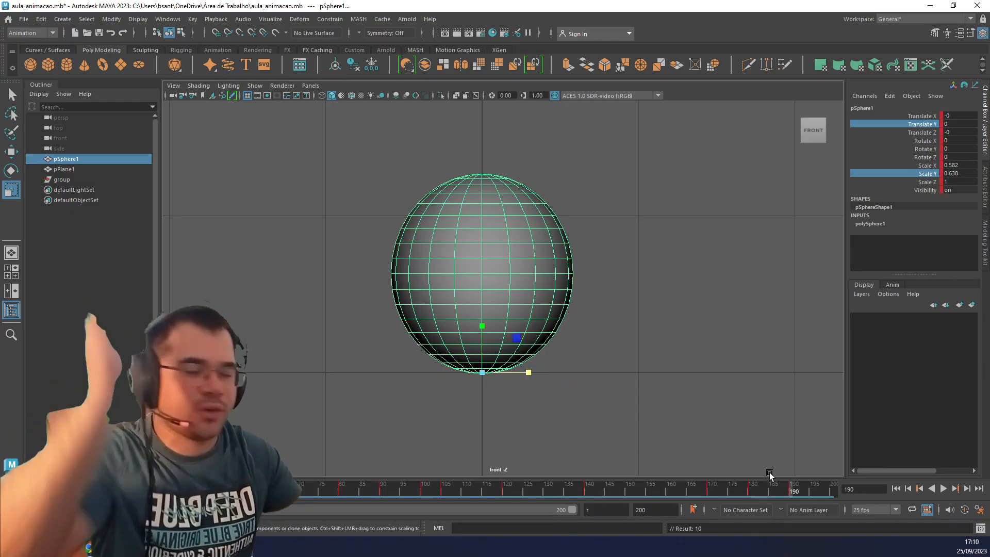
At frame 200, flatten the sphere to Scale X 0.833 and Scale Y 0.444, and key all its channels.
{"action": "left_click", "coordinate": [831, 491]}
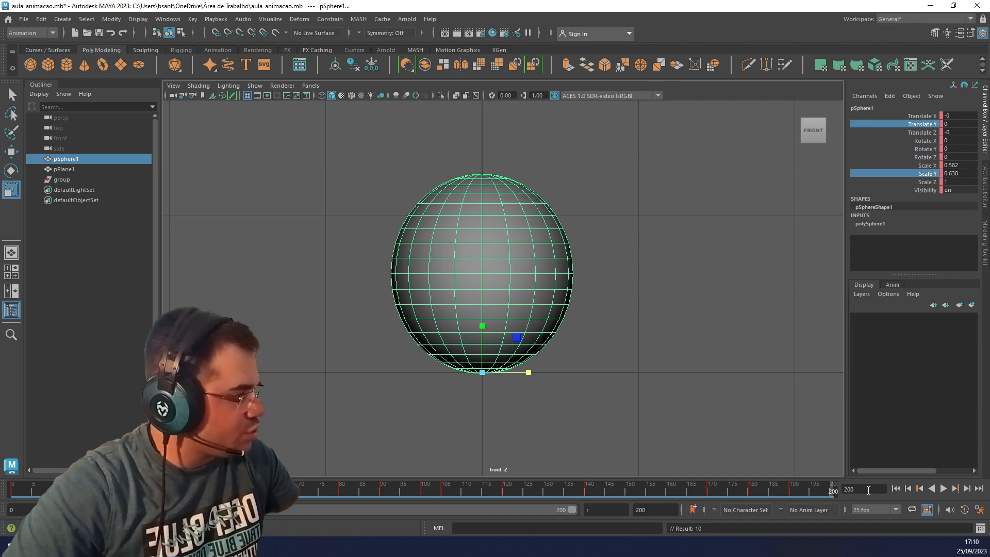
{"action": "left_click_drag", "start_coordinate": [482, 327], "coordinate": [482, 340]}
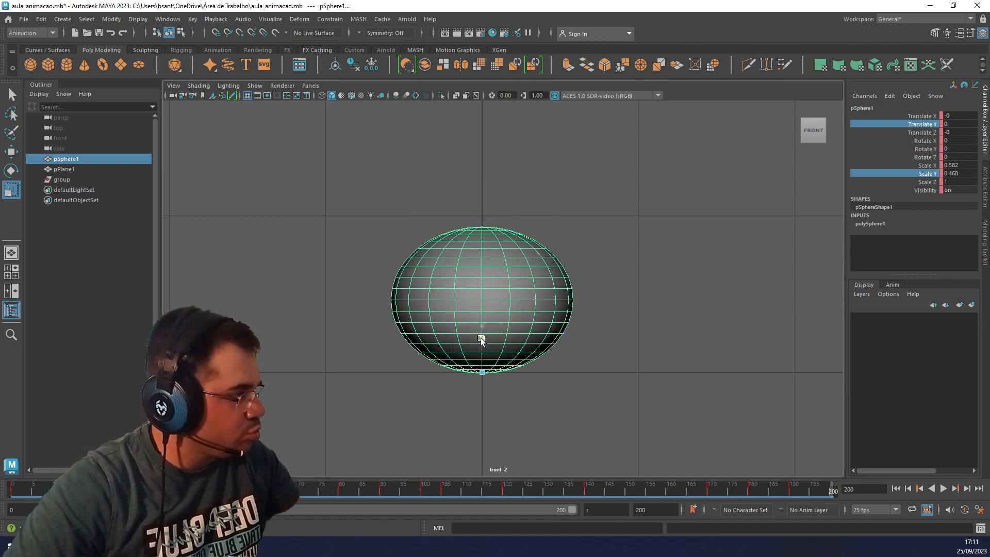
{"action": "left_click_drag", "start_coordinate": [531, 373], "coordinate": [551, 376]}
{"action": "left_click_drag", "start_coordinate": [483, 326], "coordinate": [483, 331]}
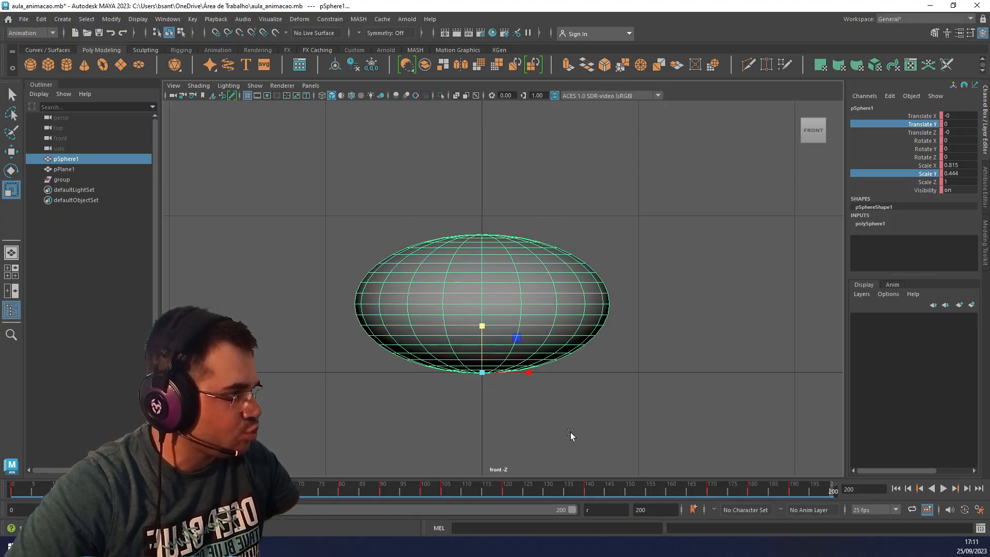
{"action": "left_click_drag", "start_coordinate": [530, 376], "coordinate": [533, 373]}
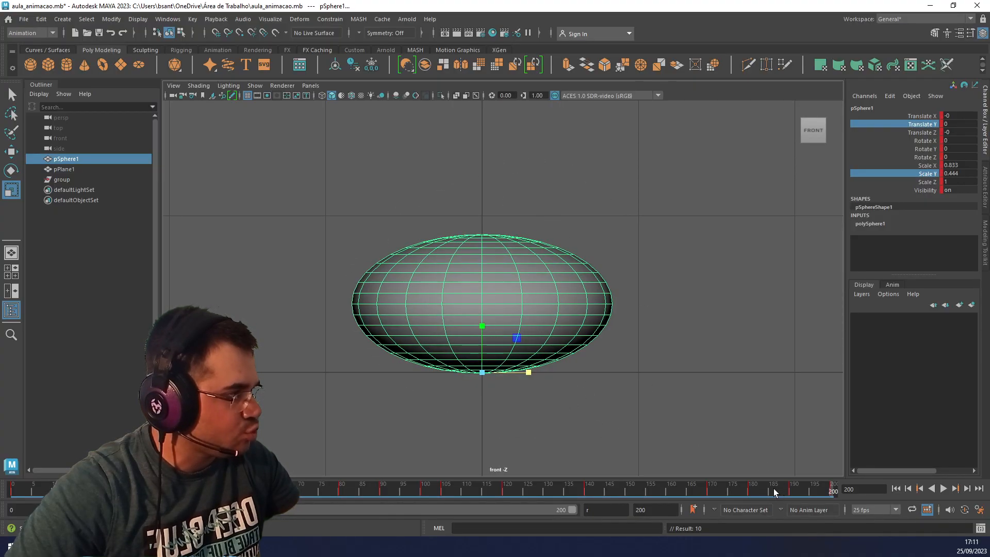
Extend the animation's playback range to end at frame 210.
{"action": "left_click", "coordinate": [596, 509]}
{"action": "type", "text": "210"}
{"action": "key", "text": "Return"}
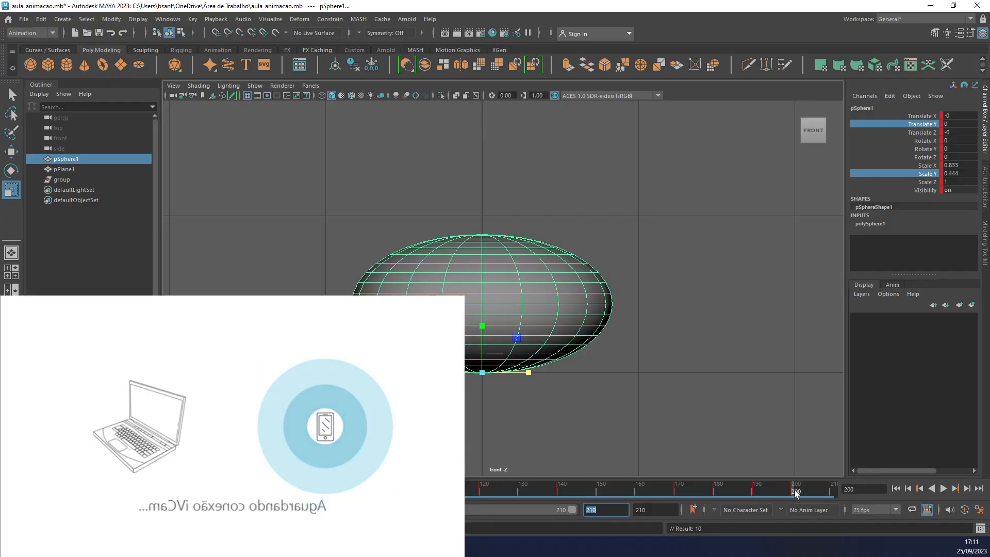
At frame 210, set the sphere's Scale X and Scale Y to 1.
{"action": "left_click_drag", "start_coordinate": [793, 490], "coordinate": [830, 494]}
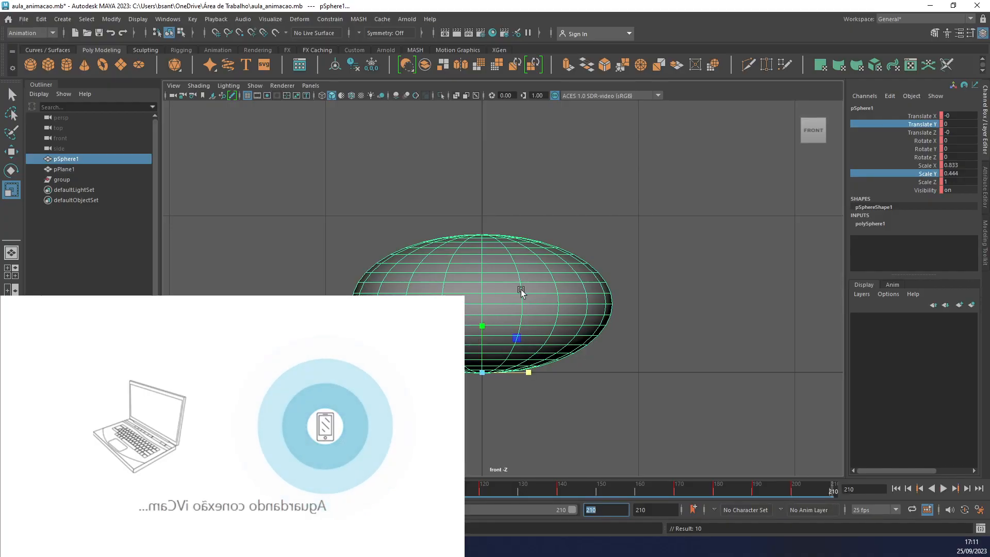
{"action": "double_click", "coordinate": [953, 166]}
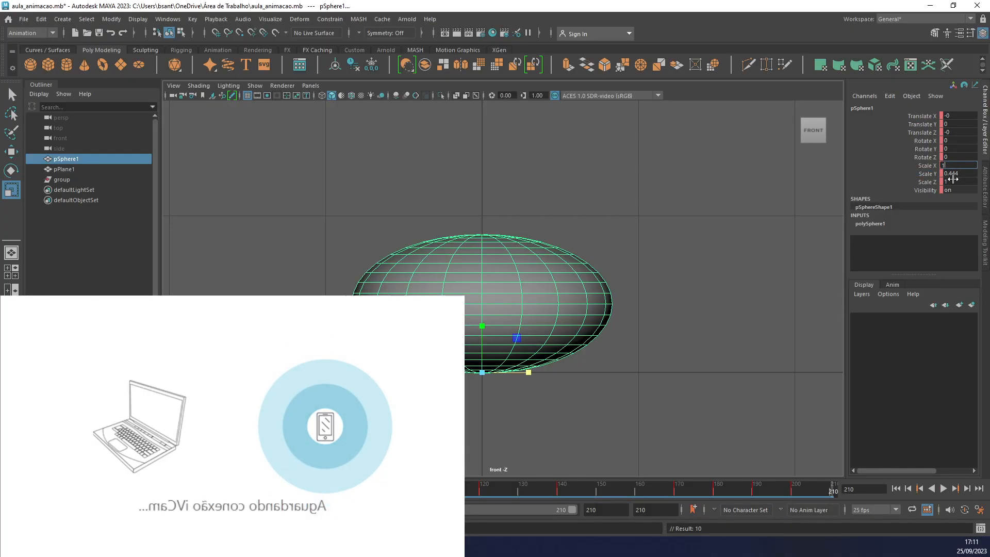
{"action": "double_click", "coordinate": [954, 175]}
{"action": "type", "text": "1"}
{"action": "left_click", "coordinate": [920, 166]}
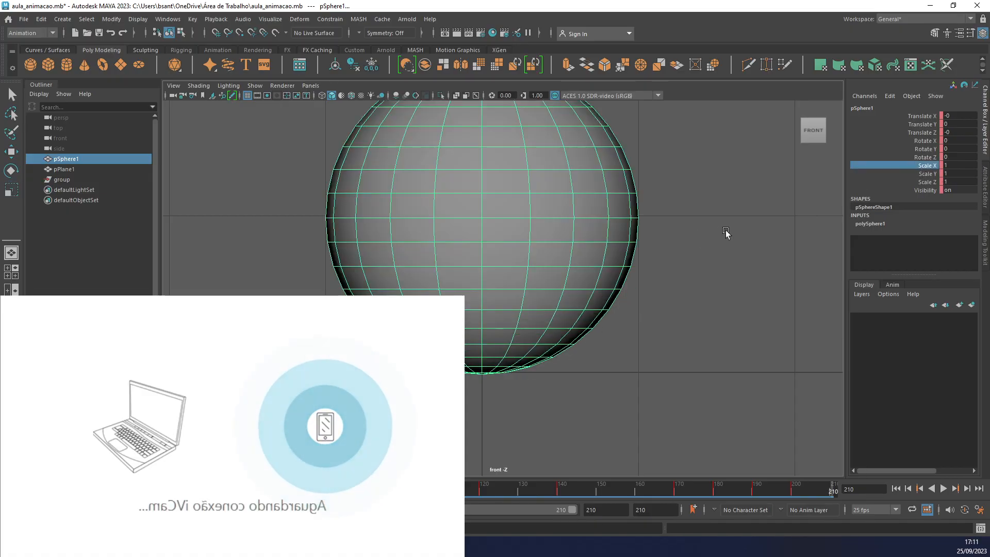
{"action": "scroll", "coordinate": [501, 256], "scroll_direction": "down", "scroll_amount": 5}
{"action": "scroll", "coordinate": [505, 251], "scroll_direction": "up", "scroll_amount": 1}
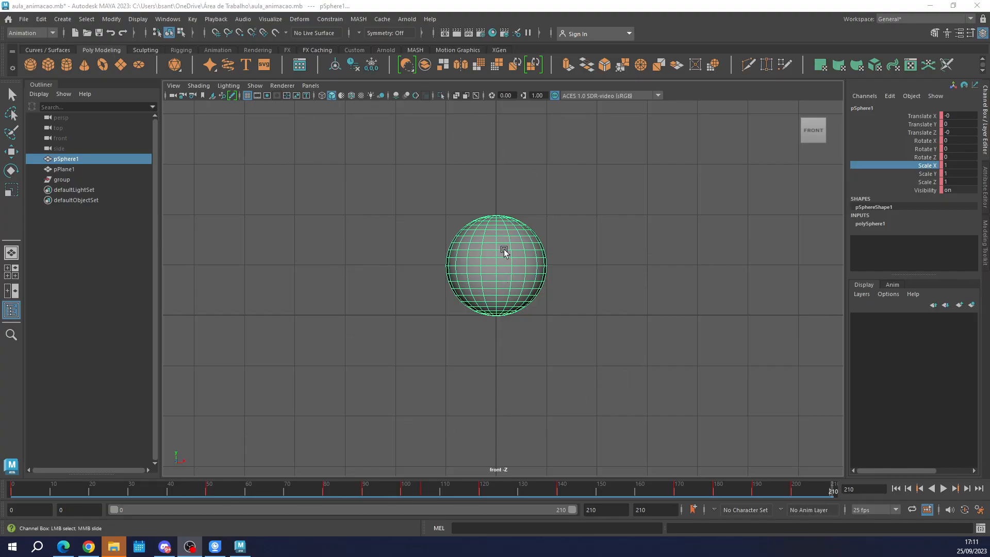
At frame 190, enlarge the sphere to Scale X 0.744 and Scale Y 0.893.
{"action": "left_click", "coordinate": [678, 493]}
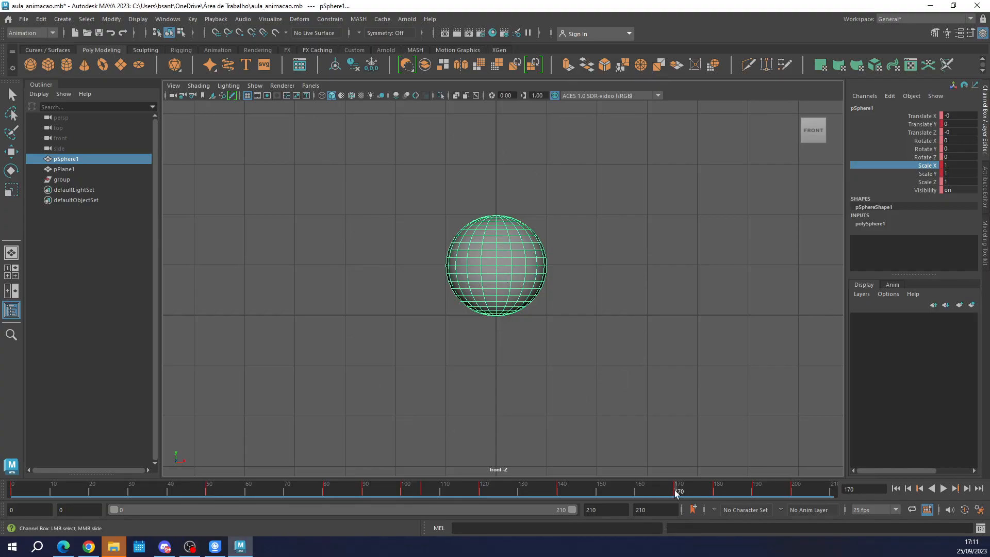
{"action": "left_click", "coordinate": [716, 492]}
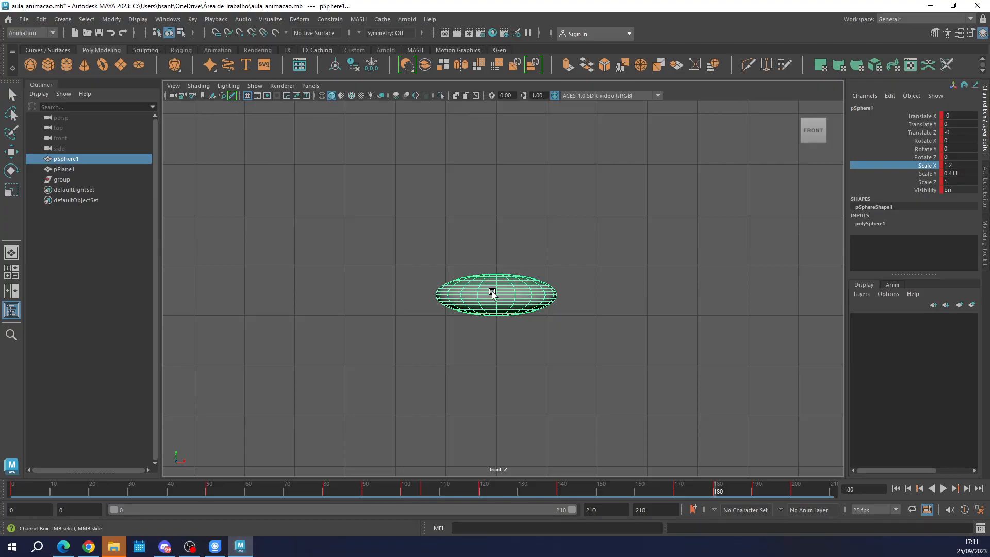
{"action": "scroll", "coordinate": [492, 294], "scroll_direction": "up", "scroll_amount": 4}
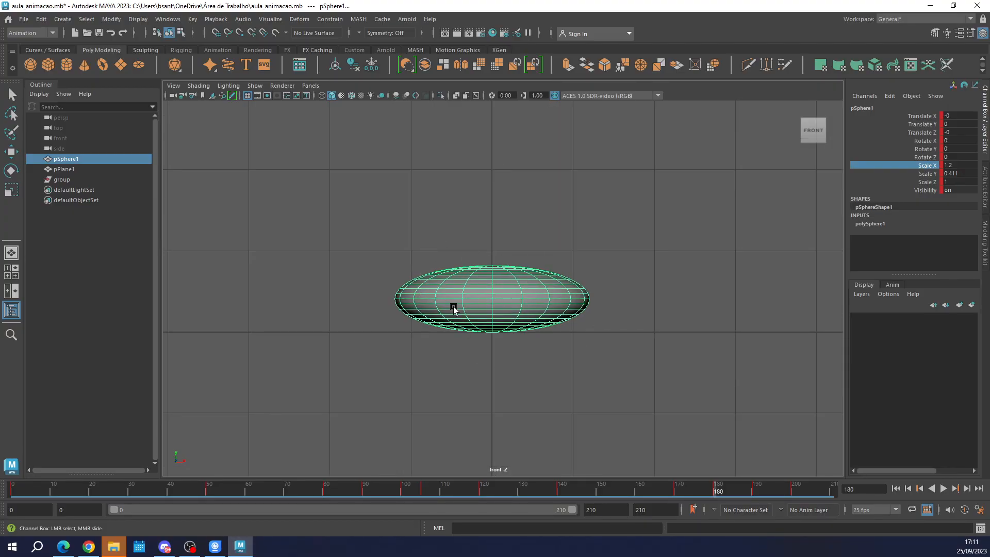
{"action": "left_click", "coordinate": [674, 493]}
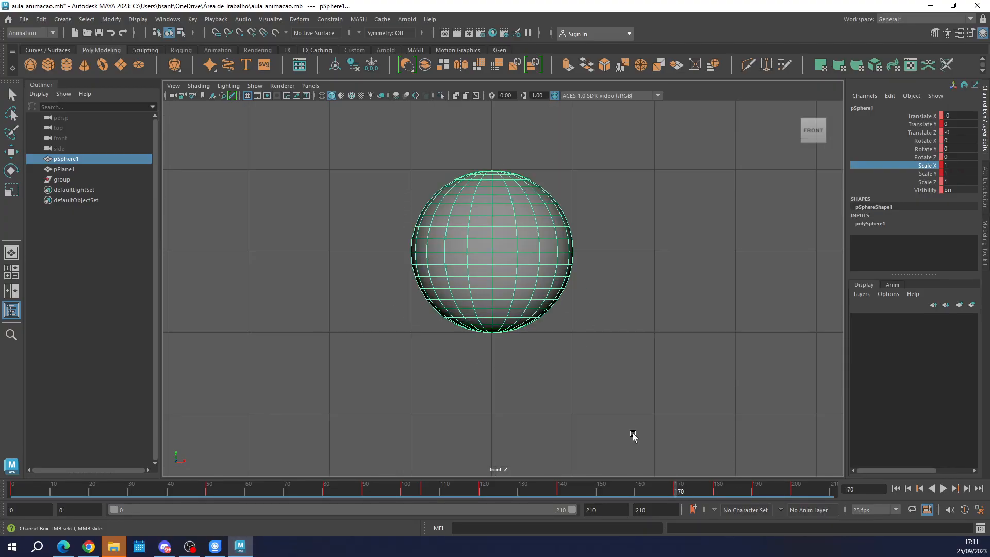
{"action": "left_click", "coordinate": [753, 489]}
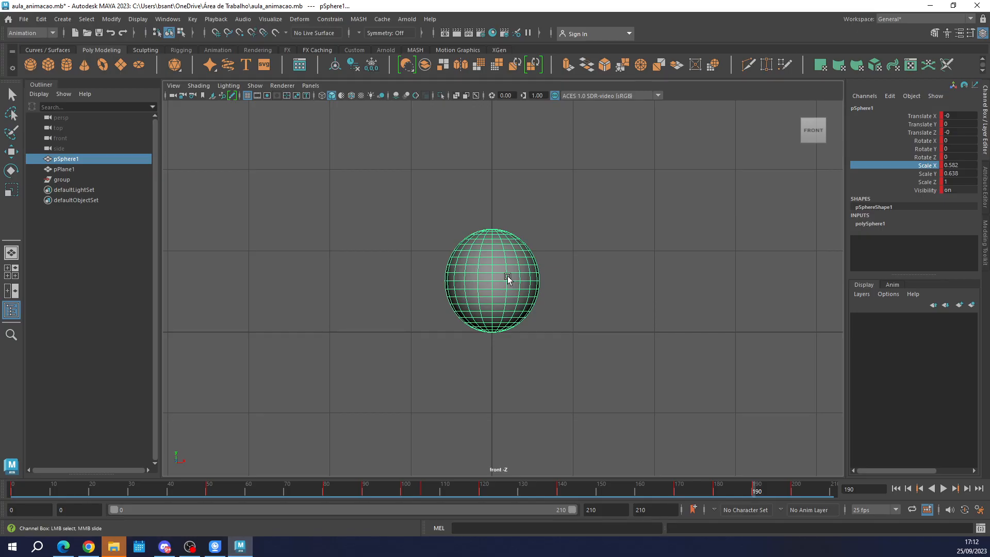
{"action": "key", "text": "r"}
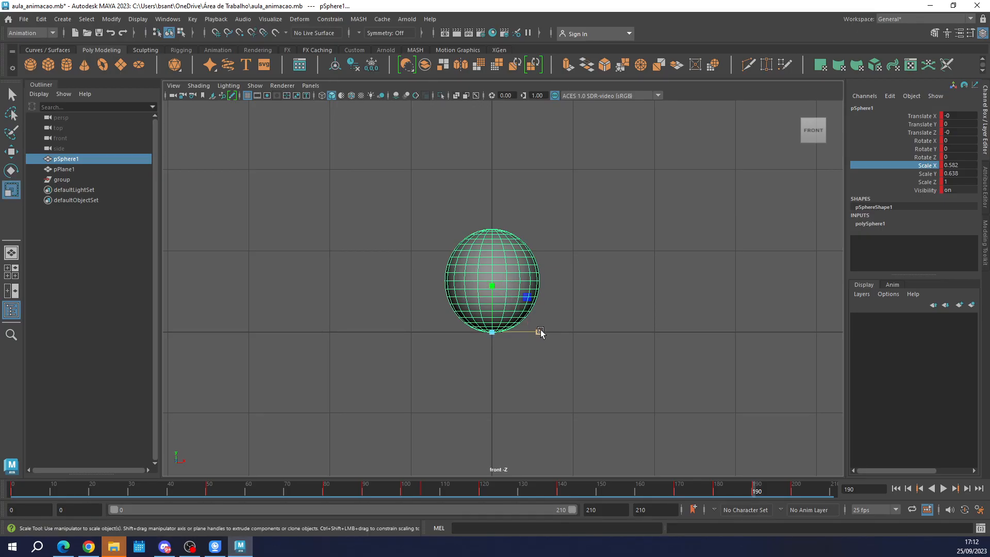
{"action": "left_click_drag", "start_coordinate": [538, 332], "coordinate": [553, 332]}
{"action": "left_click_drag", "start_coordinate": [493, 282], "coordinate": [492, 268]}
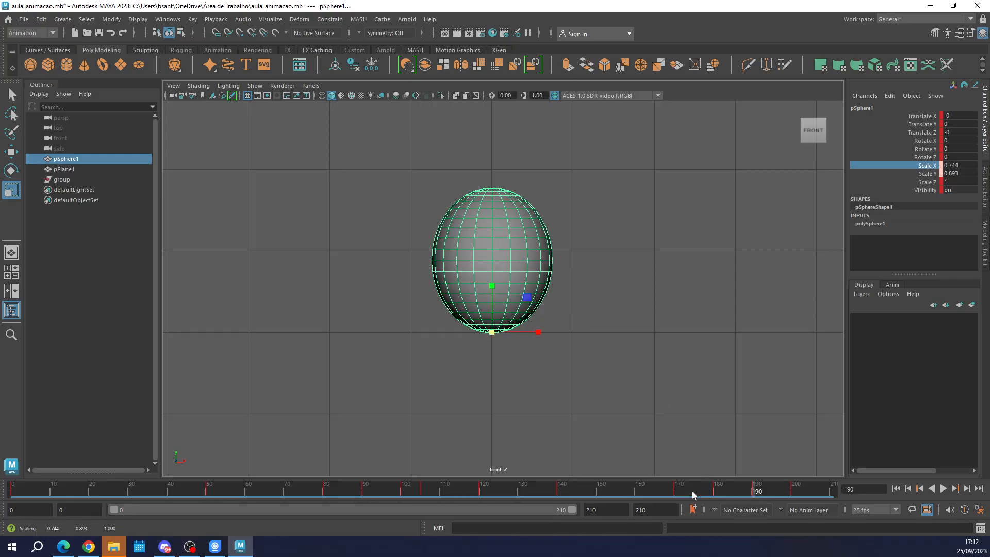
At frame 180, widen the sphere to Scale X 1.373 and key all its channels.
{"action": "left_click", "coordinate": [714, 491]}
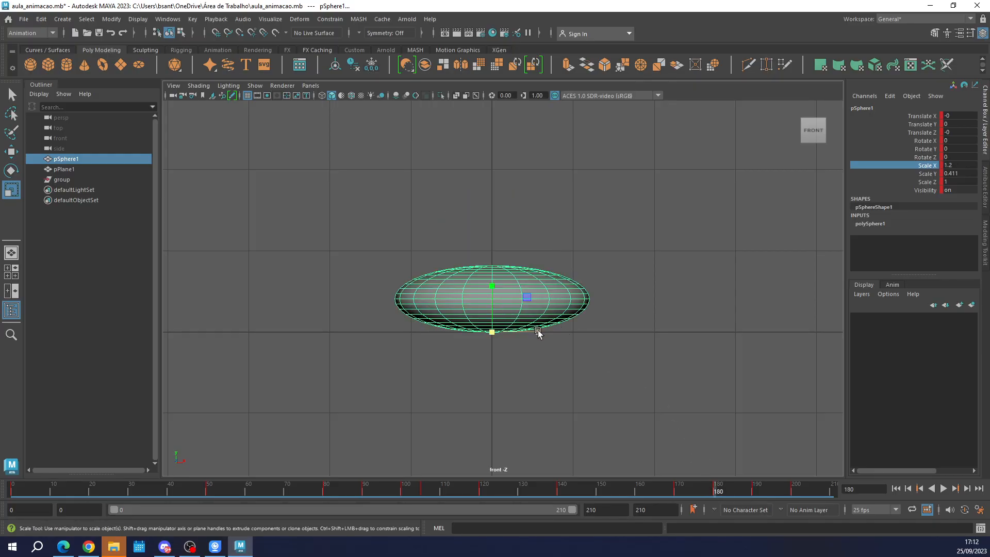
{"action": "left_click_drag", "start_coordinate": [537, 332], "coordinate": [554, 331]}
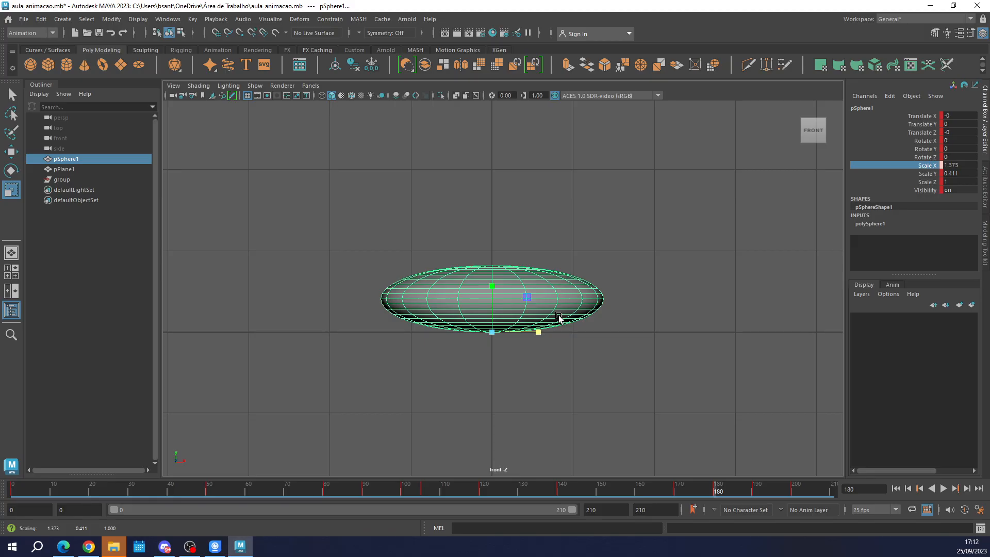
{"action": "key", "text": "s"}
At frame 200, rescale the sphere to Scale X 1.15 and Scale Y 0.513, and key all its channels.
{"action": "left_click", "coordinate": [794, 491]}
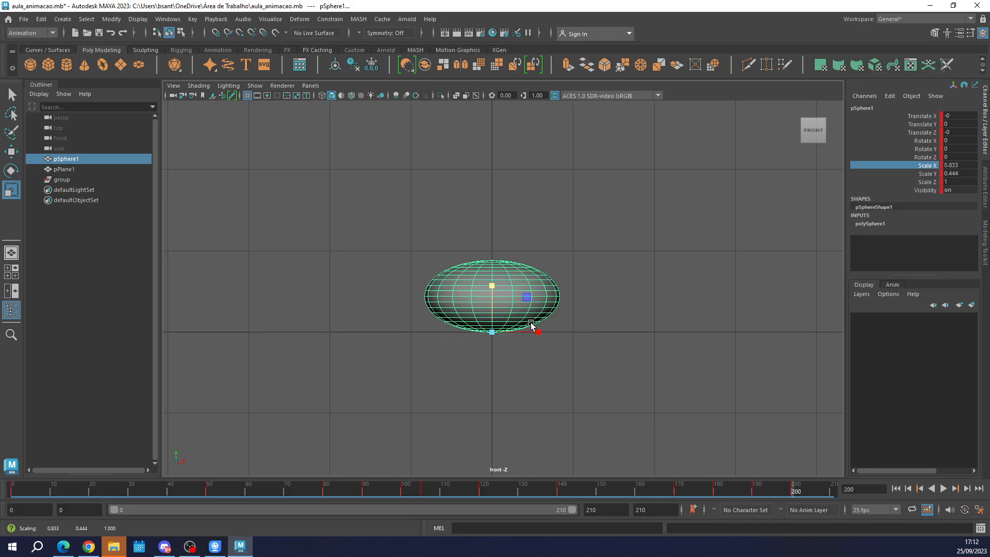
{"action": "left_click_drag", "start_coordinate": [539, 331], "coordinate": [557, 333]}
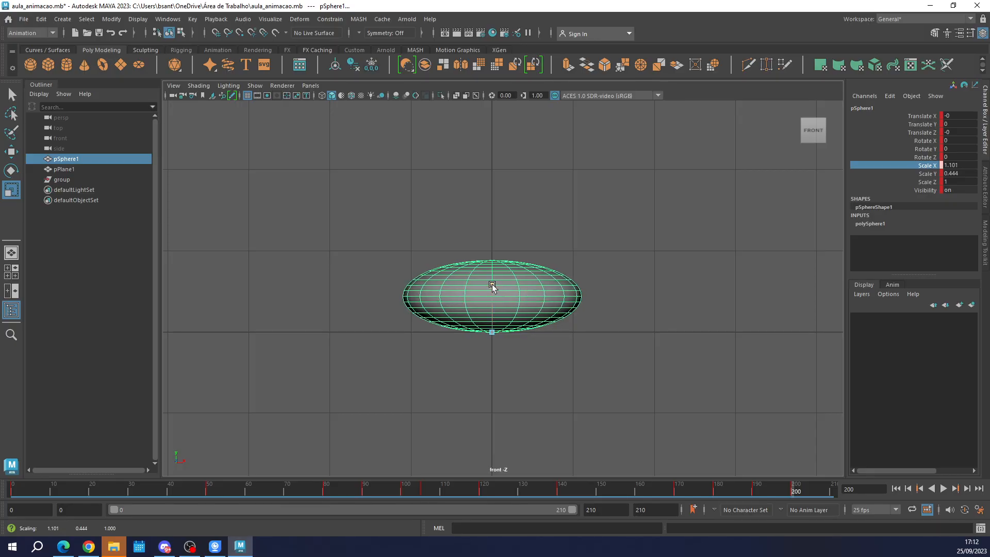
{"action": "left_click_drag", "start_coordinate": [491, 287], "coordinate": [495, 280]}
{"action": "left_click_drag", "start_coordinate": [540, 331], "coordinate": [542, 331]}
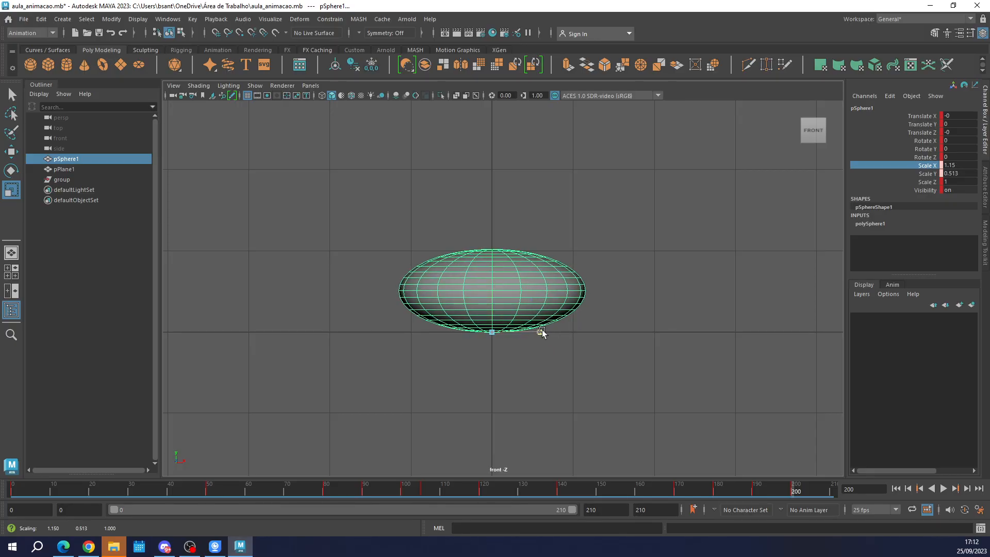
At frame 210, set the sphere's Scale X and Scale Y to 1 and key all its channels.
{"action": "left_click", "coordinate": [831, 492]}
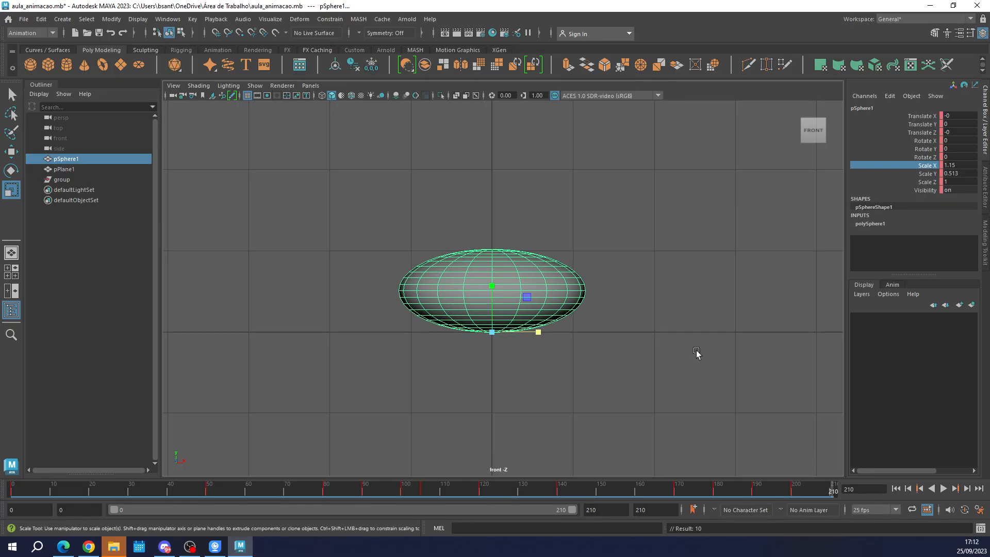
{"action": "double_click", "coordinate": [954, 166]}
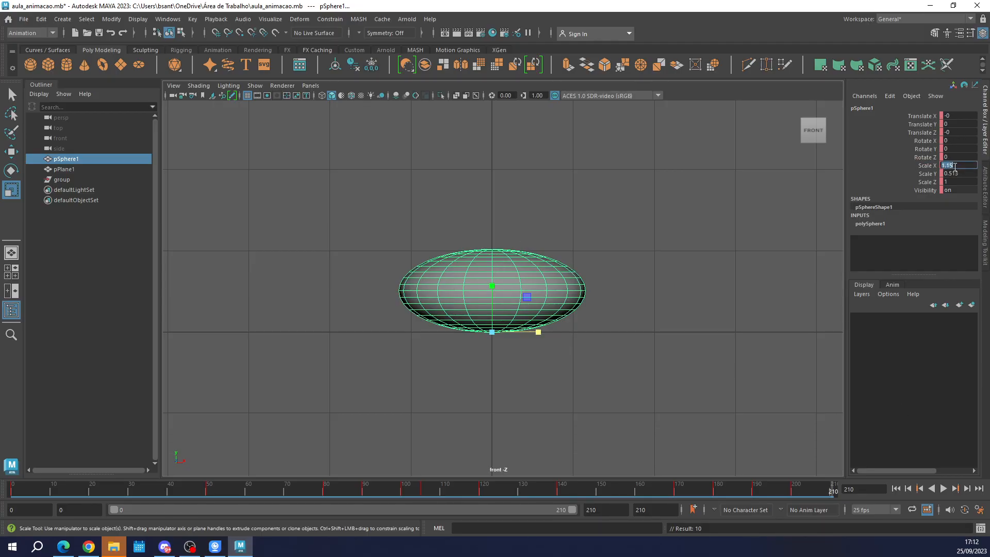
{"action": "left_click", "coordinate": [955, 175]}
{"action": "type", "text": "1"}
{"action": "left_click", "coordinate": [953, 166]}
{"action": "type", "text": "1"}
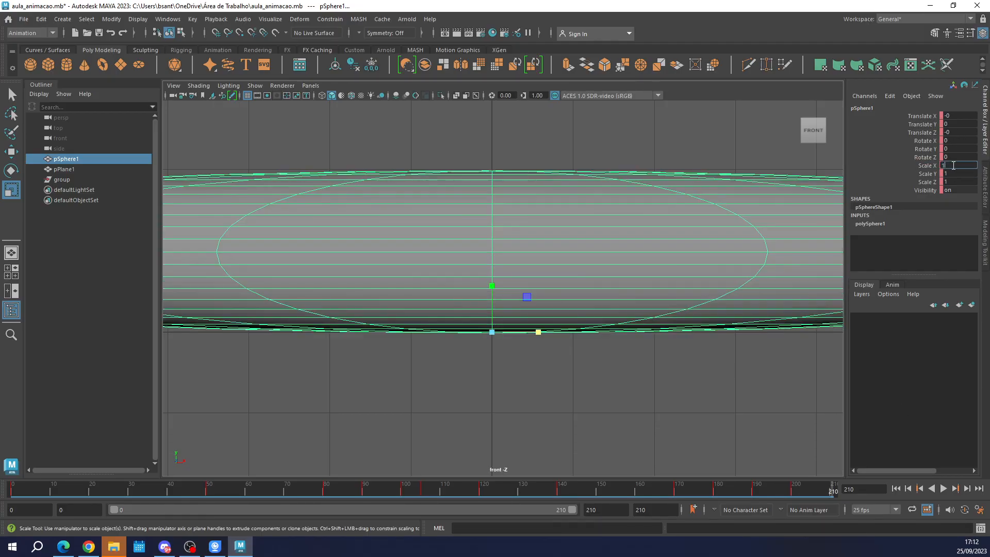
{"action": "key", "text": "Return"}
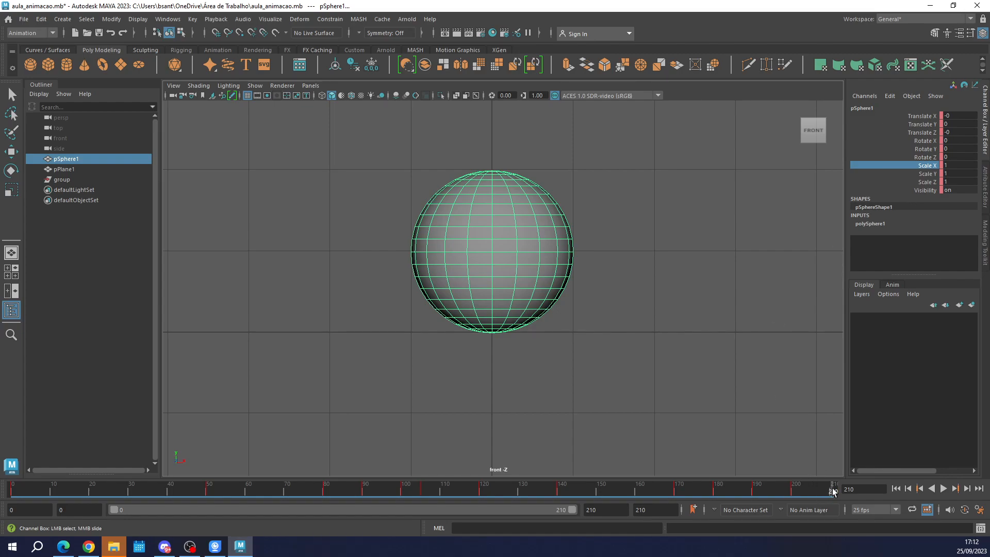
{"action": "key", "text": "s"}
Play the animation from frame 0 and examine the full bounce and settling in the front and perspective views.
{"action": "scroll", "coordinate": [383, 311], "scroll_direction": "down", "scroll_amount": 5}
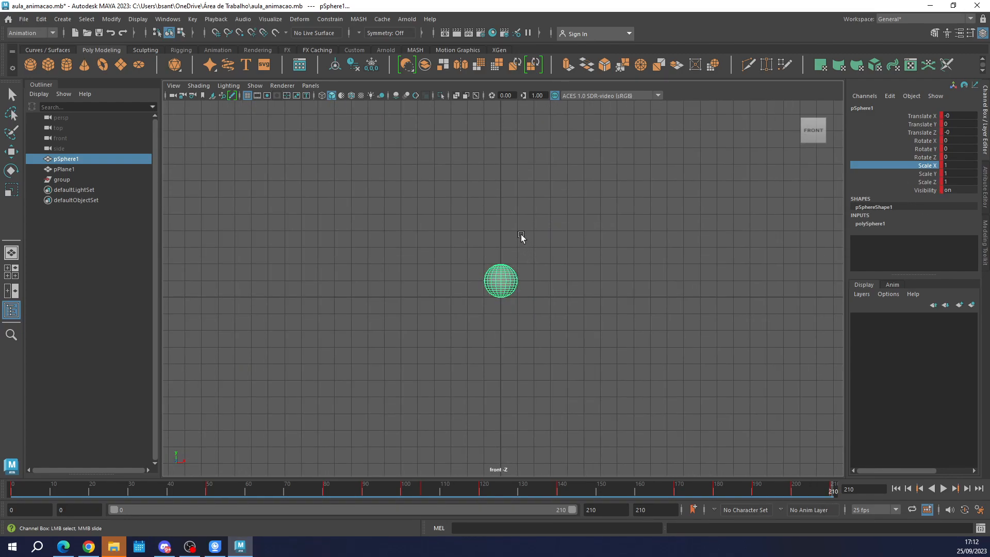
{"action": "middle_click_drag", "start_coordinate": [528, 223], "coordinate": [513, 344], "text": "alt"}
{"action": "left_click_drag", "start_coordinate": [34, 493], "coordinate": [10, 493]}
{"action": "left_click", "coordinate": [944, 489]}
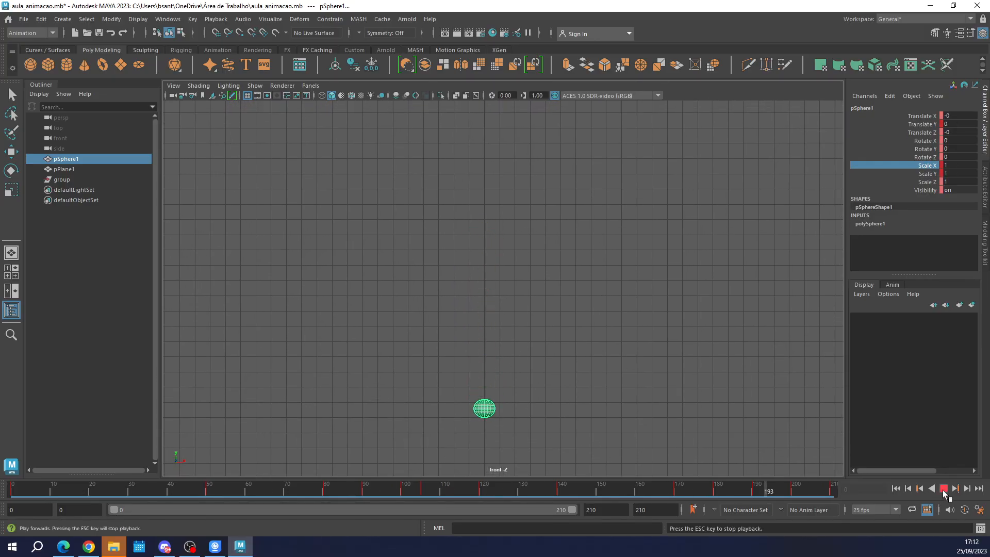
{"action": "left_click", "coordinate": [703, 325]}
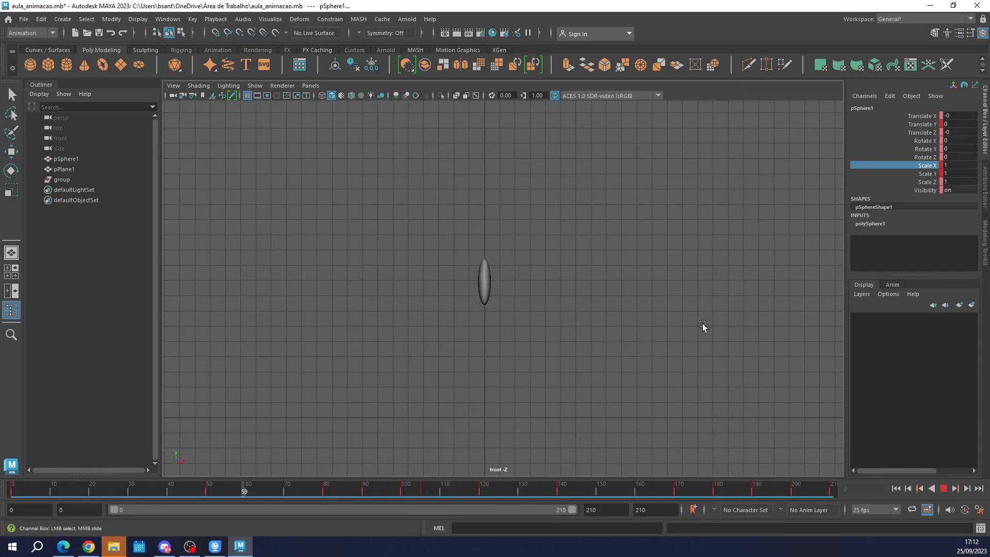
{"action": "key", "text": "r"}
{"action": "mouse_move", "coordinate": [274, 495]}
{"action": "left_mouse_down"}
{"action": "mouse_move", "coordinate": [539, 501]}
{"action": "mouse_move", "coordinate": [306, 505]}
{"action": "mouse_move", "coordinate": [415, 501]}
{"action": "left_mouse_up"}
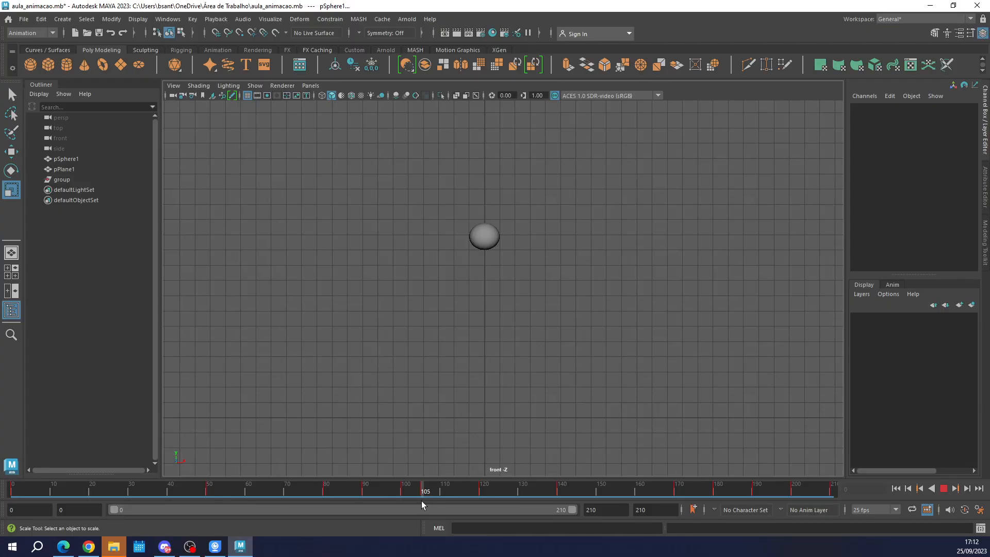
{"action": "left_click", "coordinate": [495, 240]}
{"action": "scroll", "coordinate": [495, 240], "scroll_direction": "up", "scroll_amount": 1}
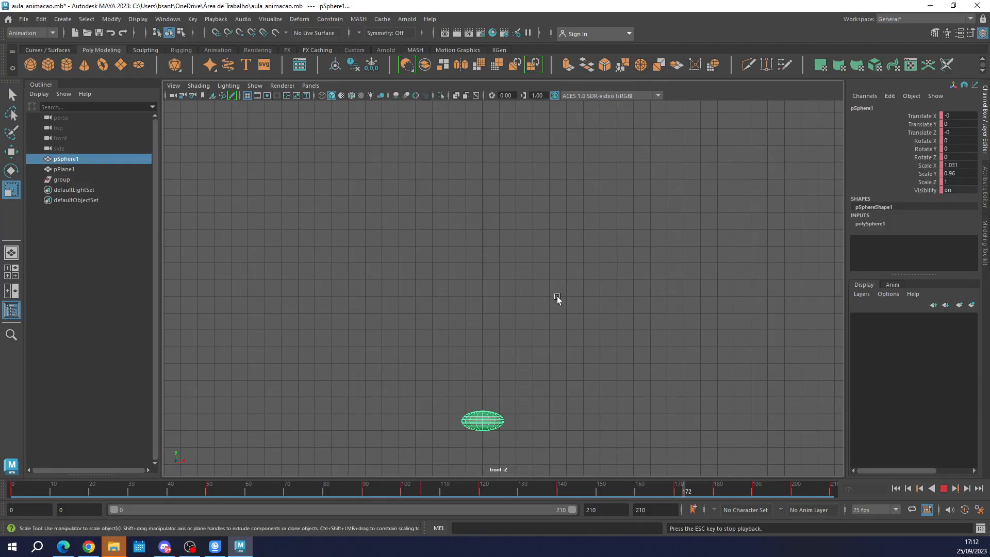
{"action": "key", "text": "space"}
{"action": "key", "text": "space"}
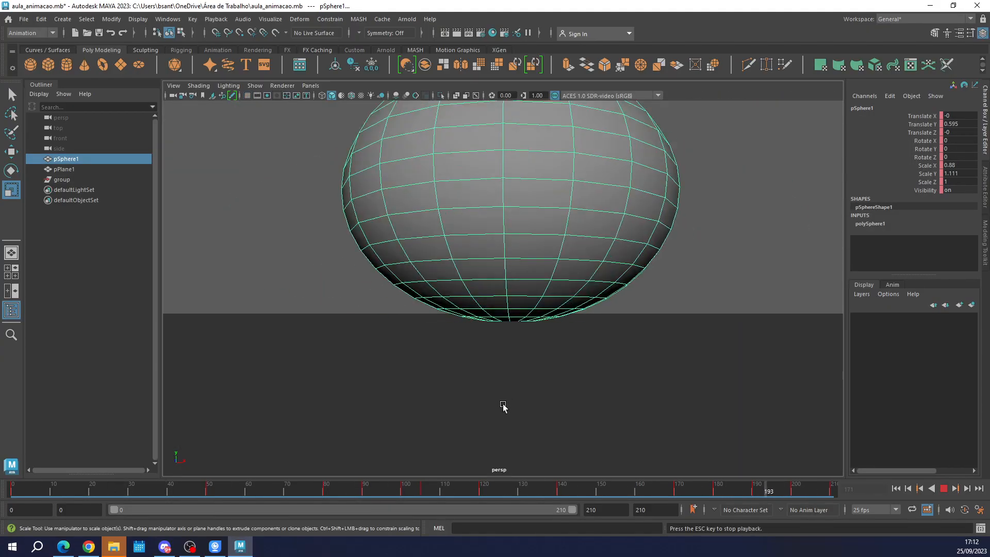
{"action": "key", "text": "space"}
{"action": "left_click", "coordinate": [418, 401]}
{"action": "key", "text": "space"}
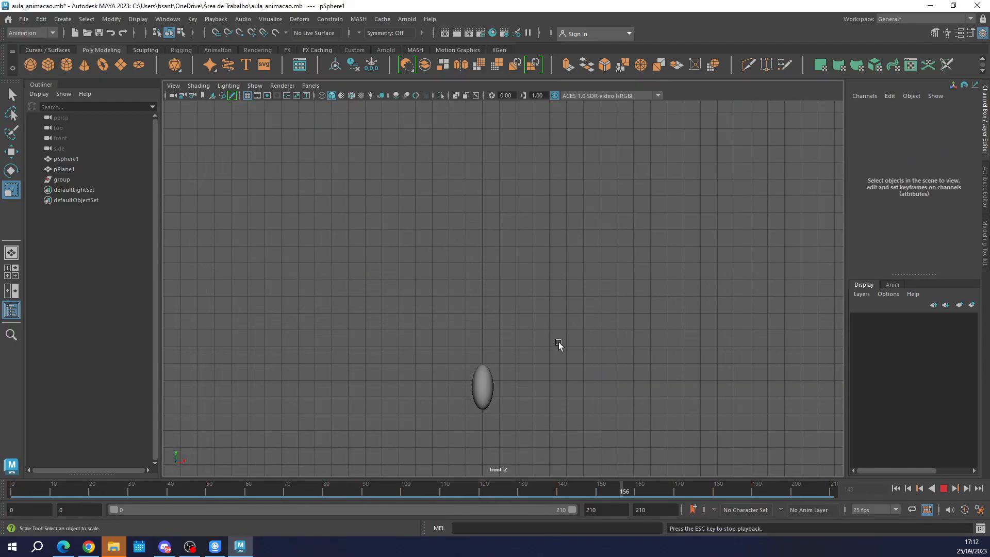
{"action": "left_click", "coordinate": [946, 488]}
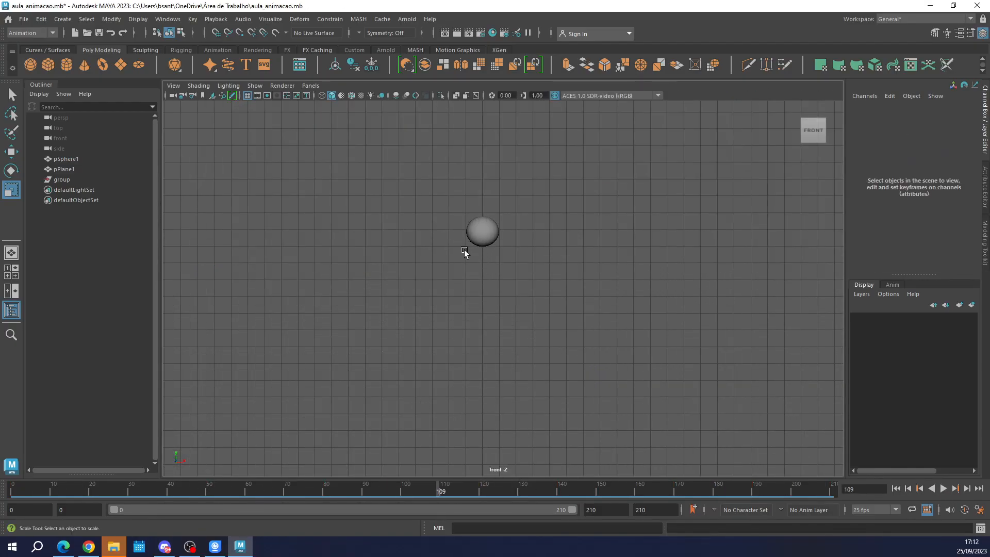
At frame 105, raise the sphere to Translate Y 11.481 and key all its channels.
{"action": "left_click", "coordinate": [476, 236]}
{"action": "left_click_drag", "start_coordinate": [418, 494], "coordinate": [419, 492]}
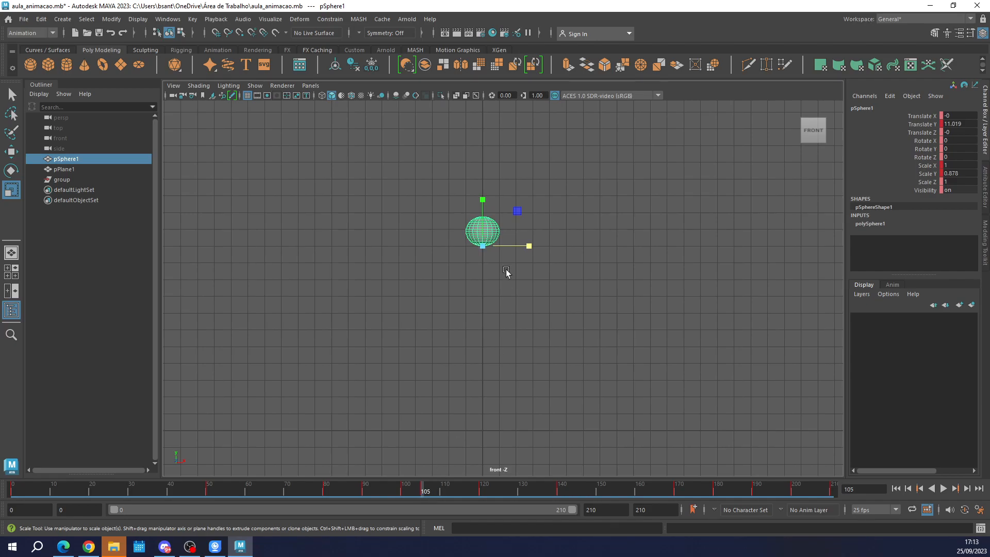
{"action": "key", "text": "w"}
{"action": "left_click_drag", "start_coordinate": [482, 199], "coordinate": [483, 192]}
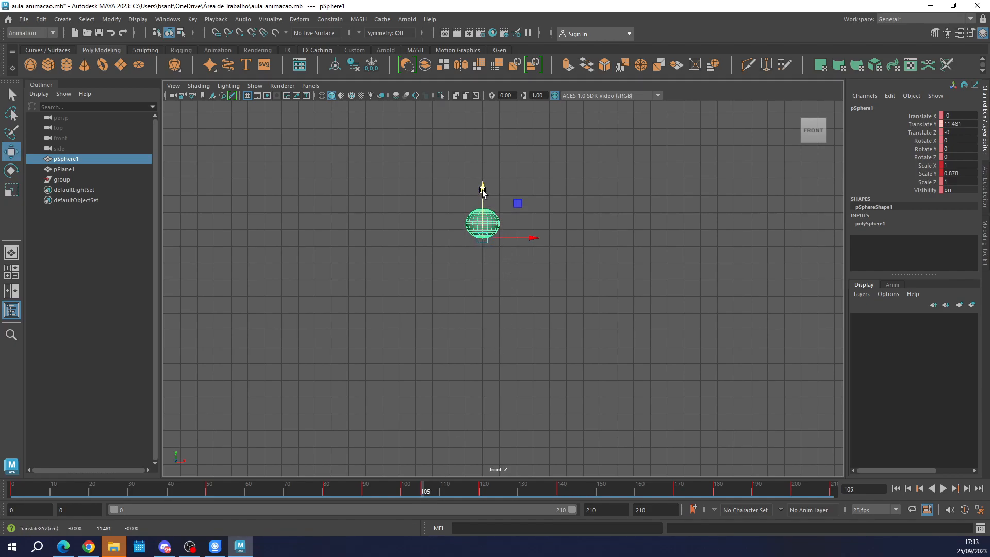
{"action": "key", "text": "s"}
Delete the sphere's Translate Y key at frame 100 in the Graph Editor.
{"action": "key", "text": "alt+v"}
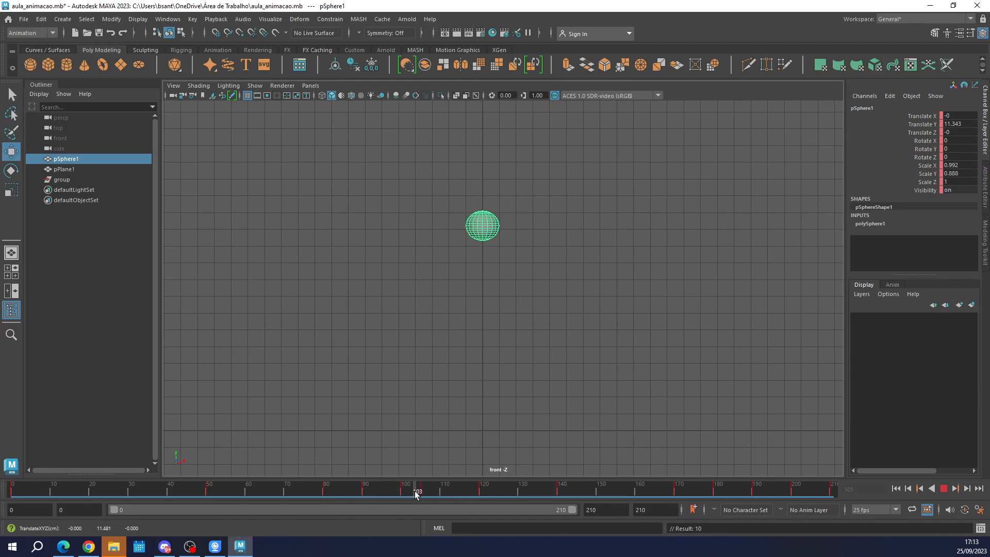
{"action": "left_click_drag", "start_coordinate": [417, 493], "coordinate": [406, 492]}
{"action": "left_click", "coordinate": [167, 19]}
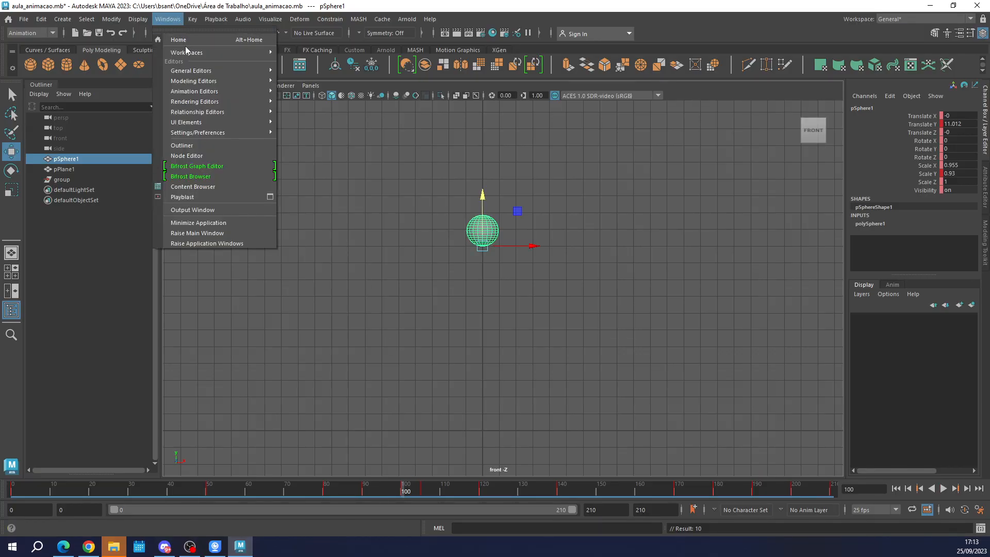
{"action": "mouse_move", "coordinate": [249, 93]}
{"action": "left_click", "coordinate": [311, 88]}
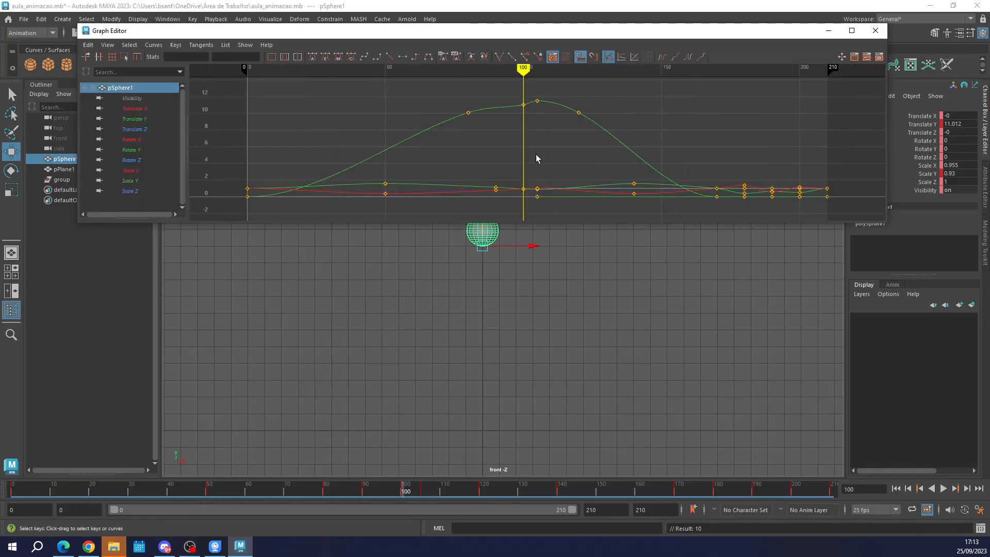
{"action": "left_click", "coordinate": [518, 98]}
{"action": "key", "text": "Delete"}
Select the Translate Y key at frame 80, scrub through the jump's peak back to frame 0, and close the Graph Editor.
{"action": "left_click_drag", "start_coordinate": [492, 129], "coordinate": [451, 107]}
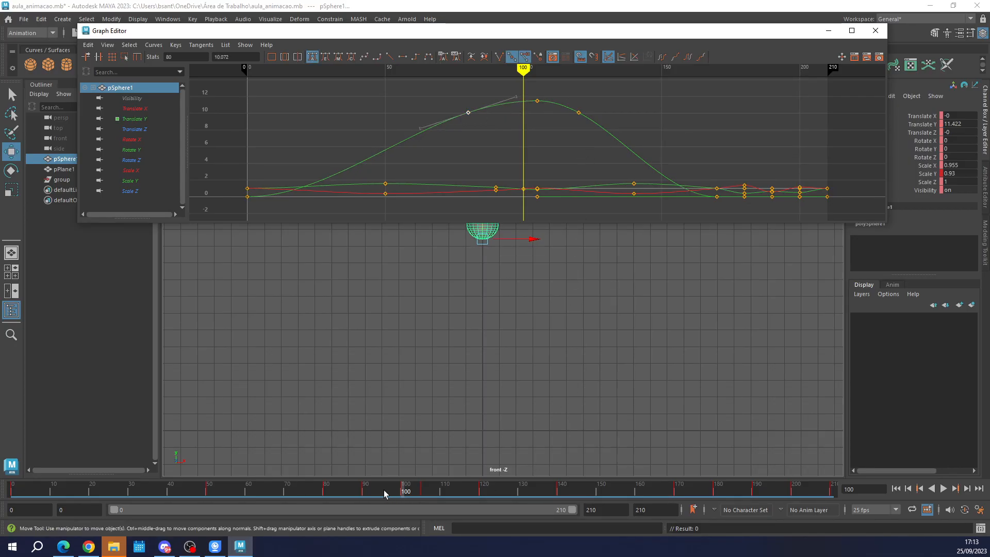
{"action": "left_click_drag", "start_coordinate": [384, 494], "coordinate": [434, 494]}
{"action": "mouse_move", "coordinate": [388, 495]}
{"action": "left_mouse_down"}
{"action": "mouse_move", "coordinate": [484, 494]}
{"action": "mouse_move", "coordinate": [13, 491]}
{"action": "left_mouse_up"}
{"action": "left_click", "coordinate": [875, 30]}
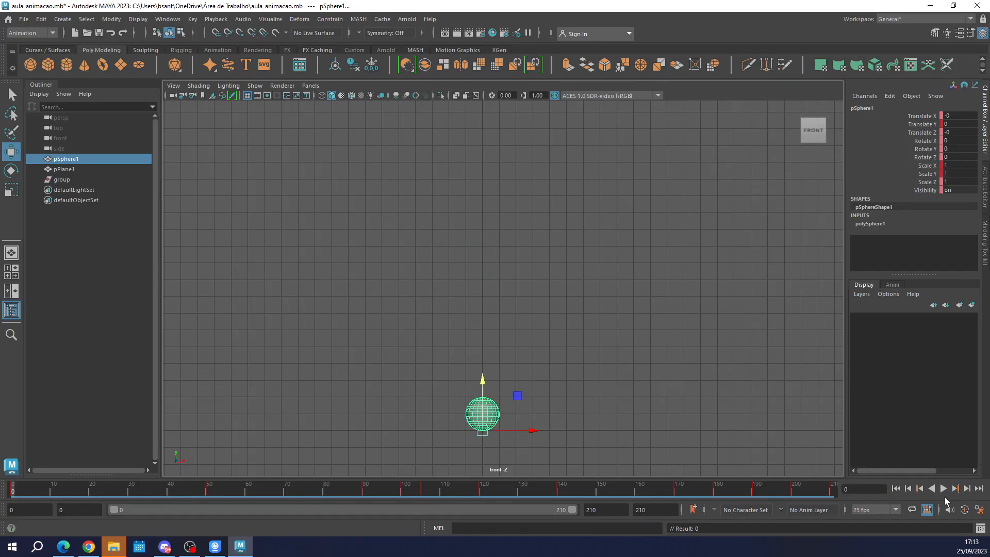
Play back the bounce from frame 0 and inspect the sphere up close at frame 100.
{"action": "left_click", "coordinate": [943, 488]}
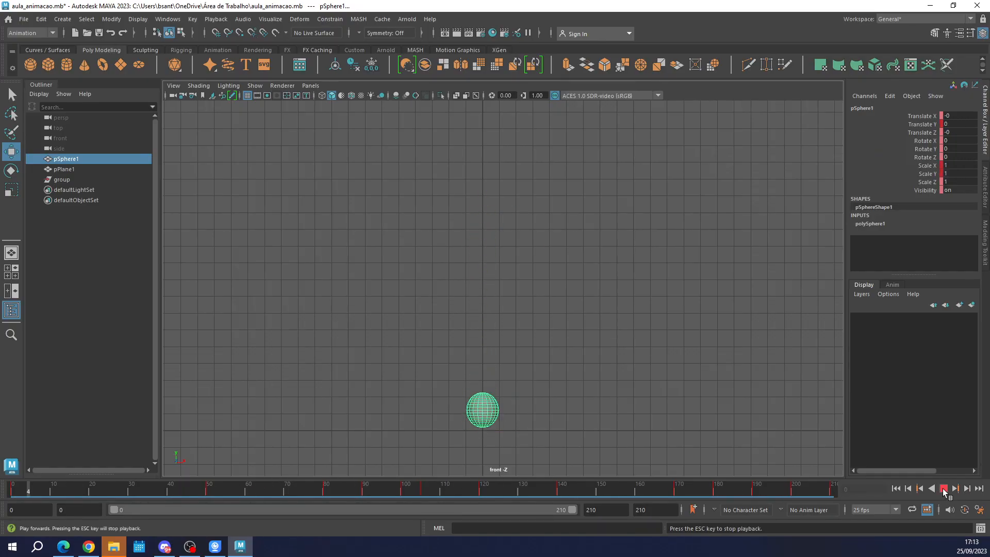
{"action": "left_click", "coordinate": [943, 488]}
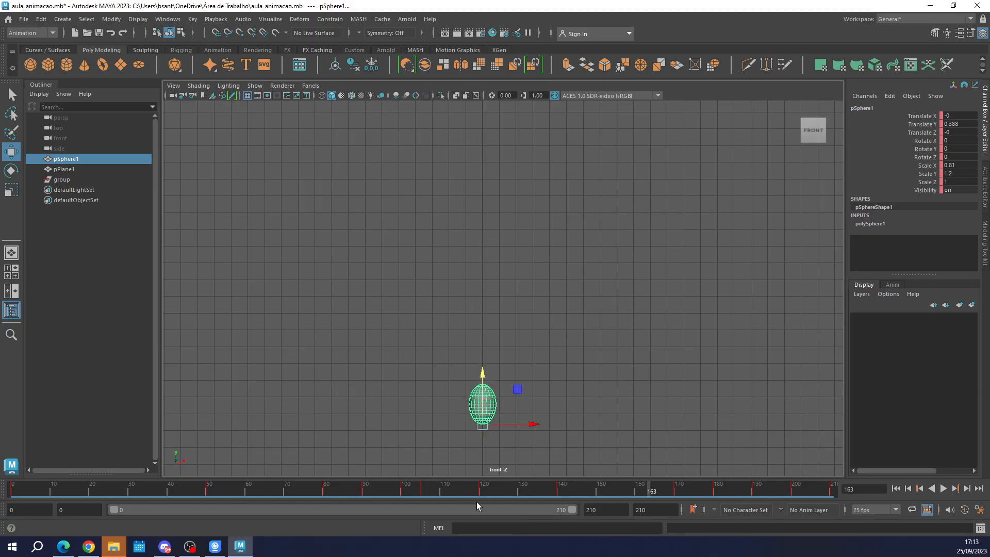
{"action": "mouse_move", "coordinate": [386, 491]}
{"action": "left_mouse_down"}
{"action": "mouse_move", "coordinate": [407, 493]}
{"action": "mouse_move", "coordinate": [246, 494]}
{"action": "mouse_move", "coordinate": [370, 497]}
{"action": "mouse_move", "coordinate": [403, 510]}
{"action": "mouse_move", "coordinate": [208, 509]}
{"action": "mouse_move", "coordinate": [423, 517]}
{"action": "mouse_move", "coordinate": [393, 515]}
{"action": "mouse_move", "coordinate": [402, 514]}
{"action": "left_mouse_up"}
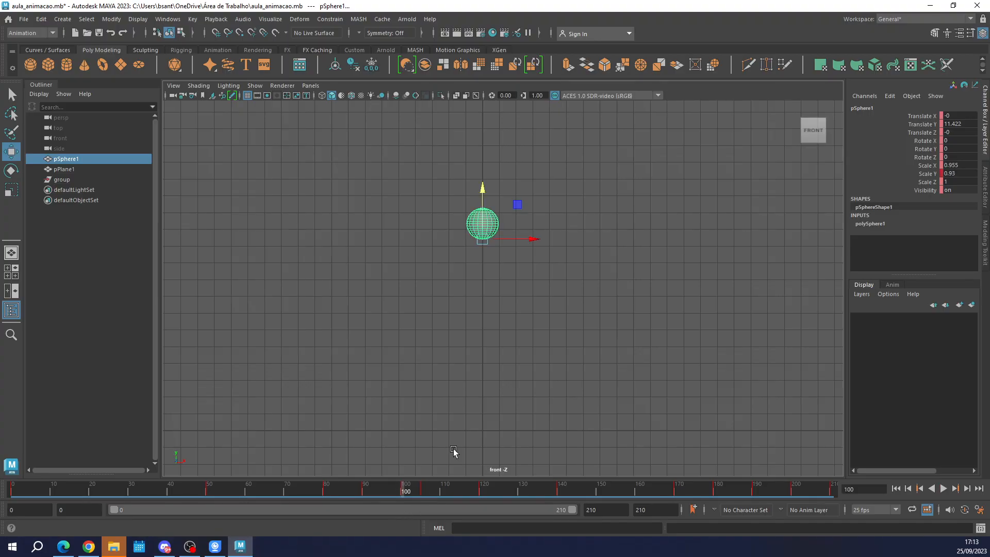
{"action": "scroll", "coordinate": [482, 198], "scroll_direction": "up", "scroll_amount": 5}
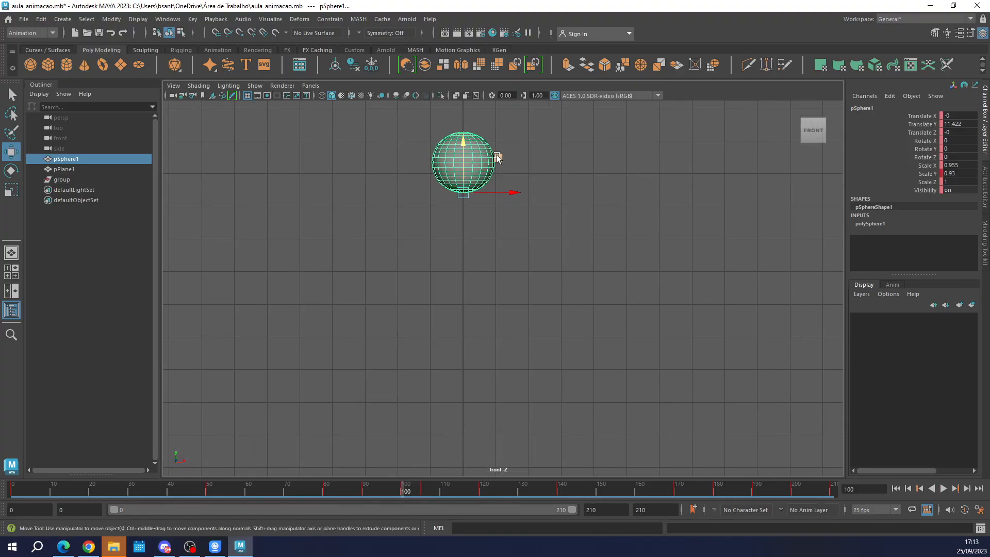
At frame 100, lower the sphere to Translate Y 11.201, key all its channels, and play back the bounce before returning to frame 100.
{"action": "middle_click_drag", "start_coordinate": [495, 154], "coordinate": [498, 205], "text": "alt"}
{"action": "left_click_drag", "start_coordinate": [470, 190], "coordinate": [470, 198]}
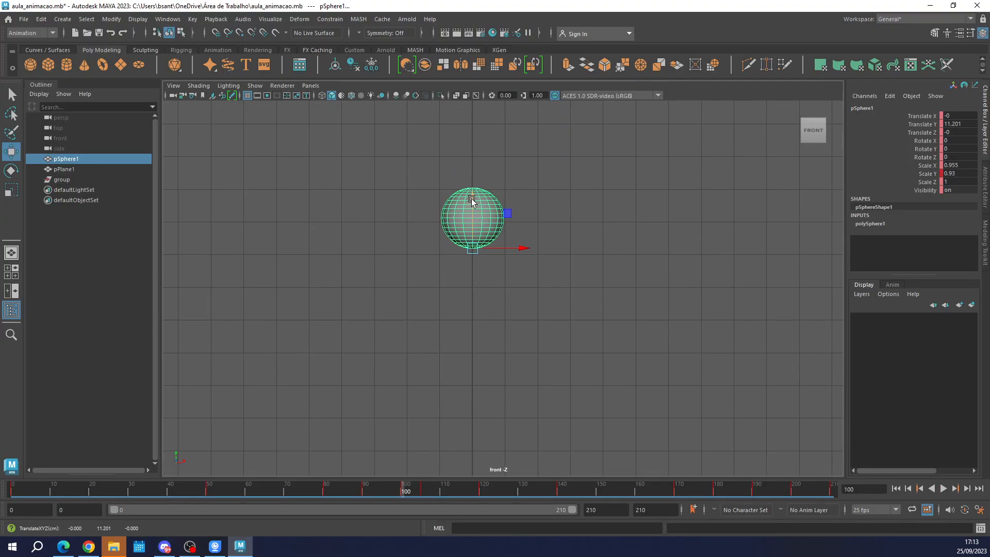
{"action": "key", "text": "s"}
{"action": "key", "text": "alt+v"}
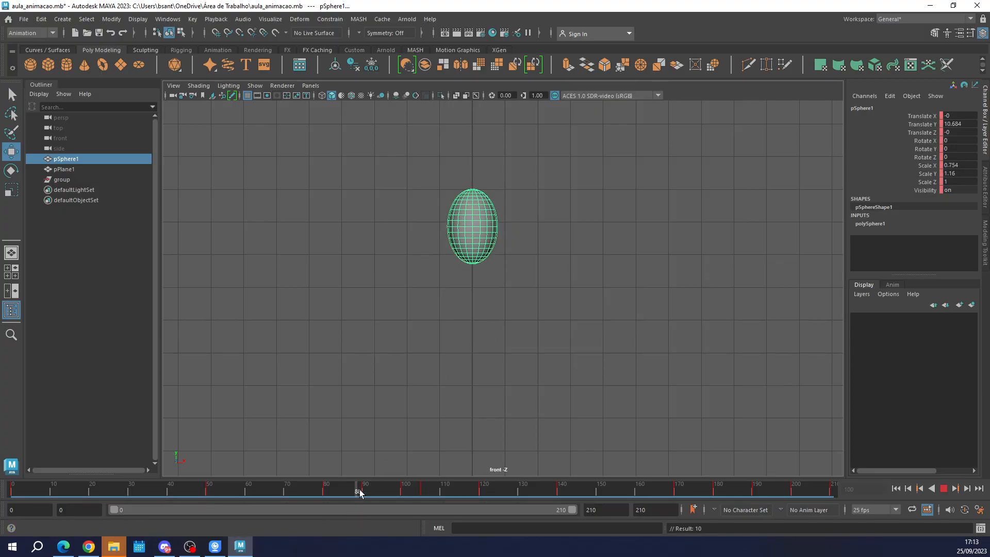
{"action": "left_click_drag", "start_coordinate": [420, 499], "coordinate": [401, 502]}
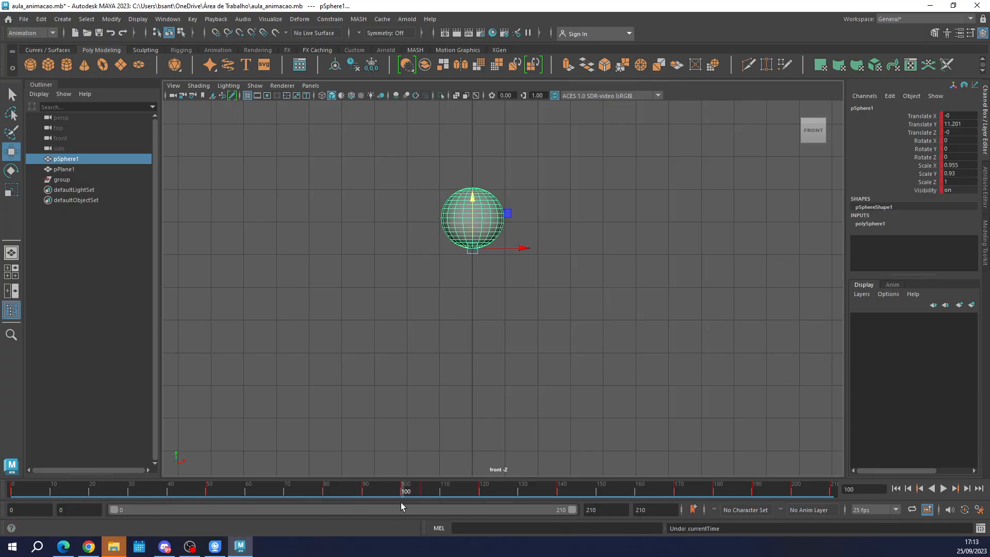
In the Graph Editor, raise the sphere's Translate Y key at frame 100 to 11.307.
{"action": "left_click", "coordinate": [168, 19]}
{"action": "mouse_move", "coordinate": [242, 88]}
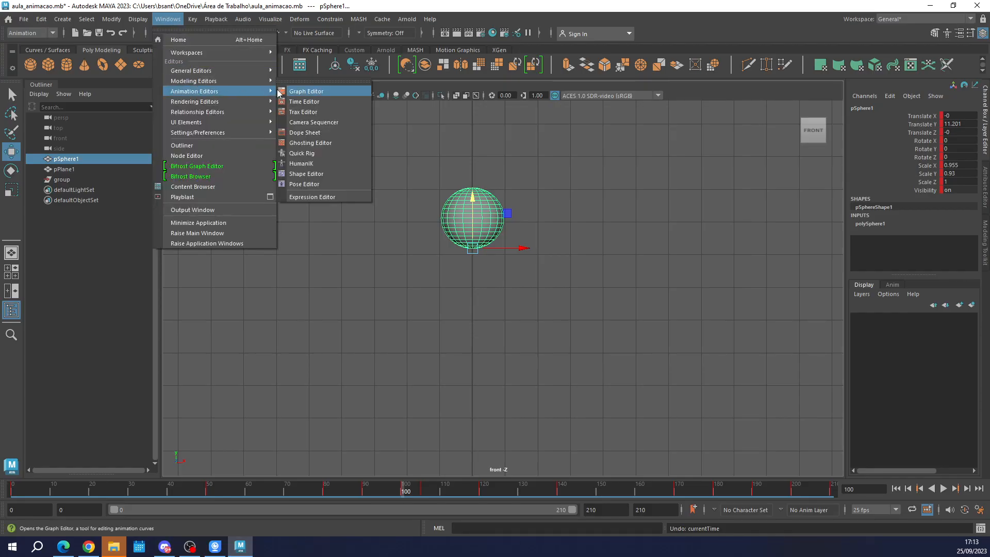
{"action": "left_click", "coordinate": [304, 92]}
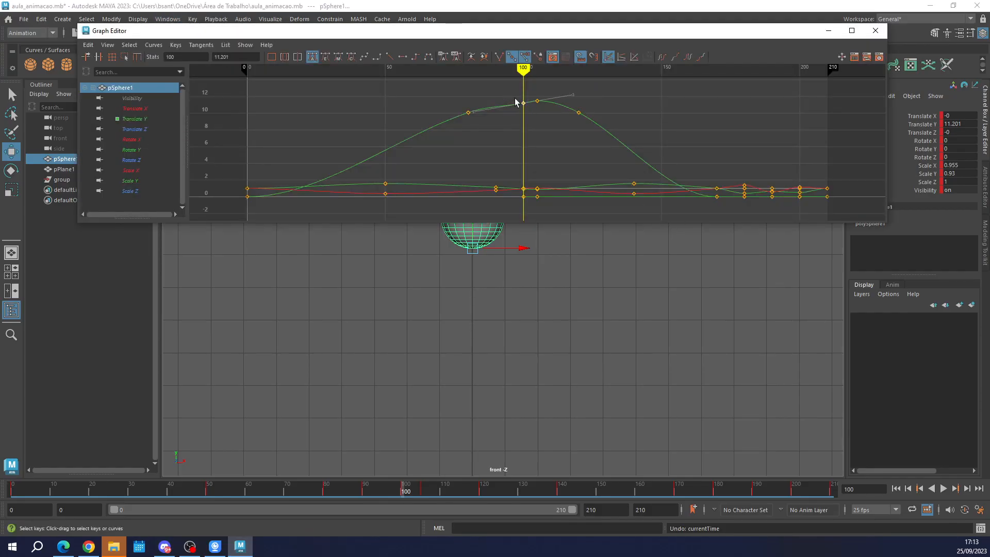
{"action": "key", "text": "f"}
{"action": "middle_click_drag", "start_coordinate": [808, 126], "coordinate": [712, 144], "text": "alt"}
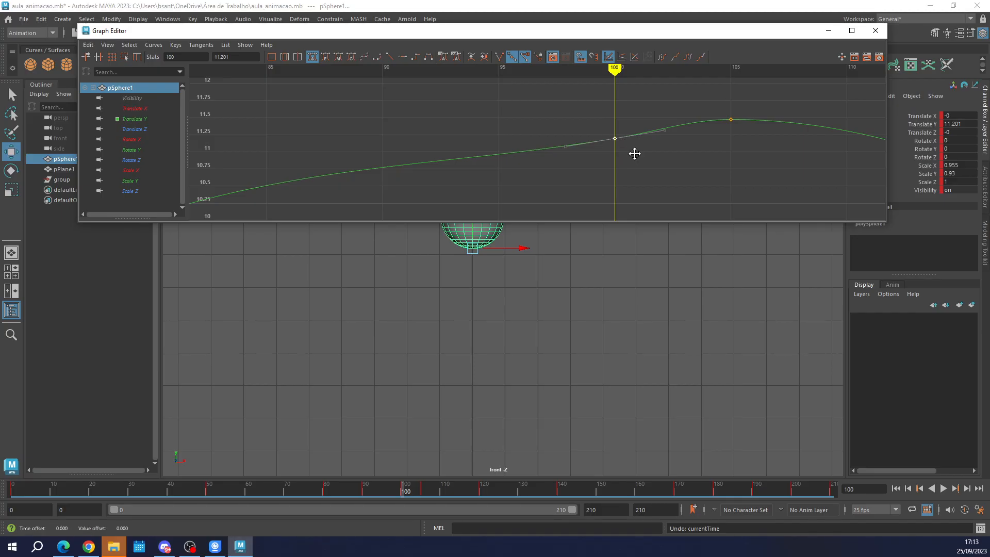
{"action": "middle_click_drag", "start_coordinate": [636, 153], "coordinate": [634, 145]}
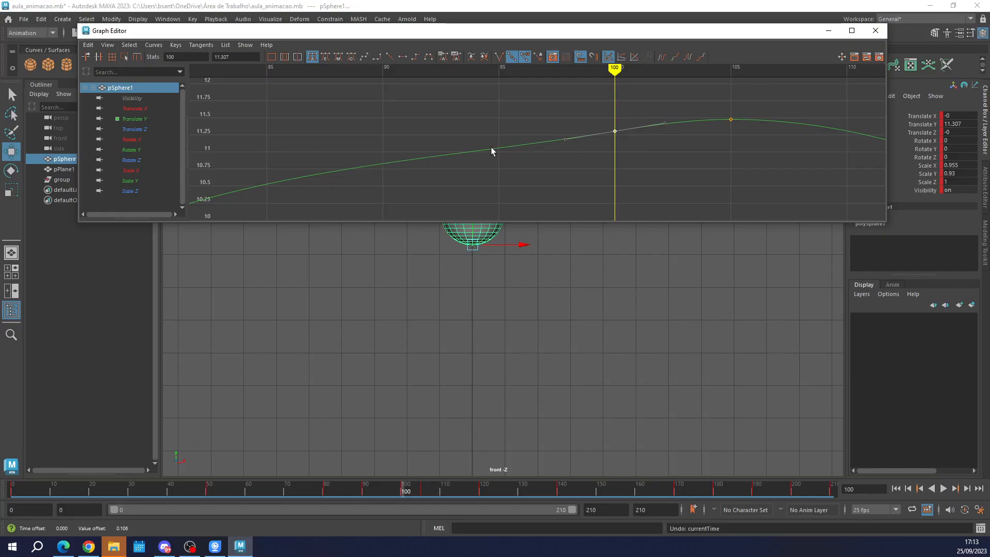
Raise the incoming tangent of the Translate Y key at frame 100 slightly to smooth the curve's ascent.
{"action": "scroll", "coordinate": [410, 153], "scroll_direction": "down", "scroll_amount": 5}
{"action": "scroll", "coordinate": [413, 153], "scroll_direction": "up", "scroll_amount": 5}
{"action": "left_click_drag", "start_coordinate": [539, 122], "coordinate": [588, 144]}
{"action": "middle_click_drag", "start_coordinate": [567, 140], "coordinate": [565, 137]}
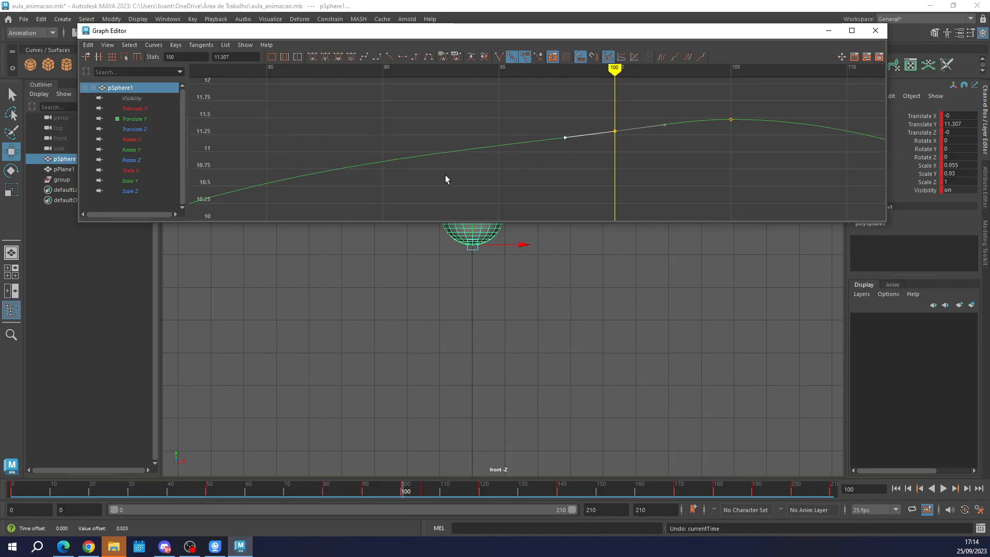
{"action": "scroll", "coordinate": [428, 182], "scroll_direction": "down", "scroll_amount": 4}
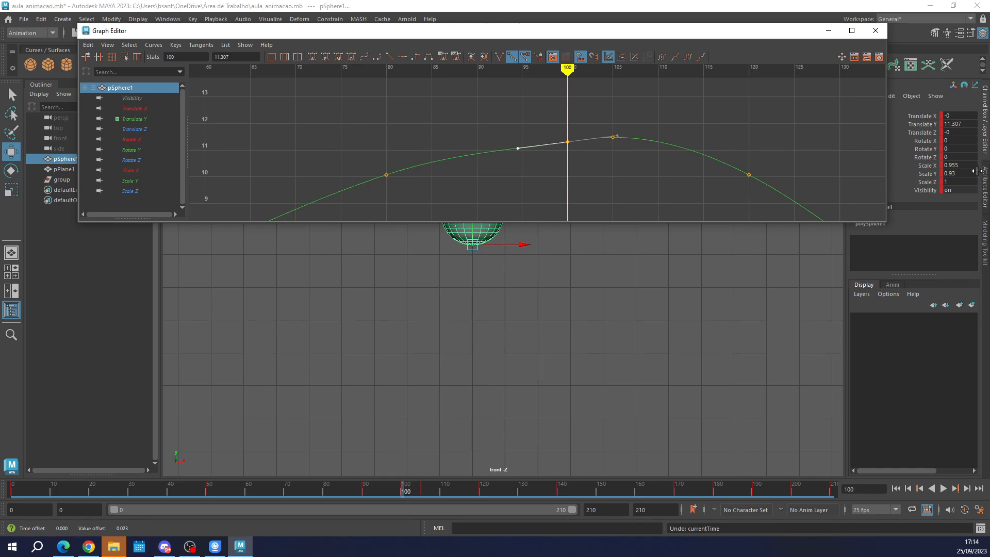
Lower the Translate Y key at frame 105 to 11.345, close the Graph Editor, and scrub through the jump's peak to frame 105.
{"action": "left_click_drag", "start_coordinate": [627, 153], "coordinate": [604, 120]}
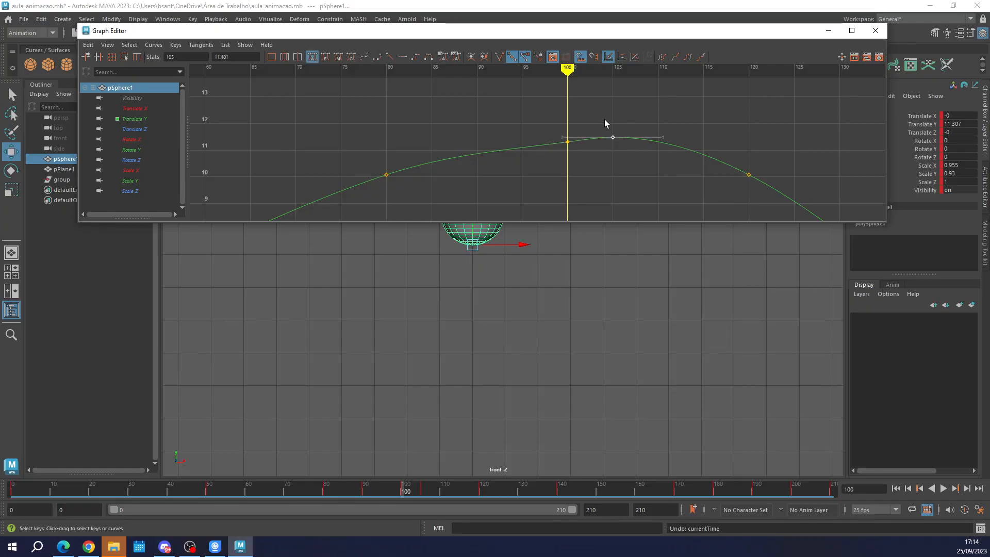
{"action": "middle_click_drag", "start_coordinate": [636, 177], "coordinate": [636, 180]}
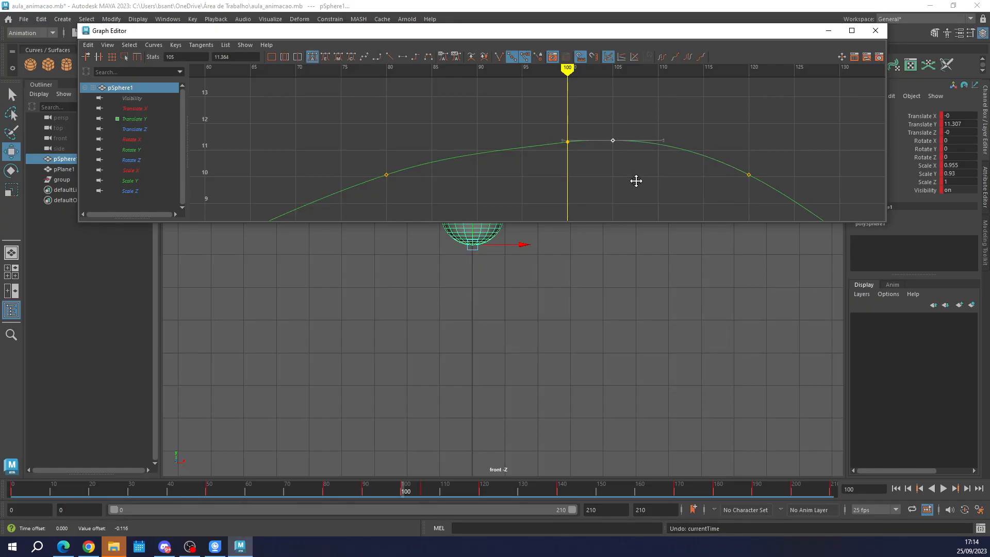
{"action": "left_click", "coordinate": [875, 30]}
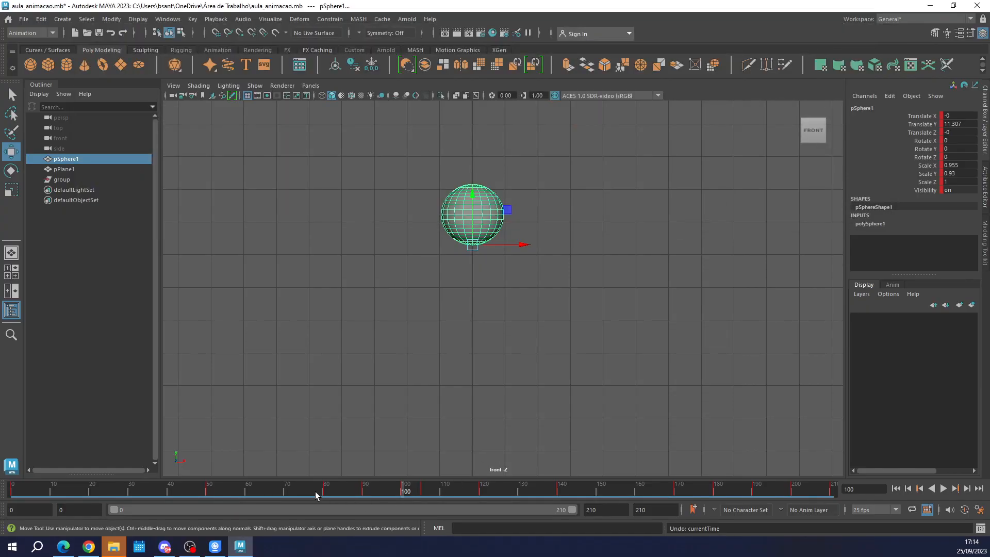
{"action": "left_click_drag", "start_coordinate": [315, 491], "coordinate": [423, 493]}
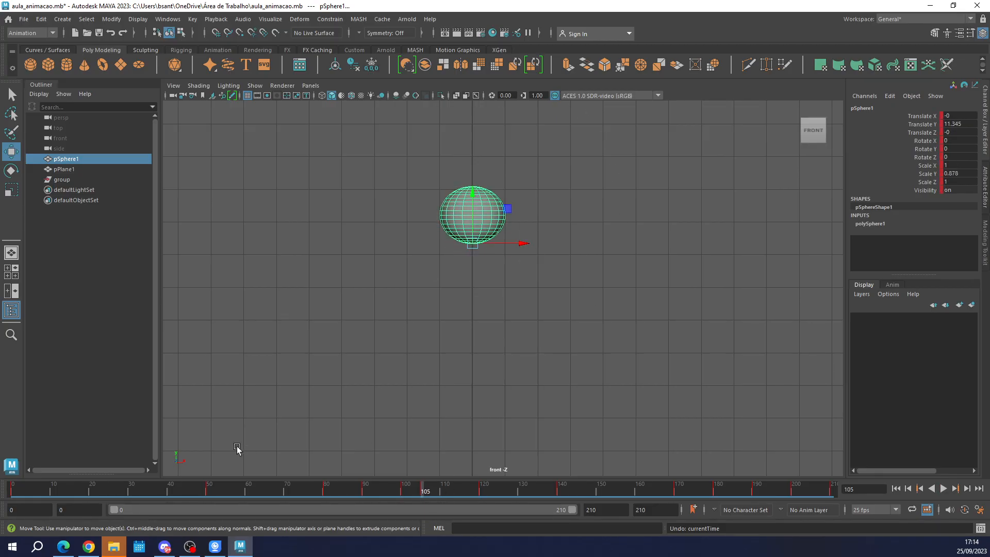
In the Graph Editor, move the sphere's lower keys at frame 105, including Scale X and Y, to about frame 110 and close the editor.
{"action": "left_click", "coordinate": [167, 19]}
{"action": "mouse_move", "coordinate": [269, 95]}
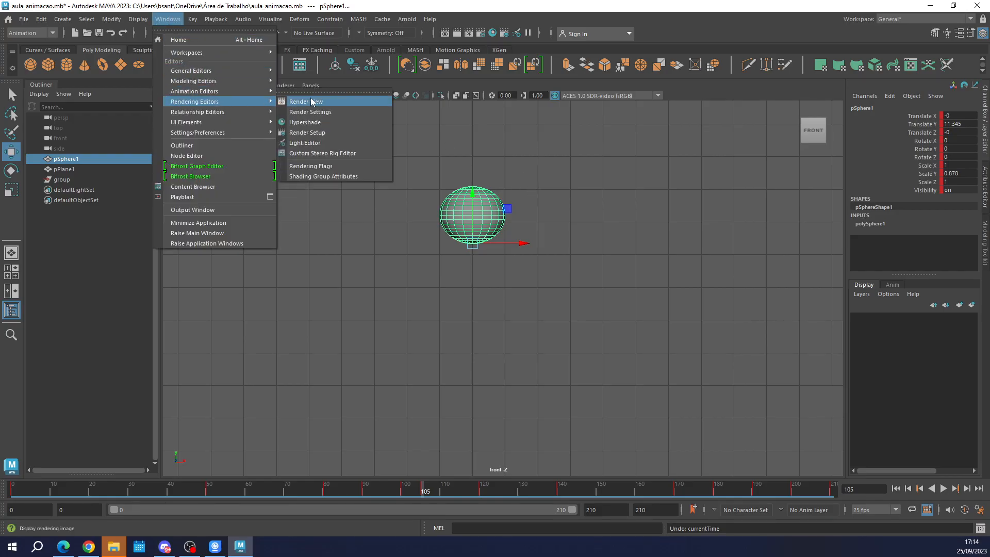
{"action": "left_click", "coordinate": [307, 91]}
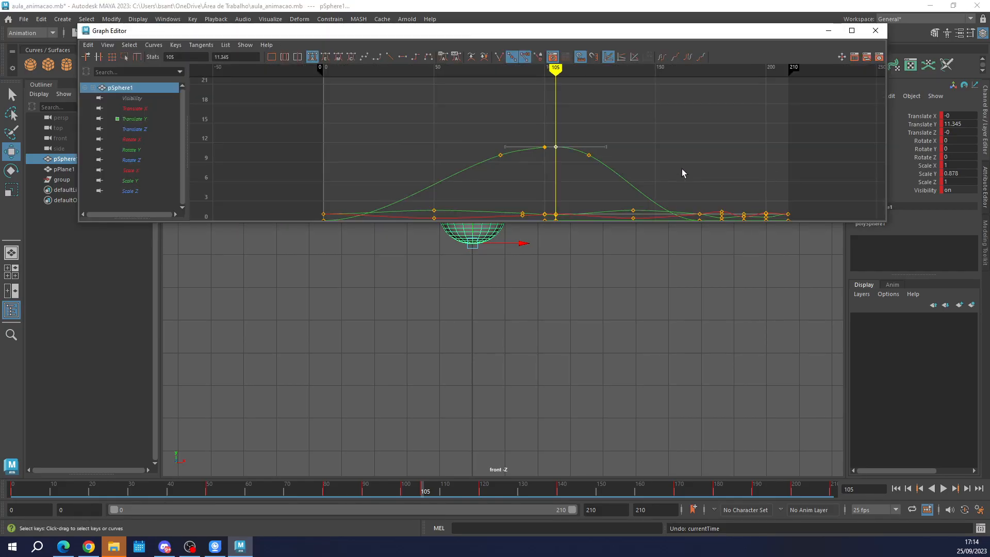
{"action": "middle_click_drag", "start_coordinate": [585, 193], "coordinate": [580, 142], "text": "alt"}
{"action": "scroll", "coordinate": [573, 171], "scroll_direction": "up", "scroll_amount": 5}
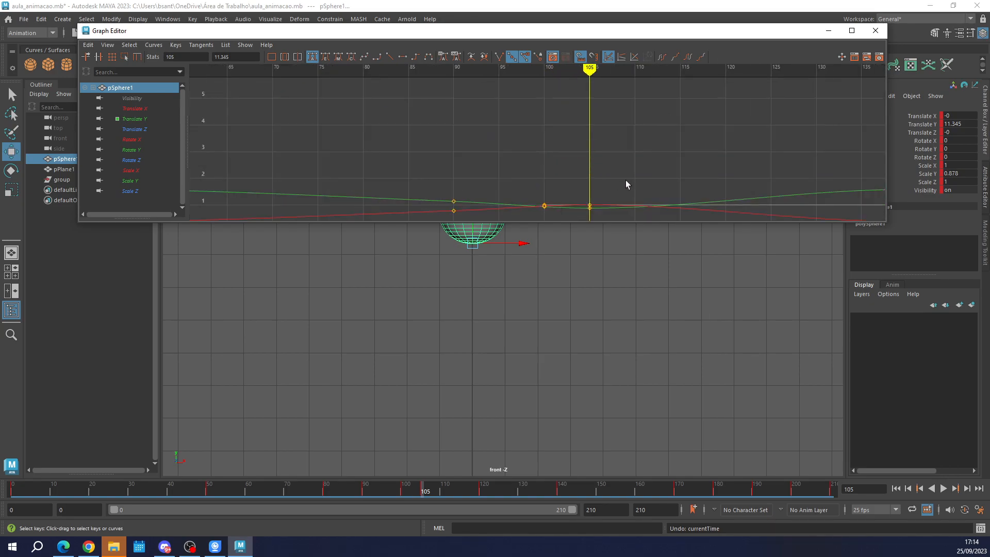
{"action": "middle_click_drag", "start_coordinate": [628, 181], "coordinate": [603, 124], "text": "alt"}
{"action": "left_click_drag", "start_coordinate": [548, 139], "coordinate": [584, 178]}
{"action": "middle_click_drag", "start_coordinate": [584, 172], "coordinate": [626, 162]}
{"action": "left_click", "coordinate": [874, 30]}
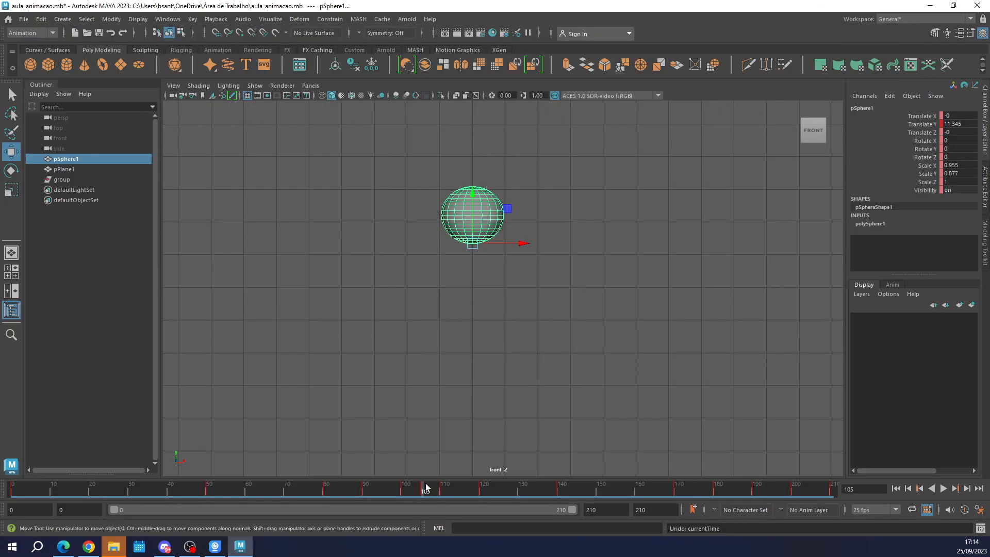
Scrub through the jump's peak and delete the sphere's keys at frames 105 and 110 on the timeline.
{"action": "left_click_drag", "start_coordinate": [317, 488], "coordinate": [422, 496]}
{"action": "right_click", "coordinate": [422, 496]}
{"action": "left_click", "coordinate": [453, 332]}
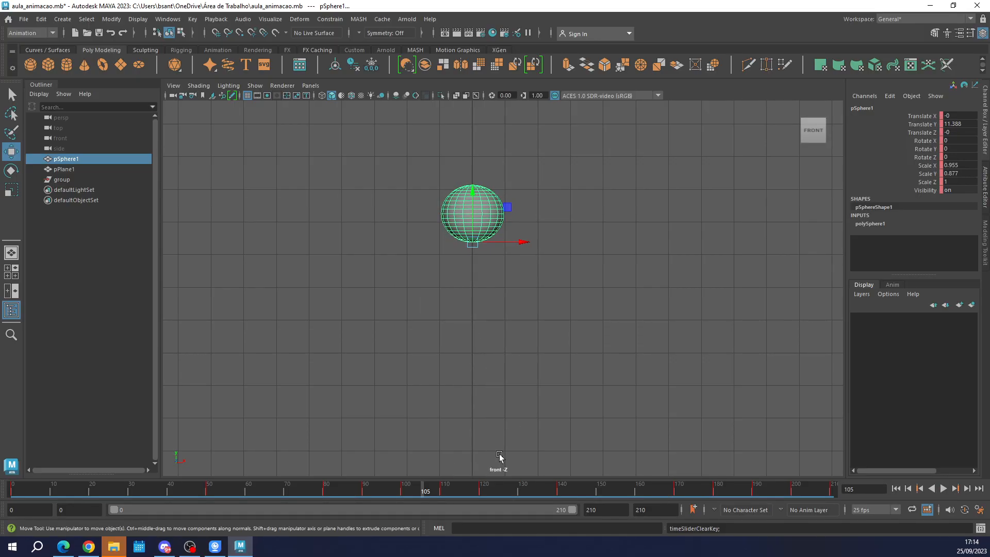
{"action": "left_click", "coordinate": [441, 490]}
{"action": "right_click", "coordinate": [440, 490]}
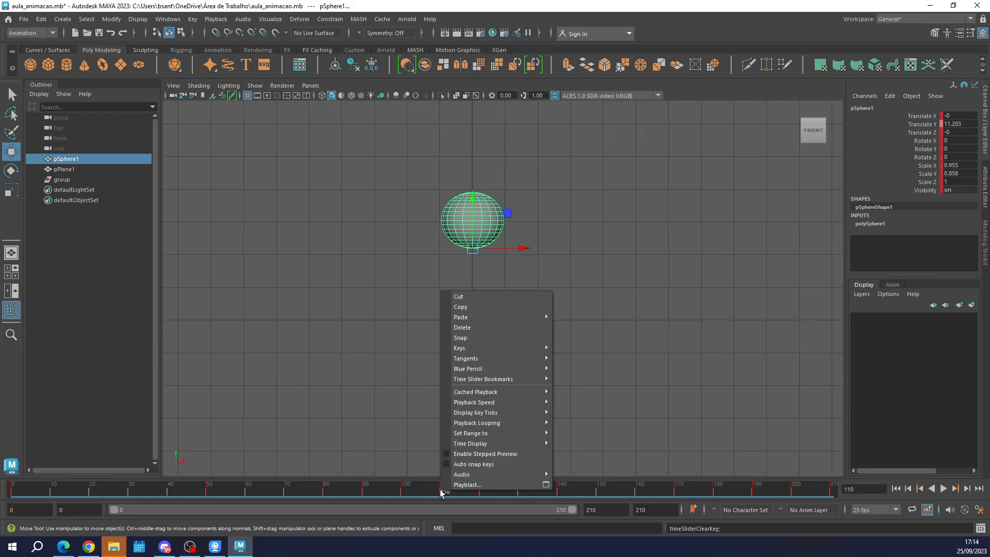
{"action": "left_click", "coordinate": [460, 328]}
Scrub through the jump's rise to check the motion and undo the recent key deletions.
{"action": "left_click_drag", "start_coordinate": [202, 498], "coordinate": [418, 512]}
{"action": "key", "text": "ctrl+z"}
{"action": "key", "text": "ctrl+z"}
{"action": "key", "text": "ctrl+z"}
{"action": "key", "text": "ctrl+z"}
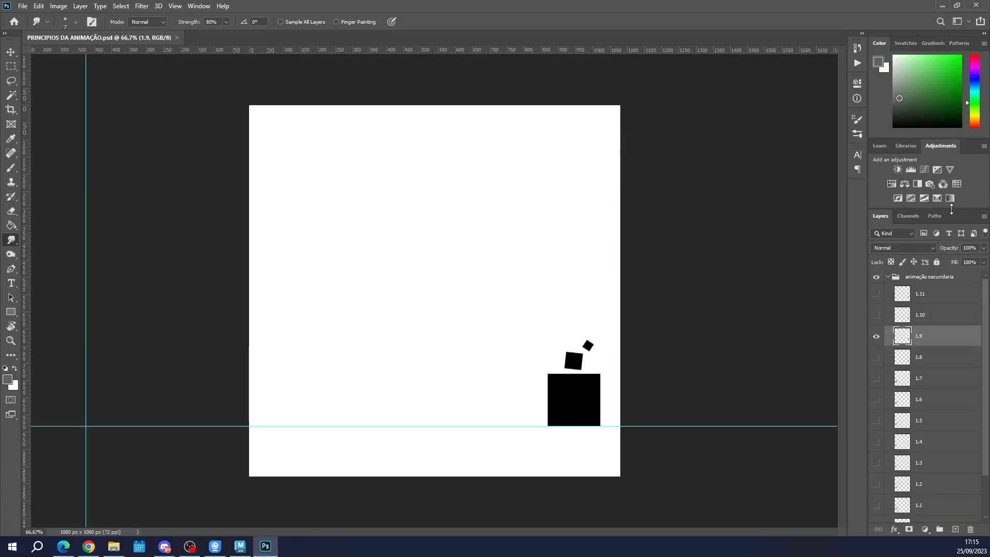
In Photoshop, toggle the animação secundaria and animação principal groups' visibility to compare them, and close the document without saving.
{"action": "left_click_drag", "start_coordinate": [955, 372], "coordinate": [954, 212]}
{"action": "left_click", "coordinate": [887, 278]}
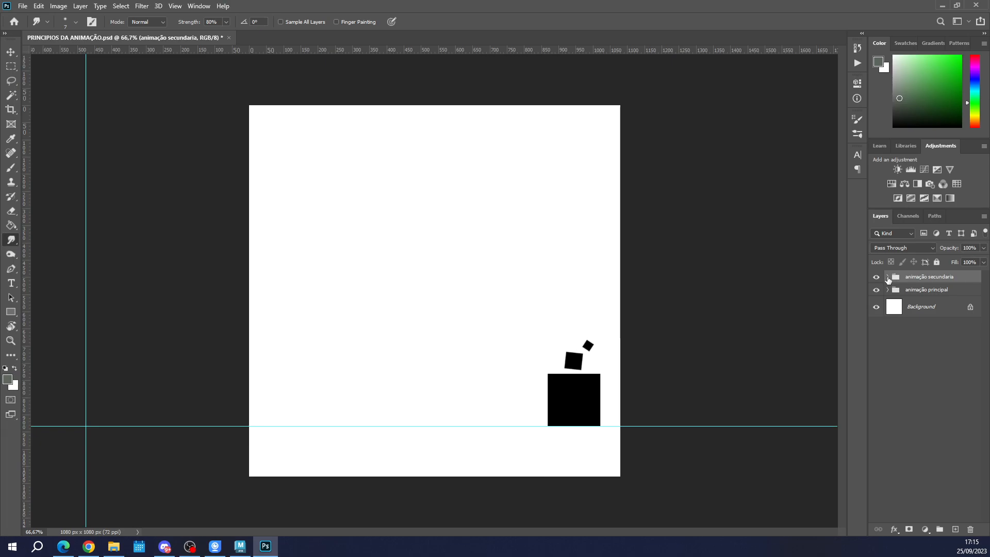
{"action": "left_click", "coordinate": [876, 277]}
{"action": "left_click", "coordinate": [876, 290]}
{"action": "left_click", "coordinate": [876, 290]}
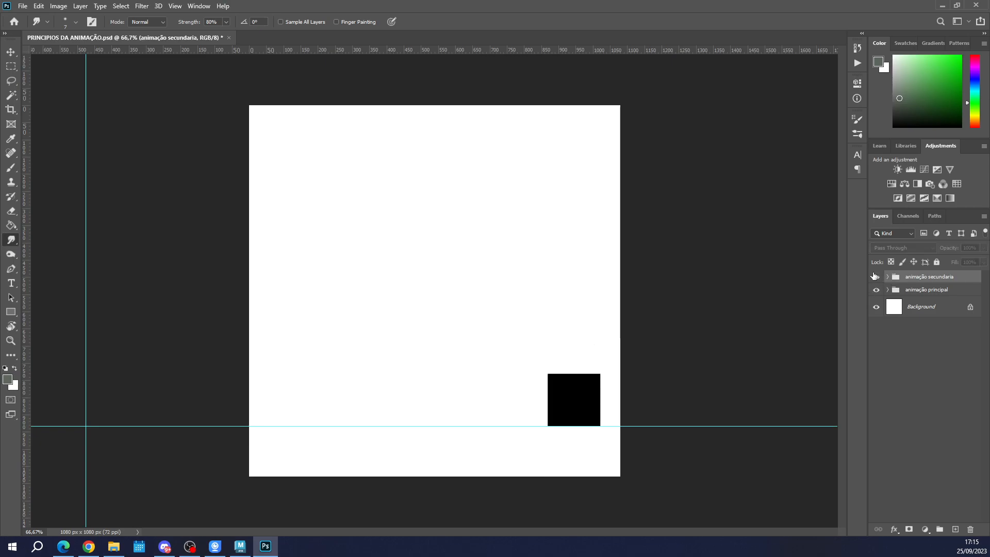
{"action": "left_click", "coordinate": [876, 276]}
{"action": "left_click", "coordinate": [975, 5]}
{"action": "left_click", "coordinate": [488, 204]}
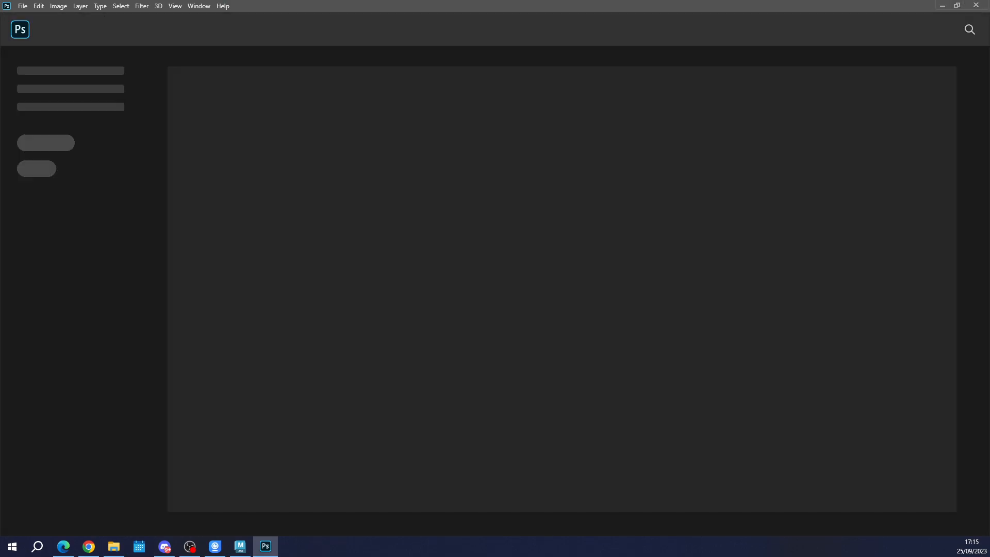
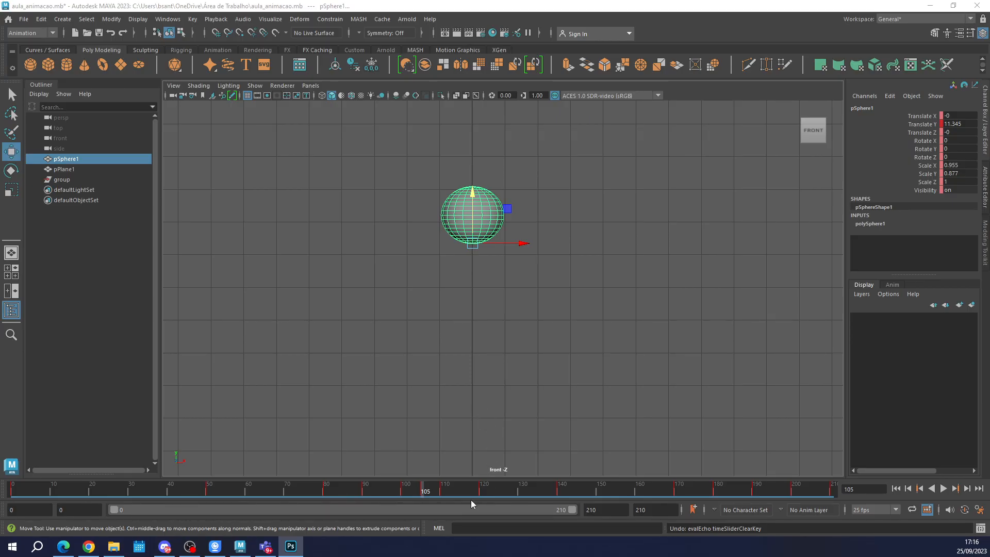
Switch to Photoshop, collapse the sombra layer group and show the frame animation timeline.
{"action": "key", "text": "alt+Tab"}
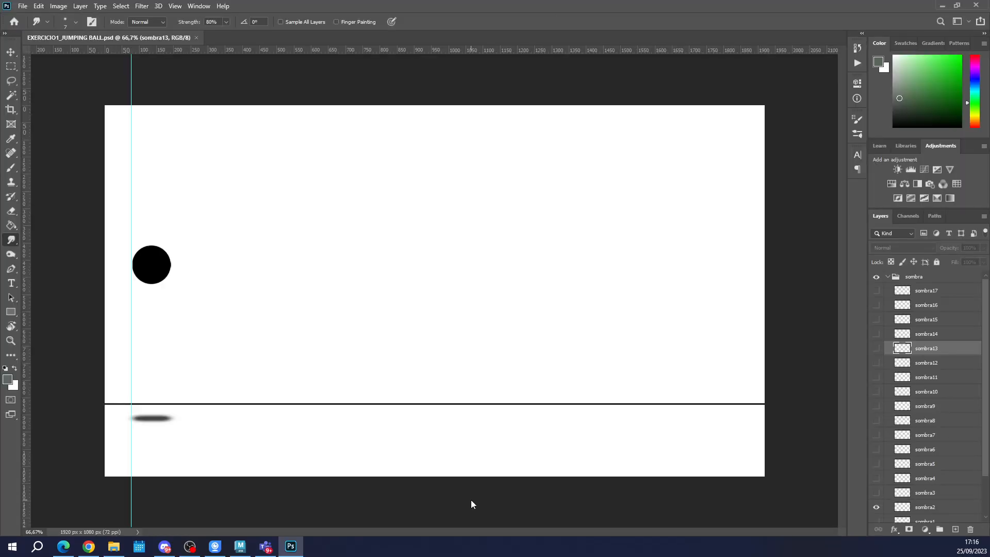
{"action": "left_click", "coordinate": [888, 277]}
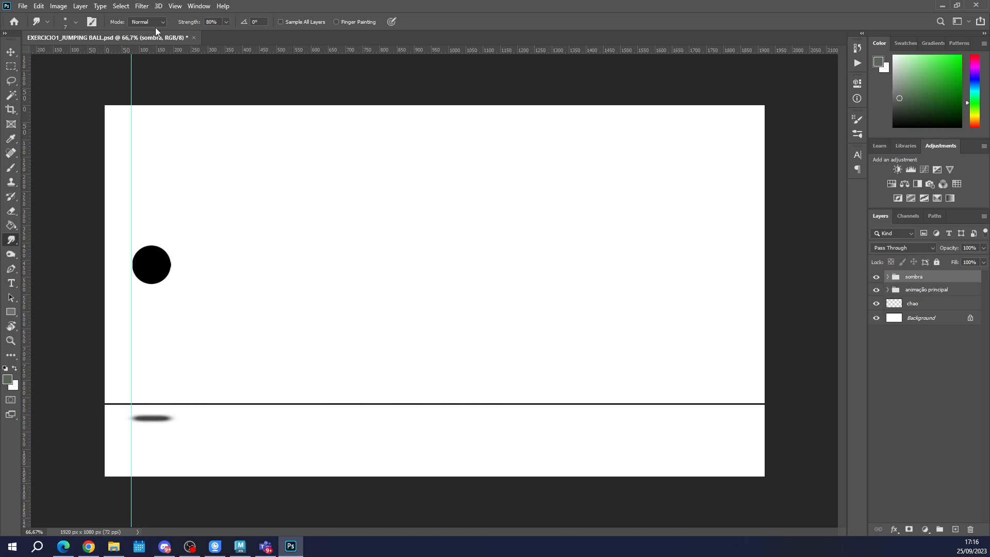
{"action": "left_click", "coordinate": [199, 6]}
{"action": "mouse_move", "coordinate": [156, 6]}
{"action": "mouse_move", "coordinate": [175, 5]}
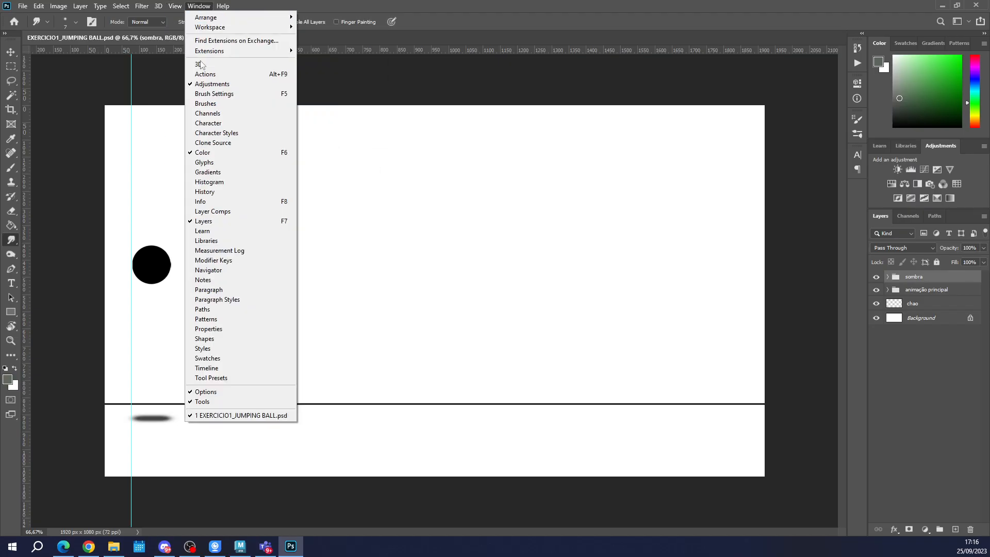
{"action": "left_click", "coordinate": [207, 368]}
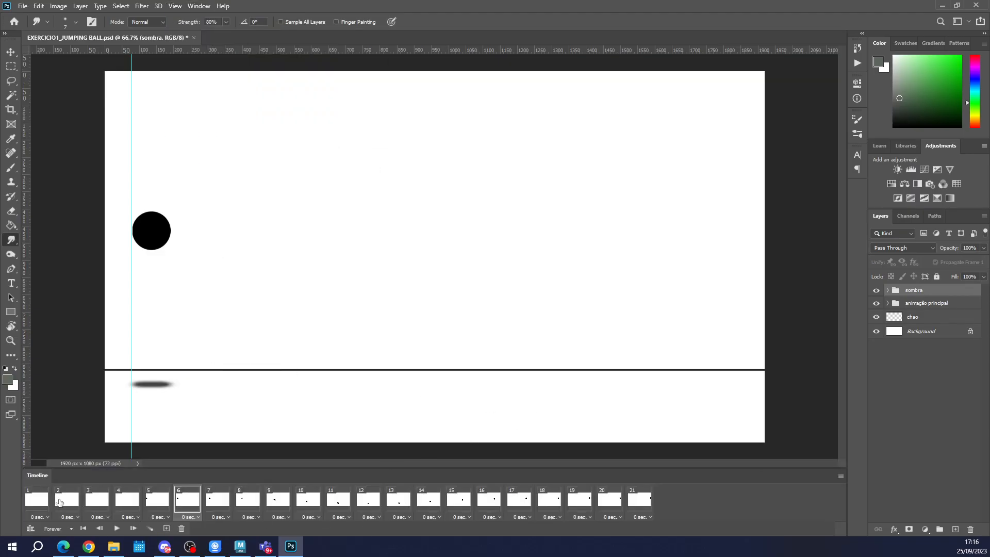
Play the frame animation from frame 1 and step through the frames up to frame 21.
{"action": "left_click", "coordinate": [41, 501]}
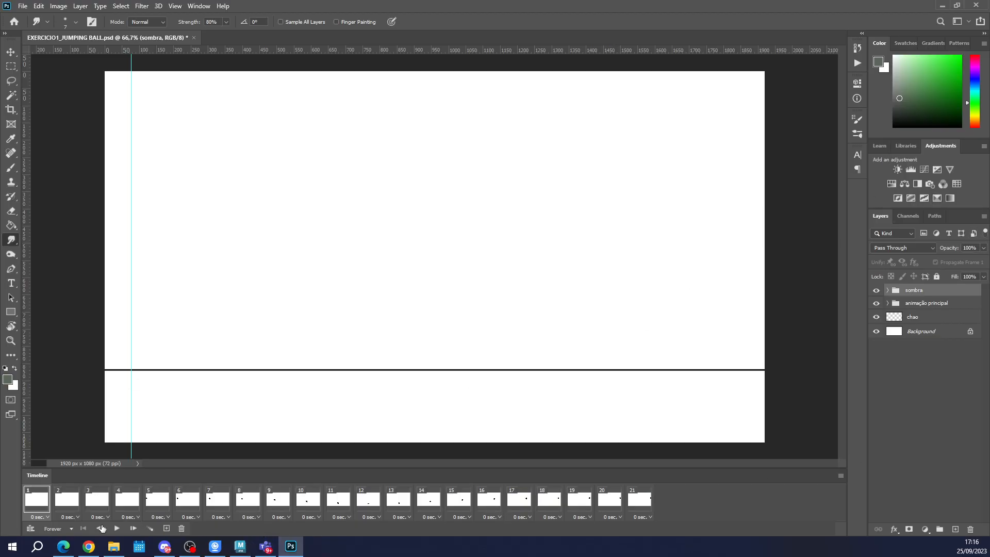
{"action": "left_click", "coordinate": [118, 529]}
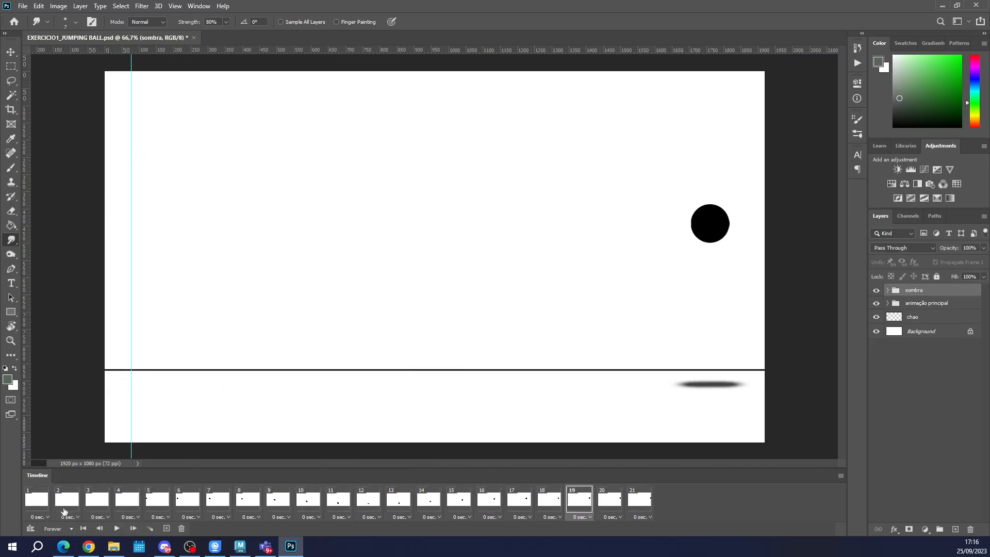
{"action": "left_click", "coordinate": [44, 505]}
{"action": "left_click_drag", "start_coordinate": [57, 506], "coordinate": [629, 508]}
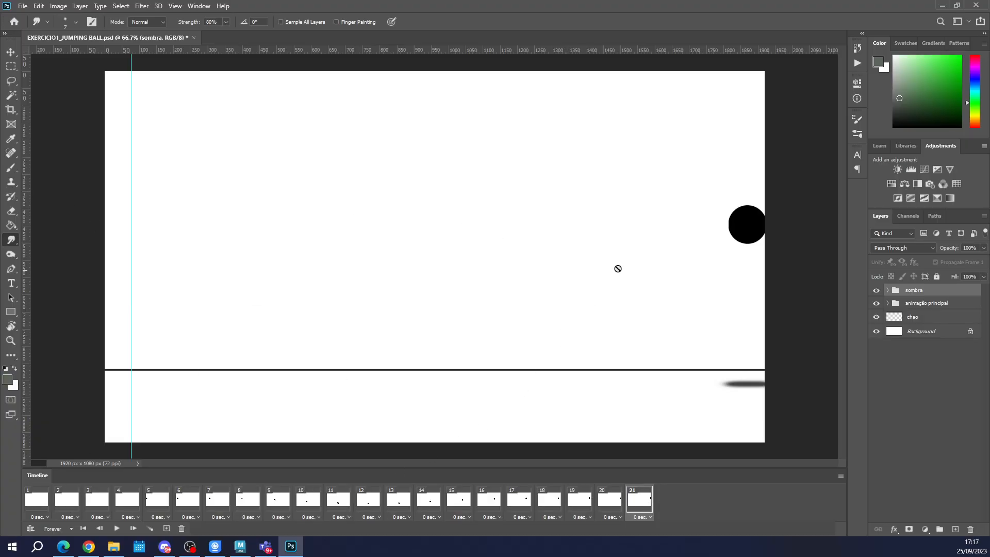
View the delay options of frame 1 and replay the animation briefly.
{"action": "left_click", "coordinate": [40, 518]}
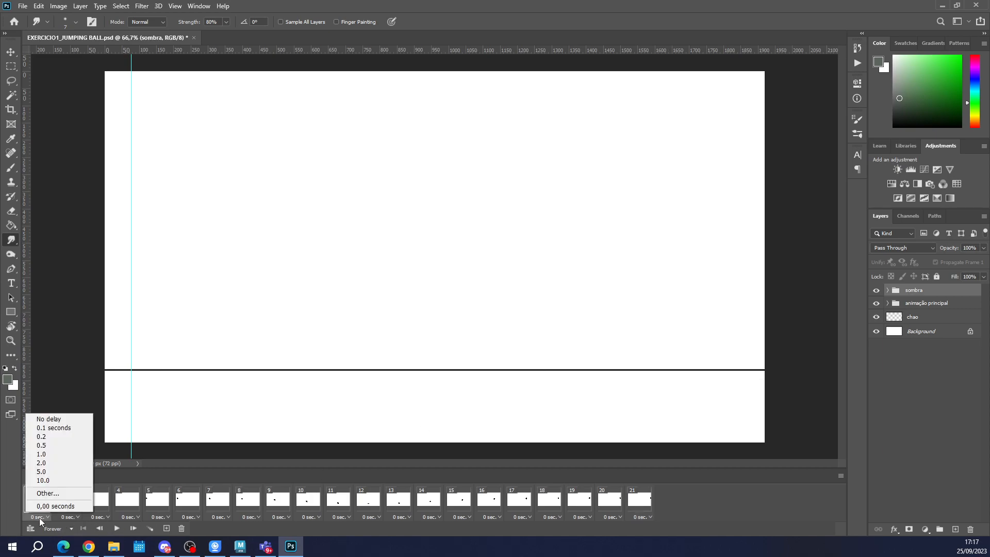
{"action": "left_click", "coordinate": [39, 517]}
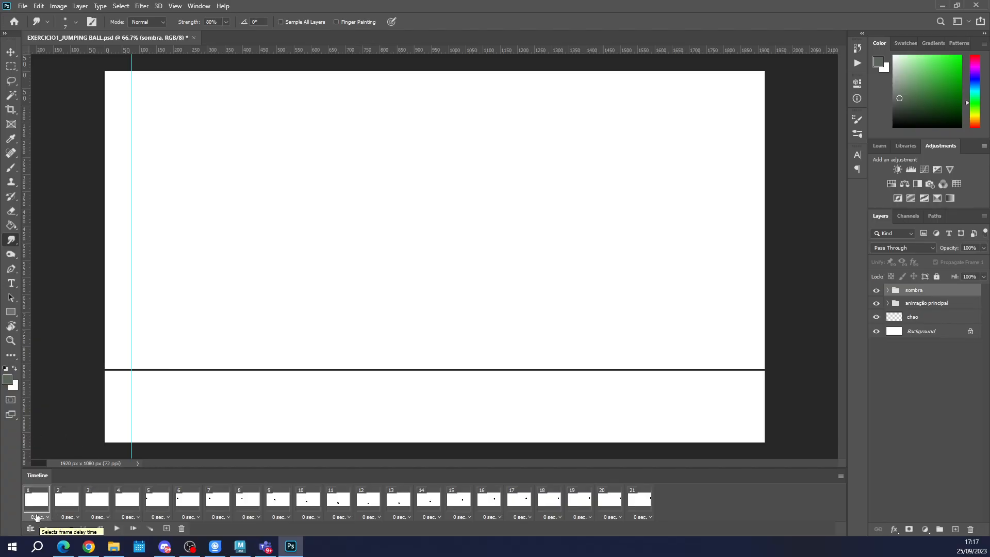
{"action": "left_click", "coordinate": [118, 528]}
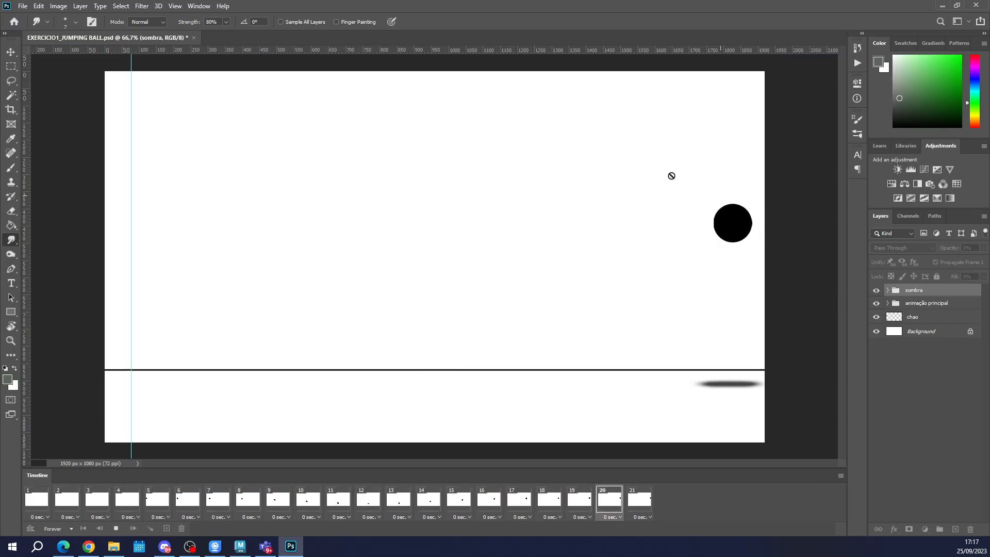
{"action": "left_click", "coordinate": [116, 529]}
Step through frames 5 to 20 to examine the ball's changing shape and spacing, and quit Photoshop without saving.
{"action": "left_click", "coordinate": [151, 499]}
{"action": "left_click", "coordinate": [196, 501]}
{"action": "left_click", "coordinate": [221, 501]}
{"action": "left_click", "coordinate": [271, 502]}
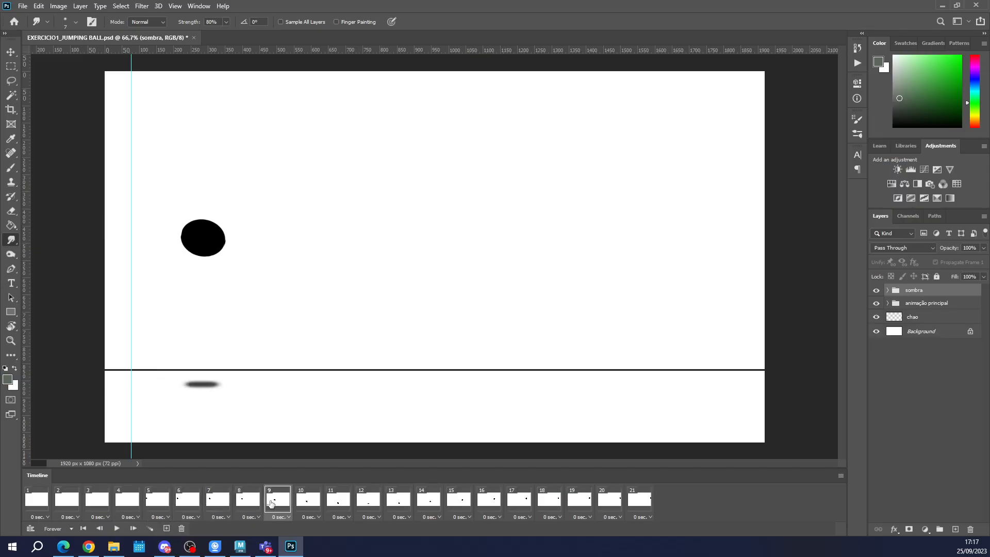
{"action": "left_click", "coordinate": [309, 503]}
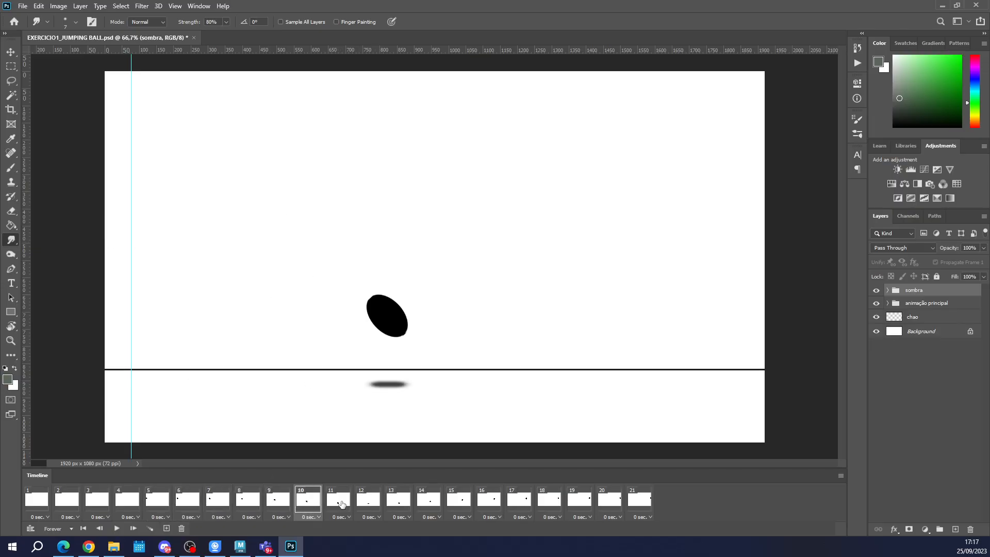
{"action": "left_click", "coordinate": [350, 504]}
{"action": "left_click", "coordinate": [372, 504]}
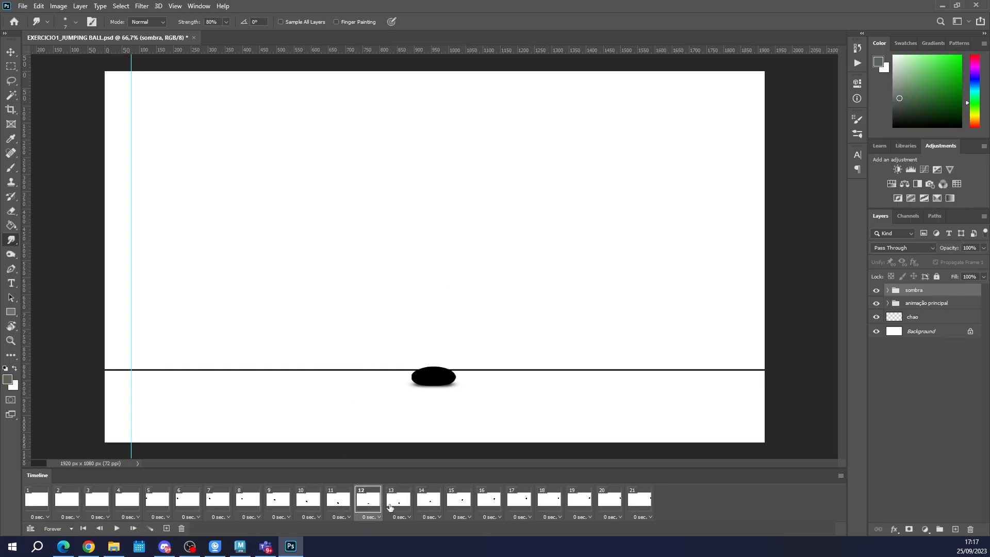
{"action": "left_click", "coordinate": [393, 506]}
{"action": "left_click", "coordinate": [428, 500]}
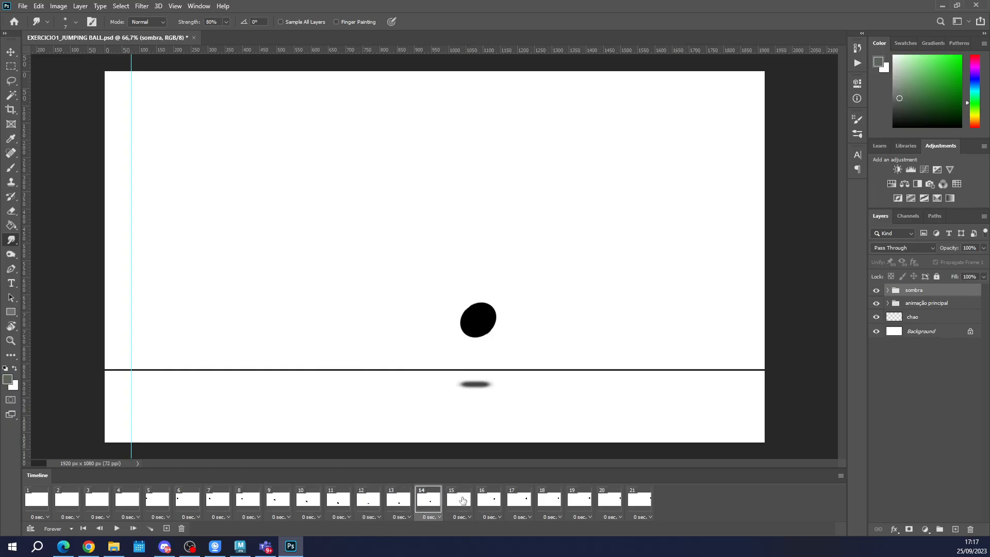
{"action": "left_click", "coordinate": [463, 500]}
{"action": "left_click", "coordinate": [498, 499]}
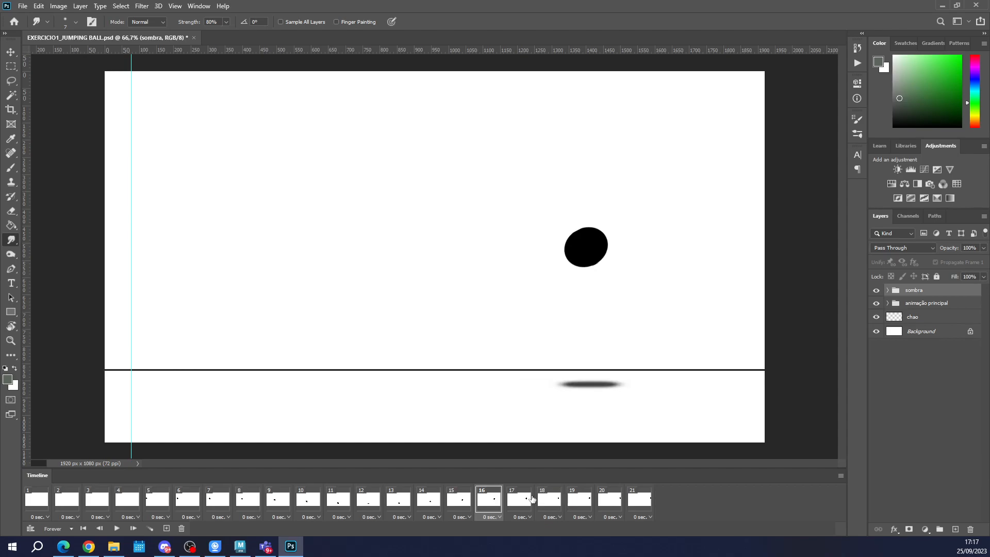
{"action": "left_click", "coordinate": [519, 497]}
{"action": "left_click", "coordinate": [550, 498]}
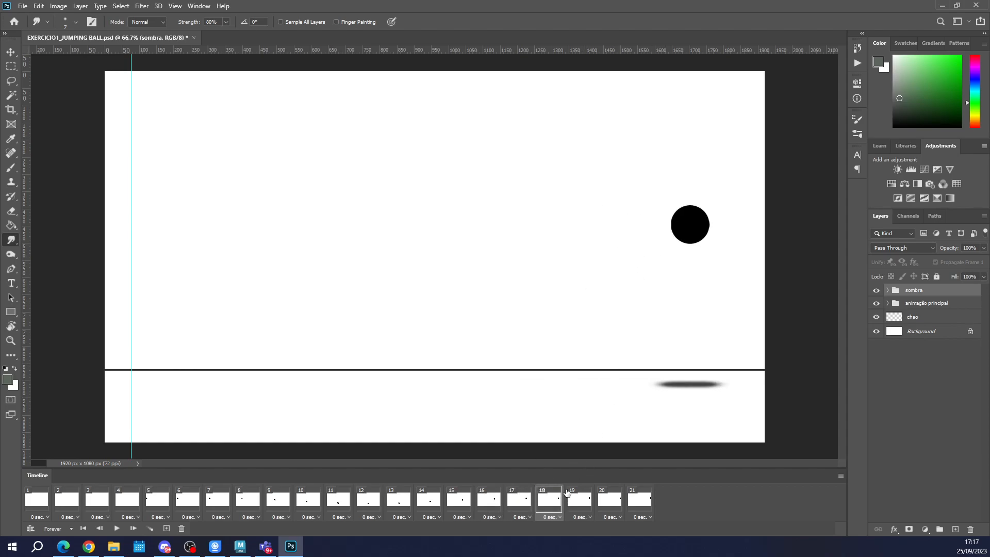
{"action": "left_click", "coordinate": [586, 508]}
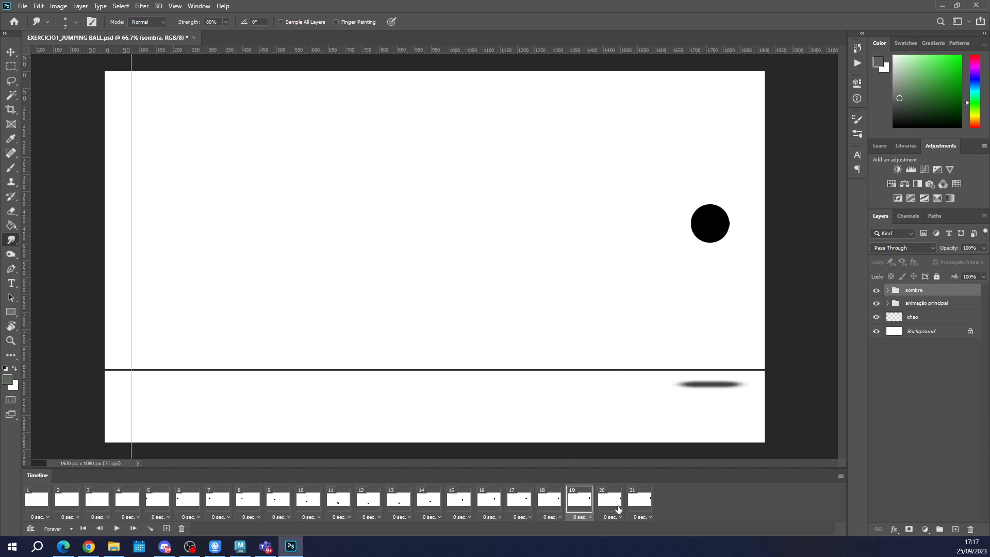
{"action": "left_click", "coordinate": [614, 509]}
{"action": "left_click", "coordinate": [976, 6]}
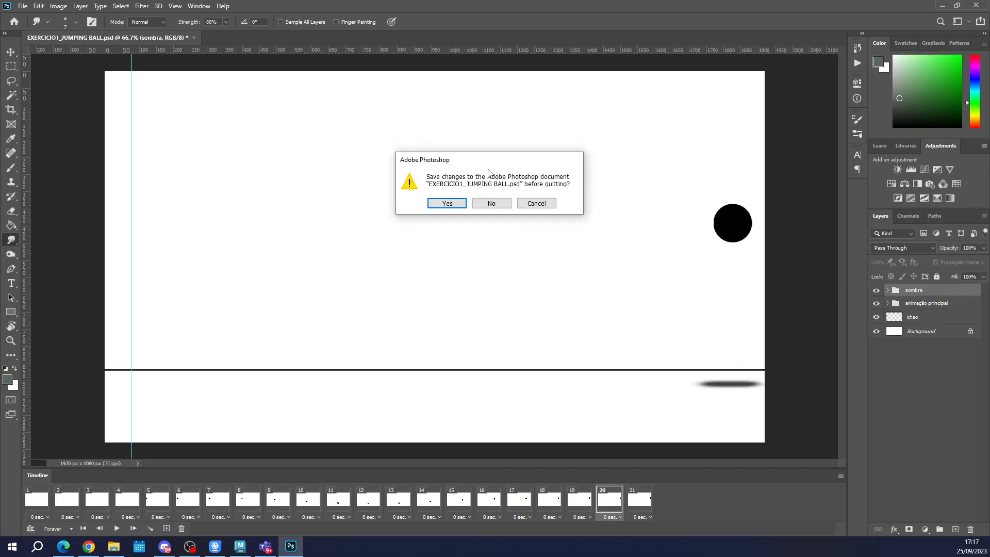
{"action": "left_click", "coordinate": [490, 205]}
In Maya's Graph Editor, apply stepped tangents to all of the sphere's keys and close the editor.
{"action": "scroll", "coordinate": [455, 402], "scroll_direction": "down", "scroll_amount": 1}
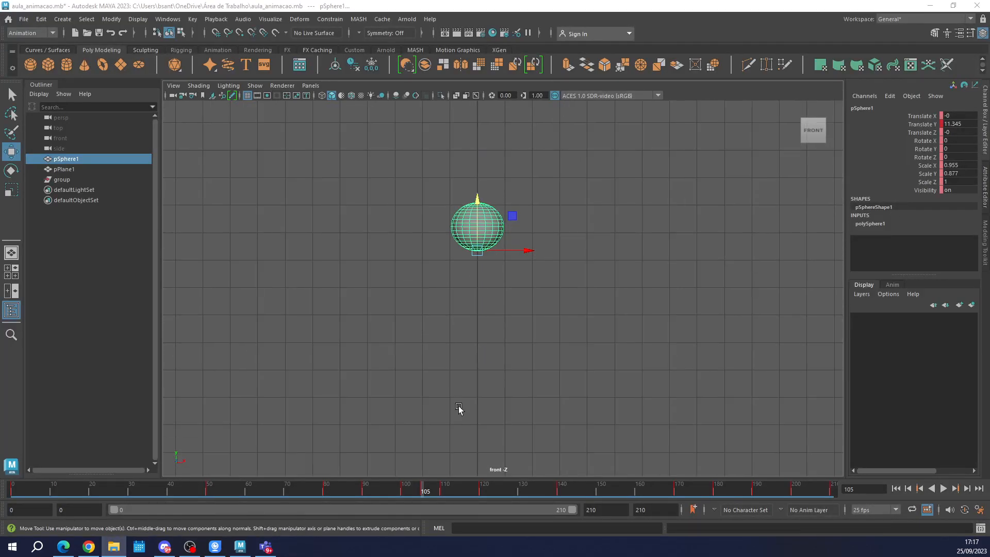
{"action": "scroll", "coordinate": [456, 402], "scroll_direction": "up", "scroll_amount": 1}
{"action": "left_click", "coordinate": [423, 494]}
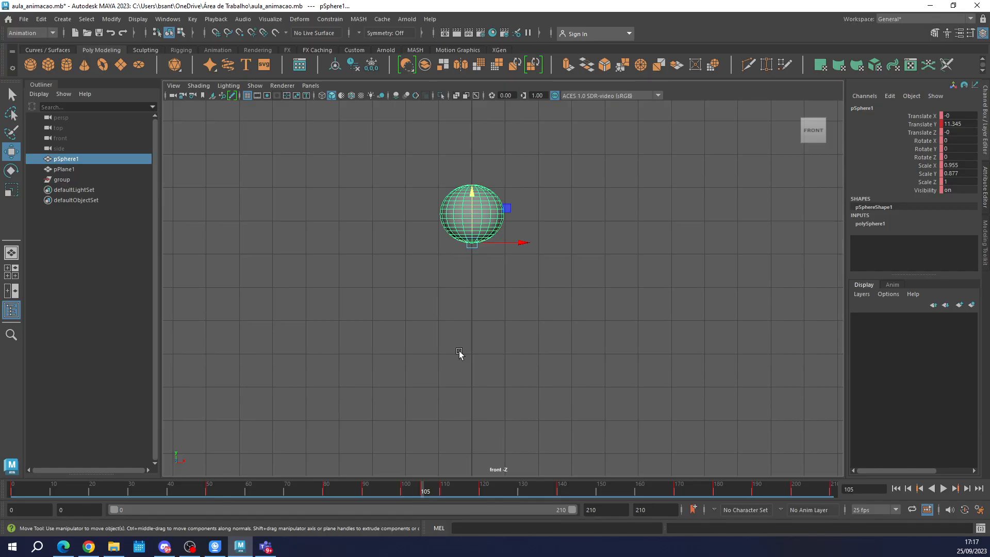
{"action": "left_click", "coordinate": [165, 20]}
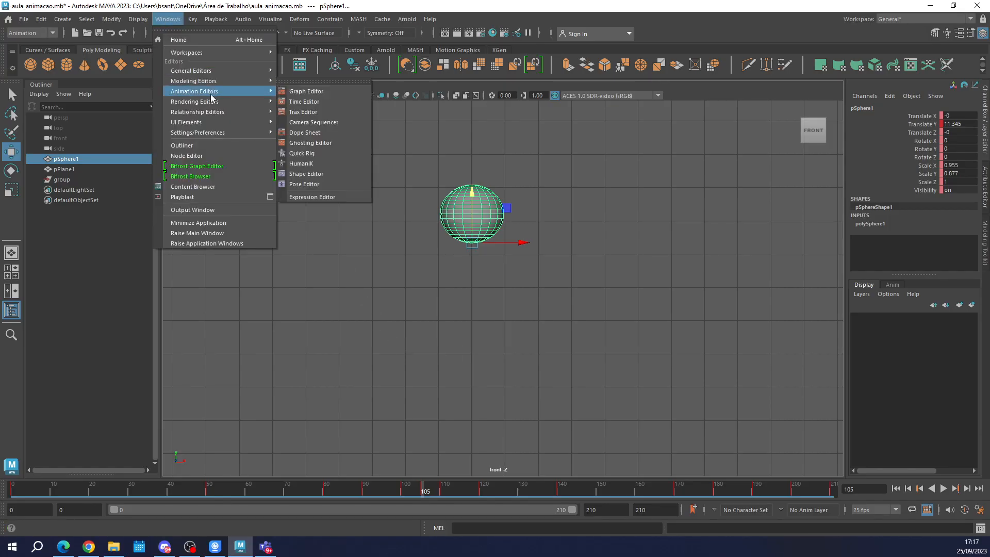
{"action": "mouse_move", "coordinate": [242, 91]}
{"action": "left_click", "coordinate": [301, 92]}
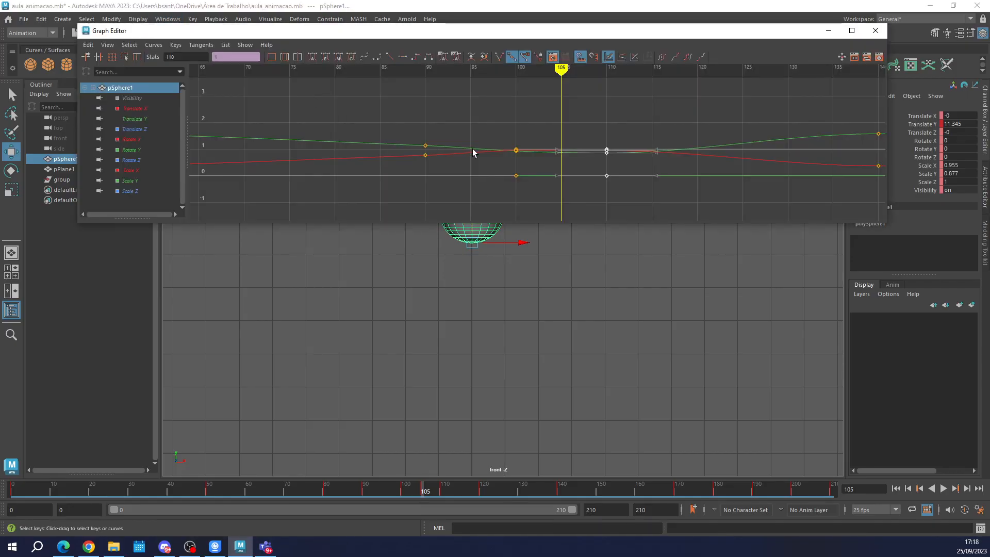
{"action": "scroll", "coordinate": [472, 149], "scroll_direction": "down", "scroll_amount": 12}
{"action": "scroll", "coordinate": [621, 193], "scroll_direction": "up", "scroll_amount": 2}
{"action": "left_click_drag", "start_coordinate": [762, 209], "coordinate": [305, 35]}
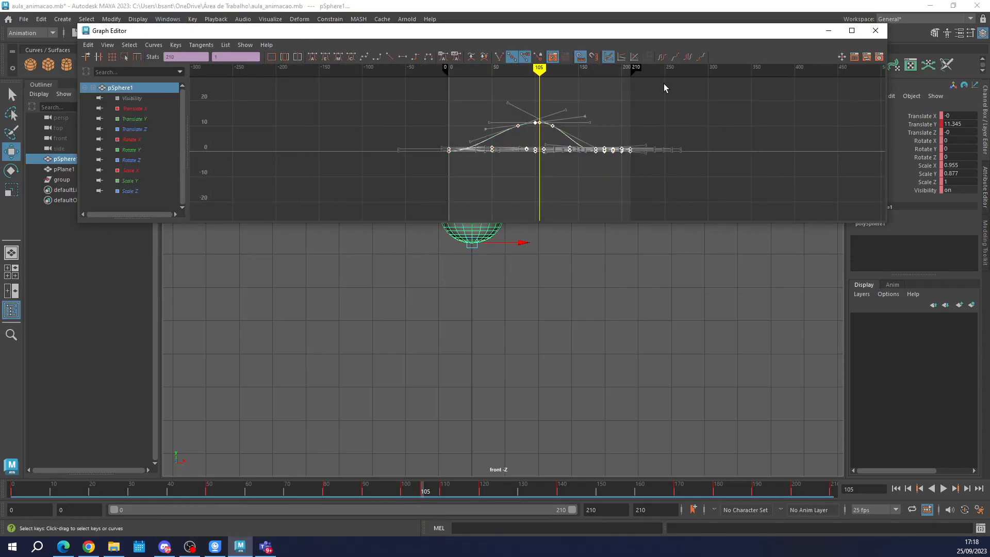
{"action": "left_click", "coordinate": [417, 58]}
{"action": "left_click", "coordinate": [875, 31]}
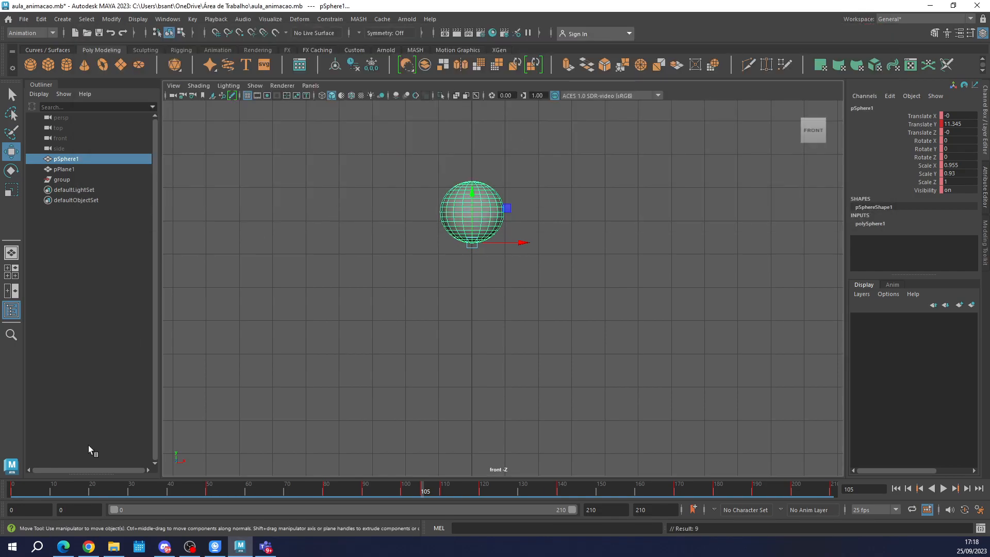
Play the stepped animation from frame 0, stop it, and scrub the jump's peak to frame 120.
{"action": "left_click", "coordinate": [12, 488]}
{"action": "scroll", "coordinate": [554, 230], "scroll_direction": "down", "scroll_amount": 5}
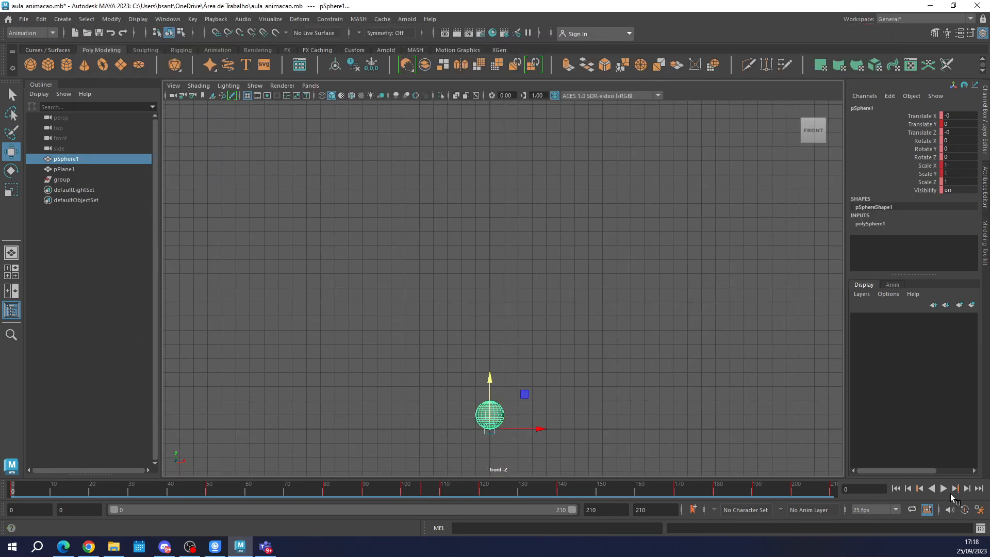
{"action": "left_click", "coordinate": [943, 488]}
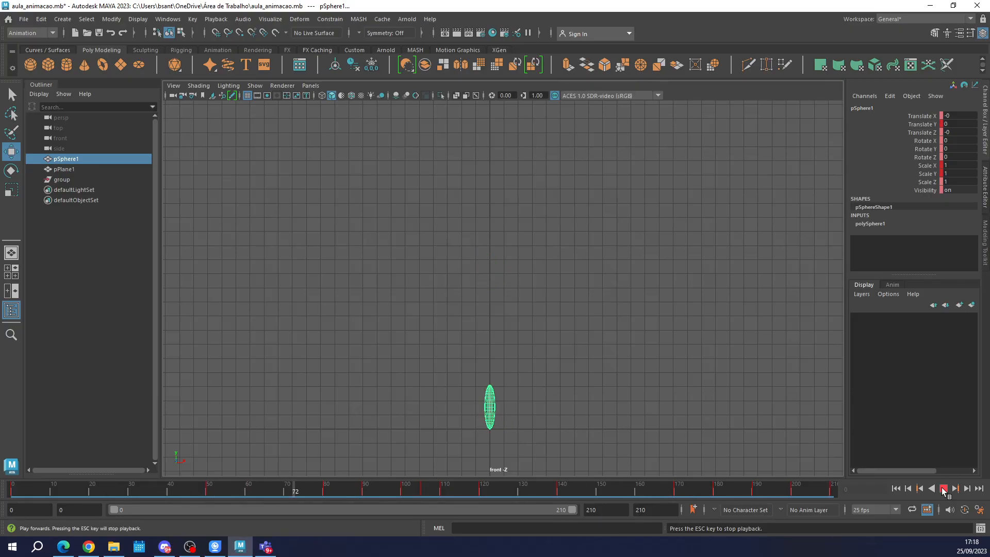
{"action": "left_click", "coordinate": [943, 488]}
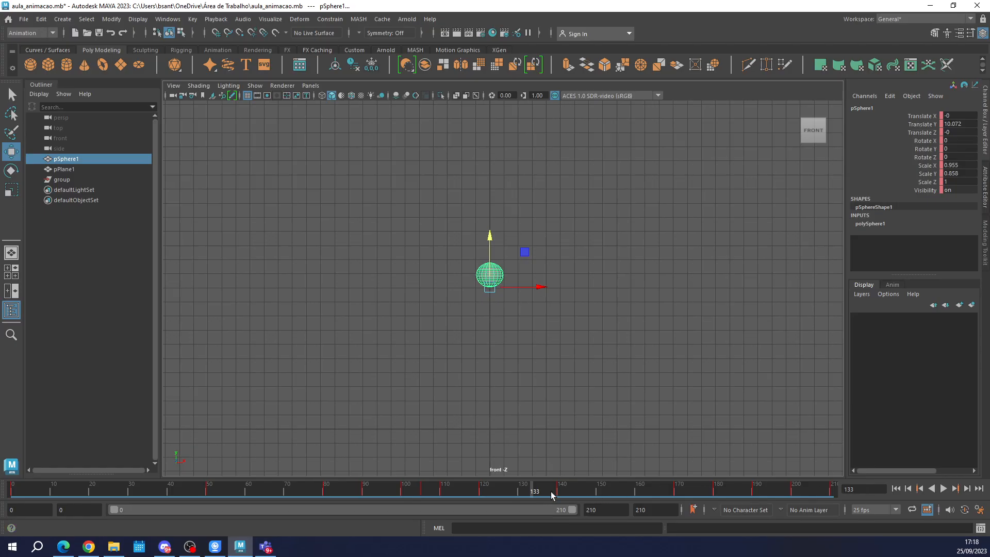
{"action": "left_click_drag", "start_coordinate": [441, 488], "coordinate": [484, 488]}
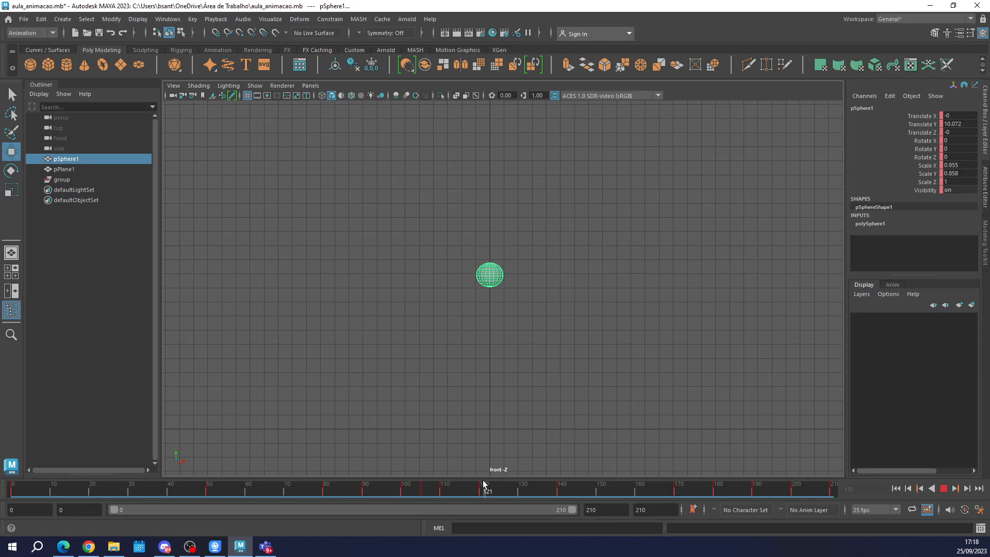
Reopen the Graph Editor, apply plateau tangents to all of the sphere's keys, and close the editor.
{"action": "left_click", "coordinate": [104, 21]}
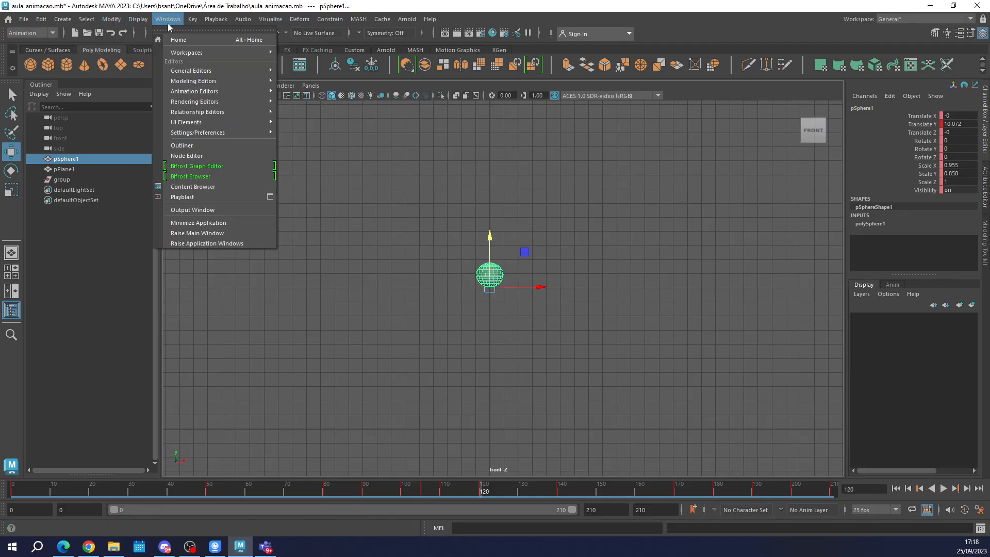
{"action": "mouse_move", "coordinate": [202, 92]}
{"action": "left_click", "coordinate": [305, 89]}
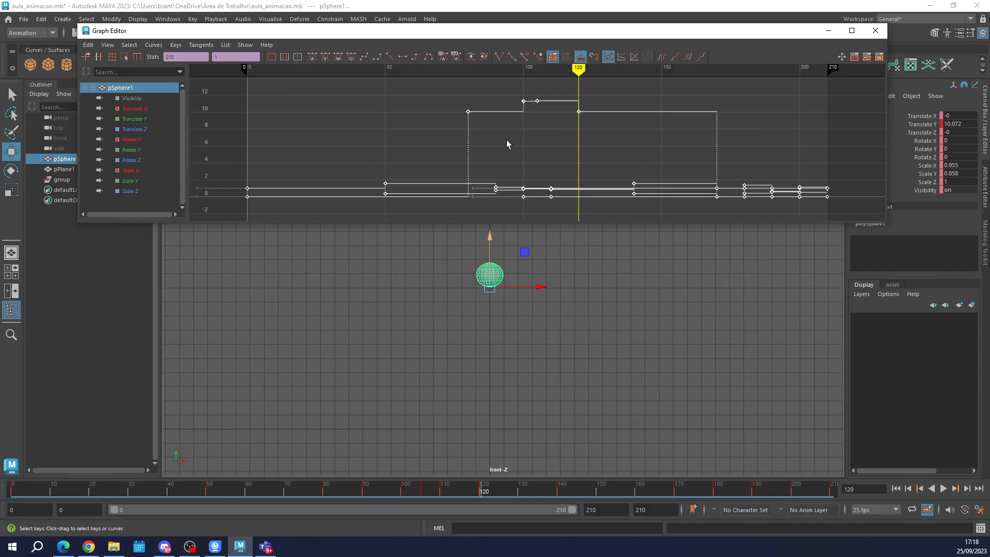
{"action": "scroll", "coordinate": [506, 144], "scroll_direction": "down", "scroll_amount": 3}
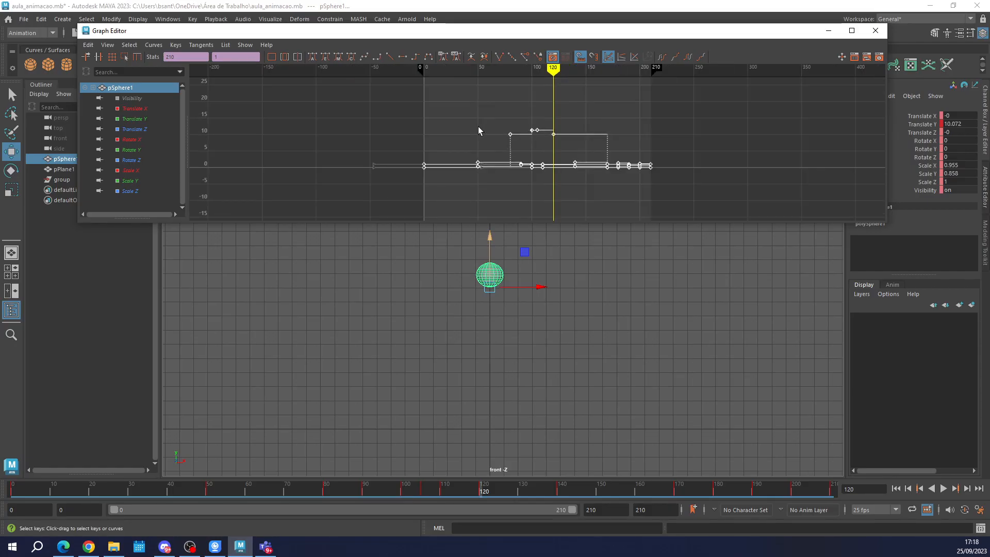
{"action": "left_click", "coordinate": [427, 56]}
{"action": "scroll", "coordinate": [565, 127], "scroll_direction": "up", "scroll_amount": 3}
{"action": "scroll", "coordinate": [565, 134], "scroll_direction": "down", "scroll_amount": 1}
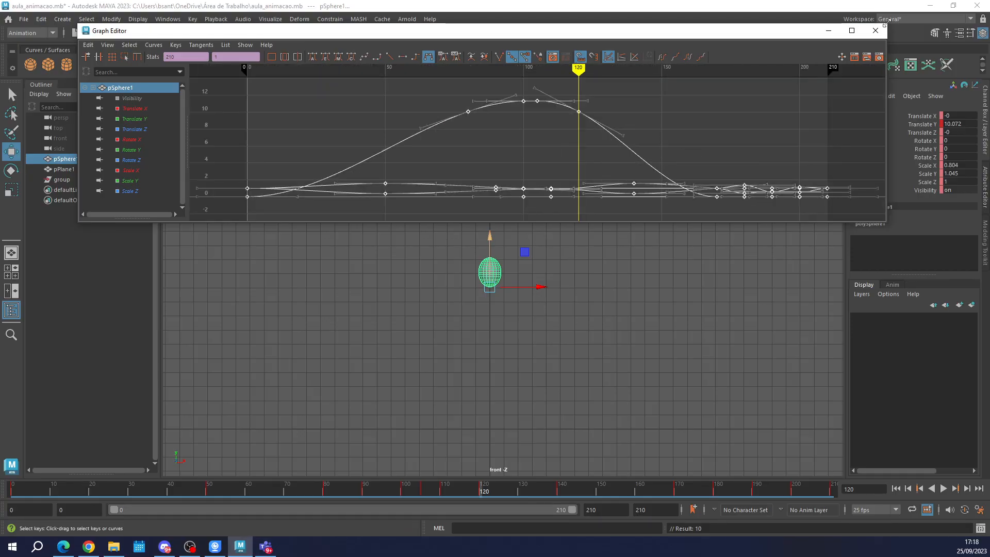
{"action": "left_click", "coordinate": [875, 30]}
Play the smoothed animation from frame 0 and deselect the sphere to watch it unobstructed.
{"action": "left_click", "coordinate": [11, 491]}
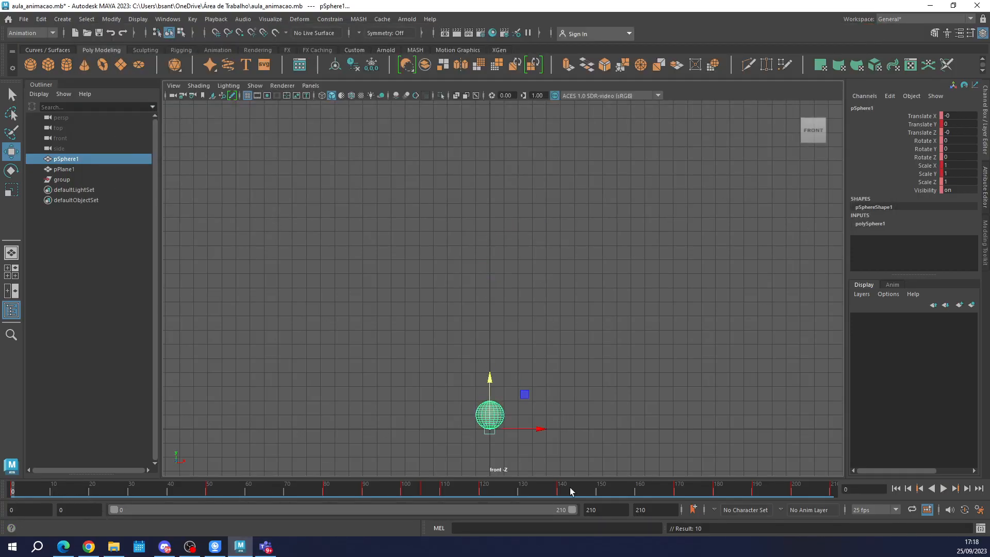
{"action": "left_click", "coordinate": [943, 491]}
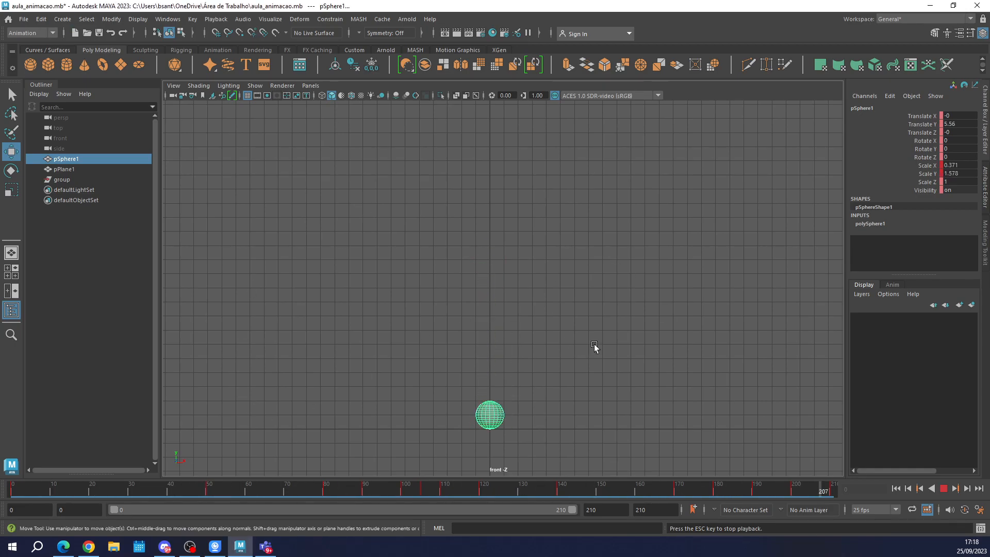
{"action": "left_click", "coordinate": [632, 353]}
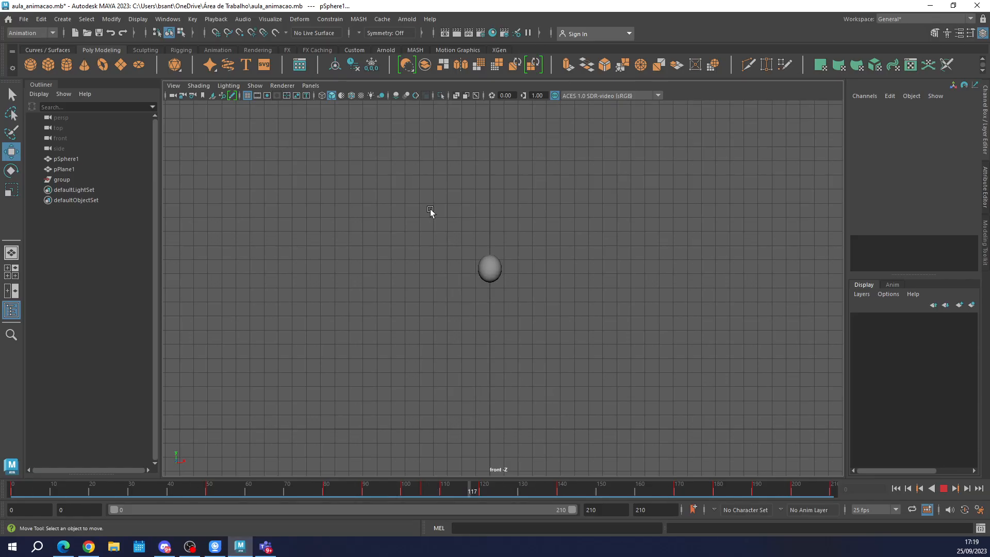
Switch to the perspective view, watch the bounce with the whole ground plane in frame, and stop playback.
{"action": "key", "text": "space"}
{"action": "left_click", "coordinate": [610, 254]}
{"action": "key", "text": "space"}
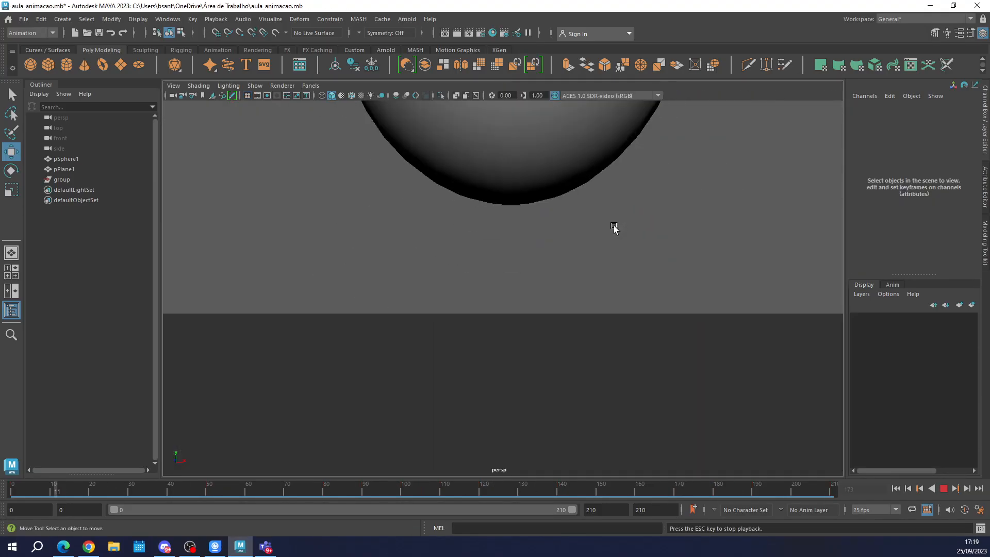
{"action": "scroll", "coordinate": [617, 282], "scroll_direction": "down", "scroll_amount": 8}
{"action": "left_click_drag", "start_coordinate": [597, 239], "coordinate": [573, 280], "text": "alt"}
{"action": "scroll", "coordinate": [579, 253], "scroll_direction": "down", "scroll_amount": 3}
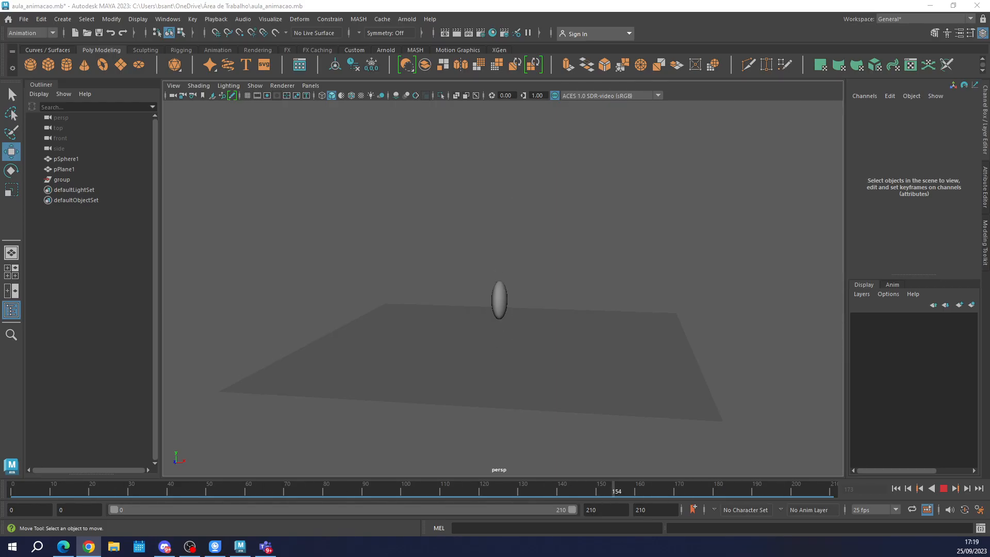
{"action": "left_click", "coordinate": [946, 491]}
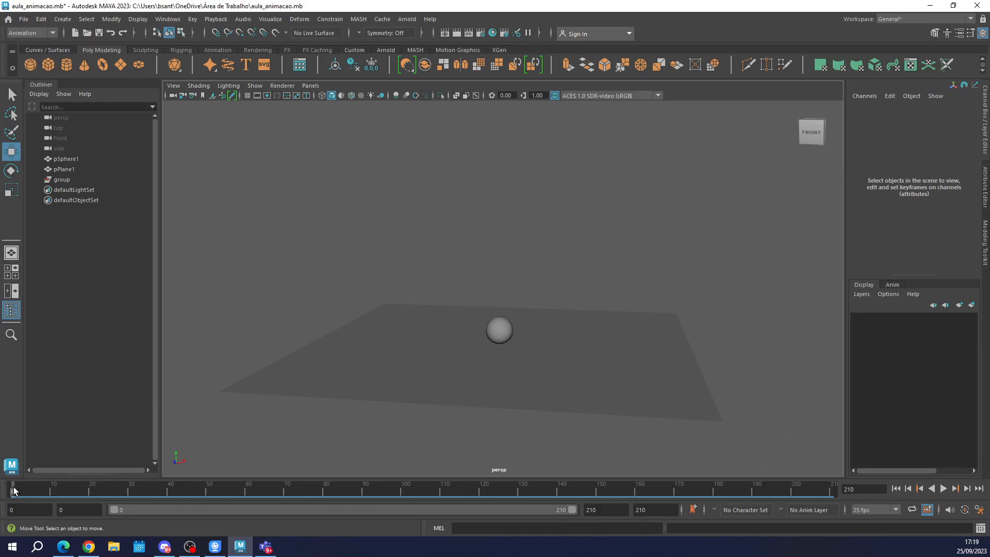
Replay the bounce in perspective, stop it, return to frame 0, and view the ground plane from a raised angle.
{"action": "key", "text": "alt+v"}
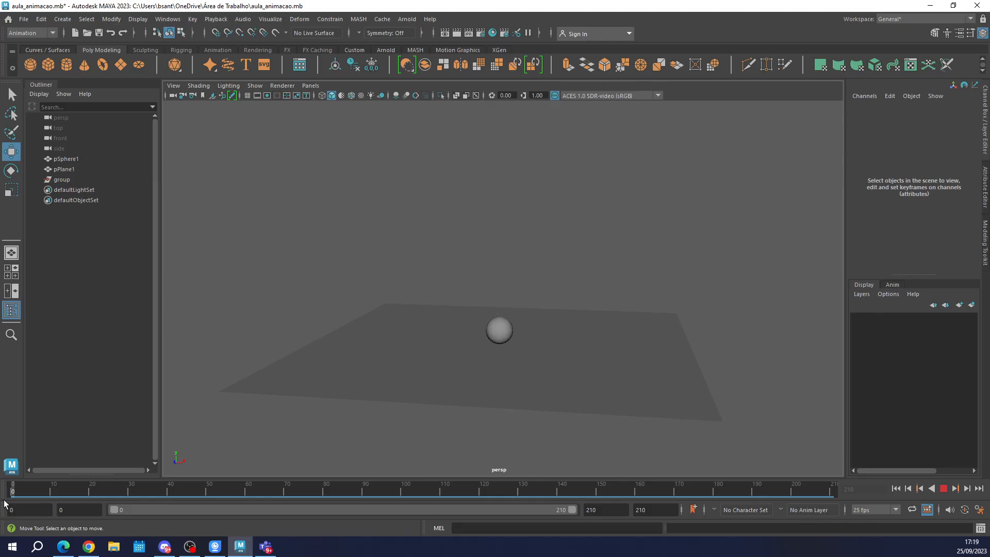
{"action": "left_click_drag", "start_coordinate": [385, 508], "coordinate": [10, 511]}
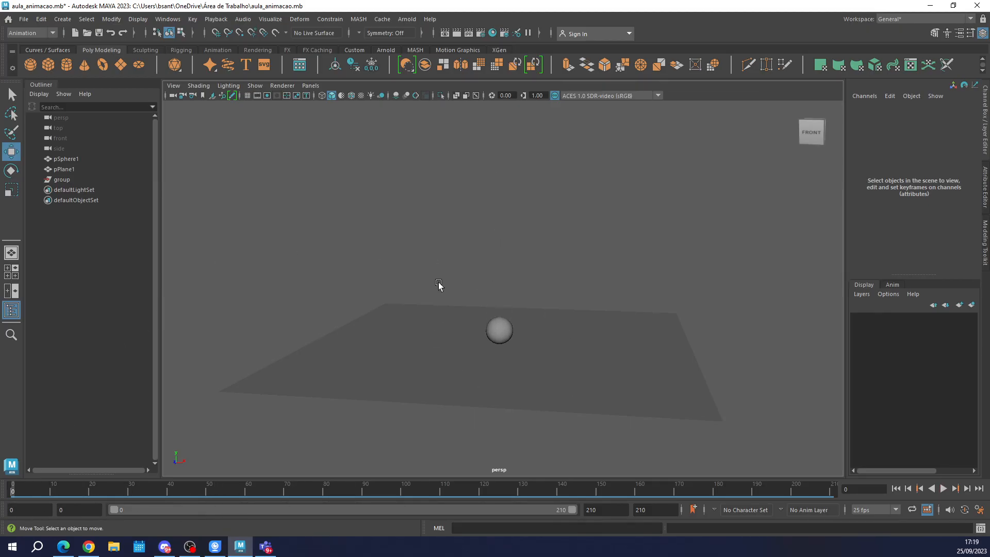
{"action": "left_click_drag", "start_coordinate": [588, 393], "coordinate": [550, 381], "text": "alt"}
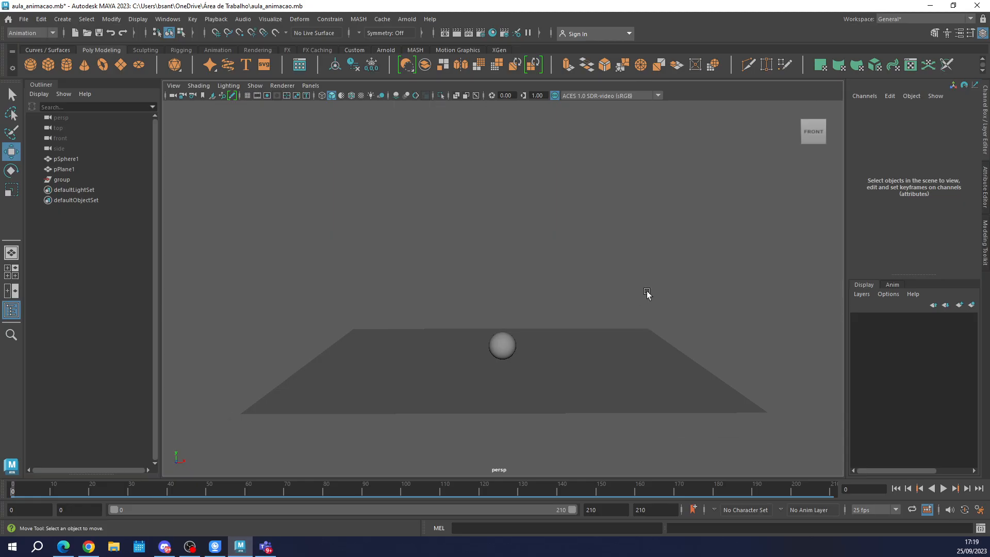
{"action": "left_click_drag", "start_coordinate": [647, 292], "coordinate": [522, 175], "text": "alt"}
Create a polygon cube and move it clear of the sphere, to about Translate Y 3.3 and Translate Z -6.2.
{"action": "left_click", "coordinate": [24, 19]}
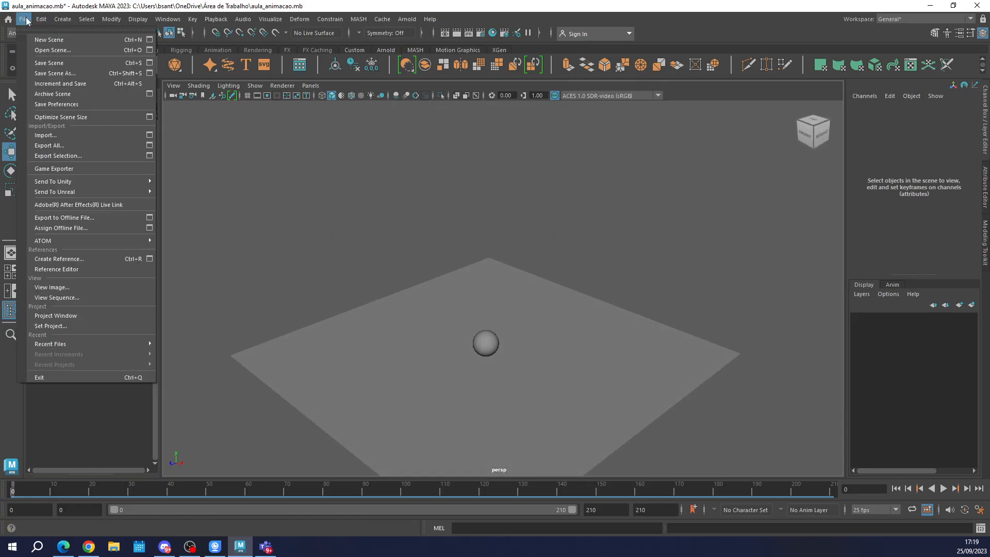
{"action": "mouse_move", "coordinate": [62, 19]}
{"action": "mouse_move", "coordinate": [93, 58]}
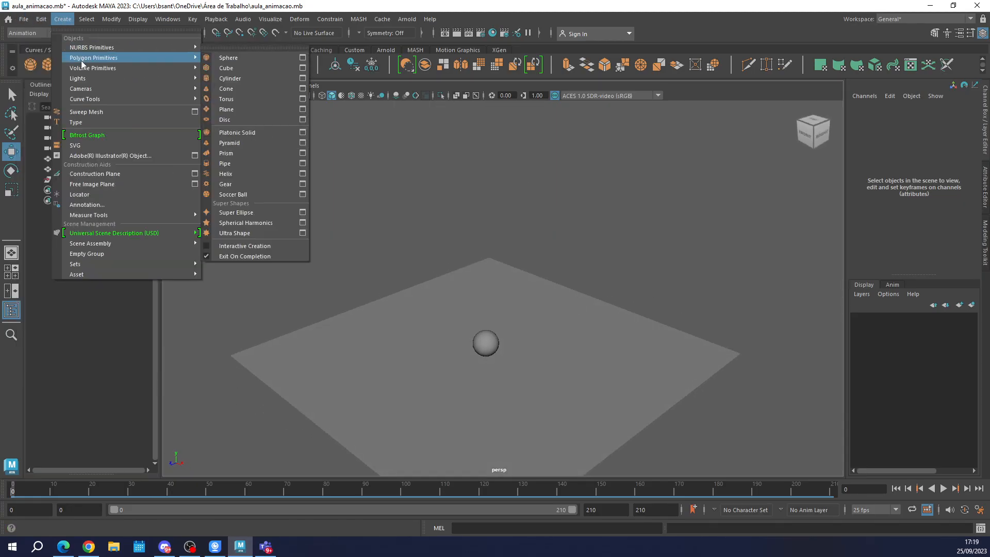
{"action": "left_click", "coordinate": [231, 69]}
{"action": "left_click_drag", "start_coordinate": [493, 320], "coordinate": [486, 275]}
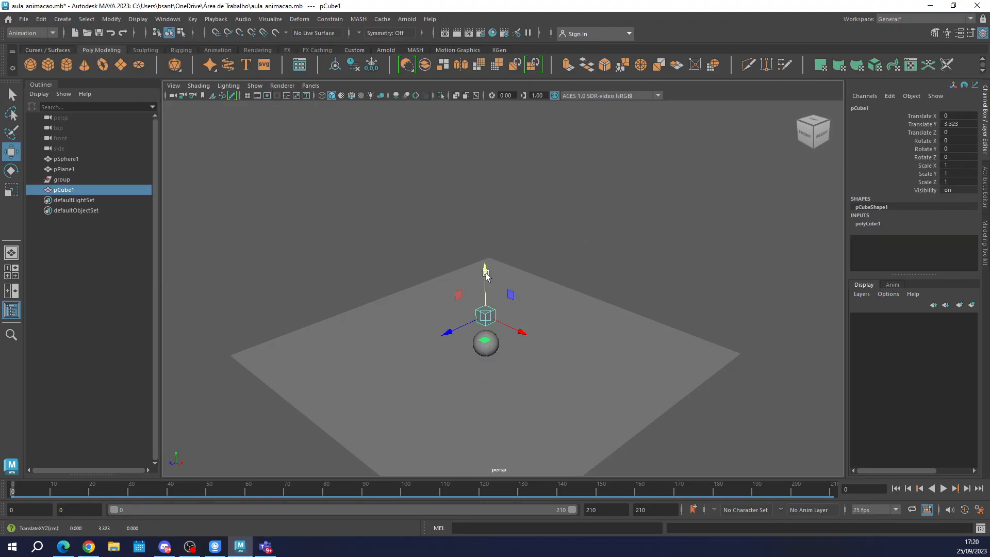
{"action": "left_click_drag", "start_coordinate": [447, 334], "coordinate": [517, 316]}
{"action": "key", "text": "f"}
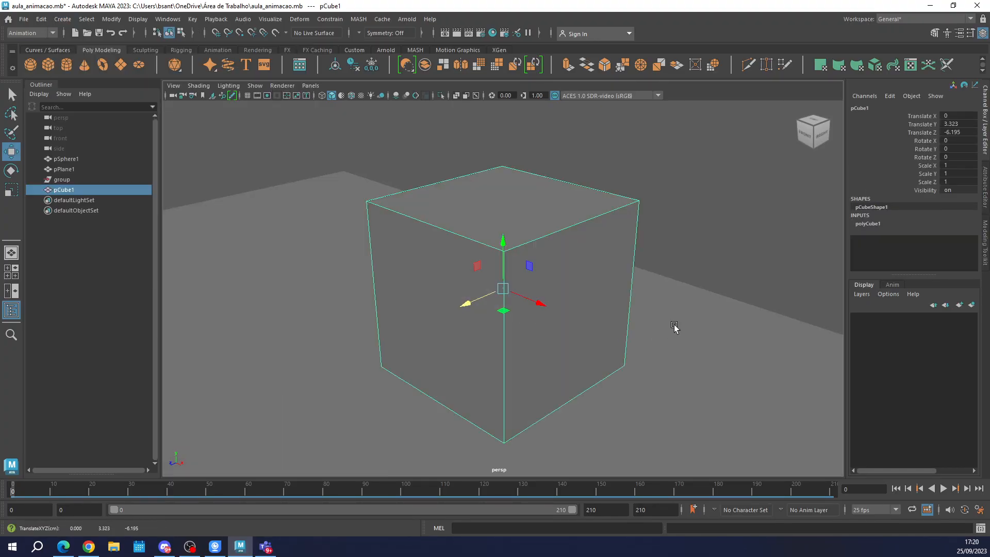
Move the cube's pivot to its base and lower the cube onto the ground plane, at Translate Y 0.5.
{"action": "left_click_drag", "start_coordinate": [674, 328], "coordinate": [469, 320], "text": "alt"}
{"action": "scroll", "coordinate": [513, 354], "scroll_direction": "down", "scroll_amount": 5}
{"action": "key", "text": "d"}
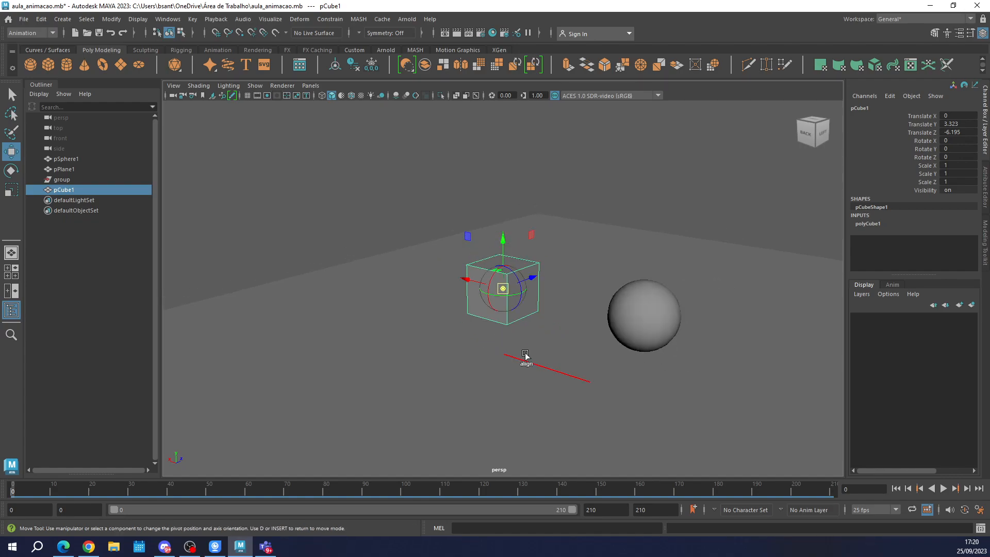
{"action": "left_click_drag", "start_coordinate": [502, 242], "coordinate": [504, 395]}
{"action": "key", "text": "d"}
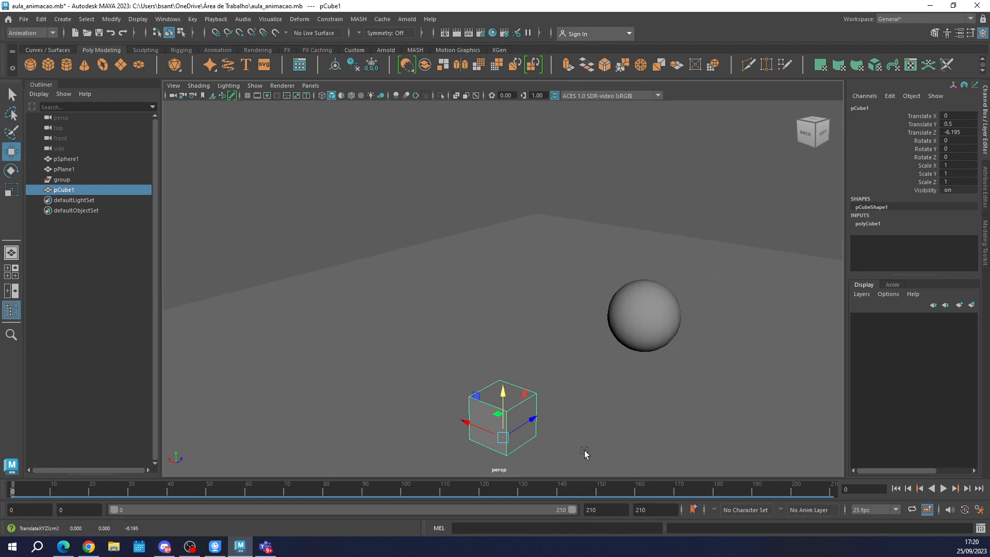
{"action": "key", "text": "f"}
{"action": "left_click_drag", "start_coordinate": [438, 455], "coordinate": [655, 427], "text": "alt"}
{"action": "scroll", "coordinate": [570, 387], "scroll_direction": "down", "scroll_amount": 8}
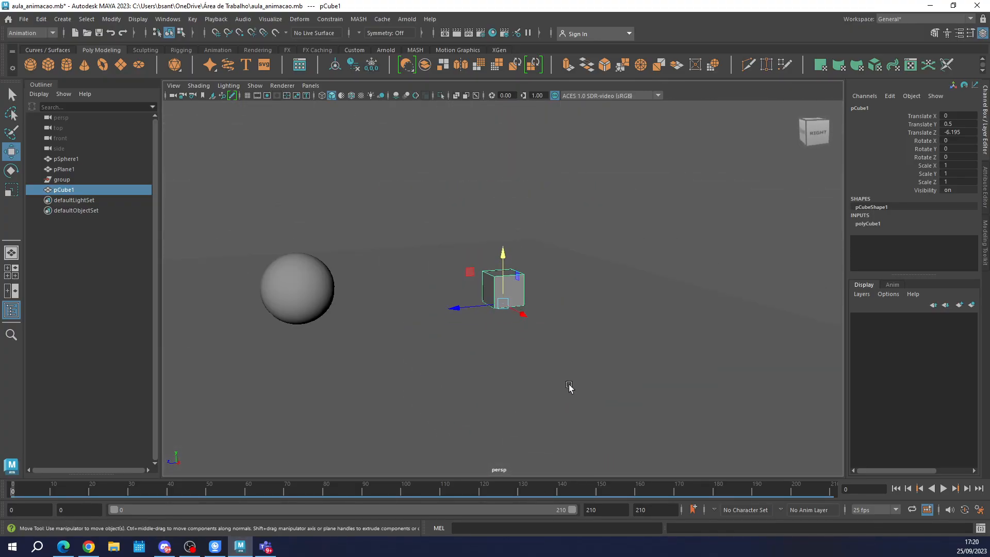
Scrub the animation to frame 59 and examine the stretched sphere up close from the front.
{"action": "left_click_drag", "start_coordinate": [287, 488], "coordinate": [373, 488]}
{"action": "scroll", "coordinate": [408, 326], "scroll_direction": "down", "scroll_amount": 9}
{"action": "scroll", "coordinate": [525, 360], "scroll_direction": "up", "scroll_amount": 2}
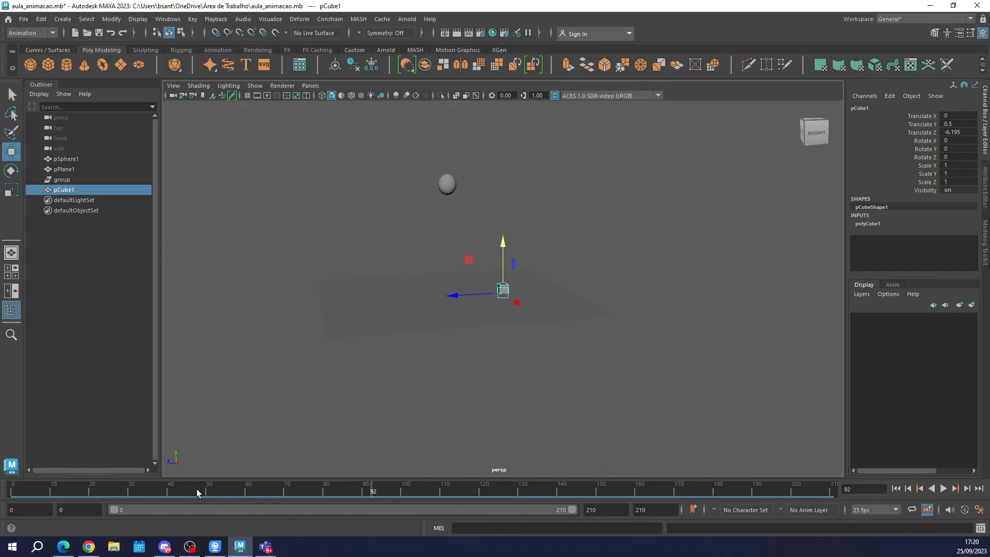
{"action": "left_click_drag", "start_coordinate": [196, 489], "coordinate": [244, 489]}
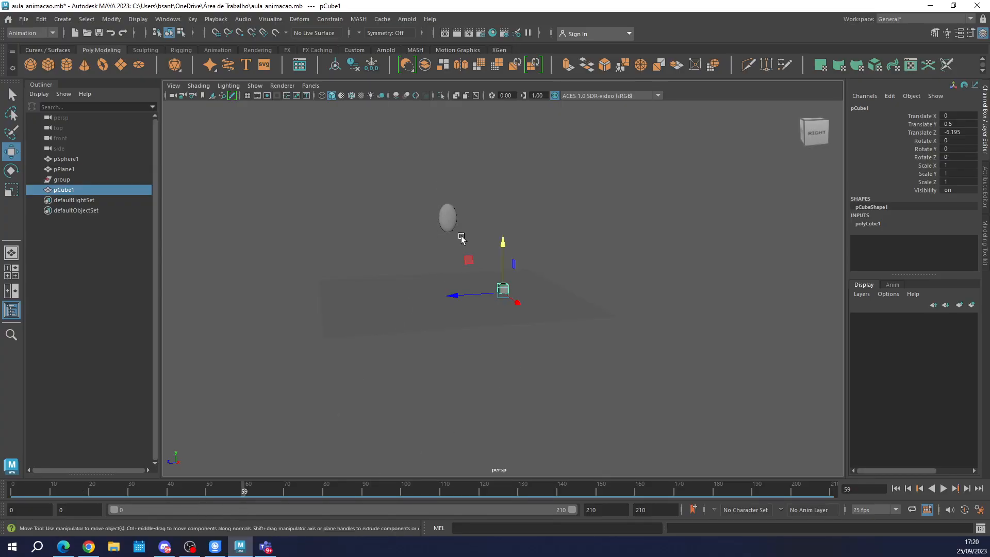
{"action": "left_click", "coordinate": [448, 217]}
{"action": "key", "text": "f"}
{"action": "left_click_drag", "start_coordinate": [426, 283], "coordinate": [517, 283], "text": "alt"}
Try scaling the stretched sphere to about 0.63 on X at frame 59, undo it, and compare its front and side profiles.
{"action": "key", "text": "r"}
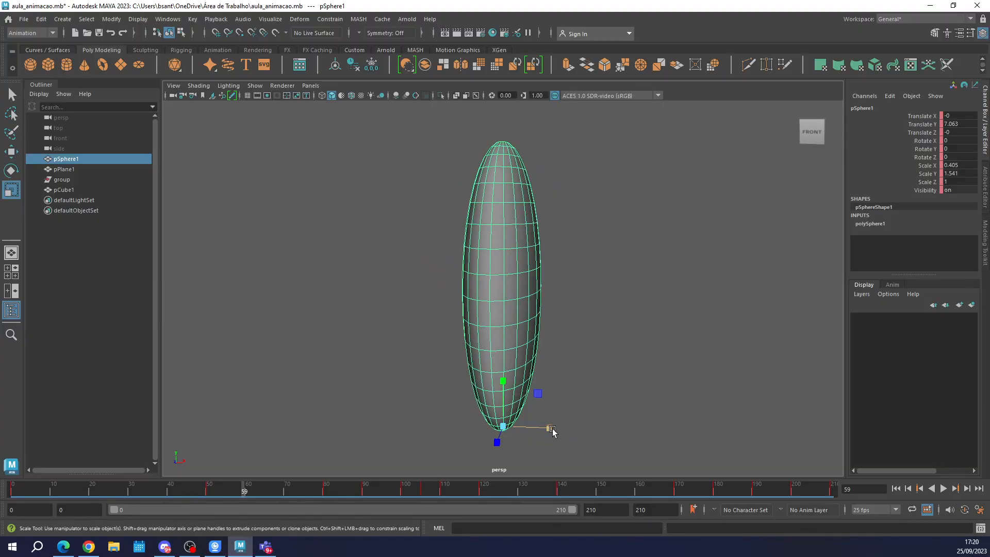
{"action": "left_click_drag", "start_coordinate": [552, 431], "coordinate": [577, 420]}
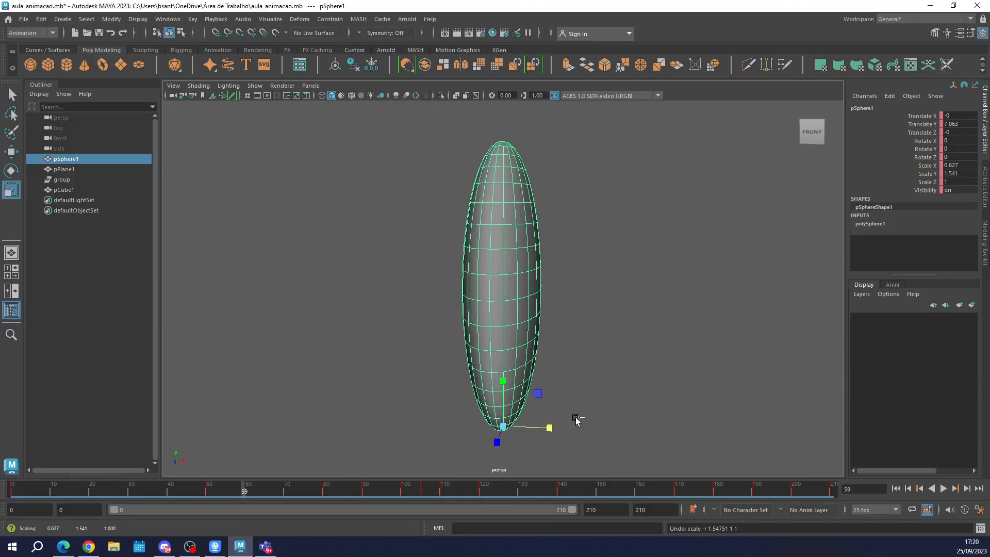
{"action": "scroll", "coordinate": [589, 389], "scroll_direction": "down", "scroll_amount": 8}
{"action": "left_click_drag", "start_coordinate": [656, 388], "coordinate": [405, 349], "text": "alt"}
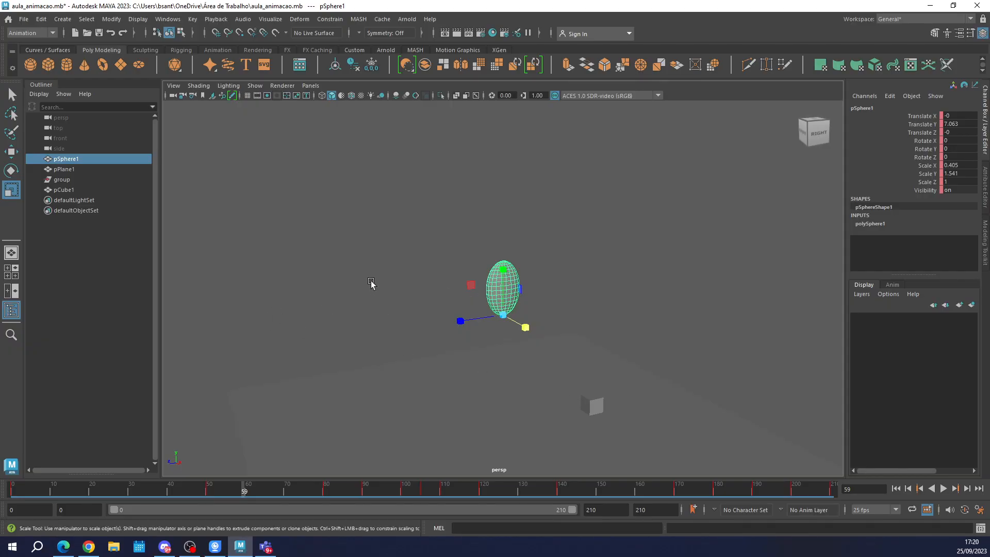
{"action": "scroll", "coordinate": [522, 288], "scroll_direction": "up", "scroll_amount": 3}
{"action": "scroll", "coordinate": [551, 345], "scroll_direction": "down", "scroll_amount": 1}
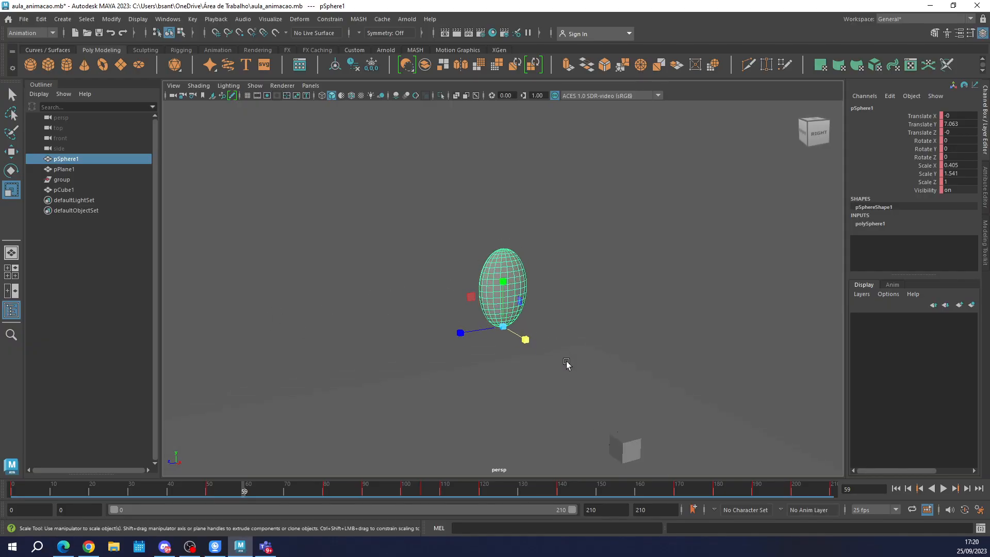
{"action": "left_click_drag", "start_coordinate": [607, 368], "coordinate": [685, 372], "text": "alt"}
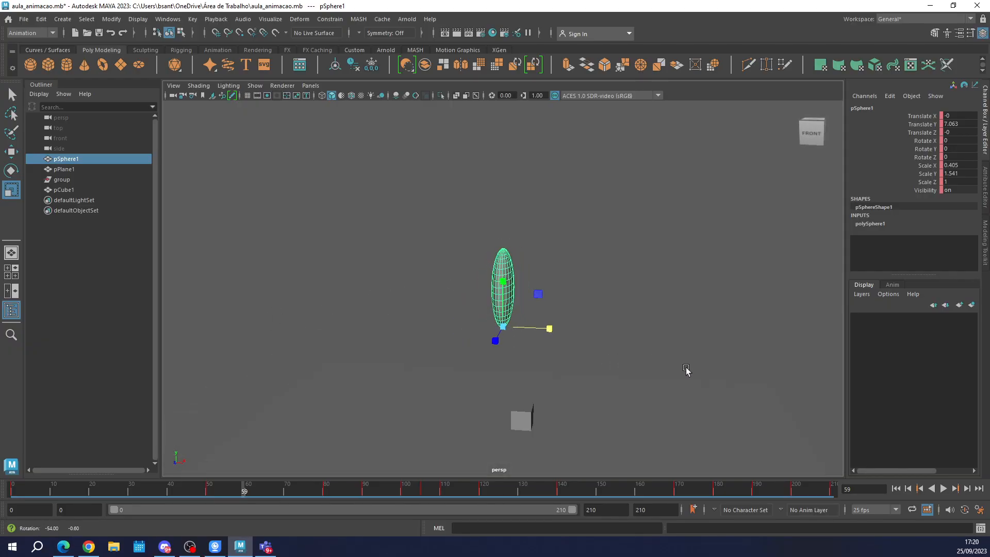
Move the cube away from the sphere to about Translate X 7.05 and Translate Z 3.19, and return to frame 0.
{"action": "left_click", "coordinate": [513, 425]}
{"action": "key", "text": "w"}
{"action": "left_click_drag", "start_coordinate": [556, 372], "coordinate": [597, 419]}
{"action": "key", "text": "f"}
{"action": "key", "text": "space"}
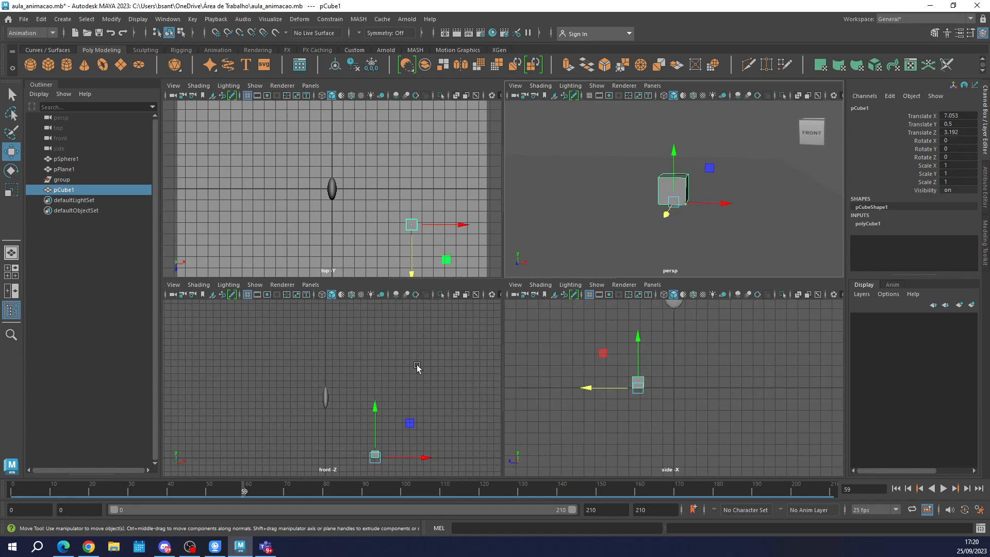
{"action": "key", "text": "space"}
{"action": "left_click_drag", "start_coordinate": [586, 238], "coordinate": [528, 230], "text": "alt"}
{"action": "middle_click_drag", "start_coordinate": [528, 230], "coordinate": [546, 265], "text": "alt"}
{"action": "scroll", "coordinate": [545, 308], "scroll_direction": "up", "scroll_amount": 6}
{"action": "left_click_drag", "start_coordinate": [546, 317], "coordinate": [540, 308], "text": "alt"}
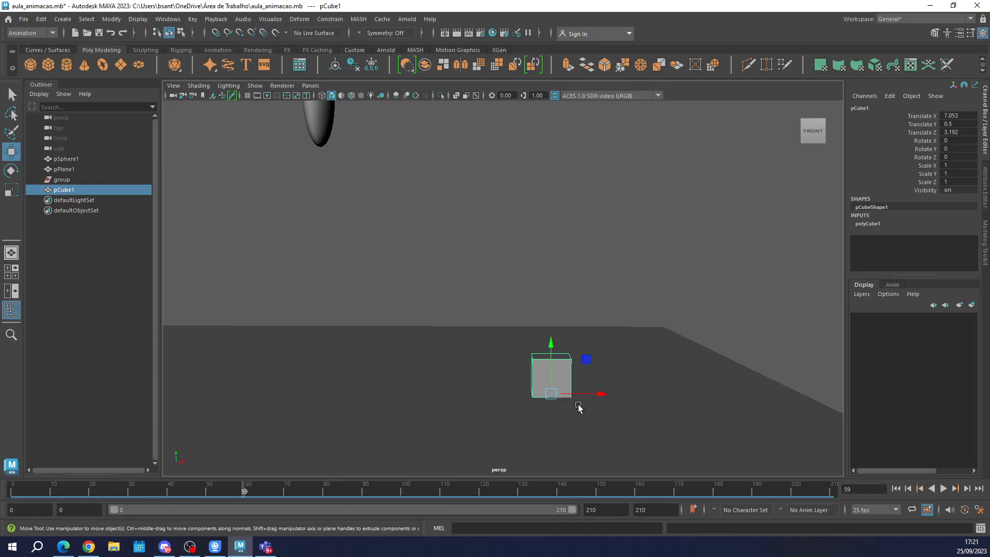
{"action": "left_click_drag", "start_coordinate": [570, 416], "coordinate": [564, 405], "text": "alt"}
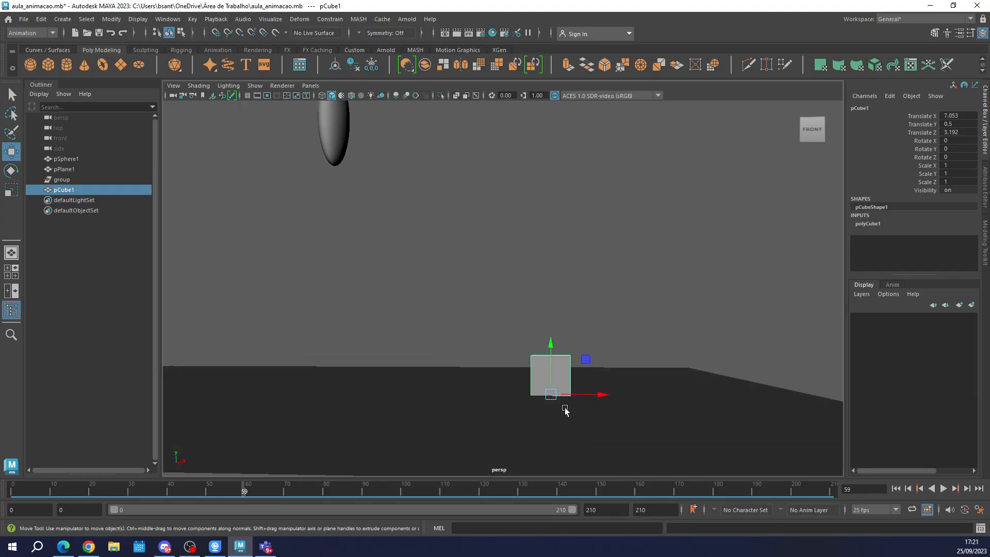
{"action": "left_click", "coordinate": [14, 490]}
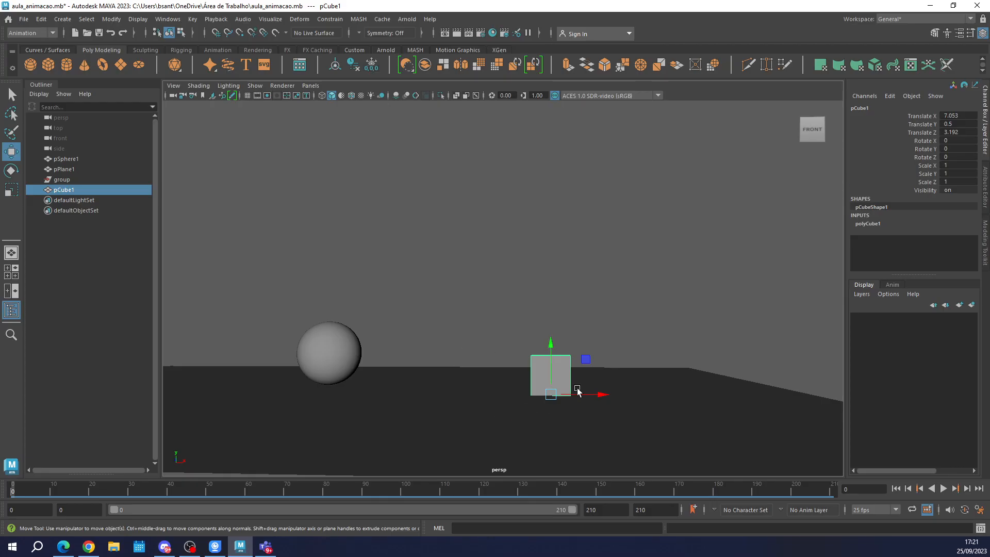
Try rotating the cube about Z to roughly 44 and -39 degrees and moving it along X, and undo these changes.
{"action": "key", "text": "e"}
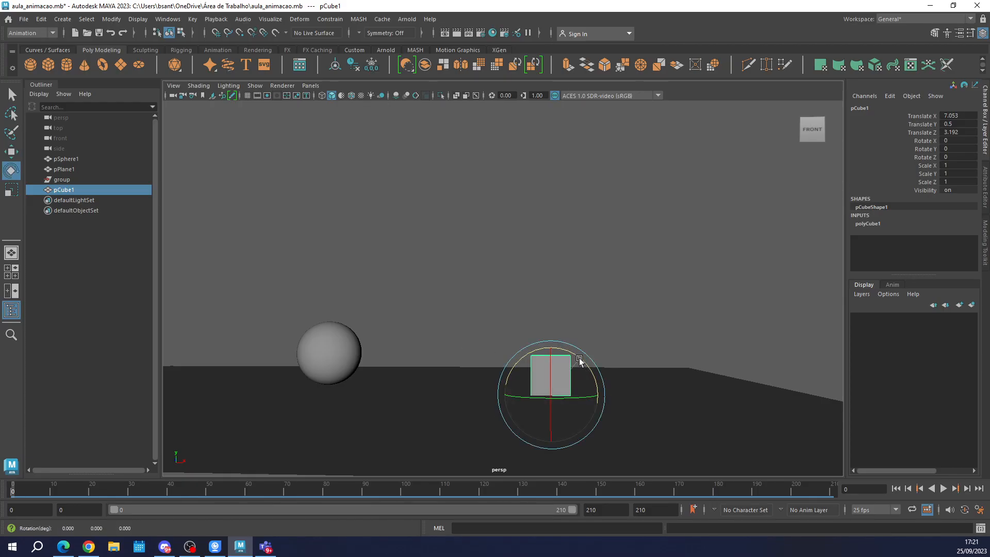
{"action": "left_click_drag", "start_coordinate": [579, 360], "coordinate": [547, 354]}
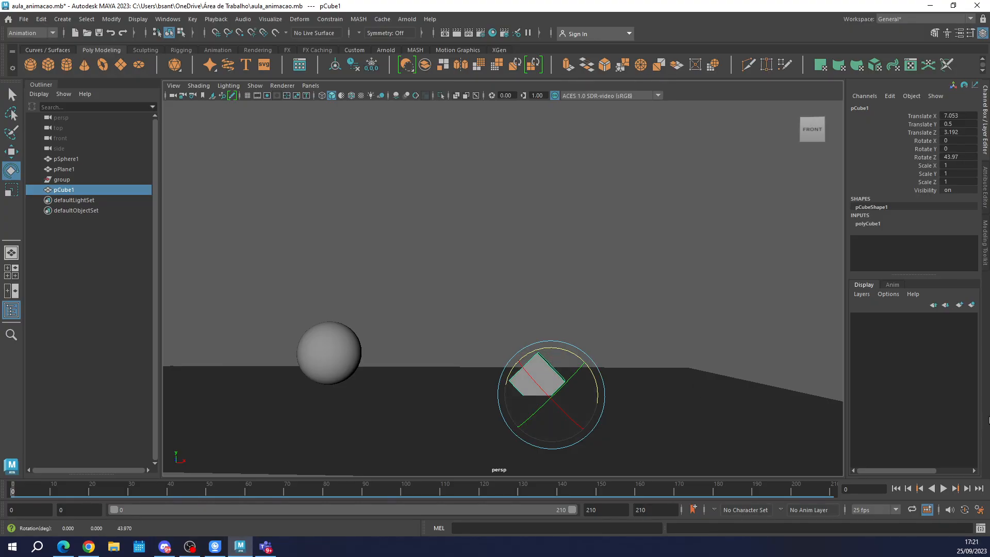
{"action": "key", "text": "w"}
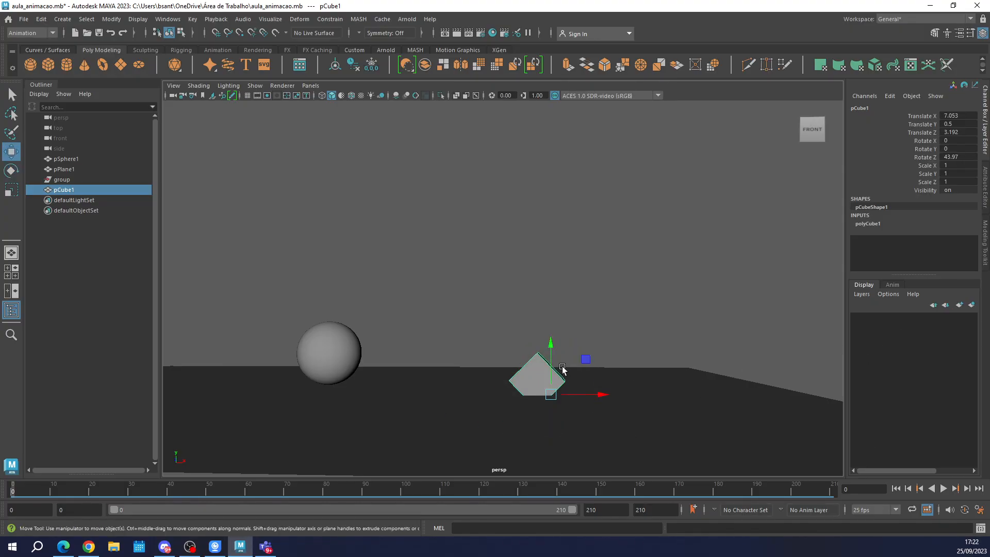
{"action": "key", "text": "e"}
{"action": "left_click_drag", "start_coordinate": [558, 354], "coordinate": [722, 398]}
{"action": "key", "text": "w"}
{"action": "key", "text": "ctrl+z"}
{"action": "key", "text": "ctrl+z"}
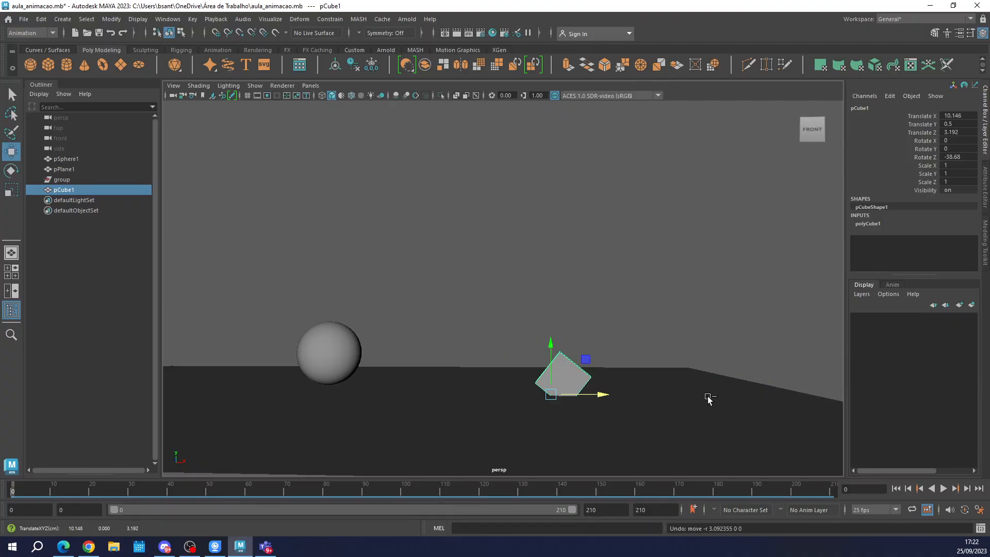
{"action": "key", "text": "ctrl+z"}
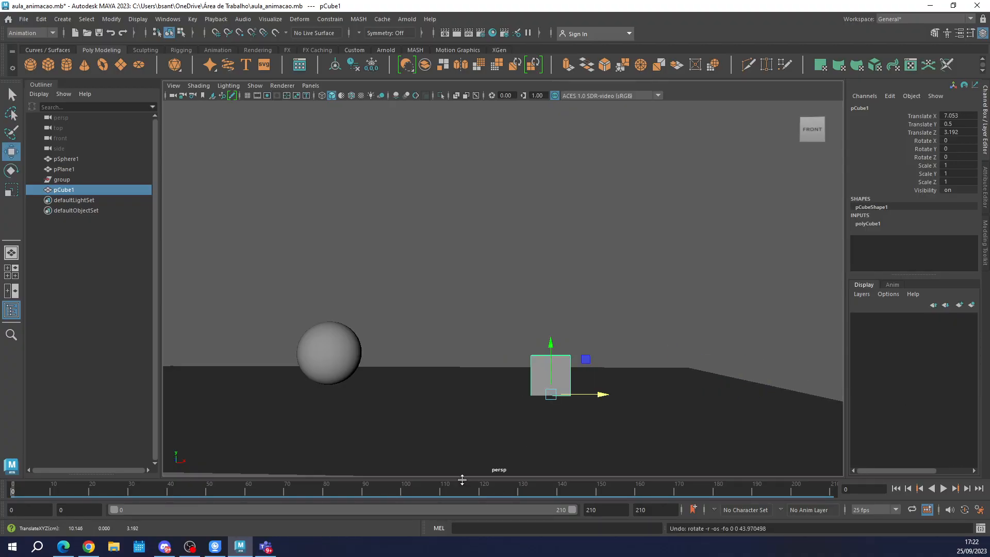
Bake the cube's base pivot into its transform.
{"action": "left_click", "coordinate": [112, 19]}
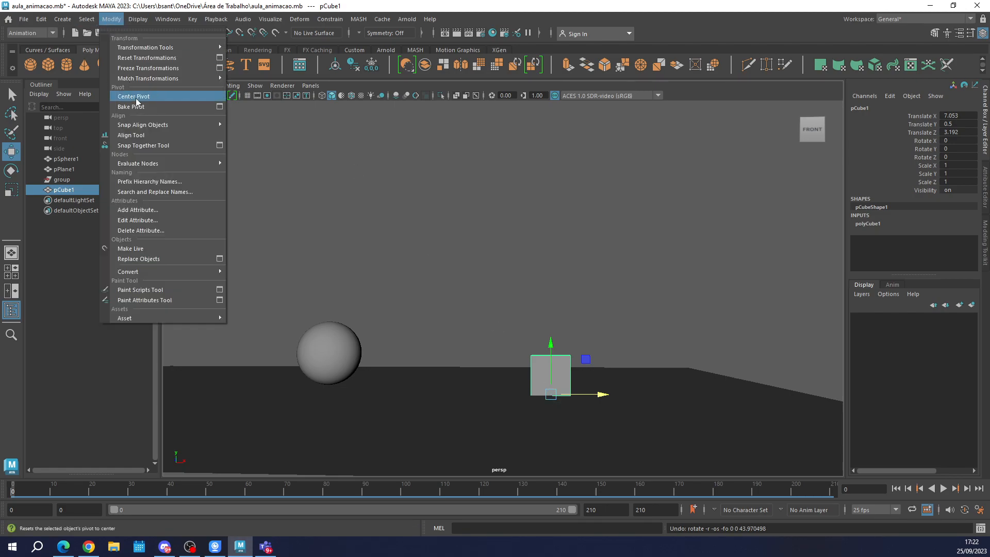
{"action": "left_click", "coordinate": [550, 386]}
{"action": "key", "text": "f"}
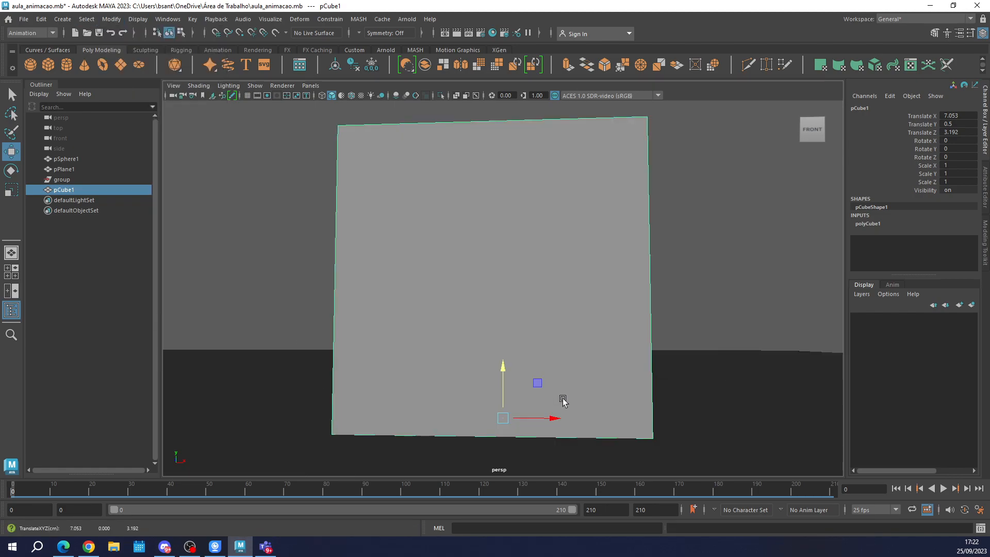
{"action": "left_click", "coordinate": [137, 19]}
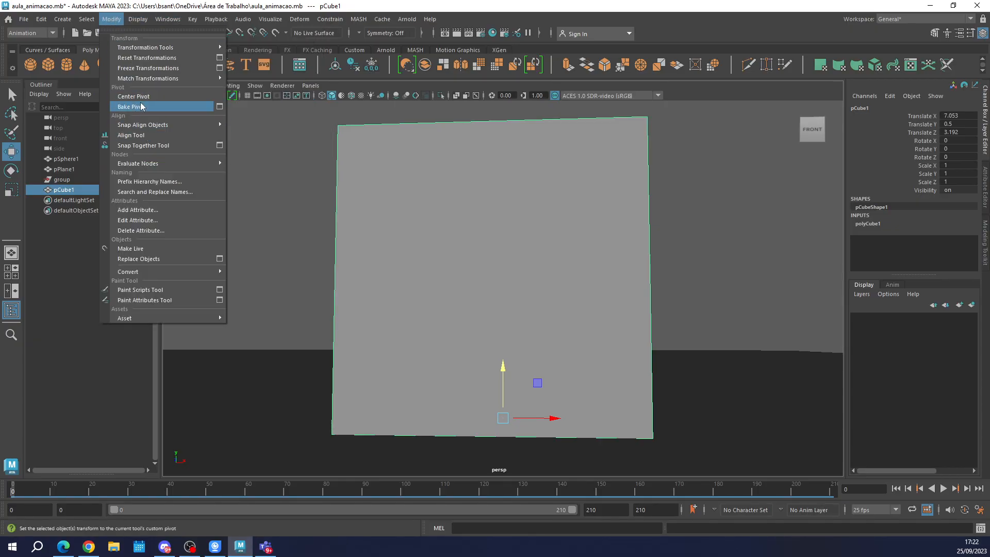
{"action": "left_click", "coordinate": [203, 106]}
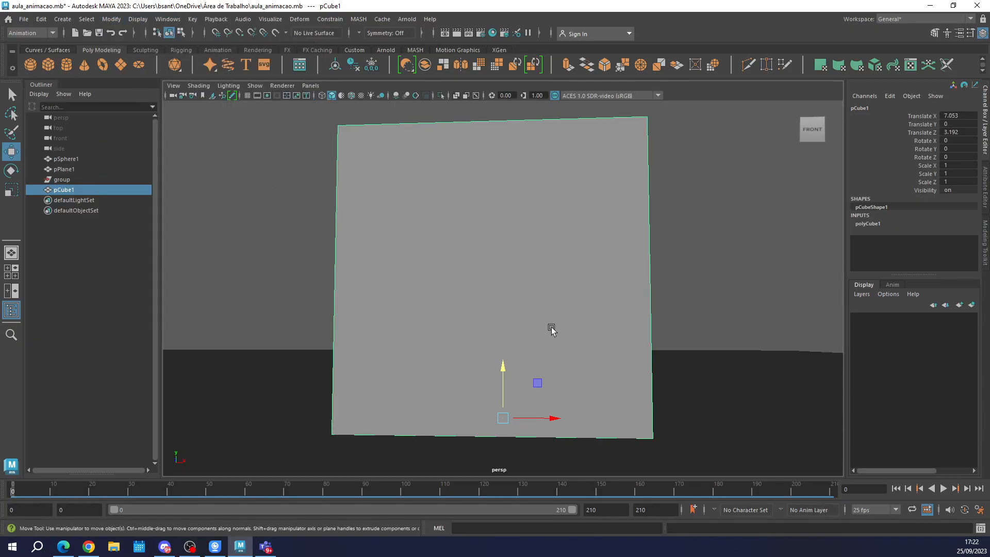
Set a key on all of the cube's channels at frame 0 and go to frame 20.
{"action": "scroll", "coordinate": [549, 333], "scroll_direction": "down", "scroll_amount": 5}
{"action": "key", "text": "s"}
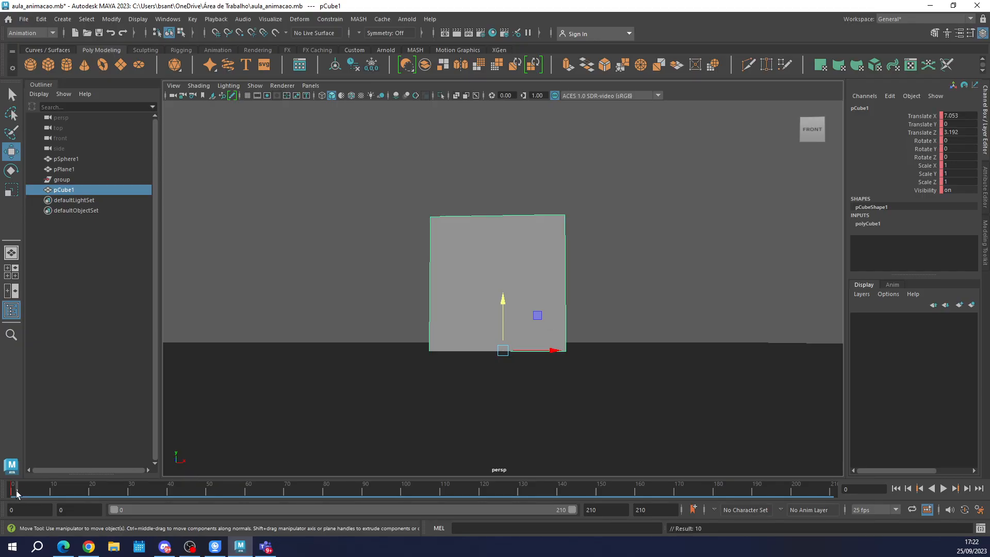
{"action": "key", "text": "alt+v"}
{"action": "left_click", "coordinate": [91, 494]}
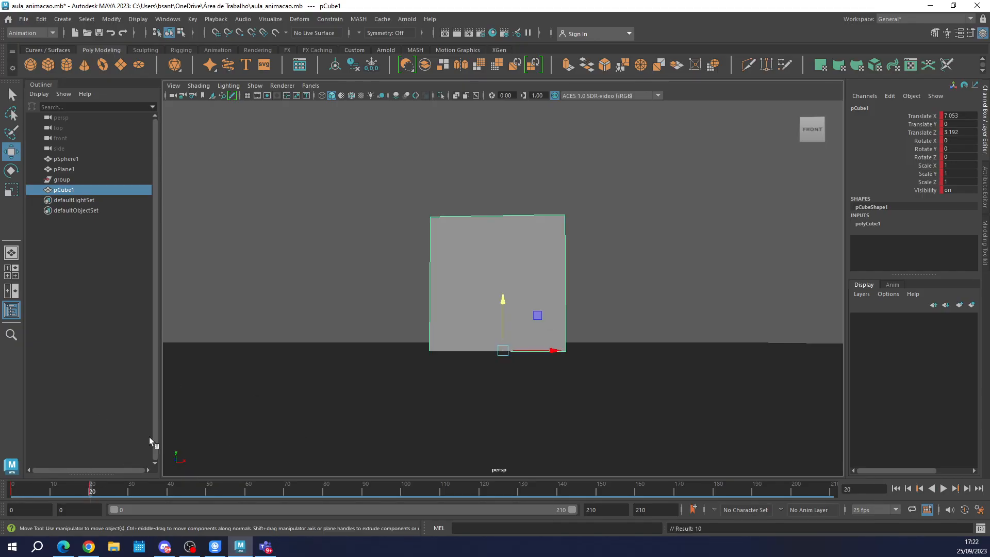
Move the cube's pivot to its lower-left corner by snapping it to the vertex.
{"action": "left_click_drag", "start_coordinate": [557, 305], "coordinate": [512, 302], "text": "alt"}
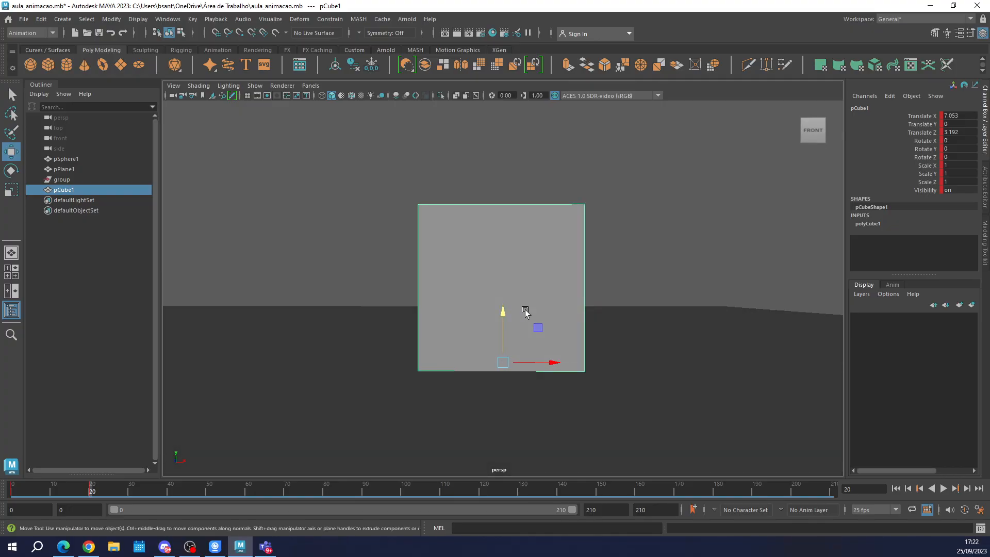
{"action": "key", "text": "d"}
{"action": "key", "text": "v"}
{"action": "left_click_drag", "start_coordinate": [552, 363], "coordinate": [439, 364]}
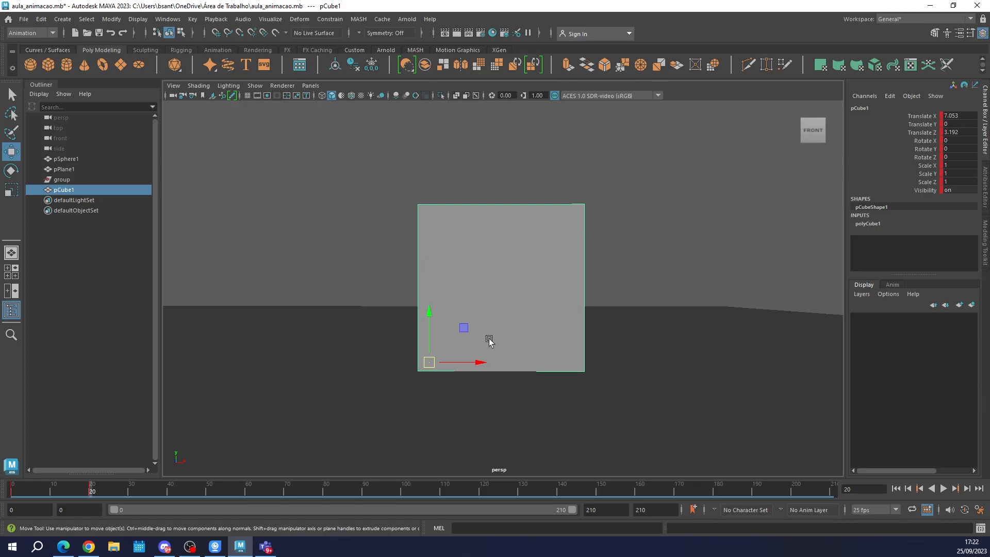
At frame 30, rotate the cube about Z to about 37 degrees and set a key.
{"action": "key", "text": "e"}
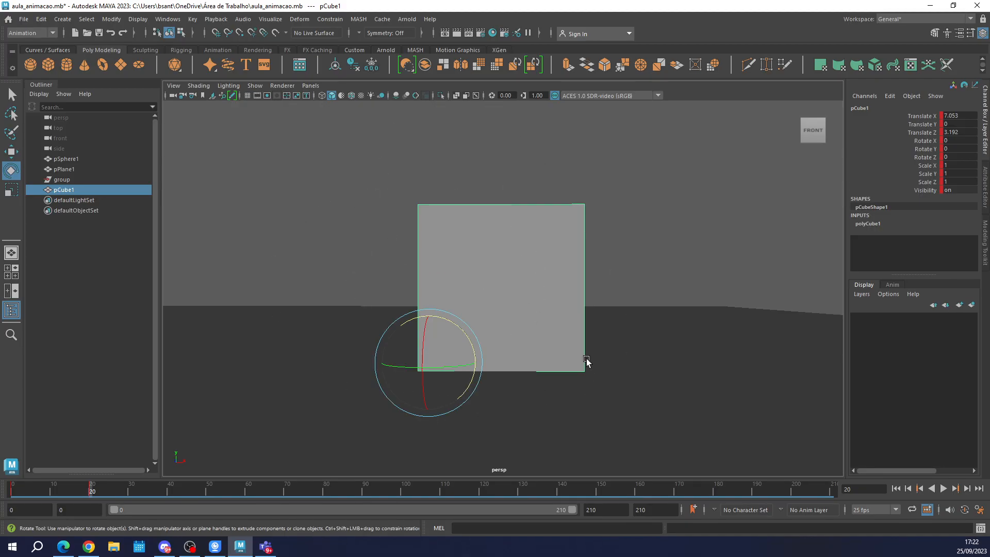
{"action": "left_click", "coordinate": [456, 323]}
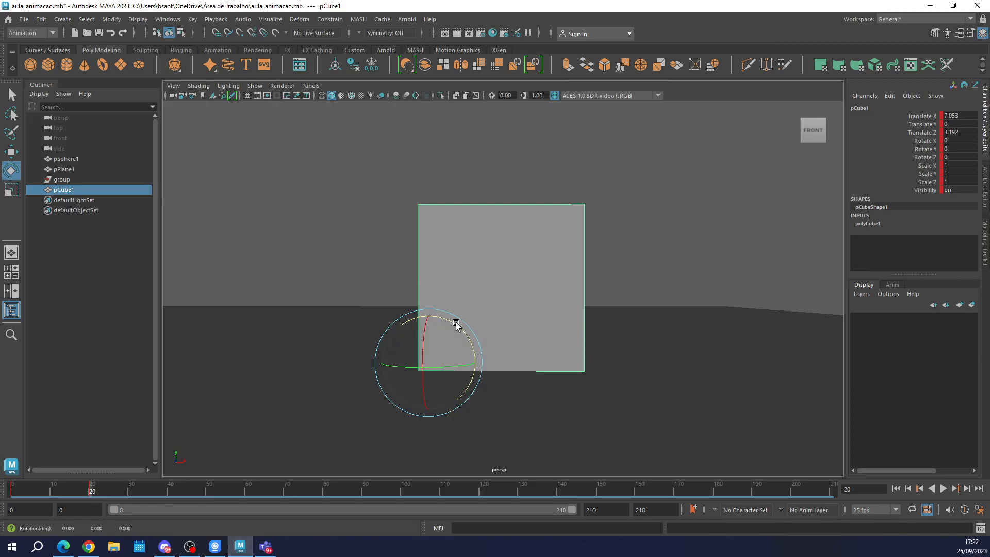
{"action": "left_click", "coordinate": [128, 496]}
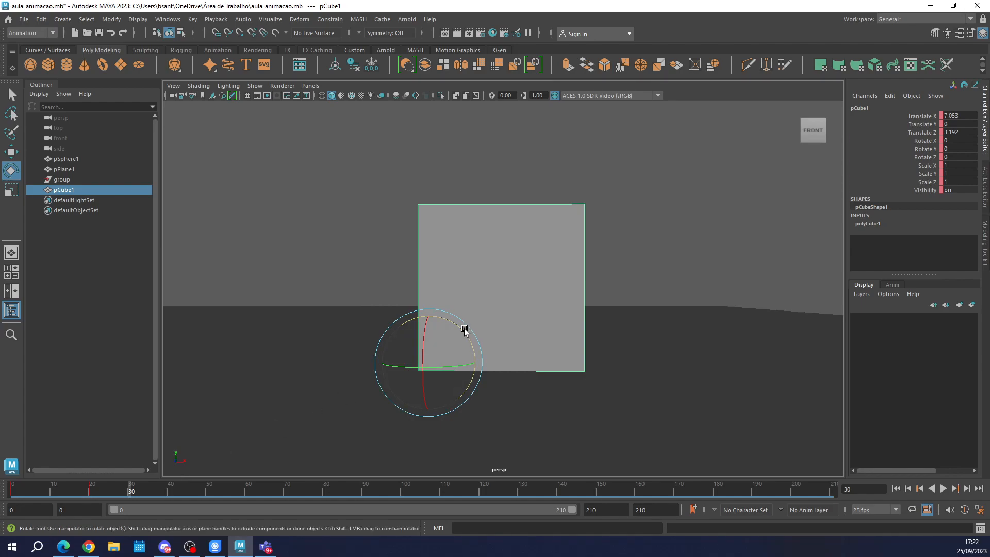
{"action": "left_click_drag", "start_coordinate": [462, 327], "coordinate": [436, 318]}
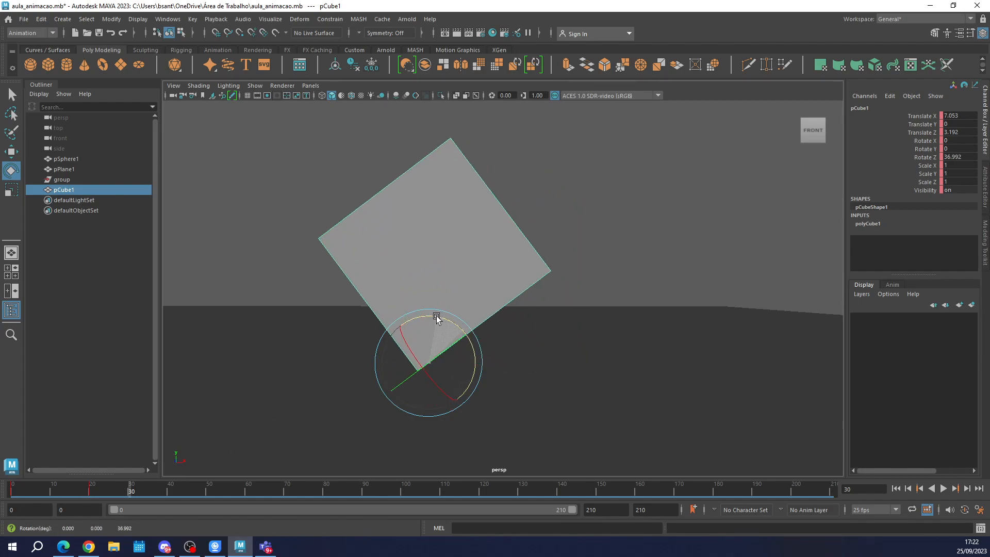
{"action": "key", "text": "s"}
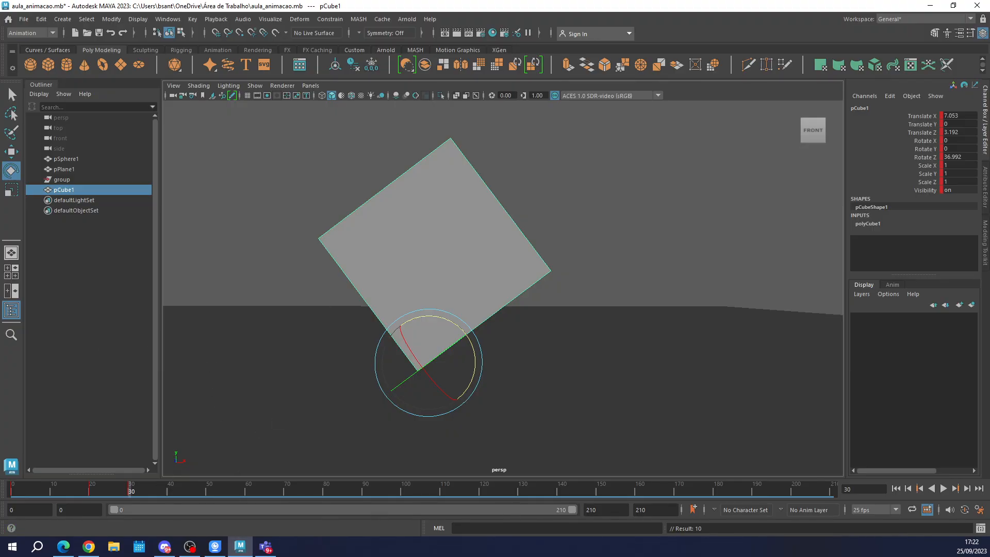
Rotate the cube further about Z to about 48.8 degrees, setting keys at frames 35, 40 and 45.
{"action": "left_click", "coordinate": [85, 488]}
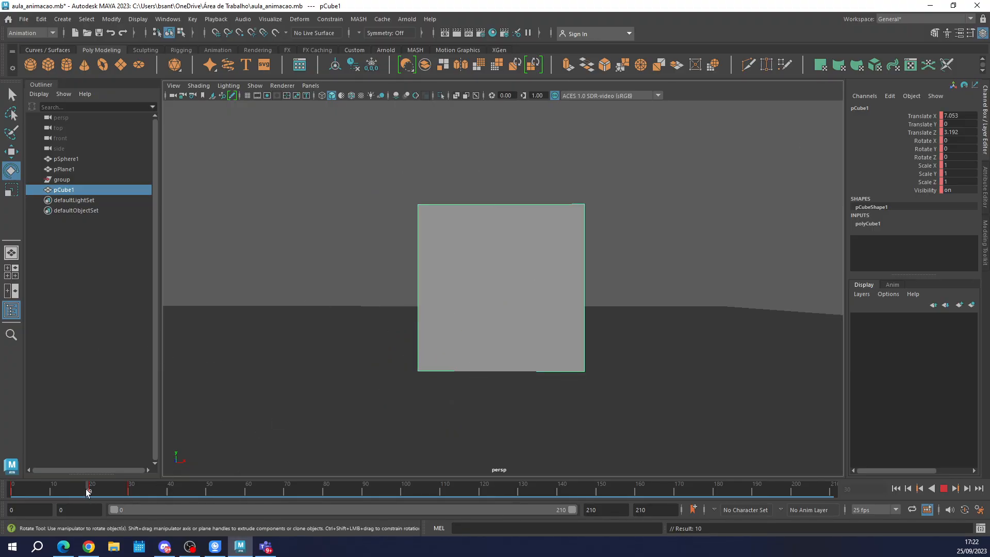
{"action": "left_click_drag", "start_coordinate": [86, 488], "coordinate": [150, 492]}
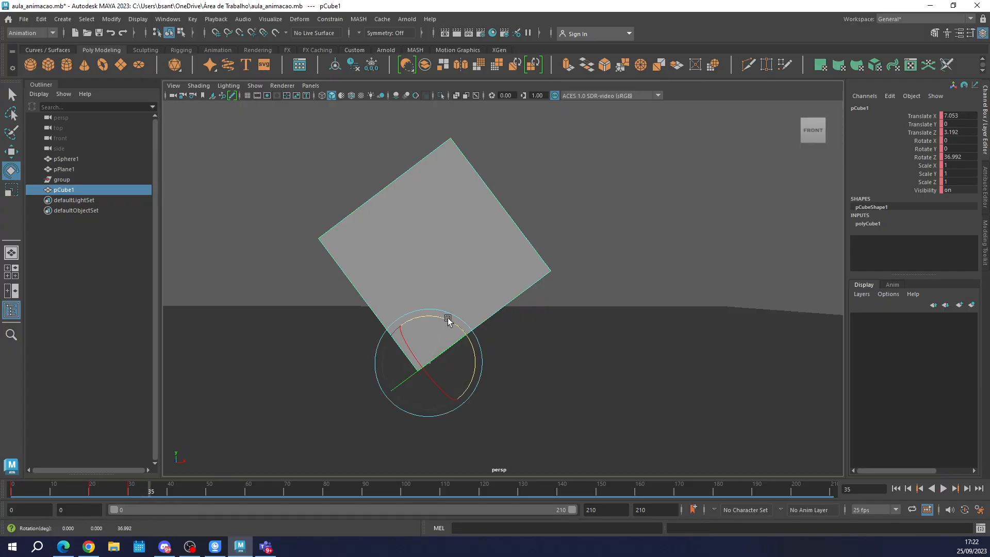
{"action": "left_click_drag", "start_coordinate": [448, 320], "coordinate": [431, 318]}
{"action": "key", "text": "s"}
{"action": "left_click", "coordinate": [167, 492]}
{"action": "key", "text": "s"}
{"action": "left_click", "coordinate": [190, 486]}
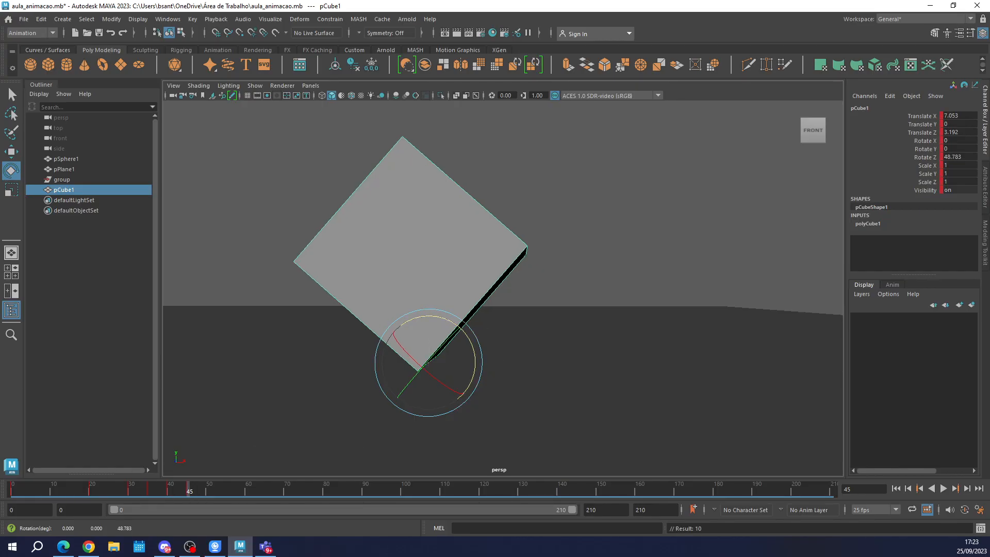
Play back the cube's tilting animation from frame 0 to check its motion.
{"action": "mouse_move", "coordinate": [20, 492]}
{"action": "left_mouse_down"}
{"action": "mouse_move", "coordinate": [163, 497]}
{"action": "mouse_move", "coordinate": [11, 492]}
{"action": "left_mouse_up"}
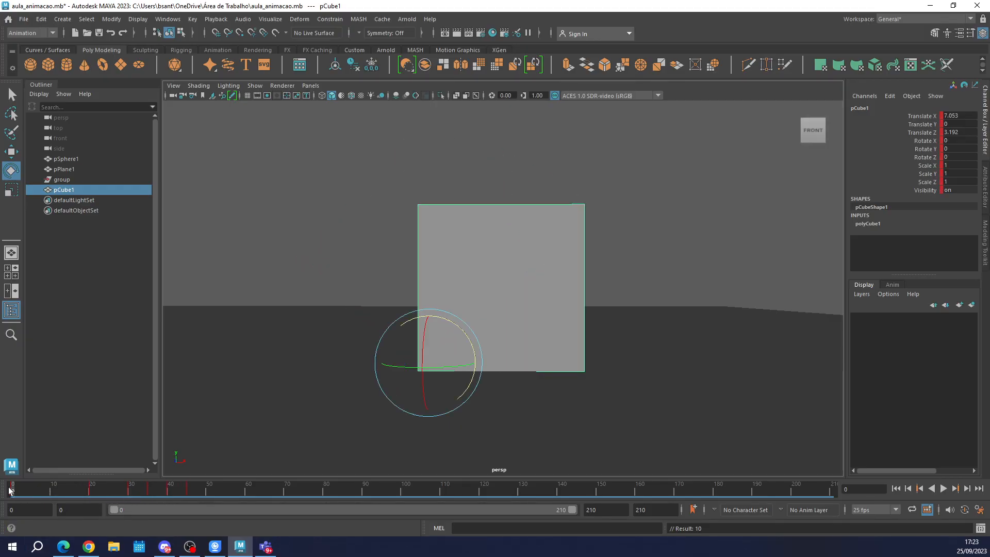
{"action": "left_click", "coordinate": [931, 488]}
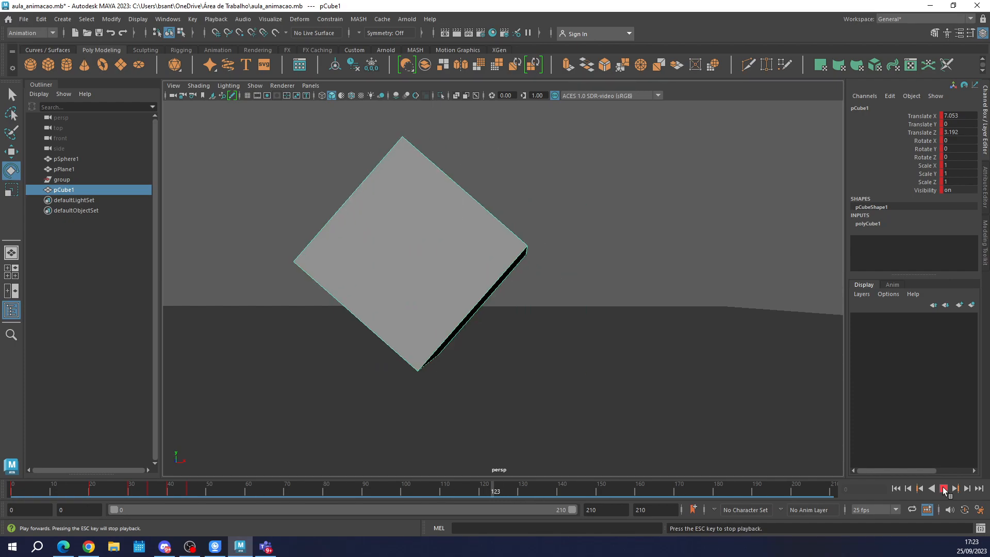
{"action": "left_click", "coordinate": [930, 488]}
{"action": "mouse_move", "coordinate": [191, 494]}
{"action": "left_mouse_down"}
{"action": "mouse_move", "coordinate": [133, 492]}
{"action": "mouse_move", "coordinate": [194, 494]}
{"action": "left_mouse_up"}
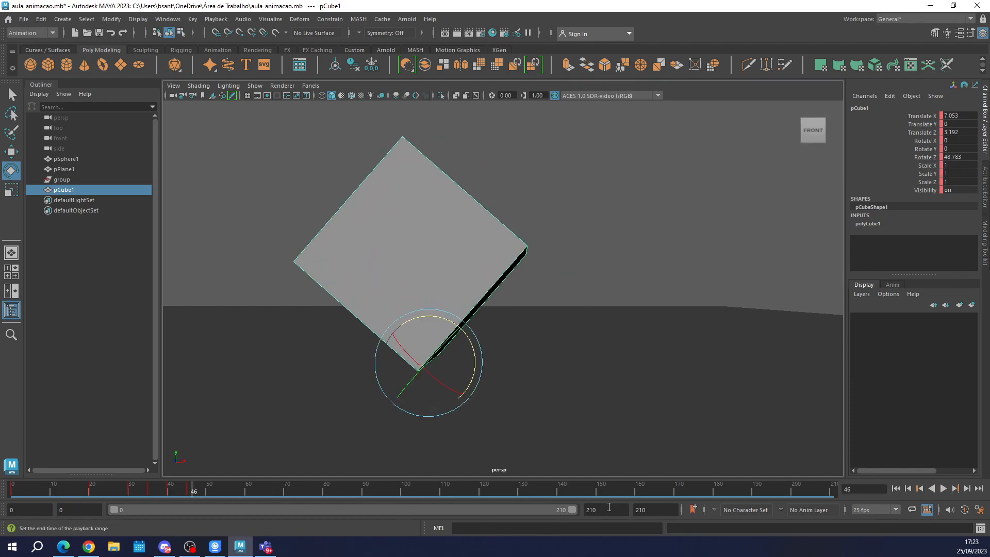
Set the playback end to frame 400 and delete the cube's keys between frames 19 and 50.
{"action": "type", "text": "400"}
{"action": "key", "text": "Return"}
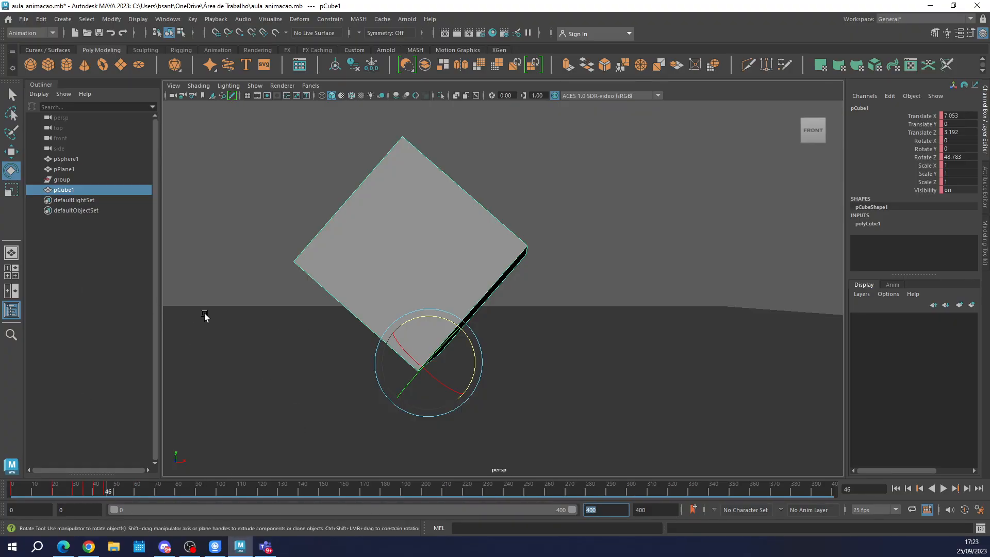
{"action": "left_click_drag", "start_coordinate": [106, 492], "coordinate": [53, 492]}
{"action": "right_click", "coordinate": [67, 490]}
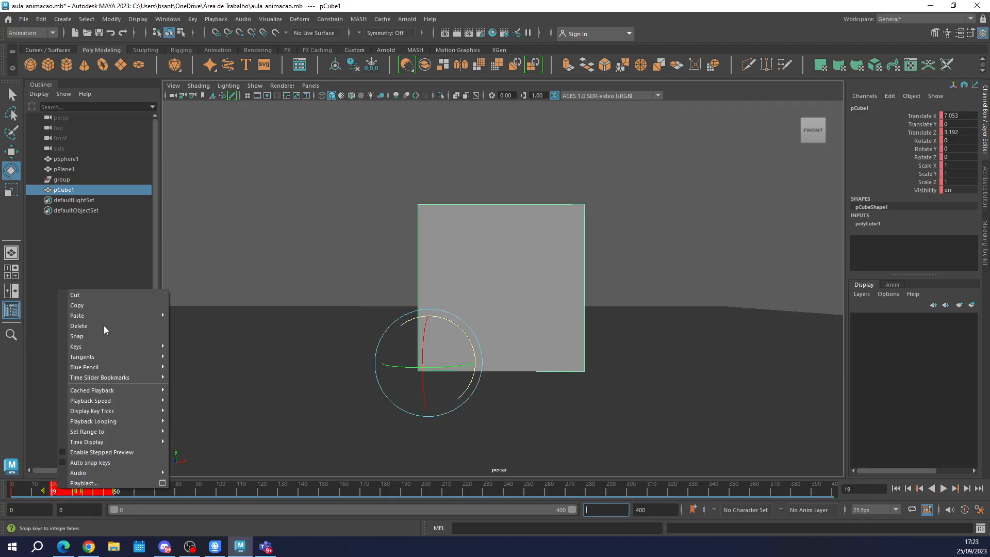
{"action": "left_click", "coordinate": [91, 326]}
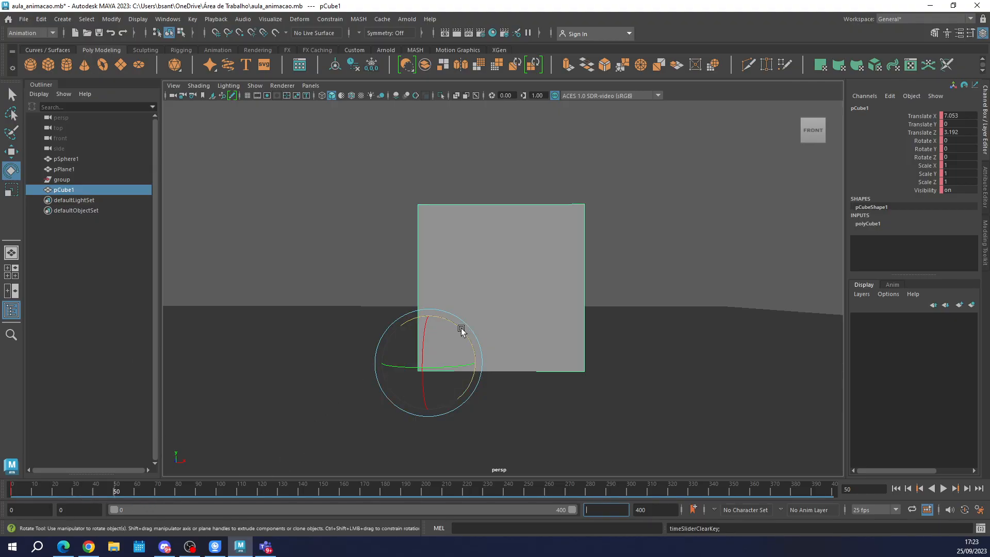
At frame 50, rotate the cube about Z to about 52.8 degrees and set a key.
{"action": "left_click_drag", "start_coordinate": [459, 328], "coordinate": [421, 318]}
{"action": "key", "text": "s"}
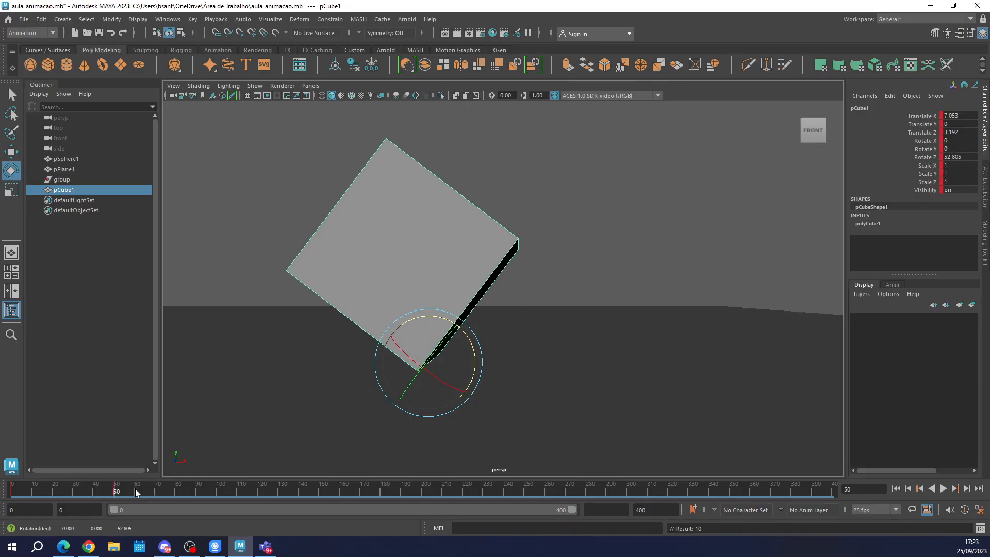
{"action": "left_click", "coordinate": [157, 494]}
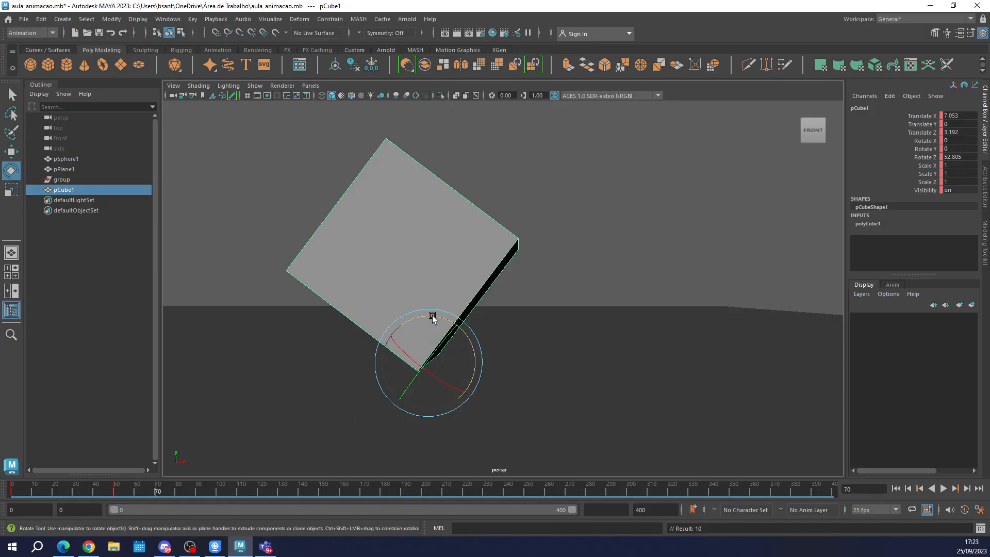
{"action": "left_click_drag", "start_coordinate": [431, 315], "coordinate": [428, 317]}
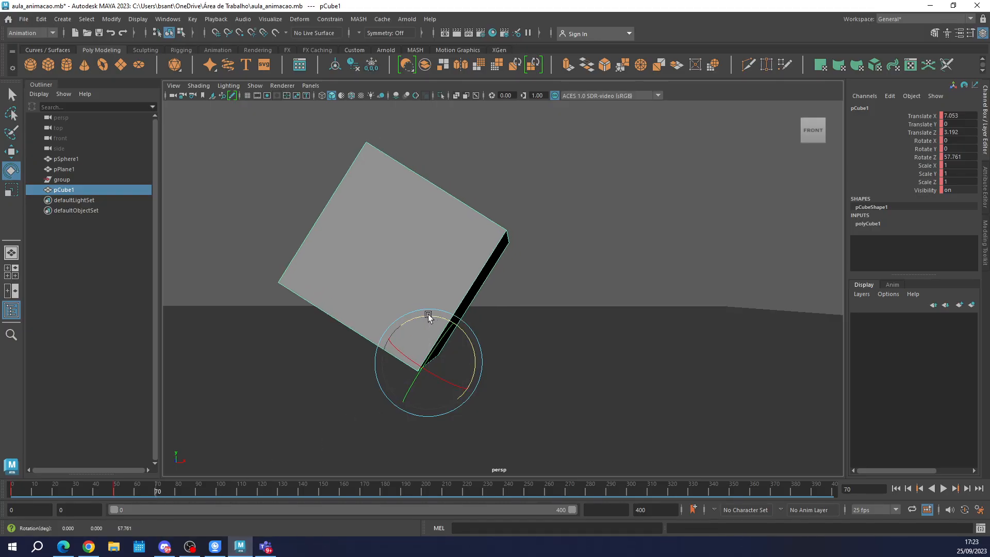
{"action": "key", "text": "ctrl+z"}
Key the cube's Z rotation at about 57.2 degrees on frame 60 and about 60.8 degrees on frame 70.
{"action": "left_click", "coordinate": [135, 493]}
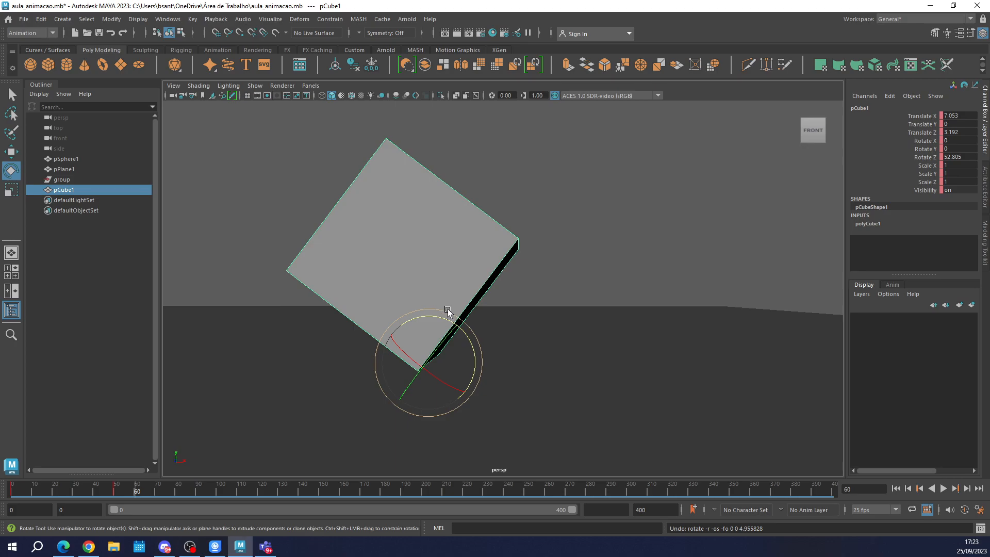
{"action": "left_click_drag", "start_coordinate": [441, 314], "coordinate": [436, 318]}
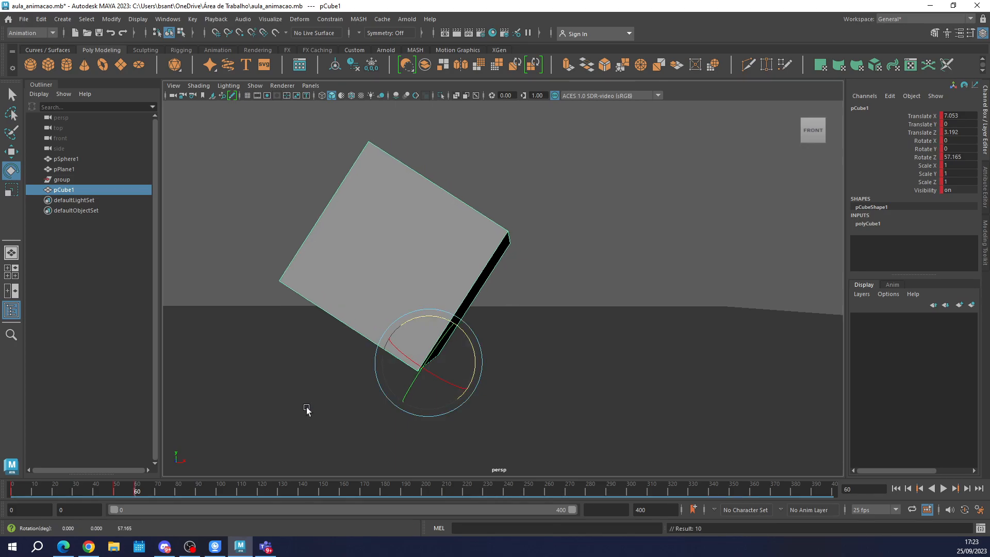
{"action": "key", "text": "s"}
{"action": "left_click", "coordinate": [156, 493]}
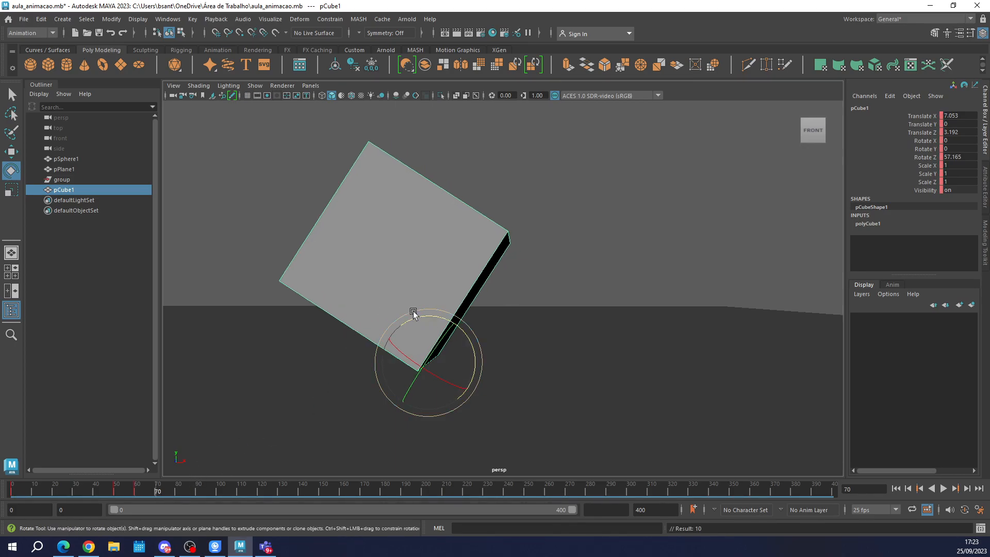
{"action": "left_click_drag", "start_coordinate": [436, 315], "coordinate": [435, 313]}
{"action": "key", "text": "alt+v"}
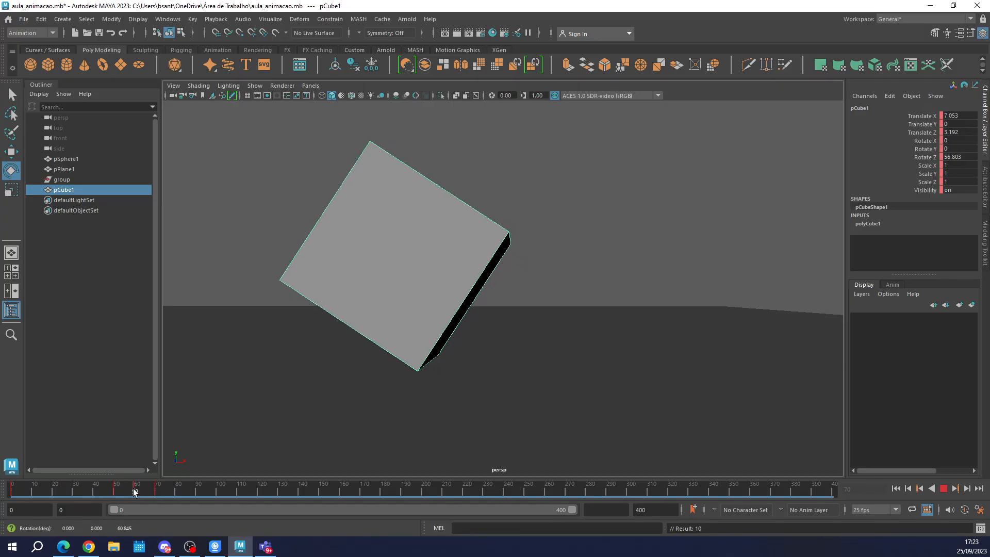
At frame 80, rotate the cube about Z to about 64.5 degrees and set a key.
{"action": "left_click", "coordinate": [133, 489]}
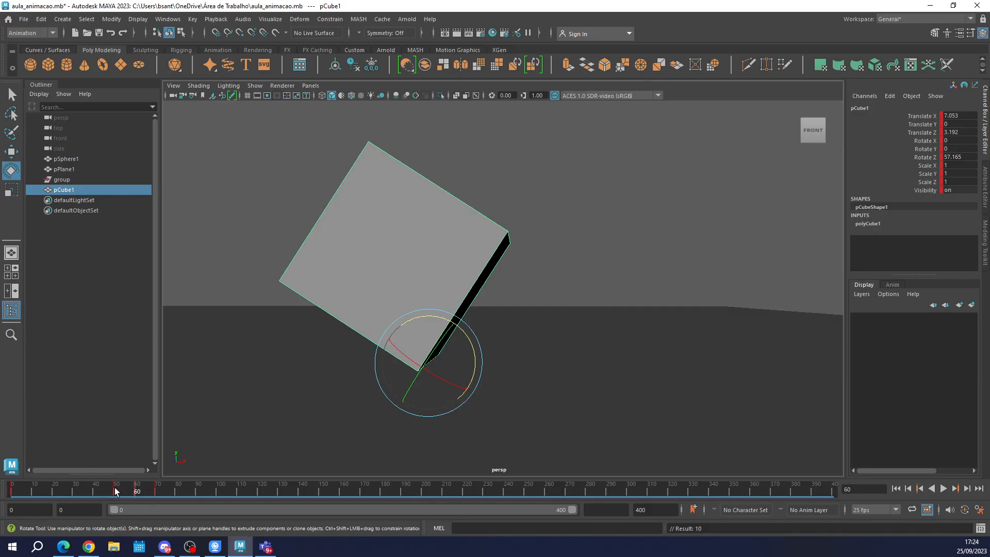
{"action": "left_click", "coordinate": [156, 494]}
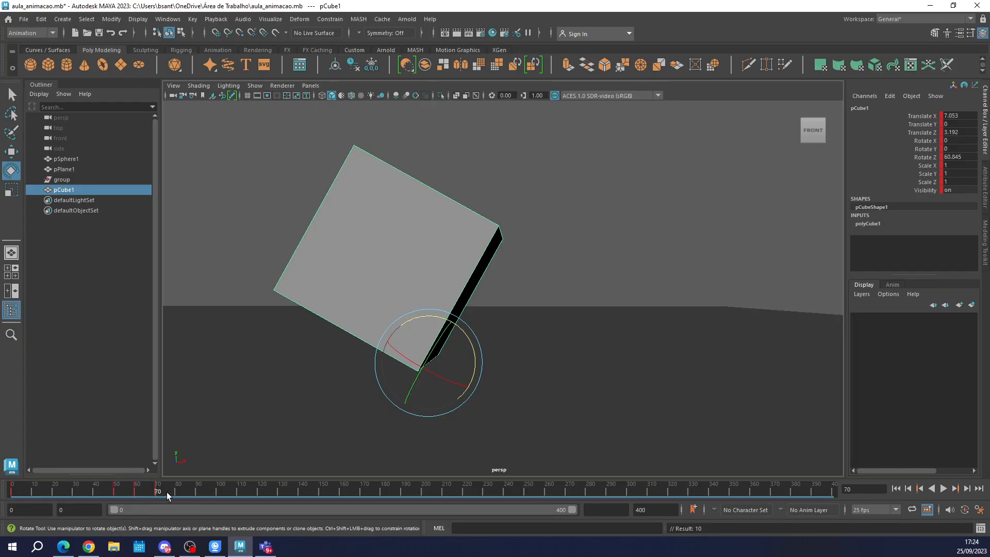
{"action": "left_click", "coordinate": [176, 494]}
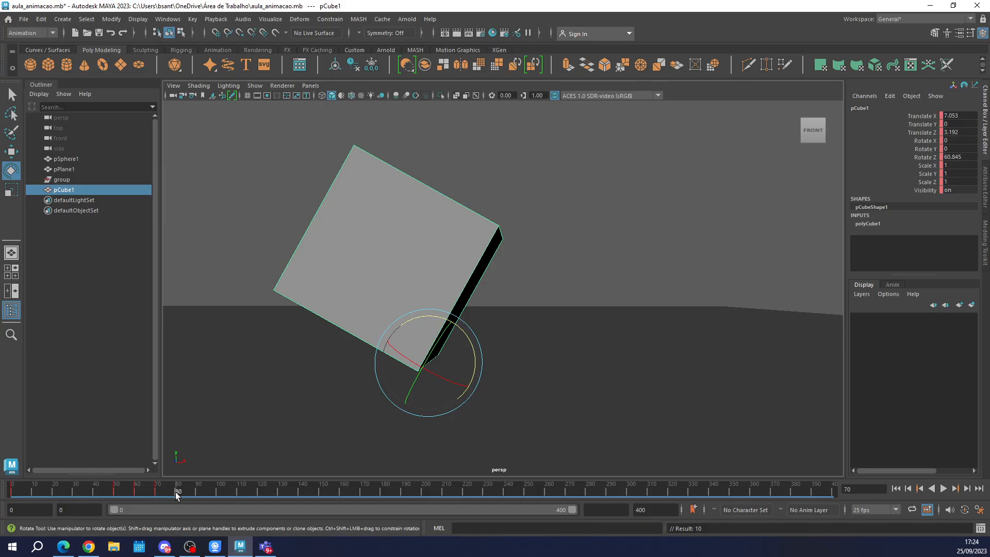
{"action": "left_click", "coordinate": [417, 320]}
{"action": "left_click_drag", "start_coordinate": [417, 320], "coordinate": [415, 320]}
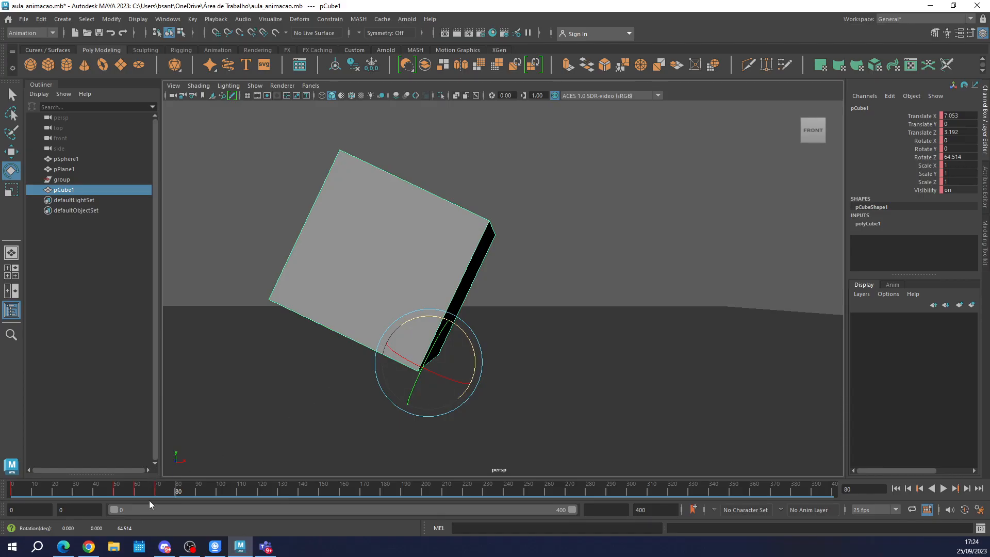
Return to frame 0 and set the animation's end time to frame 100.
{"action": "left_click_drag", "start_coordinate": [181, 494], "coordinate": [12, 493]}
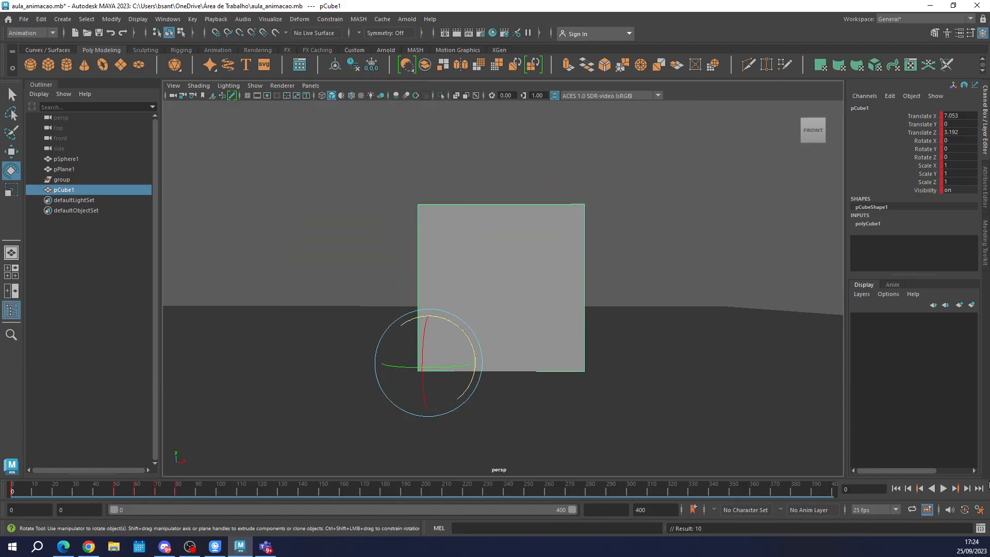
{"action": "left_click_drag", "start_coordinate": [663, 510], "coordinate": [562, 504]}
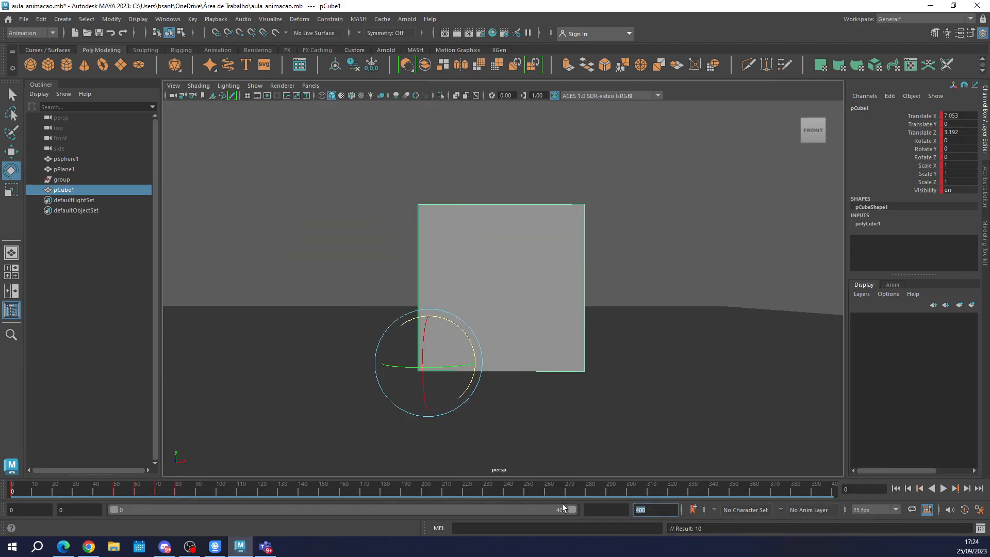
{"action": "type", "text": "100"}
{"action": "key", "text": "Return"}
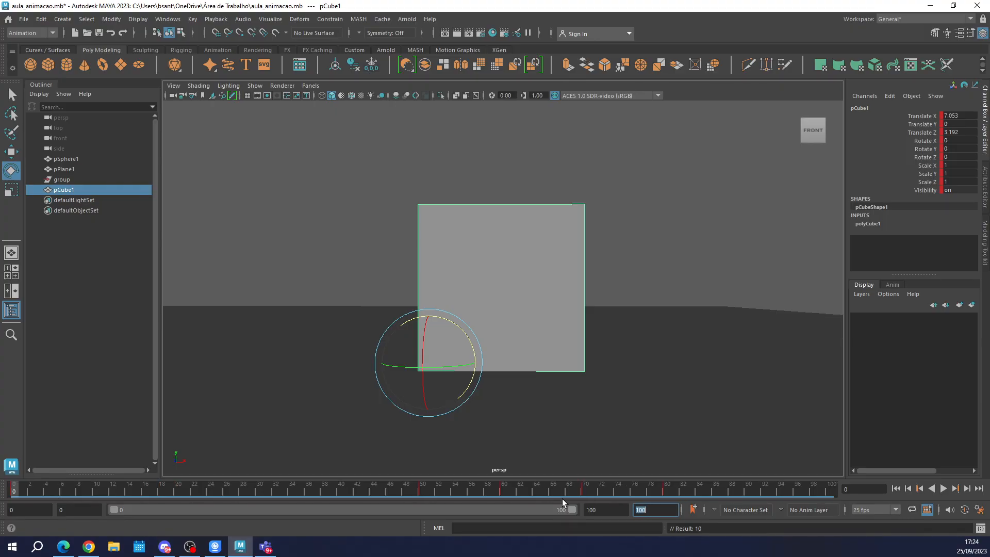
Play back the shortened animation to review how the cube tilts onto its corner.
{"action": "left_click", "coordinate": [943, 488]}
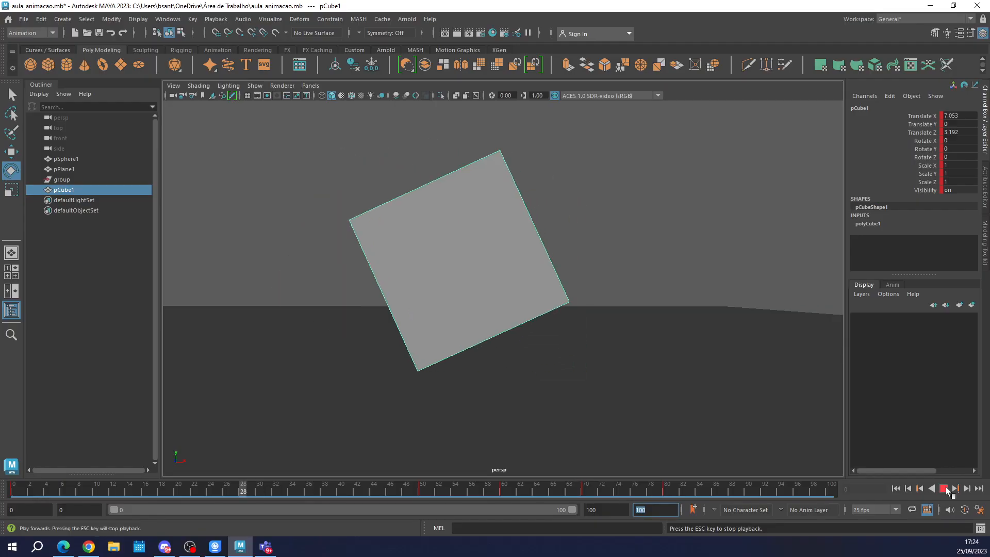
{"action": "left_click", "coordinate": [946, 491]}
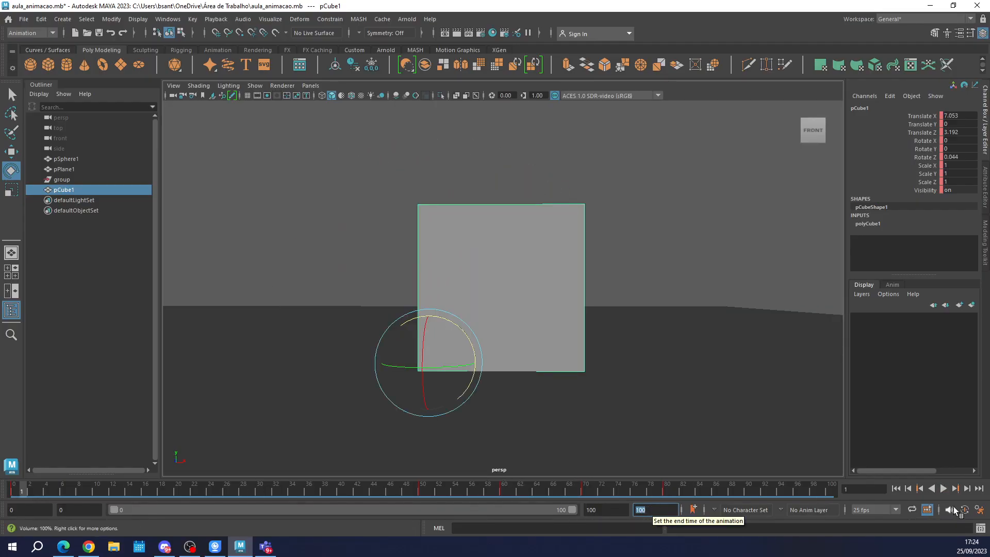
{"action": "key", "text": "alt+v"}
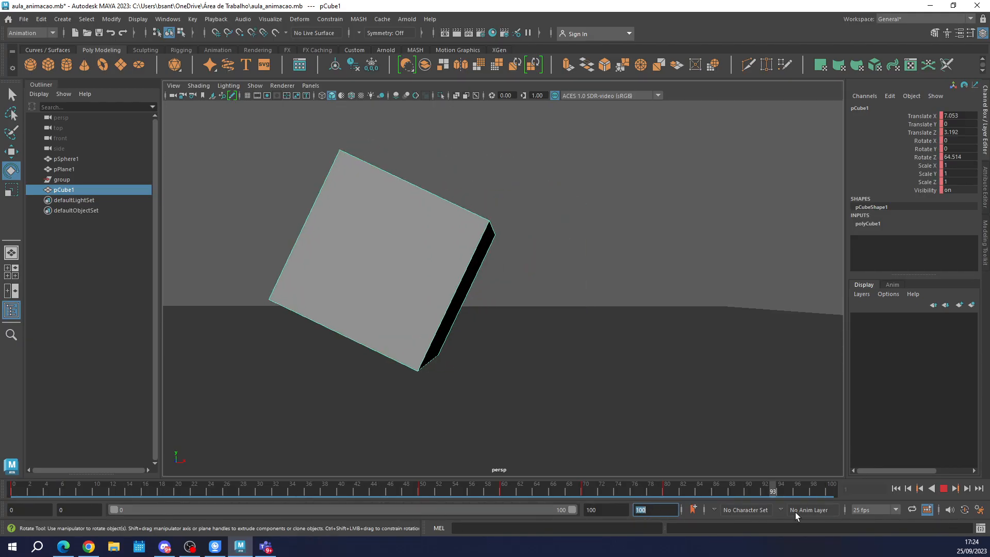
At frame 80, rotate the cube back to about 62.2 degrees on Z and update its key.
{"action": "left_click_drag", "start_coordinate": [413, 506], "coordinate": [663, 496]}
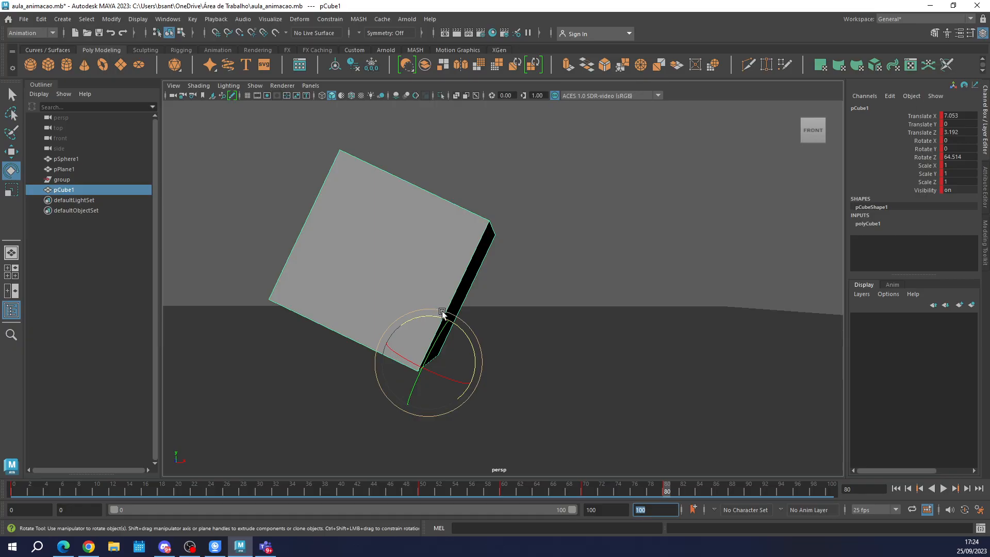
{"action": "left_click_drag", "start_coordinate": [444, 323], "coordinate": [450, 316]}
{"action": "key", "text": "s"}
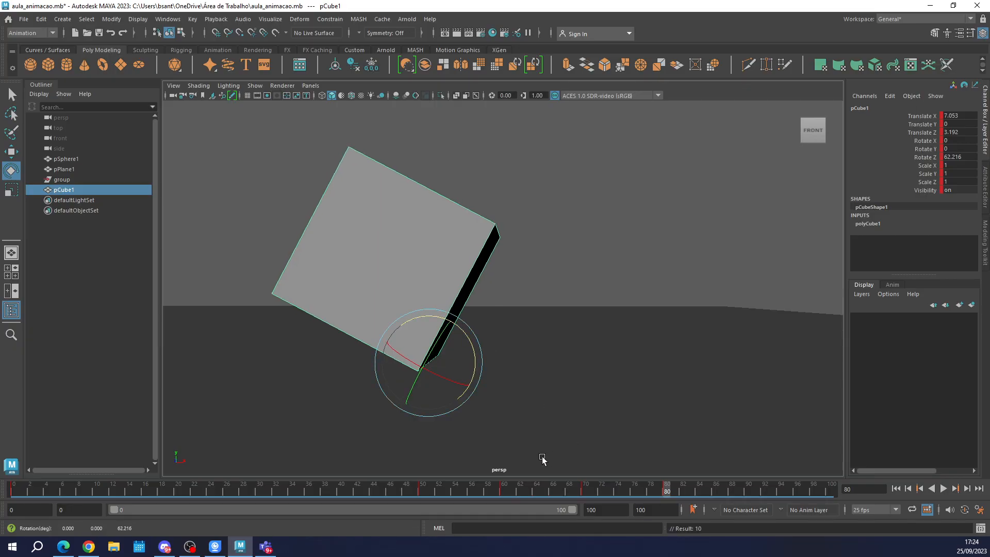
Set the animation's end time to frame 400 and extend the playback range to cover all 400 frames.
{"action": "left_click_drag", "start_coordinate": [417, 489], "coordinate": [667, 506]}
{"action": "key", "text": "Return"}
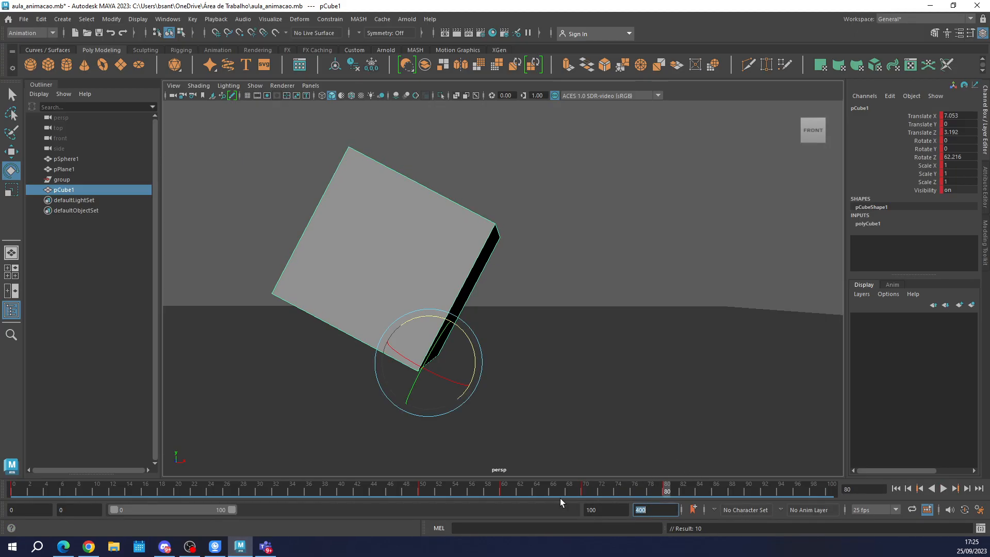
{"action": "left_click_drag", "start_coordinate": [232, 510], "coordinate": [580, 512]}
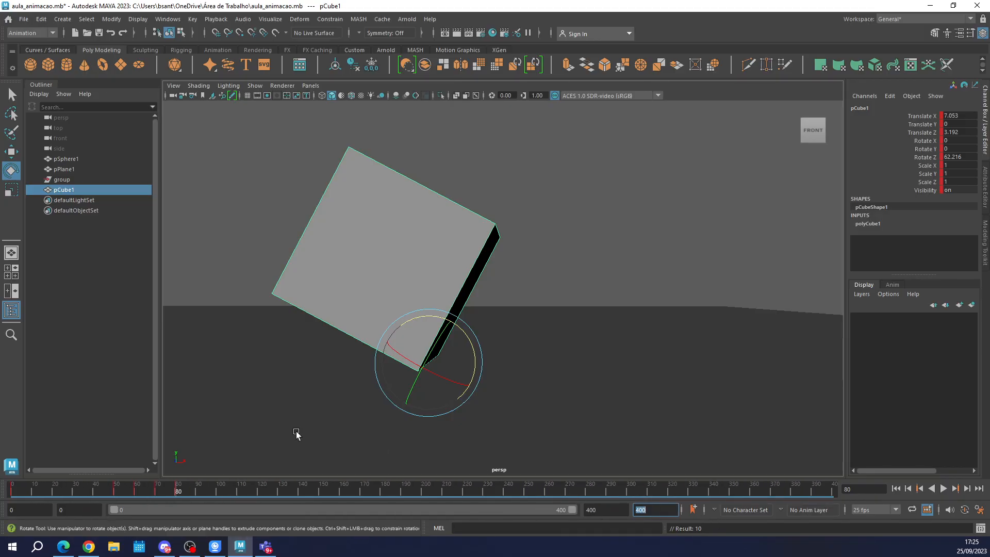
At frame 100, set a key on the cube to hold its current tilt.
{"action": "key", "text": "alt+v"}
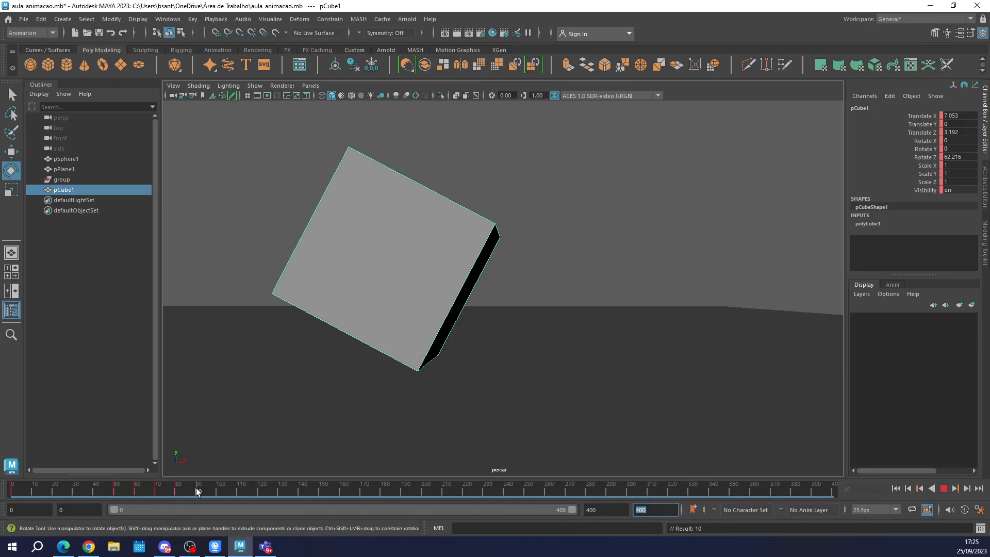
{"action": "left_click", "coordinate": [217, 493]}
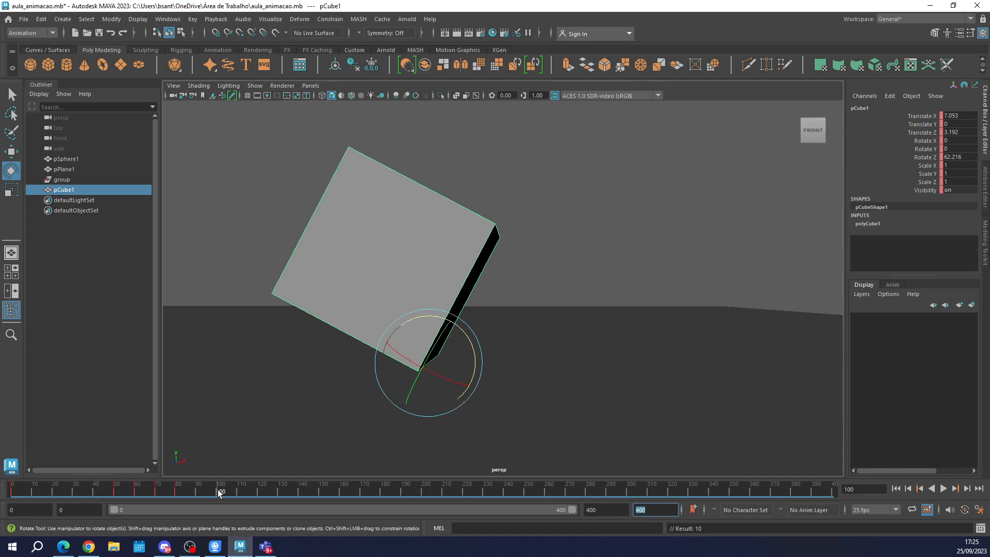
{"action": "type", "text": "s"}
{"action": "left_click", "coordinate": [418, 344]}
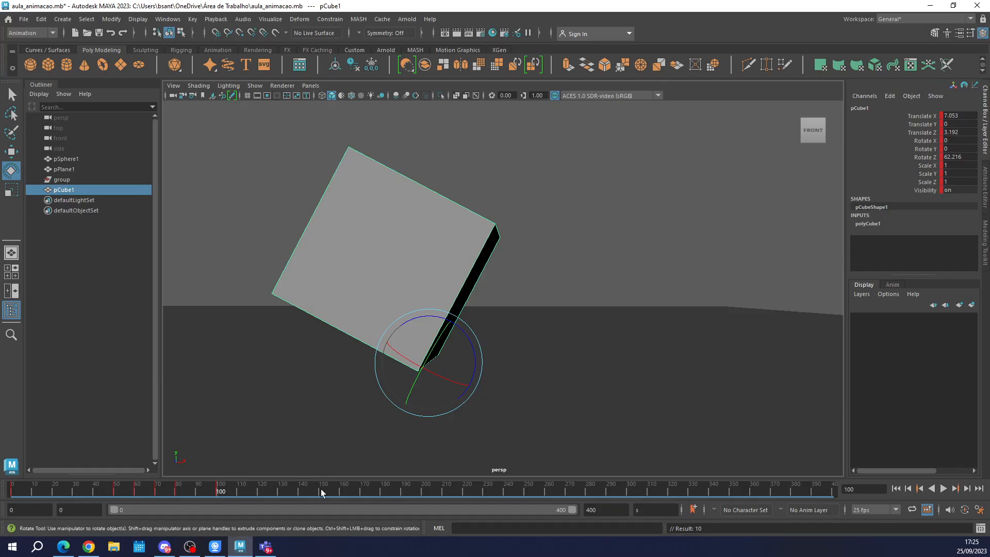
At frame 130, rotate the cube back down to 1 degree on Z and set a key.
{"action": "left_click", "coordinate": [277, 491]}
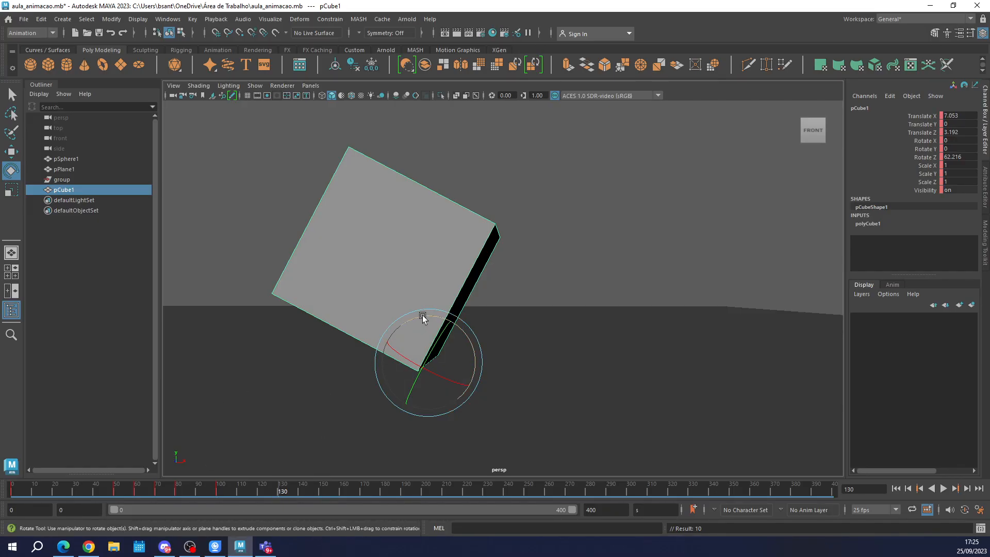
{"action": "left_click_drag", "start_coordinate": [422, 317], "coordinate": [456, 340]}
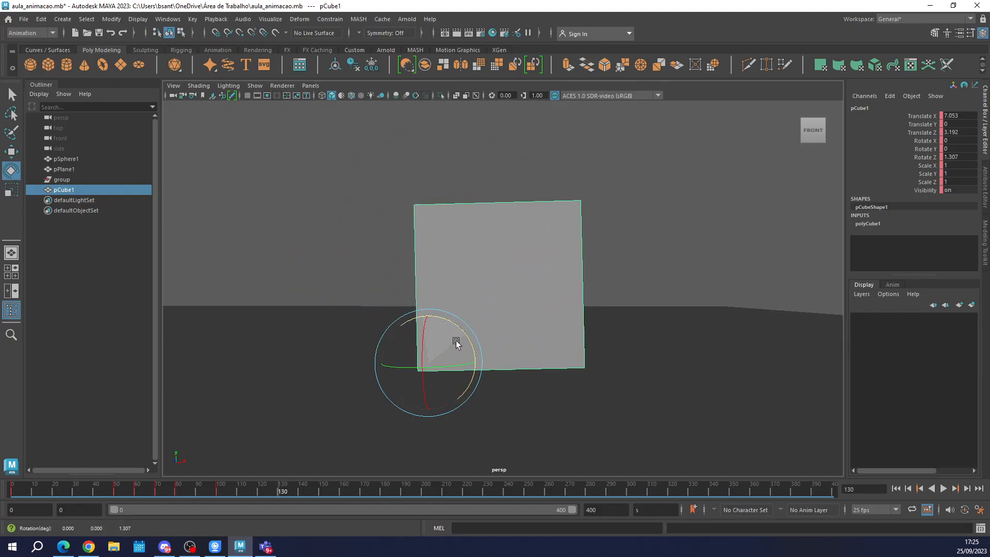
{"action": "double_click", "coordinate": [961, 157]}
{"action": "type", "text": "0"}
{"action": "key", "text": "Return"}
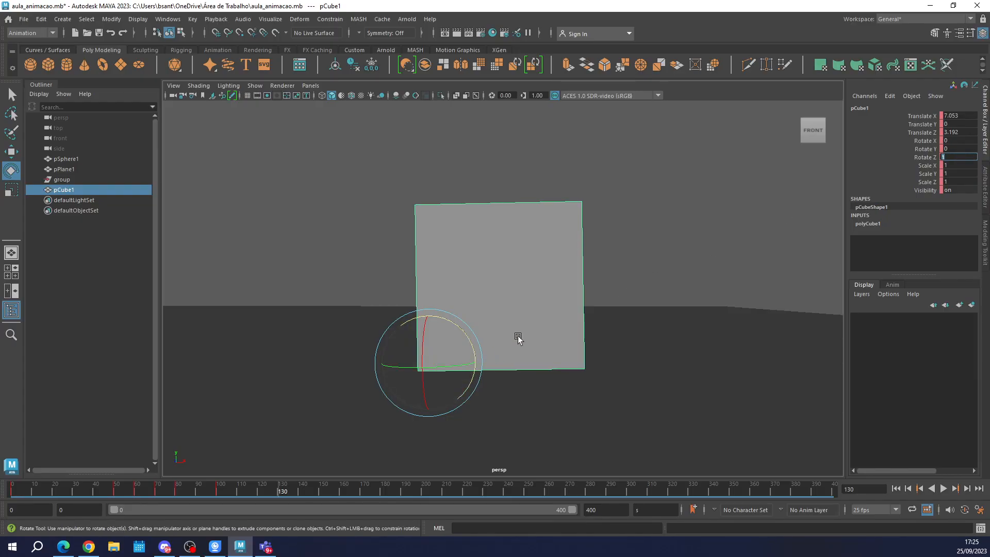
{"action": "key", "text": "s"}
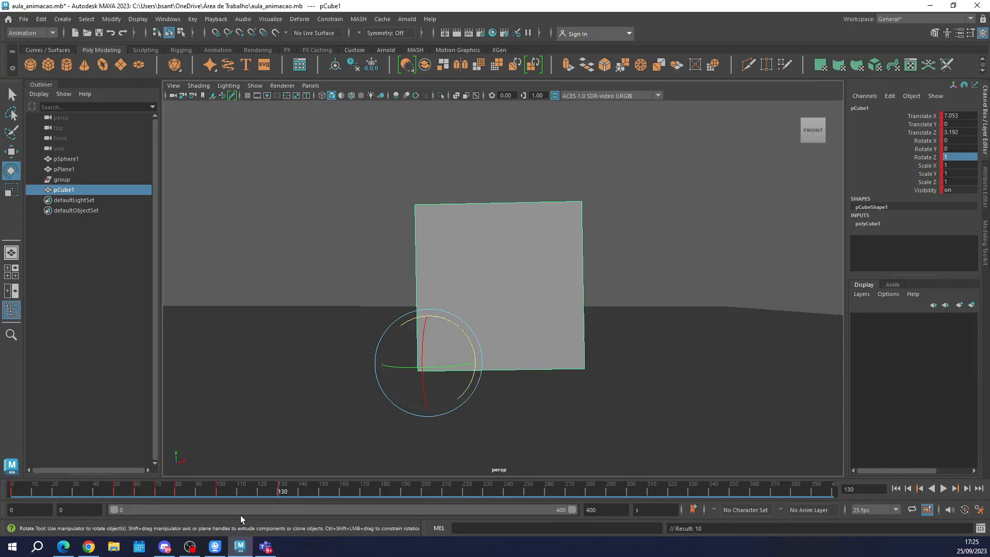
Scrub through the cube's fall and snap its pivot from the lower-left to the lower-right corner.
{"action": "left_click_drag", "start_coordinate": [160, 494], "coordinate": [276, 483]}
{"action": "key", "text": "d"}
{"action": "key", "text": "v"}
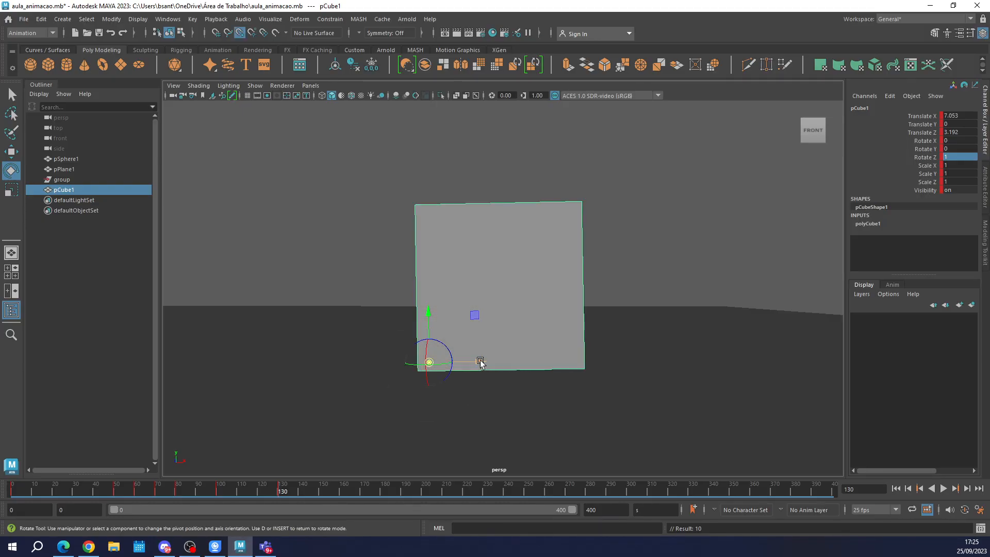
{"action": "left_click_drag", "start_coordinate": [480, 362], "coordinate": [579, 369]}
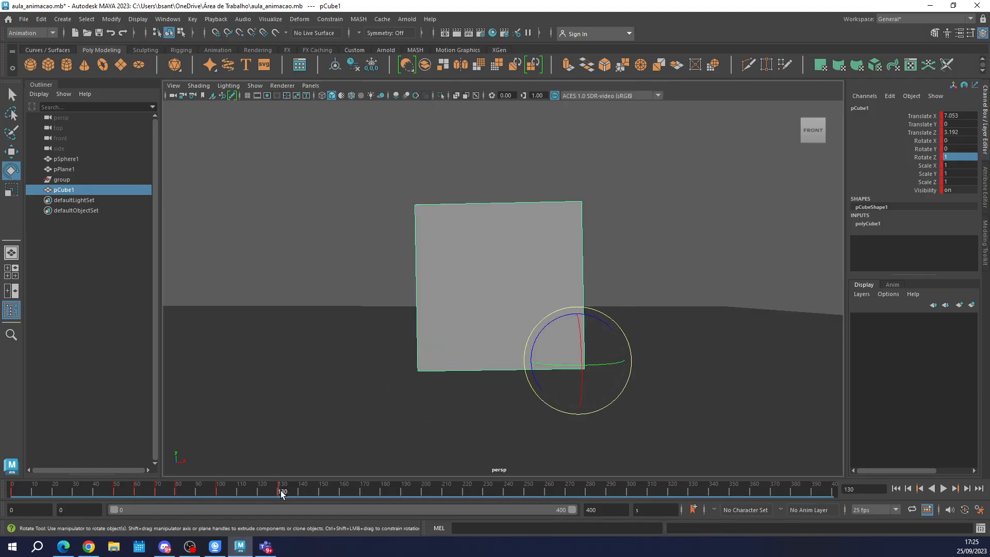
At frame 160, tilt the cube over its lower-right corner to -50 degrees on Z and set a key.
{"action": "left_click_drag", "start_coordinate": [282, 493], "coordinate": [344, 493]}
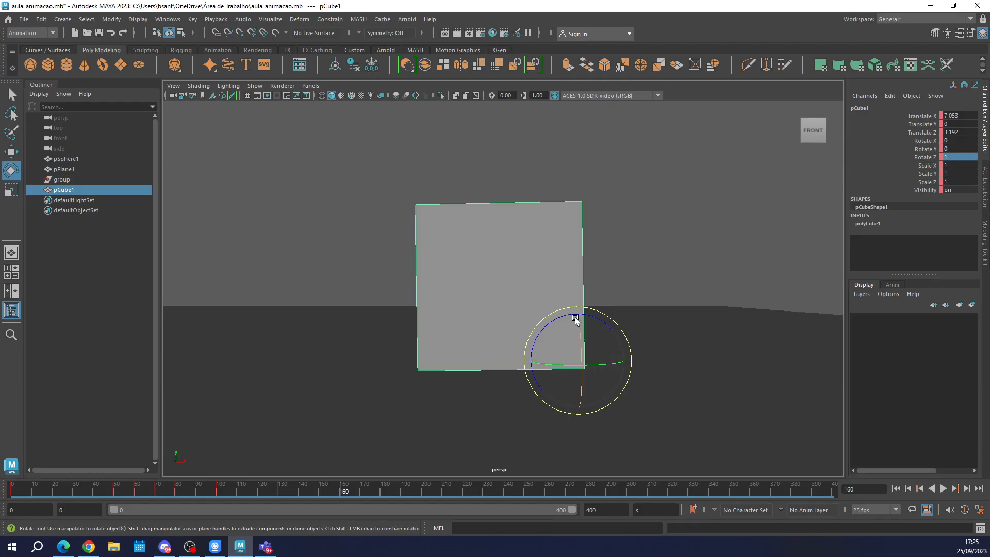
{"action": "left_click_drag", "start_coordinate": [564, 316], "coordinate": [601, 318]}
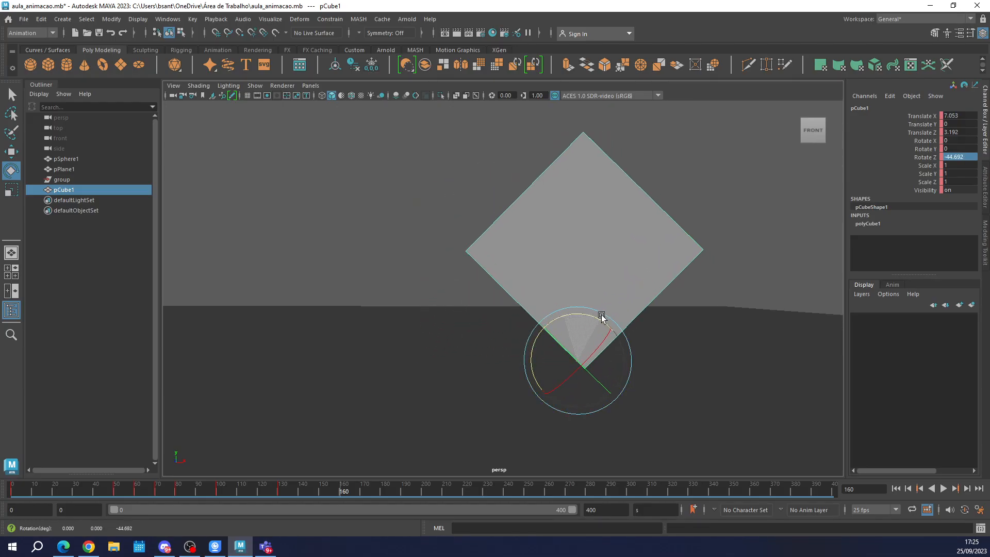
{"action": "double_click", "coordinate": [970, 157]}
{"action": "type", "text": "-50"}
{"action": "key", "text": "Return"}
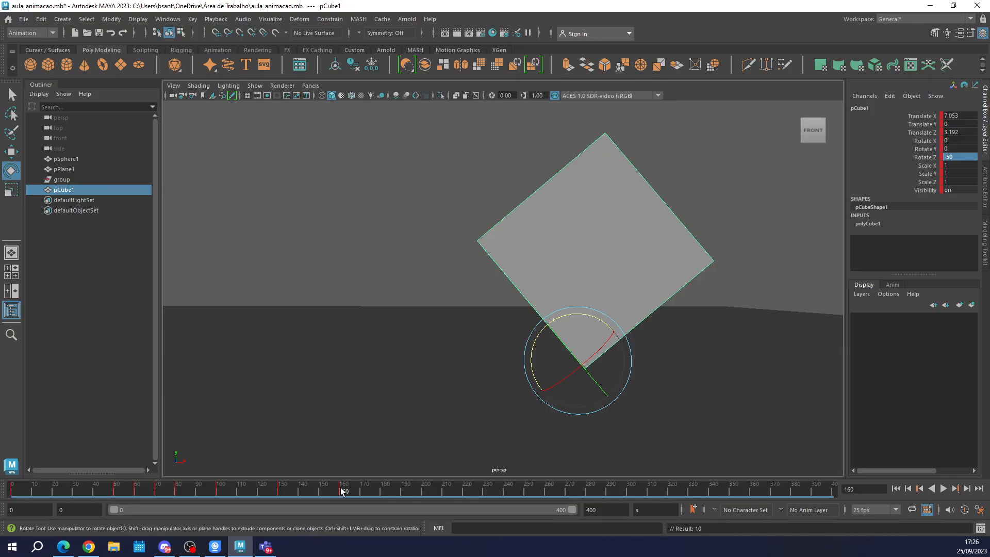
At frame 190, set the cube's Z rotation to -90 degrees, key it, and scrub back to frame 0 to check the motion.
{"action": "key", "text": "alt+v"}
{"action": "mouse_move", "coordinate": [419, 494]}
{"action": "left_mouse_down"}
{"action": "mouse_move", "coordinate": [375, 494]}
{"action": "mouse_move", "coordinate": [404, 492]}
{"action": "left_mouse_up"}
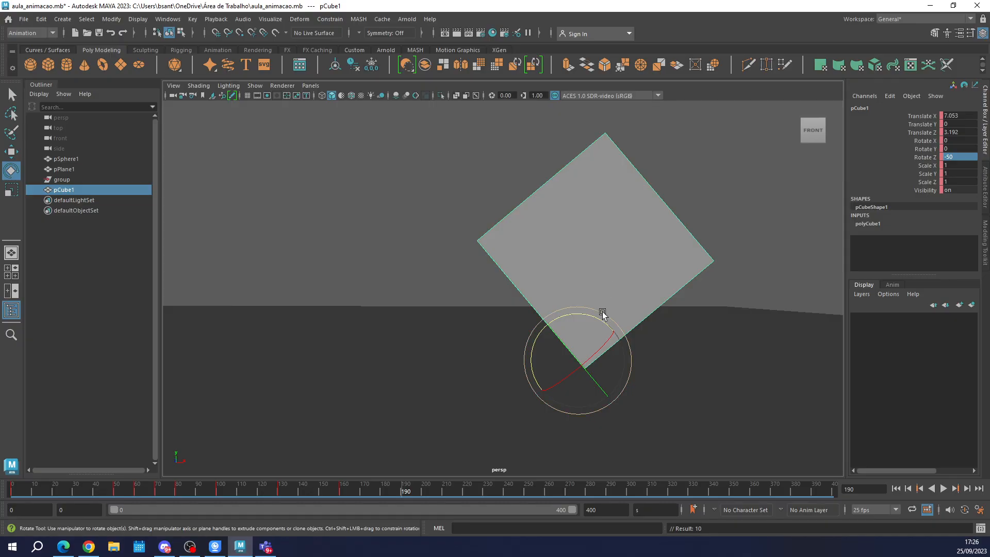
{"action": "left_click_drag", "start_coordinate": [575, 320], "coordinate": [603, 320]}
{"action": "double_click", "coordinate": [968, 157]}
{"action": "type", "text": "-90"}
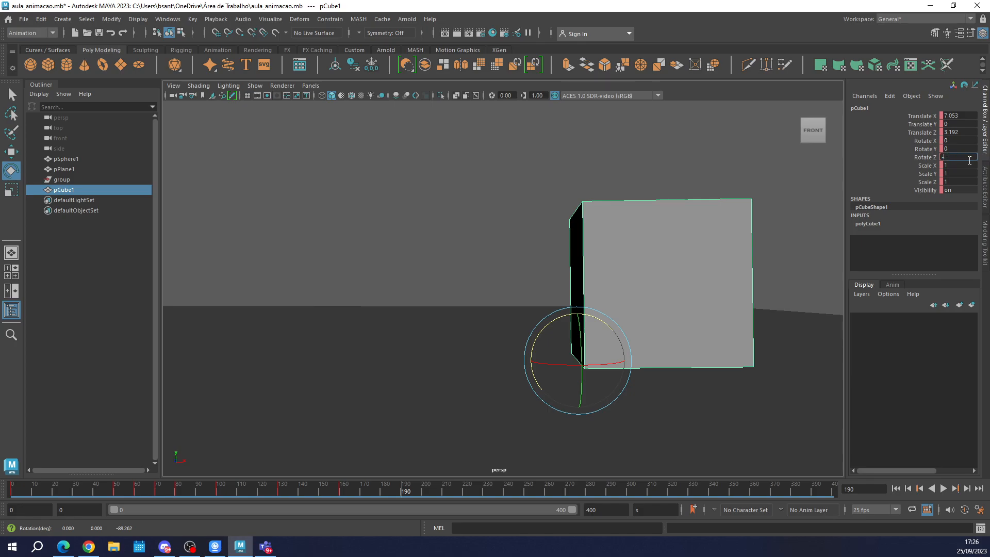
{"action": "key", "text": "Return"}
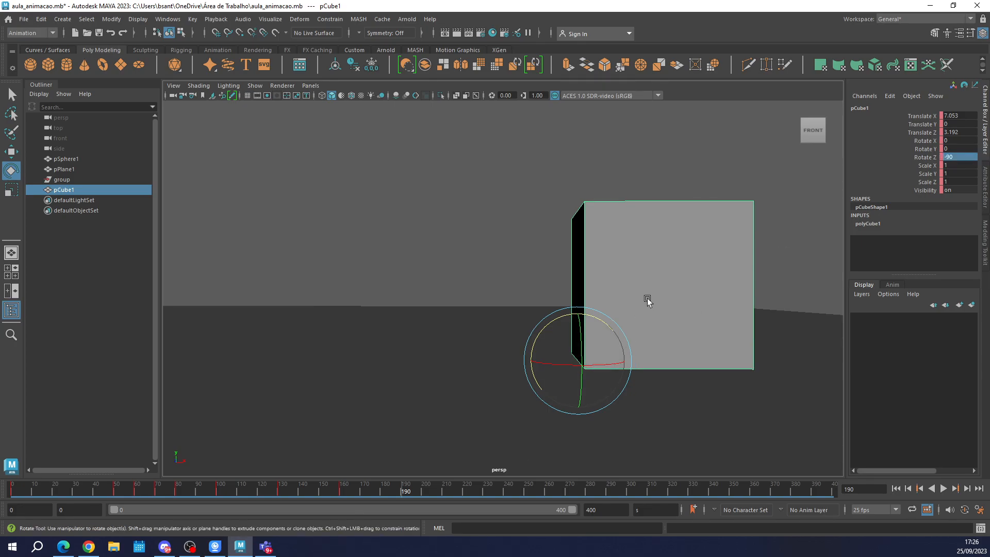
{"action": "left_click_drag", "start_coordinate": [237, 488], "coordinate": [12, 489]}
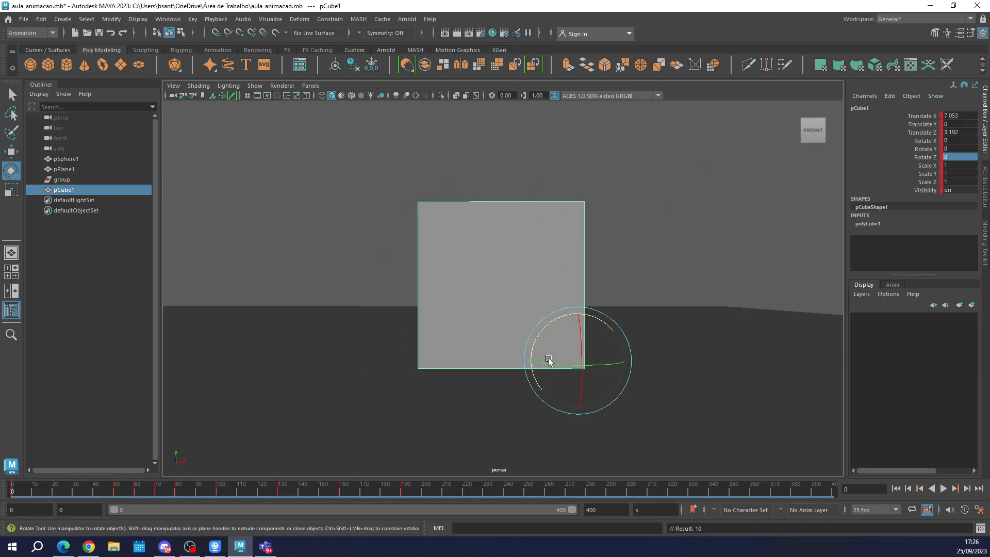
Undo the cube's keys at frames 190, 160 and 130 together with the pivot move.
{"action": "key", "text": "ctrl+z"}
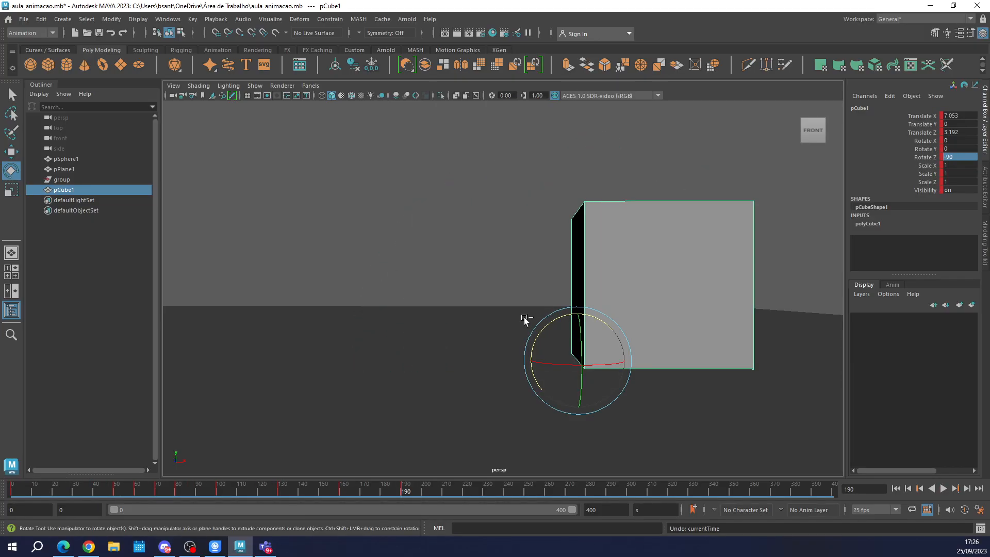
{"action": "key", "text": "ctrl+z"}
{"action": "key", "text": "ctrl+z"}
{"action": "key", "text": "ctrl+z"}
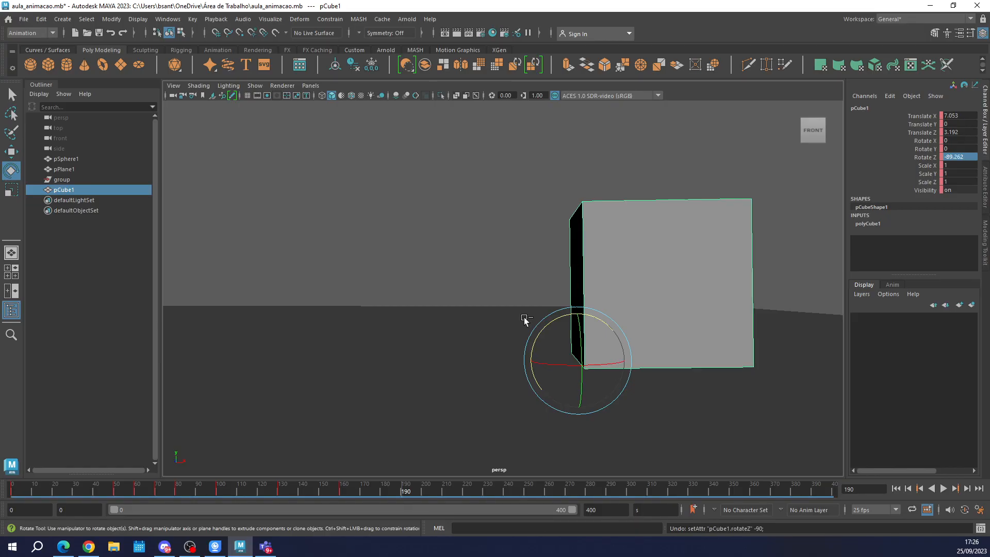
{"action": "key", "text": "ctrl+z"}
{"action": "key", "text": "ctrl+z"}
{"action": "key", "text": "ctrl+z"}
{"action": "key", "text": "ctrl+z"}
{"action": "key", "text": "ctrl+z"}
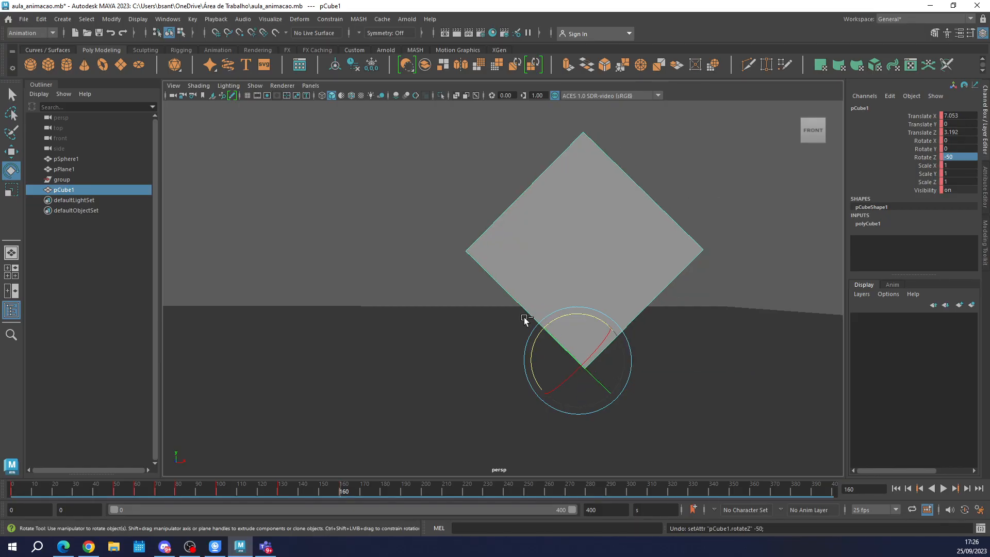
{"action": "key", "text": "ctrl+z"}
{"action": "key", "text": "ctrl+z"}
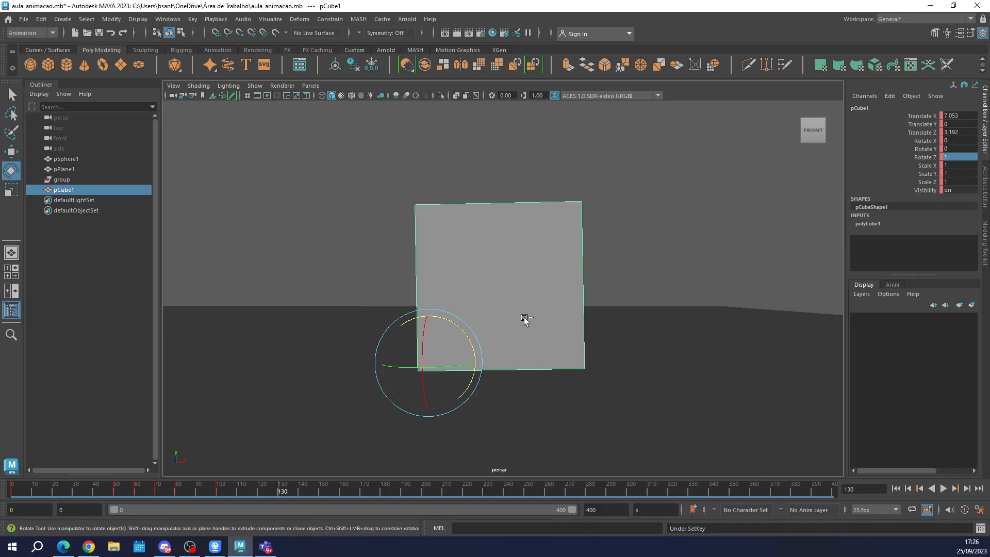
Return to frame 130, lower the cube again to 1 degree on Z, and key it there.
{"action": "left_click_drag", "start_coordinate": [202, 492], "coordinate": [272, 492]}
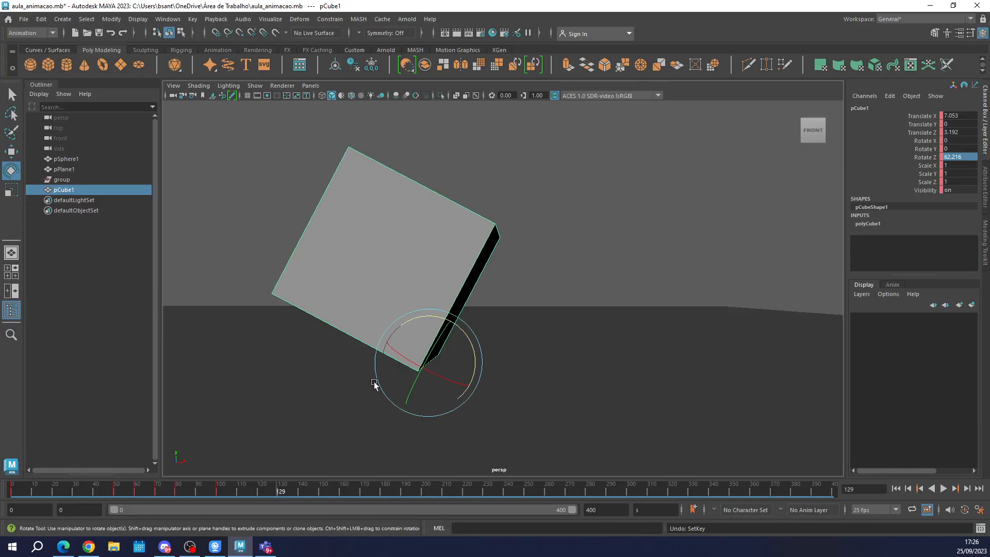
{"action": "left_click", "coordinate": [278, 491]}
{"action": "left_click_drag", "start_coordinate": [425, 315], "coordinate": [473, 334]}
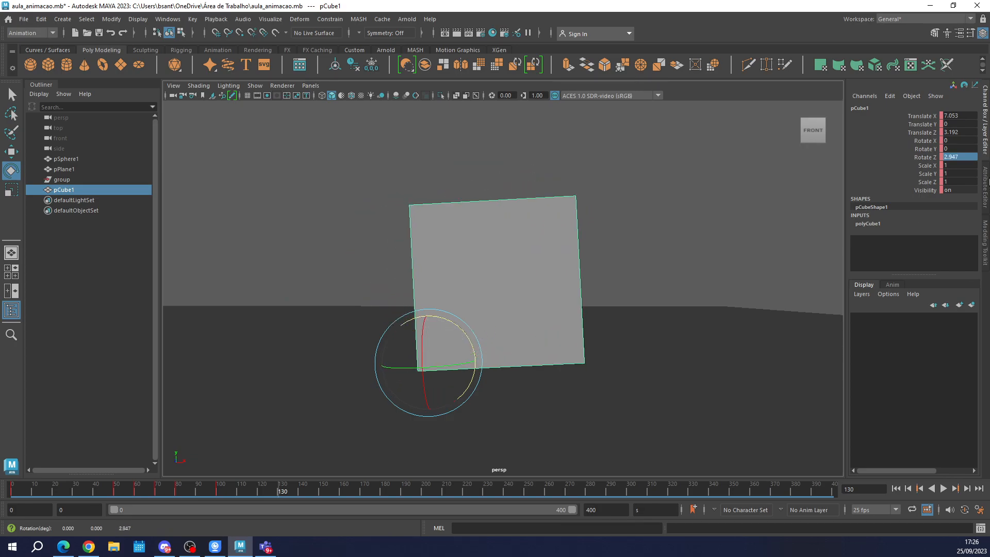
{"action": "double_click", "coordinate": [959, 158]}
{"action": "type", "text": "0"}
{"action": "key", "text": "Return"}
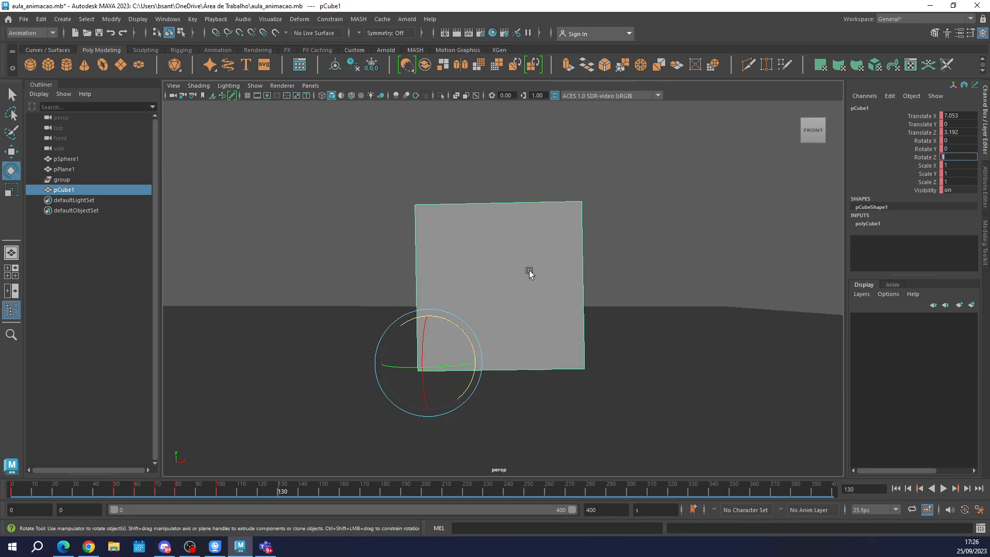
Try to snap the cube's pivot to its lower-right corner at frame 130 and bake the pivot.
{"action": "left_click", "coordinate": [109, 19]}
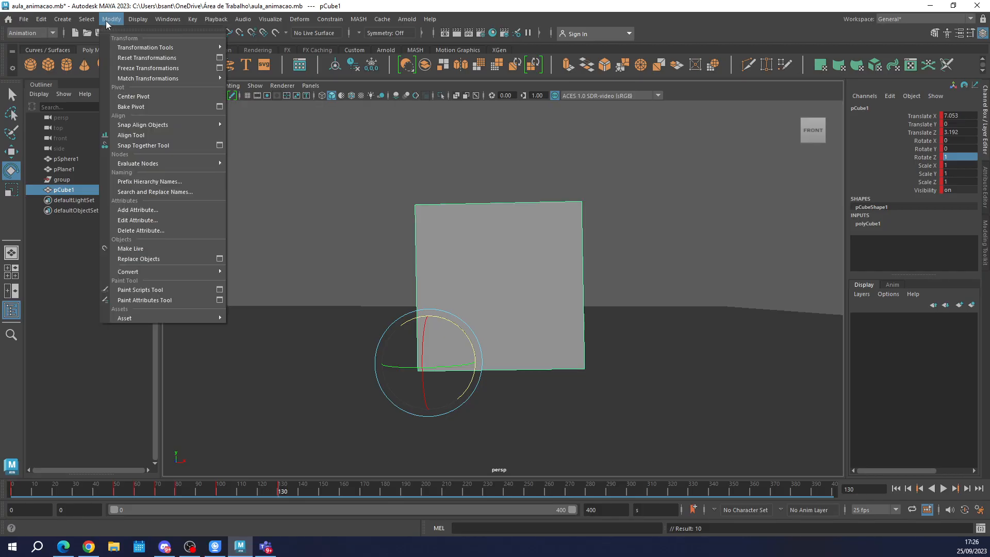
{"action": "key", "text": "Escape"}
{"action": "key", "text": "d"}
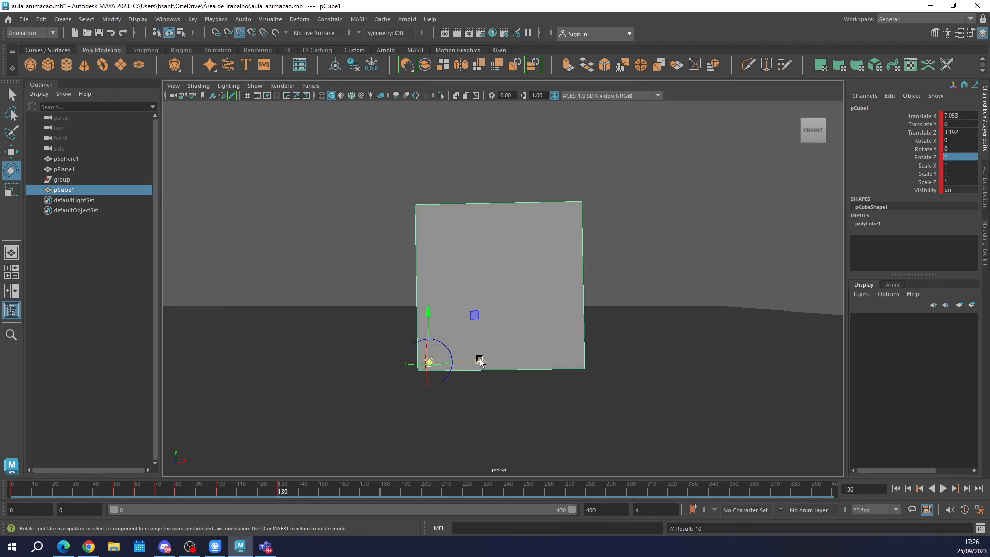
{"action": "left_click_drag", "start_coordinate": [479, 359], "coordinate": [727, 359]}
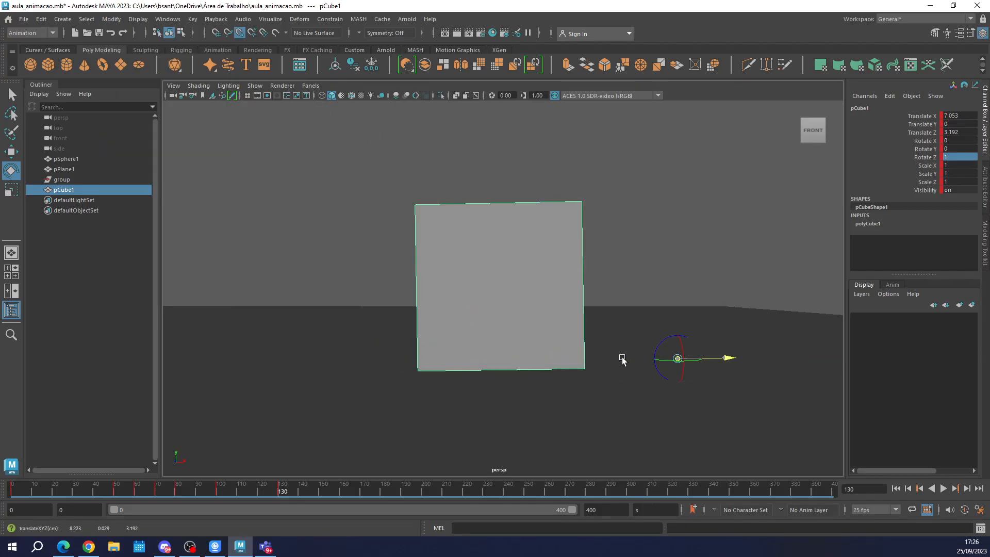
{"action": "left_click_drag", "start_coordinate": [622, 360], "coordinate": [584, 359]}
{"action": "left_click", "coordinate": [111, 19]}
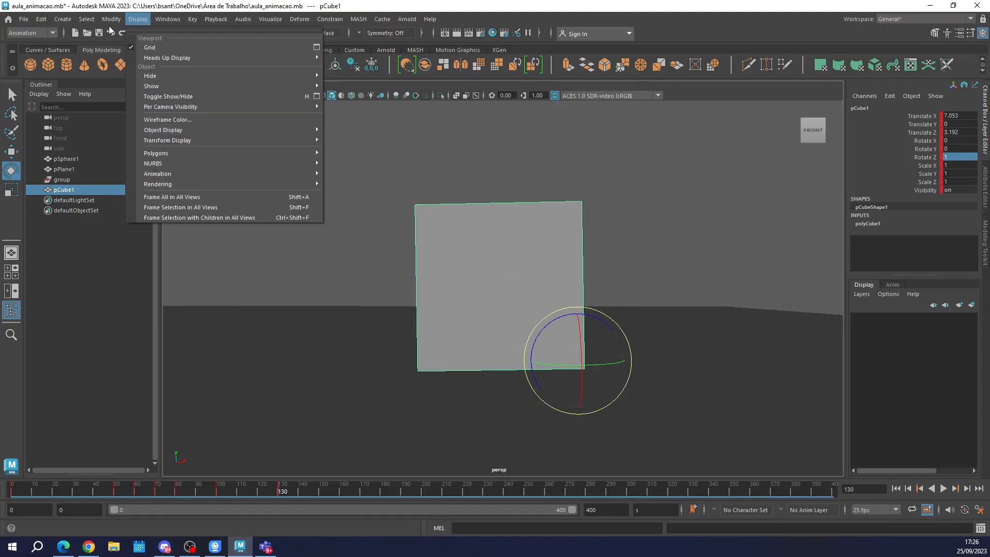
{"action": "left_click", "coordinate": [147, 107]}
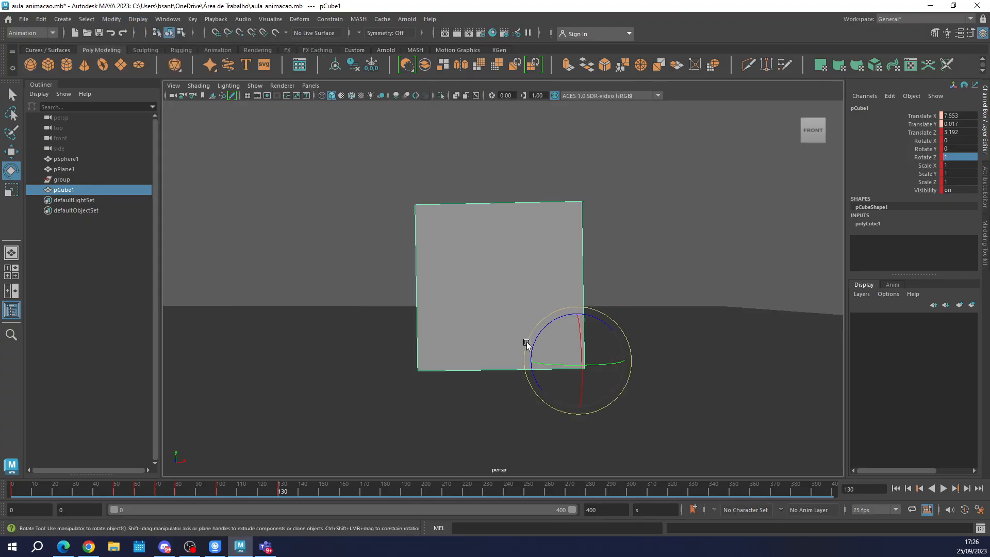
Scrub the earlier frames to check the baked pivot, and undo the bake and both pivot moves.
{"action": "left_click_drag", "start_coordinate": [98, 490], "coordinate": [201, 501]}
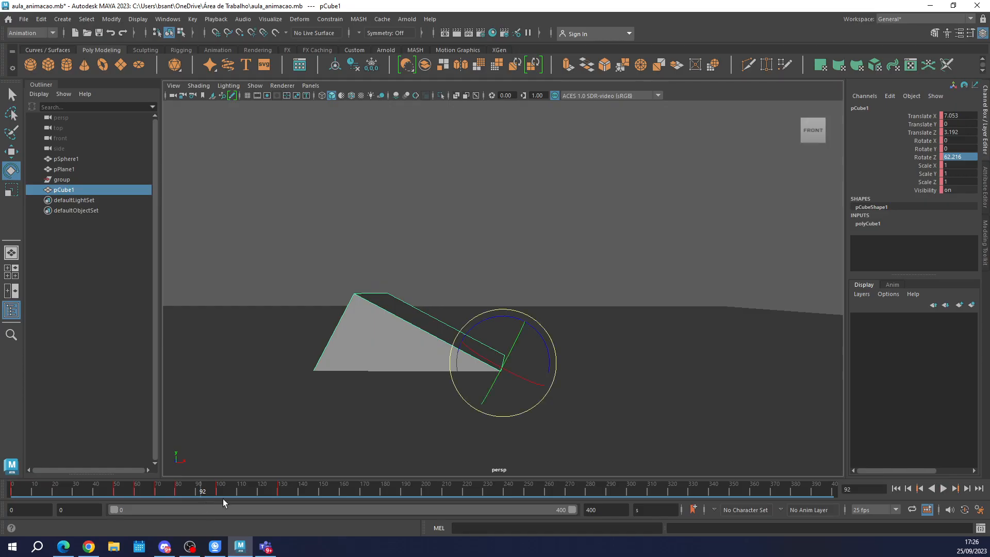
{"action": "key", "text": "ctrl+z"}
{"action": "key", "text": "ctrl+z"}
{"action": "key", "text": "ctrl+z"}
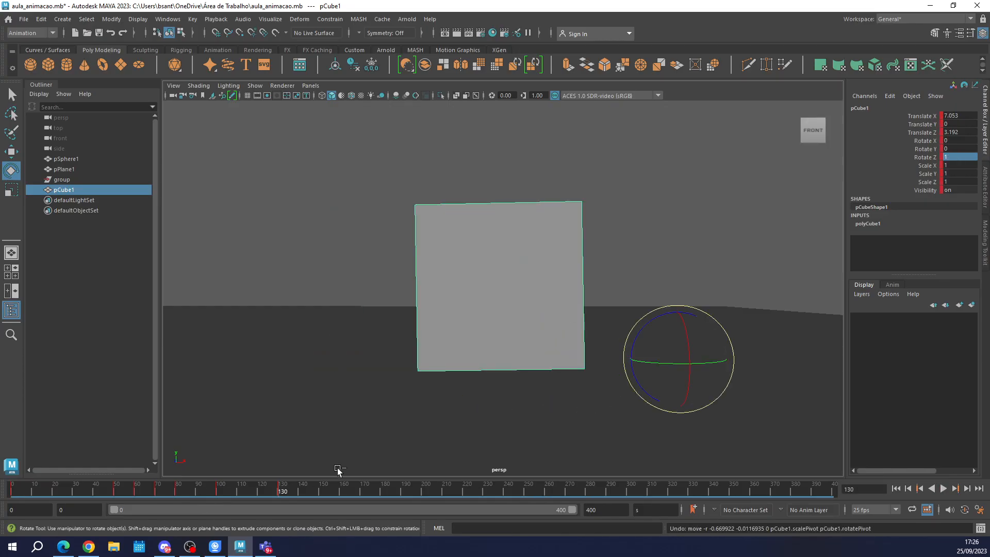
{"action": "key", "text": "ctrl+z"}
At frame 160, tilt the cube to about -53.4 degrees on Z, raise it to rest on its lower-right corner, and key it.
{"action": "mouse_move", "coordinate": [278, 489]}
{"action": "left_mouse_down"}
{"action": "mouse_move", "coordinate": [214, 487]}
{"action": "mouse_move", "coordinate": [287, 485]}
{"action": "mouse_move", "coordinate": [279, 487]}
{"action": "left_mouse_up"}
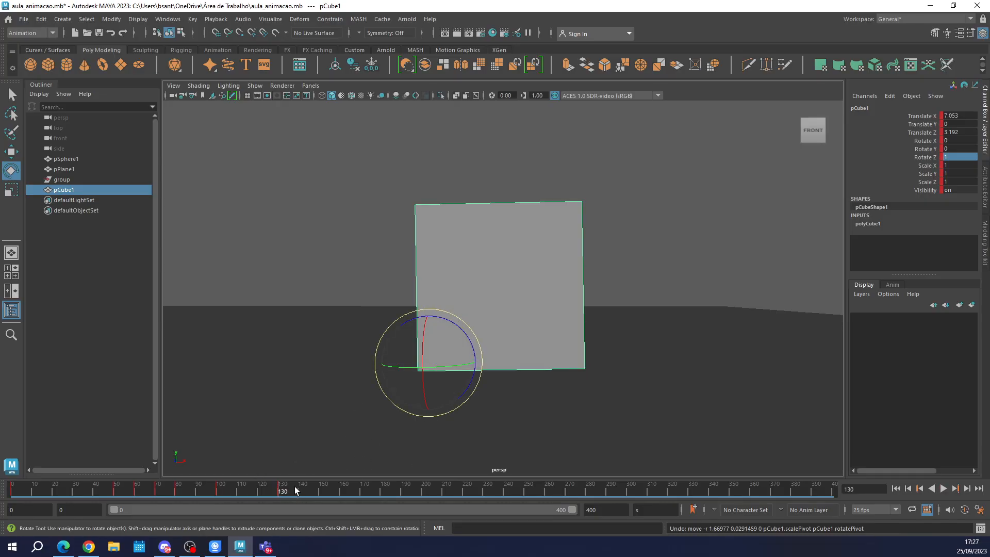
{"action": "left_click", "coordinate": [342, 493]}
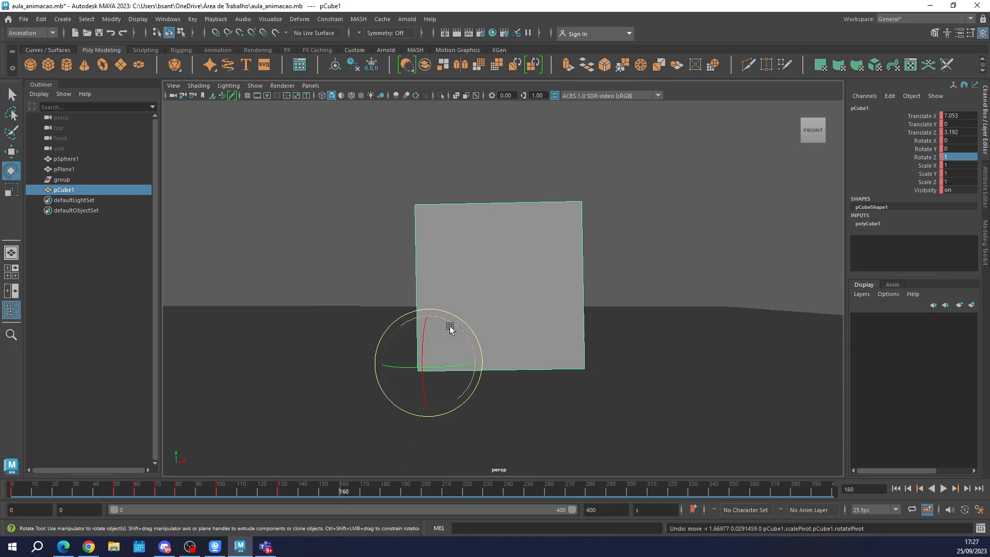
{"action": "left_click_drag", "start_coordinate": [449, 326], "coordinate": [493, 360]}
{"action": "key", "text": "w"}
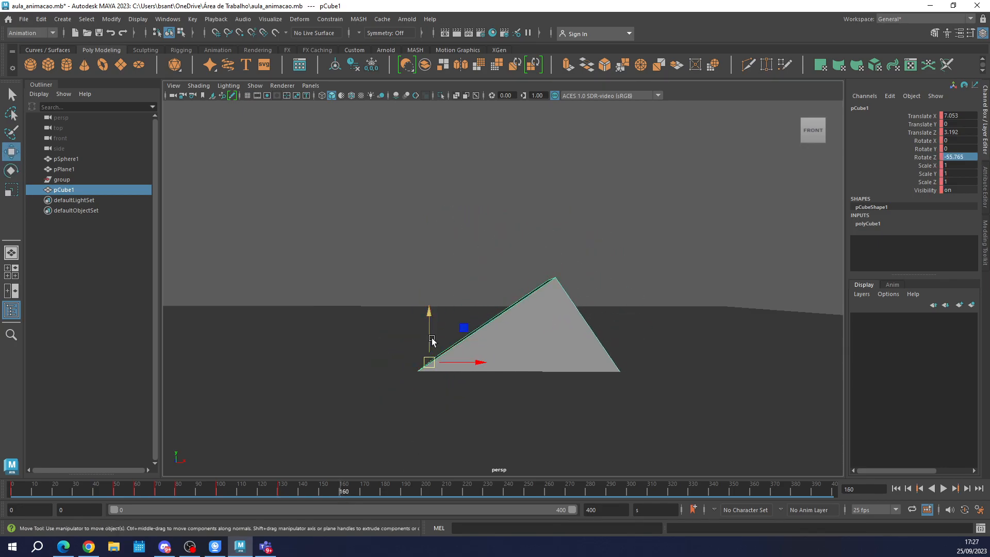
{"action": "left_click_drag", "start_coordinate": [436, 320], "coordinate": [433, 193]}
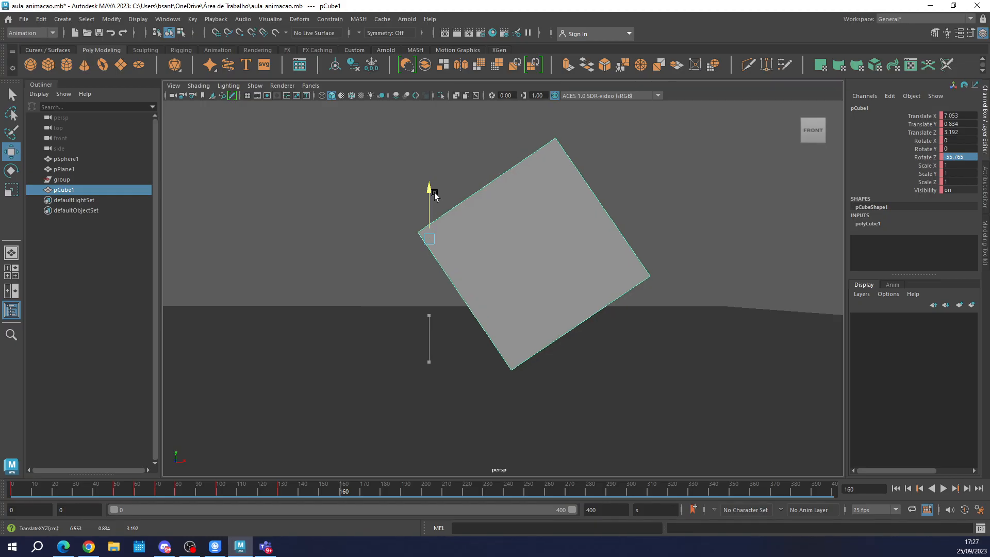
{"action": "left_click_drag", "start_coordinate": [484, 243], "coordinate": [459, 194]}
{"action": "key", "text": "e"}
{"action": "key", "text": "w"}
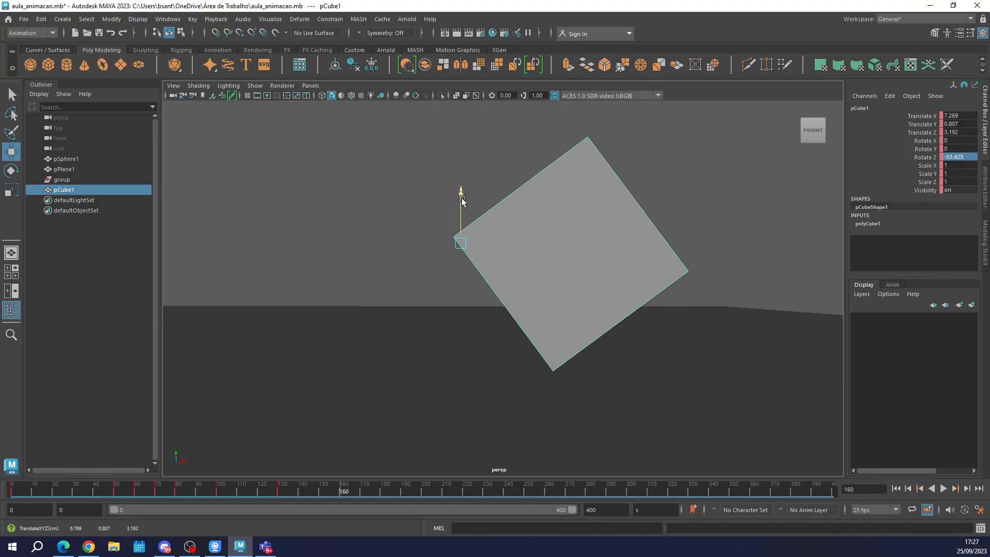
{"action": "key", "text": "s"}
Raise the cube out of the floor between keys, to Translate Y 0.576 at frame 146 and 0.304 at frame 138, and key both.
{"action": "left_click_drag", "start_coordinate": [212, 493], "coordinate": [309, 493]}
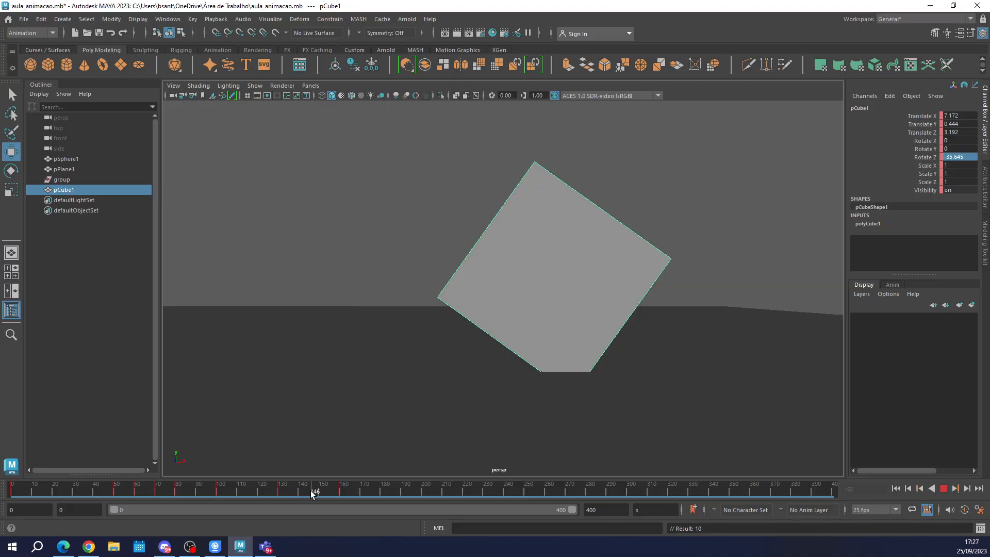
{"action": "left_click_drag", "start_coordinate": [446, 249], "coordinate": [446, 226]}
{"action": "key", "text": "s"}
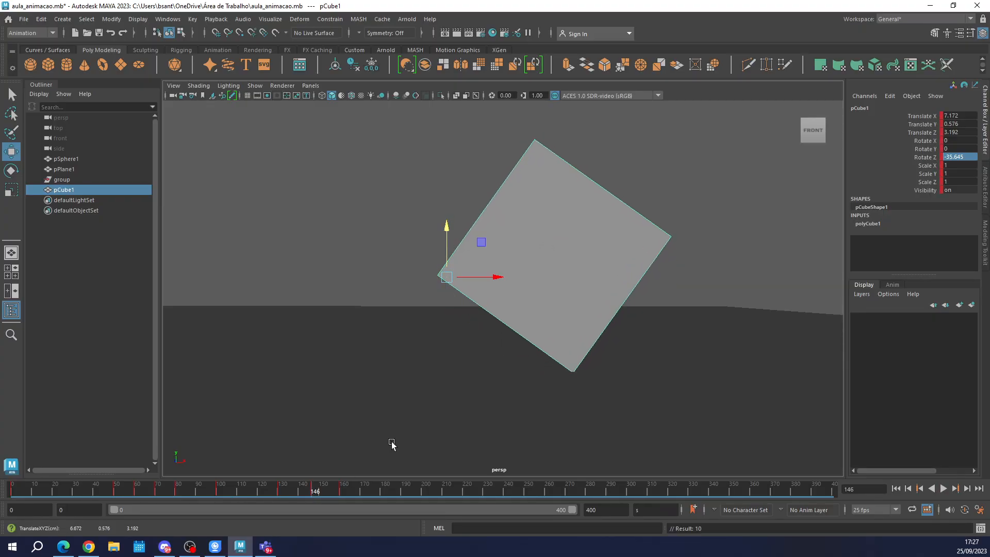
{"action": "left_click_drag", "start_coordinate": [247, 493], "coordinate": [296, 488]}
{"action": "mouse_move", "coordinate": [437, 287]}
{"action": "left_mouse_down"}
{"action": "mouse_move", "coordinate": [438, 261]}
{"action": "mouse_move", "coordinate": [436, 269]}
{"action": "left_mouse_up"}
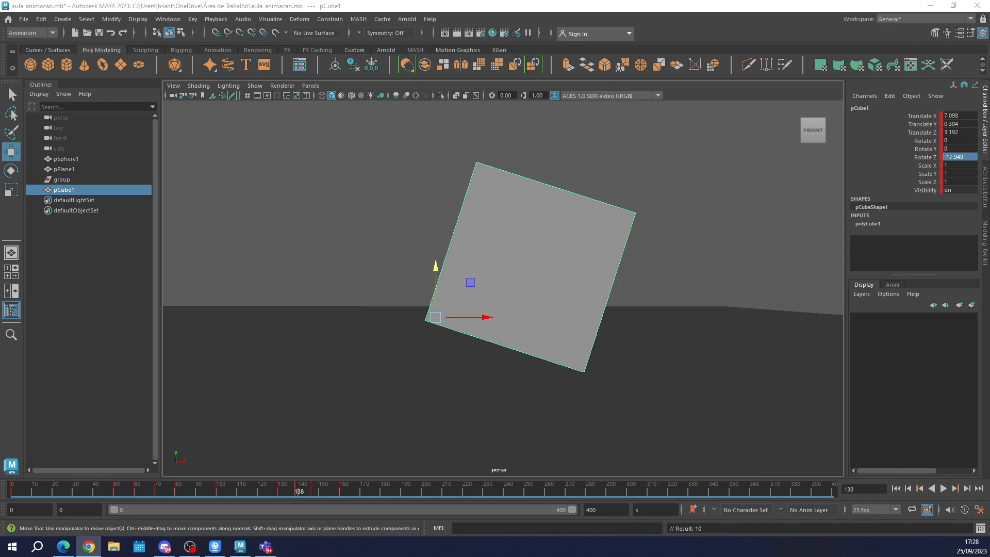
Switch to the Chrome browser, open the Brave Little Merida opening scene on YouTube, mute it, and pause at 1:09 to examine the hair.
{"action": "left_click_drag", "start_coordinate": [0, 106], "coordinate": [750, 75]}
{"action": "left_click", "coordinate": [796, 77]}
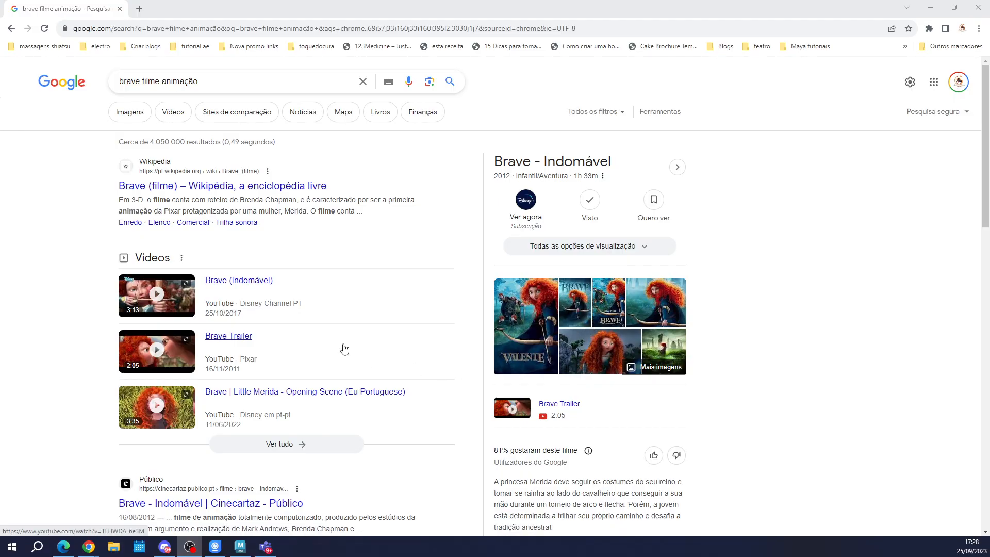
{"action": "left_click", "coordinate": [220, 398]}
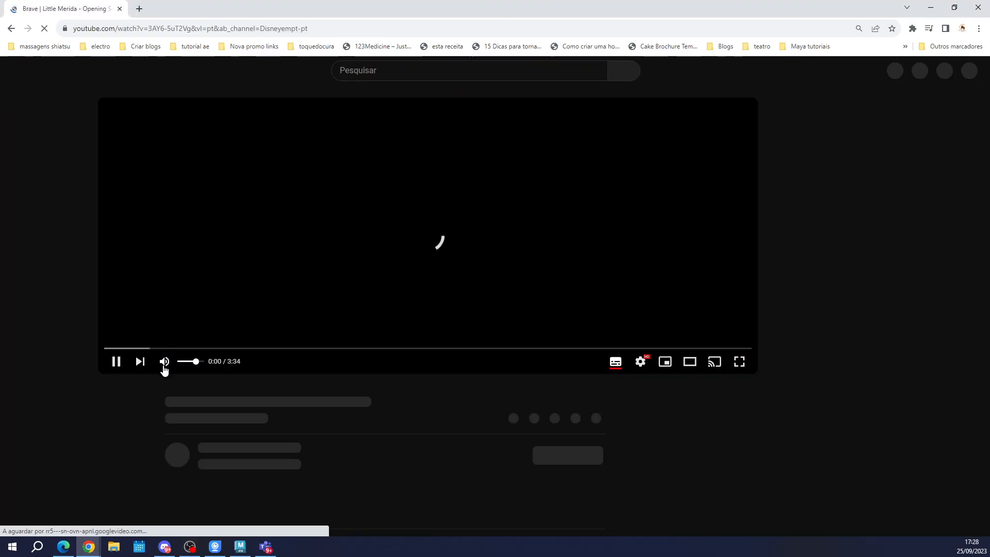
{"action": "left_click", "coordinate": [164, 366]}
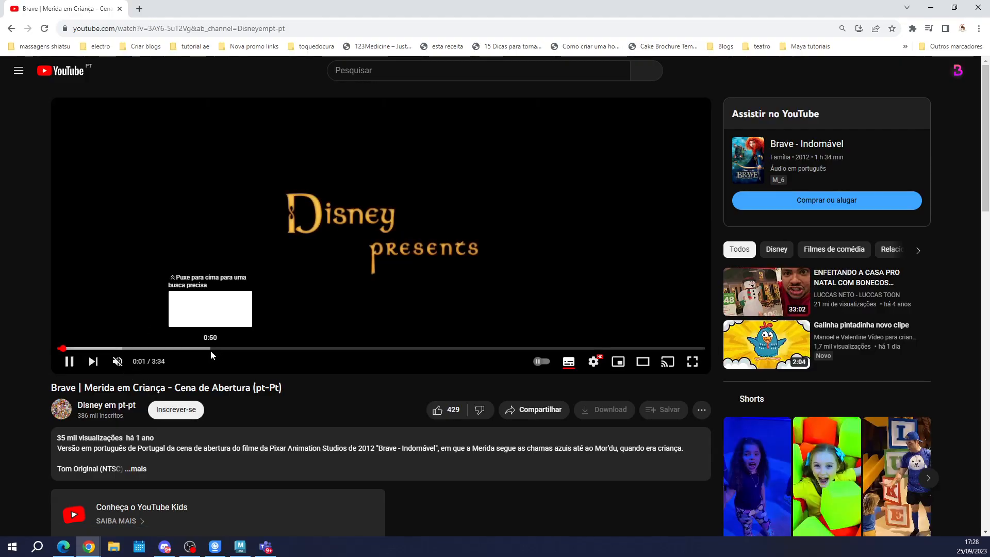
{"action": "left_click", "coordinate": [260, 349]}
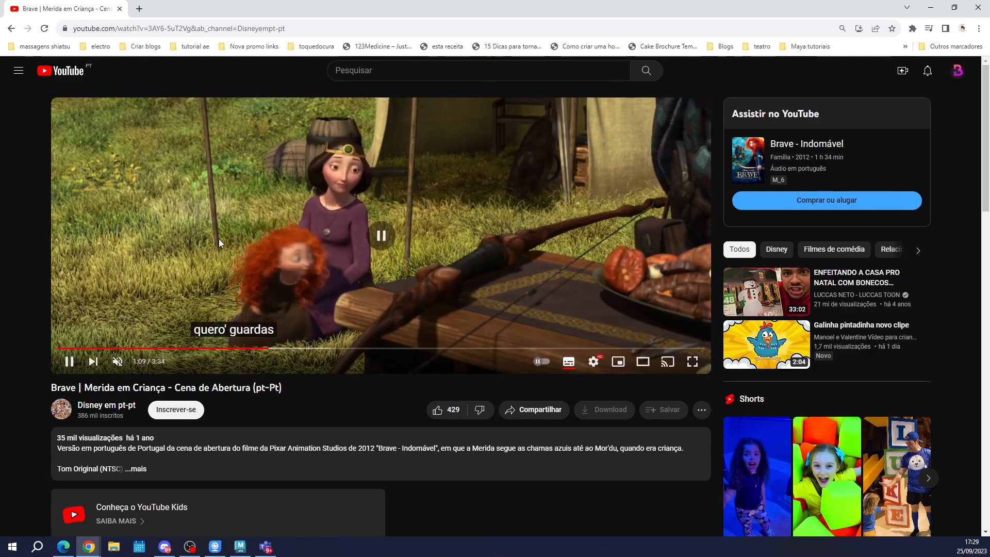
{"action": "left_click", "coordinate": [219, 240]}
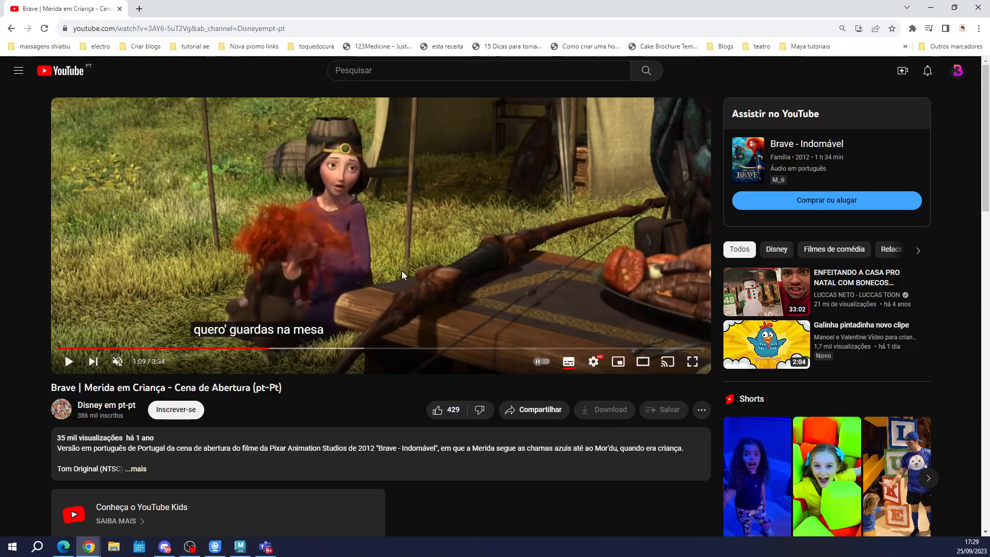
Switch back to Maya and change the menu set from Animation to FX.
{"action": "key", "text": "alt+Tab"}
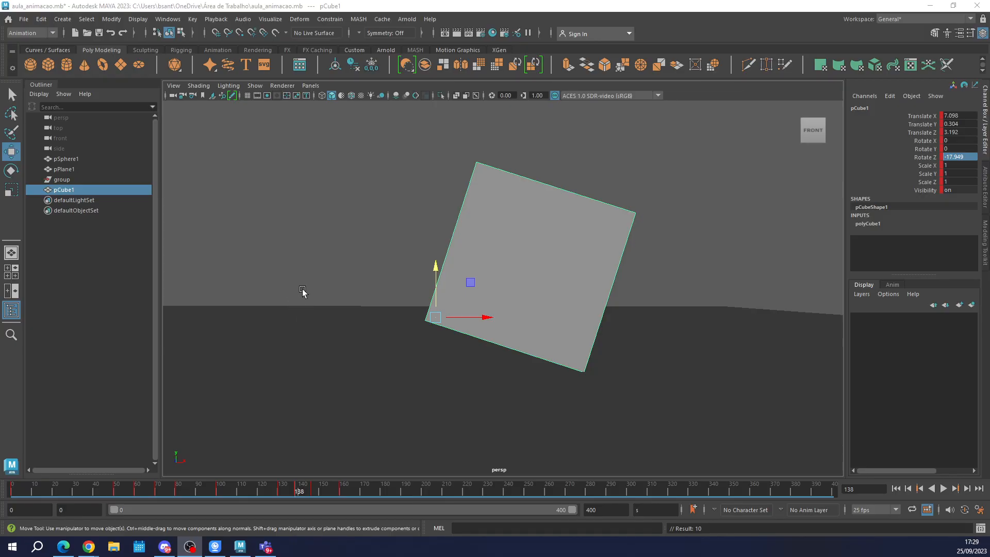
{"action": "left_click", "coordinate": [46, 34]}
{"action": "left_click", "coordinate": [44, 33]}
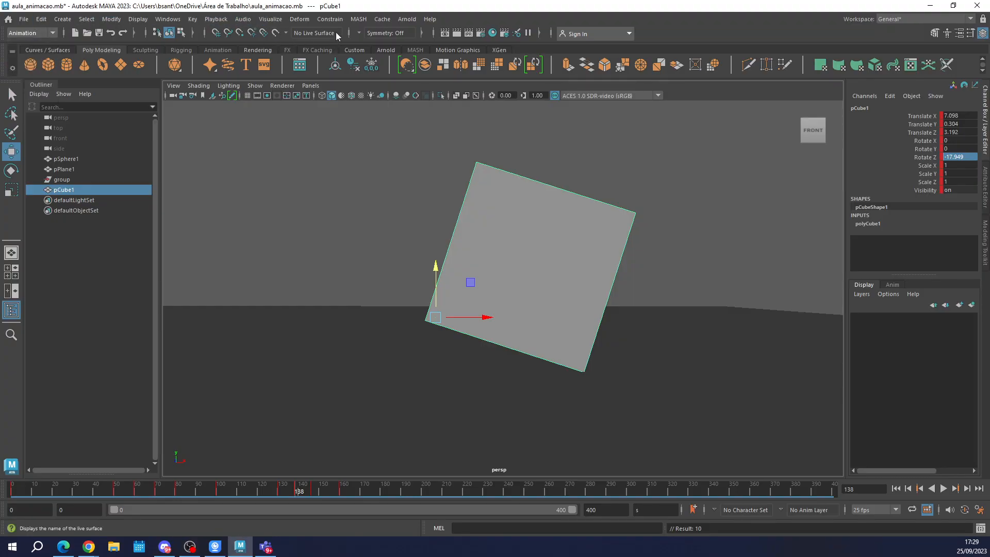
{"action": "left_click", "coordinate": [24, 30]}
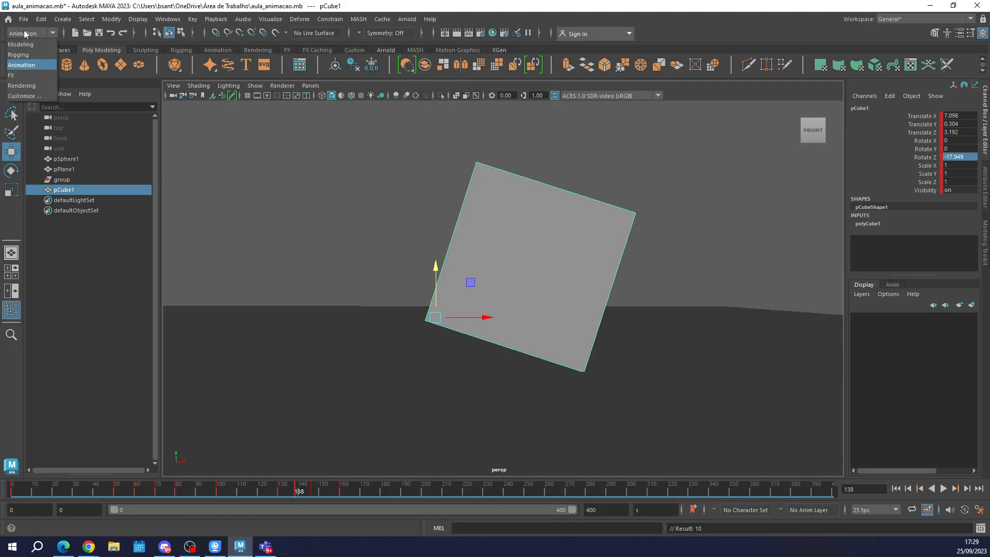
{"action": "left_click", "coordinate": [23, 76]}
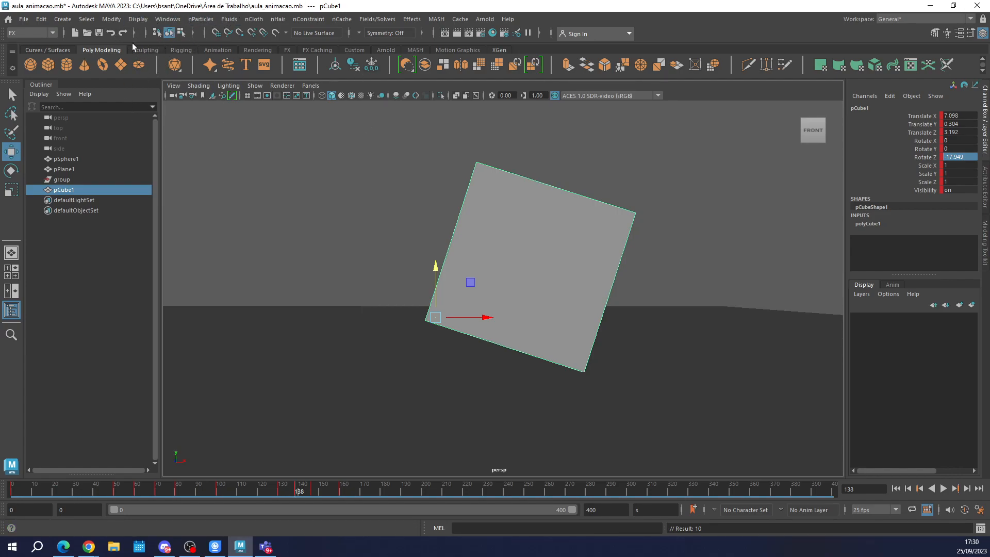
Select the cube and create nHair on its surface.
{"action": "left_click", "coordinate": [36, 33]}
{"action": "left_click", "coordinate": [335, 168]}
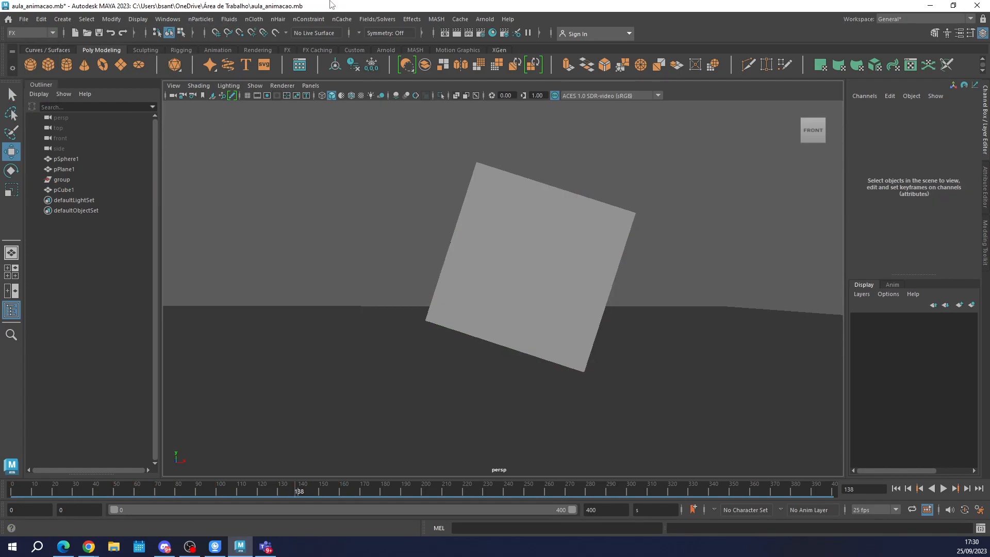
{"action": "left_click", "coordinate": [557, 261]}
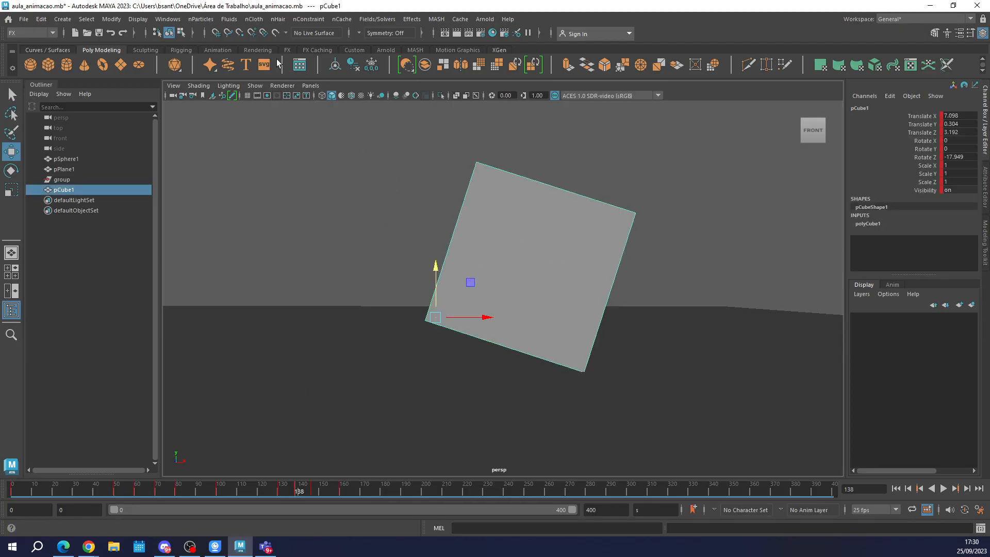
{"action": "left_click", "coordinate": [200, 19]}
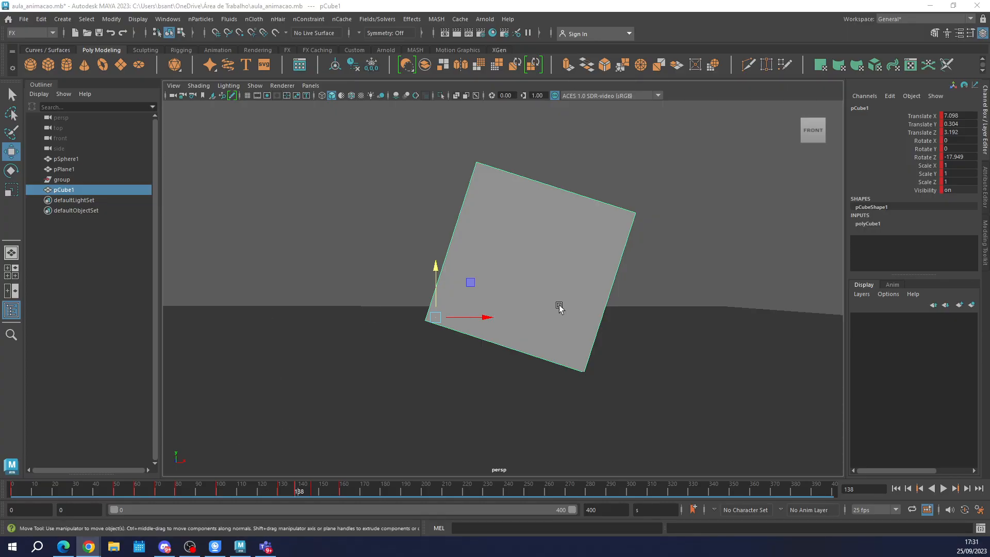
{"action": "left_click", "coordinate": [593, 234]}
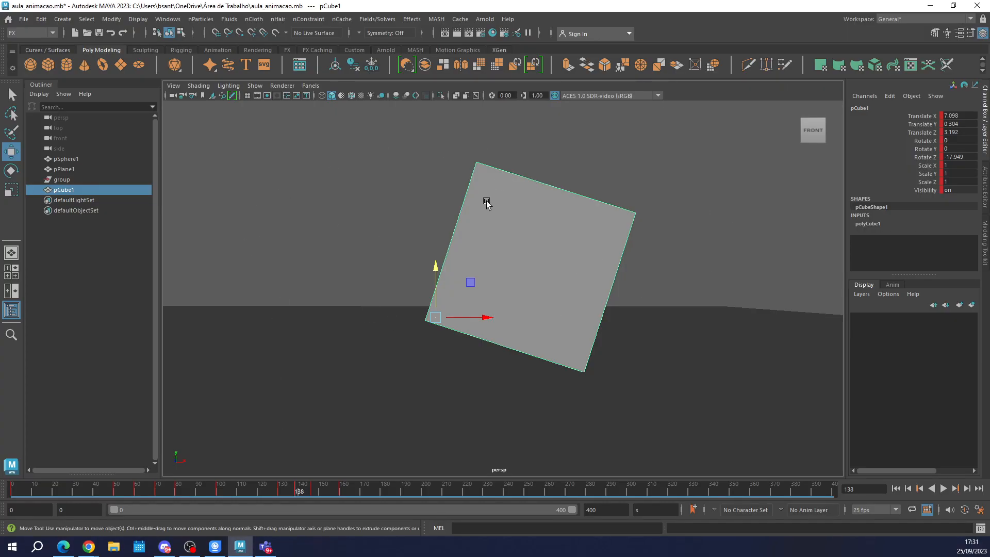
{"action": "left_click", "coordinate": [277, 21]}
{"action": "left_click", "coordinate": [299, 47]}
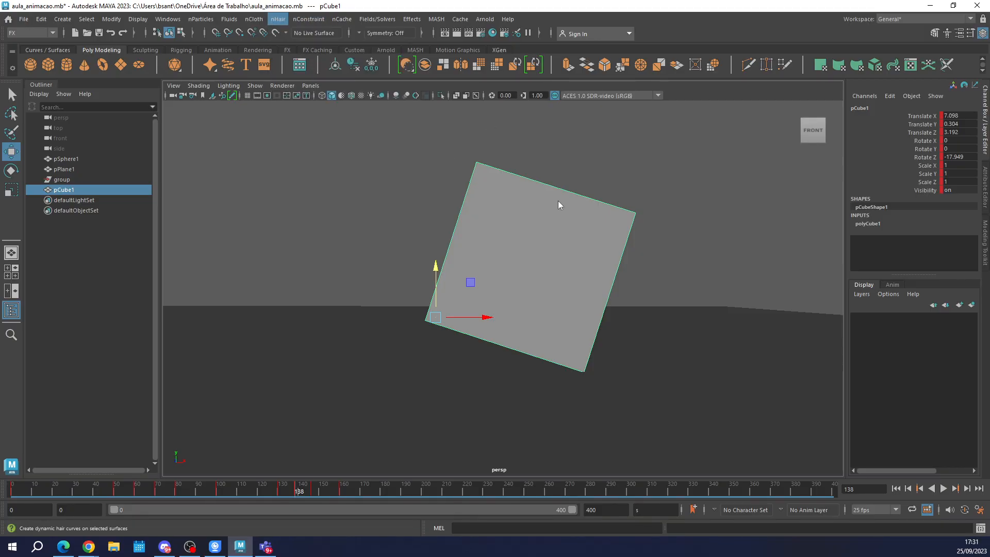
{"action": "scroll", "coordinate": [519, 241], "scroll_direction": "down", "scroll_amount": 8}
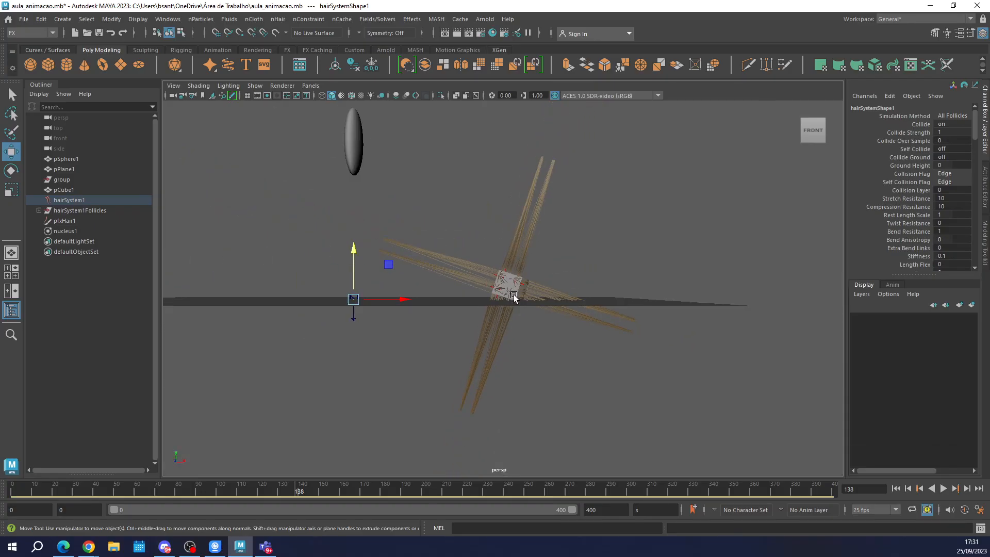
{"action": "scroll", "coordinate": [515, 296], "scroll_direction": "up", "scroll_amount": 7}
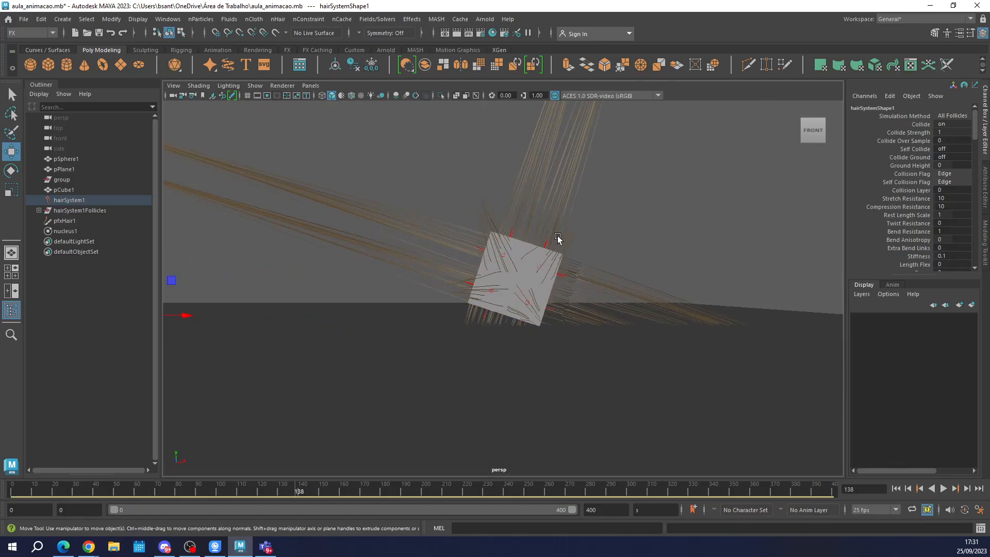
Set the Seed of the cube's hair to 500 in its shape attributes and scrub the timeline to check the hair's motion.
{"action": "left_click_drag", "start_coordinate": [489, 162], "coordinate": [751, 258]}
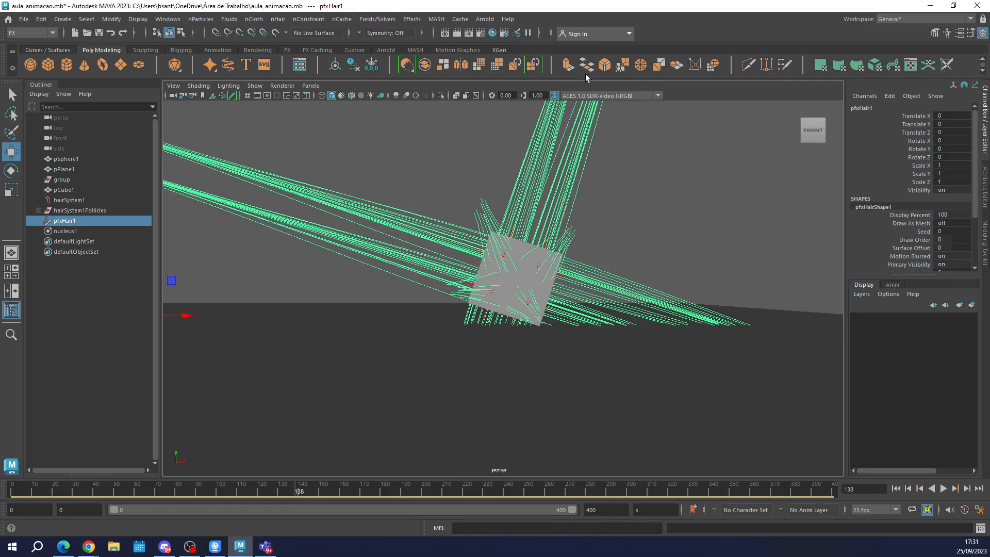
{"action": "left_click", "coordinate": [986, 189]}
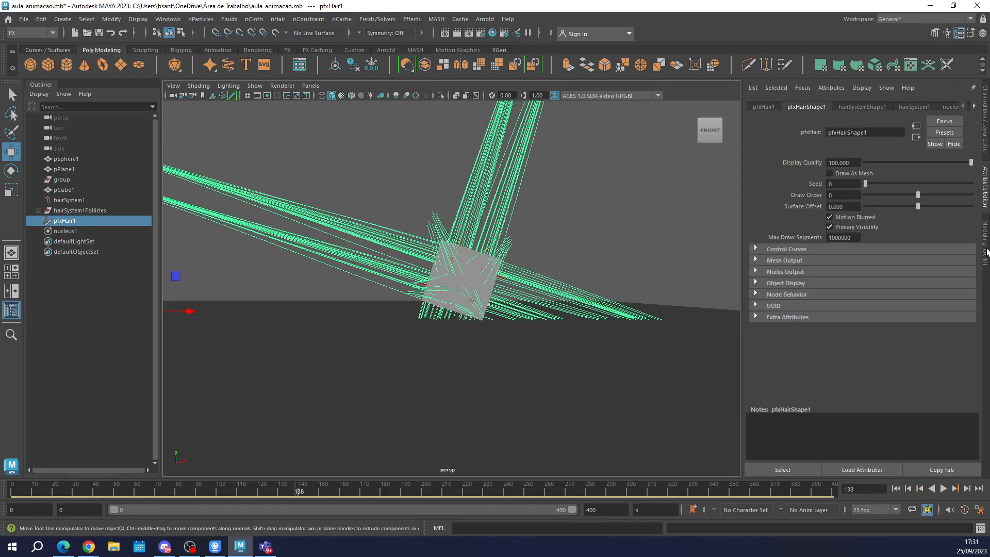
{"action": "left_click", "coordinate": [985, 247]}
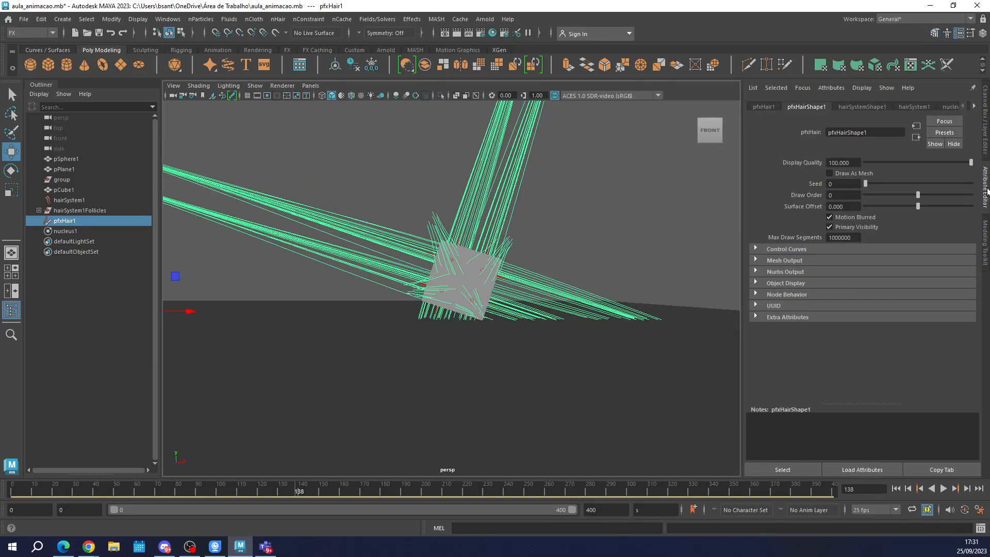
{"action": "left_click", "coordinate": [985, 188]}
{"action": "left_click", "coordinate": [764, 107]}
{"action": "left_click", "coordinate": [806, 106]}
{"action": "left_click", "coordinate": [846, 185]}
{"action": "type", "text": "500"}
{"action": "key", "text": "Return"}
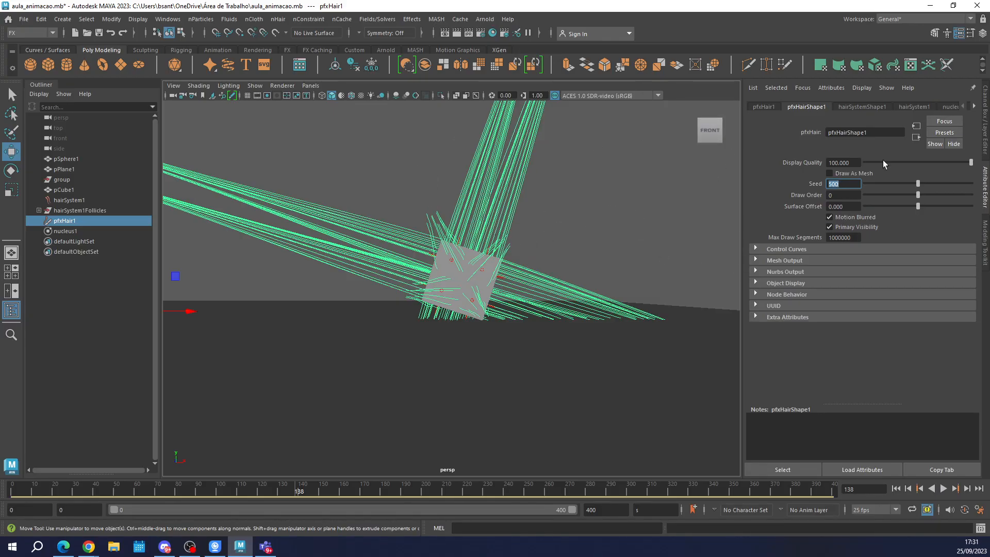
{"action": "left_click", "coordinate": [135, 490]}
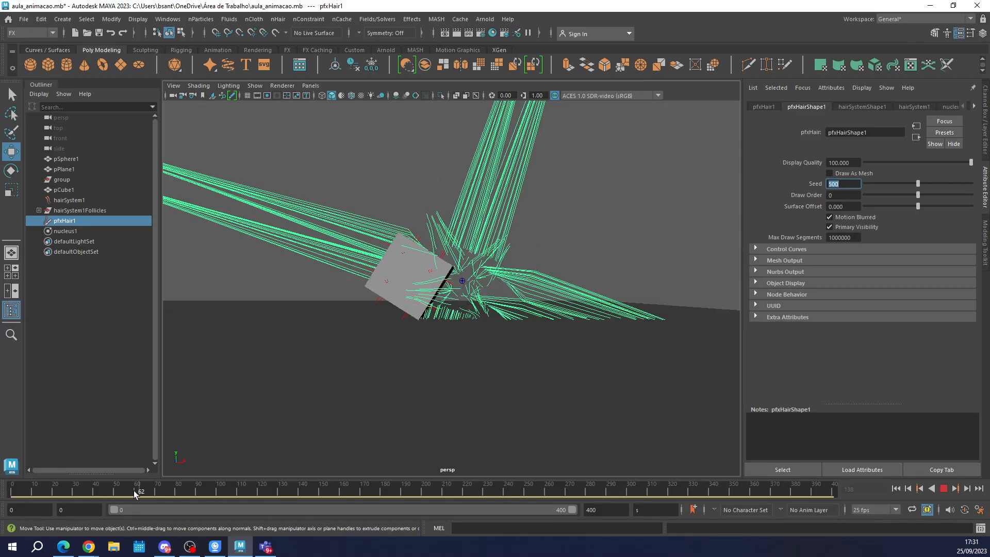
{"action": "mouse_move", "coordinate": [134, 490]}
{"action": "left_mouse_down"}
{"action": "mouse_move", "coordinate": [469, 504]}
{"action": "mouse_move", "coordinate": [153, 490]}
{"action": "mouse_move", "coordinate": [397, 509]}
{"action": "mouse_move", "coordinate": [338, 502]}
{"action": "mouse_move", "coordinate": [386, 492]}
{"action": "left_mouse_up"}
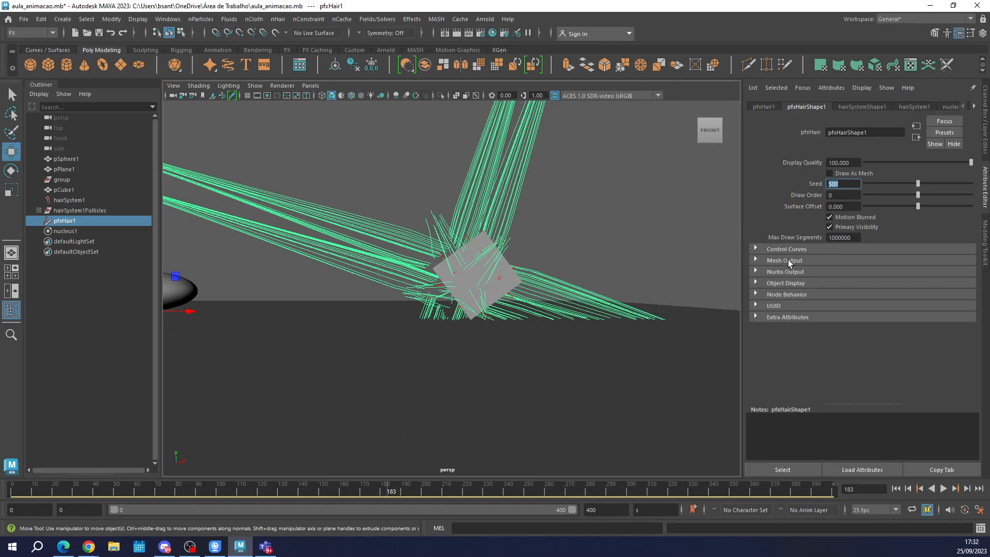
Set the hair system's Simulation Method to Dynamic Follicles Only.
{"action": "left_click", "coordinate": [866, 106]}
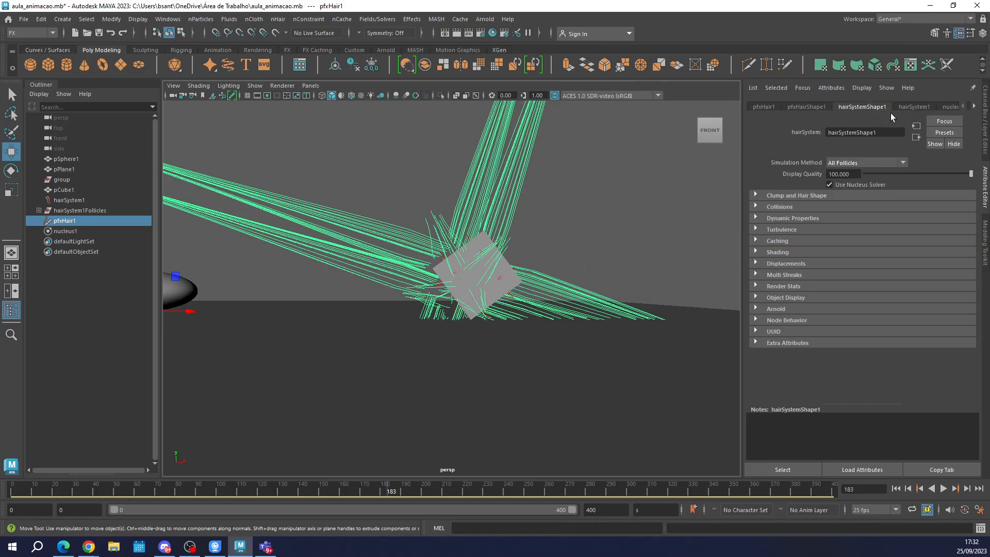
{"action": "left_click", "coordinate": [866, 163]}
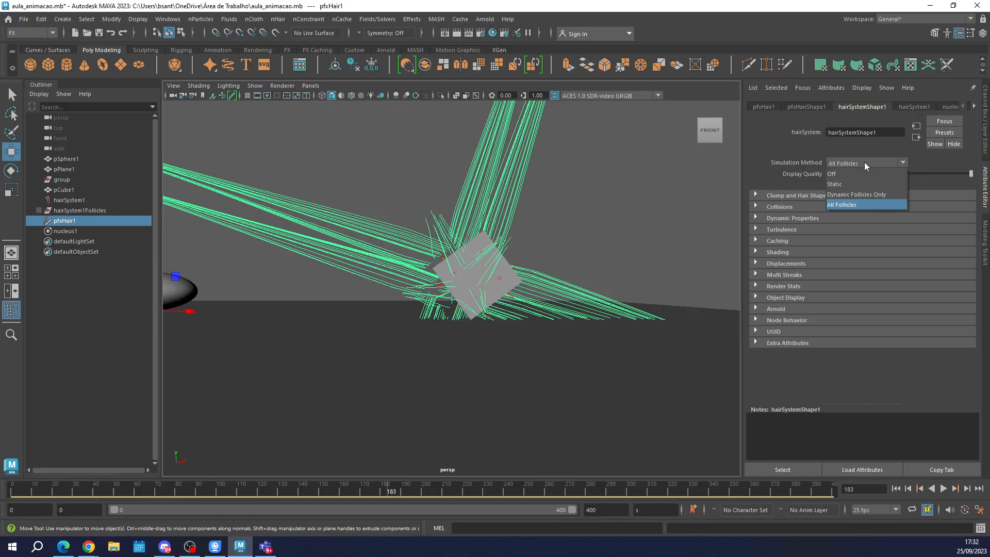
{"action": "left_click", "coordinate": [864, 162]}
{"action": "left_click", "coordinate": [864, 162]}
{"action": "left_click", "coordinate": [864, 195]}
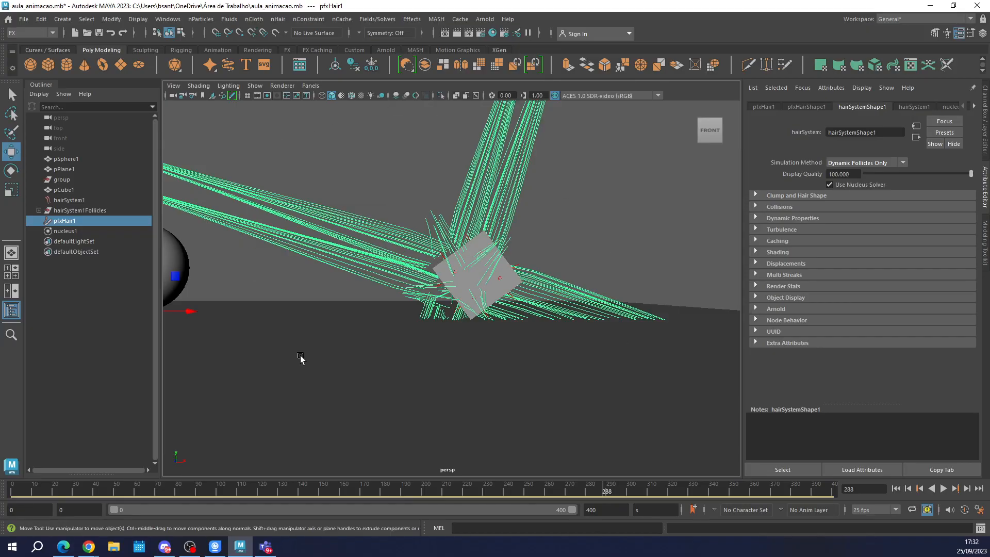
Select the hair on the cube, try to shift it slightly along X, and undo the move.
{"action": "left_click", "coordinate": [522, 242]}
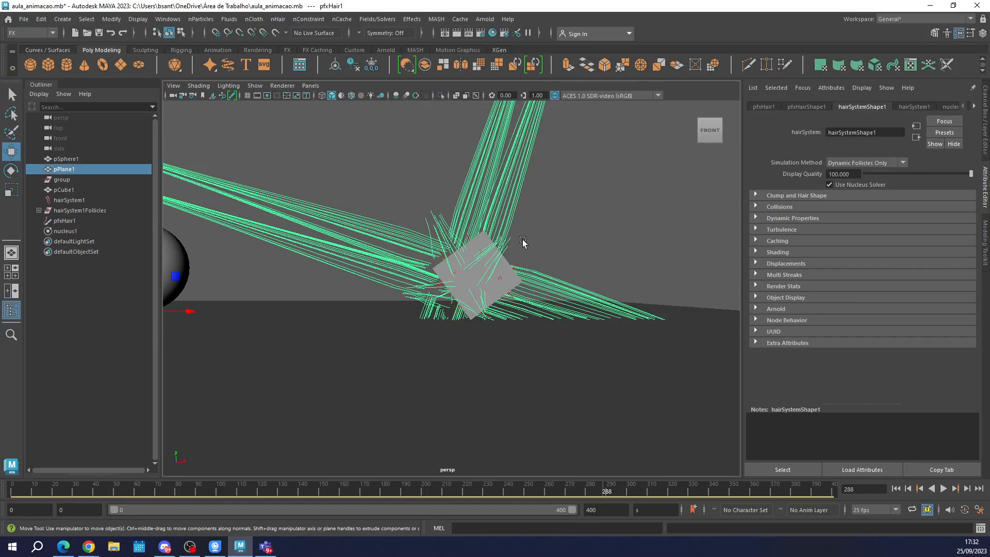
{"action": "left_click", "coordinate": [497, 260]}
{"action": "left_click", "coordinate": [482, 266]}
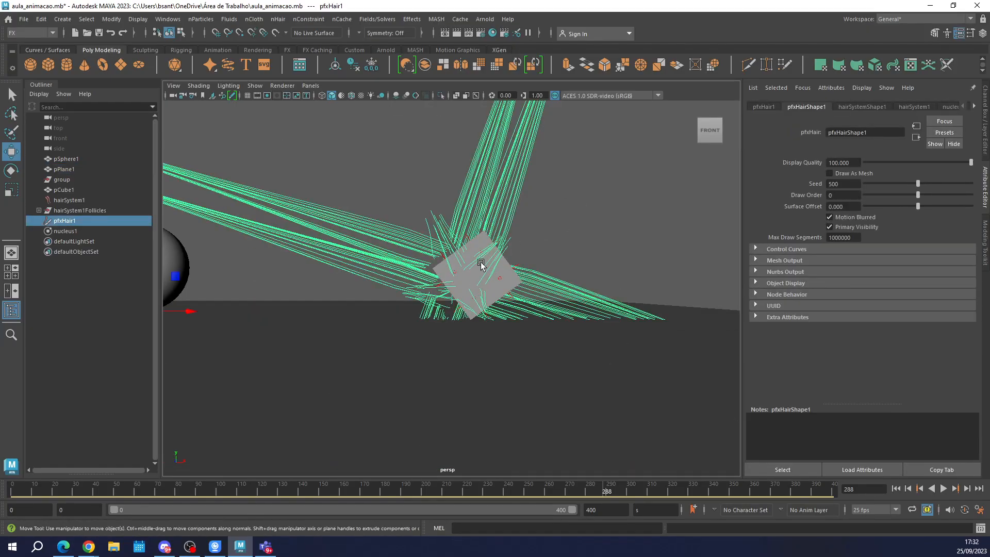
{"action": "scroll", "coordinate": [481, 264], "scroll_direction": "down", "scroll_amount": 5}
{"action": "mouse_move", "coordinate": [334, 300]}
{"action": "left_mouse_down"}
{"action": "mouse_move", "coordinate": [355, 294]}
{"action": "mouse_move", "coordinate": [326, 299]}
{"action": "left_mouse_up"}
{"action": "key", "text": "ctrl+z"}
{"action": "scroll", "coordinate": [513, 284], "scroll_direction": "up", "scroll_amount": 5}
{"action": "left_click", "coordinate": [514, 353]}
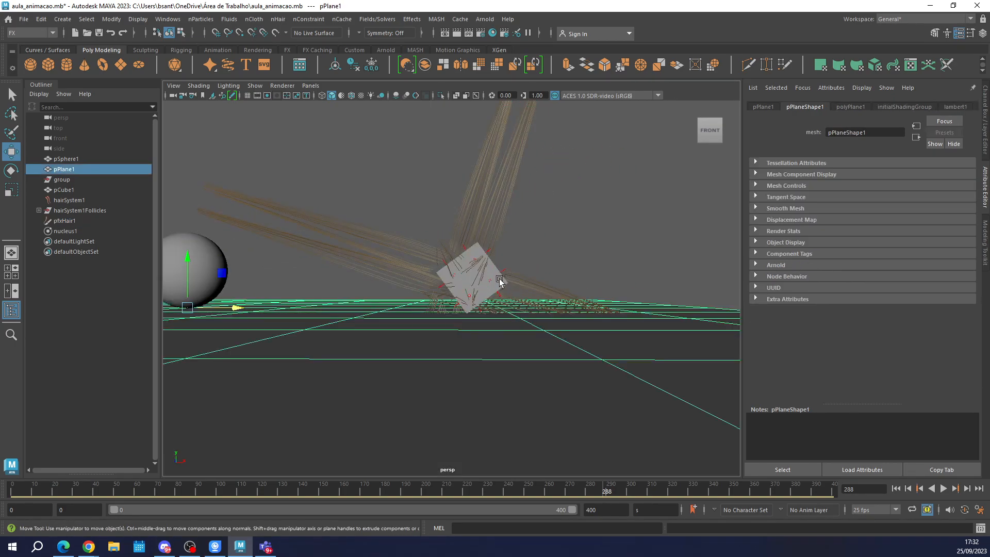
Try selecting the cube, undo that selection, and examine the hair system's shape and time attributes.
{"action": "left_click", "coordinate": [498, 279]}
{"action": "left_click", "coordinate": [487, 273]}
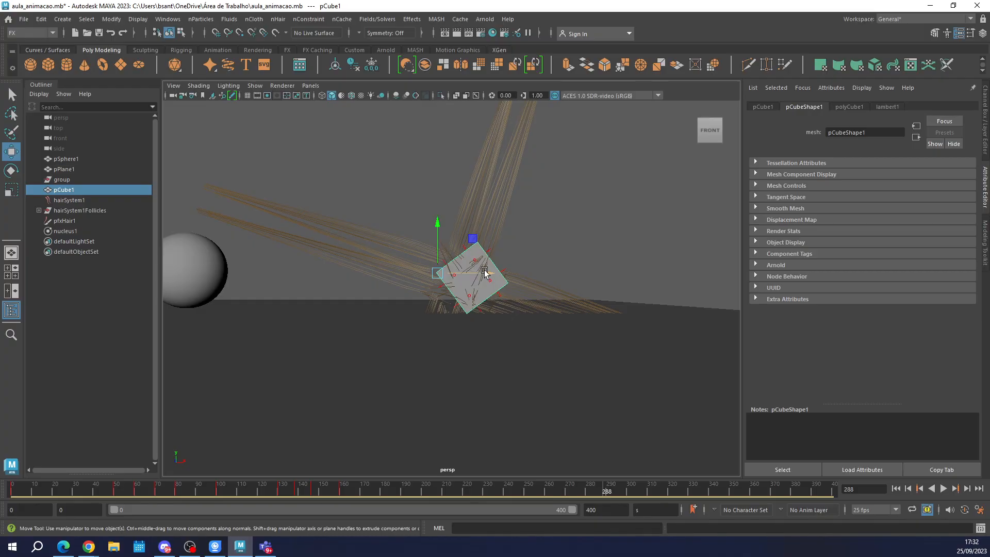
{"action": "key", "text": "ctrl+z"}
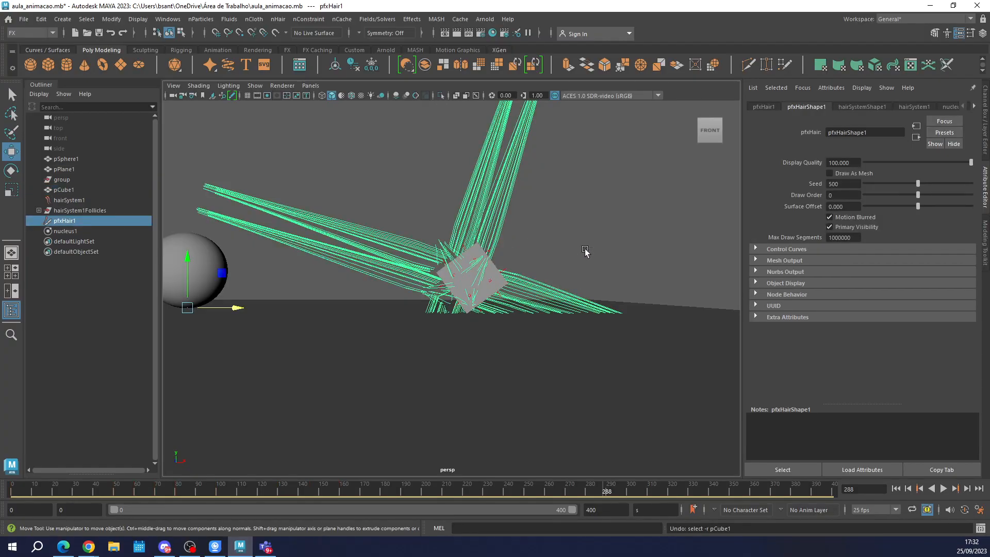
{"action": "left_click", "coordinate": [857, 107]}
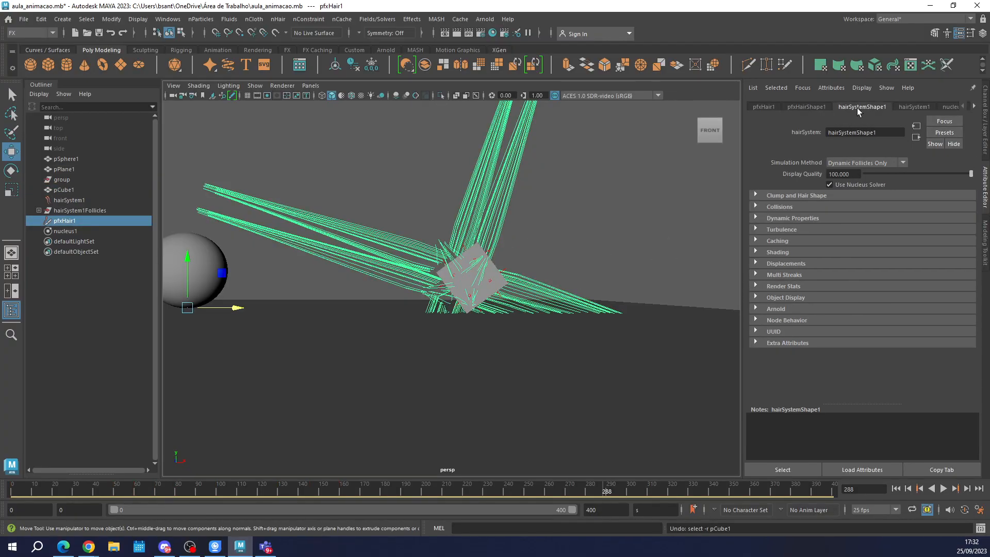
{"action": "left_click", "coordinate": [907, 106]}
{"action": "left_click", "coordinate": [847, 108]}
{"action": "left_click", "coordinate": [76, 198]}
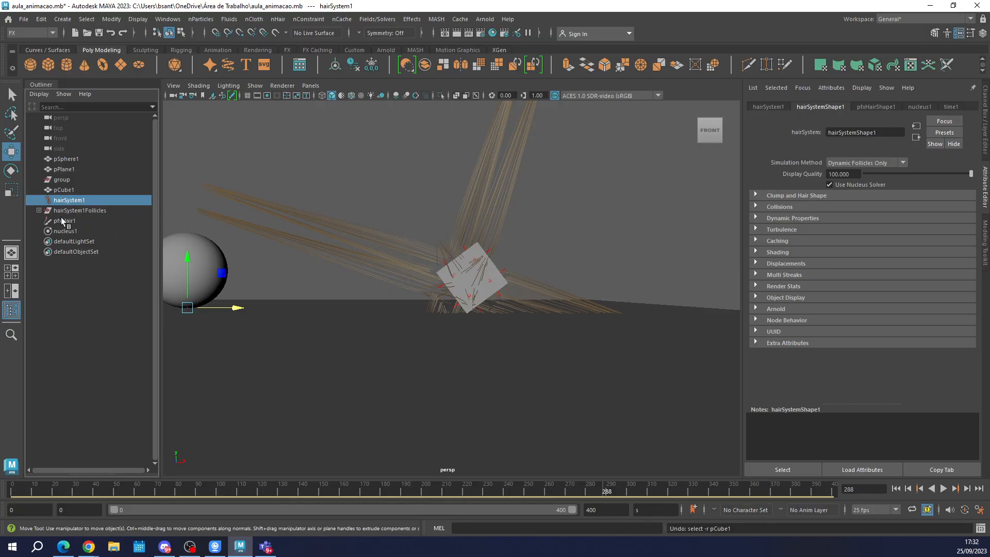
{"action": "left_click", "coordinate": [949, 107]}
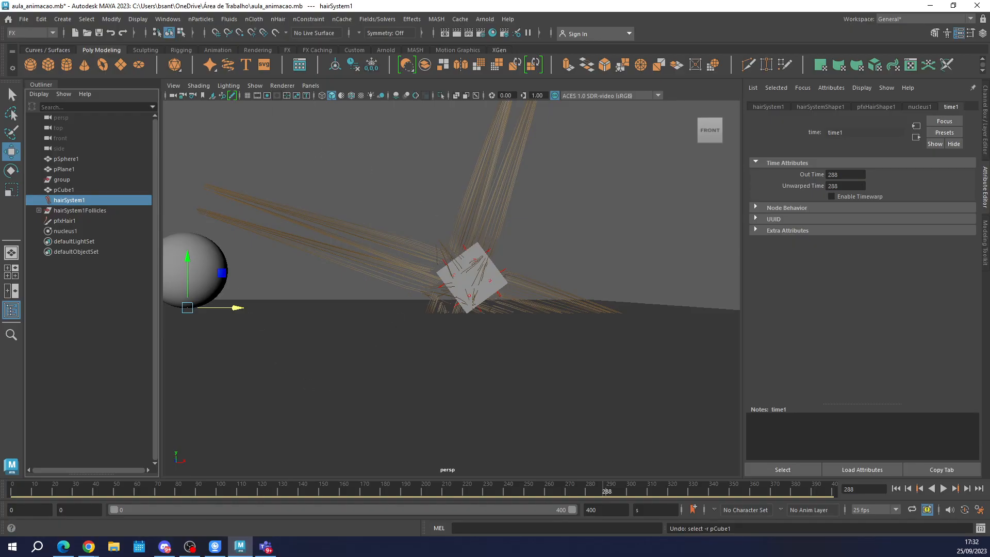
Dismiss the Works.rar archive window, open the "run cicle mosca" video in the media player, maximize it and start playback.
{"action": "key", "text": "super+e"}
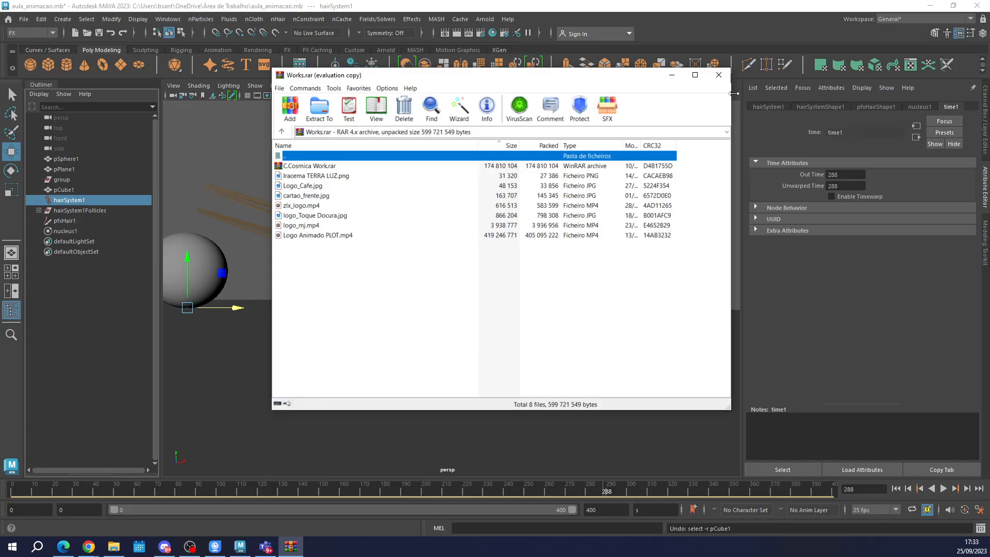
{"action": "left_click", "coordinate": [718, 74]}
{"action": "left_click", "coordinate": [719, 74]}
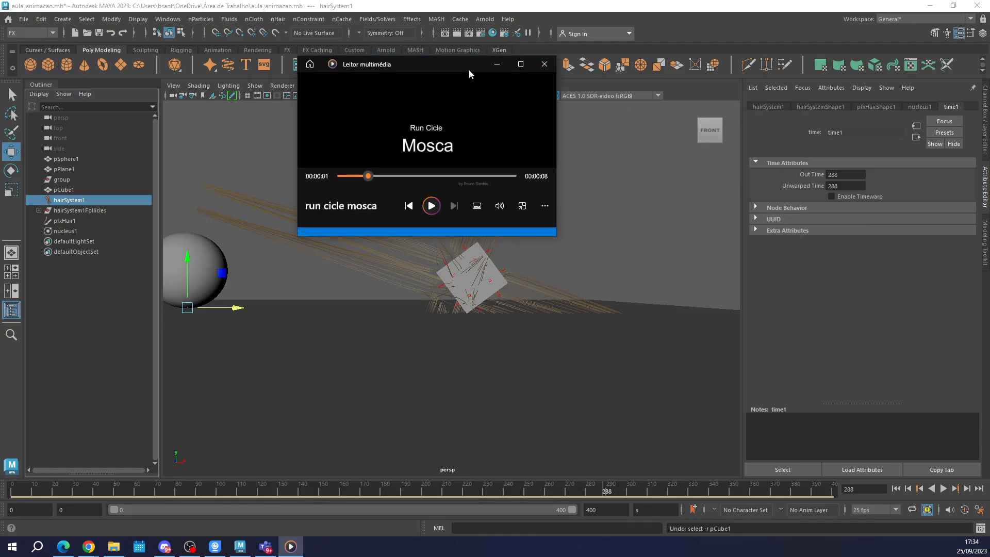
{"action": "left_click", "coordinate": [523, 65]}
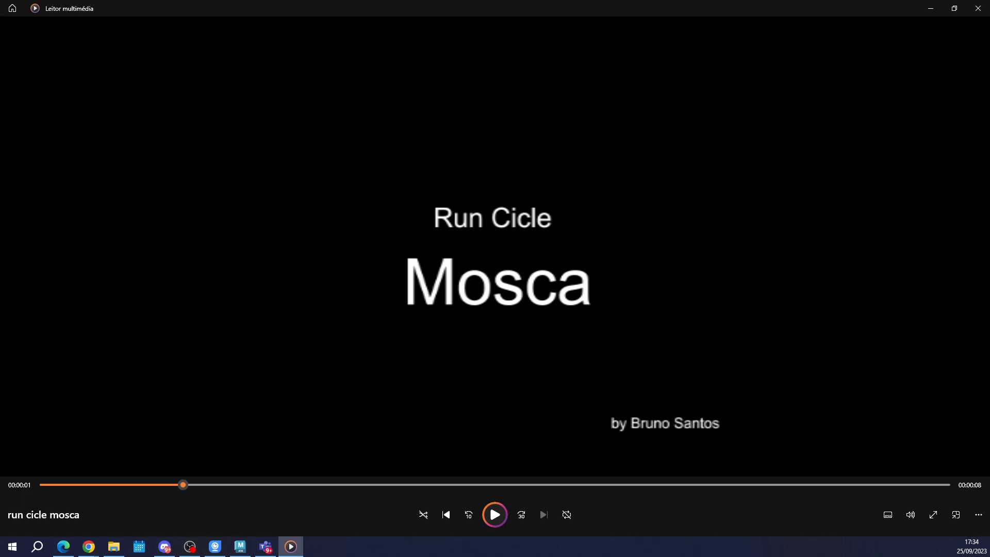
{"action": "left_click", "coordinate": [487, 511]}
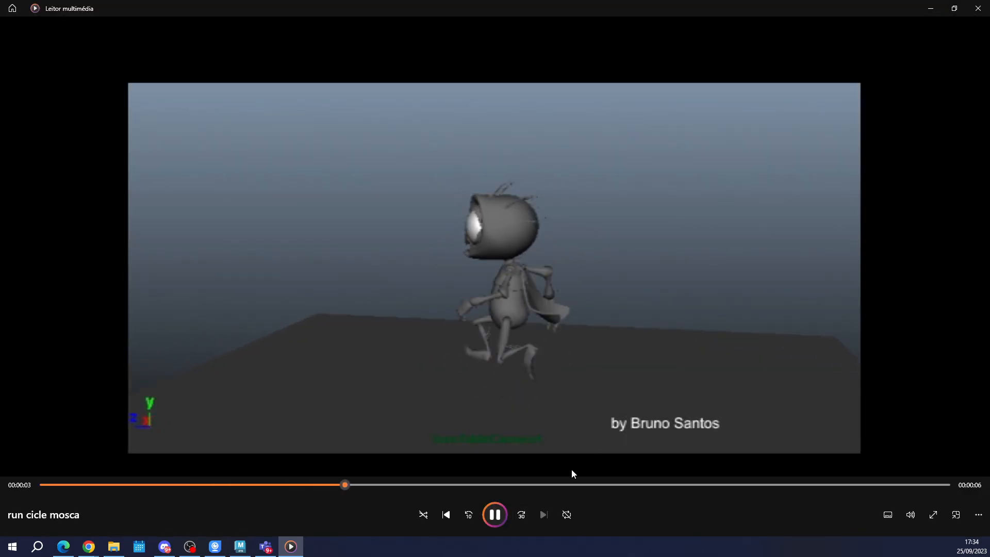
Pause the run cycle video, scrub through the fly character's poses, and close the player.
{"action": "left_click", "coordinate": [495, 514]}
{"action": "left_click_drag", "start_coordinate": [422, 483], "coordinate": [385, 485]}
{"action": "left_click", "coordinate": [385, 485]}
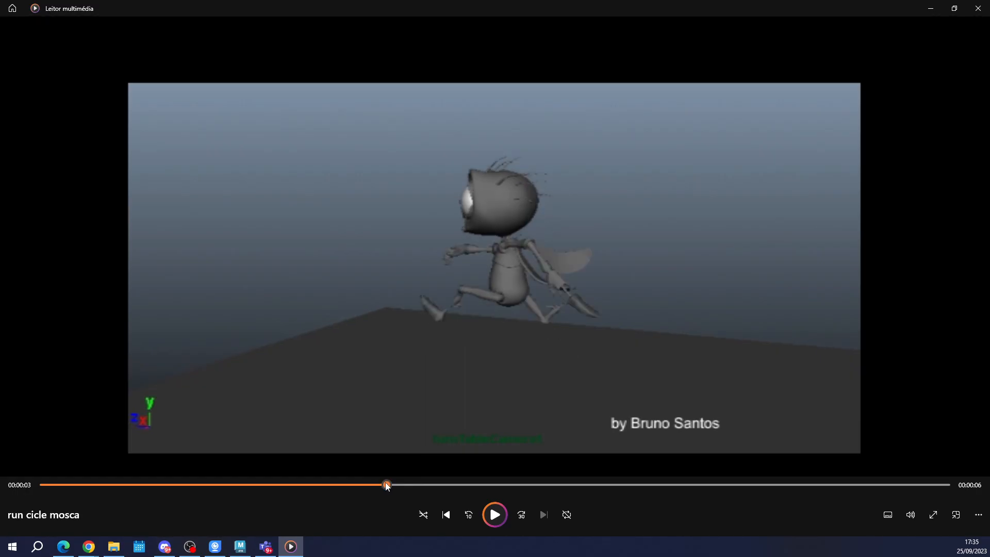
{"action": "left_click_drag", "start_coordinate": [386, 486], "coordinate": [791, 488]}
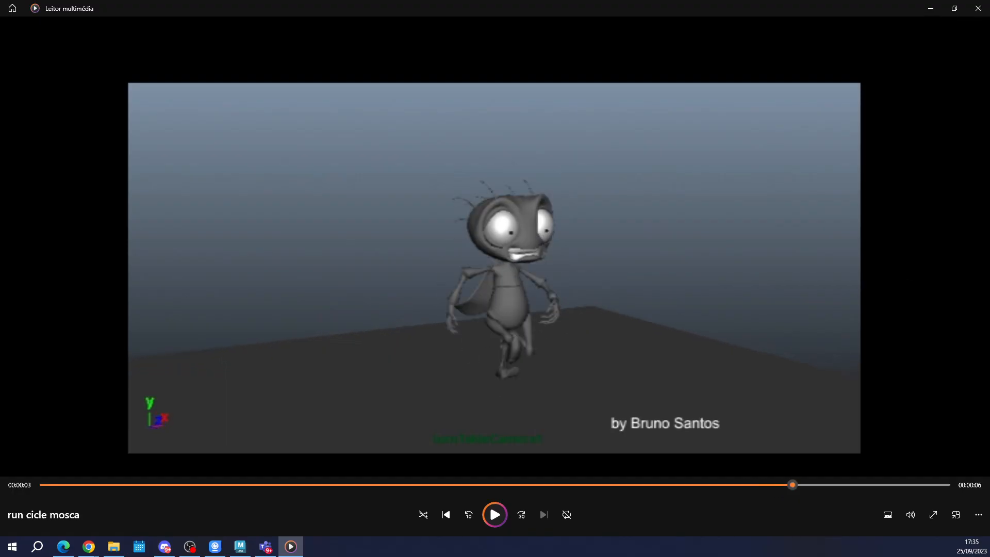
{"action": "left_click", "coordinate": [978, 8]}
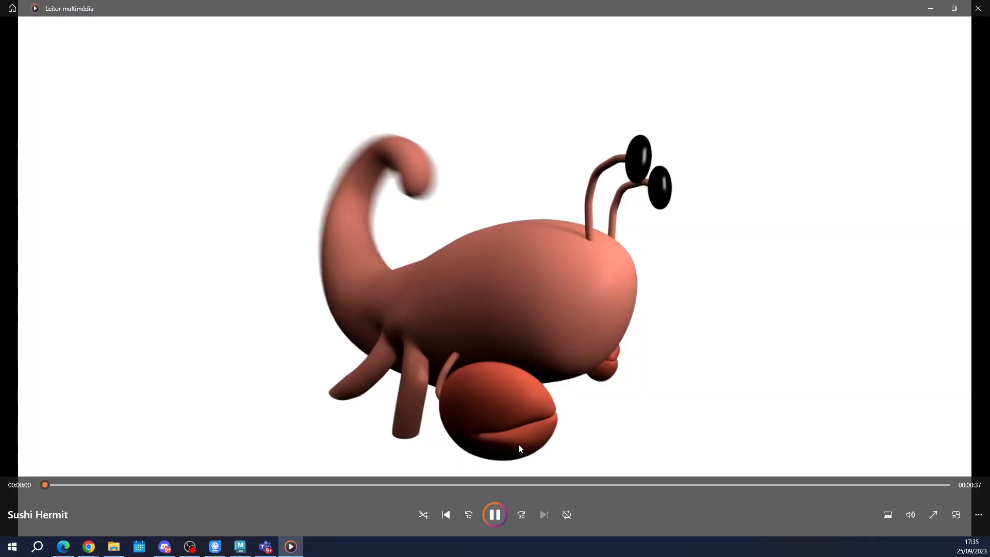
Play the Sushi Hermit video from its start, pausing and resuming to examine the character's animation.
{"action": "left_click", "coordinate": [502, 517]}
{"action": "left_click", "coordinate": [502, 518]}
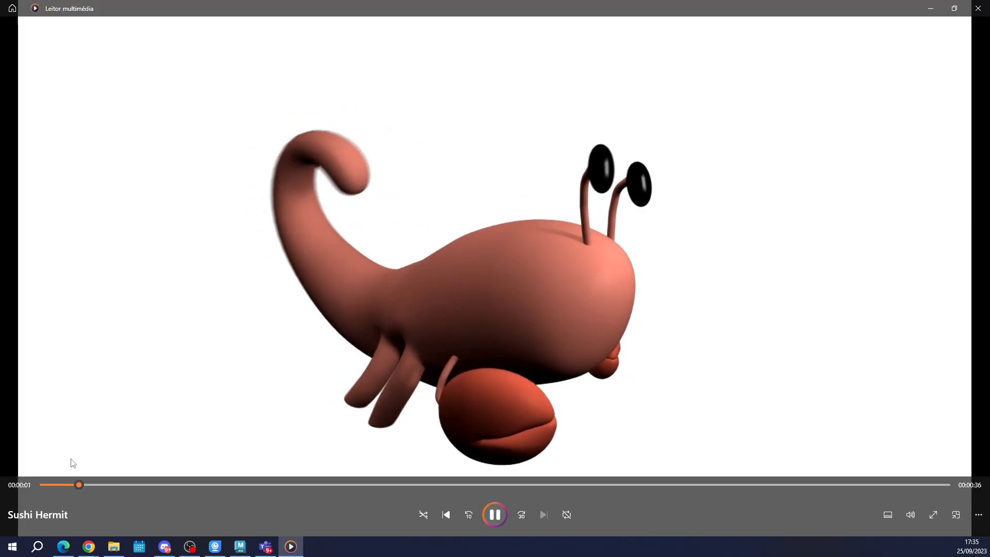
{"action": "left_click", "coordinate": [498, 517]}
{"action": "left_click", "coordinate": [498, 518]}
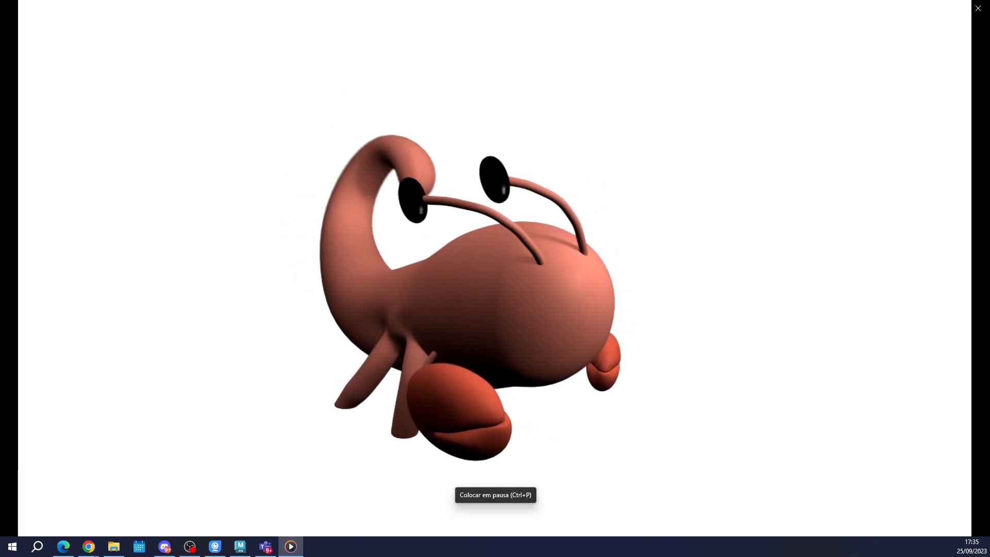
{"action": "left_click", "coordinate": [497, 517]}
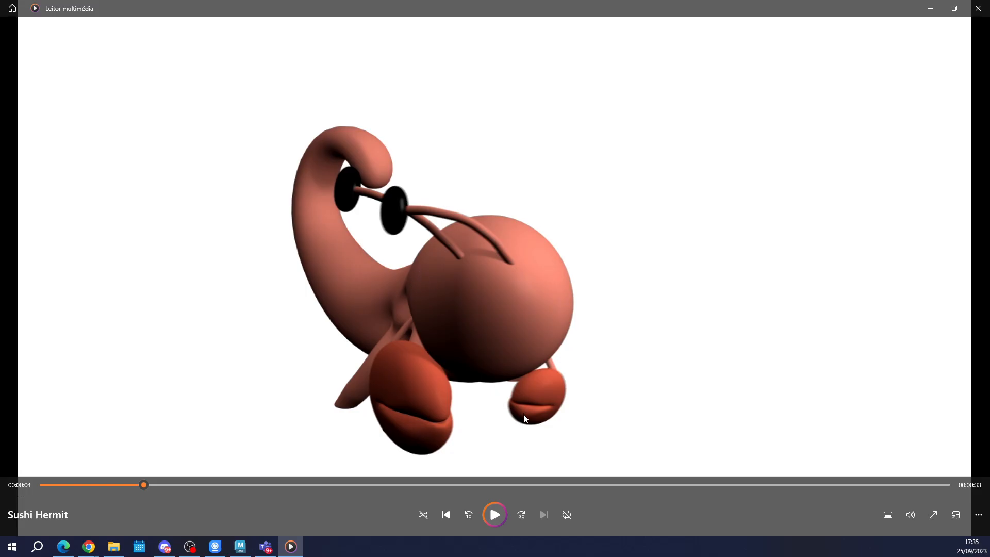
{"action": "left_click", "coordinate": [498, 517]}
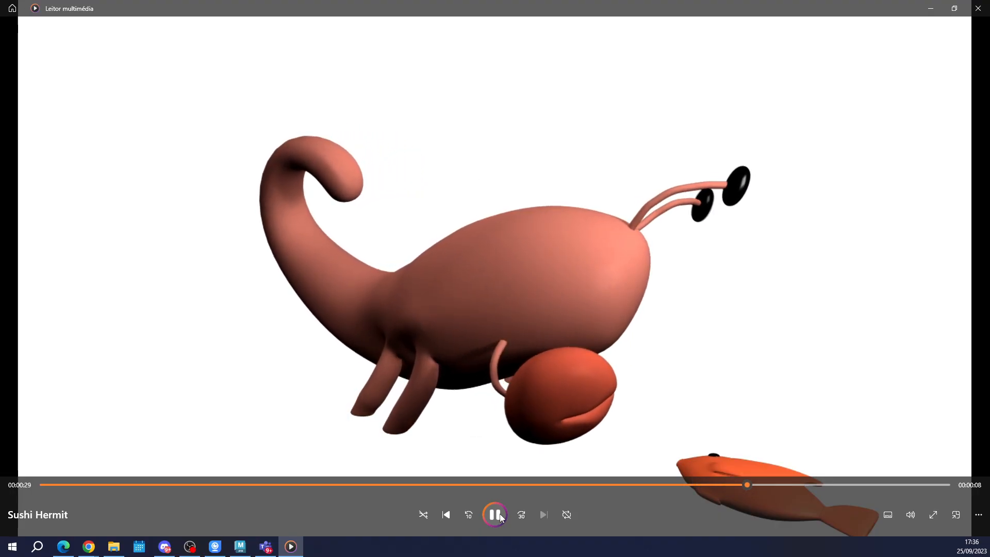
Pause the Sushi Hermit video near 0:30 and scrub around the fast spin to inspect its motion blur.
{"action": "left_click", "coordinate": [495, 514]}
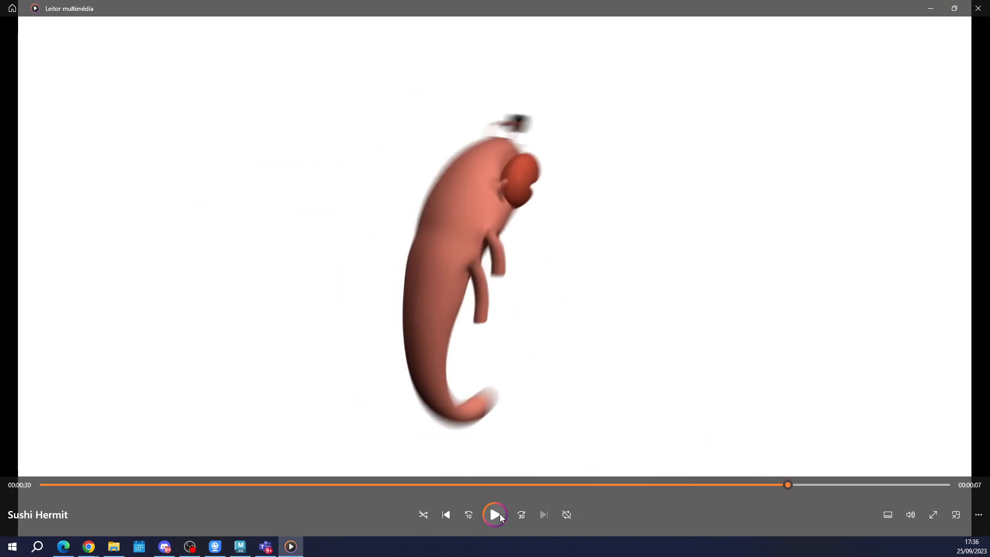
{"action": "mouse_move", "coordinate": [789, 488]}
{"action": "left_mouse_down"}
{"action": "mouse_move", "coordinate": [769, 487]}
{"action": "mouse_move", "coordinate": [783, 487]}
{"action": "left_mouse_up"}
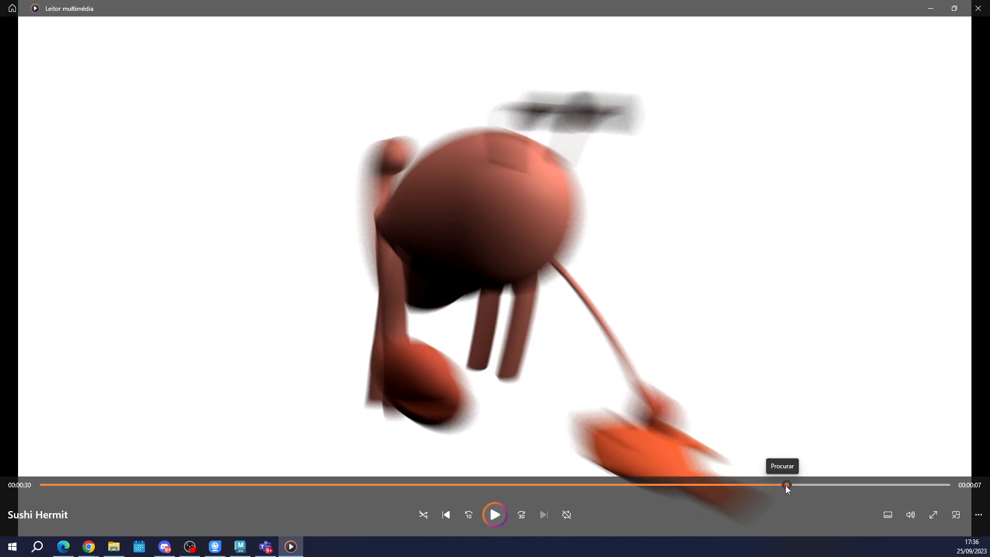
{"action": "left_click_drag", "start_coordinate": [785, 484], "coordinate": [802, 485]}
Switch to the Maya window containing the hermit animation scene, minimize the video player and maximize the scene window.
{"action": "key", "text": "alt+Tab"}
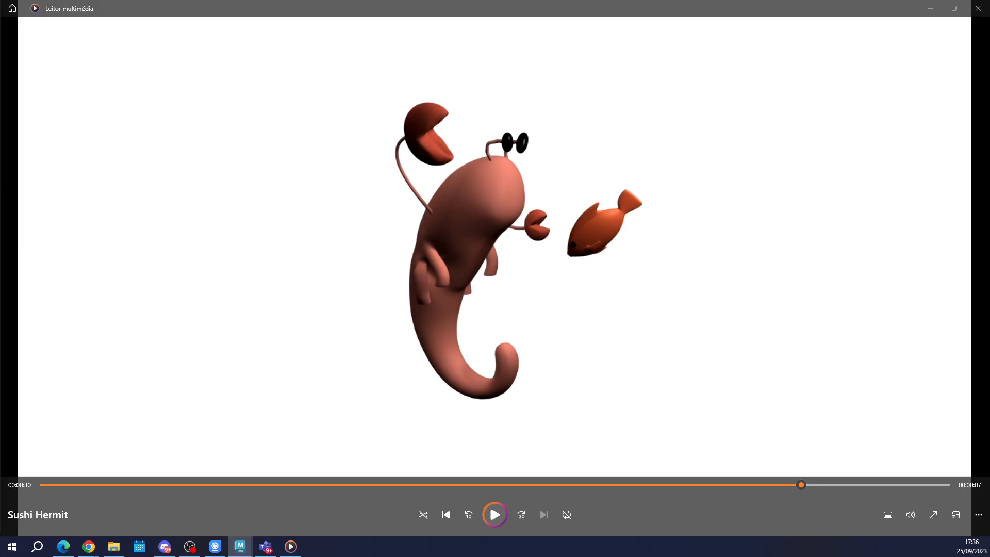
{"action": "left_click_drag", "start_coordinate": [0, 184], "coordinate": [547, 47]}
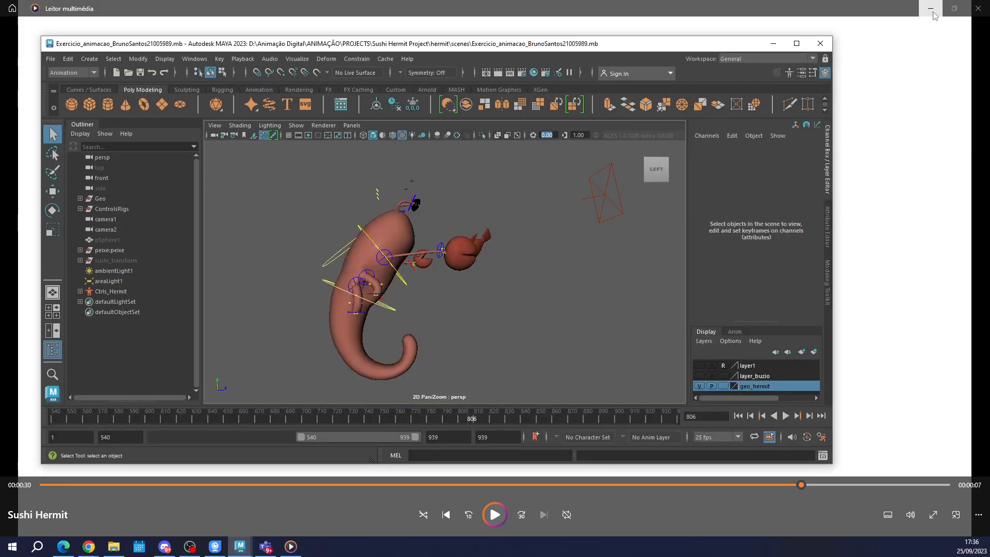
{"action": "left_click", "coordinate": [931, 8]}
{"action": "left_click", "coordinate": [796, 43]}
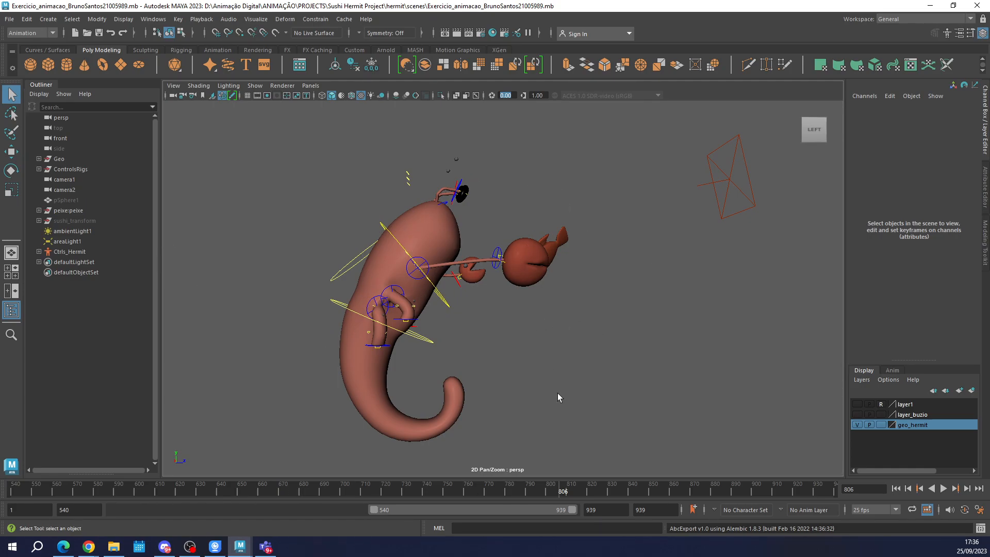
Inspect the hermit rig and its control curves from several angles at frame 806.
{"action": "left_click_drag", "start_coordinate": [558, 393], "coordinate": [513, 402], "text": "alt"}
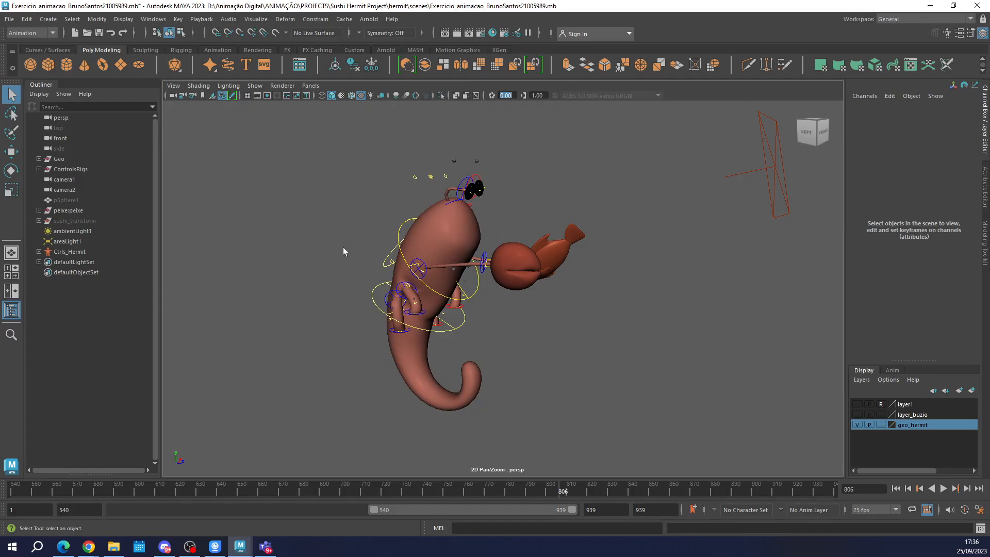
{"action": "left_click_drag", "start_coordinate": [401, 332], "coordinate": [473, 397], "text": "alt"}
{"action": "mouse_move", "coordinate": [403, 324]}
{"action": "left_mouse_down", "text": "alt"}
{"action": "mouse_move", "coordinate": [482, 310]}
{"action": "mouse_move", "coordinate": [401, 330]}
{"action": "mouse_move", "coordinate": [419, 326]}
{"action": "left_mouse_up", "text": "alt"}
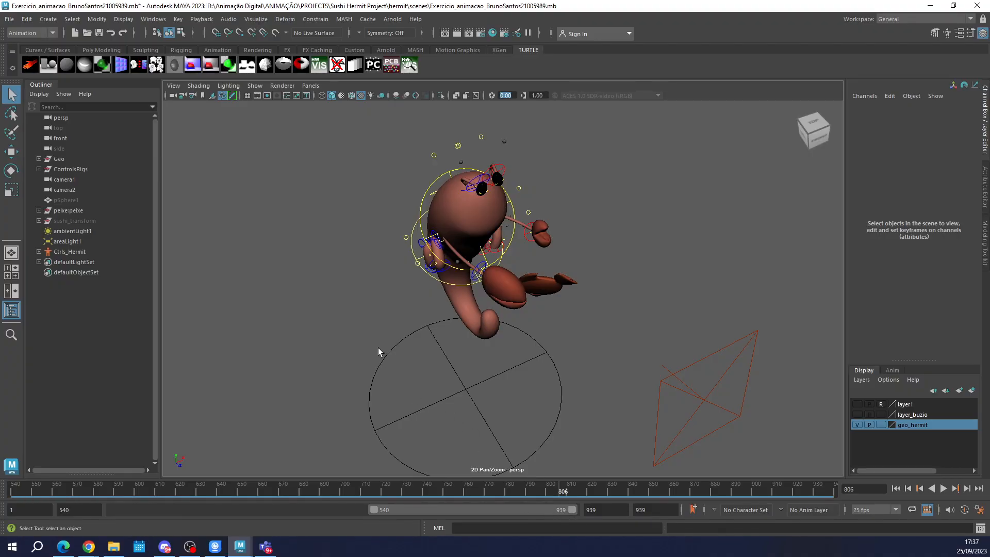
{"action": "scroll", "coordinate": [380, 353], "scroll_direction": "down", "scroll_amount": 2}
{"action": "scroll", "coordinate": [387, 362], "scroll_direction": "up", "scroll_amount": 4}
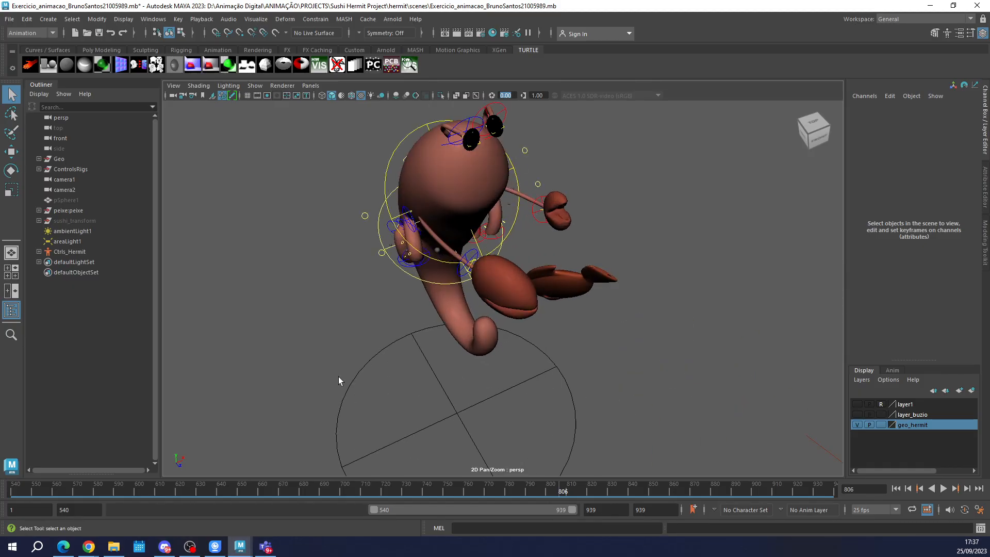
{"action": "scroll", "coordinate": [337, 377], "scroll_direction": "down", "scroll_amount": 2}
Extend the playback range back to frame 1 and scrub to frames 191 and 408 to check the hermit's poses.
{"action": "left_click_drag", "start_coordinate": [372, 510], "coordinate": [88, 508]}
{"action": "left_click_drag", "start_coordinate": [14, 488], "coordinate": [179, 490]}
{"action": "left_click_drag", "start_coordinate": [581, 380], "coordinate": [639, 360], "text": "alt"}
{"action": "middle_click_drag", "start_coordinate": [638, 359], "coordinate": [662, 189], "text": "alt"}
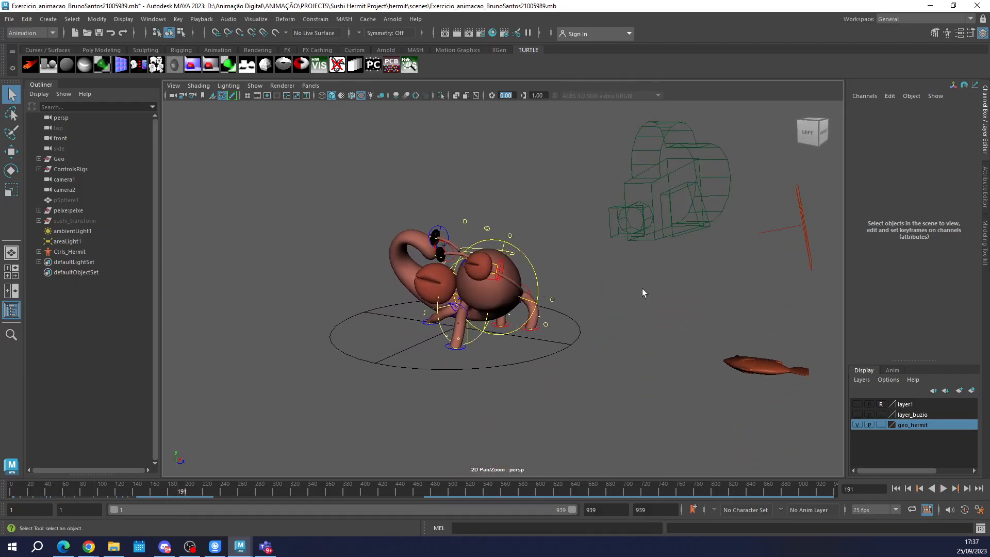
{"action": "left_click_drag", "start_coordinate": [184, 491], "coordinate": [372, 493]}
{"action": "right_click_drag", "start_coordinate": [453, 290], "coordinate": [462, 270], "text": "alt"}
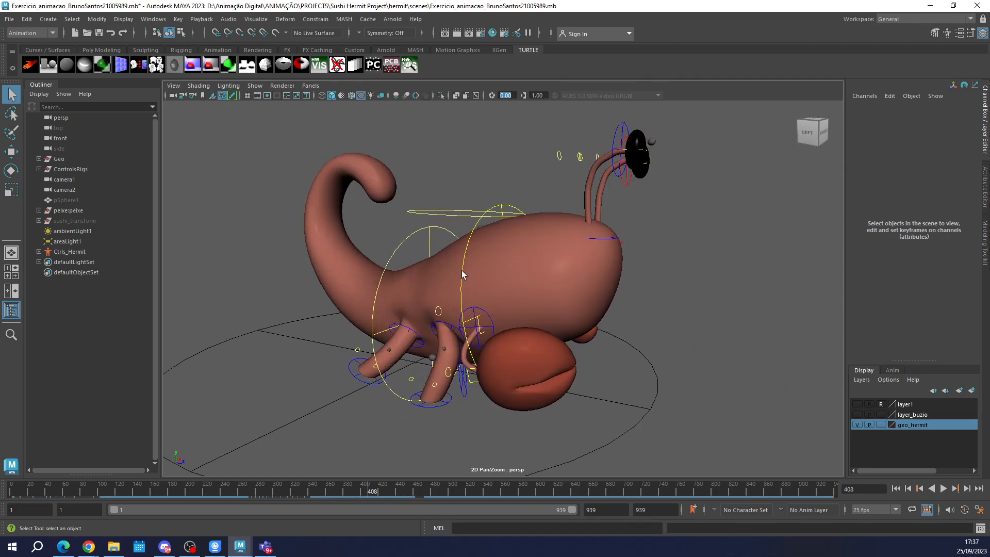
Select the hermit's waist control cc_cintura with the Move tool and scrub to frame 768 to review its keyed motion.
{"action": "left_click", "coordinate": [433, 240]}
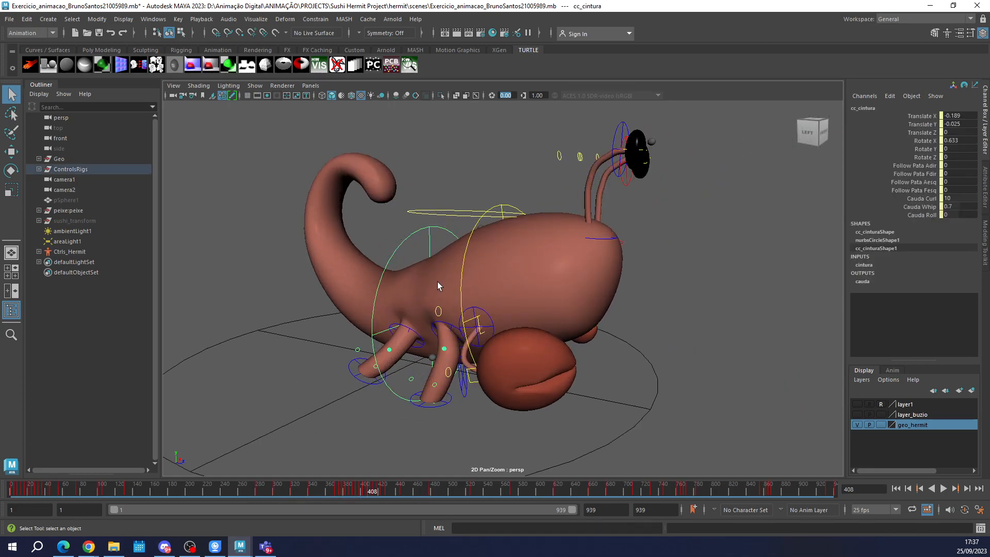
{"action": "key", "text": "w"}
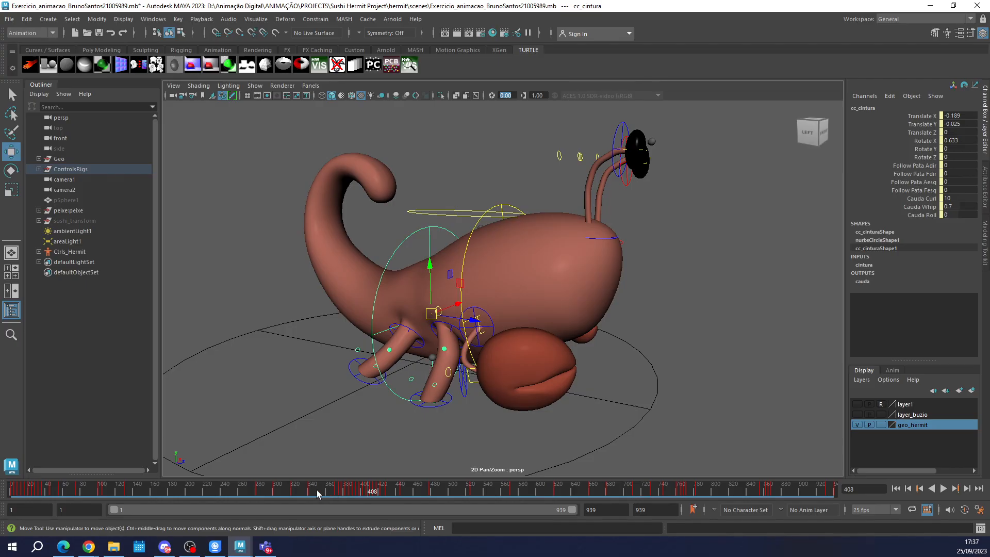
{"action": "left_click_drag", "start_coordinate": [324, 496], "coordinate": [684, 495]}
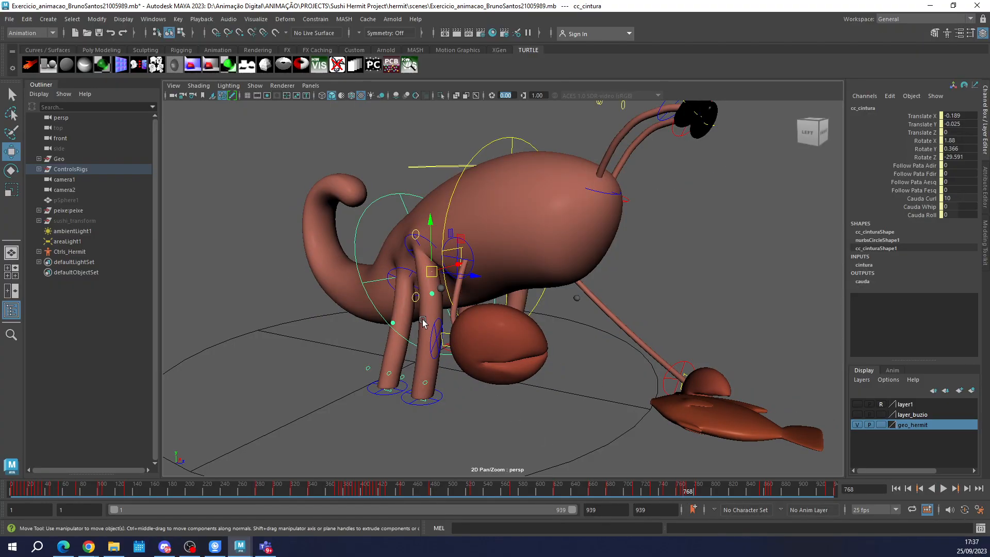
Start the playback range at frame 680, select the whole hermit and fish to inspect their keys, scrub to frame 765, and deselect everything.
{"action": "left_click_drag", "start_coordinate": [114, 509], "coordinate": [442, 511]}
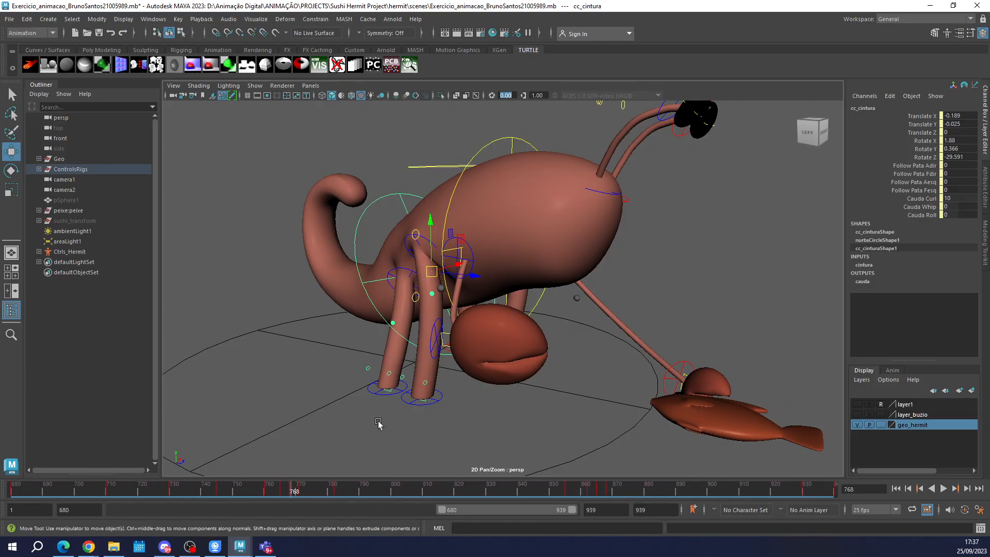
{"action": "left_click", "coordinate": [377, 149]}
{"action": "left_click_drag", "start_coordinate": [242, 112], "coordinate": [846, 464]}
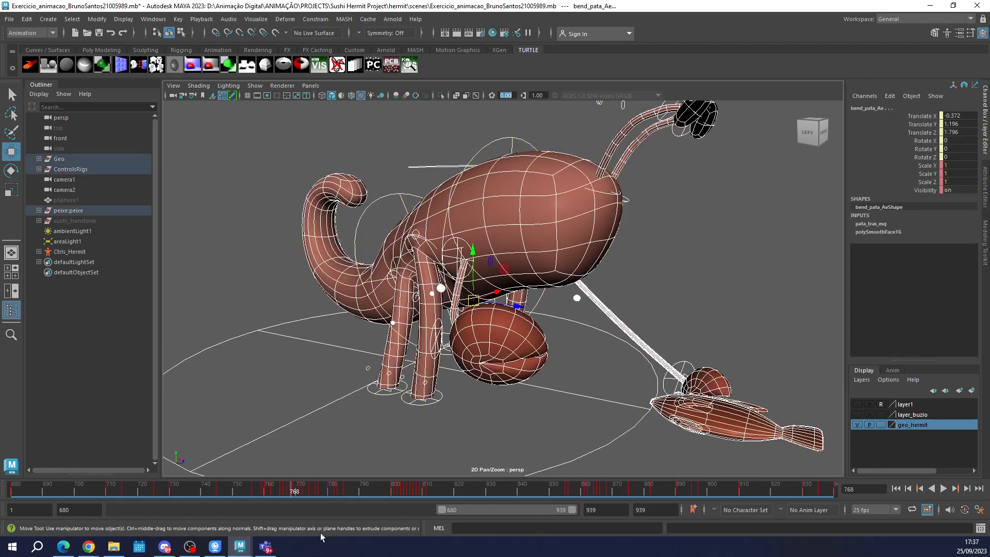
{"action": "left_click_drag", "start_coordinate": [261, 498], "coordinate": [285, 498]}
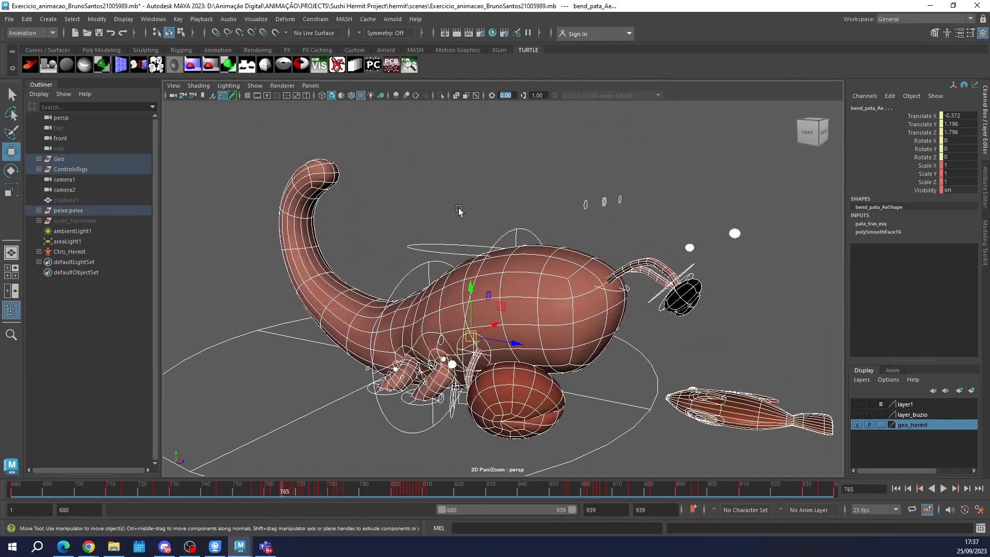
{"action": "left_click", "coordinate": [458, 210]}
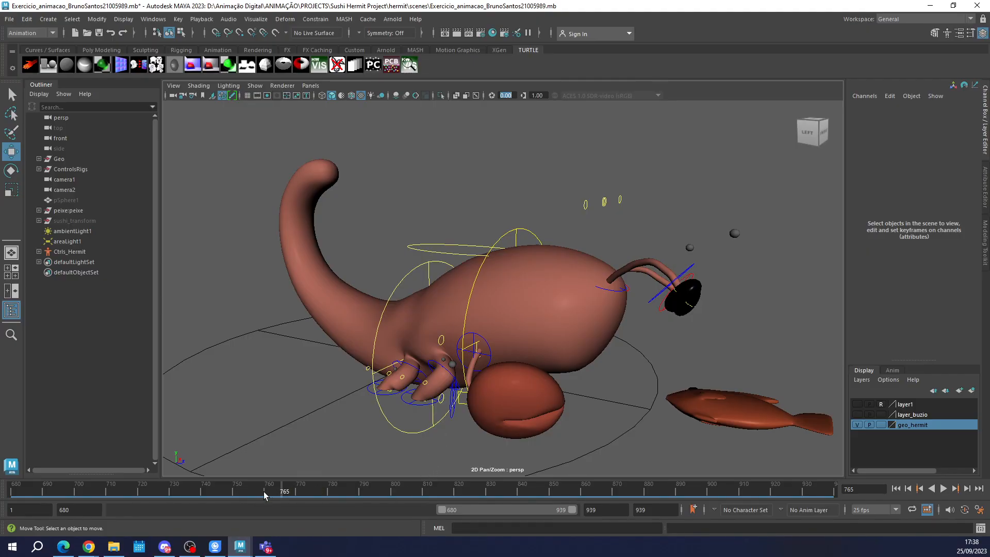
Scrub the timeline from about frame 750 to 771 to examine the hermit's jump with the fish.
{"action": "left_click", "coordinate": [237, 494]}
{"action": "left_click_drag", "start_coordinate": [238, 494], "coordinate": [300, 495]}
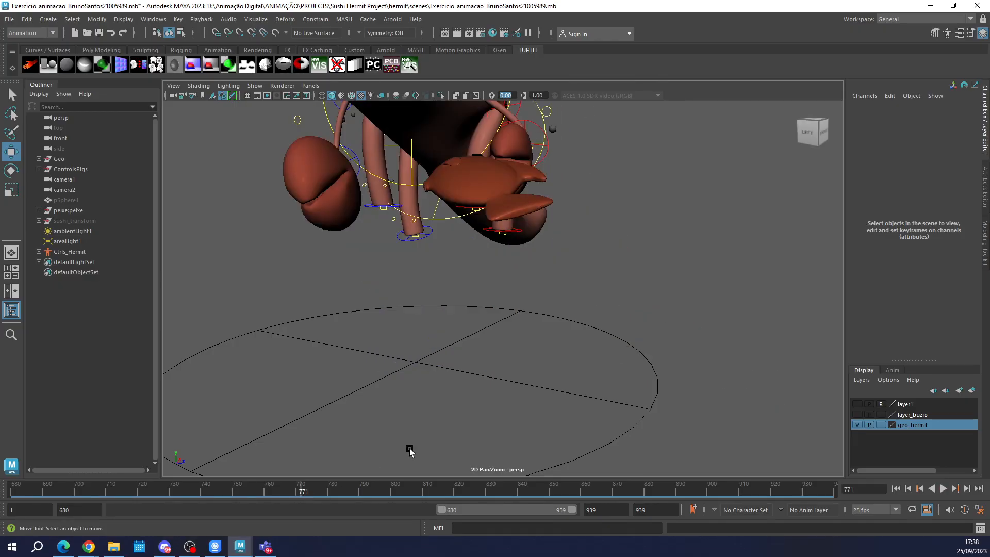
{"action": "middle_click_drag", "start_coordinate": [537, 319], "coordinate": [541, 326], "text": "alt"}
{"action": "scroll", "coordinate": [531, 334], "scroll_direction": "down", "scroll_amount": 5}
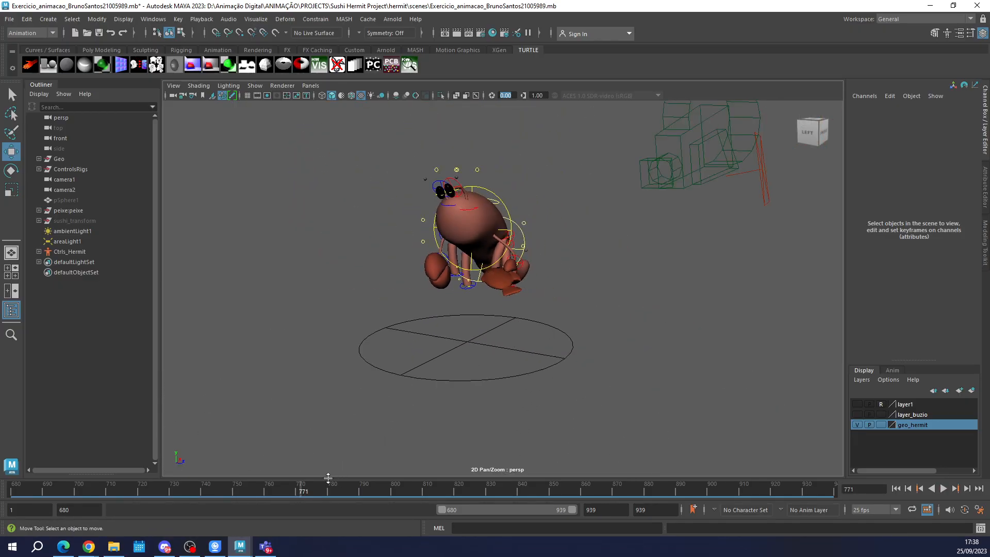
Scrub the timeline to frames 776 and 793 to examine the hermit's airborne poses and its claw near the fish.
{"action": "left_click_drag", "start_coordinate": [303, 489], "coordinate": [317, 489]}
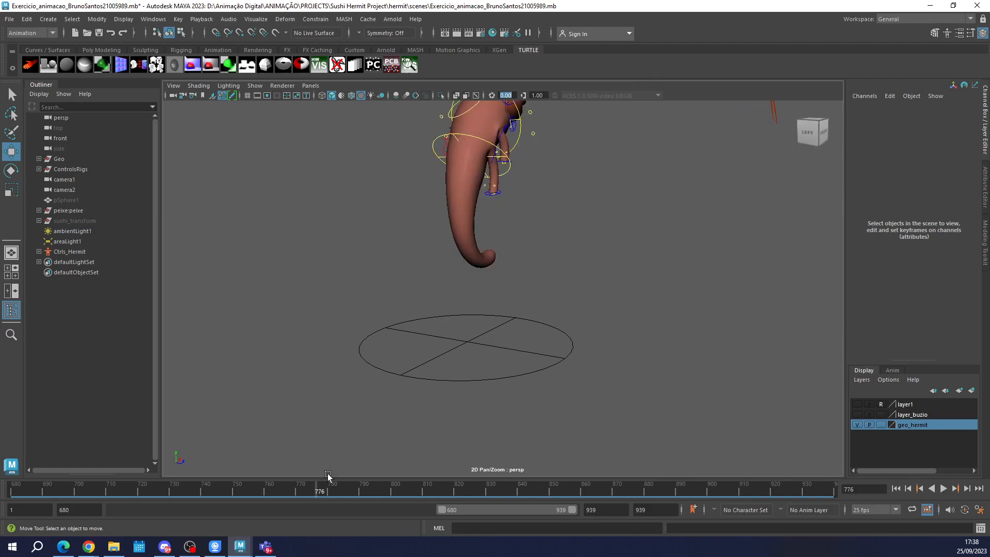
{"action": "middle_click_drag", "start_coordinate": [518, 251], "coordinate": [509, 307], "text": "alt"}
{"action": "scroll", "coordinate": [509, 308], "scroll_direction": "up", "scroll_amount": 4}
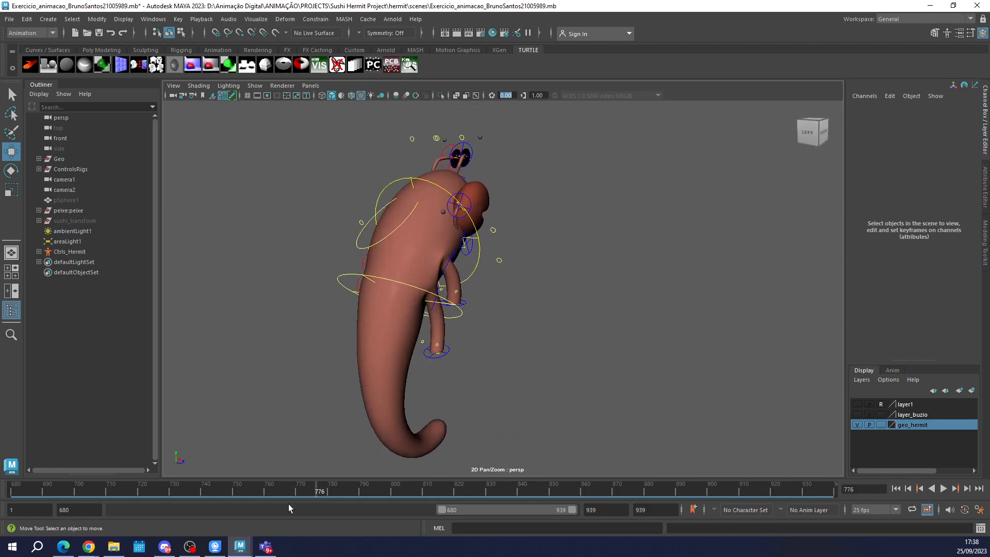
{"action": "key", "text": "alt+v"}
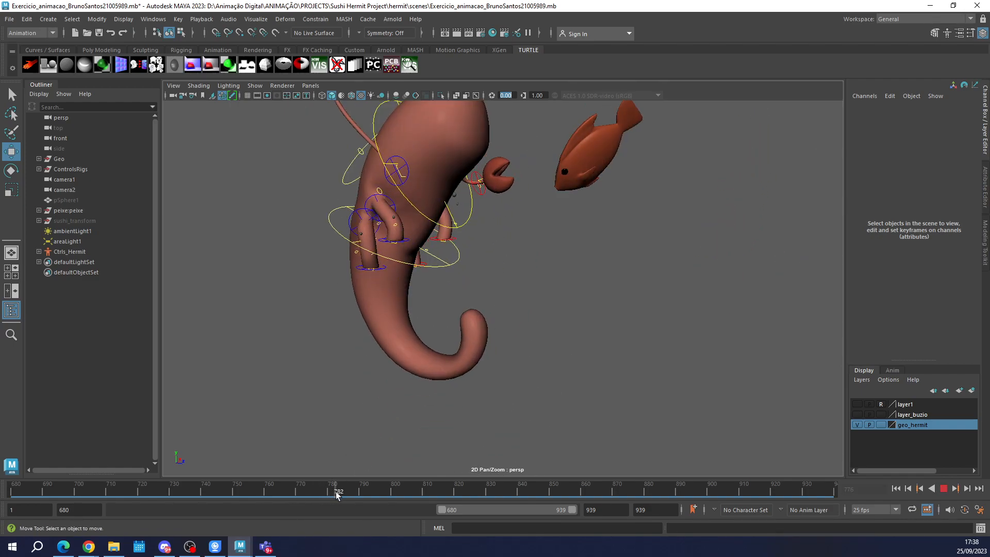
{"action": "left_click_drag", "start_coordinate": [341, 494], "coordinate": [373, 496]}
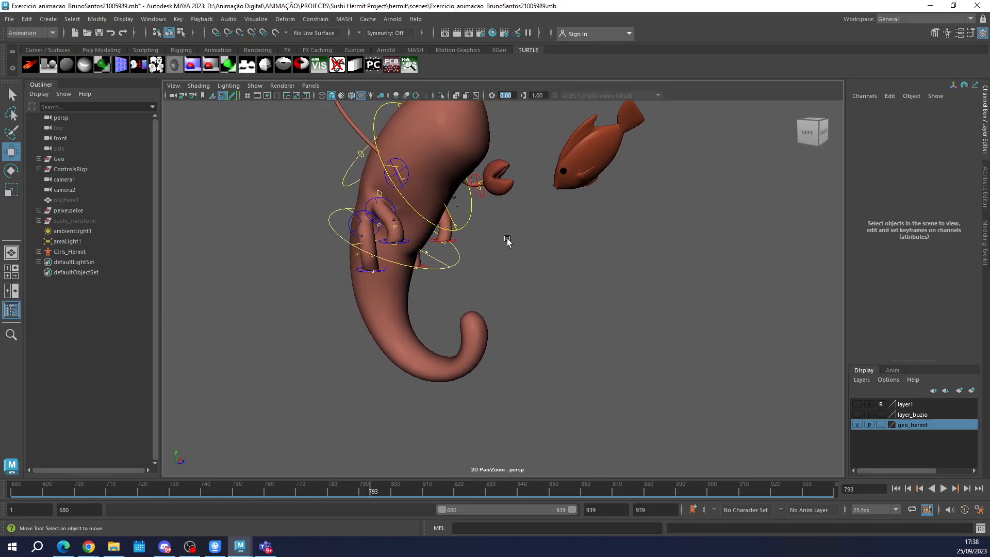
{"action": "middle_click_drag", "start_coordinate": [506, 238], "coordinate": [545, 363], "text": "alt"}
{"action": "scroll", "coordinate": [513, 284], "scroll_direction": "up", "scroll_amount": 7}
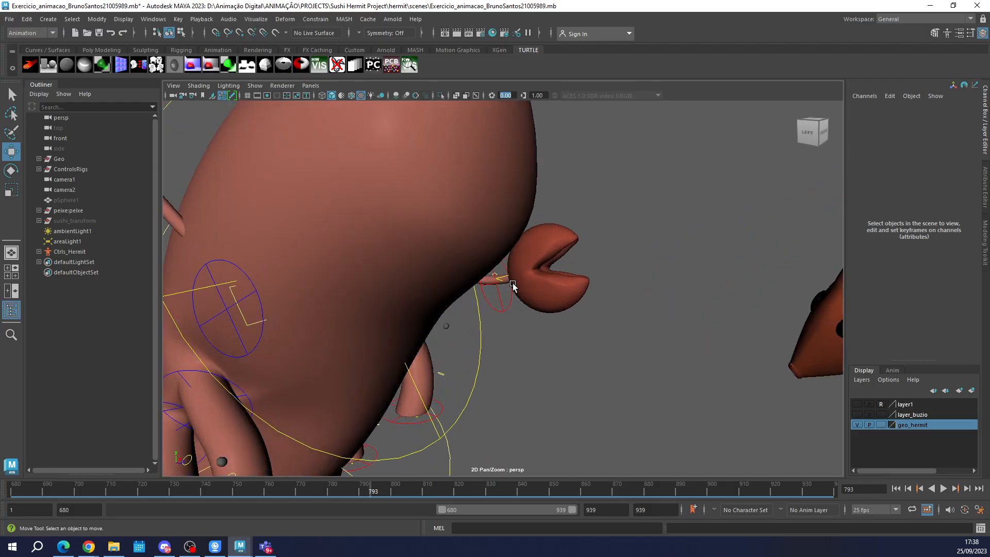
Scrub through frames 843 and 878 up to 929 to examine the scattering sushi pieces and the hermit's landing.
{"action": "scroll", "coordinate": [523, 320], "scroll_direction": "down", "scroll_amount": 7}
{"action": "left_click_drag", "start_coordinate": [365, 490], "coordinate": [530, 516]}
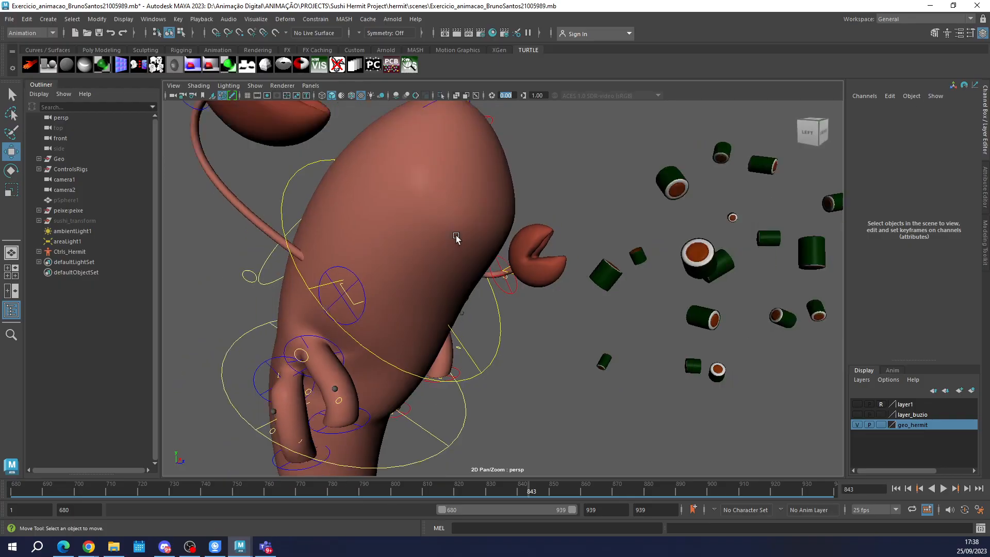
{"action": "scroll", "coordinate": [456, 237], "scroll_direction": "down", "scroll_amount": 5}
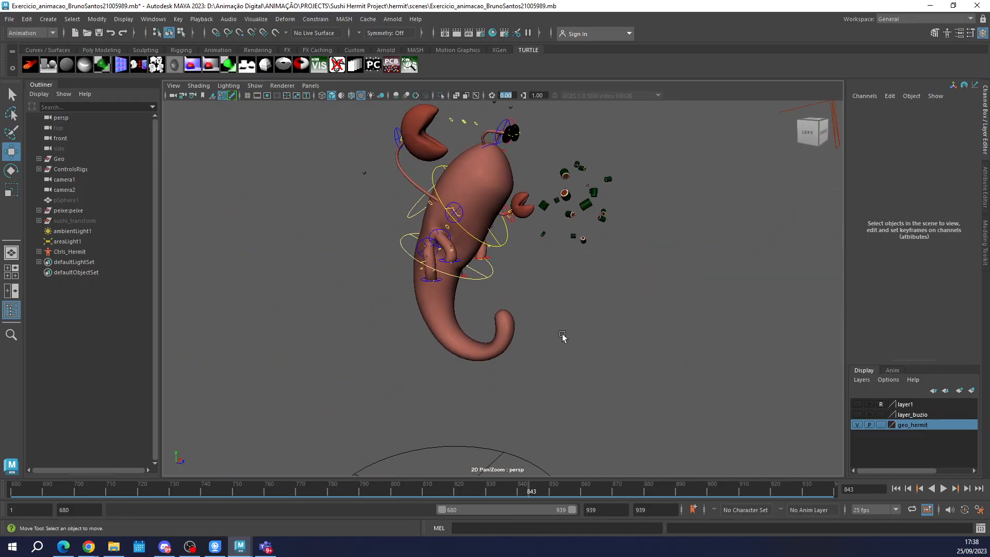
{"action": "left_click_drag", "start_coordinate": [584, 496], "coordinate": [638, 495]}
{"action": "middle_click_drag", "start_coordinate": [557, 326], "coordinate": [554, 191], "text": "alt"}
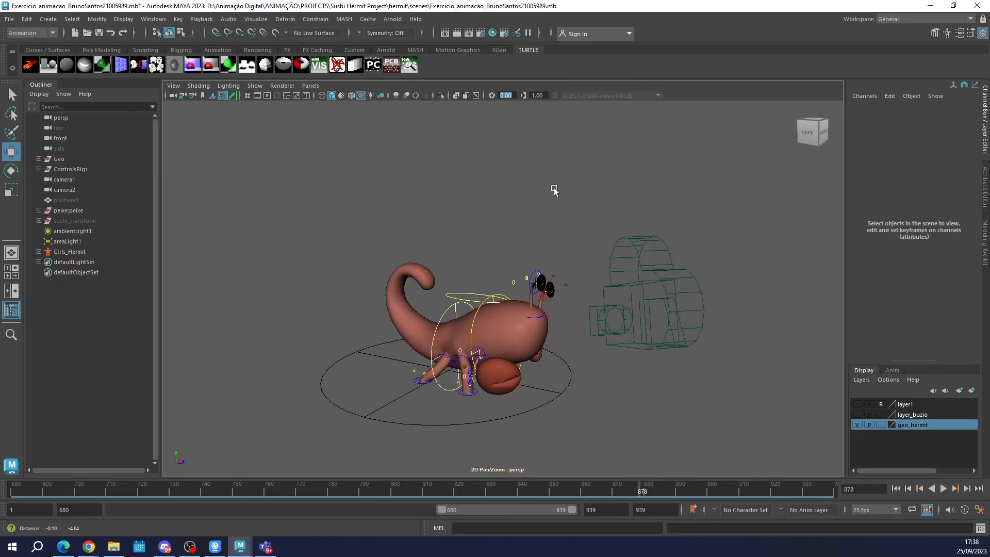
{"action": "left_click_drag", "start_coordinate": [585, 493], "coordinate": [580, 493]}
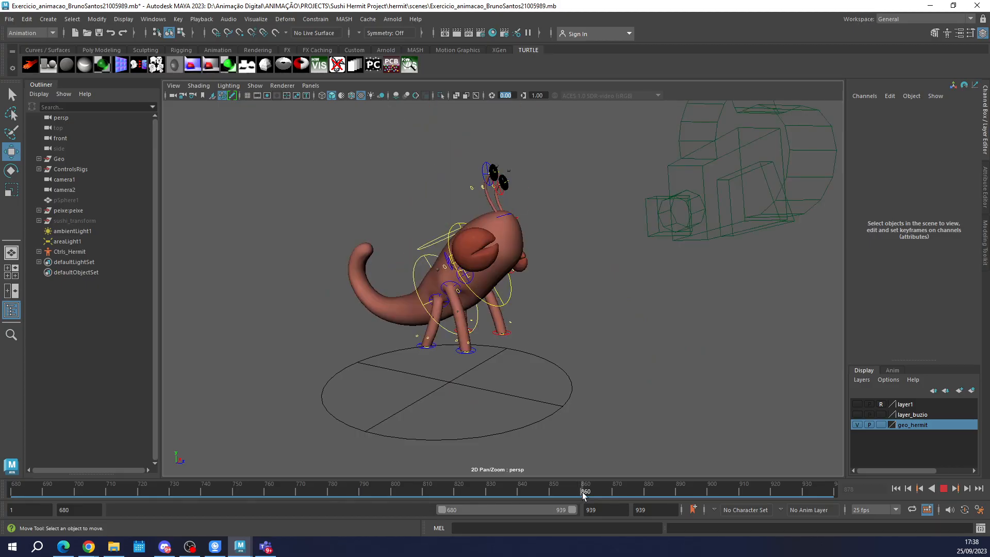
{"action": "left_click", "coordinate": [585, 493]}
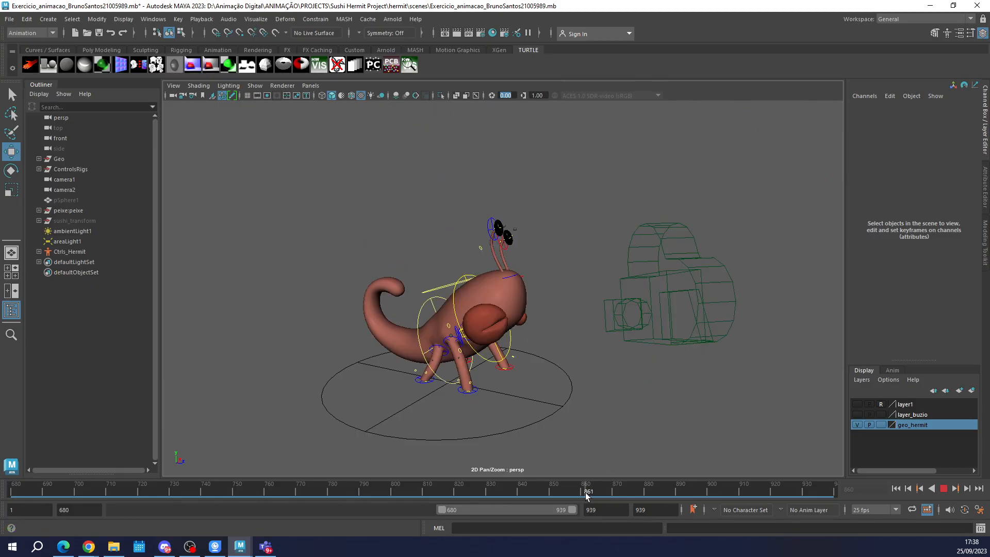
{"action": "left_click_drag", "start_coordinate": [586, 493], "coordinate": [803, 489]}
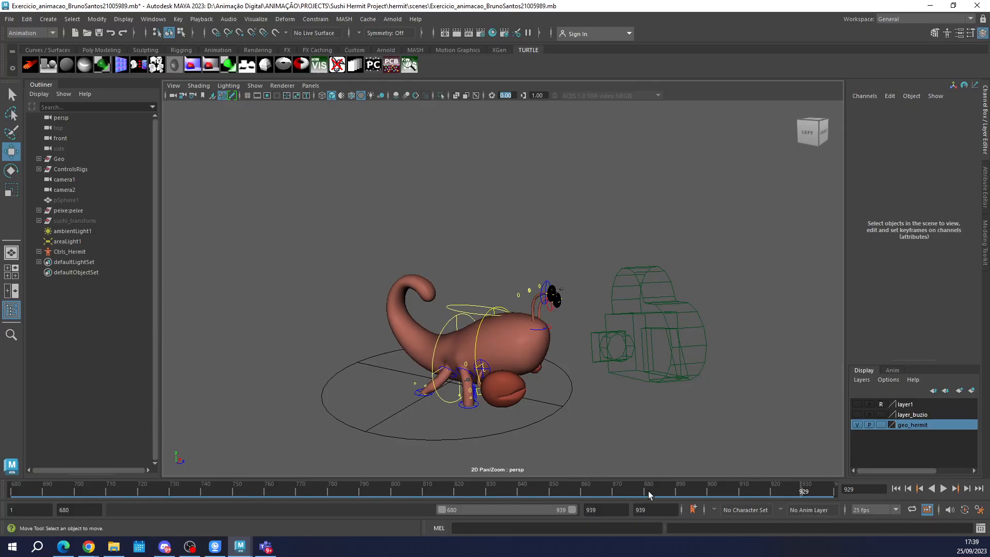
Scrub back to frame 851, then forward to frames 866 and 869 to examine the hermit's eye motion on landing.
{"action": "left_click_drag", "start_coordinate": [648, 490], "coordinate": [552, 494]}
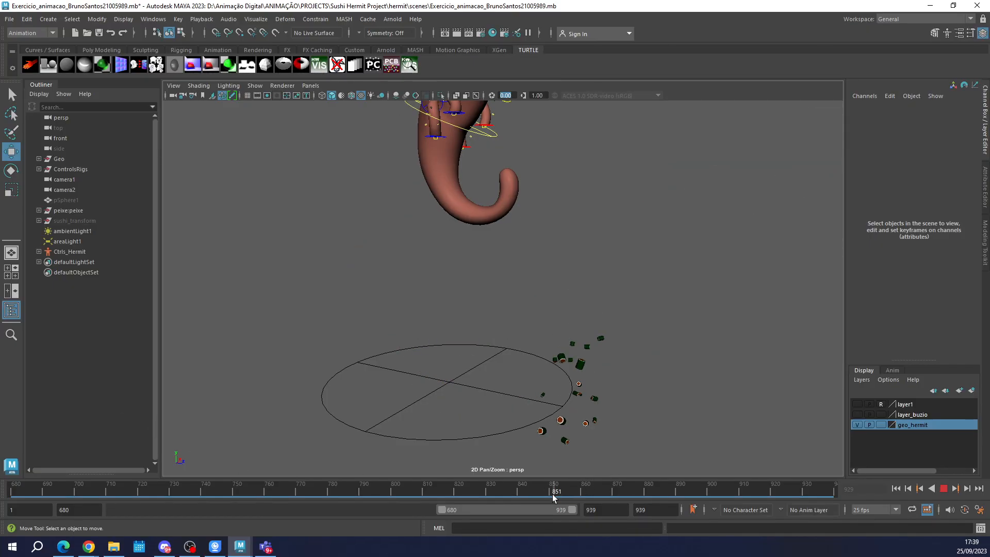
{"action": "middle_click_drag", "start_coordinate": [542, 212], "coordinate": [543, 338], "text": "alt"}
{"action": "left_click_drag", "start_coordinate": [525, 488], "coordinate": [602, 499]}
{"action": "middle_click_drag", "start_coordinate": [605, 388], "coordinate": [592, 313], "text": "alt"}
{"action": "scroll", "coordinate": [536, 356], "scroll_direction": "up", "scroll_amount": 6}
{"action": "middle_click_drag", "start_coordinate": [570, 392], "coordinate": [555, 267], "text": "alt"}
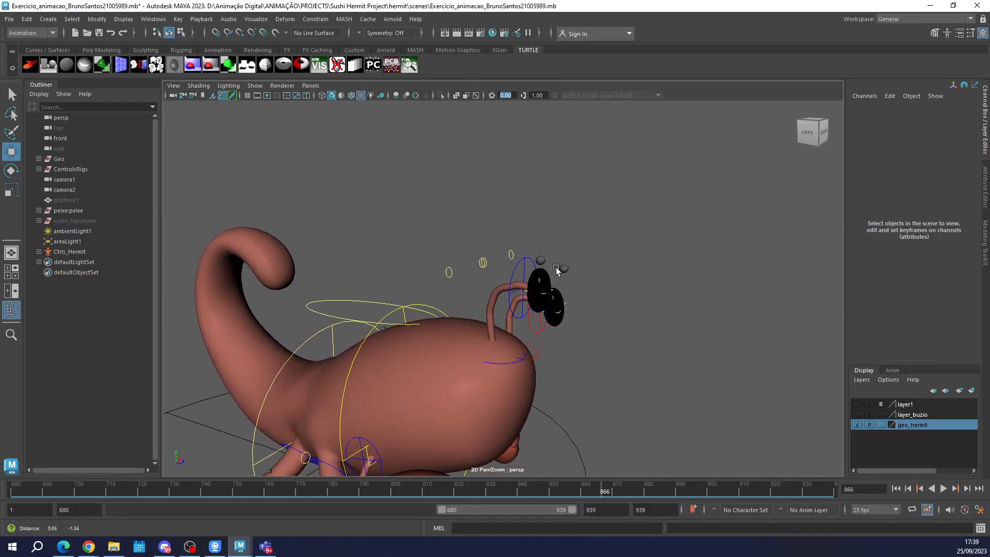
{"action": "left_click_drag", "start_coordinate": [600, 490], "coordinate": [611, 490]}
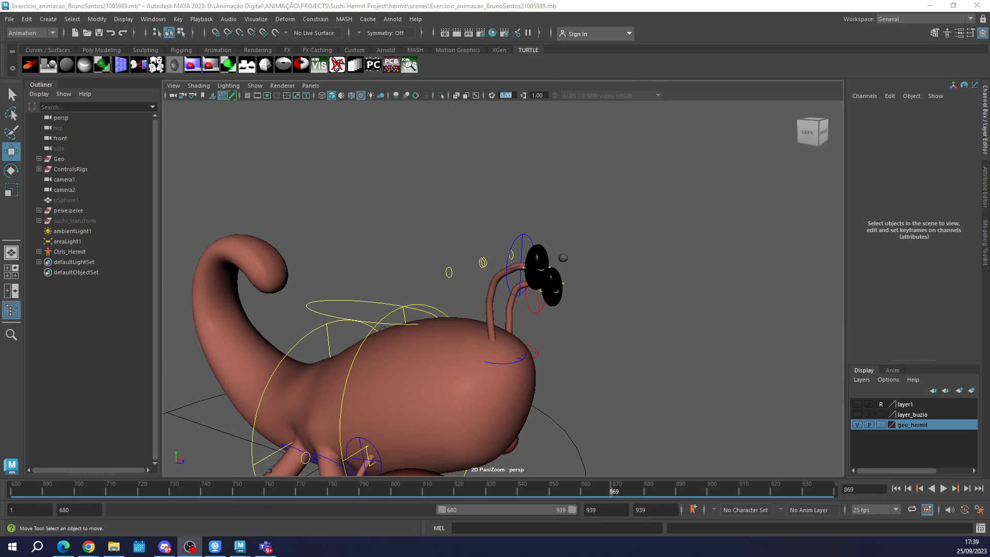
Close the hermit scene and delete the hair, its follicles and the cube from the aula_animacao scene.
{"action": "left_click", "coordinate": [978, 7]}
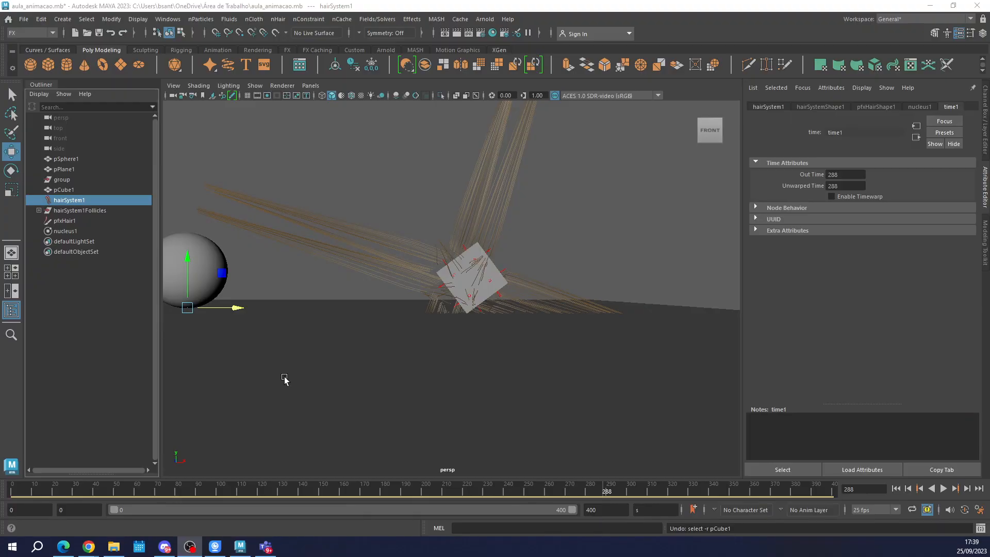
{"action": "left_click_drag", "start_coordinate": [604, 439], "coordinate": [437, 188]}
{"action": "key", "text": "Delete"}
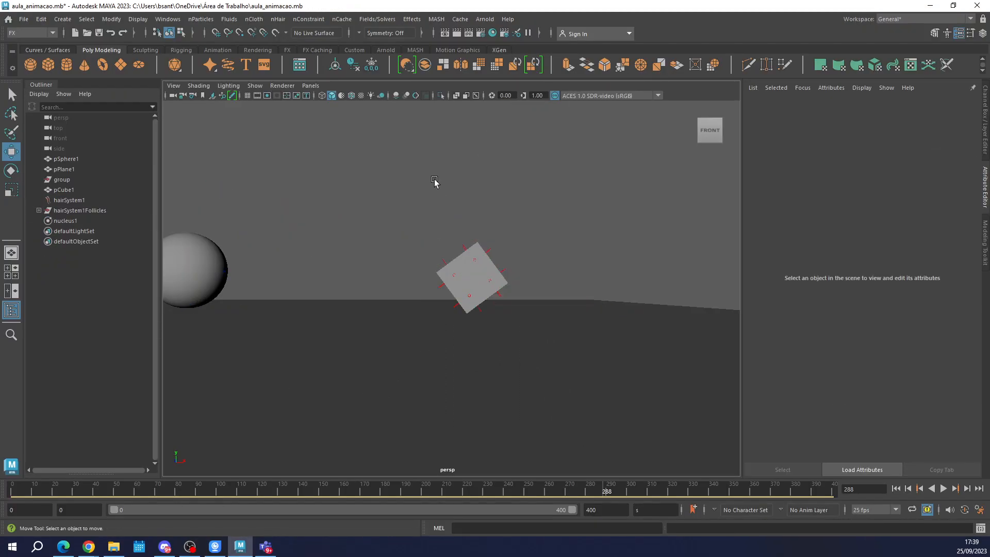
{"action": "left_click_drag", "start_coordinate": [544, 402], "coordinate": [461, 294]}
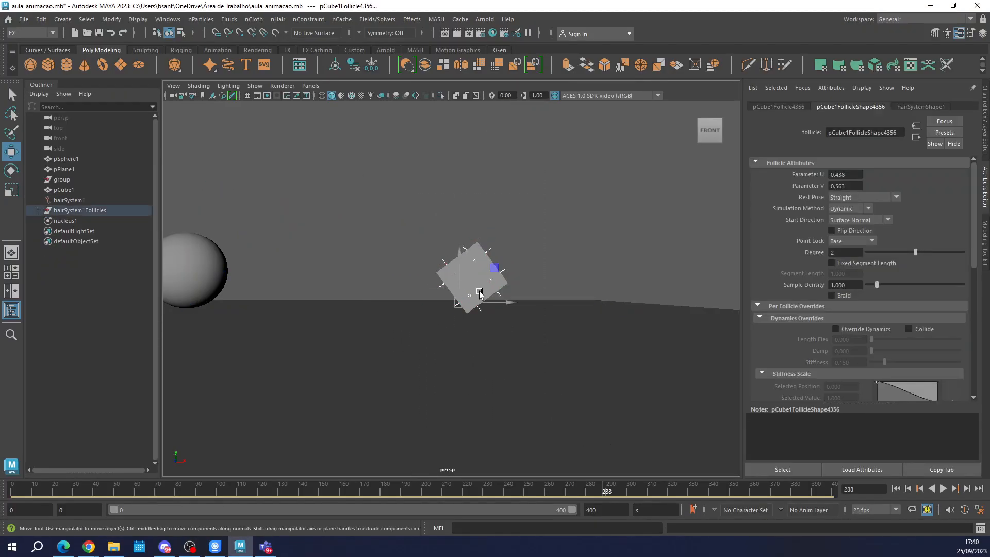
{"action": "key", "text": "Delete"}
{"action": "left_click", "coordinate": [471, 277]}
{"action": "key", "text": "Delete"}
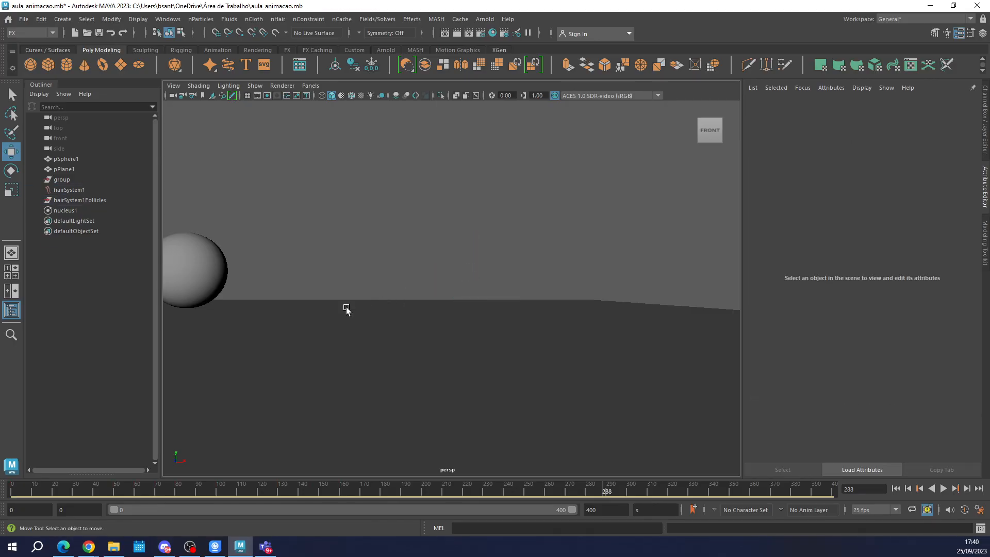
Scrub the timeline through frames 221, 272 and 147 to review the sphere's animation above the plane.
{"action": "scroll", "coordinate": [344, 309], "scroll_direction": "down", "scroll_amount": 3}
{"action": "left_click_drag", "start_coordinate": [342, 239], "coordinate": [469, 336], "text": "alt"}
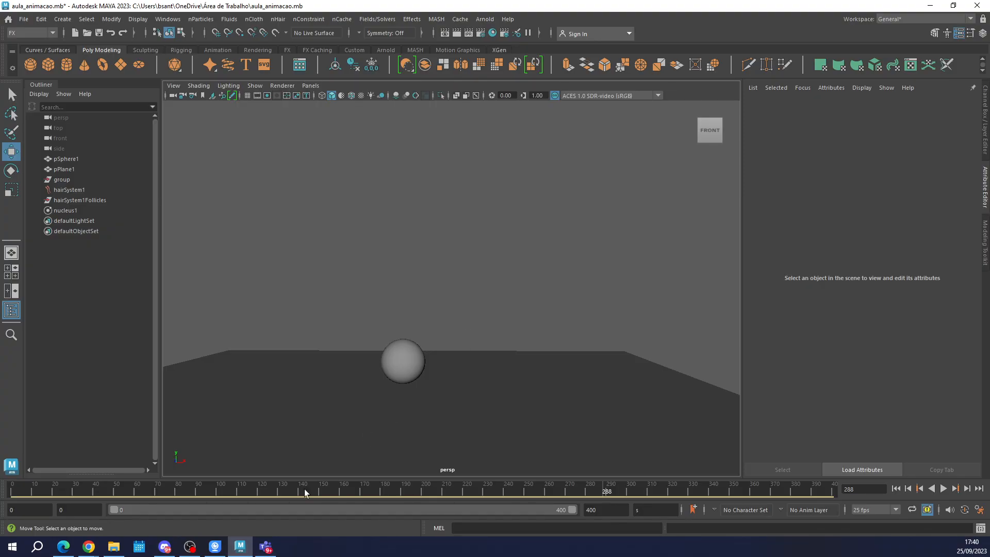
{"action": "left_click", "coordinate": [277, 491]}
{"action": "left_click", "coordinate": [460, 423]}
{"action": "left_click", "coordinate": [466, 493]}
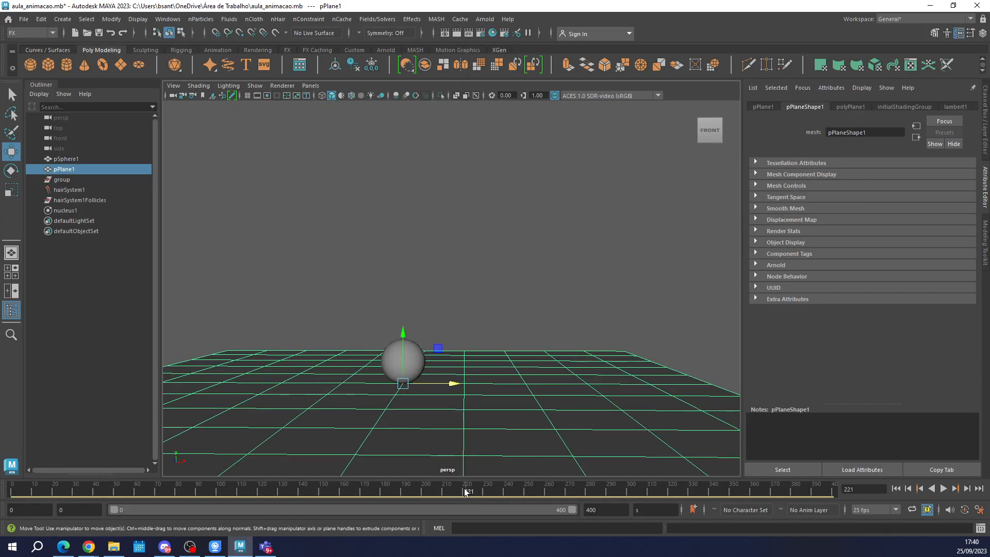
{"action": "left_click_drag", "start_coordinate": [515, 493], "coordinate": [572, 493]}
{"action": "left_click", "coordinate": [524, 266]}
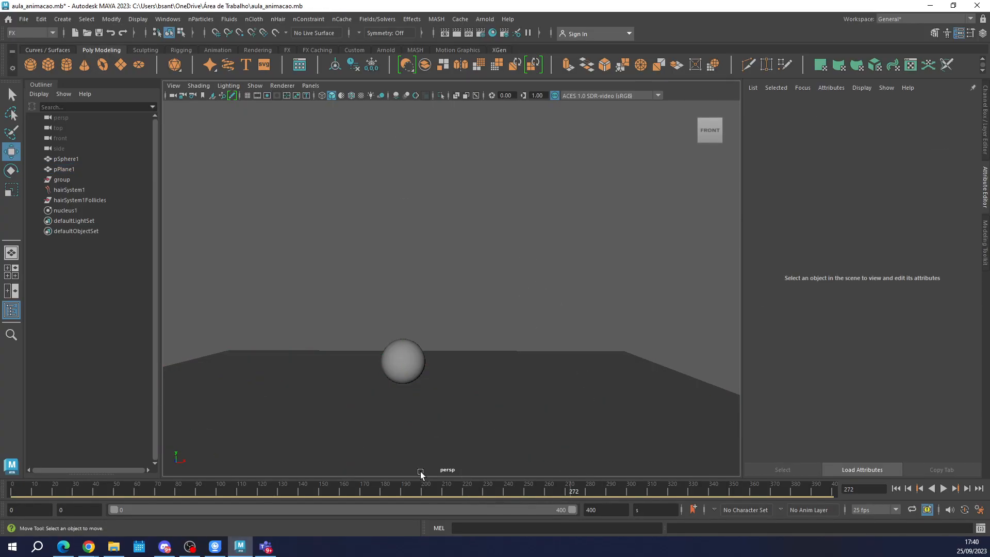
{"action": "left_click_drag", "start_coordinate": [357, 490], "coordinate": [314, 489]}
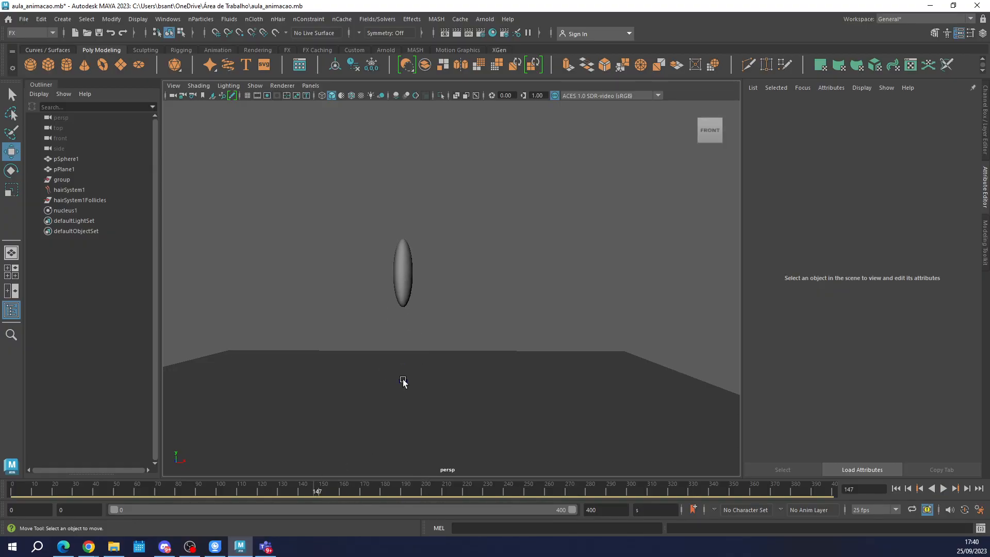
Delete the leftover hairSystem1 and nucleus1 nodes at the plane's origin.
{"action": "left_click", "coordinate": [400, 380]}
{"action": "right_click_drag", "start_coordinate": [401, 362], "coordinate": [397, 419], "text": "alt"}
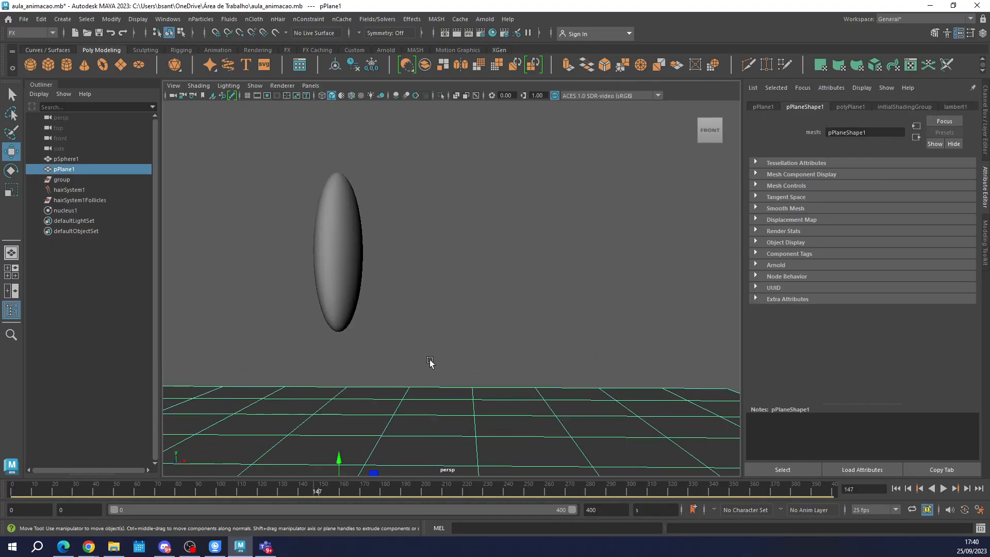
{"action": "left_click_drag", "start_coordinate": [444, 333], "coordinate": [425, 264], "text": "alt"}
{"action": "left_click", "coordinate": [425, 263]}
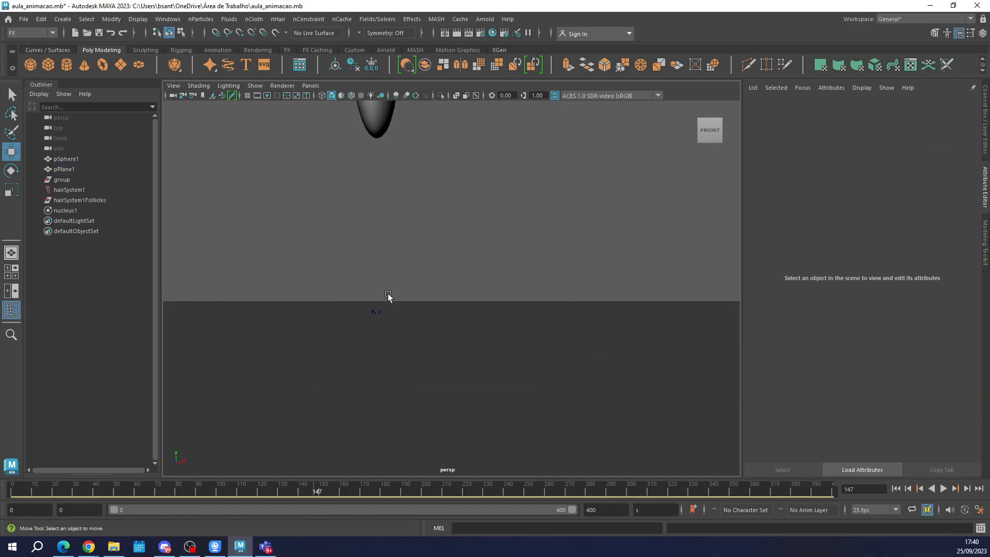
{"action": "left_click", "coordinate": [375, 318]}
{"action": "left_click_drag", "start_coordinate": [384, 335], "coordinate": [350, 336], "text": "alt"}
{"action": "middle_click_drag", "start_coordinate": [393, 286], "coordinate": [451, 215], "text": "alt"}
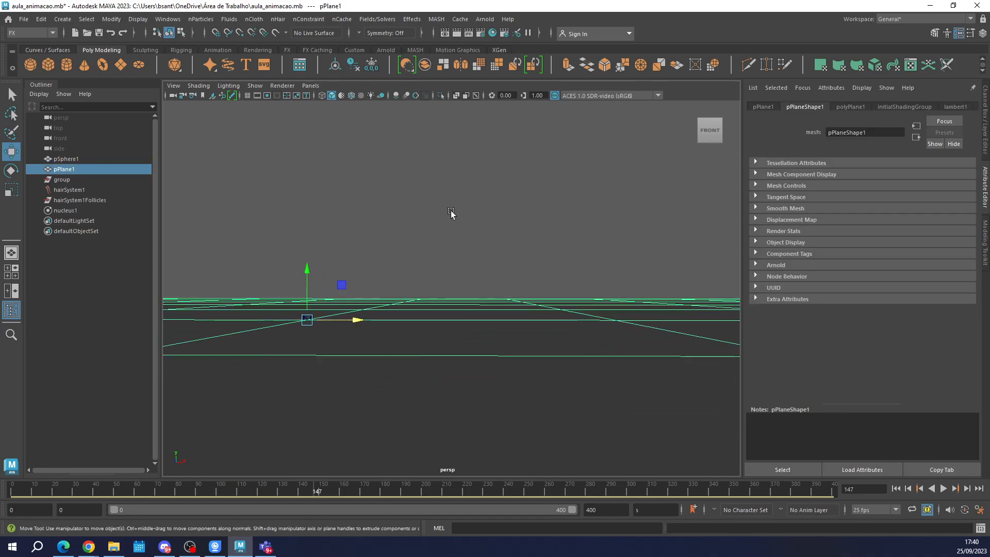
{"action": "left_click_drag", "start_coordinate": [273, 283], "coordinate": [334, 351]}
{"action": "left_click", "coordinate": [465, 353], "text": "ctrl"}
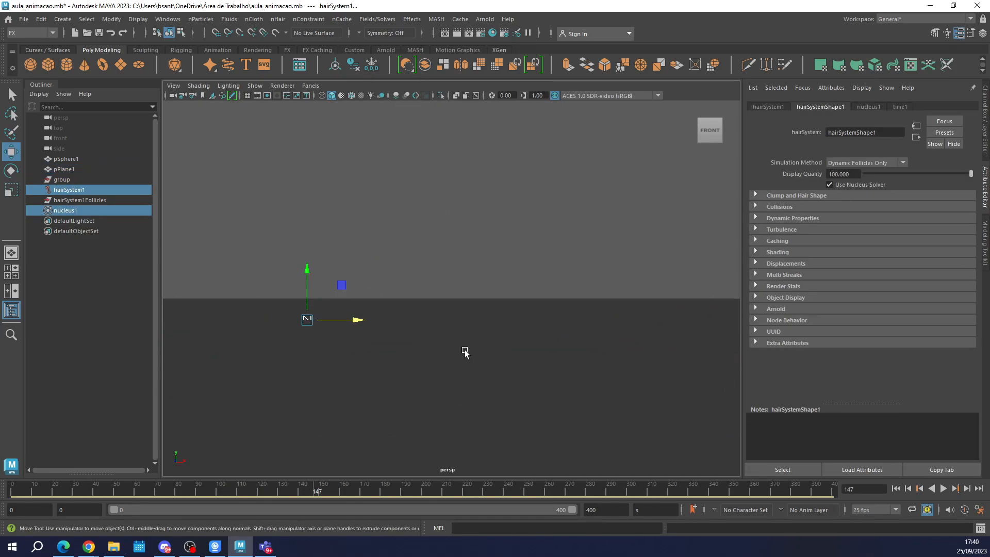
{"action": "key", "text": "Delete"}
Delete the leftover hairSystem1Follicles node and the group from the scene.
{"action": "left_click", "coordinate": [85, 189]}
{"action": "key", "text": "Delete"}
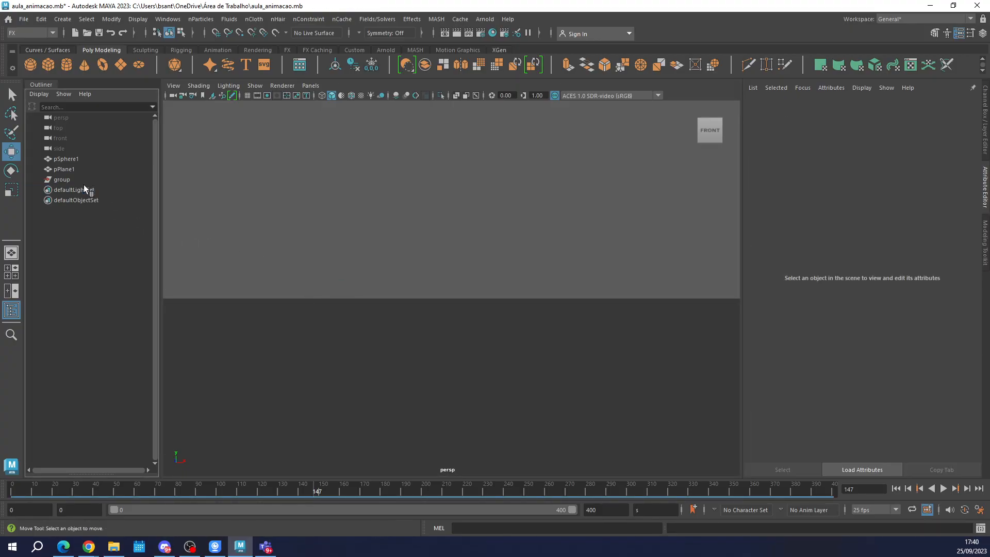
{"action": "left_click", "coordinate": [74, 179]}
{"action": "key", "text": "Delete"}
Play the sphere's animation from frame 0 and stop it around frame 130.
{"action": "scroll", "coordinate": [454, 224], "scroll_direction": "down", "scroll_amount": 5}
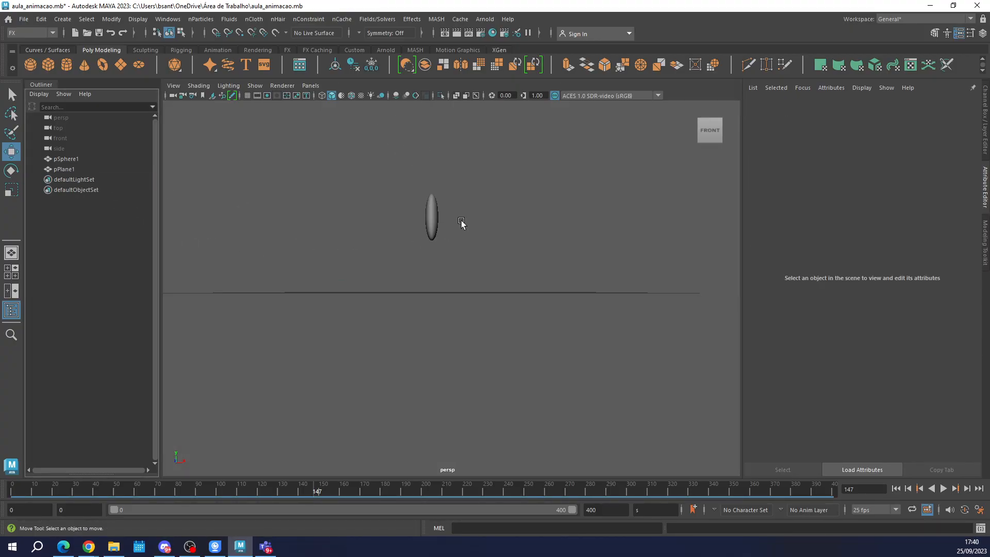
{"action": "middle_click_drag", "start_coordinate": [518, 196], "coordinate": [521, 282], "text": "alt"}
{"action": "scroll", "coordinate": [488, 344], "scroll_direction": "up", "scroll_amount": 3}
{"action": "left_click_drag", "start_coordinate": [87, 498], "coordinate": [6, 496]}
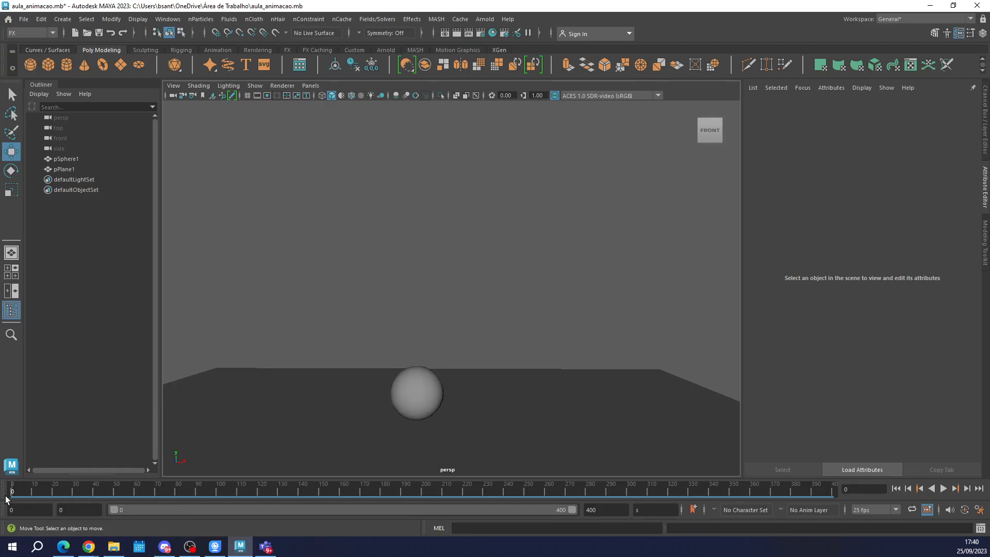
{"action": "key", "text": "alt+v"}
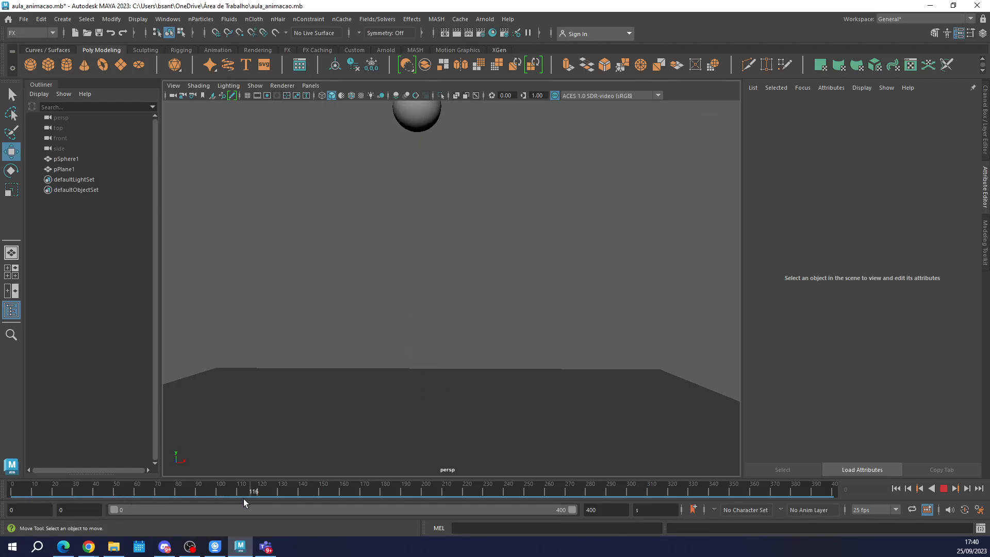
{"action": "key", "text": "alt+v"}
Return to frame 0 with the whole plane in view and replay the sphere's bounce, stopping playback at frame 39.
{"action": "scroll", "coordinate": [415, 265], "scroll_direction": "down", "scroll_amount": 2}
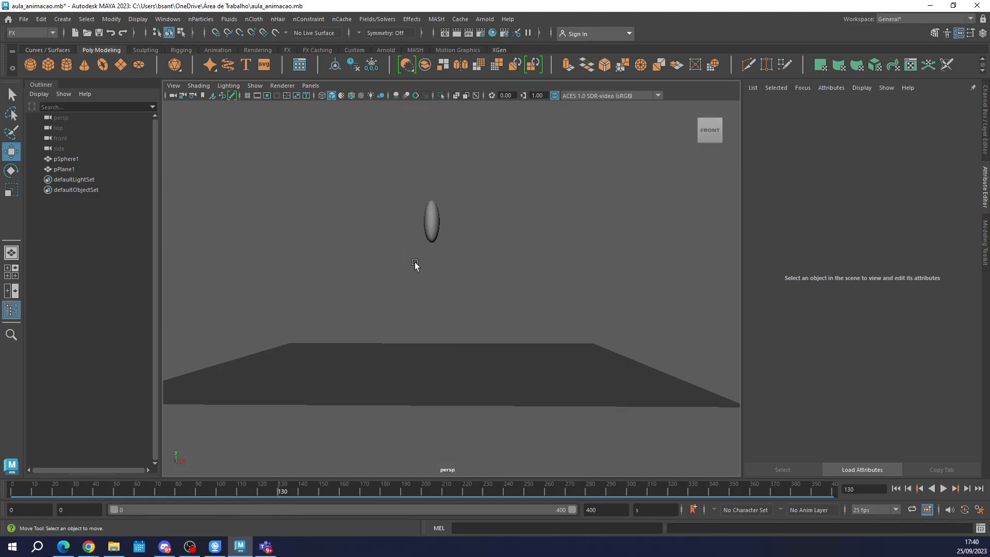
{"action": "key", "text": "space"}
{"action": "key", "text": "space"}
{"action": "middle_click_drag", "start_coordinate": [434, 285], "coordinate": [440, 306], "text": "alt"}
{"action": "left_click", "coordinate": [13, 493]}
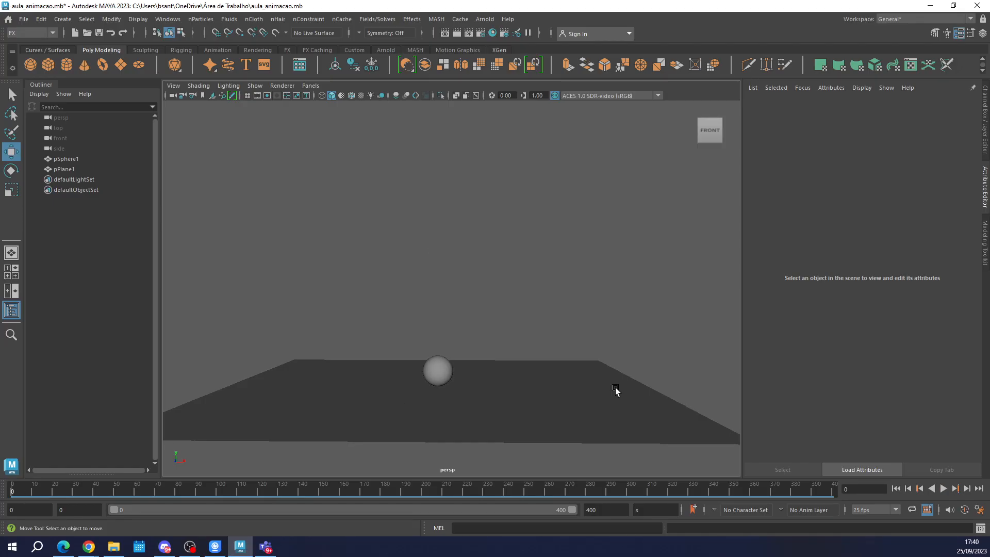
{"action": "left_click", "coordinate": [942, 488]}
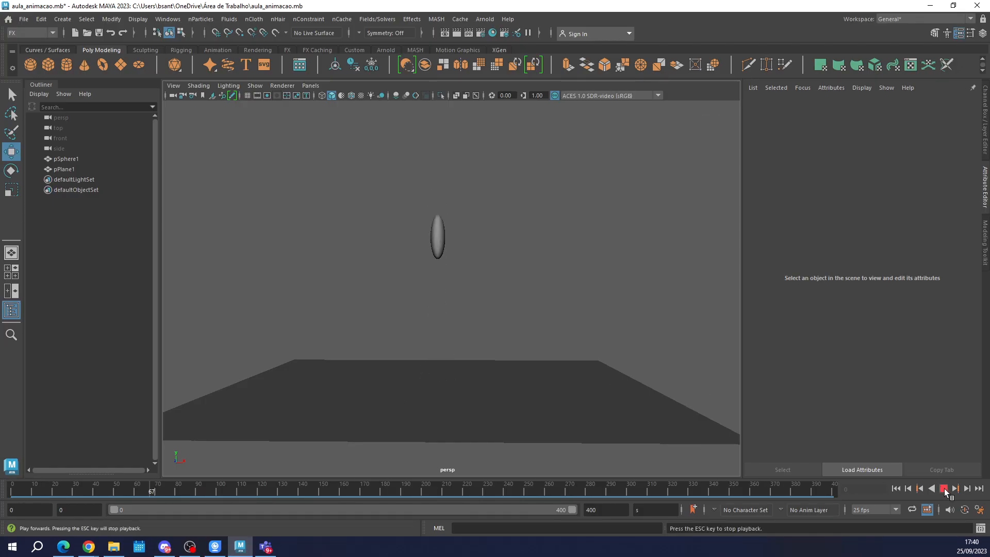
{"action": "left_click", "coordinate": [943, 489]}
Set the playback range's end to frame 200, then play and stop the looping sphere animation.
{"action": "double_click", "coordinate": [605, 509]}
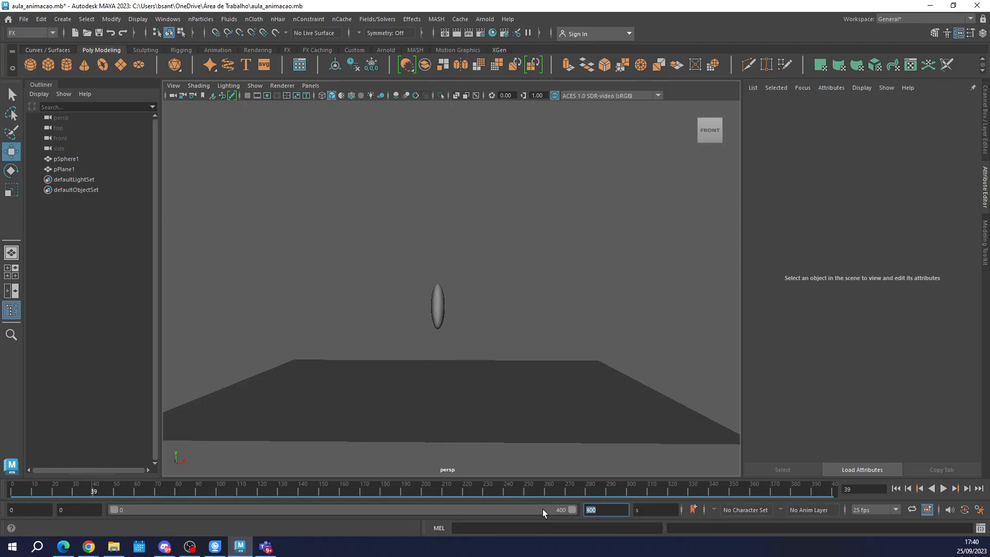
{"action": "type", "text": "200"}
{"action": "key", "text": "Return"}
{"action": "left_click", "coordinate": [944, 489]}
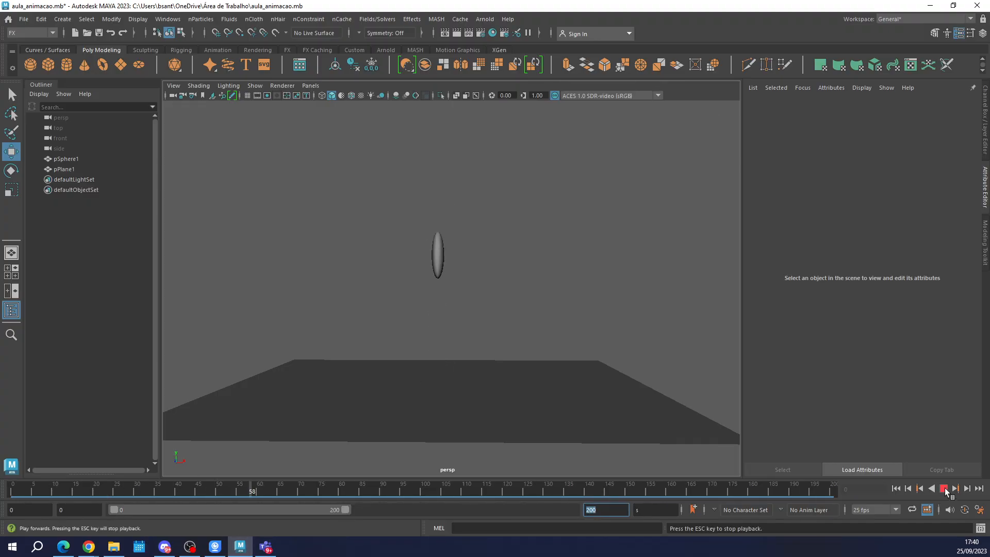
{"action": "key", "text": "Escape"}
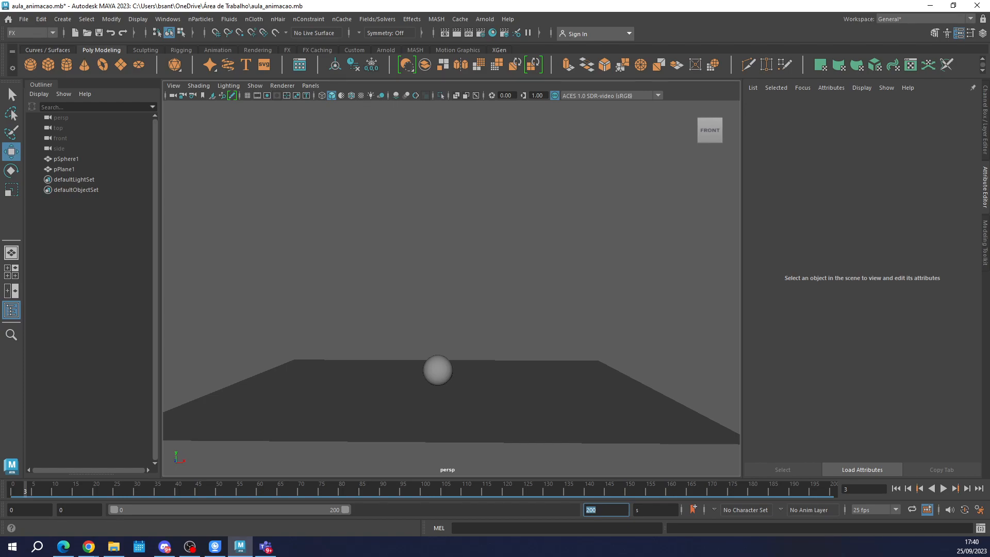
Open a new File Explorer window.
{"action": "key", "text": "super+e"}
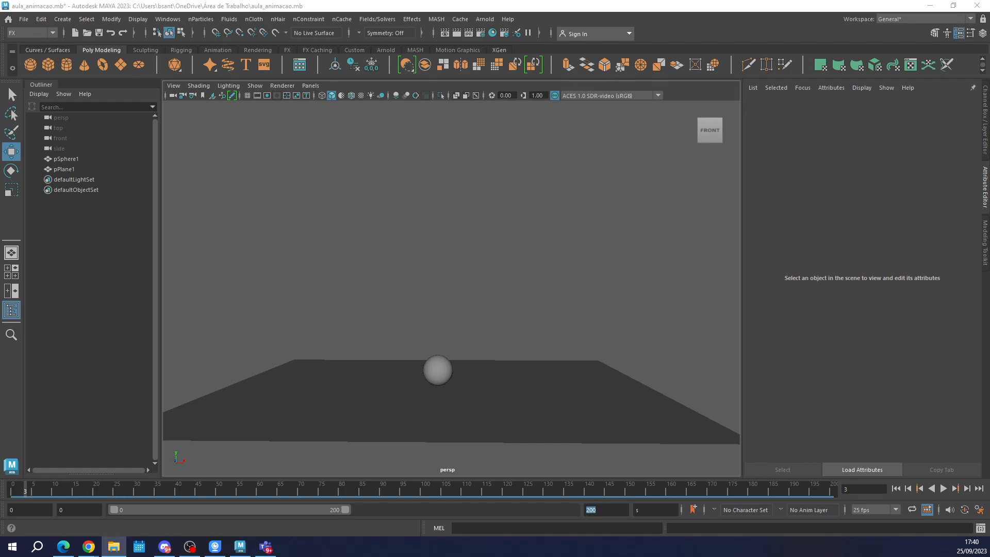
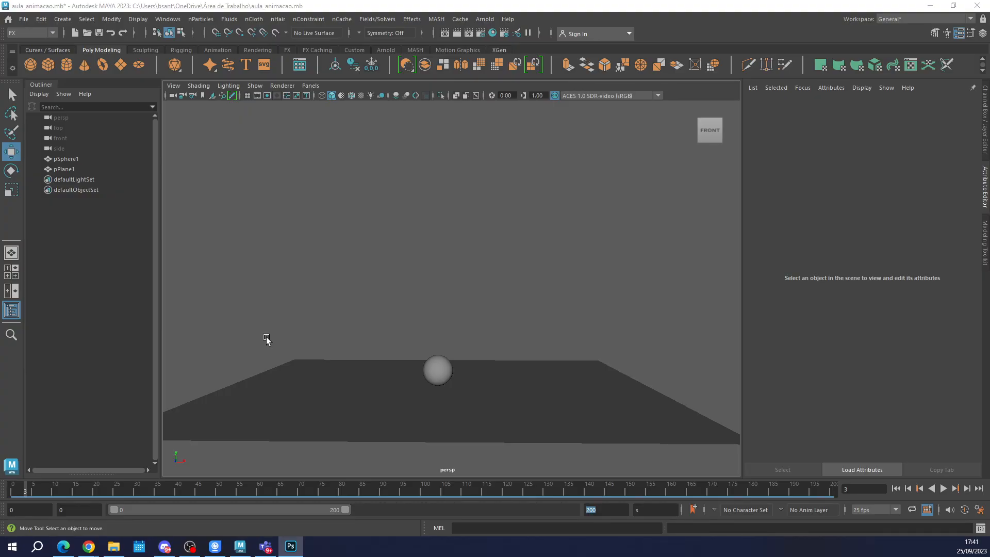
Switch to Photoshop and view the opening frames, 1 to 7, of the jumping ball animation in EXERCICIO1_JUMPING BALL.psd.
{"action": "key", "text": "alt+Tab"}
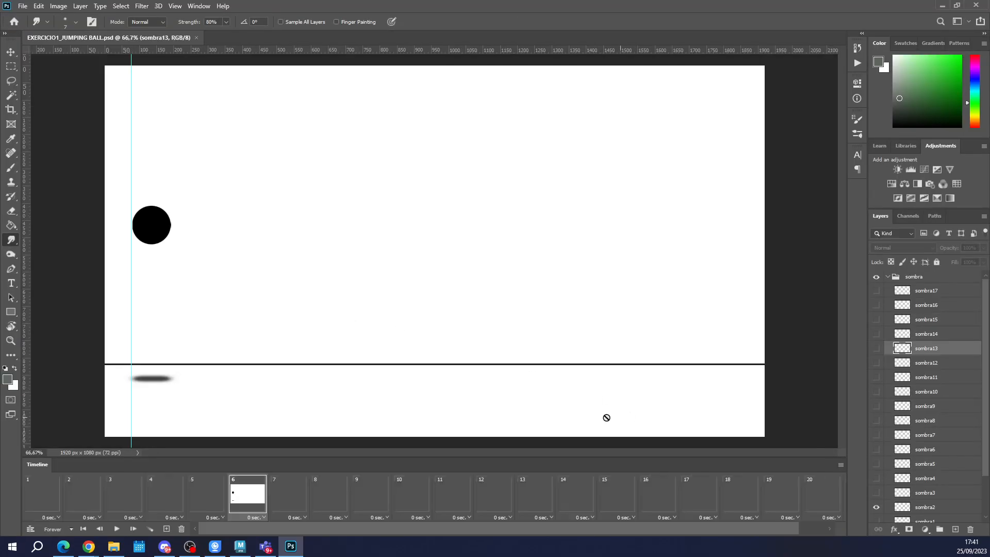
{"action": "left_click", "coordinate": [66, 499]}
{"action": "left_click", "coordinate": [35, 504]}
{"action": "left_click", "coordinate": [157, 499]}
{"action": "left_click", "coordinate": [188, 499]}
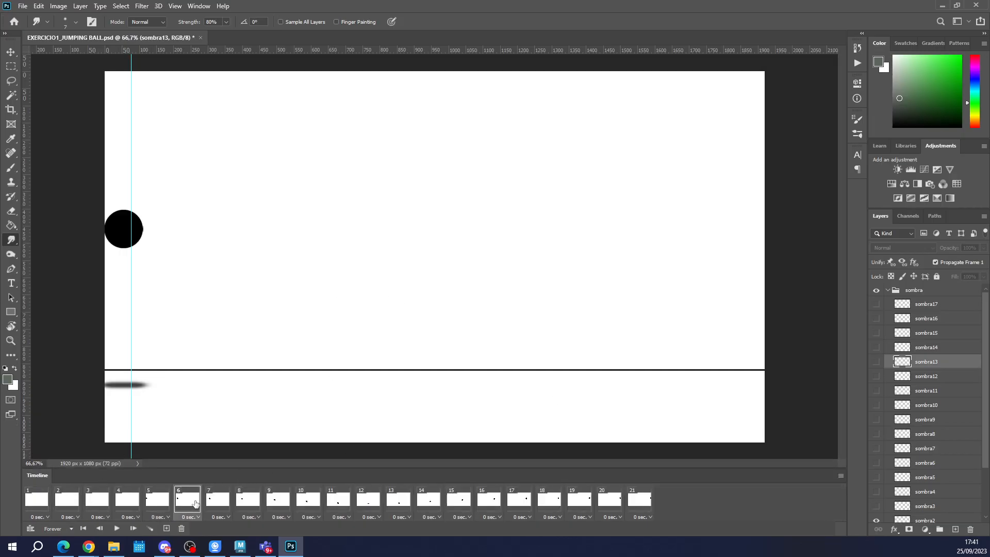
{"action": "left_click", "coordinate": [218, 504]}
{"action": "left_click", "coordinate": [160, 499]}
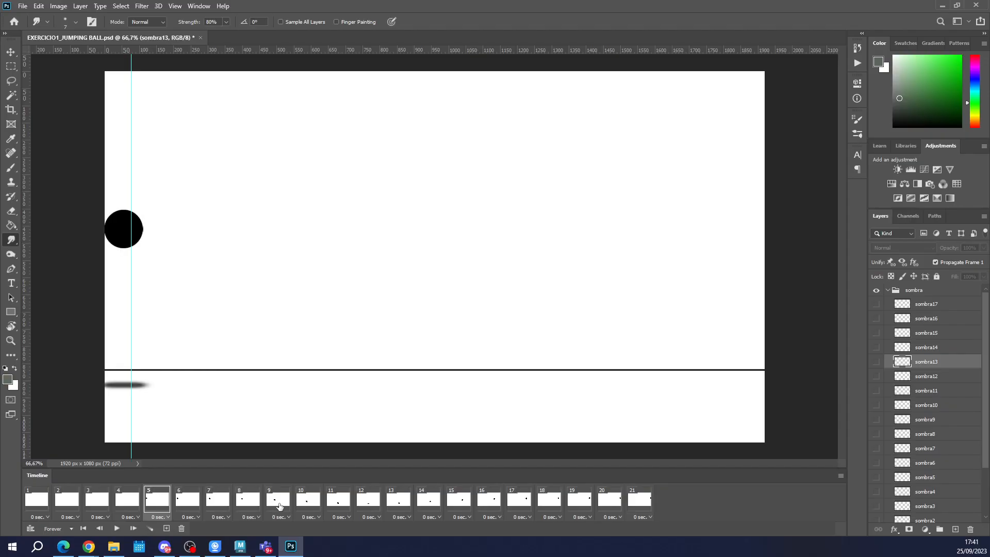
Step through the jumping ball frames from 5 up to 18 to examine the ball's shape and shadow.
{"action": "left_click", "coordinate": [277, 500]}
{"action": "left_click", "coordinate": [157, 499]}
{"action": "left_click", "coordinate": [187, 500]}
{"action": "left_click", "coordinate": [218, 500]}
{"action": "left_click", "coordinate": [256, 503]}
{"action": "left_click", "coordinate": [309, 502]}
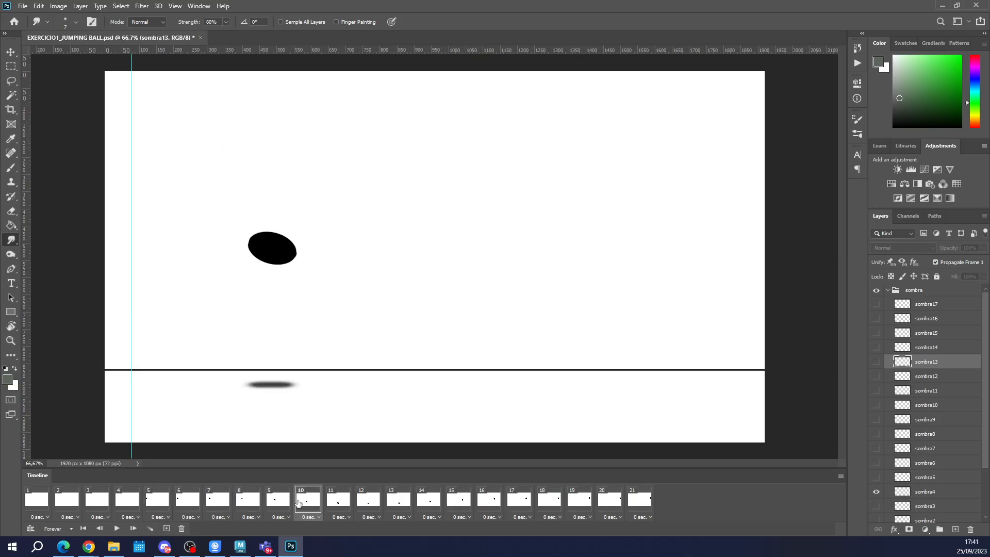
{"action": "left_click", "coordinate": [340, 501]}
{"action": "left_click", "coordinate": [390, 502]}
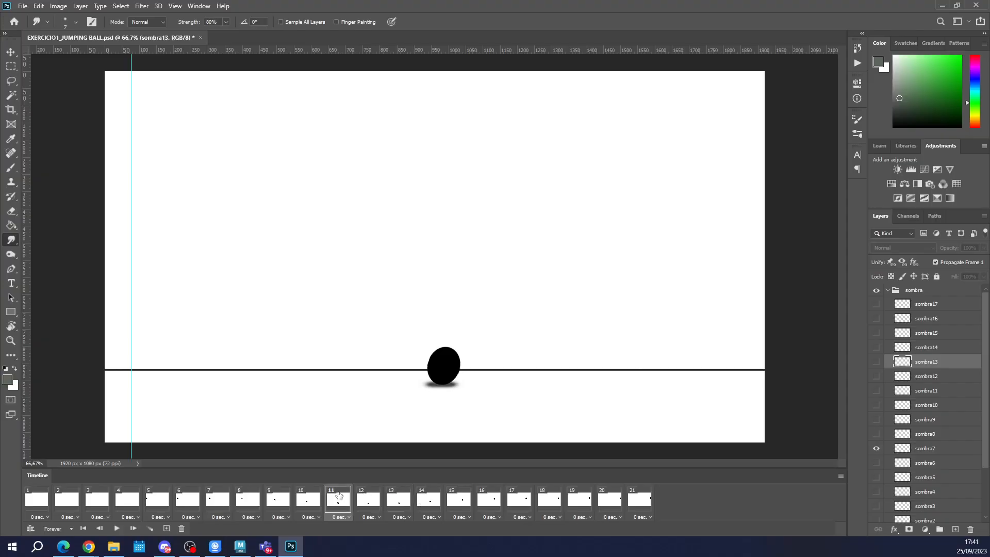
{"action": "left_click", "coordinate": [428, 500]}
{"action": "left_click", "coordinate": [458, 500]}
{"action": "left_click", "coordinate": [548, 500]}
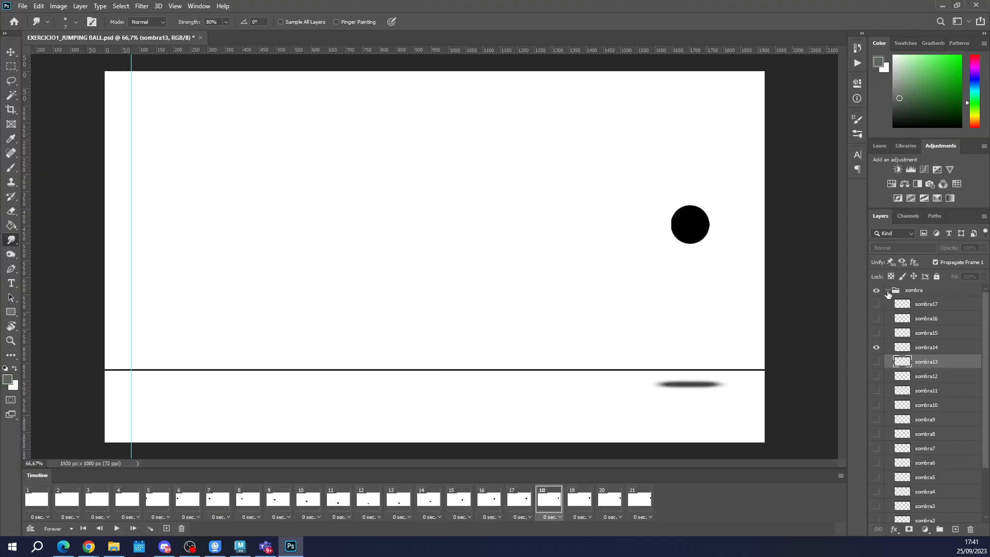
Collapse the sombra group and expand the animação principal group to look through its frame layers.
{"action": "left_click", "coordinate": [887, 292]}
{"action": "left_click", "coordinate": [888, 303]}
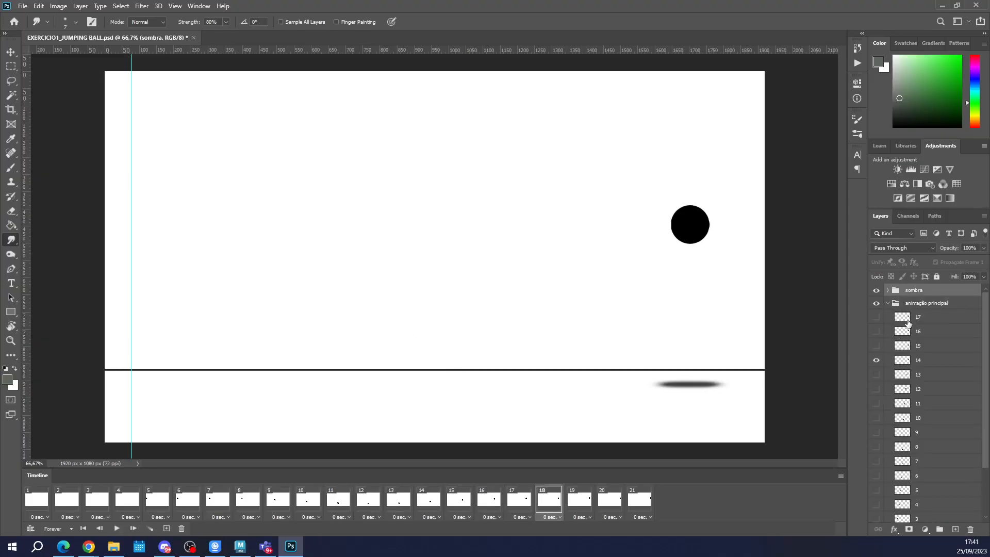
{"action": "scroll", "coordinate": [924, 392], "scroll_direction": "down", "scroll_amount": 3}
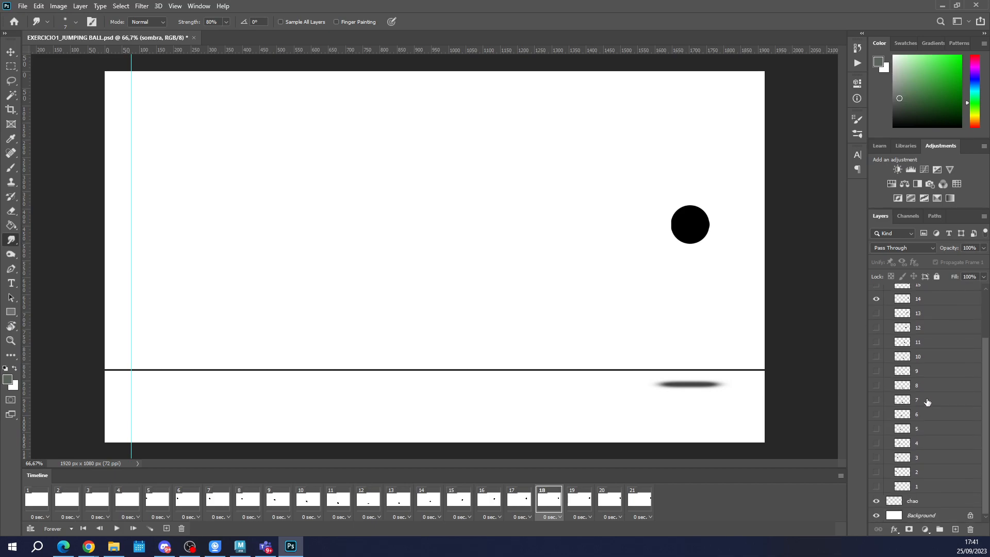
{"action": "scroll", "coordinate": [927, 402], "scroll_direction": "up", "scroll_amount": 3}
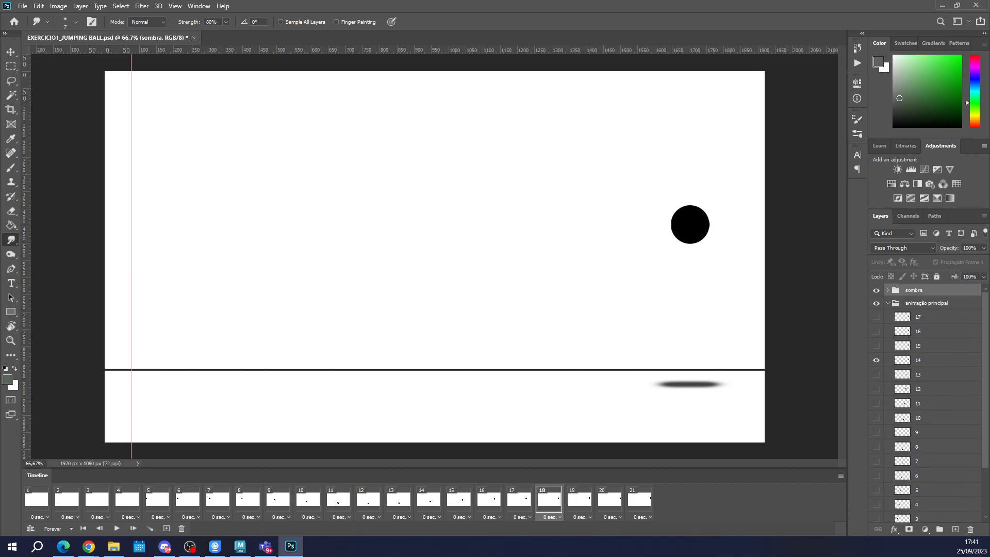
Bring up PRINCIPIOS DA ANIMAÇÃO.psd, collapse the animação secundaria group and hide it from frame 1.
{"action": "key", "text": "alt+Tab"}
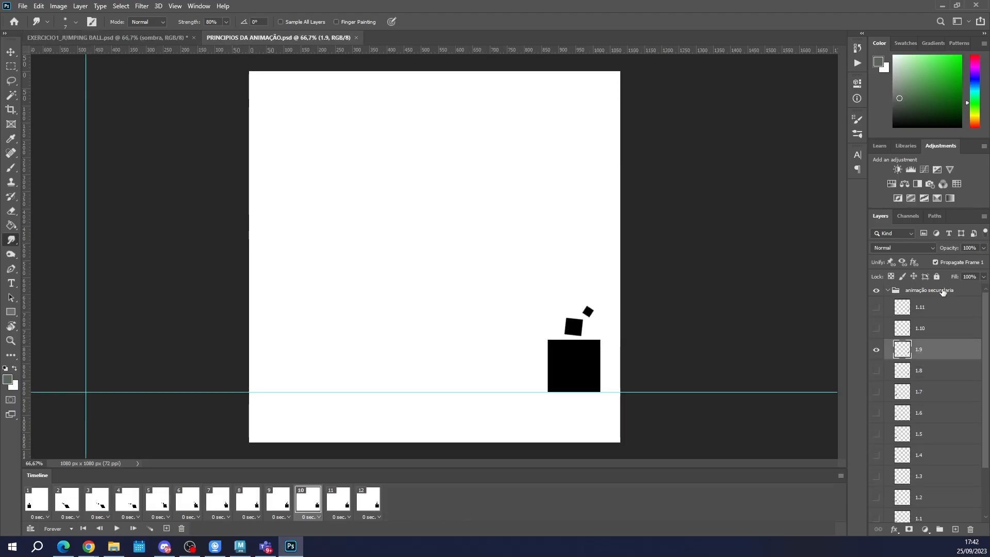
{"action": "left_click", "coordinate": [887, 290]}
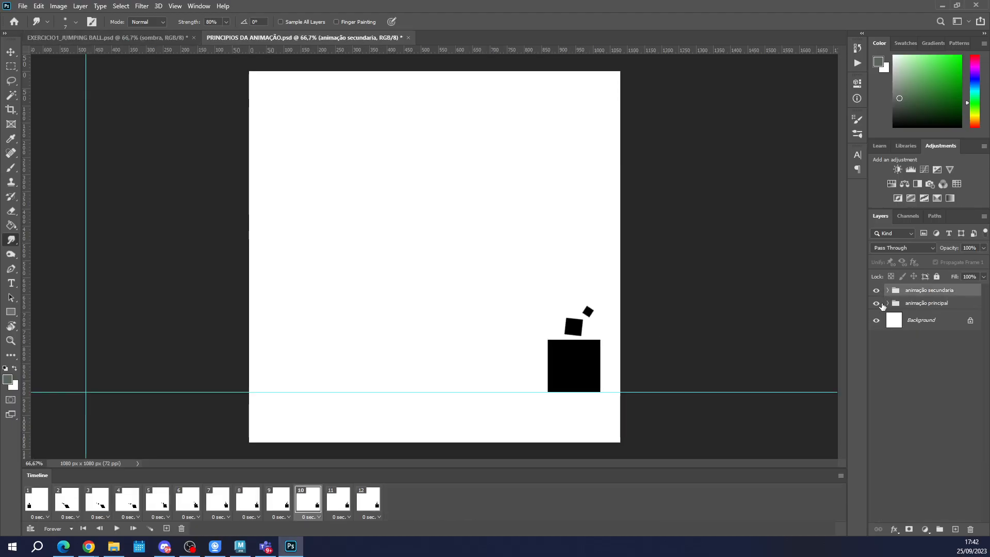
{"action": "left_click", "coordinate": [32, 506]}
{"action": "left_click", "coordinate": [876, 290]}
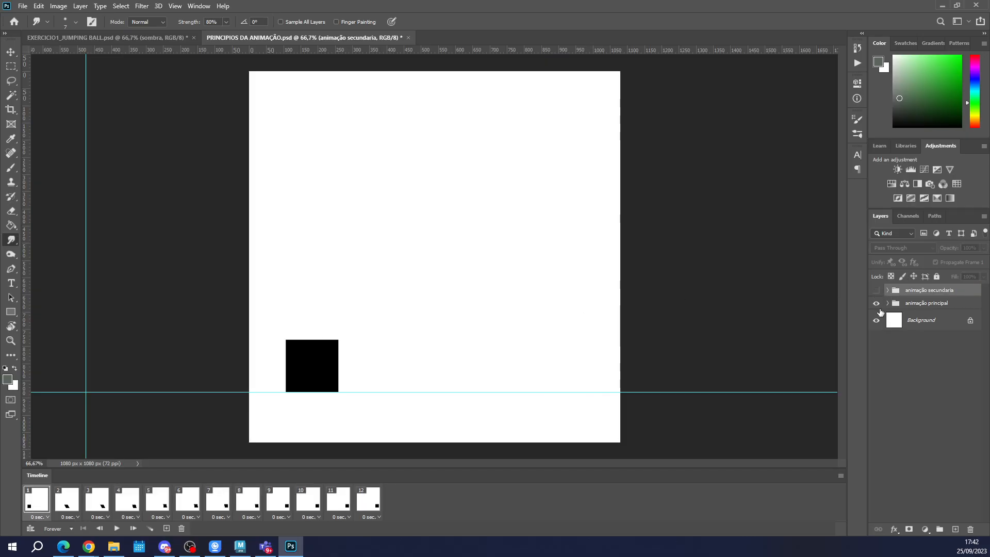
Step through frames 2 to 12 to examine how the main square skews and settles.
{"action": "left_click", "coordinate": [61, 501]}
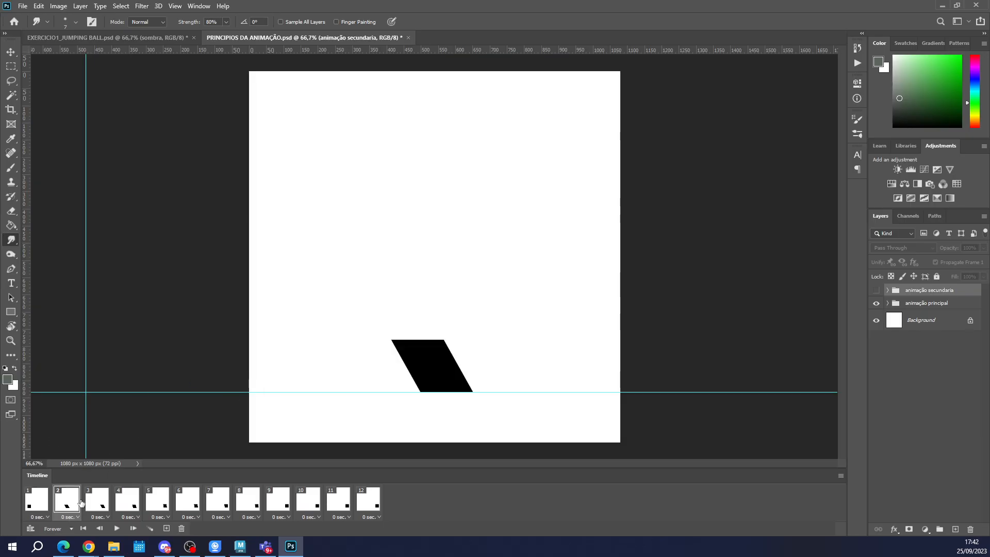
{"action": "left_click", "coordinate": [104, 502]}
{"action": "left_click", "coordinate": [122, 505]}
{"action": "left_click", "coordinate": [153, 503]}
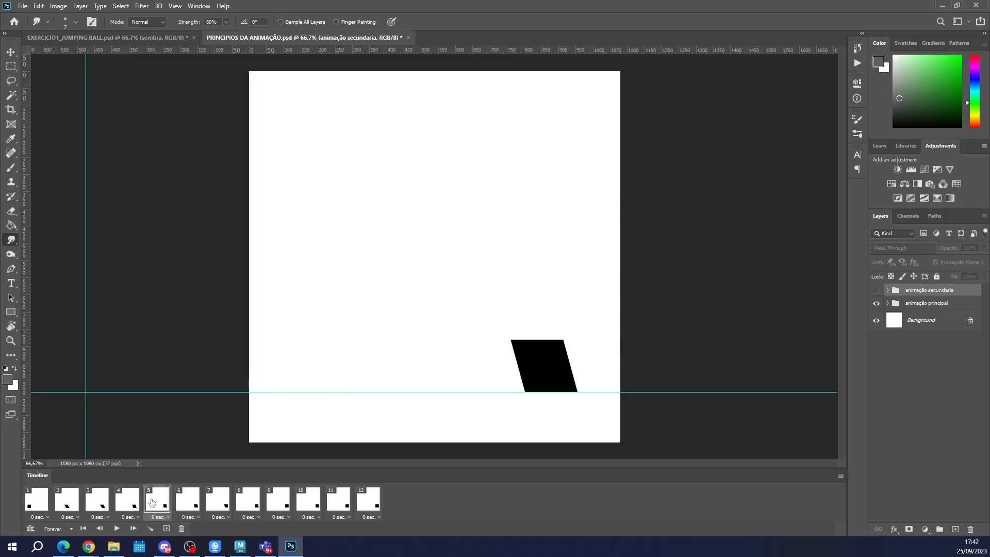
{"action": "left_click", "coordinate": [191, 506]}
{"action": "left_click", "coordinate": [224, 505]}
{"action": "left_click", "coordinate": [250, 504]}
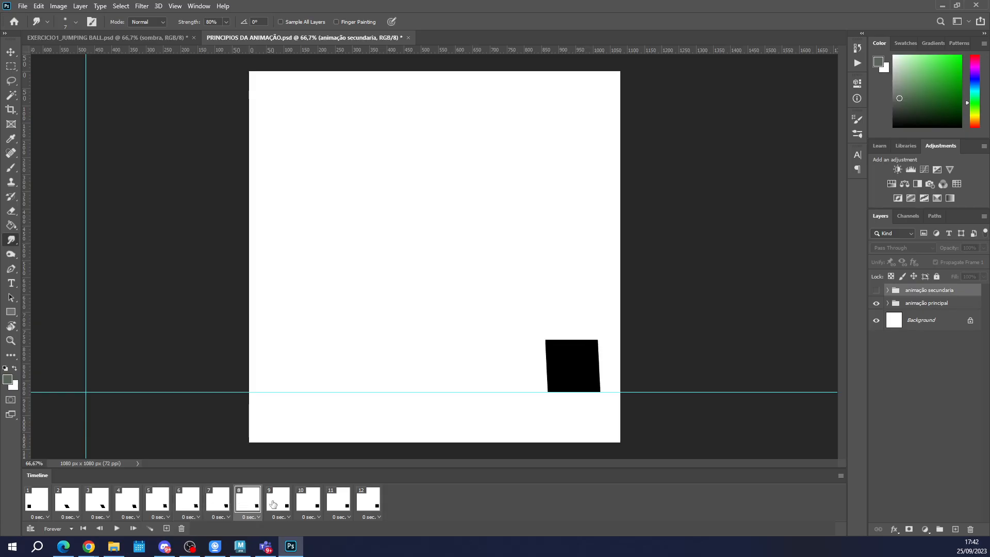
{"action": "left_click", "coordinate": [280, 503]}
{"action": "left_click", "coordinate": [309, 501]}
{"action": "left_click", "coordinate": [335, 501]}
{"action": "left_click", "coordinate": [364, 502]}
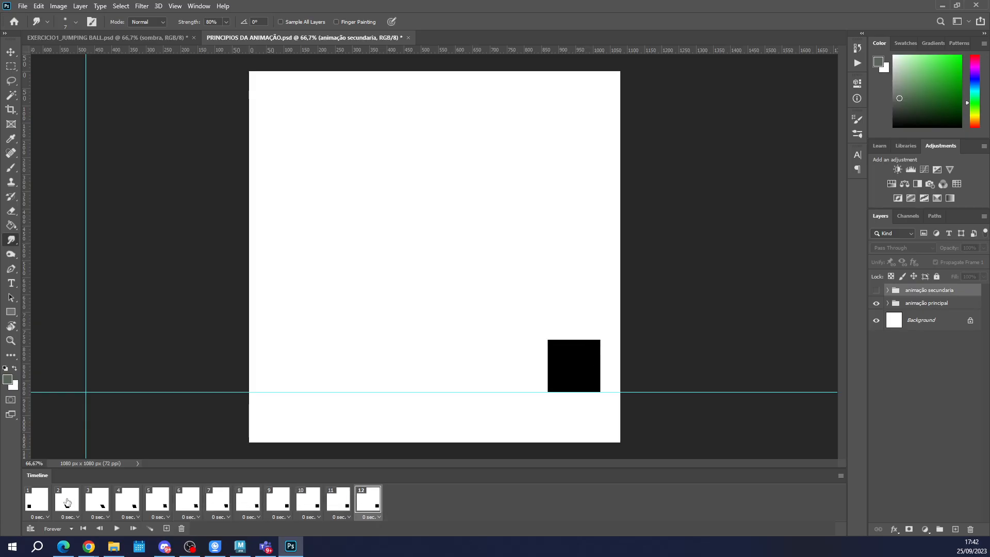
Review the square's main animation again frame by frame, from frame 1 through frame 12.
{"action": "left_click", "coordinate": [41, 506]}
{"action": "left_click", "coordinate": [68, 504]}
{"action": "left_click", "coordinate": [96, 504]}
{"action": "left_click", "coordinate": [127, 504]}
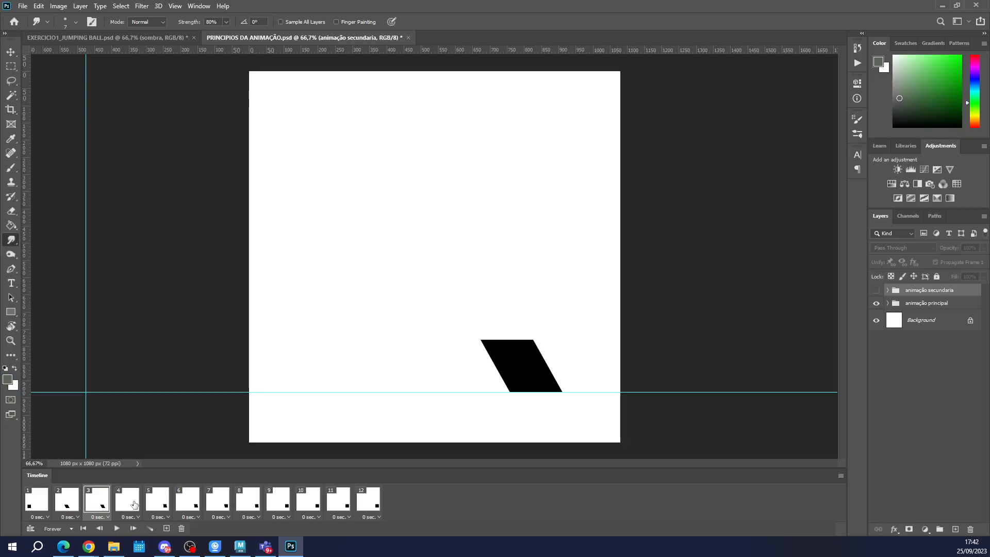
{"action": "left_click", "coordinate": [157, 504]}
{"action": "left_click", "coordinate": [188, 504]}
{"action": "left_click", "coordinate": [219, 503]}
{"action": "left_click", "coordinate": [249, 503]}
{"action": "left_click", "coordinate": [278, 502]}
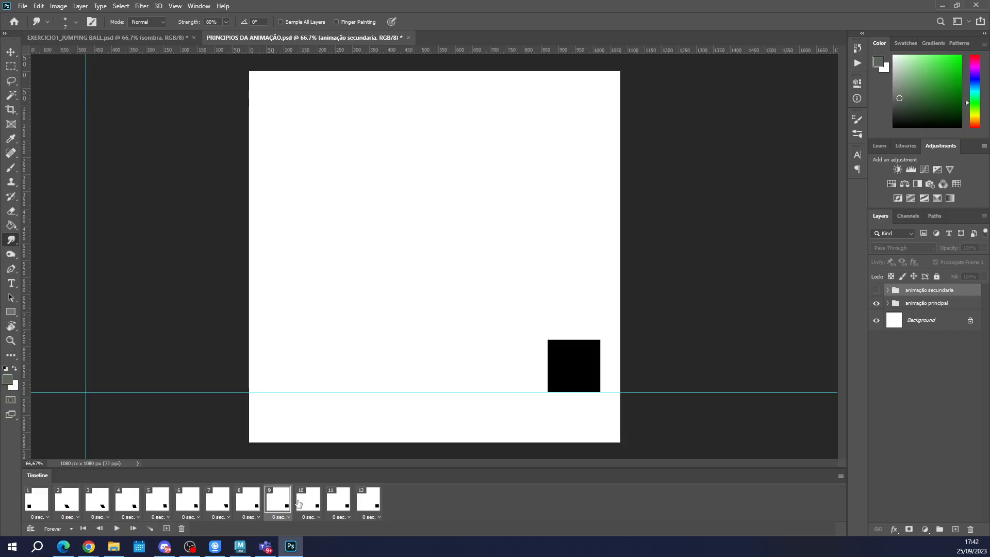
{"action": "left_click", "coordinate": [309, 502]}
{"action": "left_click", "coordinate": [338, 502]}
{"action": "left_click", "coordinate": [373, 503]}
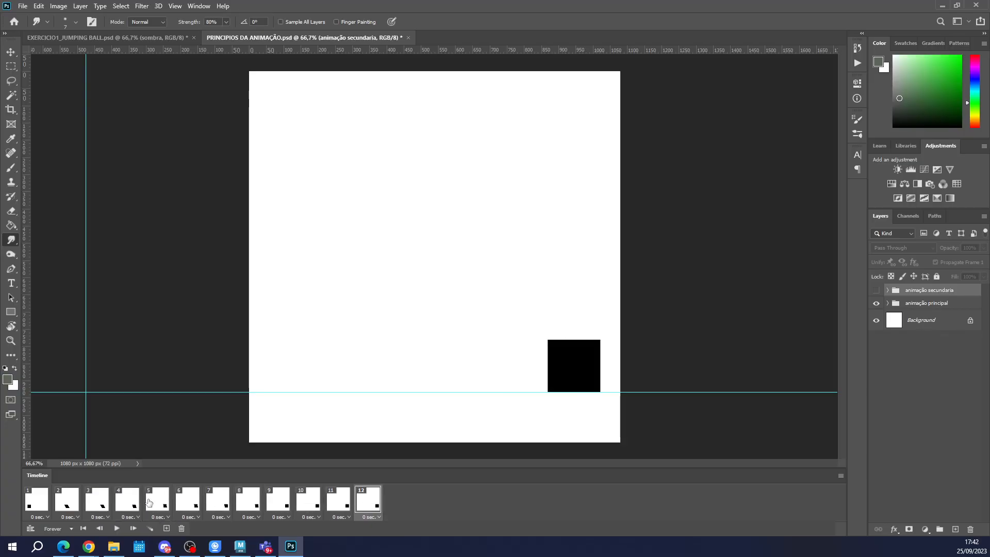
Play the square's animation from frame 1, stop it, and inspect frames 8 to 11.
{"action": "left_click", "coordinate": [38, 506]}
{"action": "left_click", "coordinate": [116, 528]}
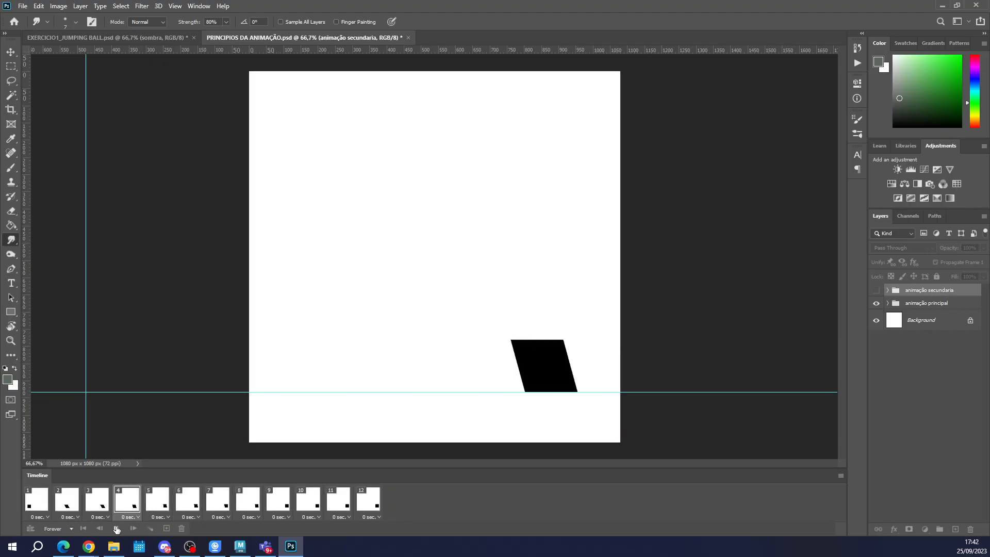
{"action": "key", "text": "space"}
{"action": "left_click", "coordinate": [249, 503]}
{"action": "left_click", "coordinate": [278, 503]}
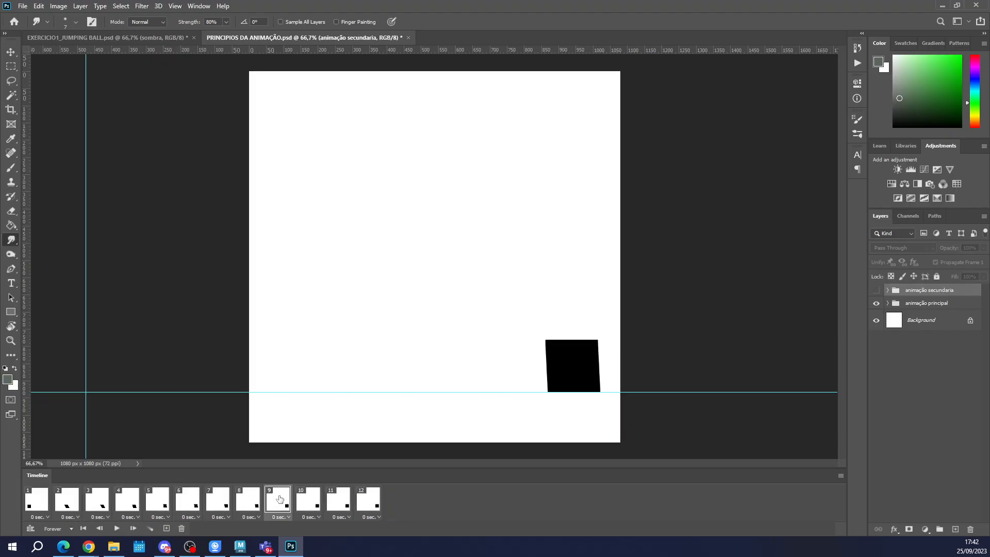
{"action": "left_click", "coordinate": [309, 502]}
{"action": "left_click", "coordinate": [339, 503]}
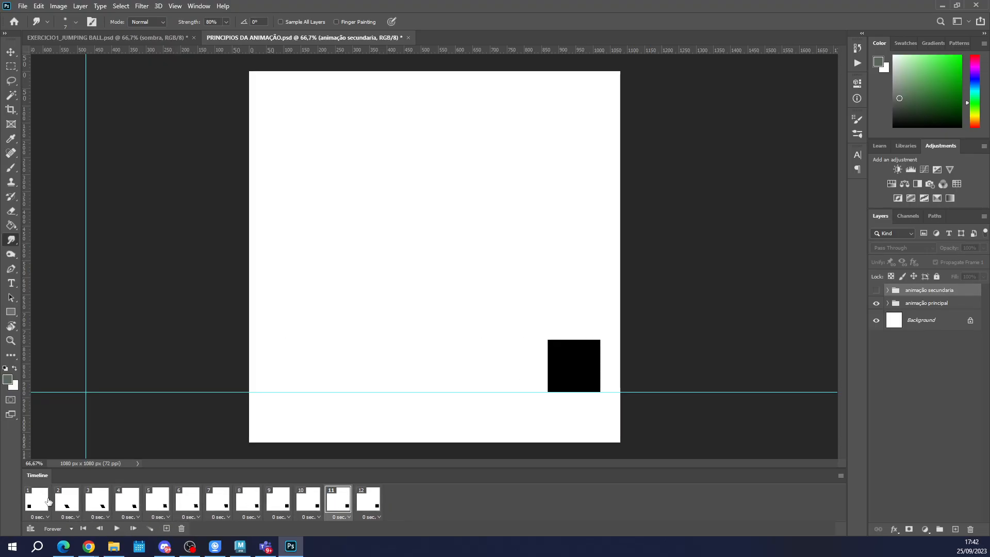
Step through the square's first four frames and return to frame 1.
{"action": "left_click", "coordinate": [39, 503]}
{"action": "left_click", "coordinate": [67, 503]}
{"action": "left_click", "coordinate": [97, 503]}
{"action": "left_click", "coordinate": [135, 501]}
{"action": "left_click", "coordinate": [32, 500]}
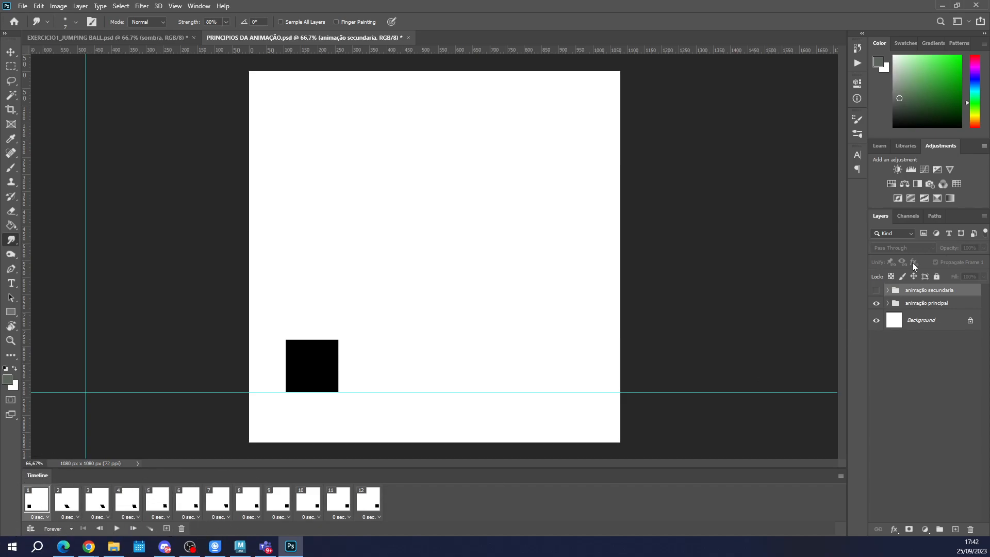
Expand the animação principal group to show its keyframe and in-between layers.
{"action": "left_click", "coordinate": [888, 304]}
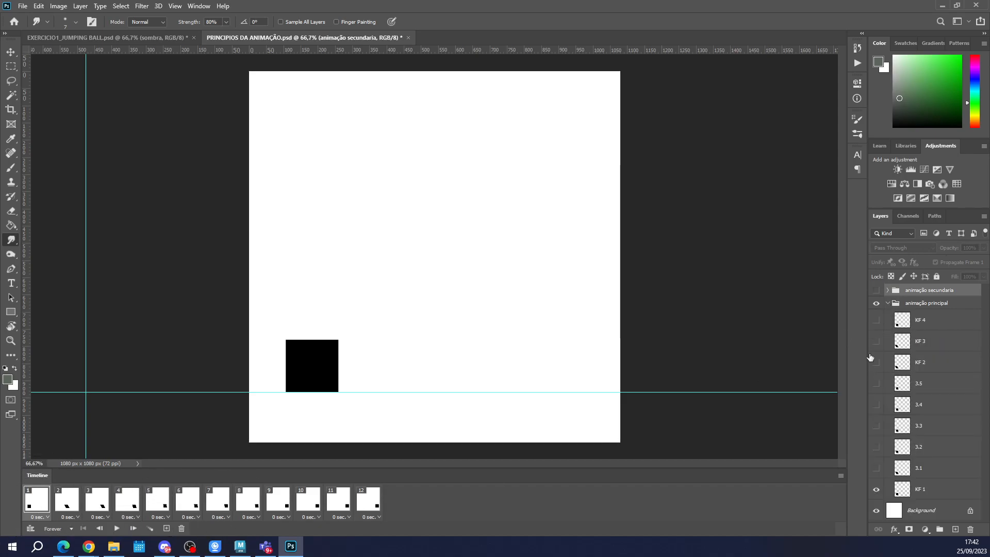
{"action": "left_click", "coordinate": [887, 304]}
{"action": "left_click", "coordinate": [887, 304]}
Create a new 1920 x 1080 px document at 300 ppi with a white background and start a frame animation in it.
{"action": "left_click", "coordinate": [22, 6]}
{"action": "left_click", "coordinate": [33, 19]}
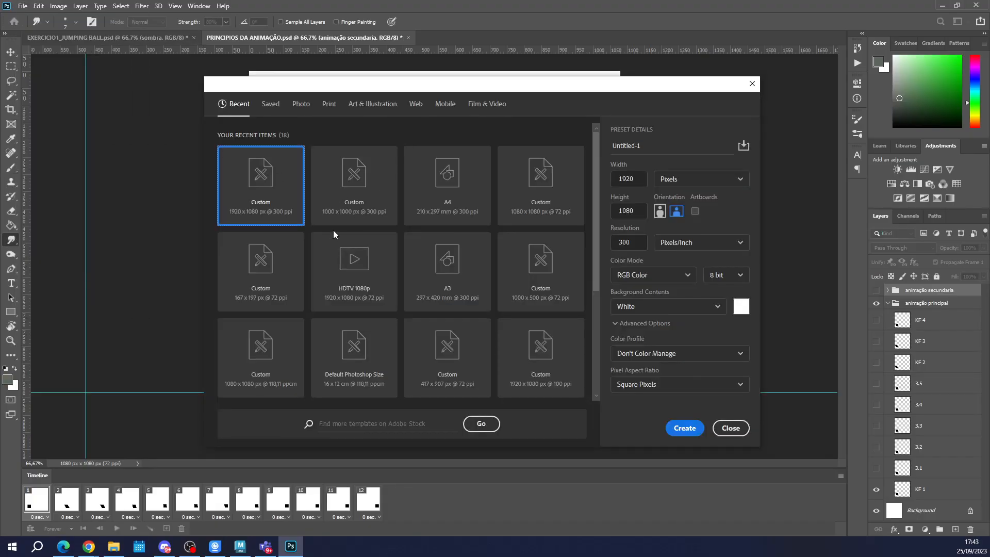
{"action": "left_click", "coordinate": [684, 428]}
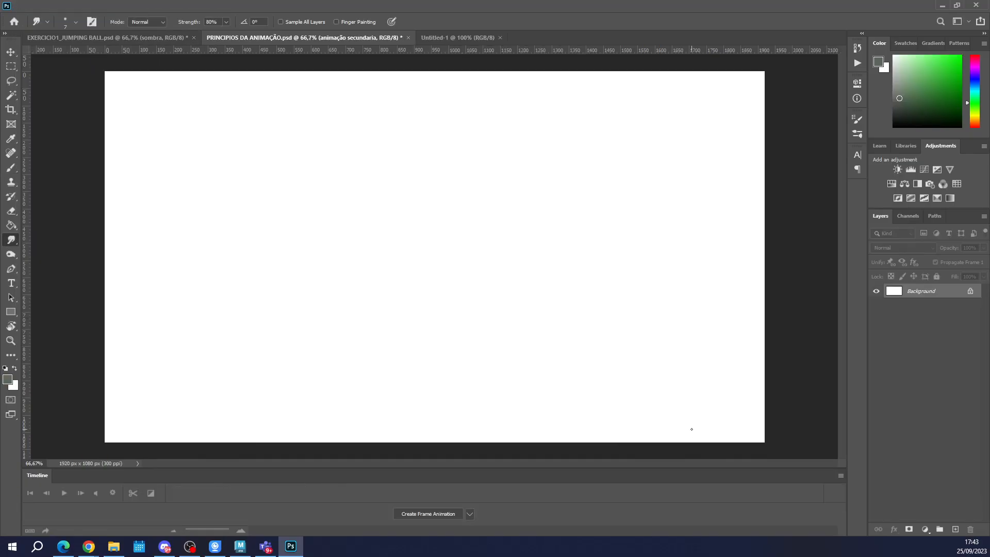
{"action": "left_click", "coordinate": [439, 510]}
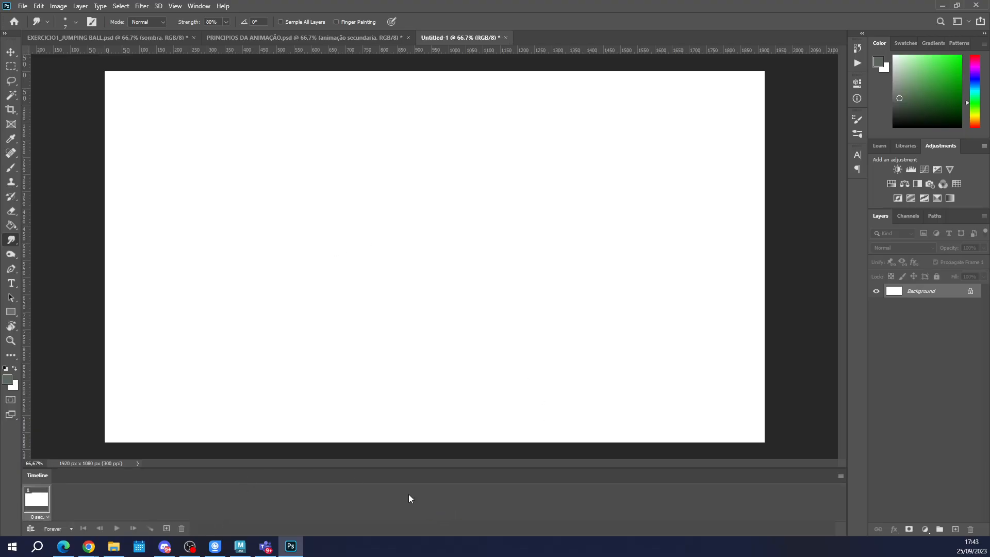
{"action": "left_click", "coordinate": [842, 475]}
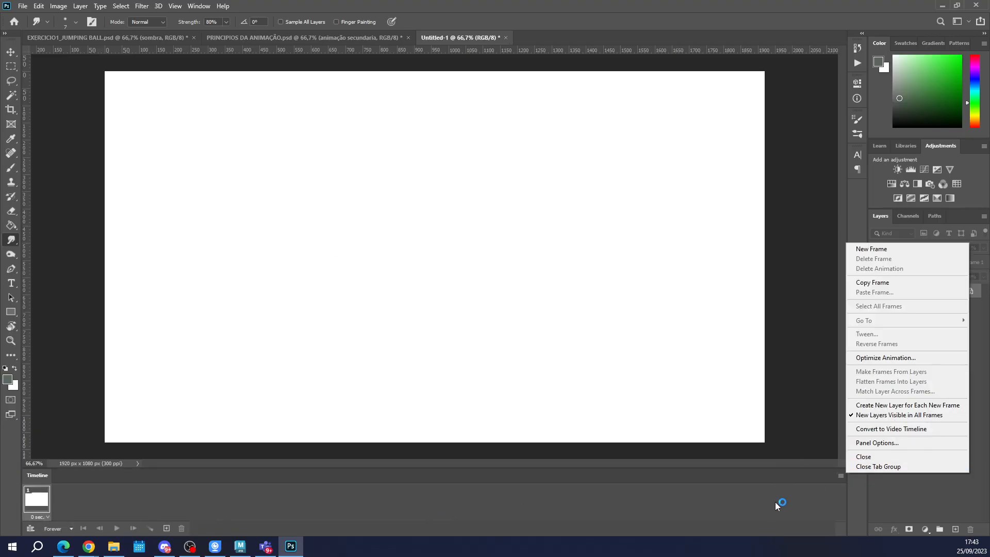
{"action": "left_click", "coordinate": [831, 469]}
{"action": "left_click", "coordinate": [840, 476]}
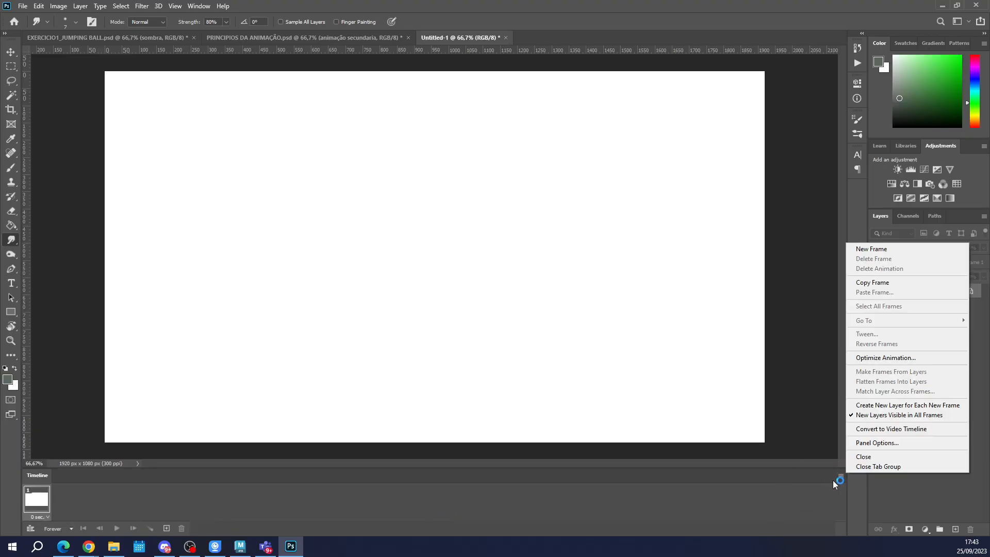
{"action": "left_click", "coordinate": [193, 7]}
{"action": "left_click", "coordinate": [192, 6]}
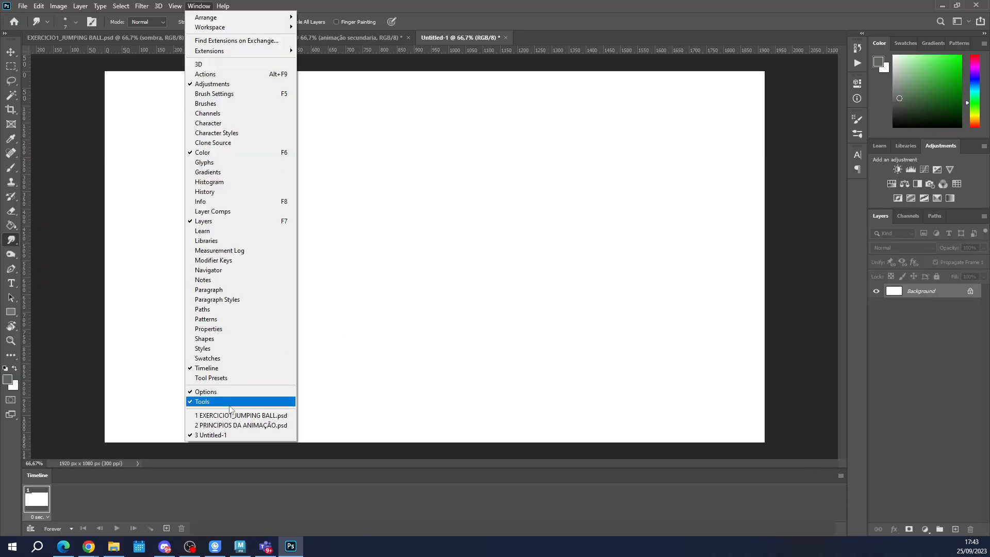
{"action": "left_click", "coordinate": [403, 539]}
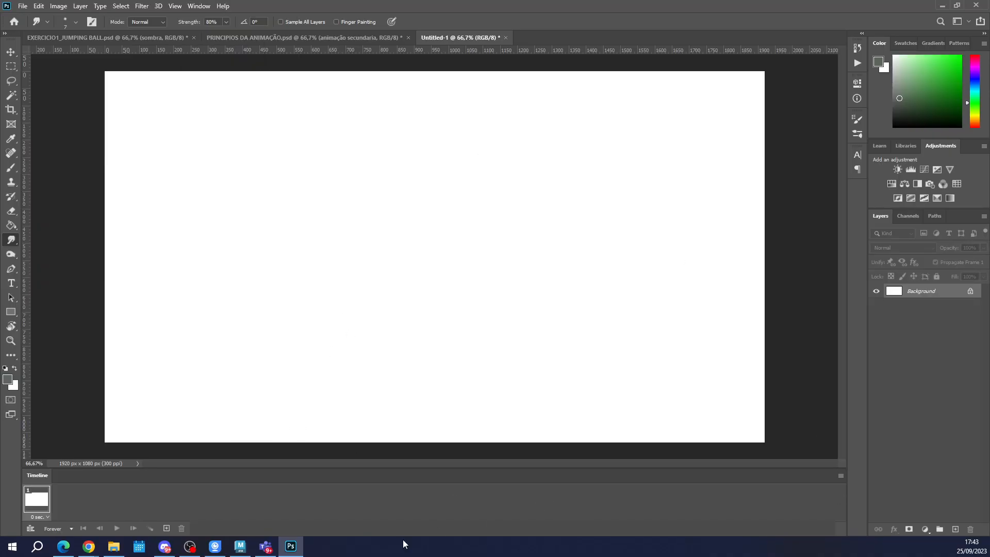
{"action": "left_click", "coordinate": [841, 475]}
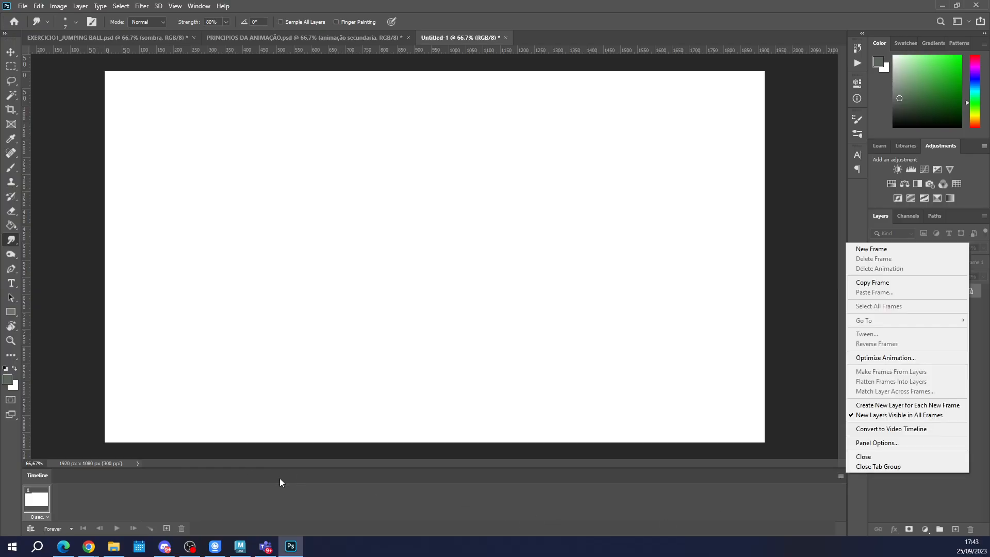
Convert the frame animation to a video timeline and back to a frame animation.
{"action": "left_click", "coordinate": [31, 529]}
{"action": "left_click", "coordinate": [31, 529]}
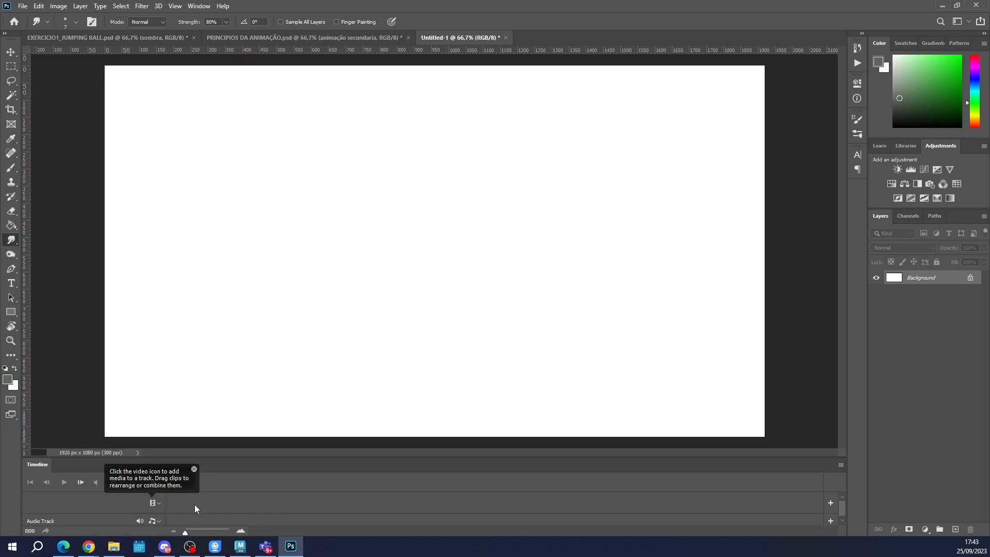
{"action": "left_click", "coordinate": [29, 531]}
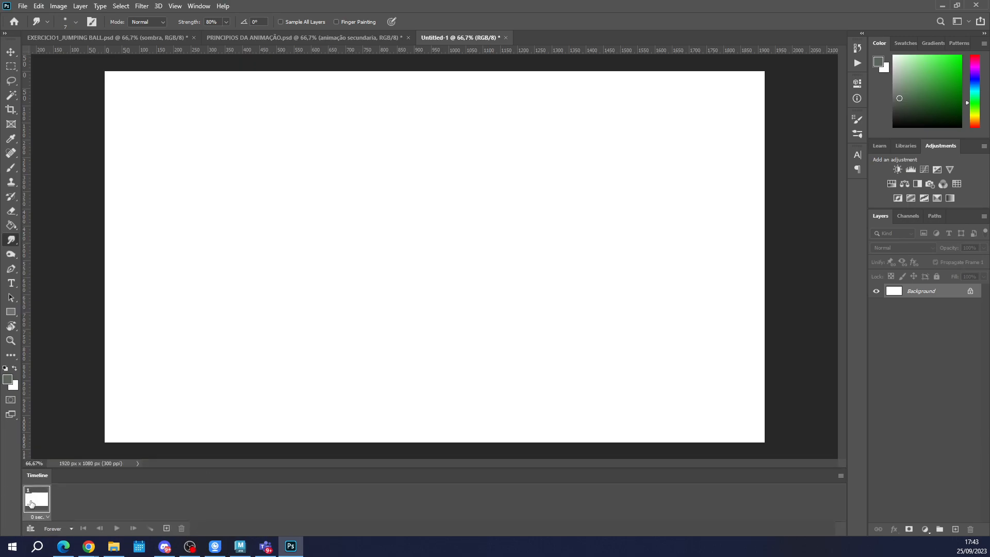
Turn on the timeline option Create New Layer for Each New Frame.
{"action": "left_click", "coordinate": [839, 476]}
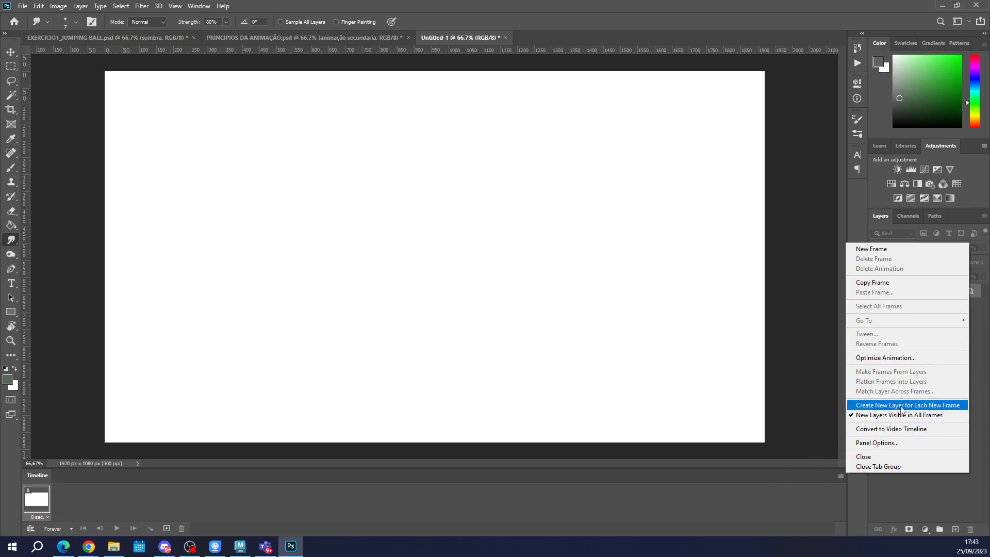
{"action": "left_click", "coordinate": [949, 405]}
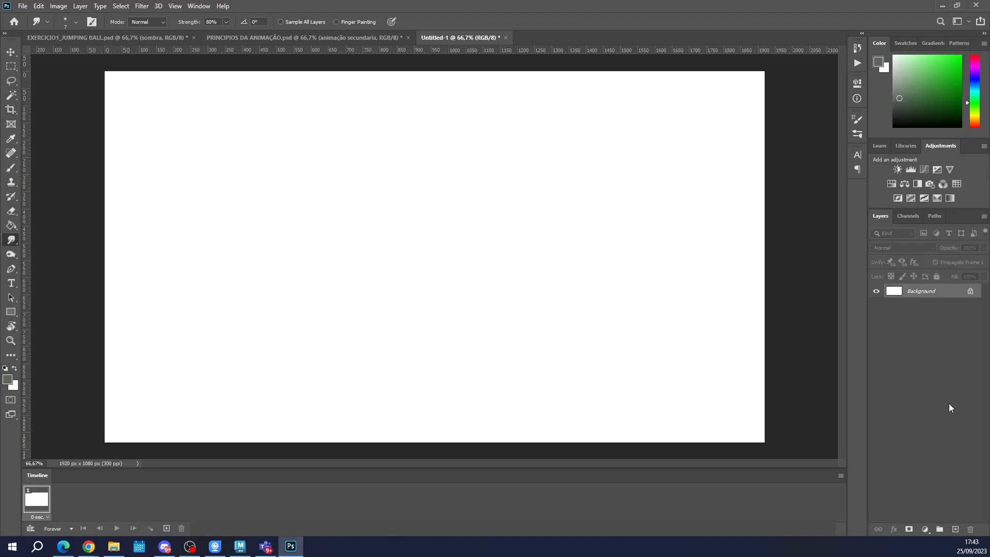
Add five frames to the animation, each with its own new layer.
{"action": "left_click", "coordinate": [166, 528]}
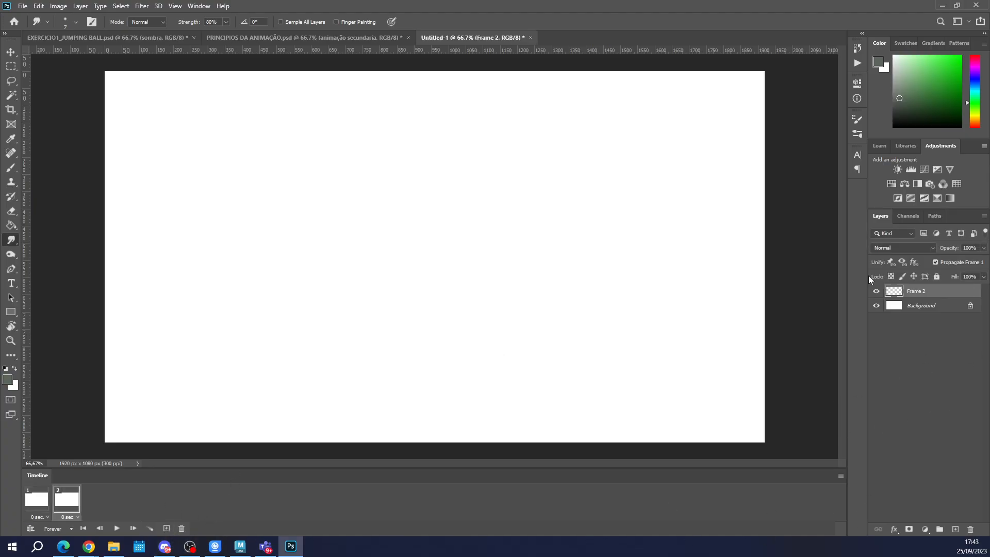
{"action": "left_click", "coordinate": [928, 296]}
{"action": "left_click", "coordinate": [166, 528]}
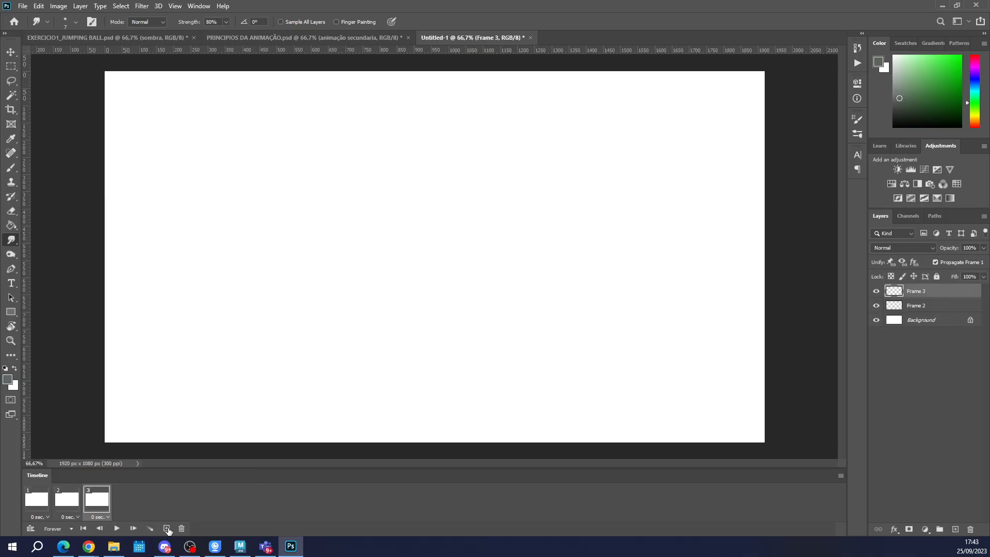
{"action": "left_click", "coordinate": [166, 528]}
{"action": "left_click", "coordinate": [166, 528]}
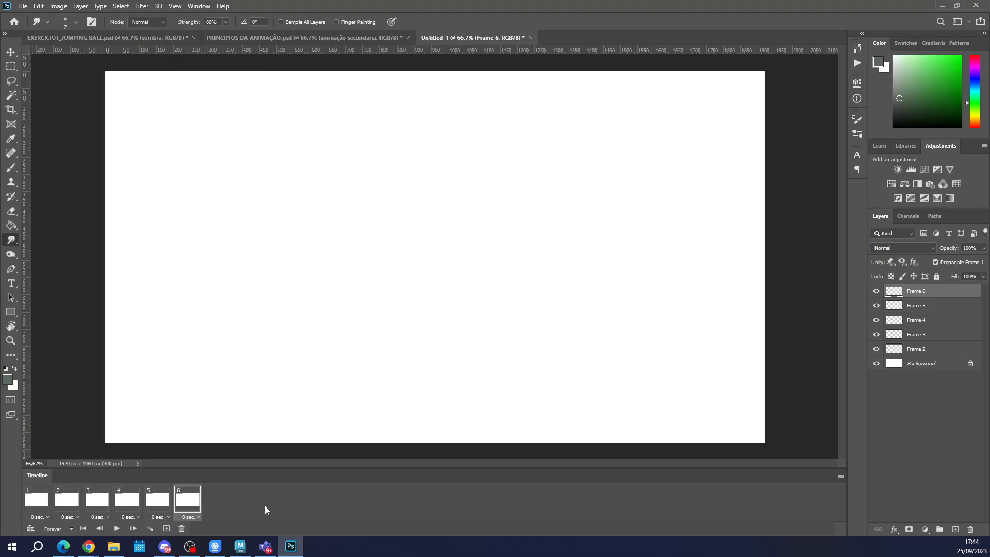
Delete every frame after the first and remove the Frame 3 to Frame 6 layers, keeping Frame 2.
{"action": "left_click", "coordinate": [181, 528]}
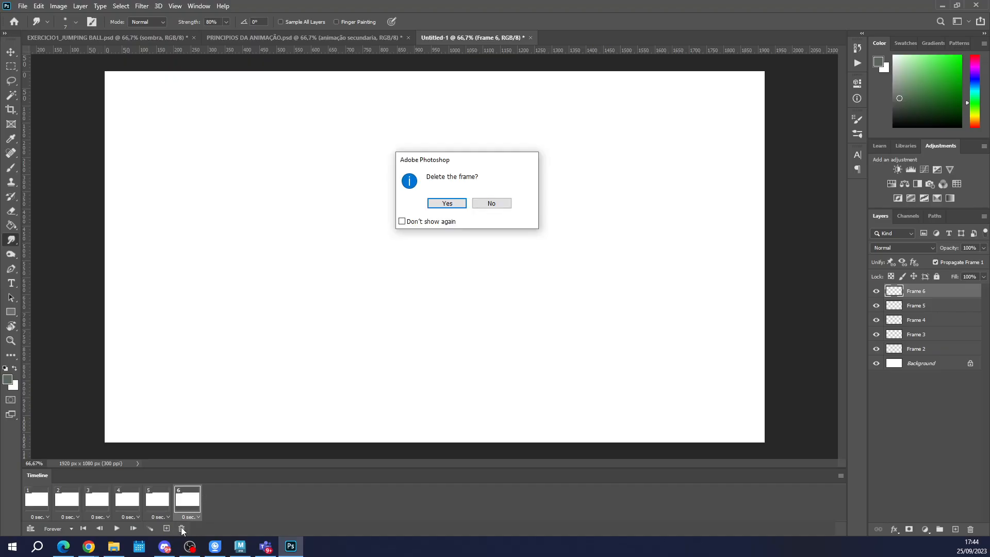
{"action": "left_click", "coordinate": [447, 203]}
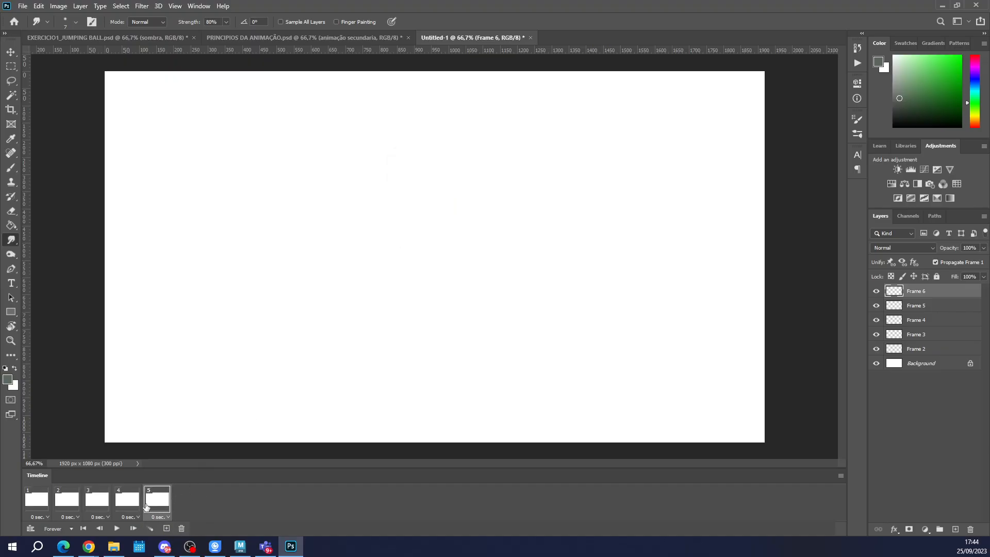
{"action": "left_click", "coordinate": [181, 528]}
{"action": "left_click", "coordinate": [447, 203]}
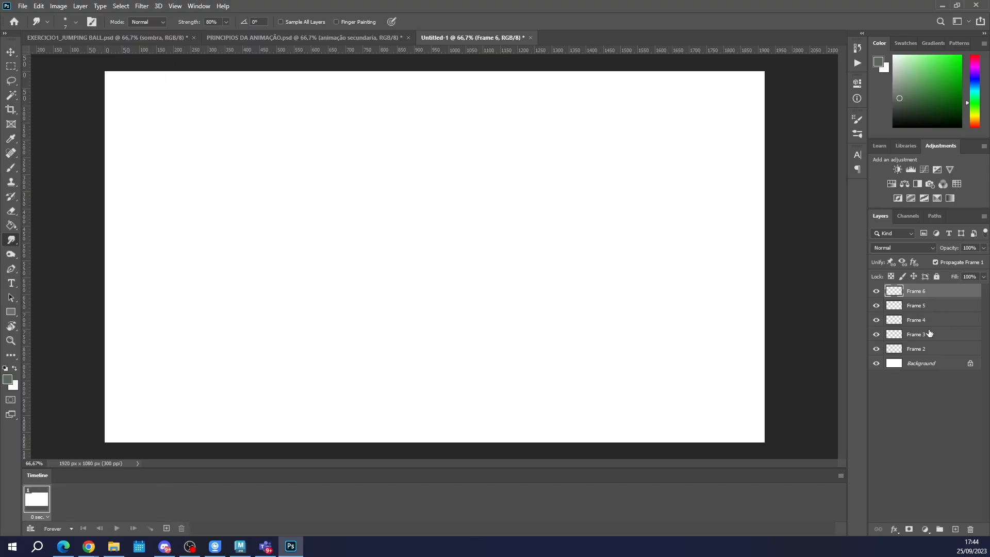
{"action": "left_click", "coordinate": [929, 334], "text": "shift"}
{"action": "key", "text": "Delete"}
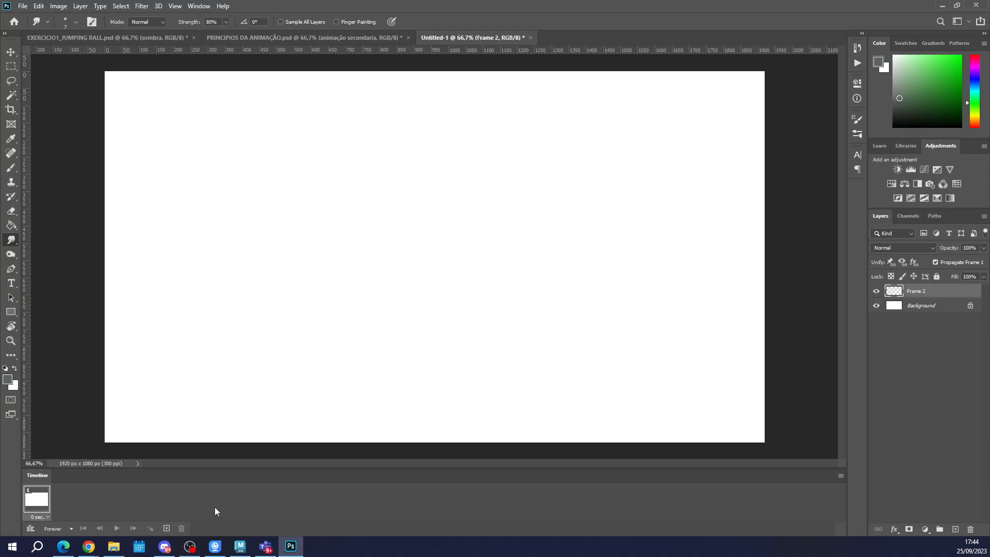
Turn off Create New Layer for Each New Frame and add a second frame that shares the existing layers.
{"action": "left_click", "coordinate": [841, 475]}
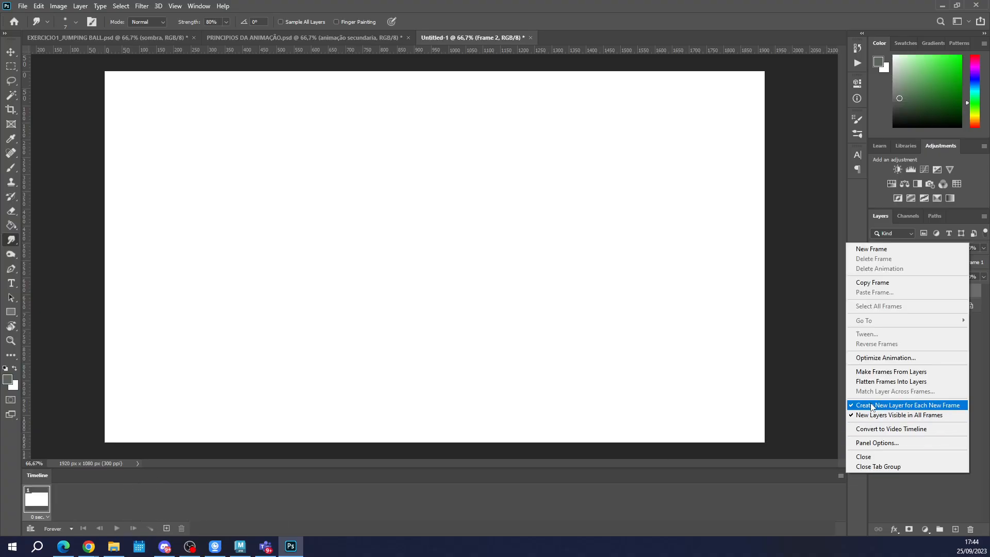
{"action": "left_click", "coordinate": [887, 405]}
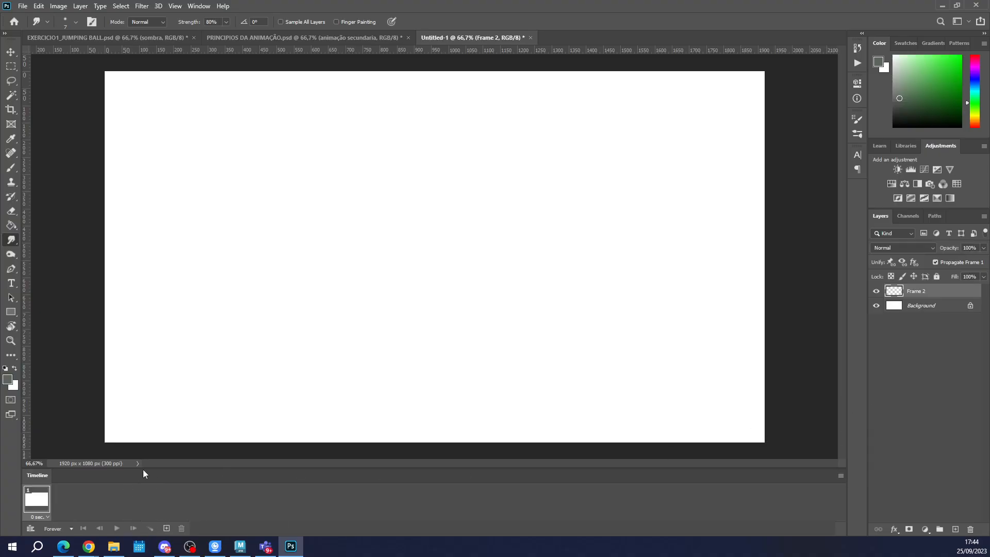
{"action": "left_click", "coordinate": [166, 528]}
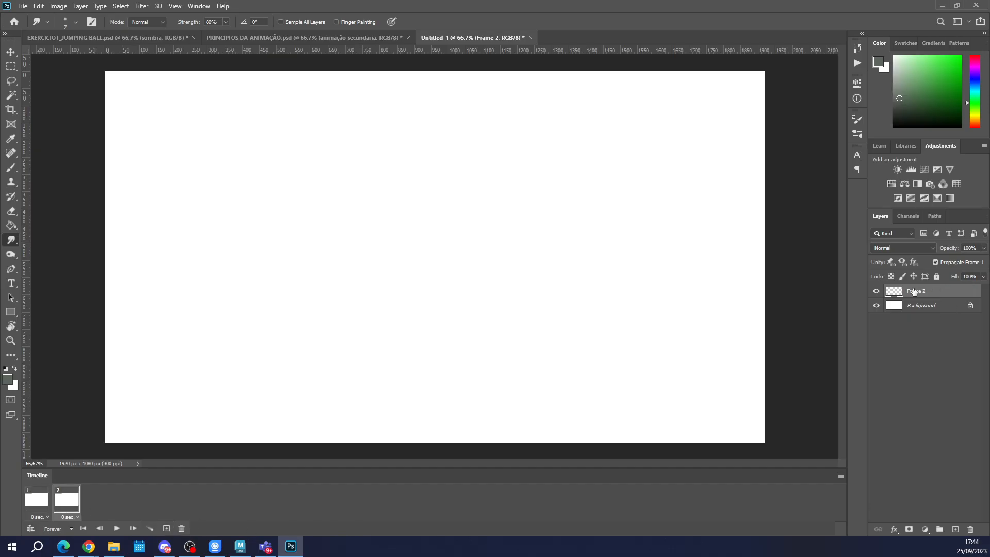
{"action": "left_click", "coordinate": [31, 505]}
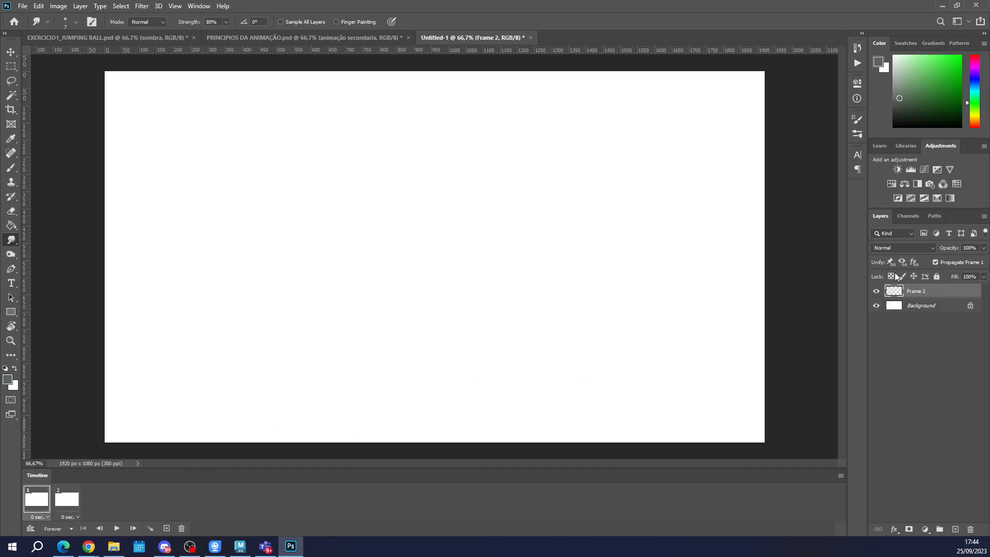
{"action": "left_click", "coordinate": [66, 504]}
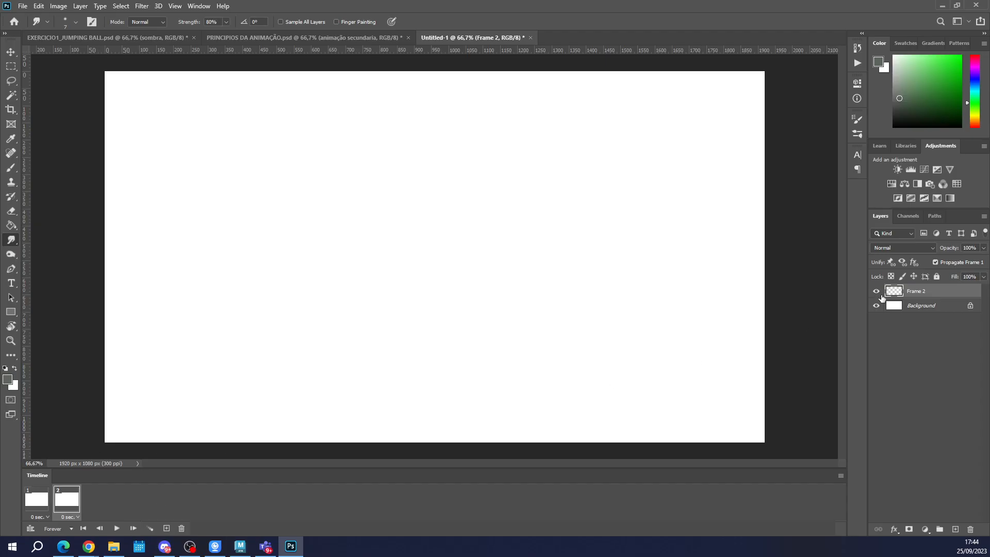
Hide the Frame 2 layer in the second frame, undoing a trial duplicate of that layer.
{"action": "left_click", "coordinate": [876, 291]}
{"action": "left_click_drag", "start_coordinate": [895, 291], "coordinate": [958, 530]}
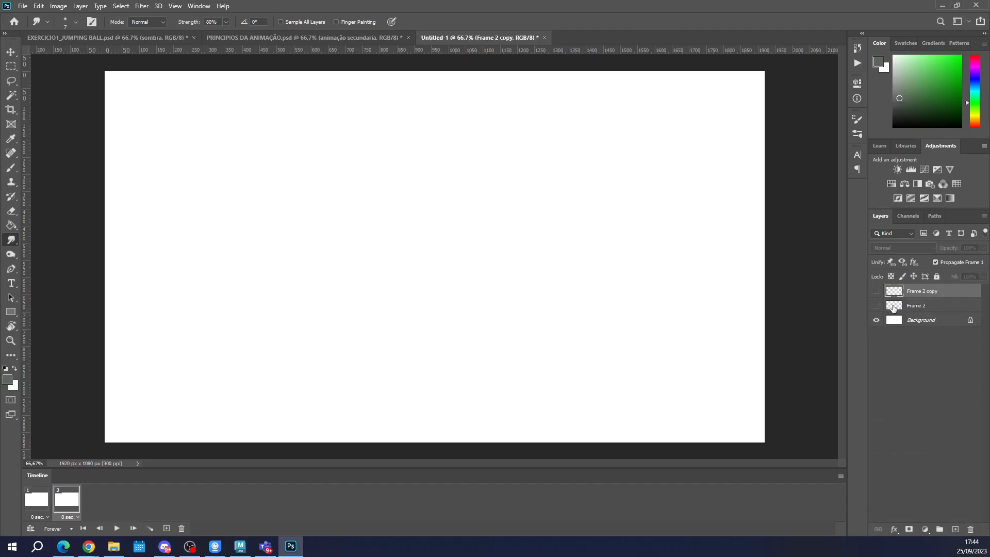
{"action": "key", "text": "ctrl+z"}
{"action": "left_click", "coordinate": [876, 291]}
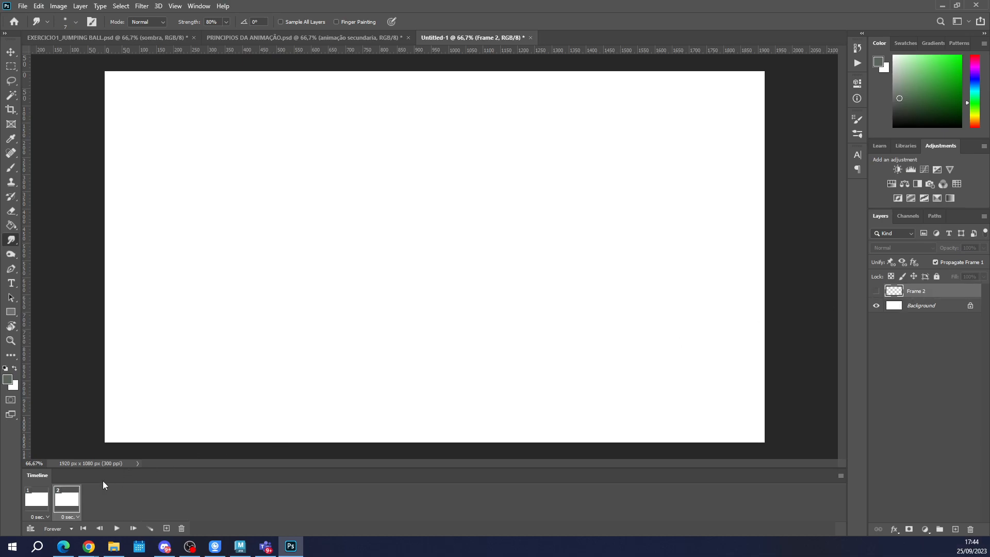
Enlarge the brush to 92 px and paint a solid grey-green blob near the canvas centre in the first frame, on the Frame 2 layer.
{"action": "left_click", "coordinate": [37, 504]}
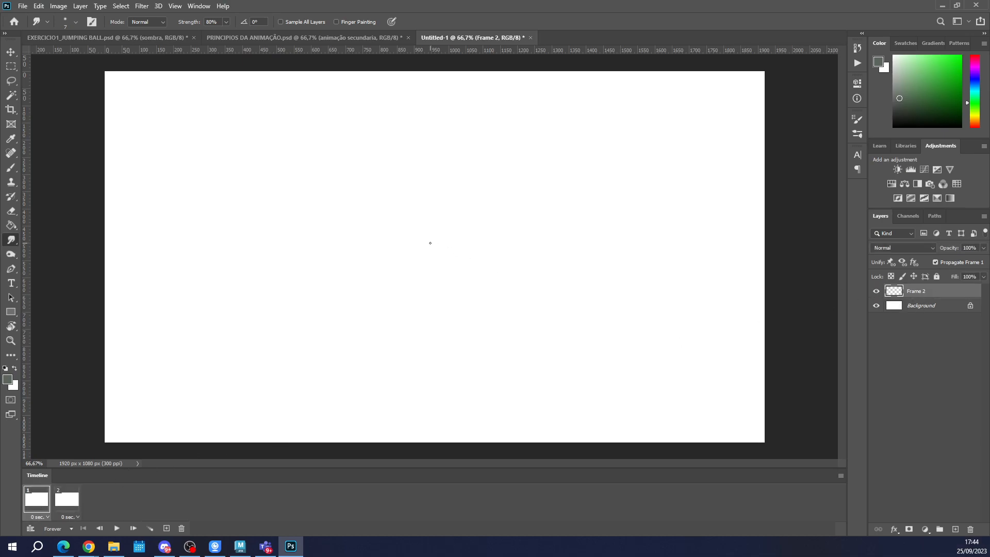
{"action": "key", "text": "b"}
{"action": "left_click_drag", "start_coordinate": [382, 217], "coordinate": [380, 239]}
{"action": "key", "text": "ctrl+z"}
{"action": "right_click", "coordinate": [406, 240]}
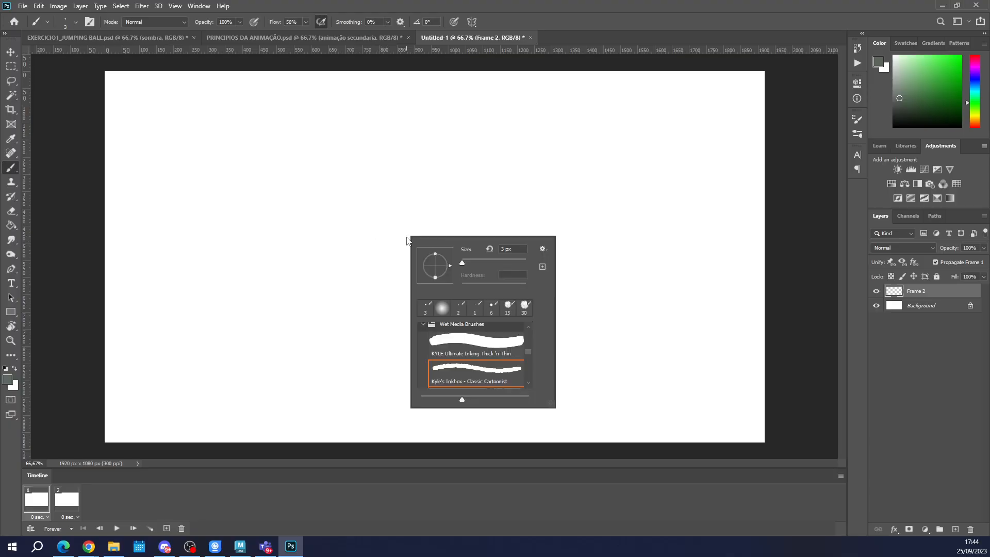
{"action": "left_click", "coordinate": [477, 261]}
{"action": "mouse_move", "coordinate": [428, 206]}
{"action": "left_mouse_down"}
{"action": "mouse_move", "coordinate": [444, 231]}
{"action": "mouse_move", "coordinate": [437, 236]}
{"action": "left_mouse_up"}
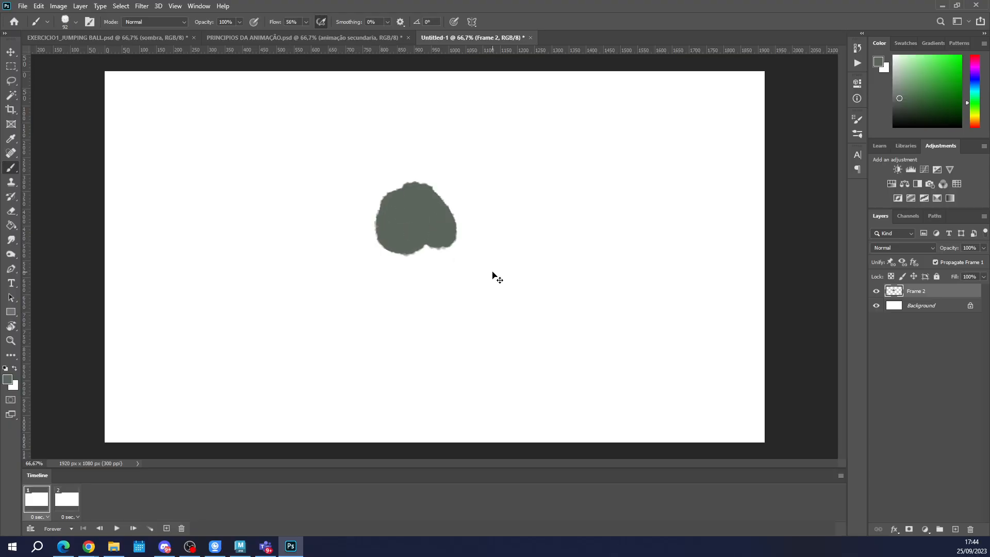
Duplicate the Frame 2 layer and make only the copy visible over the background in the second frame.
{"action": "left_click", "coordinate": [67, 498]}
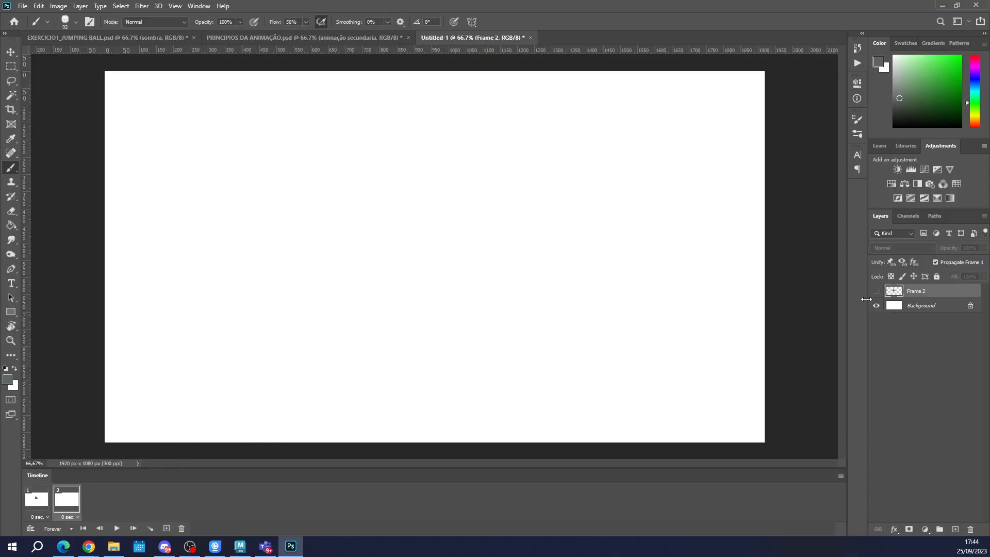
{"action": "key", "text": "ctrl"}
{"action": "left_click_drag", "start_coordinate": [923, 290], "coordinate": [956, 530]}
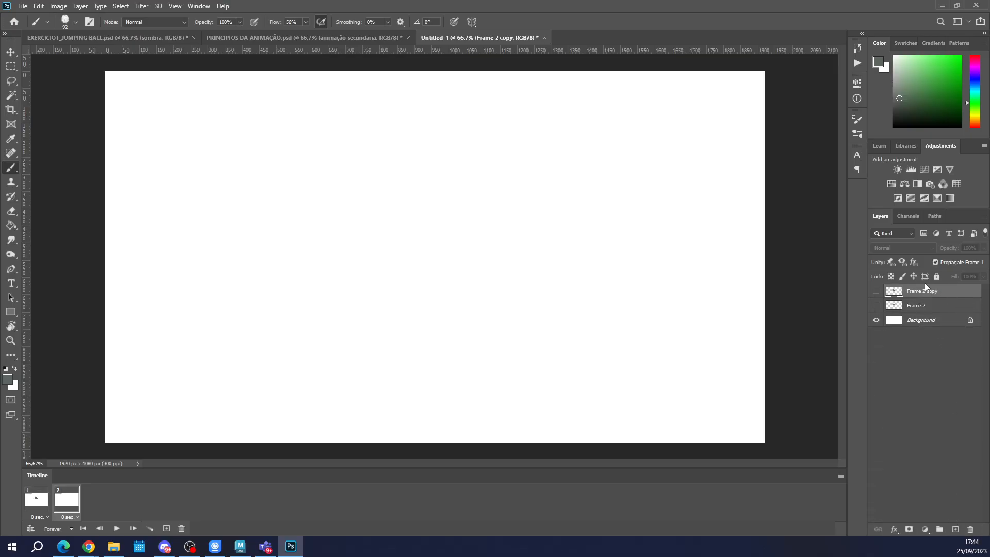
{"action": "left_click", "coordinate": [876, 291]}
Switch between the first and second frames to compare which drawing layer each one shows.
{"action": "left_click", "coordinate": [36, 499]}
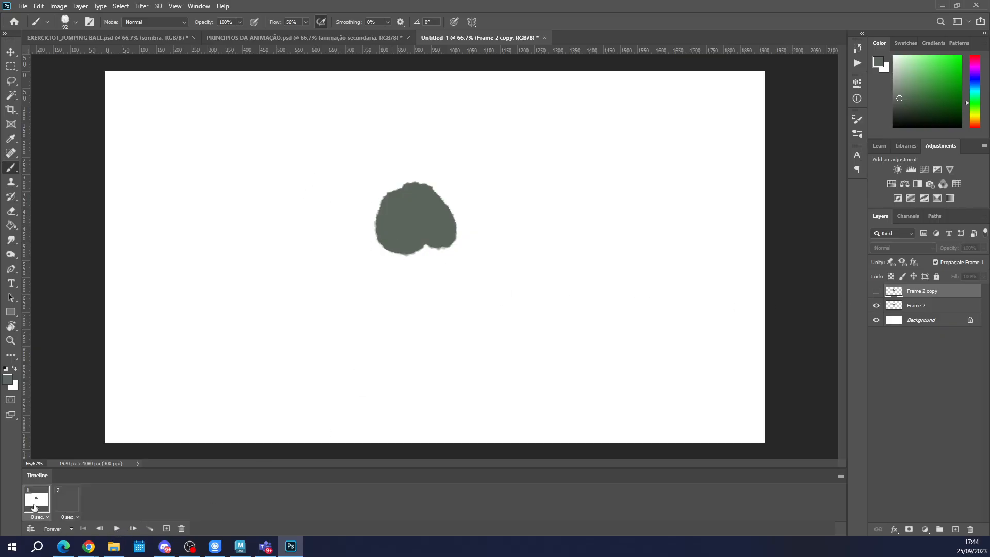
{"action": "left_click", "coordinate": [925, 312]}
{"action": "left_click", "coordinate": [35, 507]}
{"action": "left_click", "coordinate": [73, 501]}
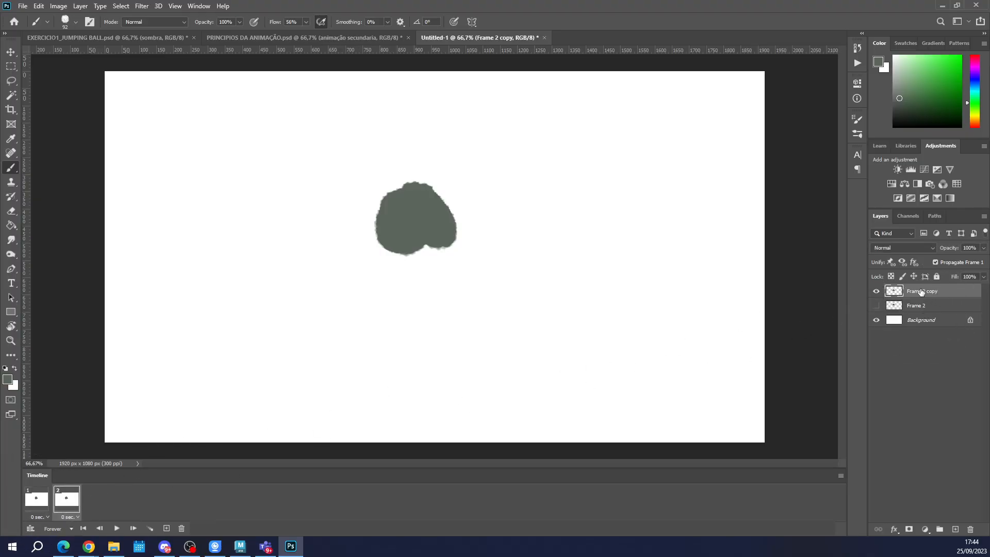
{"action": "left_click", "coordinate": [64, 500]}
{"action": "left_click", "coordinate": [37, 502]}
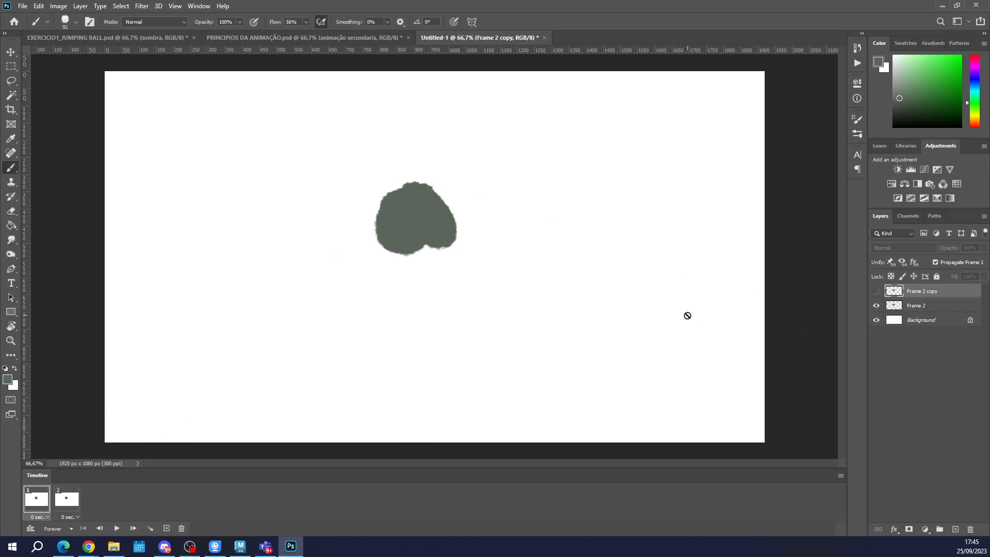
Paint a small bump on the blob's lower edge in the second frame, on the Frame 2 copy layer.
{"action": "left_click", "coordinate": [65, 507]}
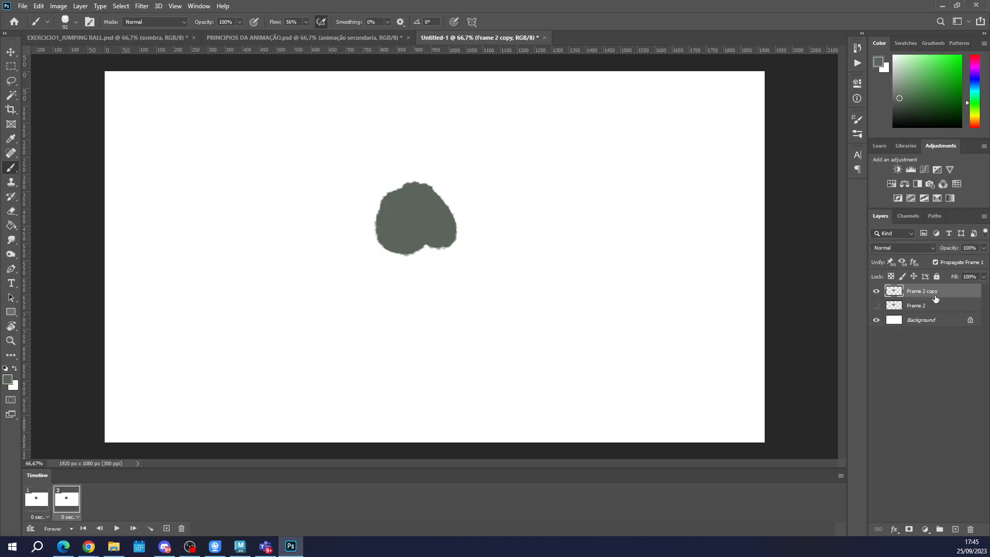
{"action": "left_click_drag", "start_coordinate": [415, 243], "coordinate": [429, 257]}
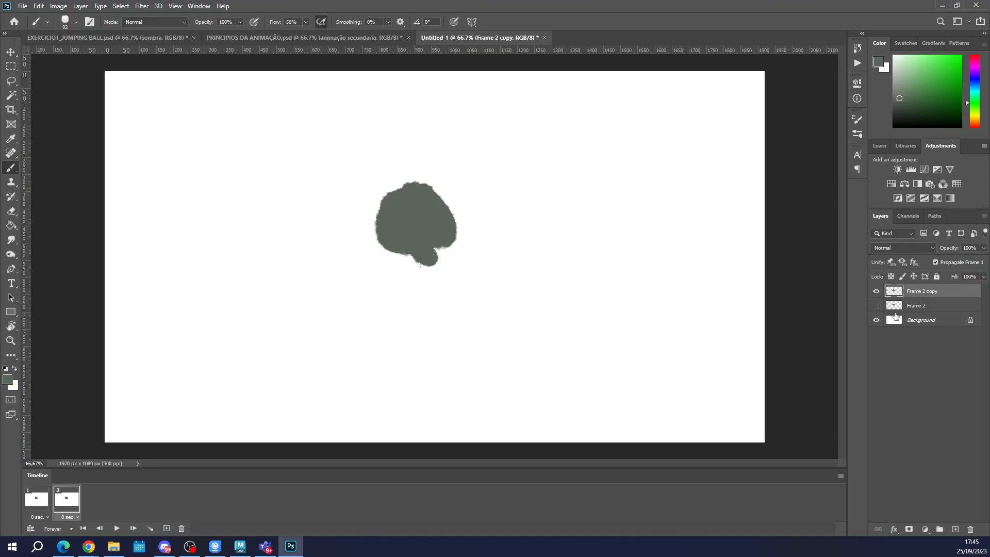
{"action": "key", "text": "ctrl"}
Flip between the two frames and toggle the visibility of Frame 2 and its copy to compare the drawings.
{"action": "left_click", "coordinate": [38, 503]}
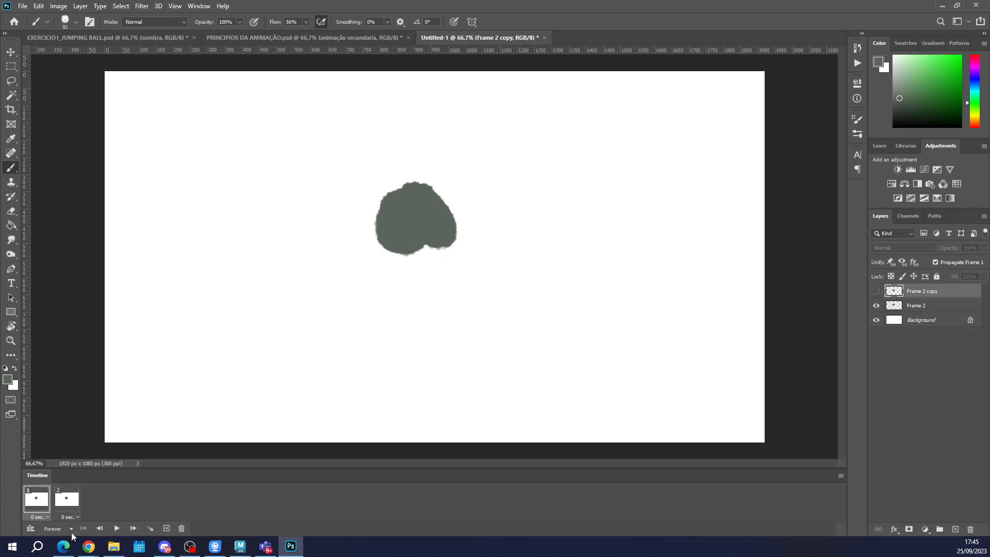
{"action": "left_click", "coordinate": [67, 503]}
{"action": "left_click", "coordinate": [35, 503]}
{"action": "left_click", "coordinate": [67, 503]}
{"action": "left_click", "coordinate": [34, 502]}
{"action": "left_click", "coordinate": [66, 503]}
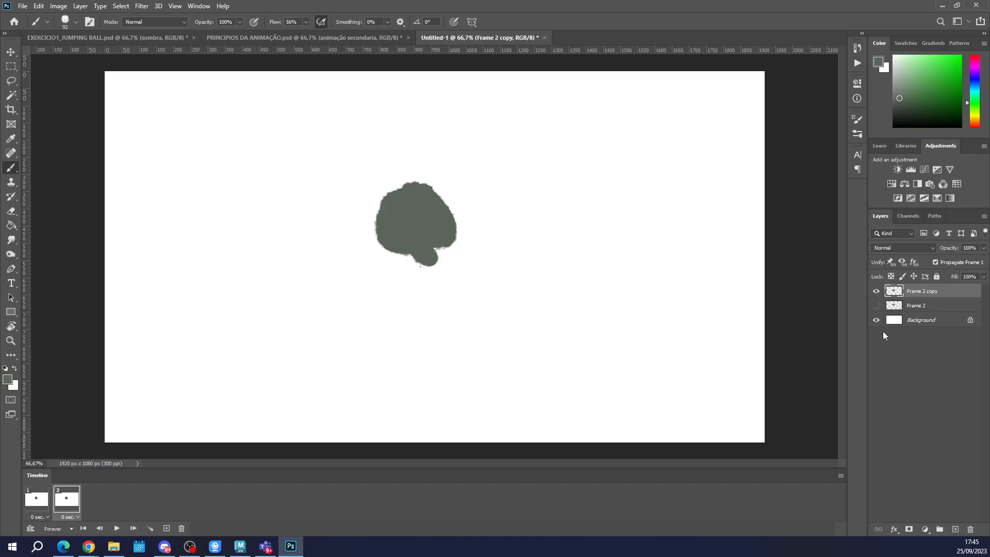
{"action": "left_click", "coordinate": [876, 305]}
{"action": "left_click", "coordinate": [876, 291]}
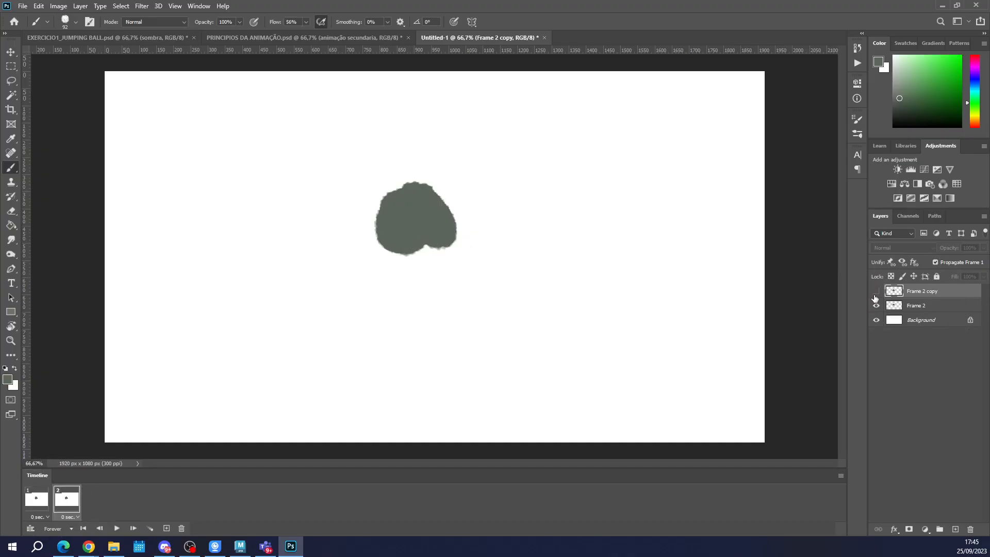
{"action": "left_click", "coordinate": [876, 291]}
{"action": "left_click", "coordinate": [876, 305]}
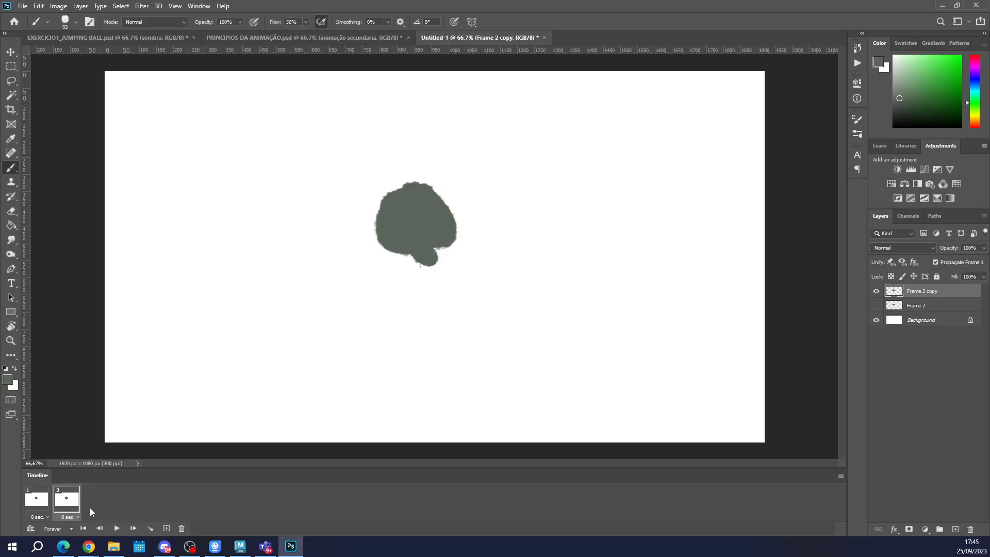
Delete the Frame 2 copy layer and the second frame.
{"action": "left_click", "coordinate": [37, 501]}
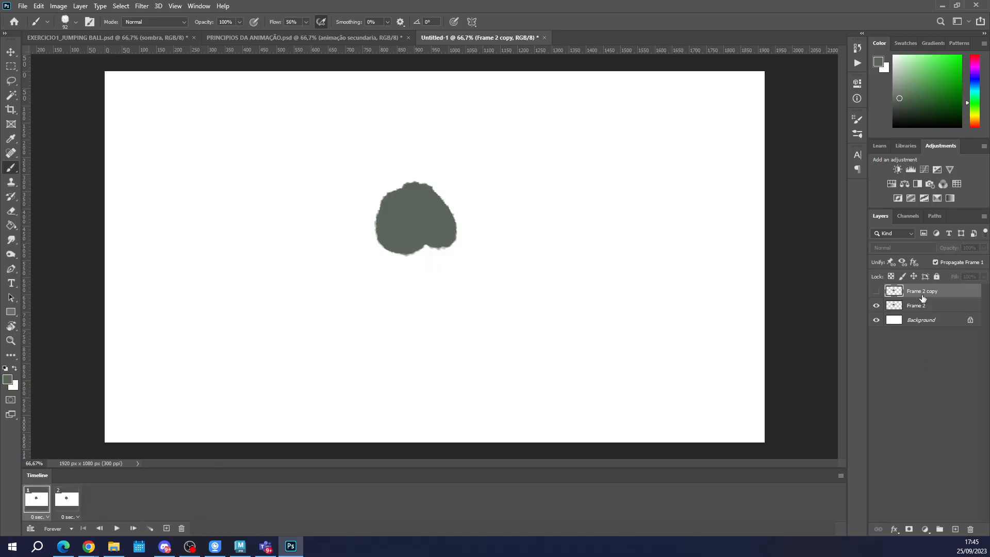
{"action": "key", "text": "Delete"}
{"action": "left_click", "coordinate": [59, 509]}
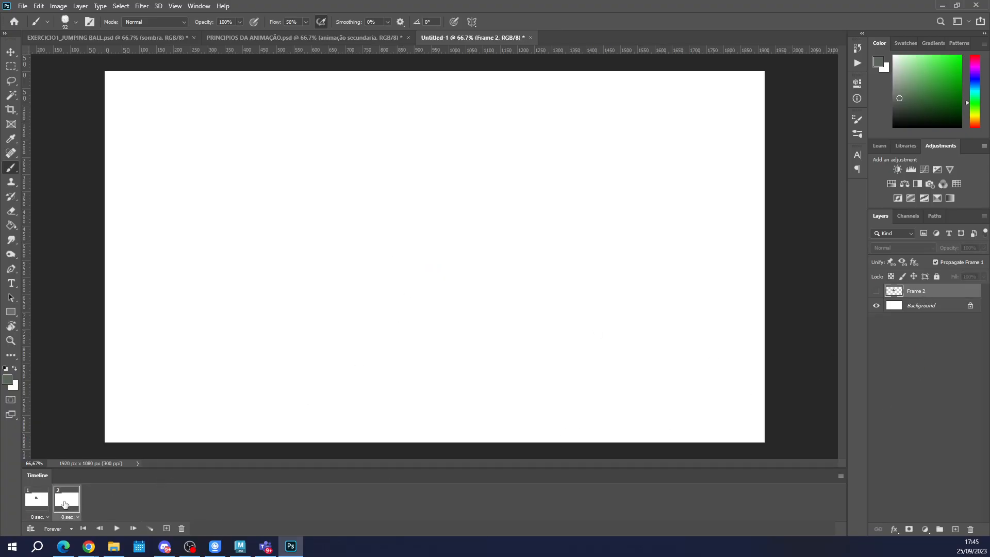
{"action": "key", "text": "Delete"}
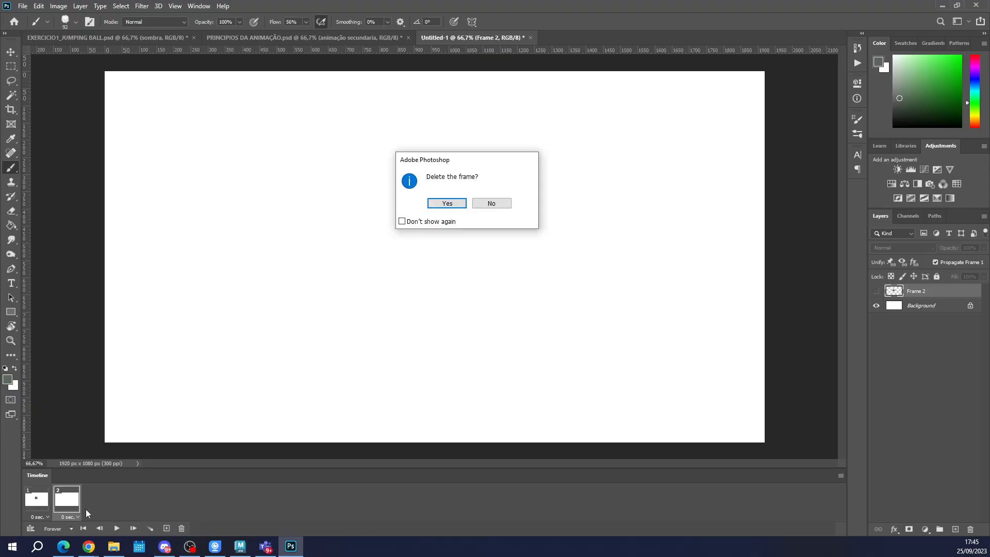
{"action": "left_click", "coordinate": [445, 204]}
Add thirteen more frames showing the same blob, for a total of 14 frames.
{"action": "left_click", "coordinate": [166, 528]}
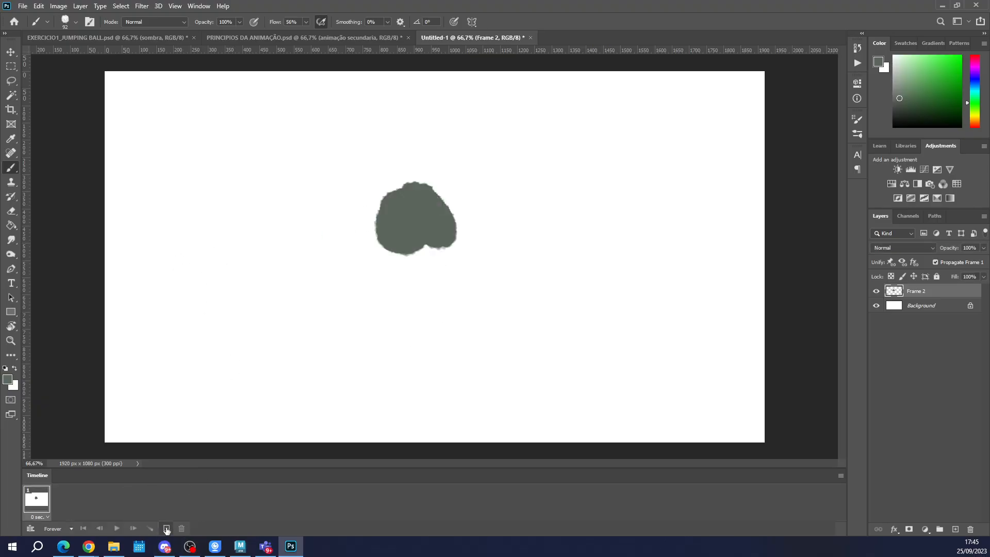
{"action": "double_click", "coordinate": [166, 528]}
{"action": "double_click", "coordinate": [166, 529]}
{"action": "left_click", "coordinate": [166, 529]}
{"action": "double_click", "coordinate": [166, 528]}
{"action": "left_click", "coordinate": [166, 529]}
{"action": "double_click", "coordinate": [166, 528]}
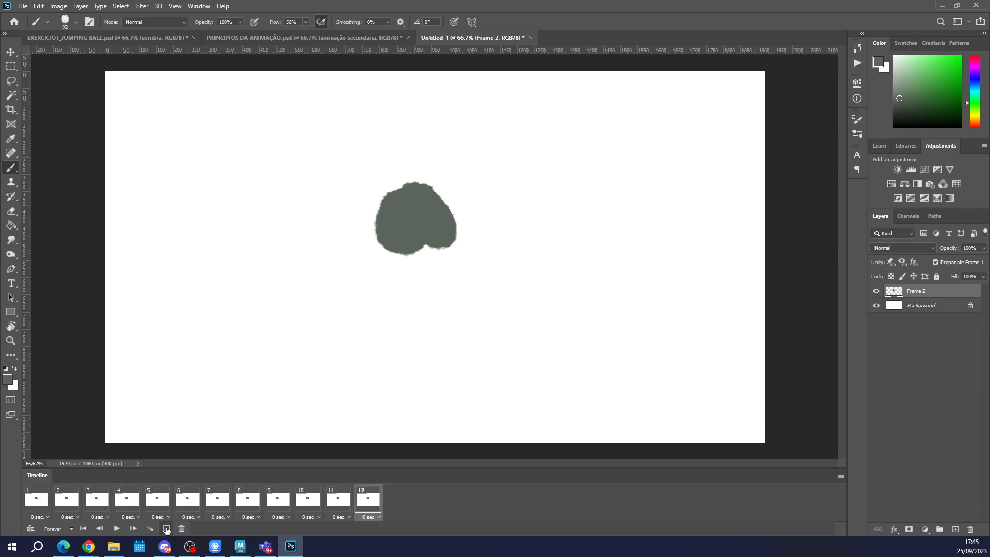
{"action": "double_click", "coordinate": [166, 529]}
In the second frame, move the blob down and to the right of its original position.
{"action": "left_click", "coordinate": [67, 499]}
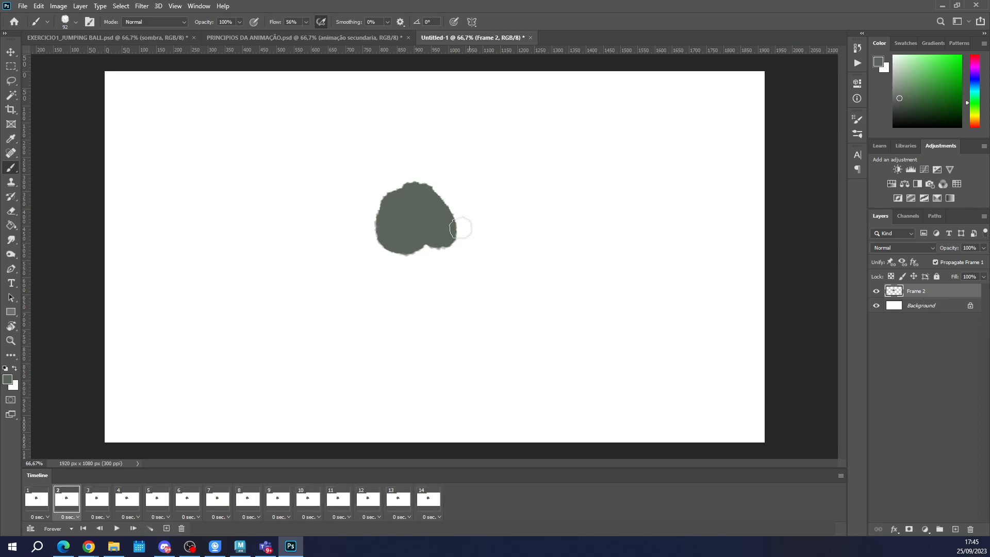
{"action": "key", "text": "v"}
{"action": "left_click_drag", "start_coordinate": [412, 240], "coordinate": [524, 288]}
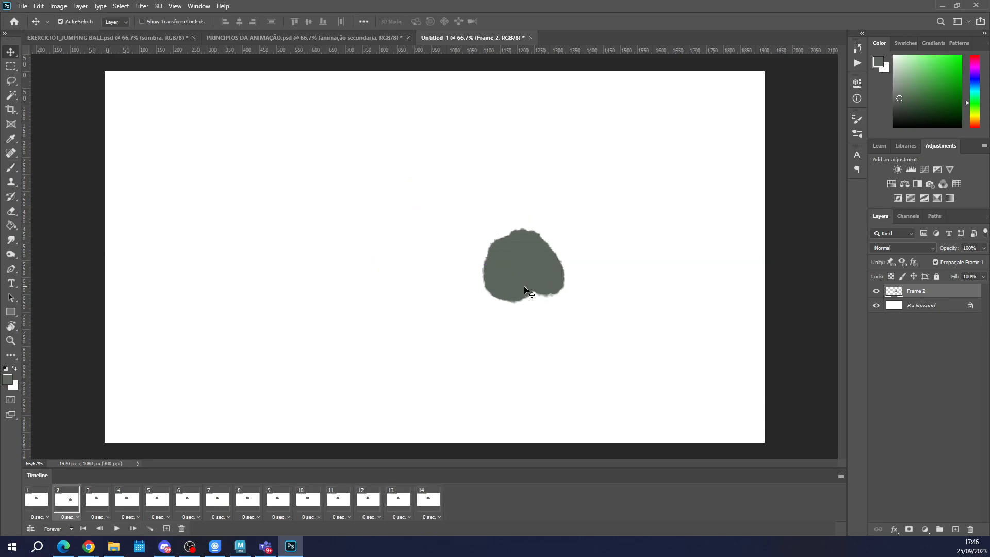
Move the blob about 460 px right and 277 px down in frame 3, and farther down and right in frame 4.
{"action": "left_click", "coordinate": [97, 499]}
{"action": "left_click_drag", "start_coordinate": [428, 237], "coordinate": [582, 311]}
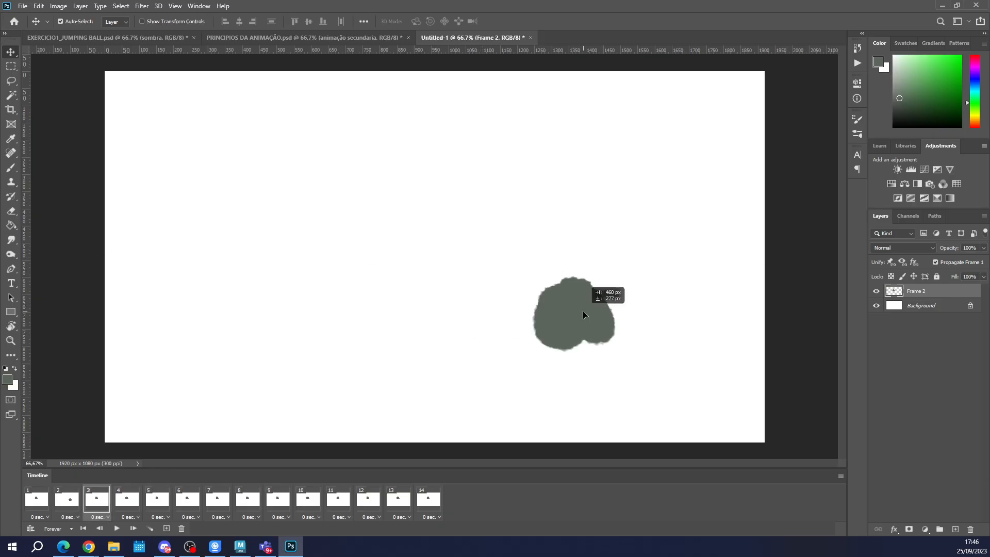
{"action": "left_click", "coordinate": [127, 499]}
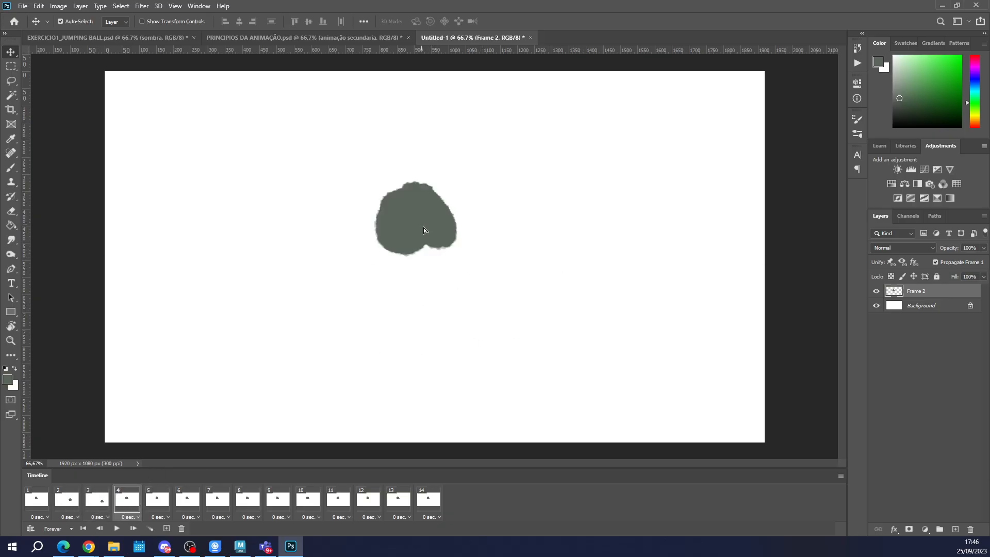
{"action": "left_click_drag", "start_coordinate": [423, 227], "coordinate": [637, 375]}
Play the animation from the first frame and step through frames 2 to 4 to check the blob's movement.
{"action": "left_click", "coordinate": [38, 504]}
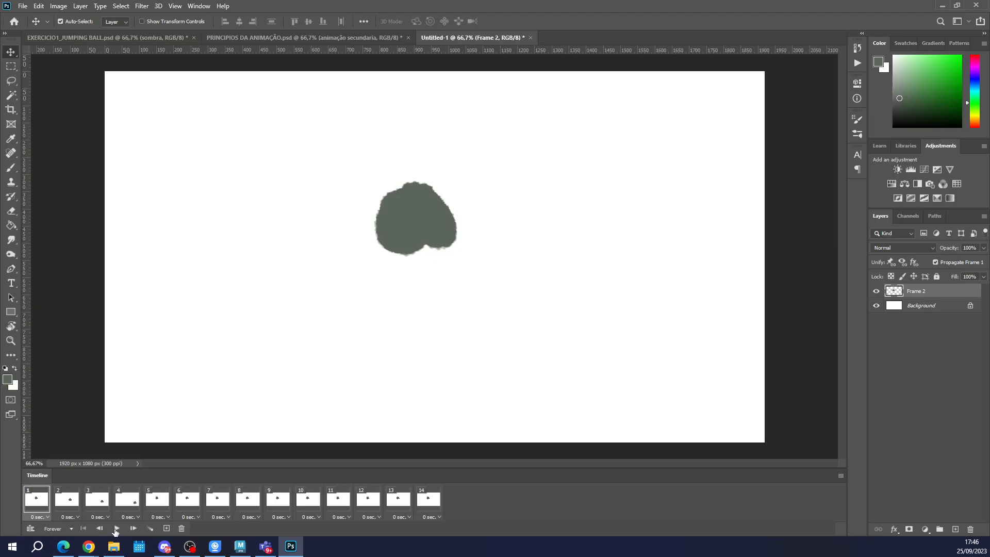
{"action": "left_click", "coordinate": [116, 529]}
{"action": "left_click", "coordinate": [116, 529]}
{"action": "left_click", "coordinate": [62, 507]}
{"action": "left_click", "coordinate": [97, 499]}
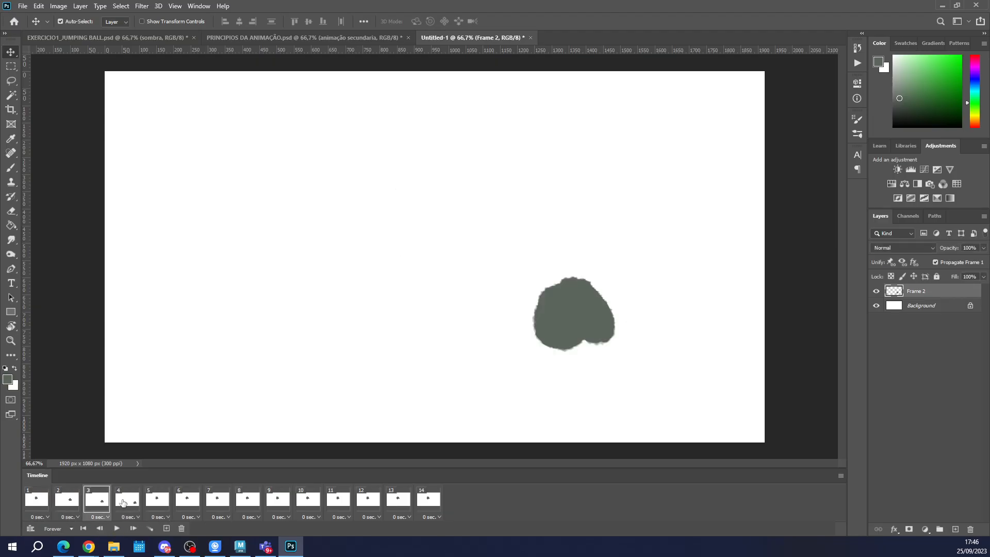
{"action": "left_click", "coordinate": [127, 499]}
In frame 5, move the blob about 657 px right and 351 px down, and squeeze it into a narrow upright shape with Free Transform.
{"action": "left_click", "coordinate": [157, 499]}
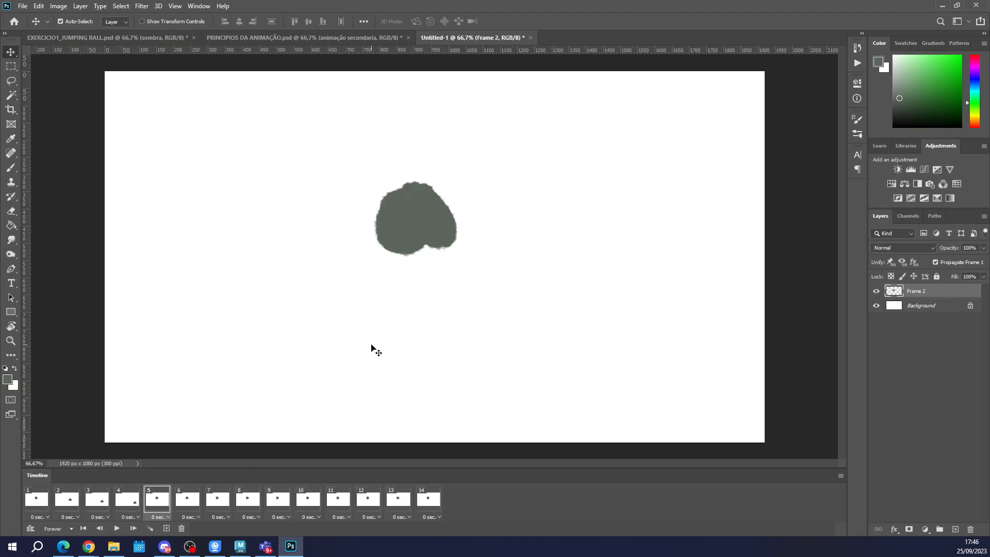
{"action": "left_click_drag", "start_coordinate": [417, 211], "coordinate": [641, 332]}
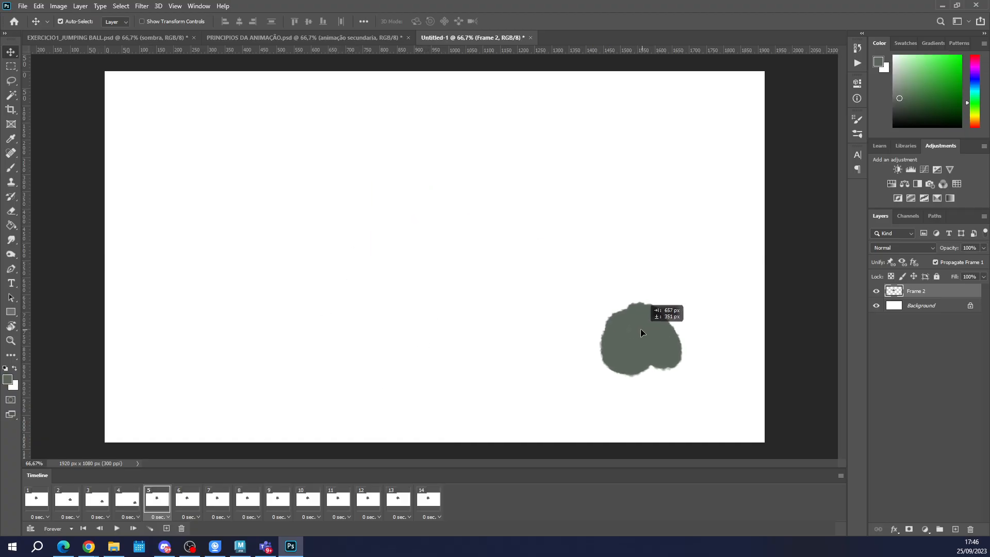
{"action": "key", "text": "ctrl+t"}
{"action": "left_click_drag", "start_coordinate": [682, 301], "coordinate": [624, 305]}
{"action": "left_click_drag", "start_coordinate": [598, 341], "coordinate": [611, 339]}
{"action": "key", "text": "Return"}
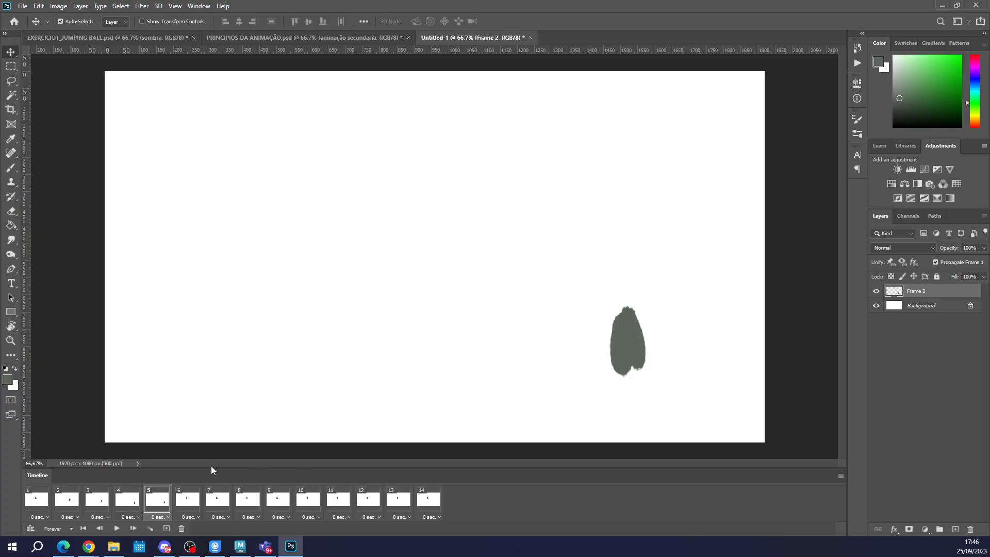
Step through frames 1 to 5 to examine how the transformed shape affects each frame.
{"action": "left_click", "coordinate": [41, 499]}
{"action": "left_click", "coordinate": [69, 499]}
{"action": "left_click", "coordinate": [94, 499]}
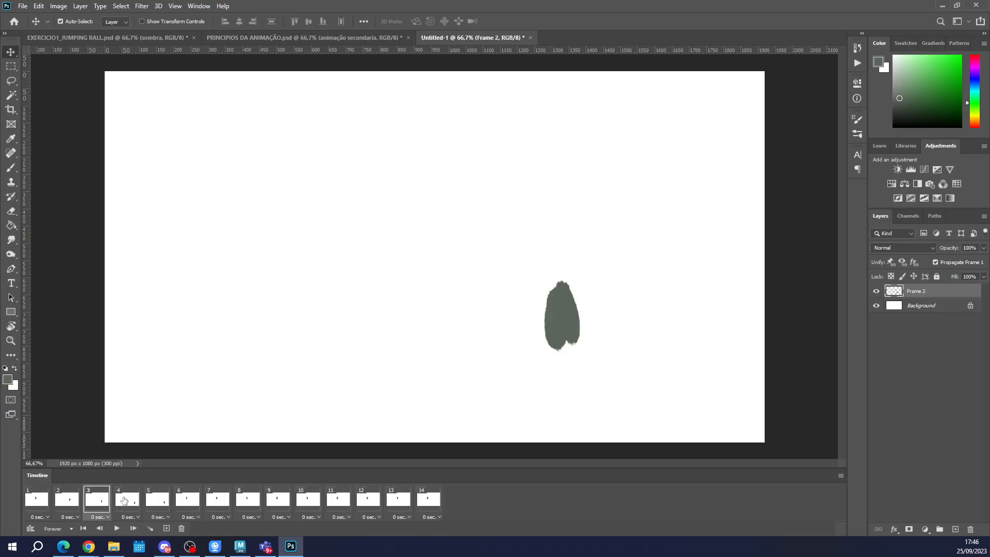
{"action": "left_click", "coordinate": [126, 499]}
{"action": "left_click", "coordinate": [153, 499]}
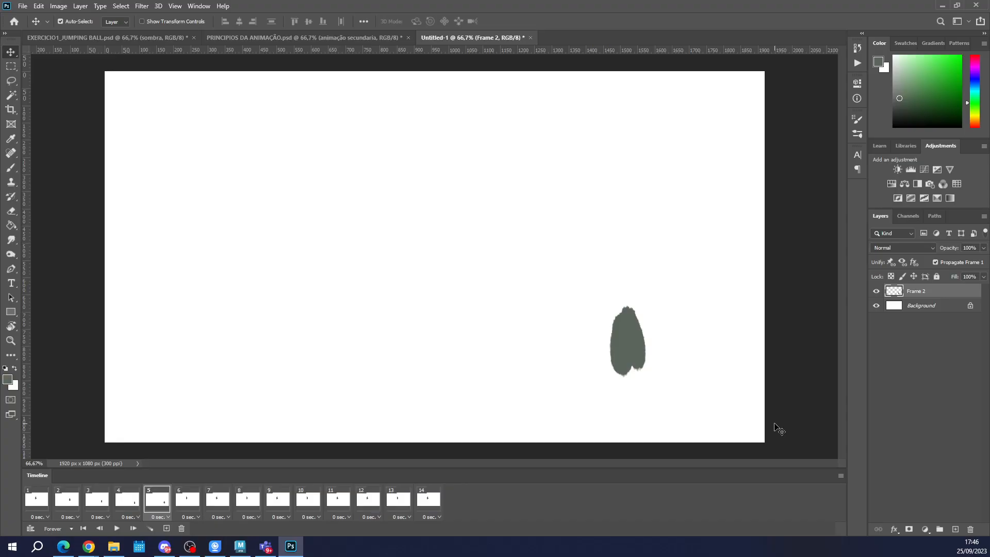
{"action": "left_click", "coordinate": [29, 7]}
{"action": "left_click", "coordinate": [35, 28]}
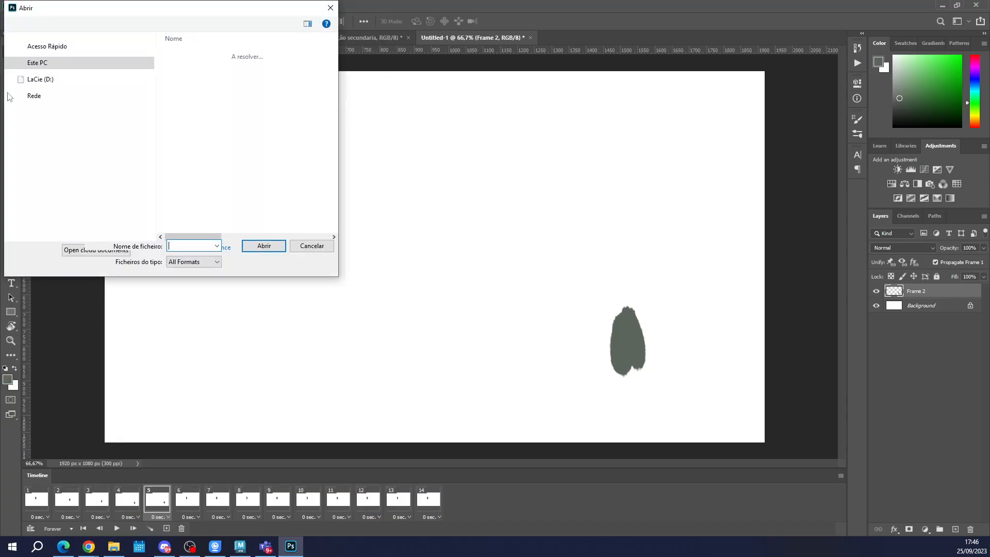
{"action": "left_click", "coordinate": [383, 7]}
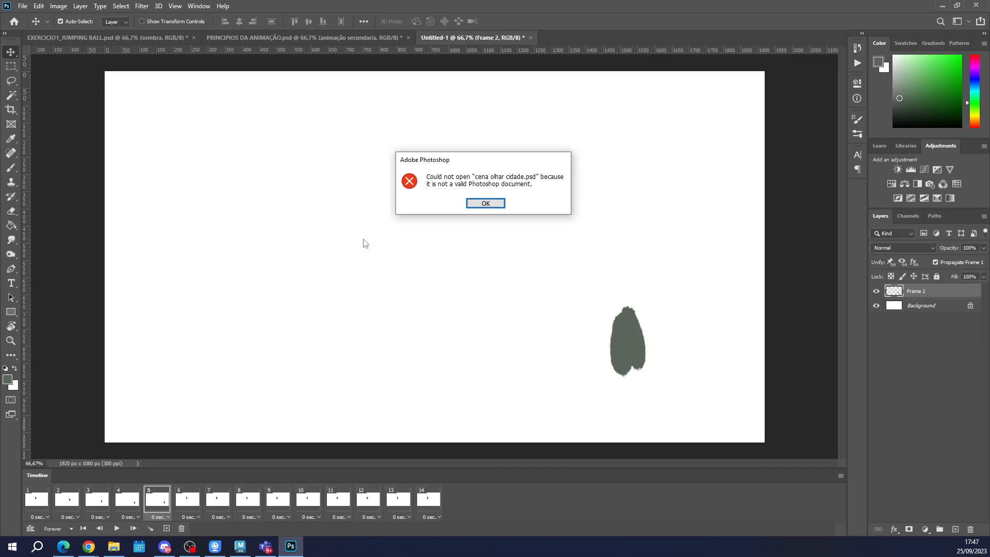
Dismiss the file-opening errors and close EXERCICIO1_JUMPING BALL.psd and PRINCIPIOS DA ANIMAÇÃO.psd without saving.
{"action": "left_click", "coordinate": [477, 206]}
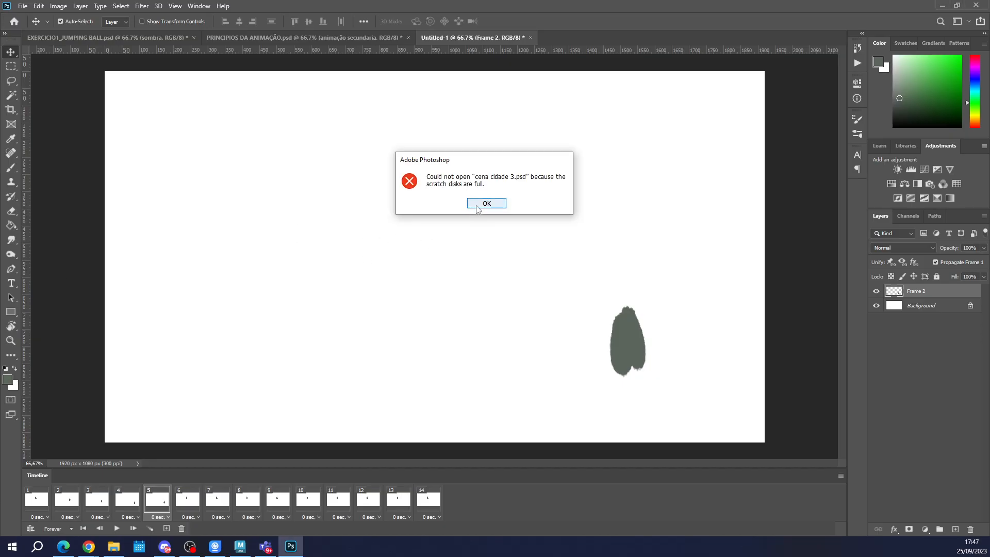
{"action": "left_click", "coordinate": [480, 202]}
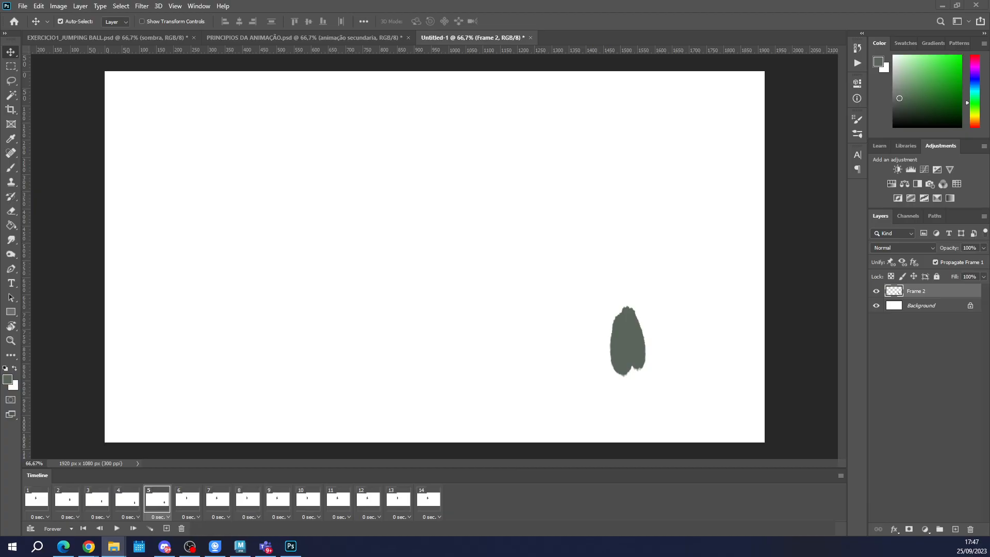
{"action": "left_click", "coordinate": [194, 37]}
{"action": "left_click", "coordinate": [492, 203]}
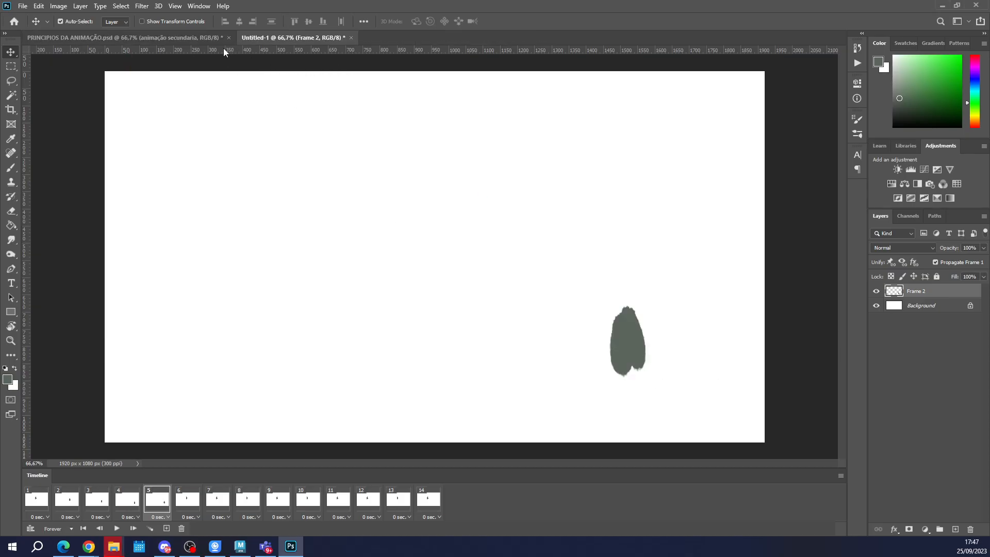
{"action": "left_click", "coordinate": [228, 38]}
{"action": "left_click", "coordinate": [491, 203]}
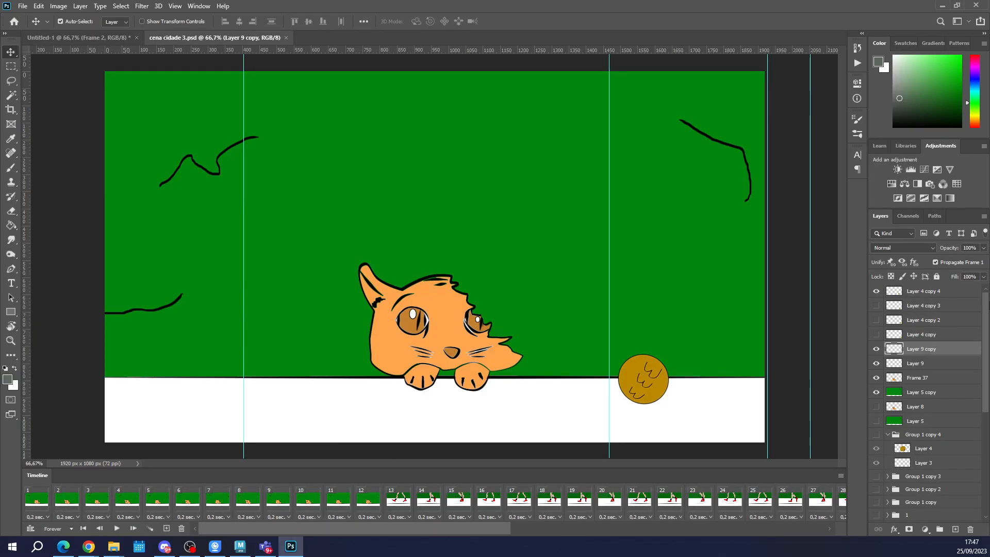
Review the layer stack of cena cidade 3.psd, play its animation from the first frame and look through the remaining frames.
{"action": "left_click", "coordinate": [941, 292]}
{"action": "scroll", "coordinate": [941, 361], "scroll_direction": "down", "scroll_amount": 7}
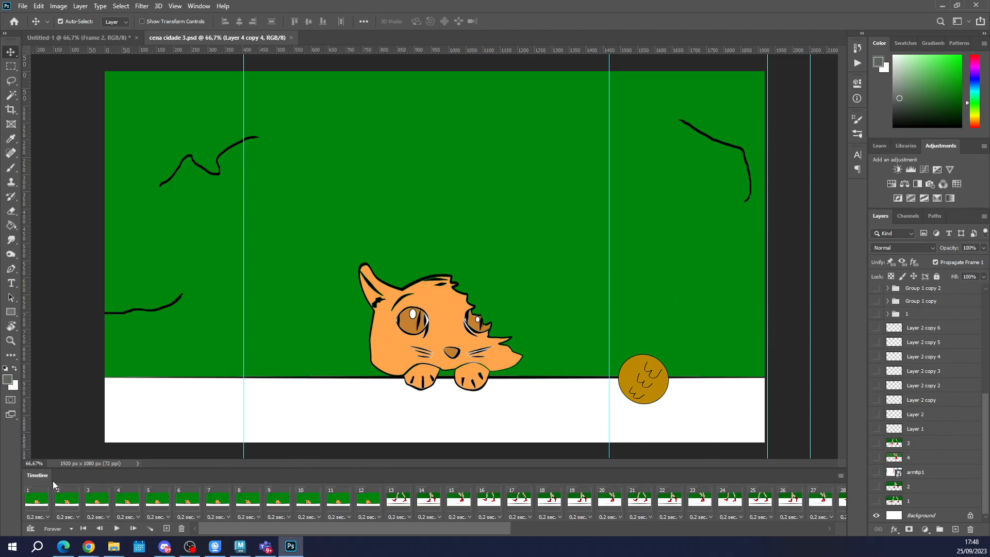
{"action": "left_click", "coordinate": [38, 499]}
{"action": "left_click", "coordinate": [118, 528]}
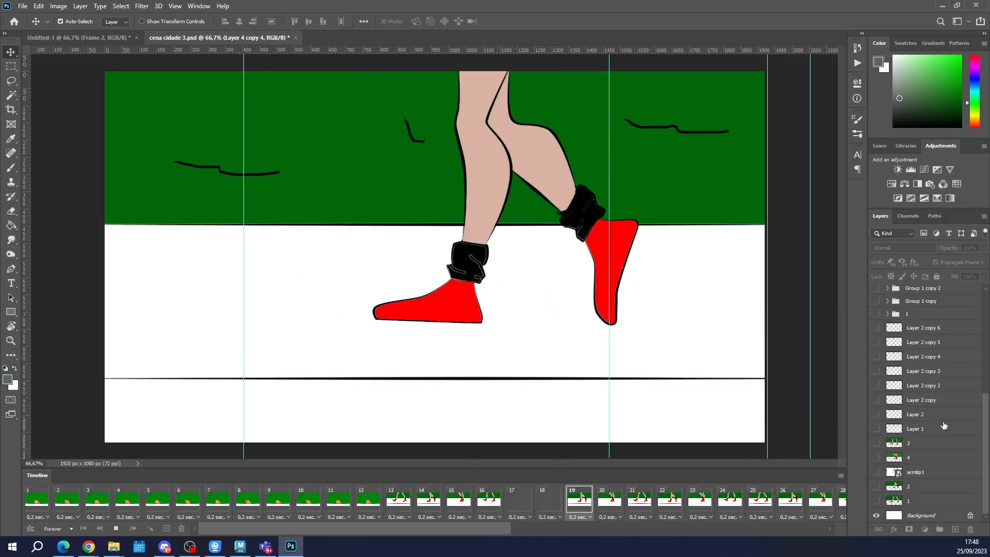
{"action": "key", "text": "space"}
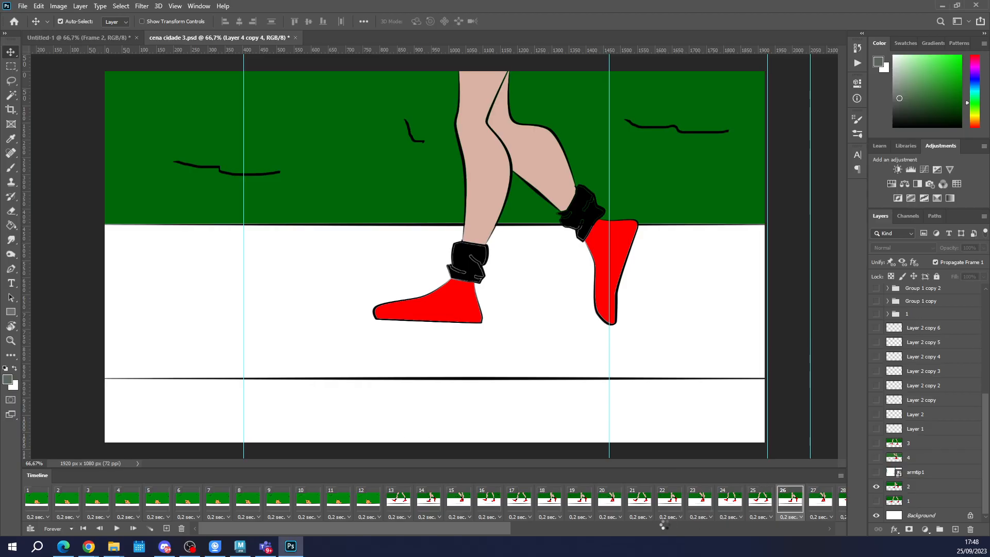
{"action": "left_click", "coordinate": [480, 206]}
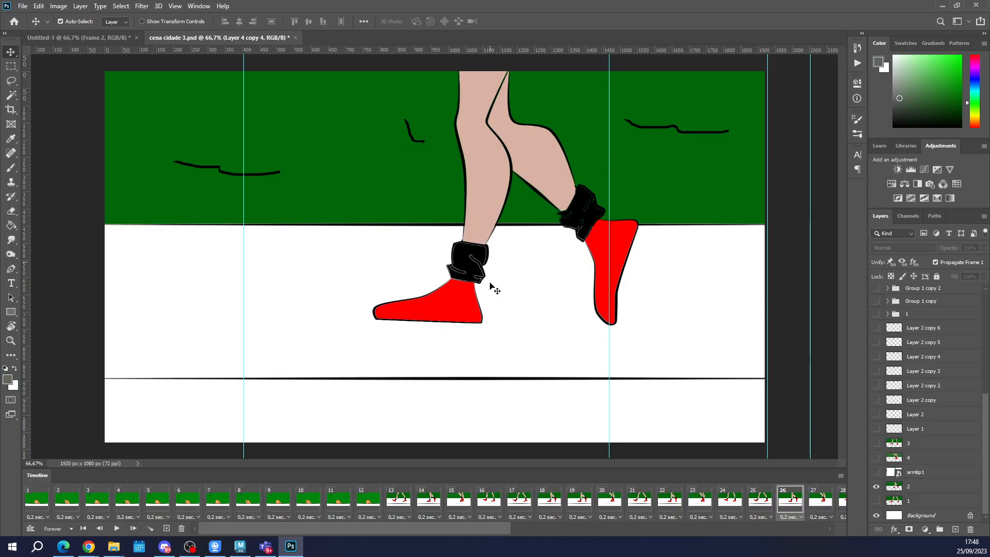
{"action": "left_click_drag", "start_coordinate": [461, 531], "coordinate": [783, 531]}
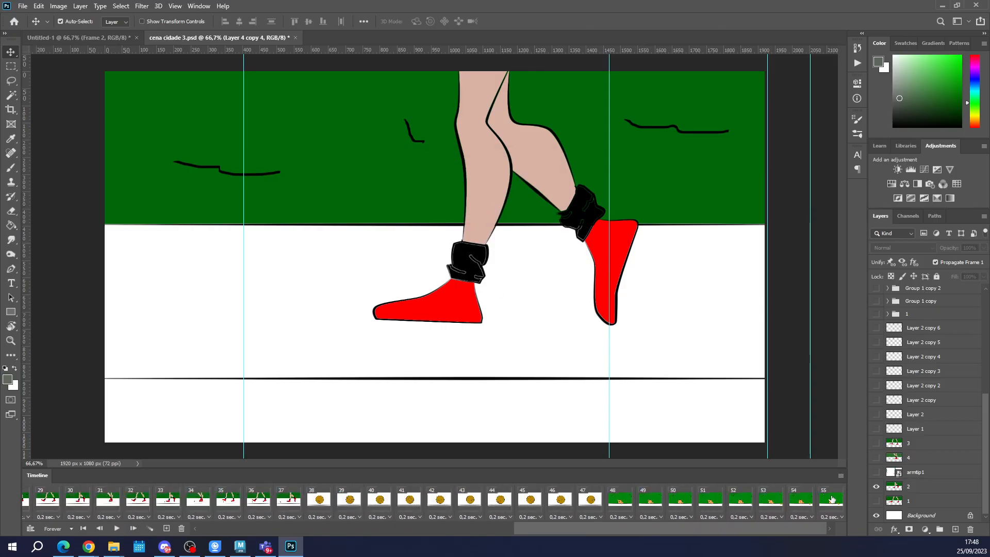
Close cena cidade 3.psd and the Untitled-1 document without saving changes.
{"action": "left_click", "coordinate": [295, 39]}
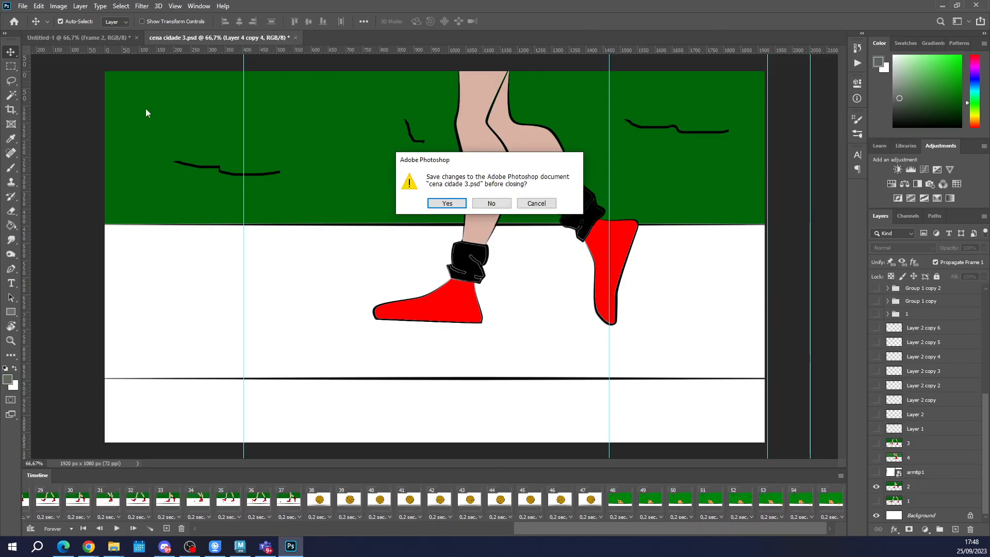
{"action": "left_click", "coordinate": [492, 203]}
{"action": "left_click", "coordinate": [134, 38]}
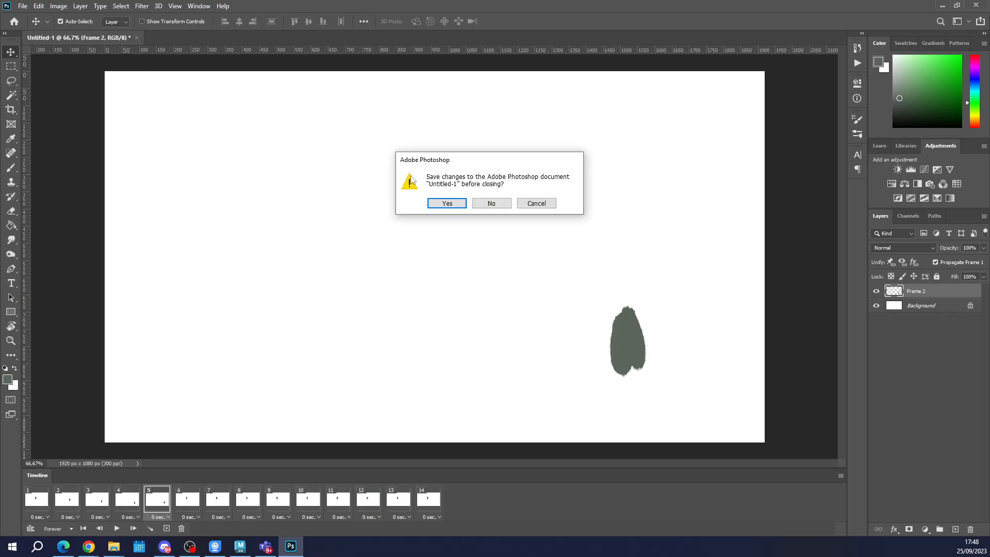
{"action": "left_click", "coordinate": [492, 203]}
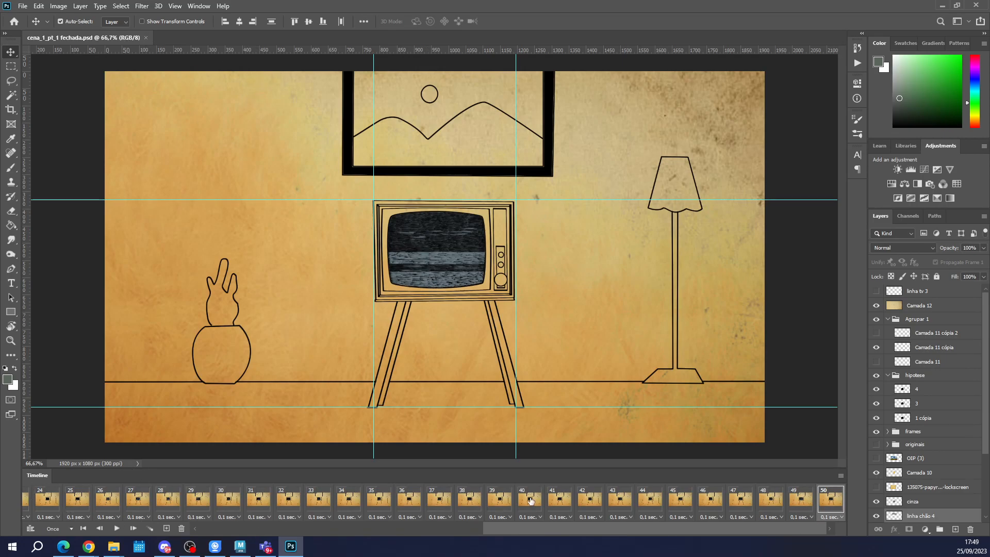
Play the television scene in cena_1_pt_1 fechada.psd from its first frame and stop the playback.
{"action": "left_click_drag", "start_coordinate": [525, 532], "coordinate": [241, 532]}
{"action": "left_click", "coordinate": [36, 498]}
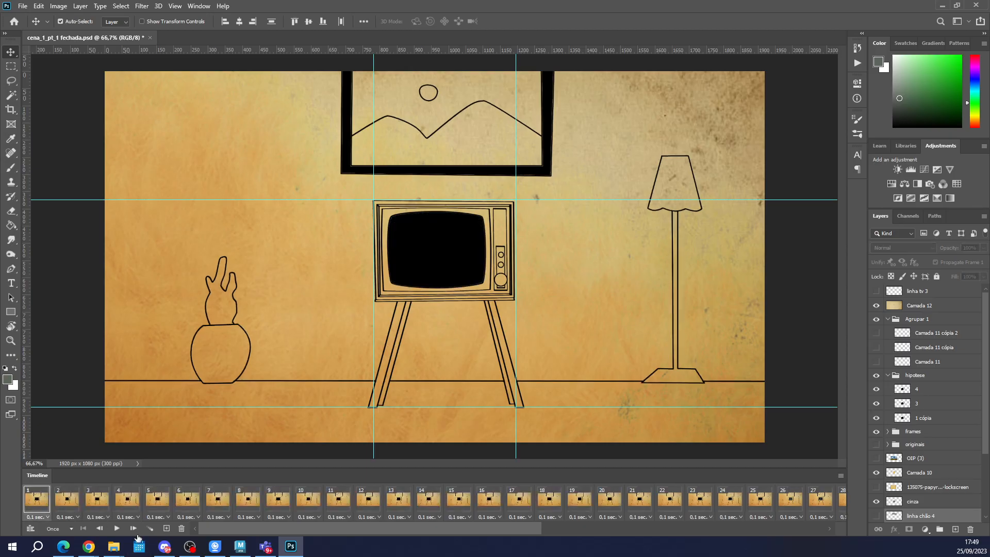
{"action": "left_click", "coordinate": [118, 529]}
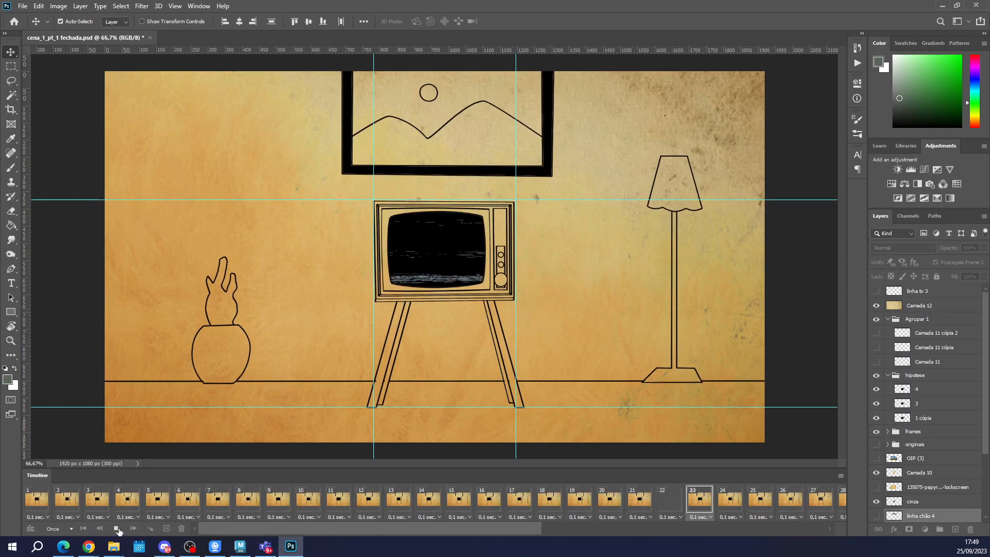
{"action": "key", "text": "space"}
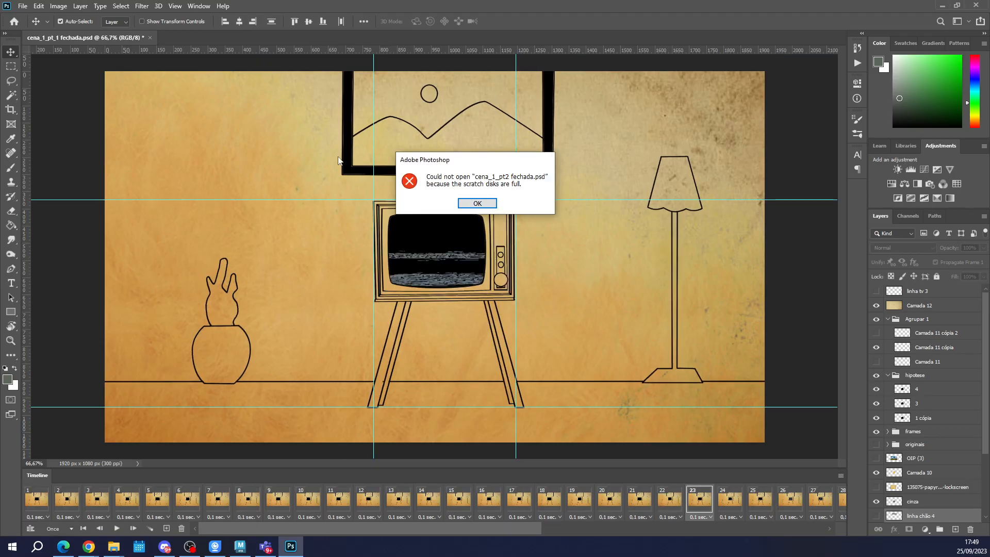
Dismiss the file-opening error and close cena_1_pt_1 fechada.psd without saving changes.
{"action": "left_click", "coordinate": [477, 204]}
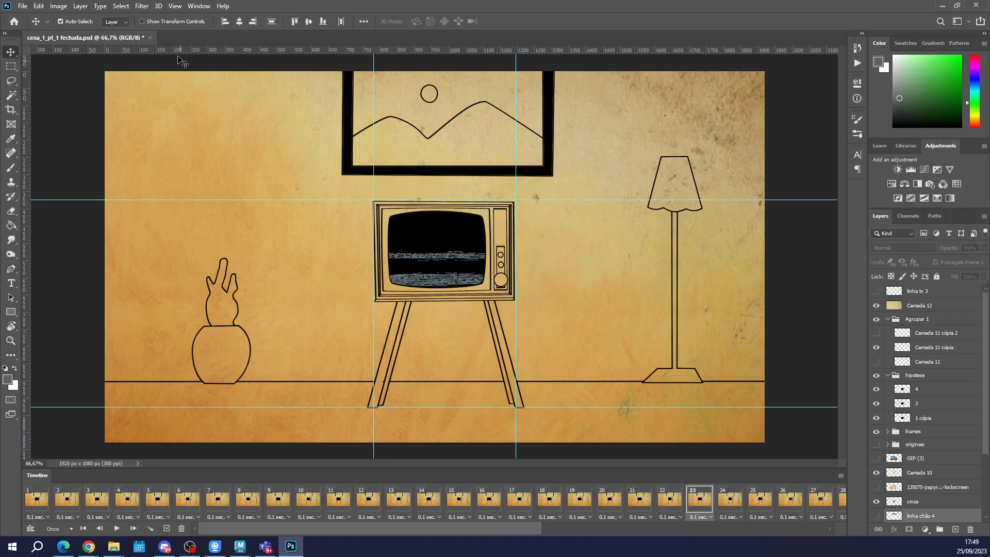
{"action": "left_click", "coordinate": [150, 38]}
{"action": "left_click", "coordinate": [495, 203]}
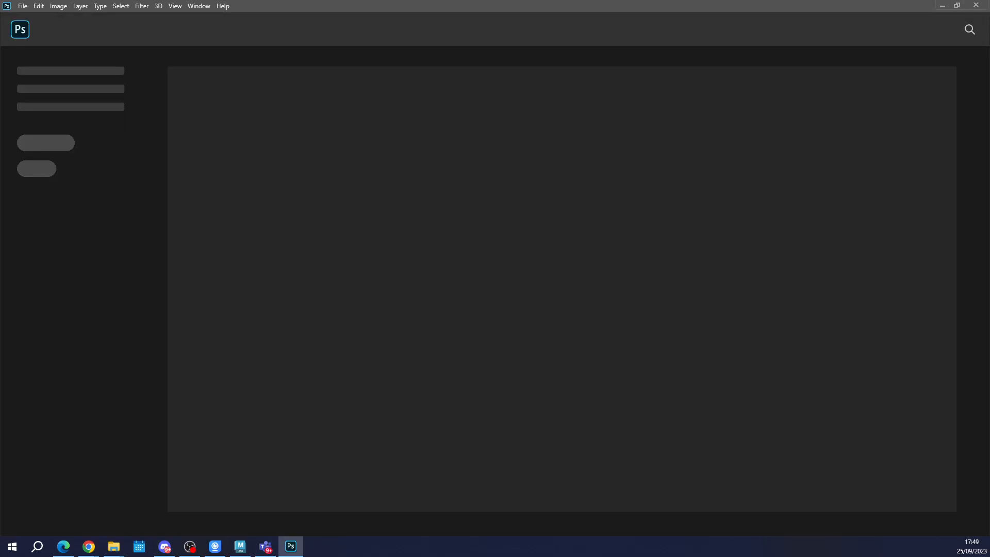
{"action": "left_click", "coordinate": [477, 205]}
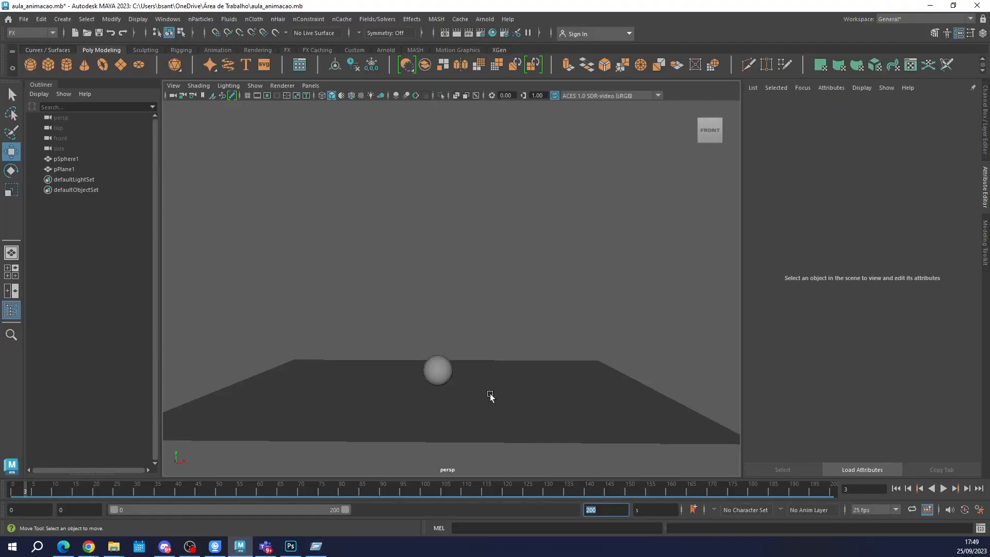
Switch to Maya and close it together with the aula_animacao.mb scene.
{"action": "left_click", "coordinate": [462, 387]}
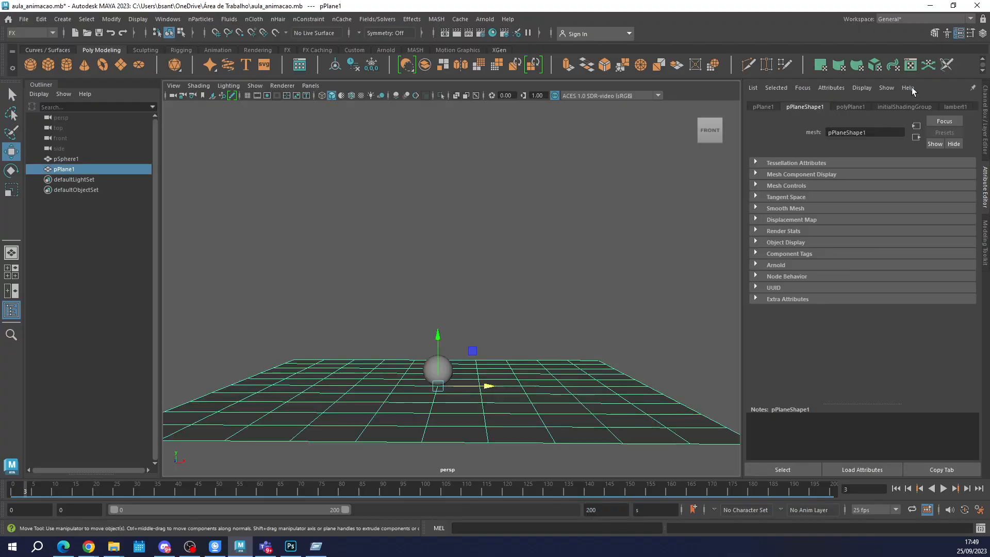
{"action": "left_click", "coordinate": [978, 7]}
{"action": "left_click", "coordinate": [499, 276]}
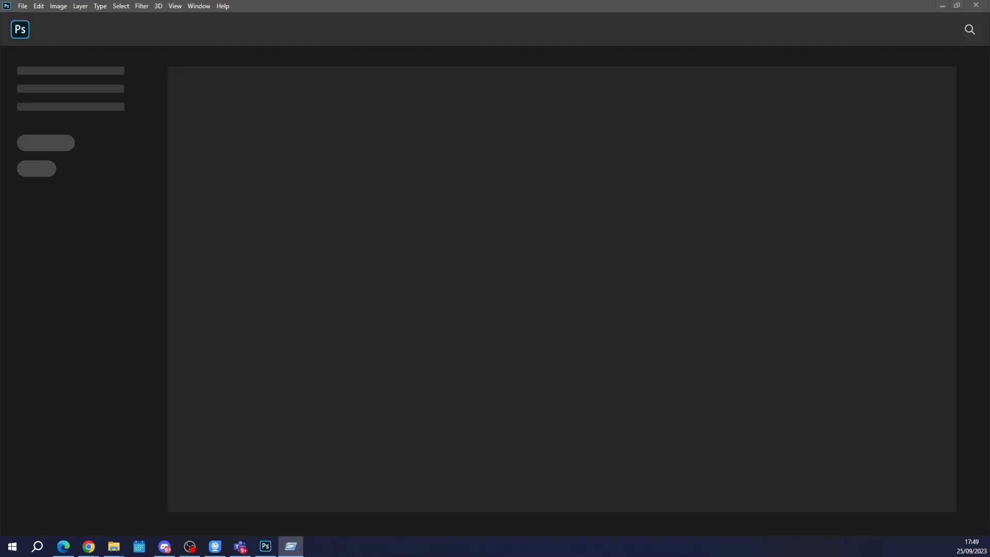